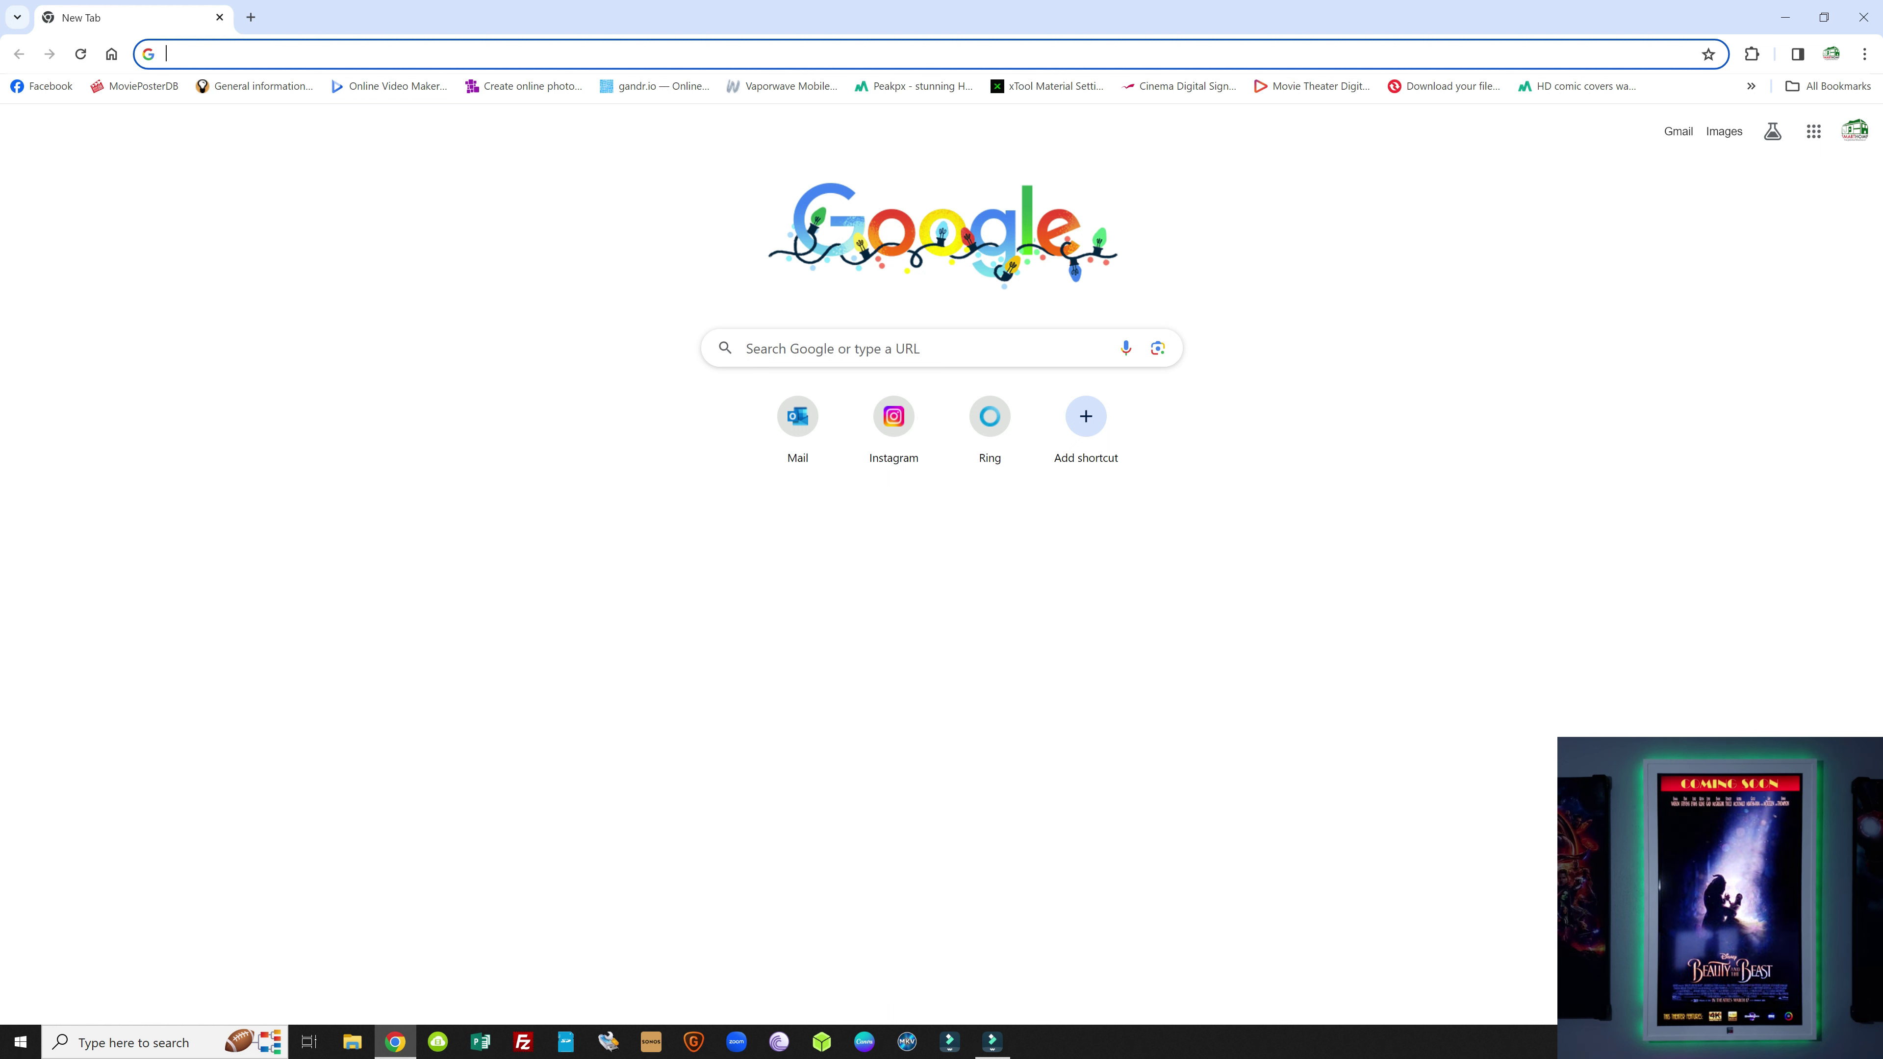
Step: Load the Digital Movie Poster "Pro" interface at 192.168.1.244 and open its Playback Settings
{"action": "type", "text": "192.168.1"}
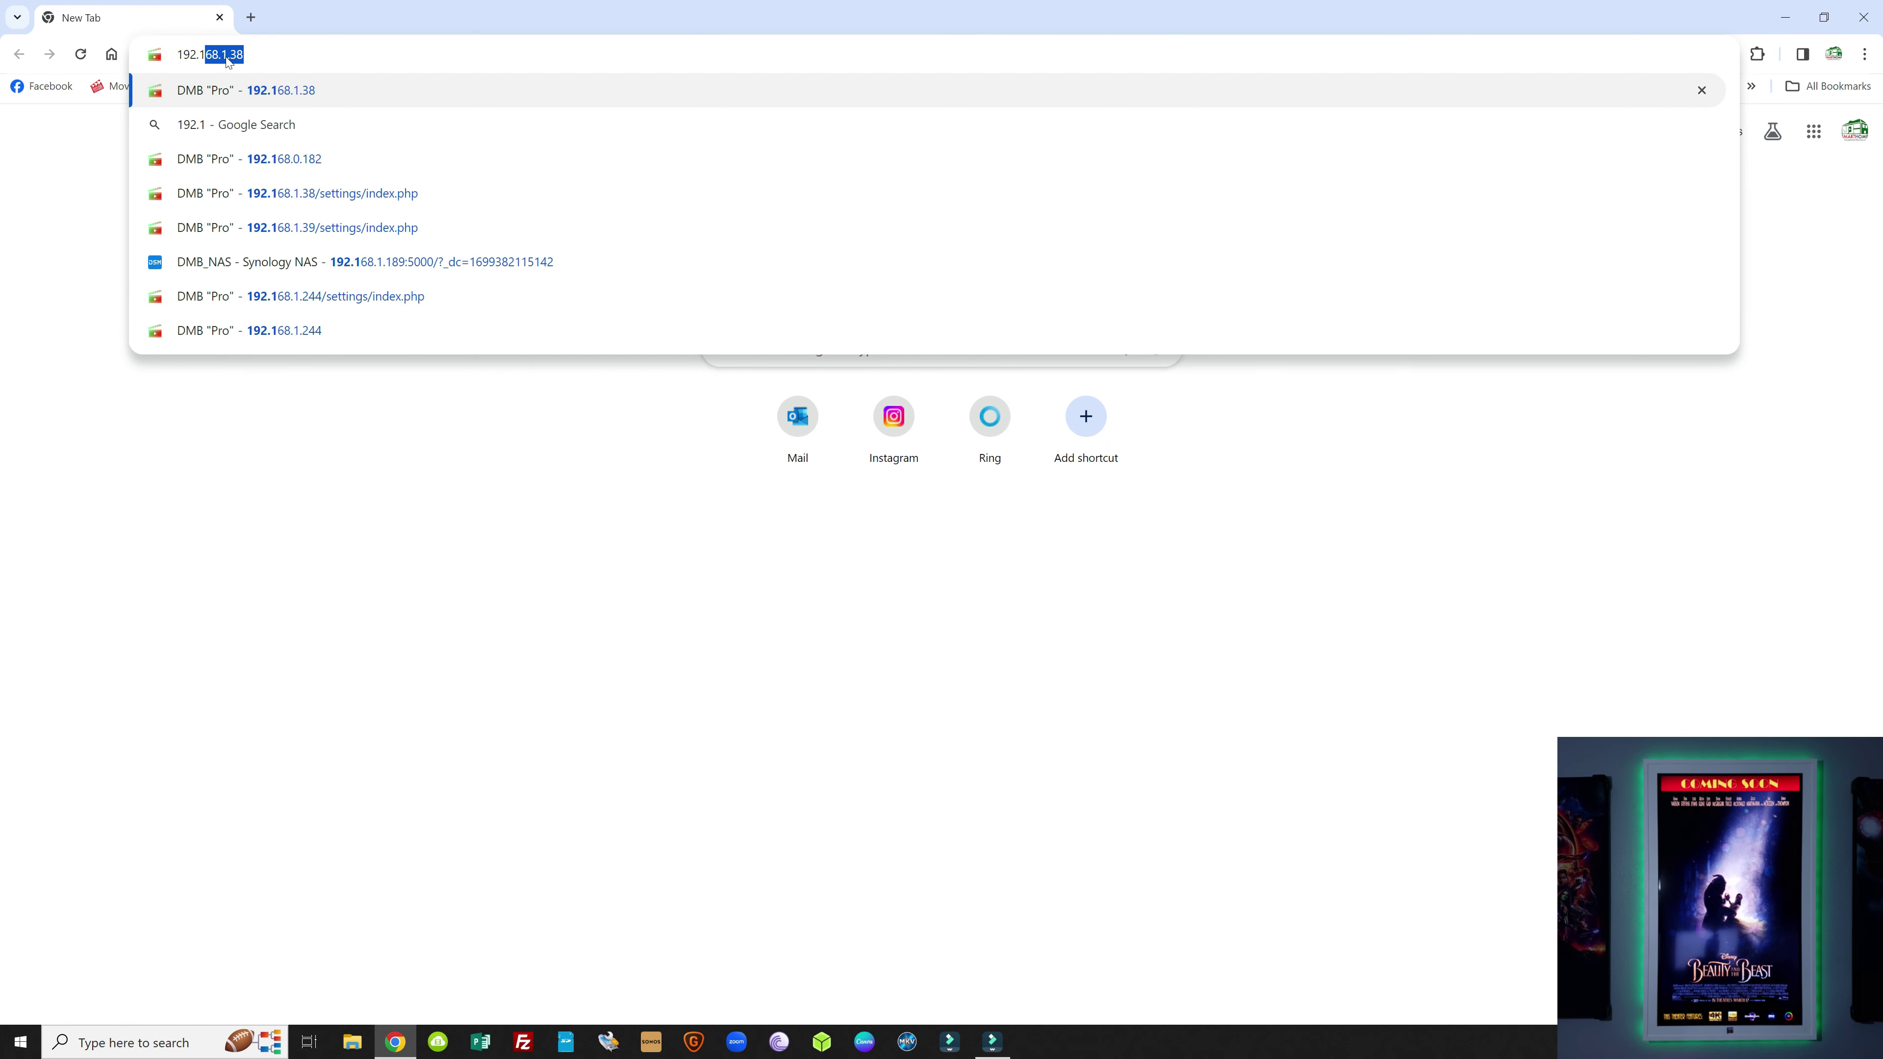
{"action": "type", "text": ".244"}
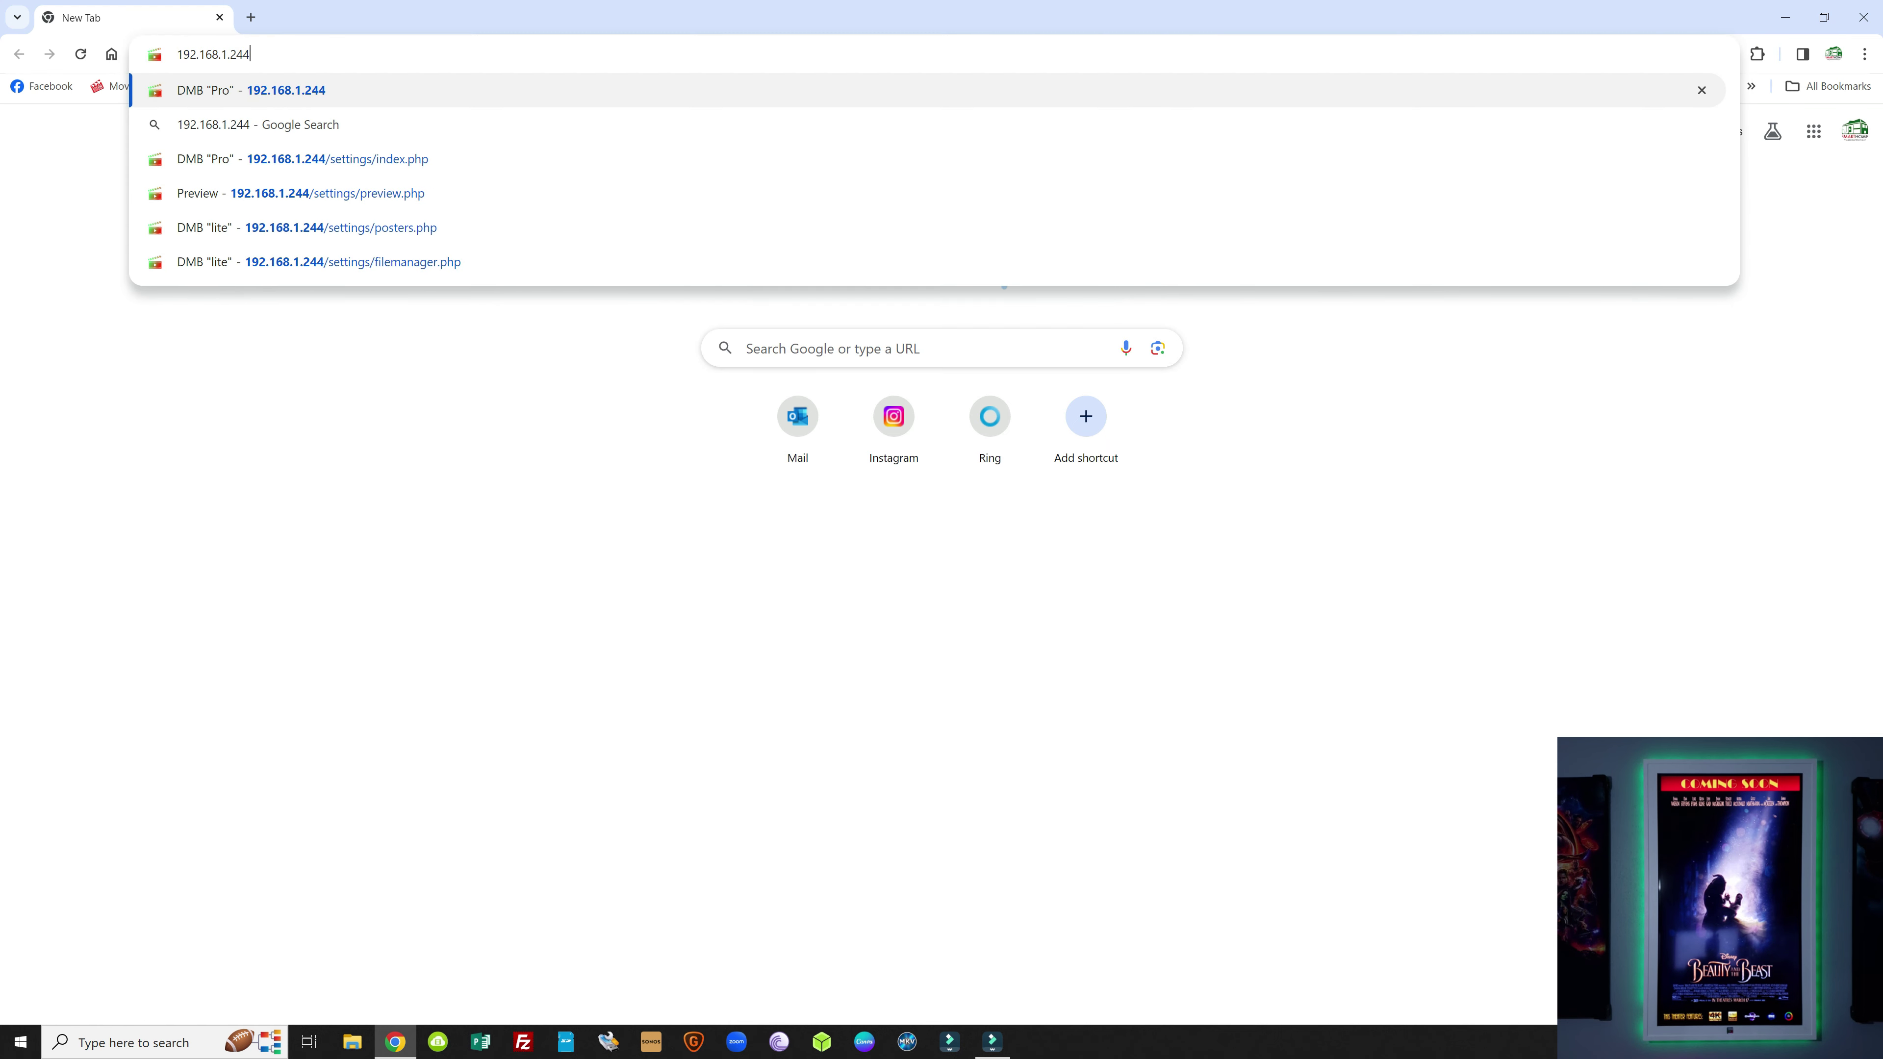
{"action": "key", "text": "Return"}
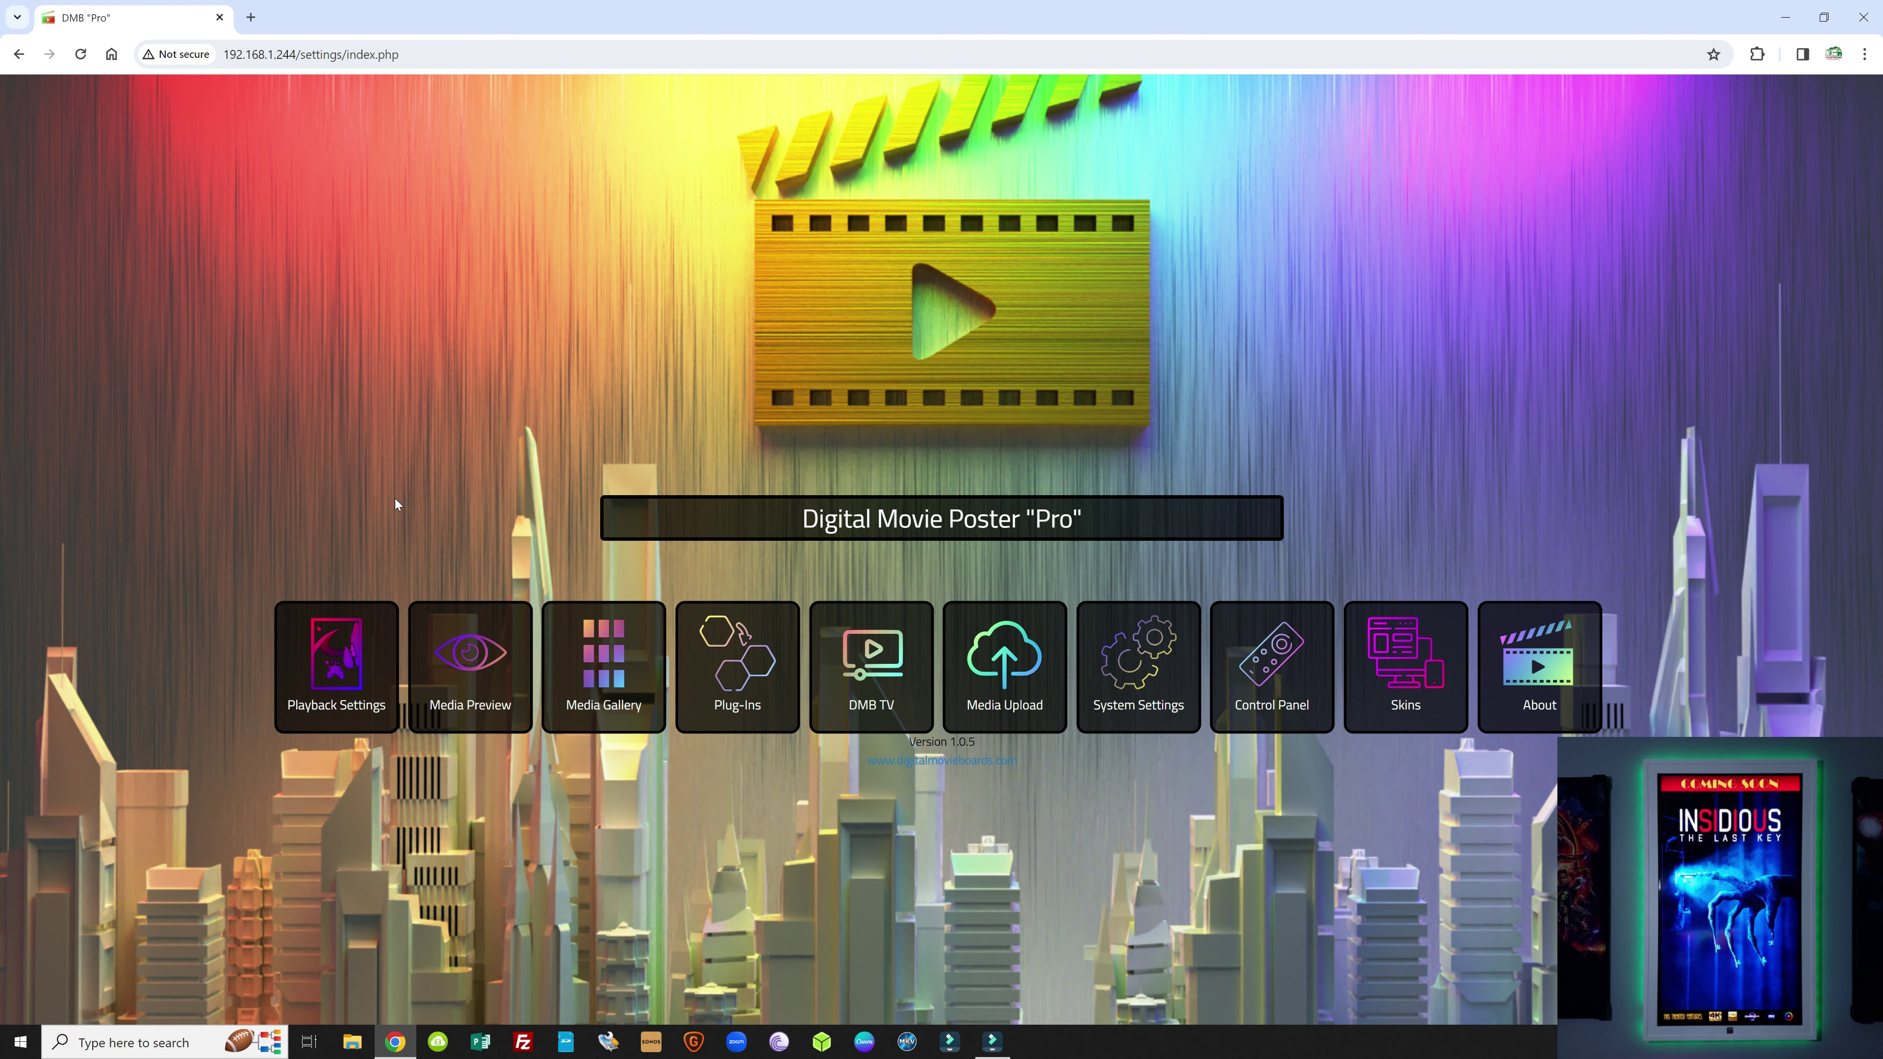
{"action": "left_click", "coordinate": [336, 676]}
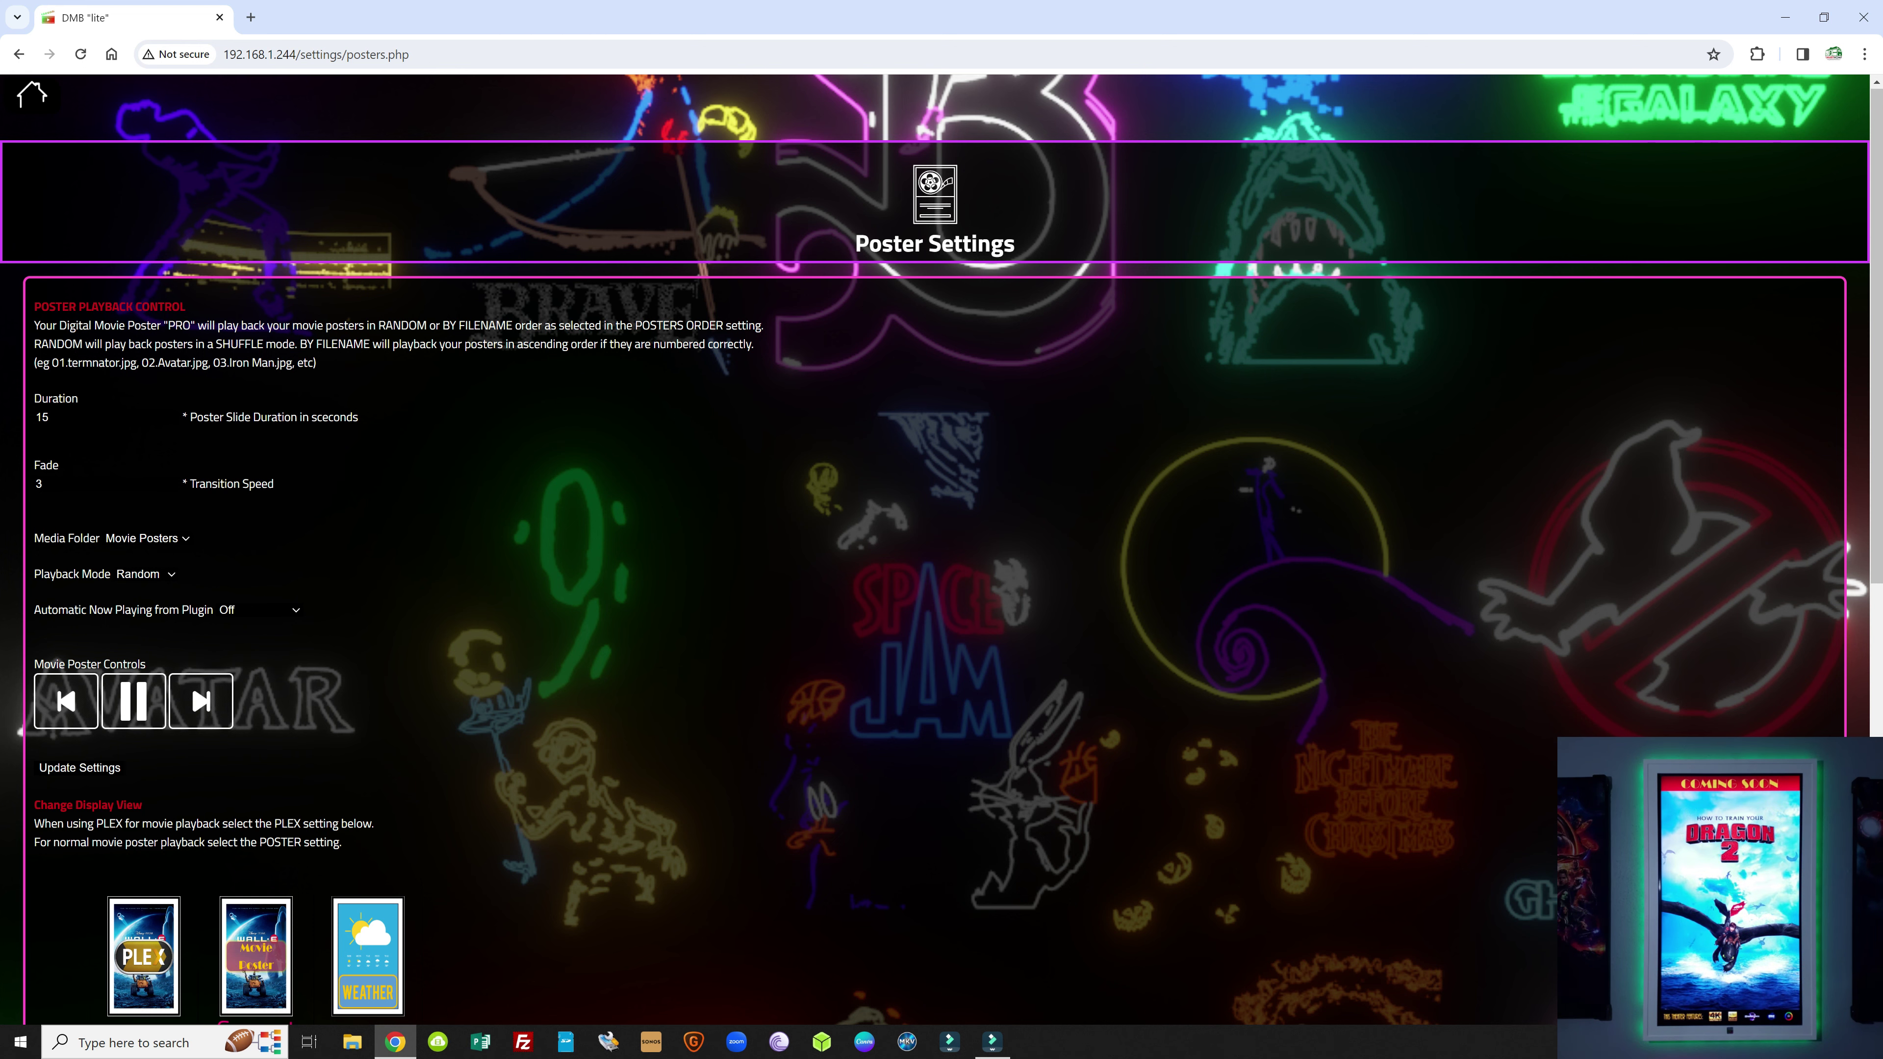
Step: Examine the poster playback settings, including the choices for Media Folder, Playback Mode and Automatic Now Playing from Plugin
{"action": "scroll", "coordinate": [963, 474], "scroll_direction": "down", "scroll_amount": 7}
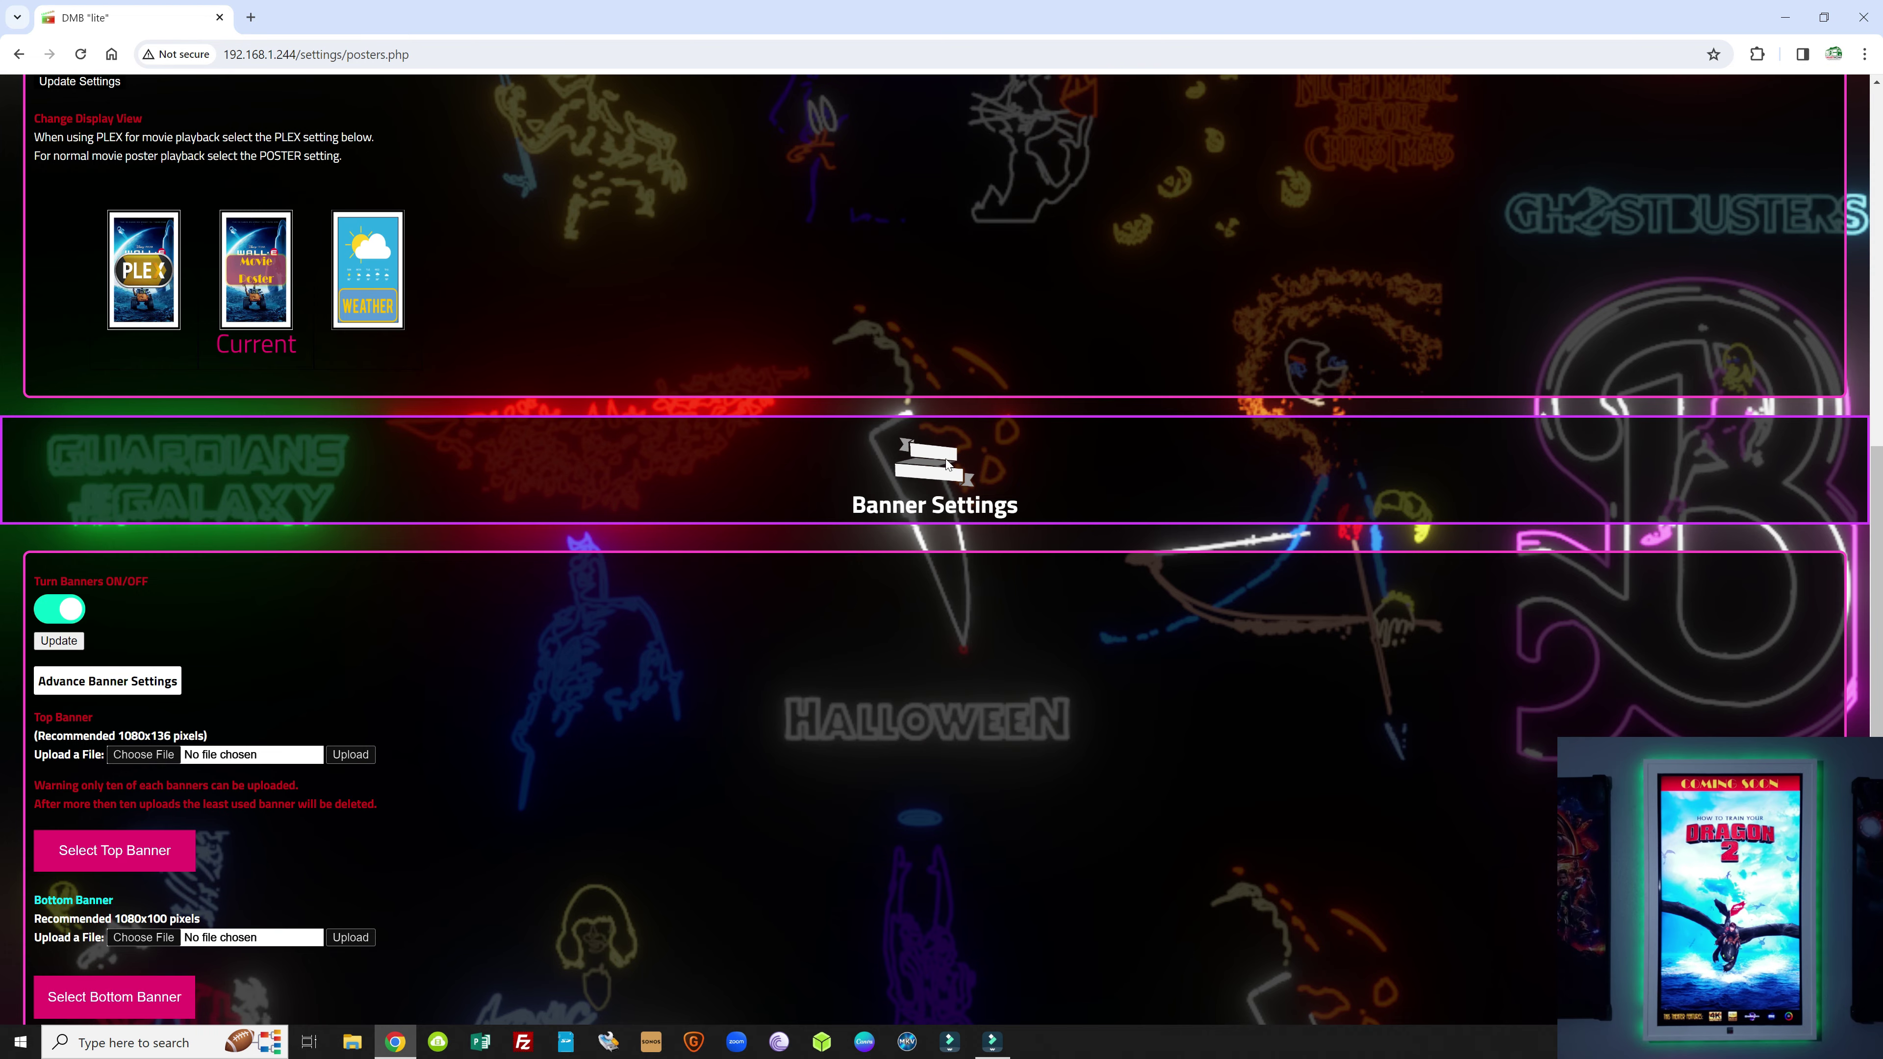
{"action": "scroll", "coordinate": [944, 475], "scroll_direction": "up", "scroll_amount": 7}
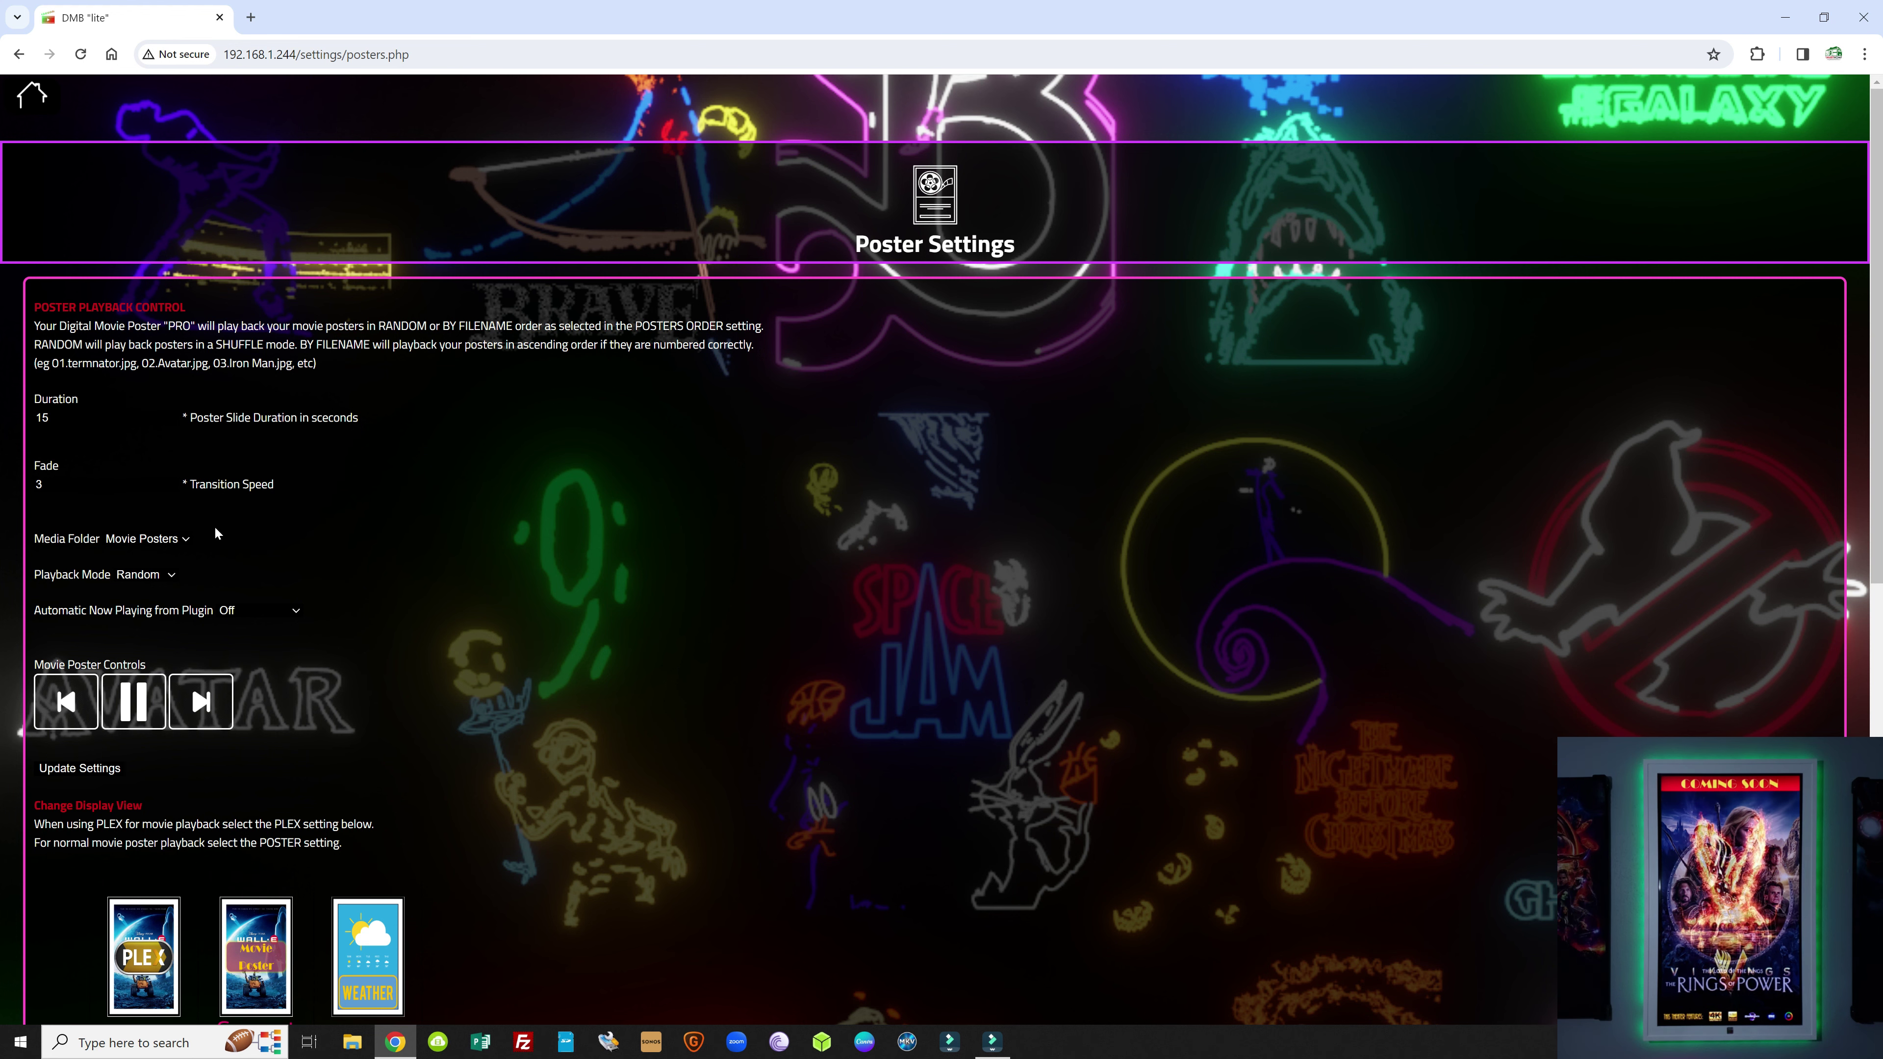
{"action": "scroll", "coordinate": [214, 525], "scroll_direction": "down", "scroll_amount": 1}
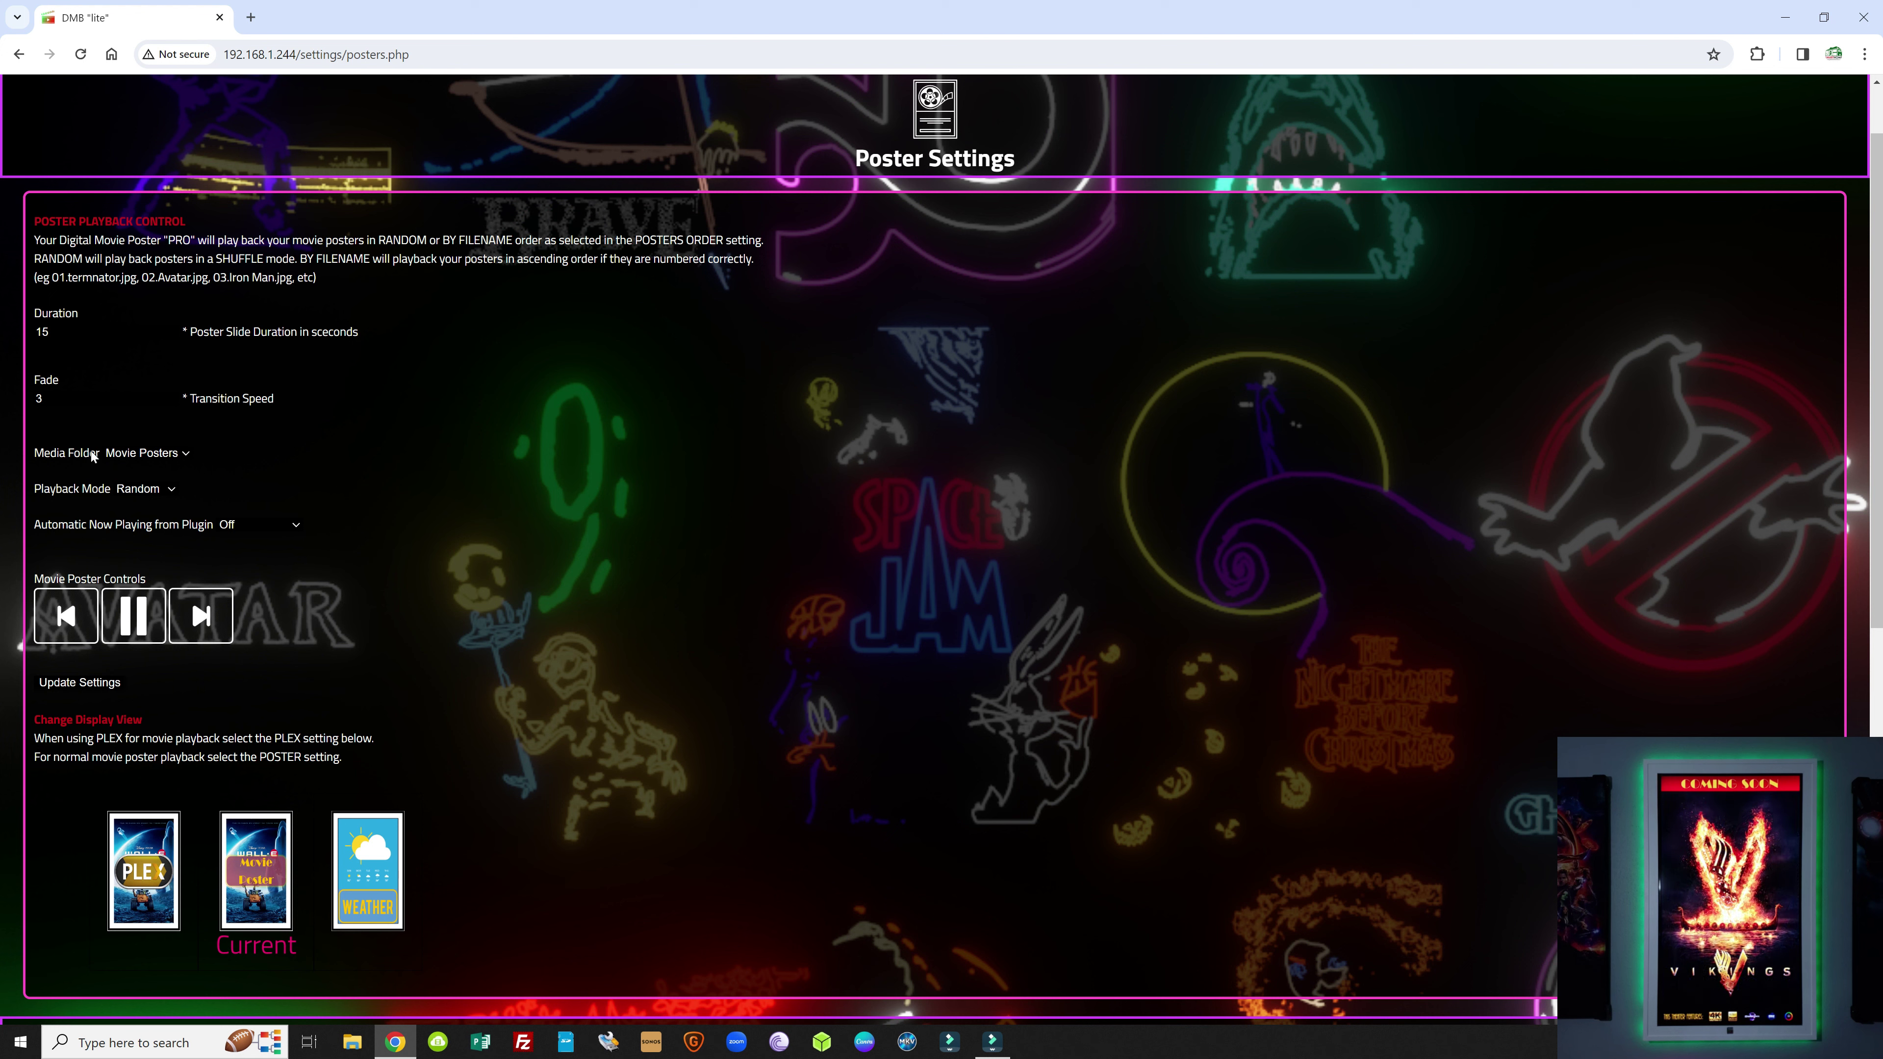
{"action": "left_click", "coordinate": [190, 460]}
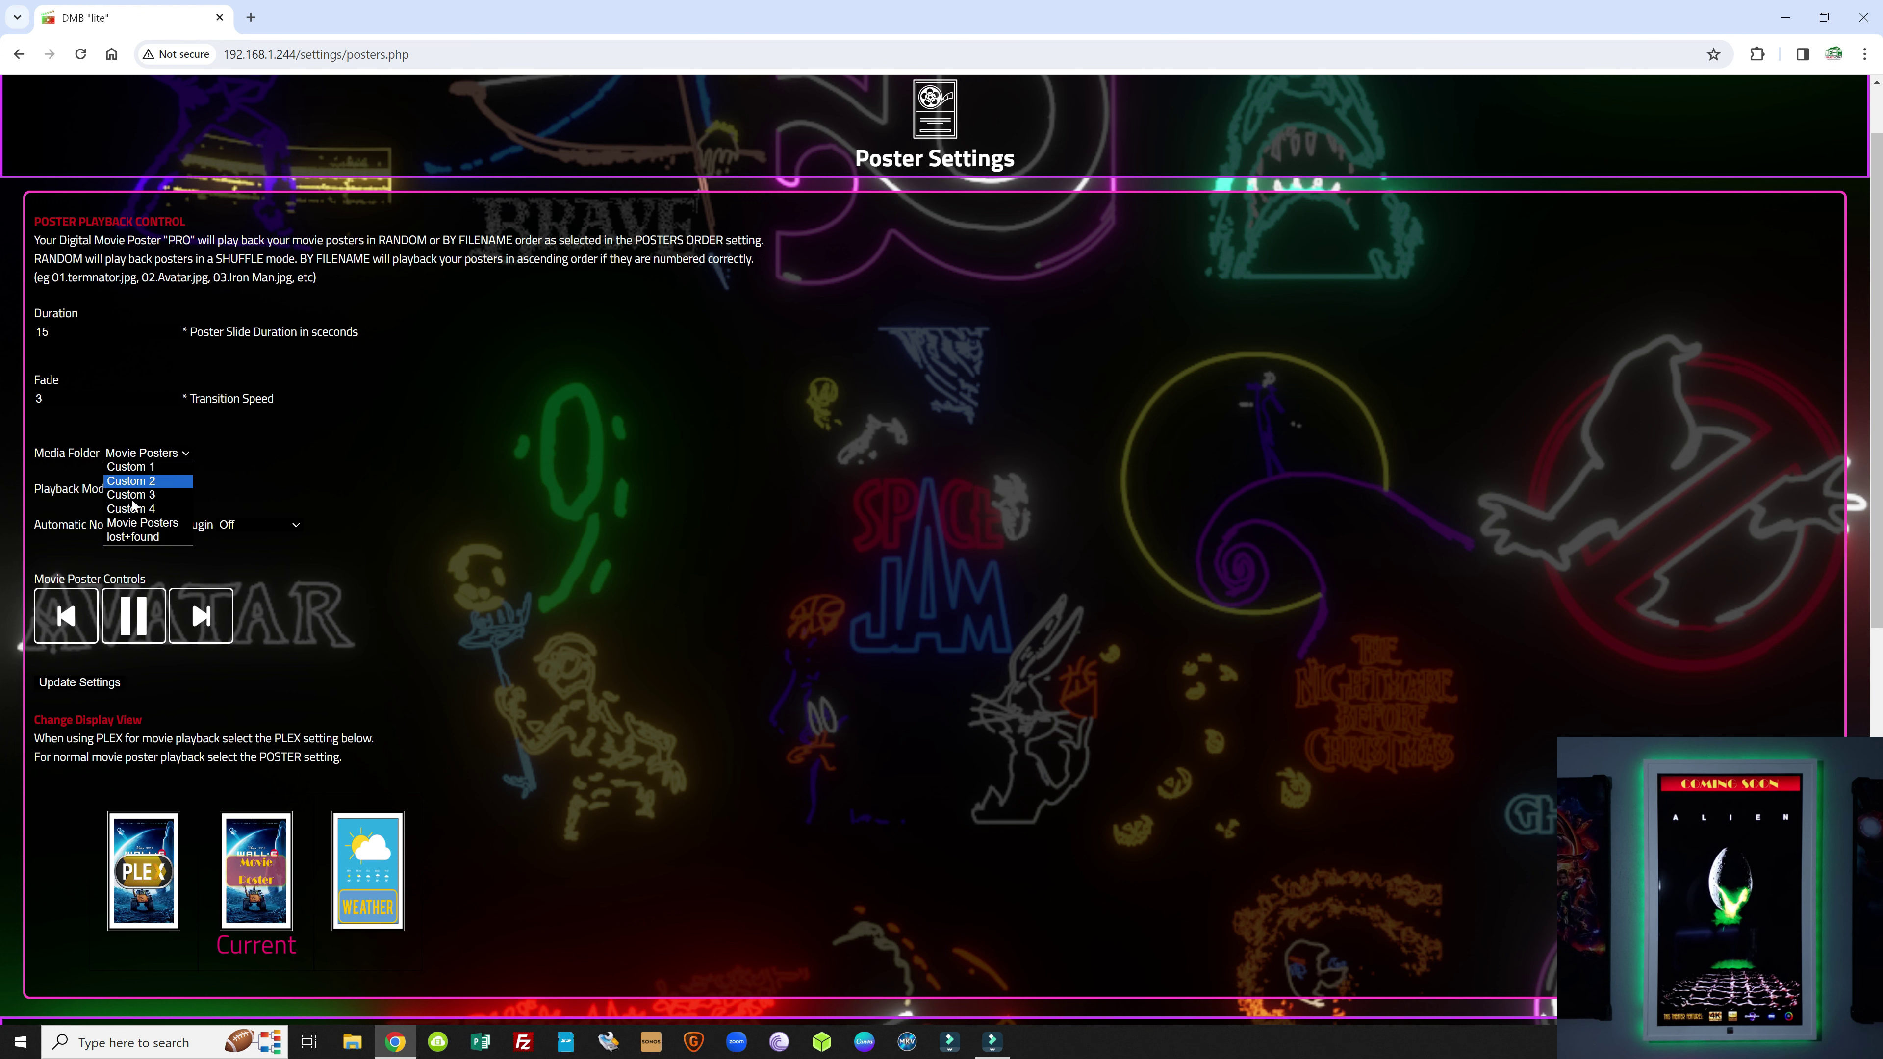
{"action": "left_click", "coordinate": [402, 454]}
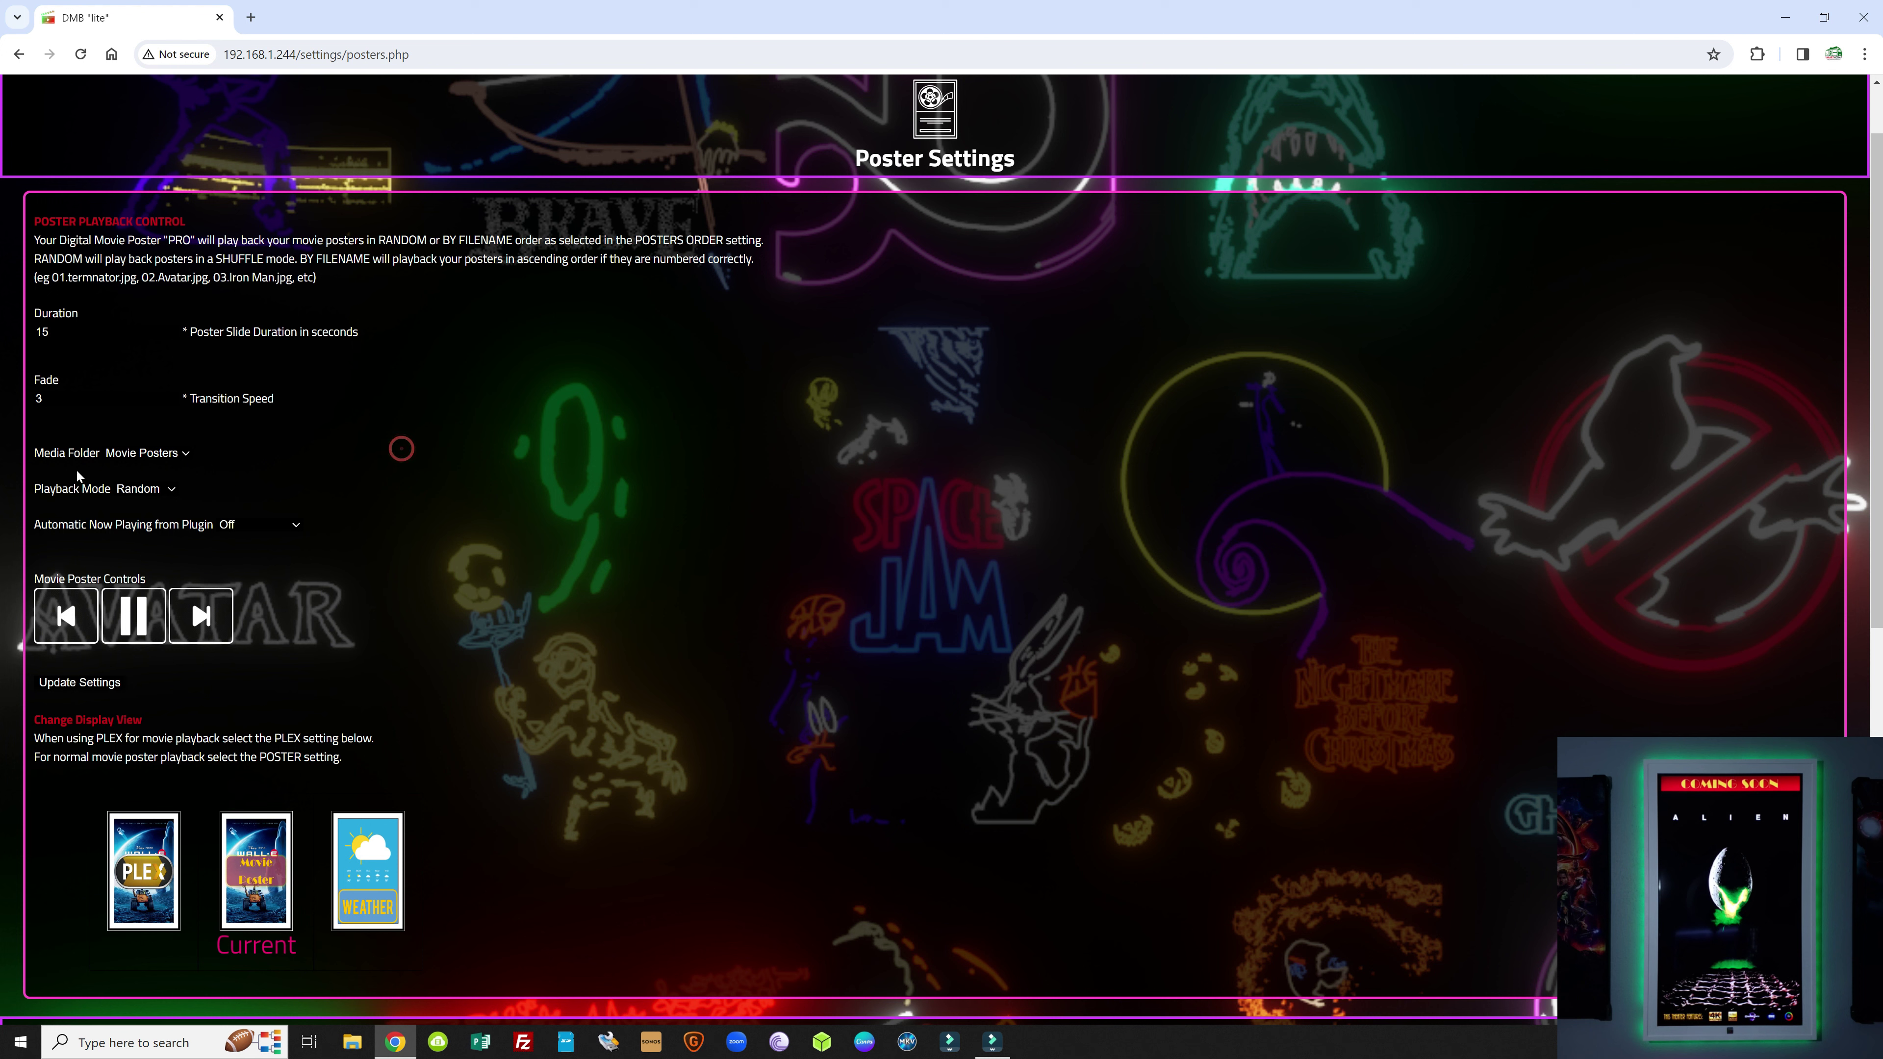
{"action": "left_click", "coordinate": [170, 489]}
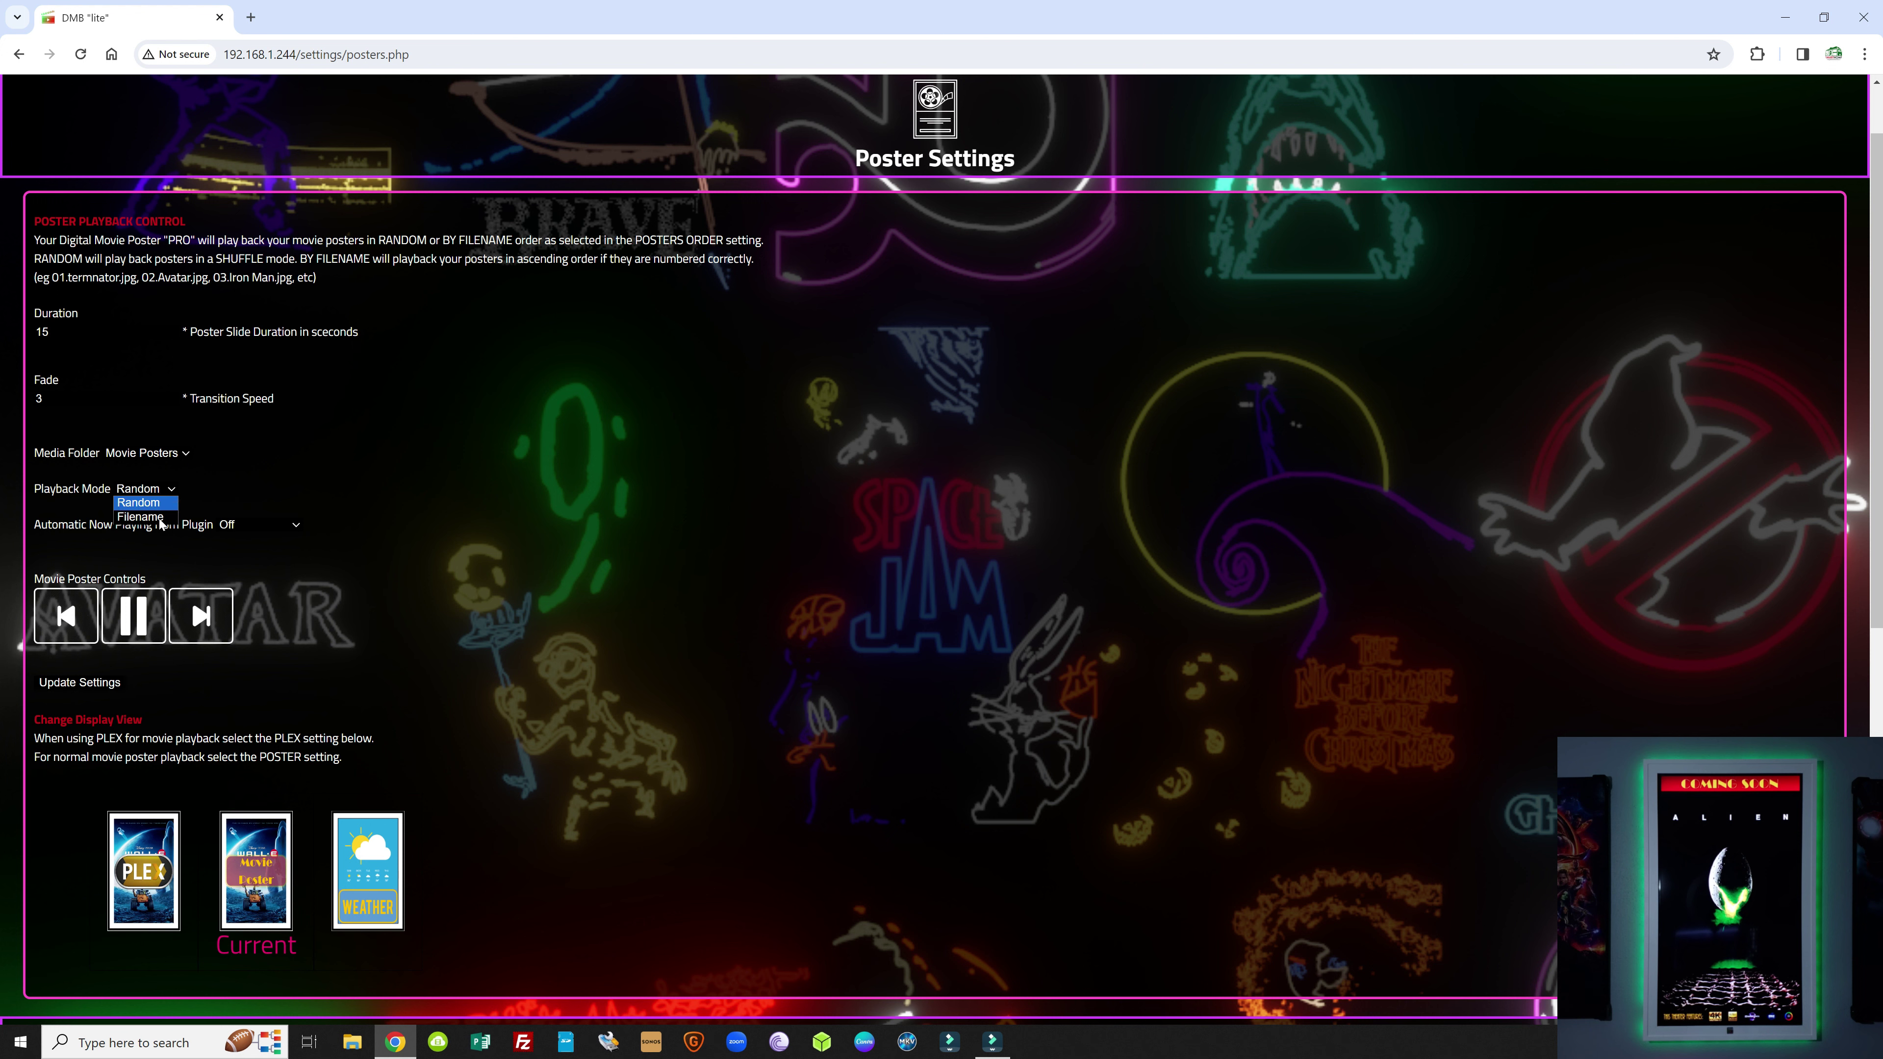
{"action": "left_click", "coordinate": [378, 499]}
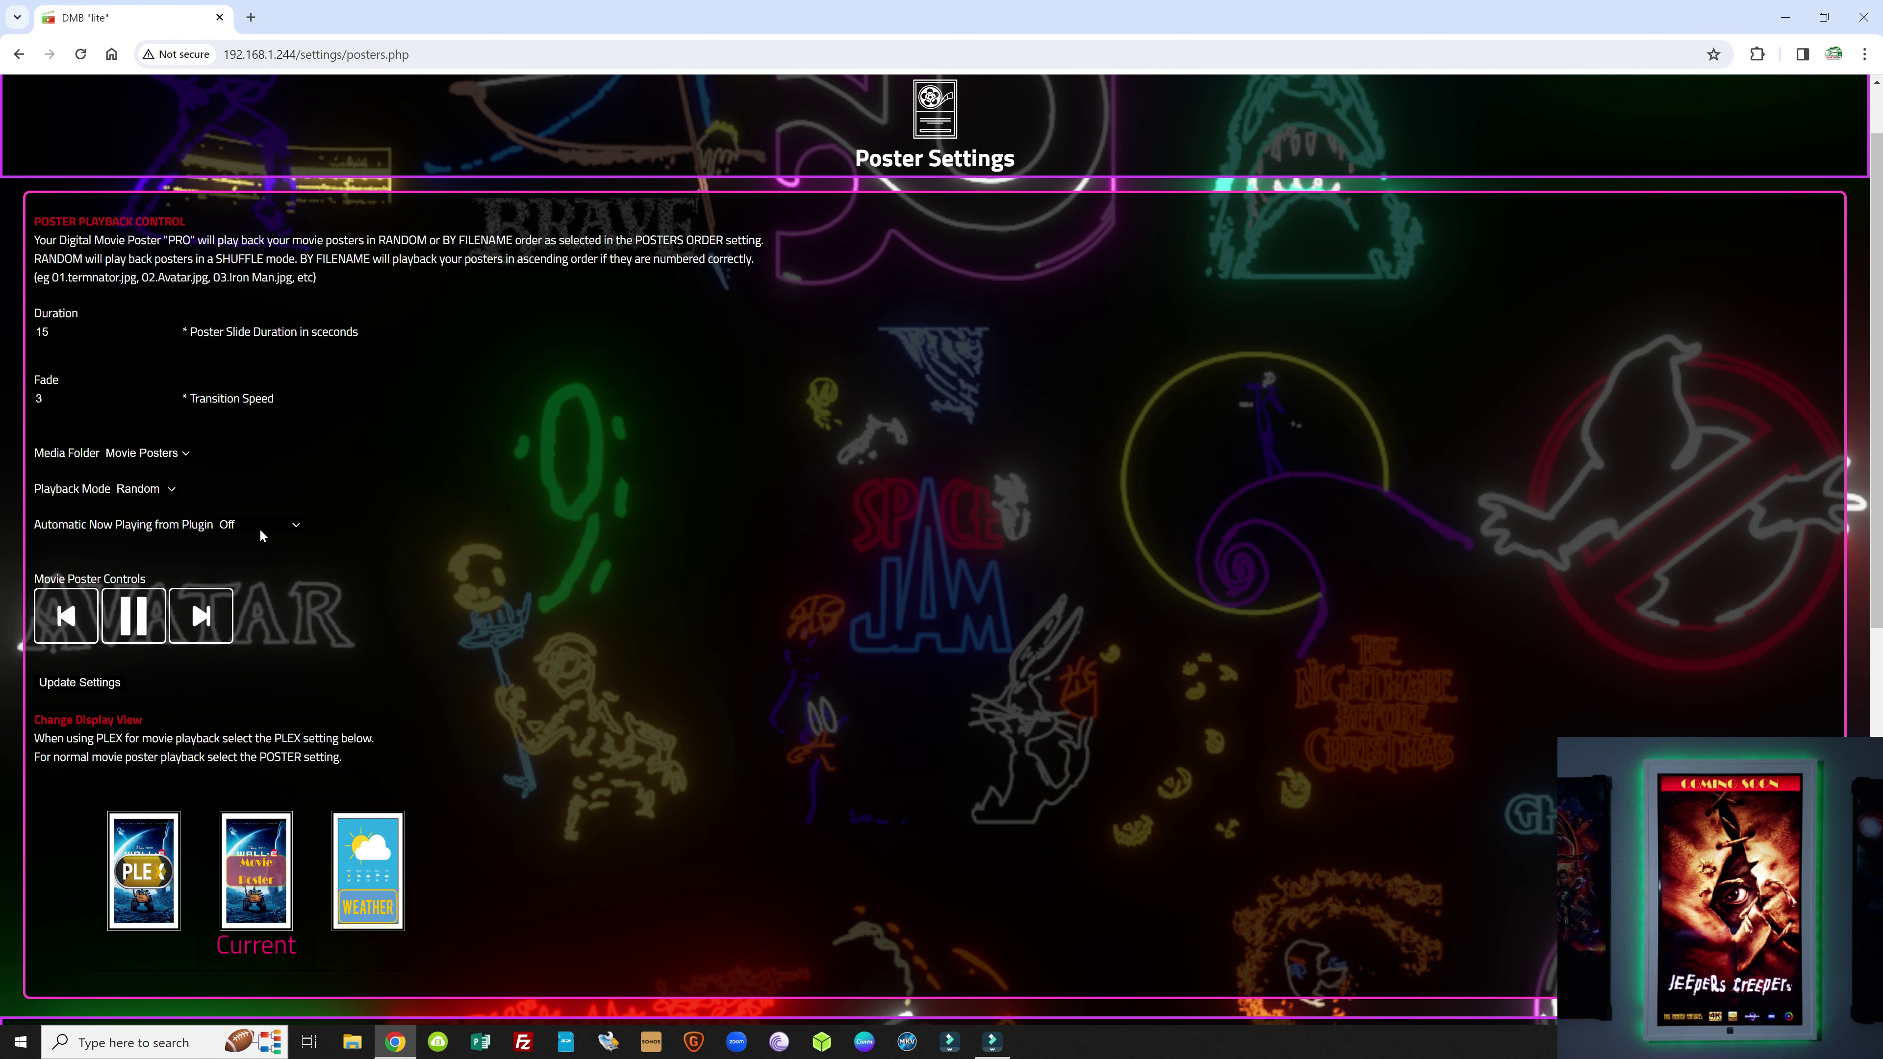
{"action": "left_click", "coordinate": [295, 526]}
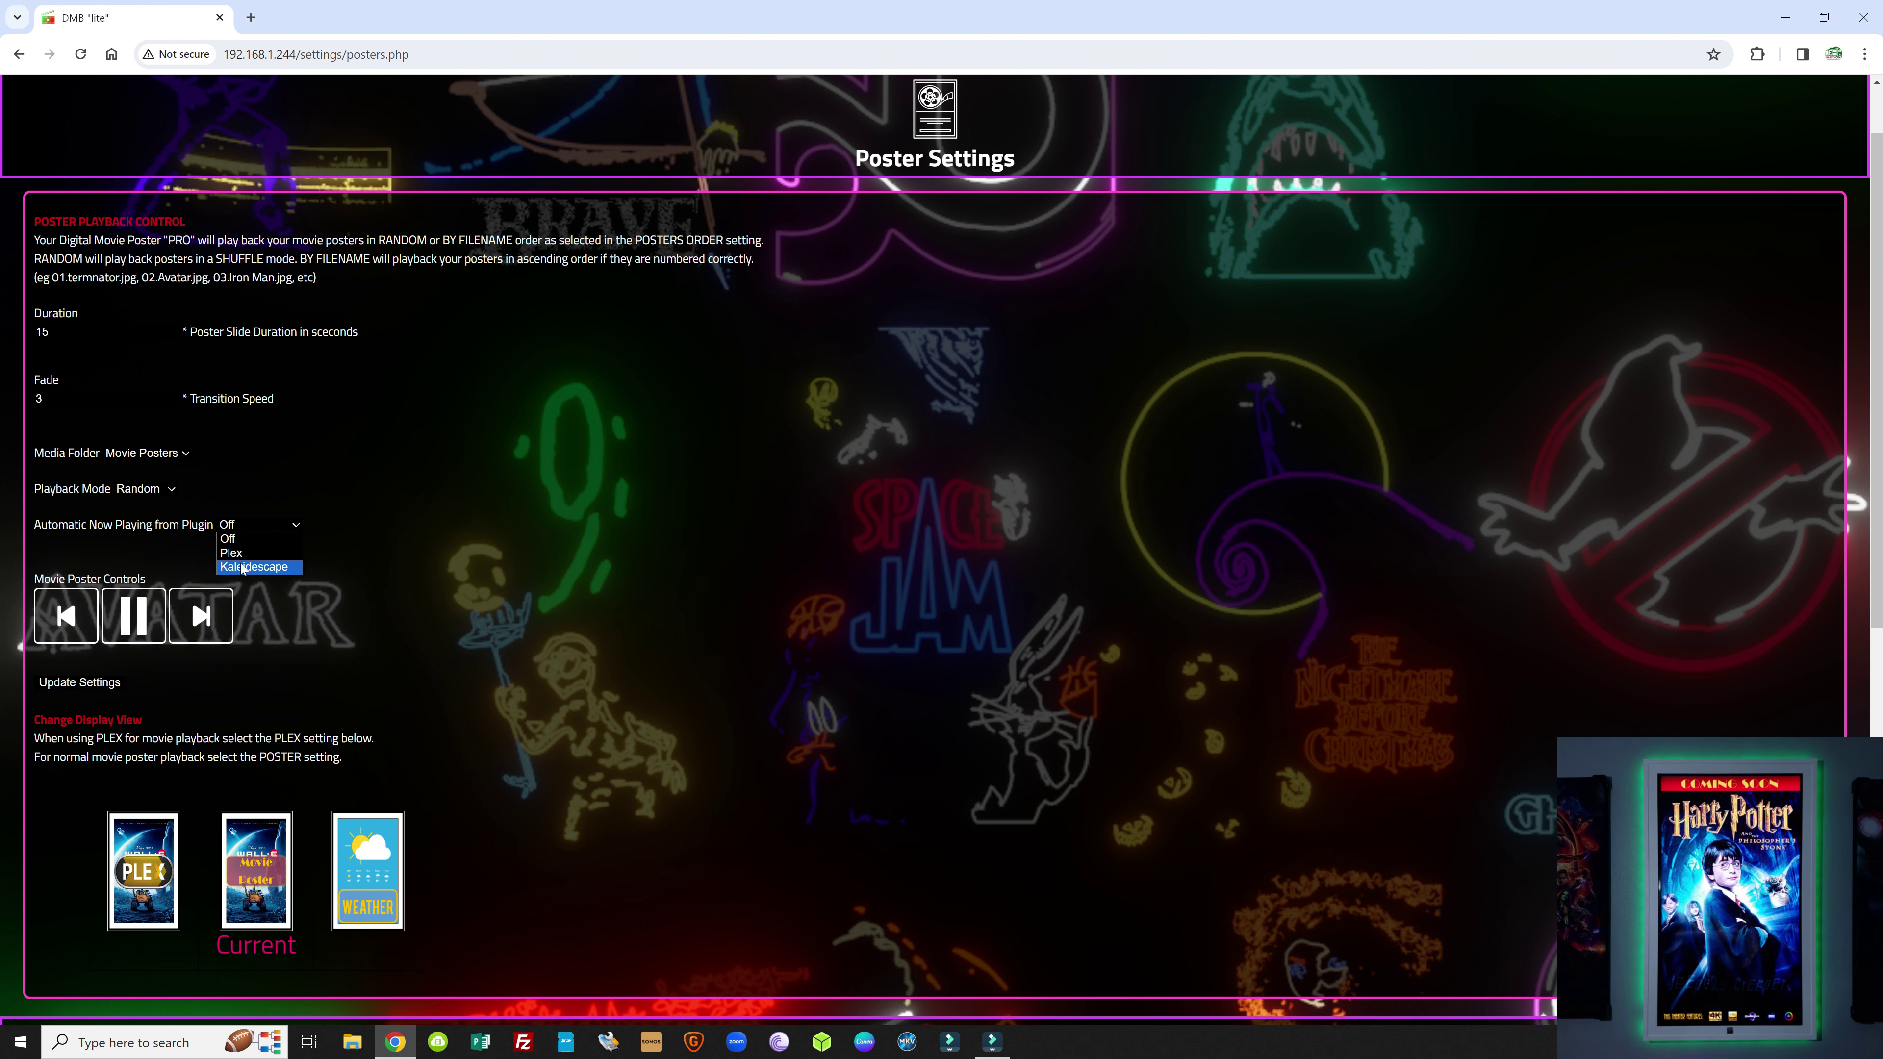
{"action": "left_click", "coordinate": [357, 567]}
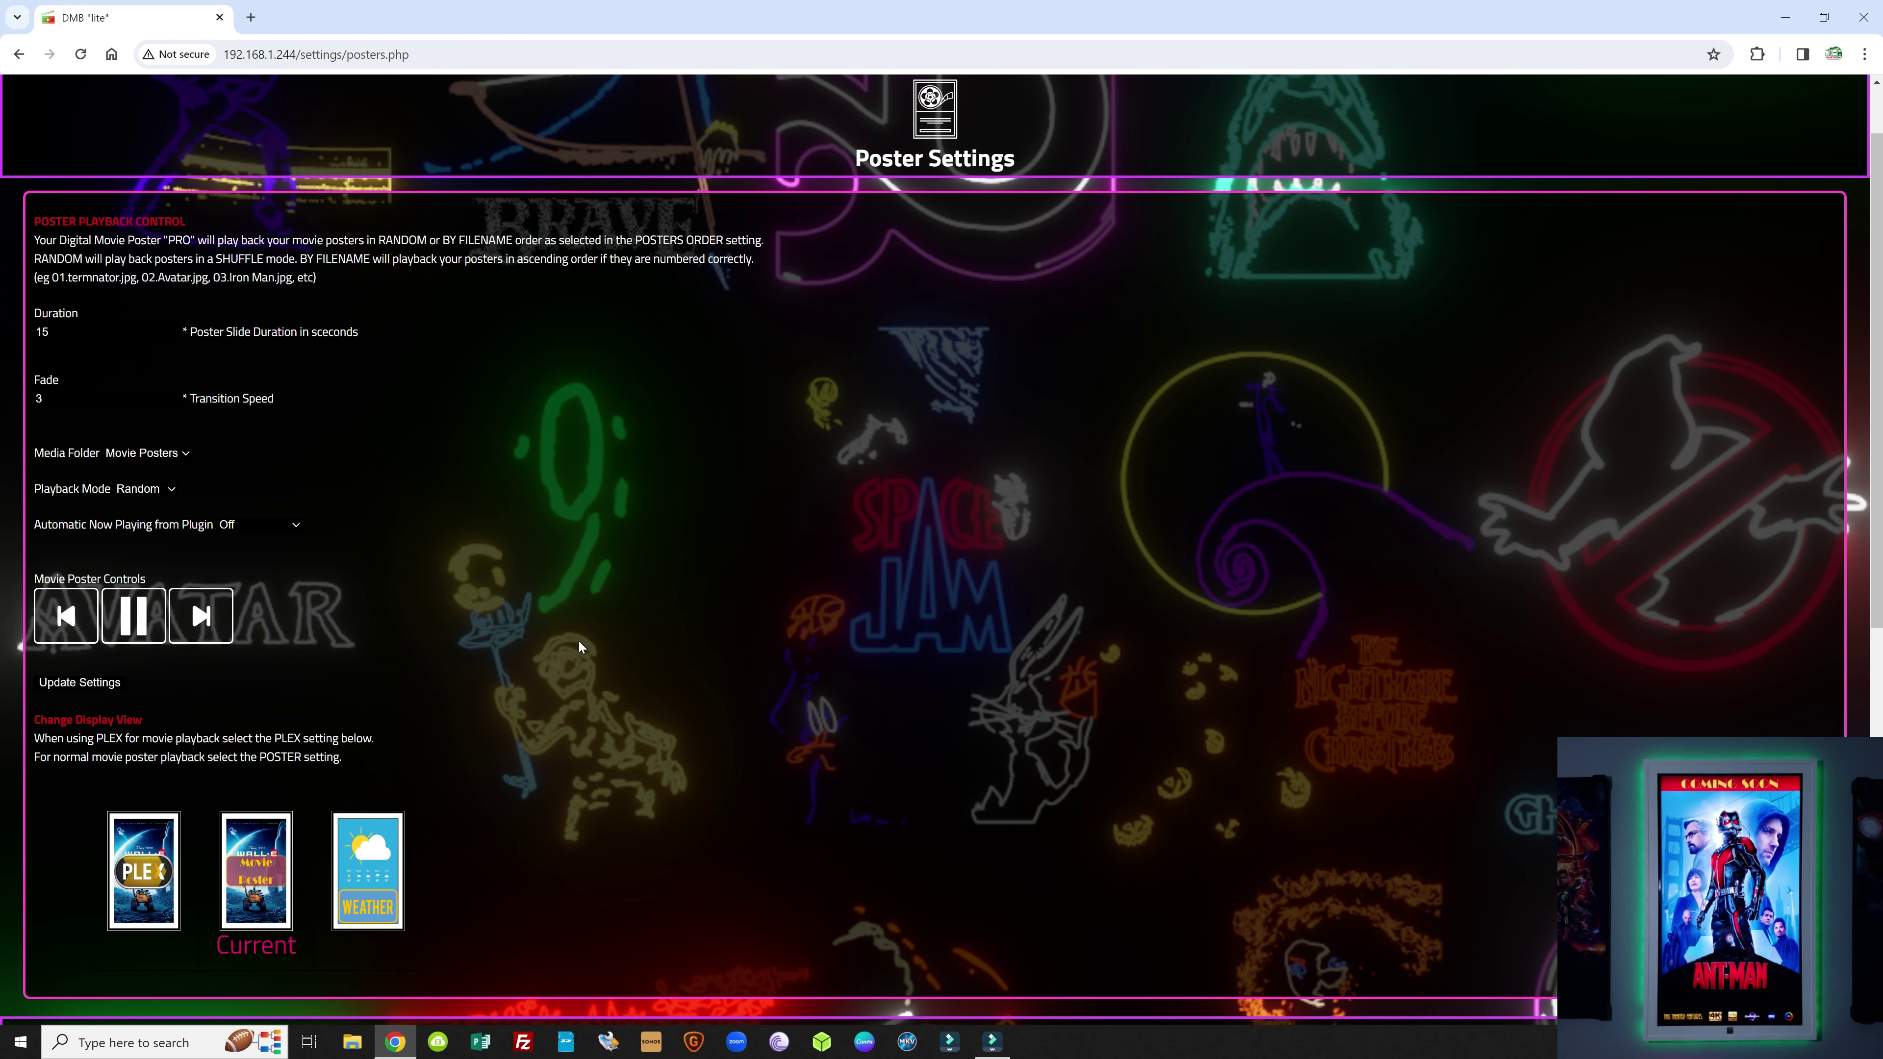
Step: Switch the display view to Weather and return it to Movie Poster
{"action": "scroll", "coordinate": [654, 583], "scroll_direction": "down", "scroll_amount": 2}
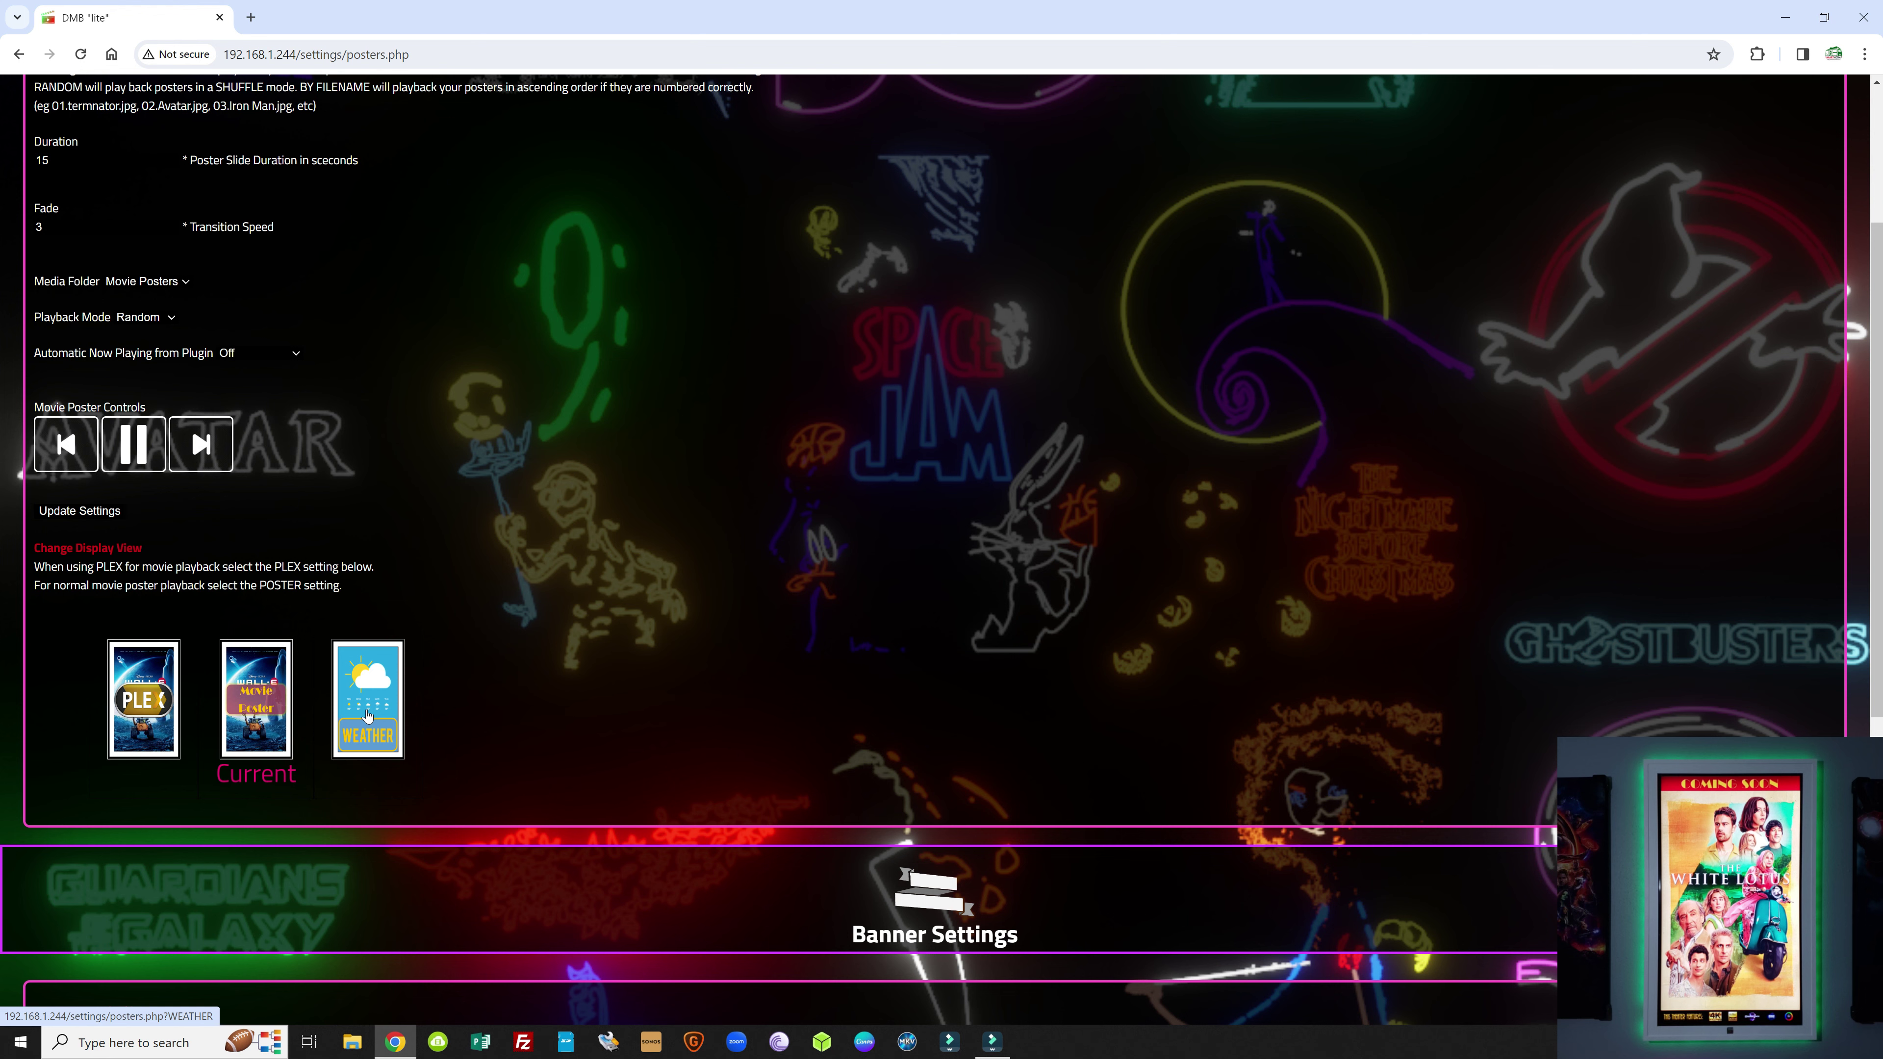
{"action": "left_click", "coordinate": [367, 710]}
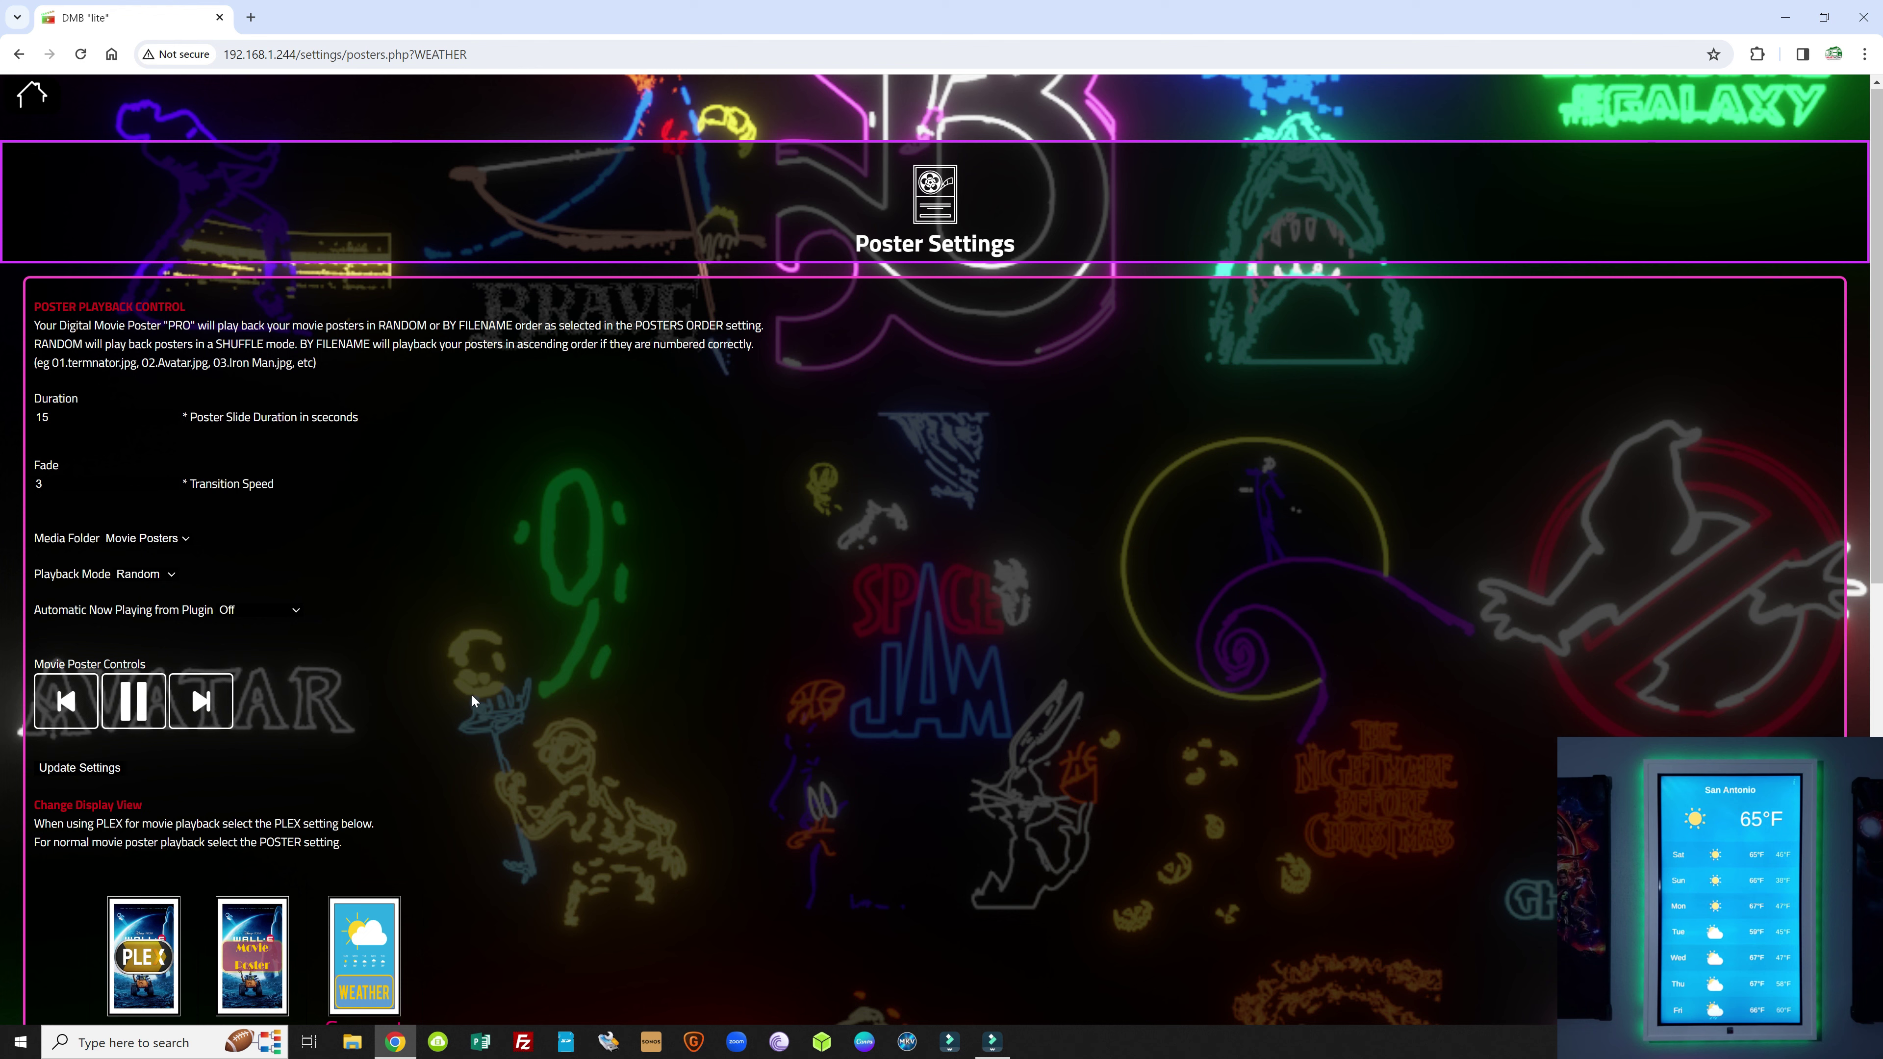
{"action": "scroll", "coordinate": [472, 700], "scroll_direction": "down", "scroll_amount": 3}
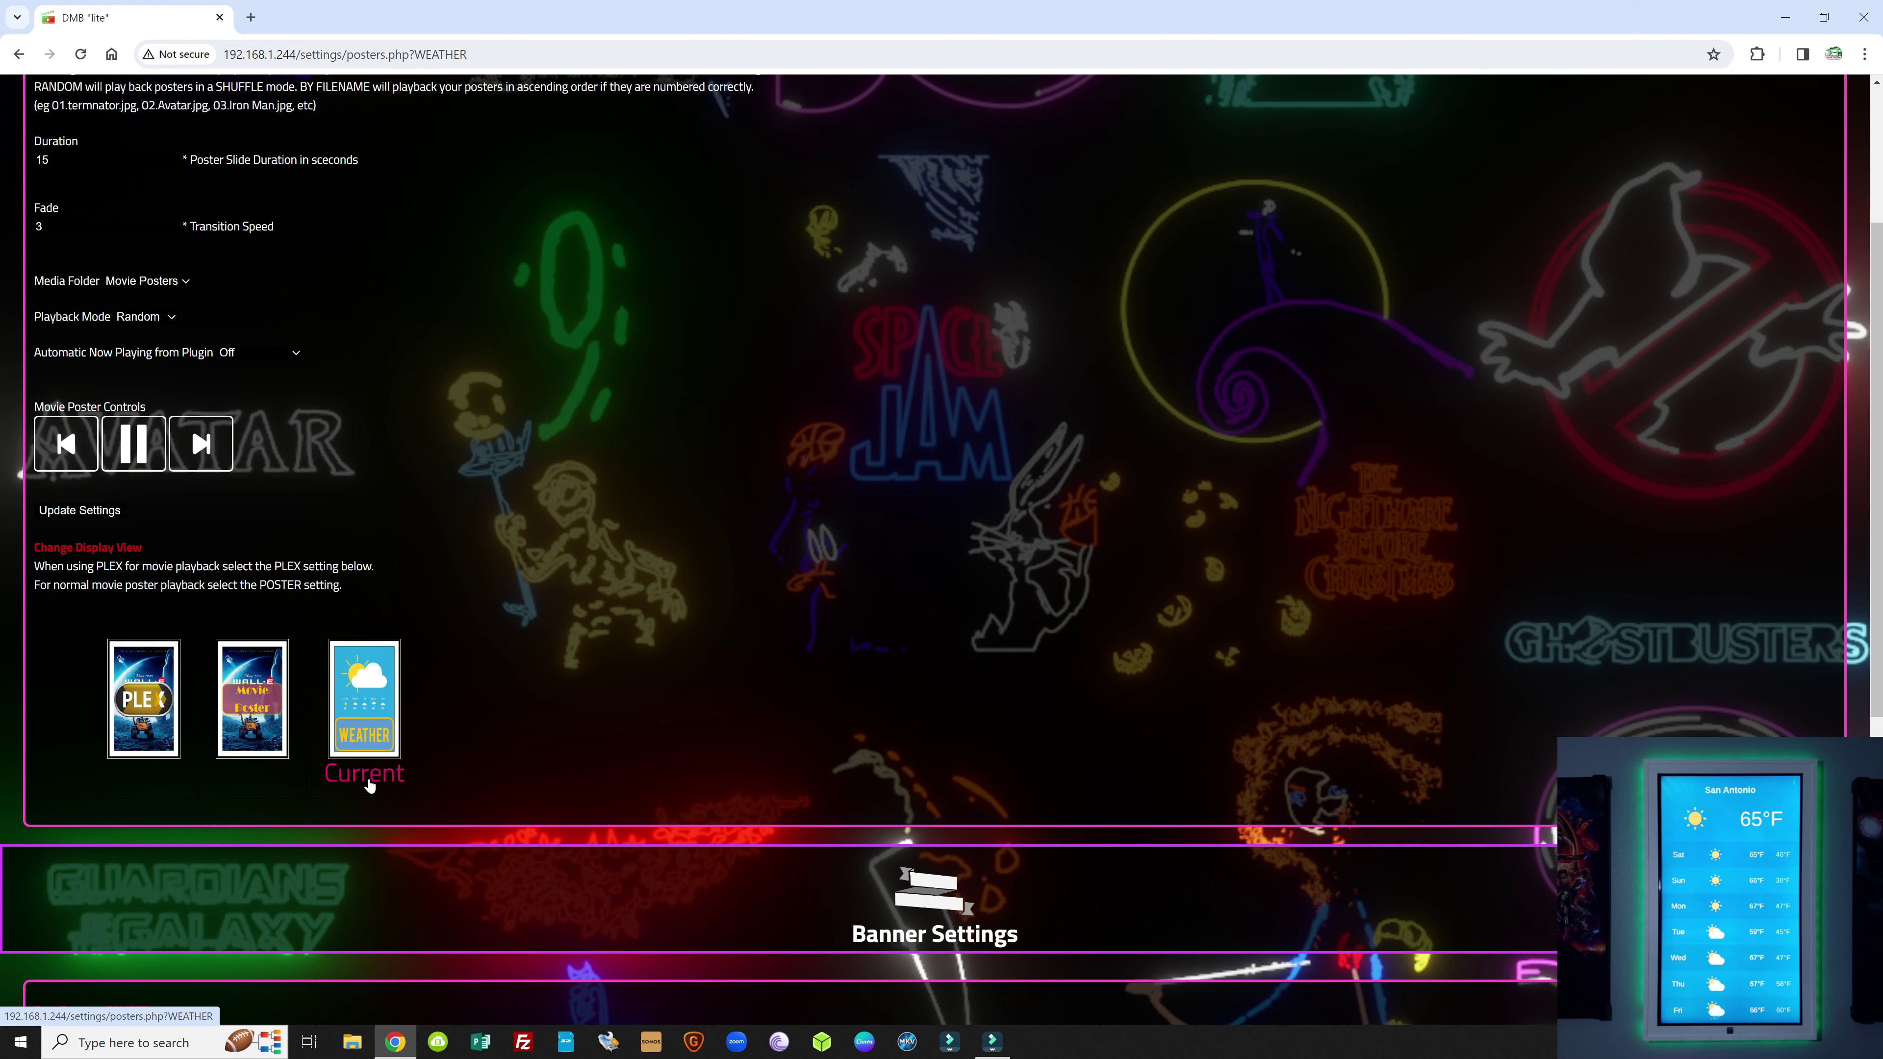
{"action": "left_click", "coordinate": [259, 709]}
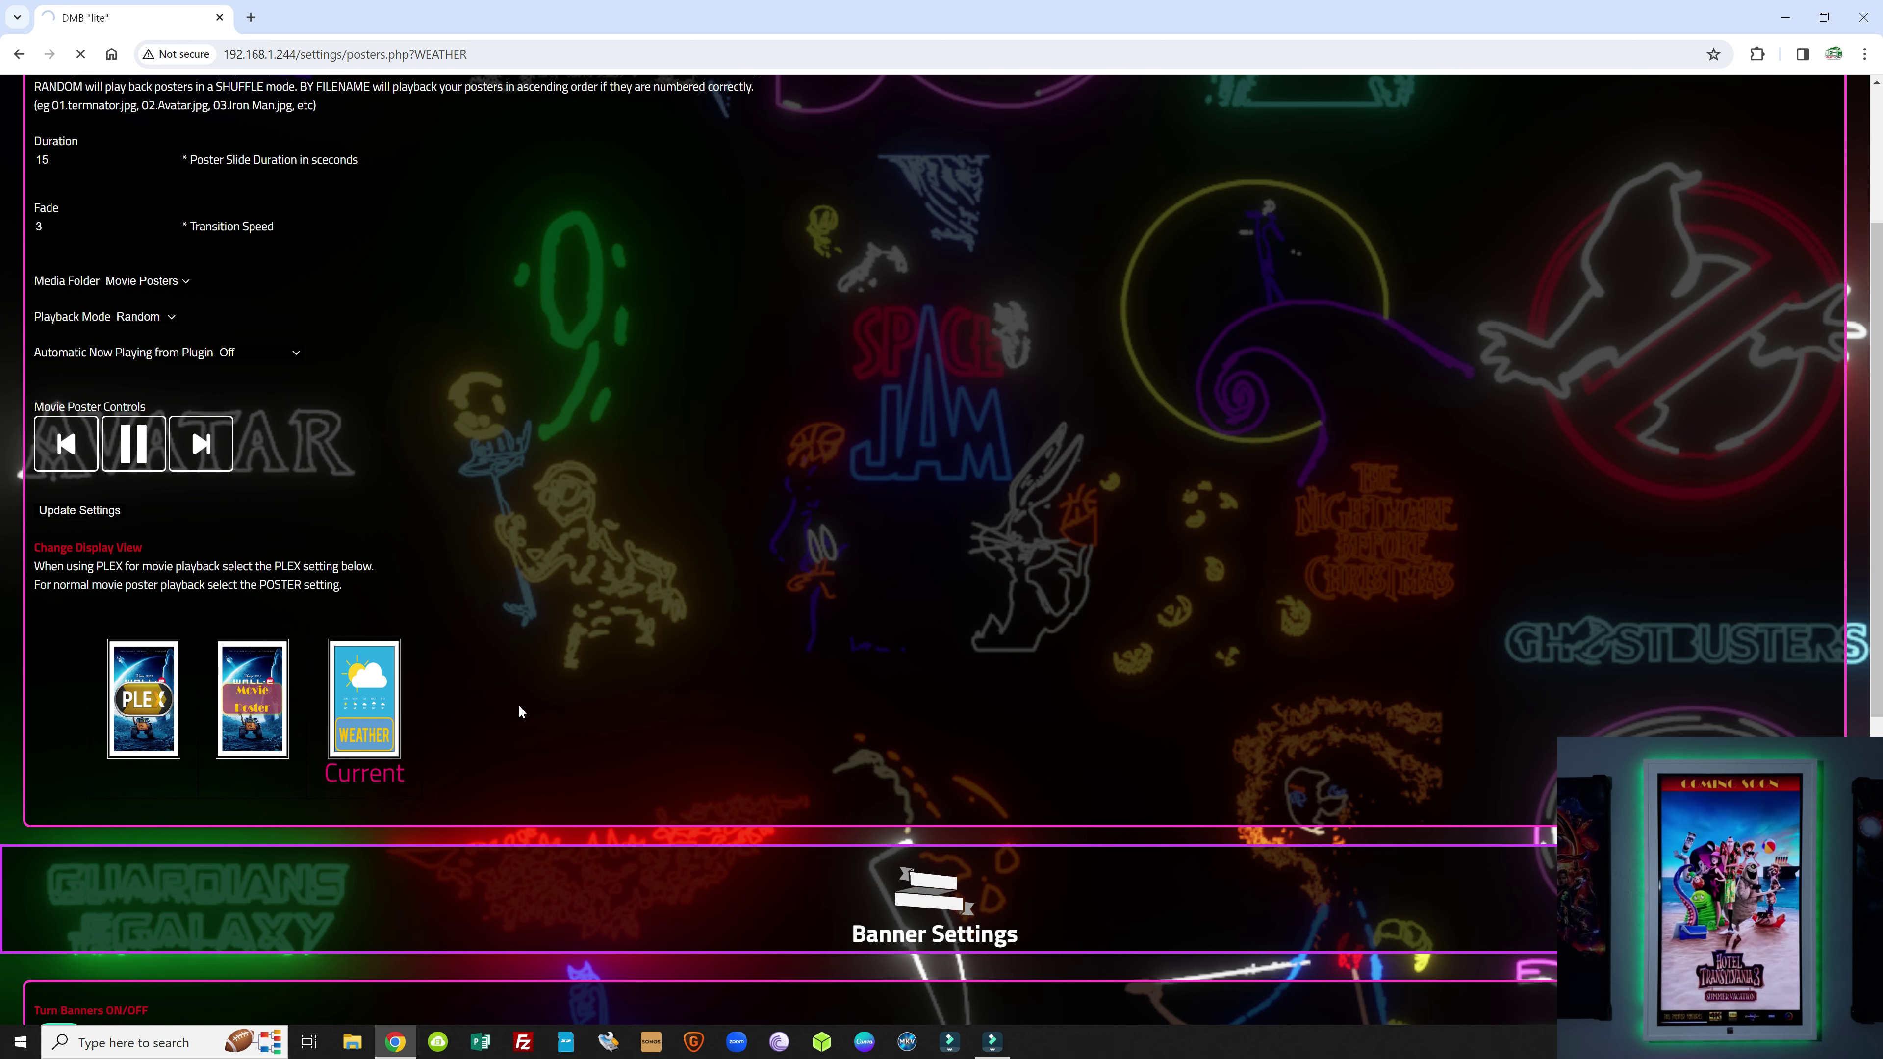
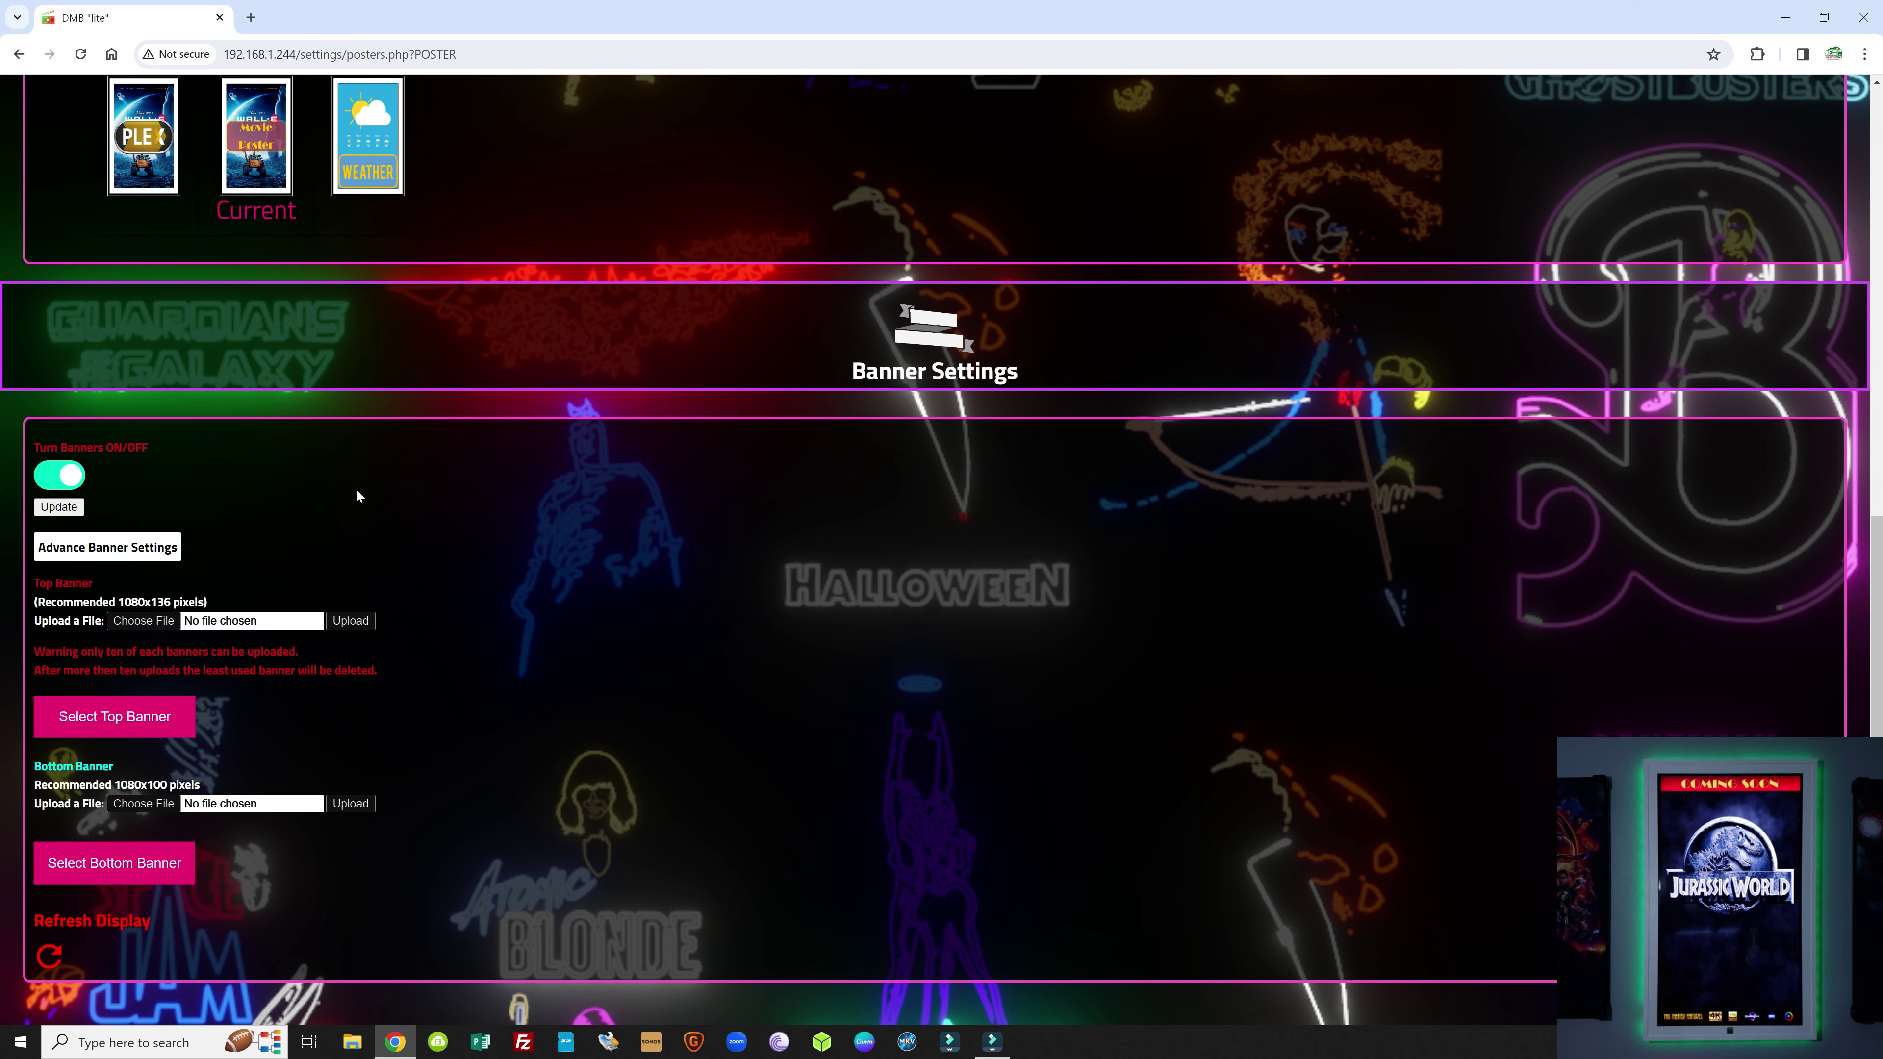
Step: Expand the Advance Banner Settings and review the image and video switches for the top and bottom banners
{"action": "scroll", "coordinate": [356, 489], "scroll_direction": "up", "scroll_amount": 2}
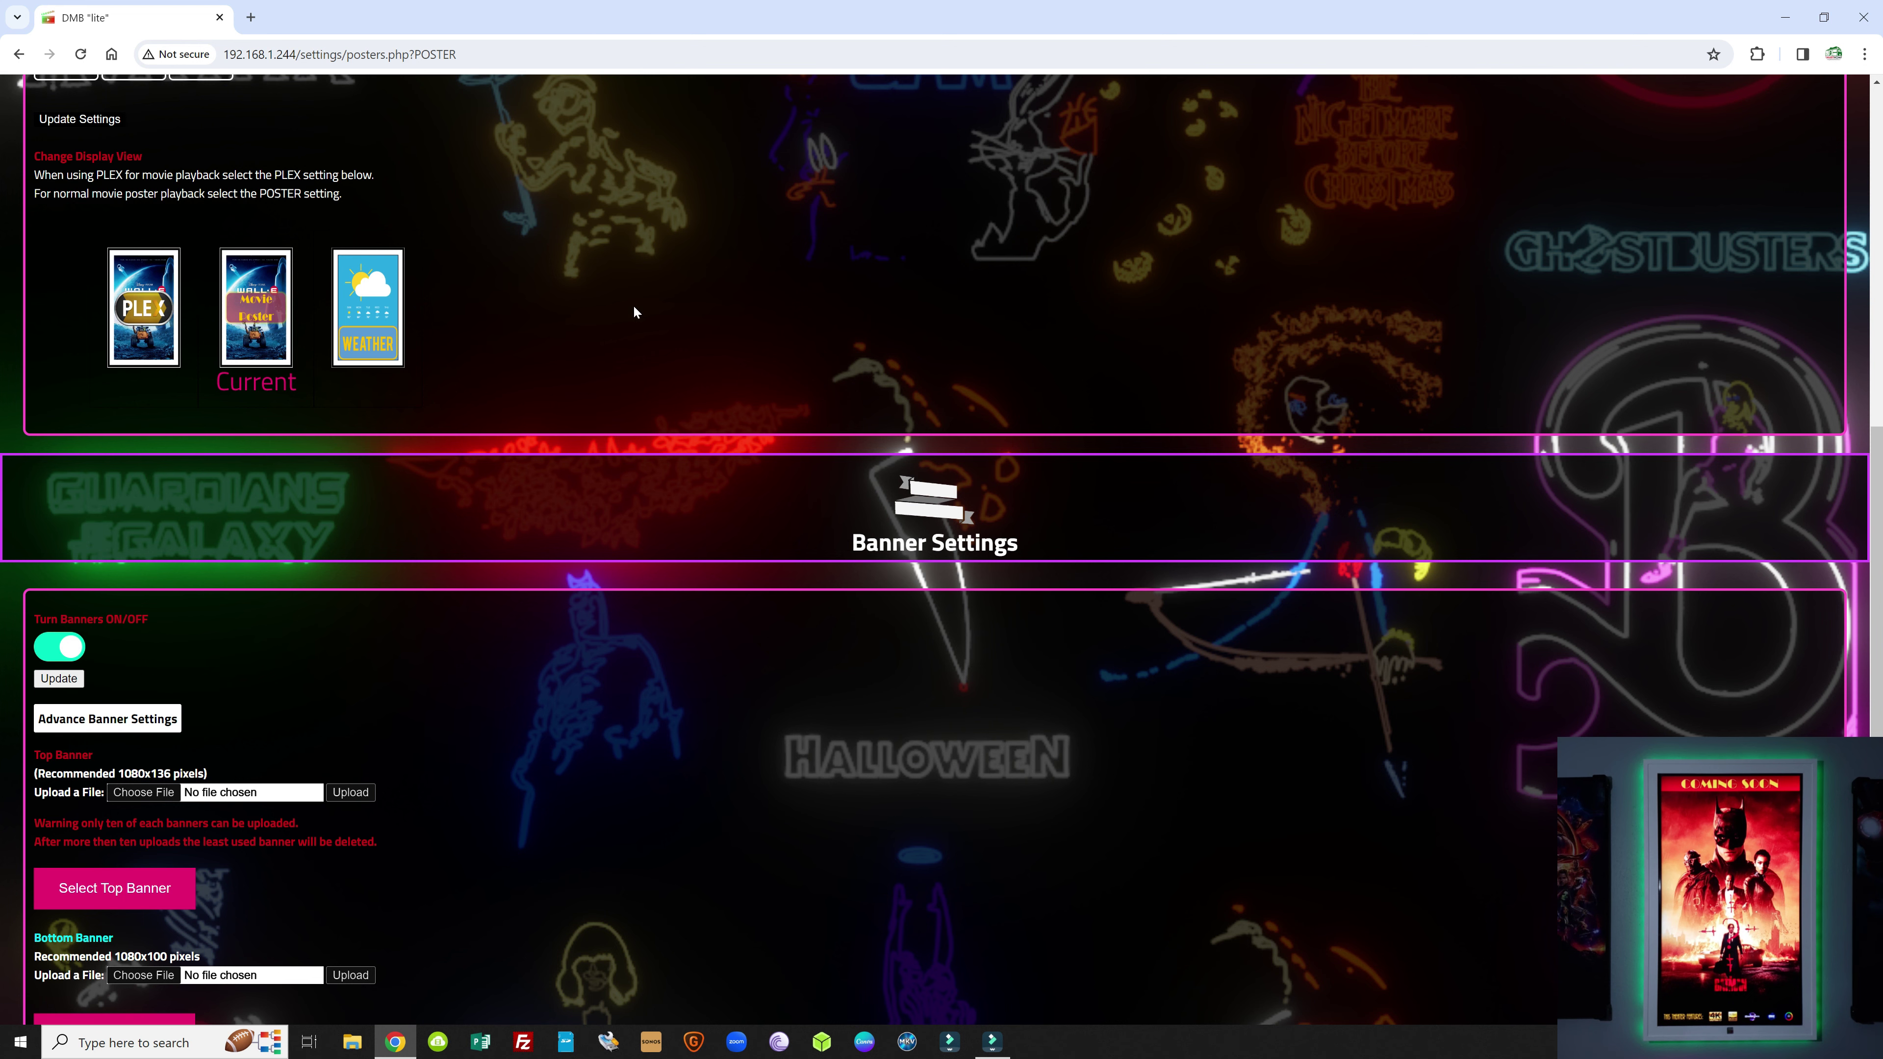
{"action": "scroll", "coordinate": [647, 391], "scroll_direction": "down", "scroll_amount": 2}
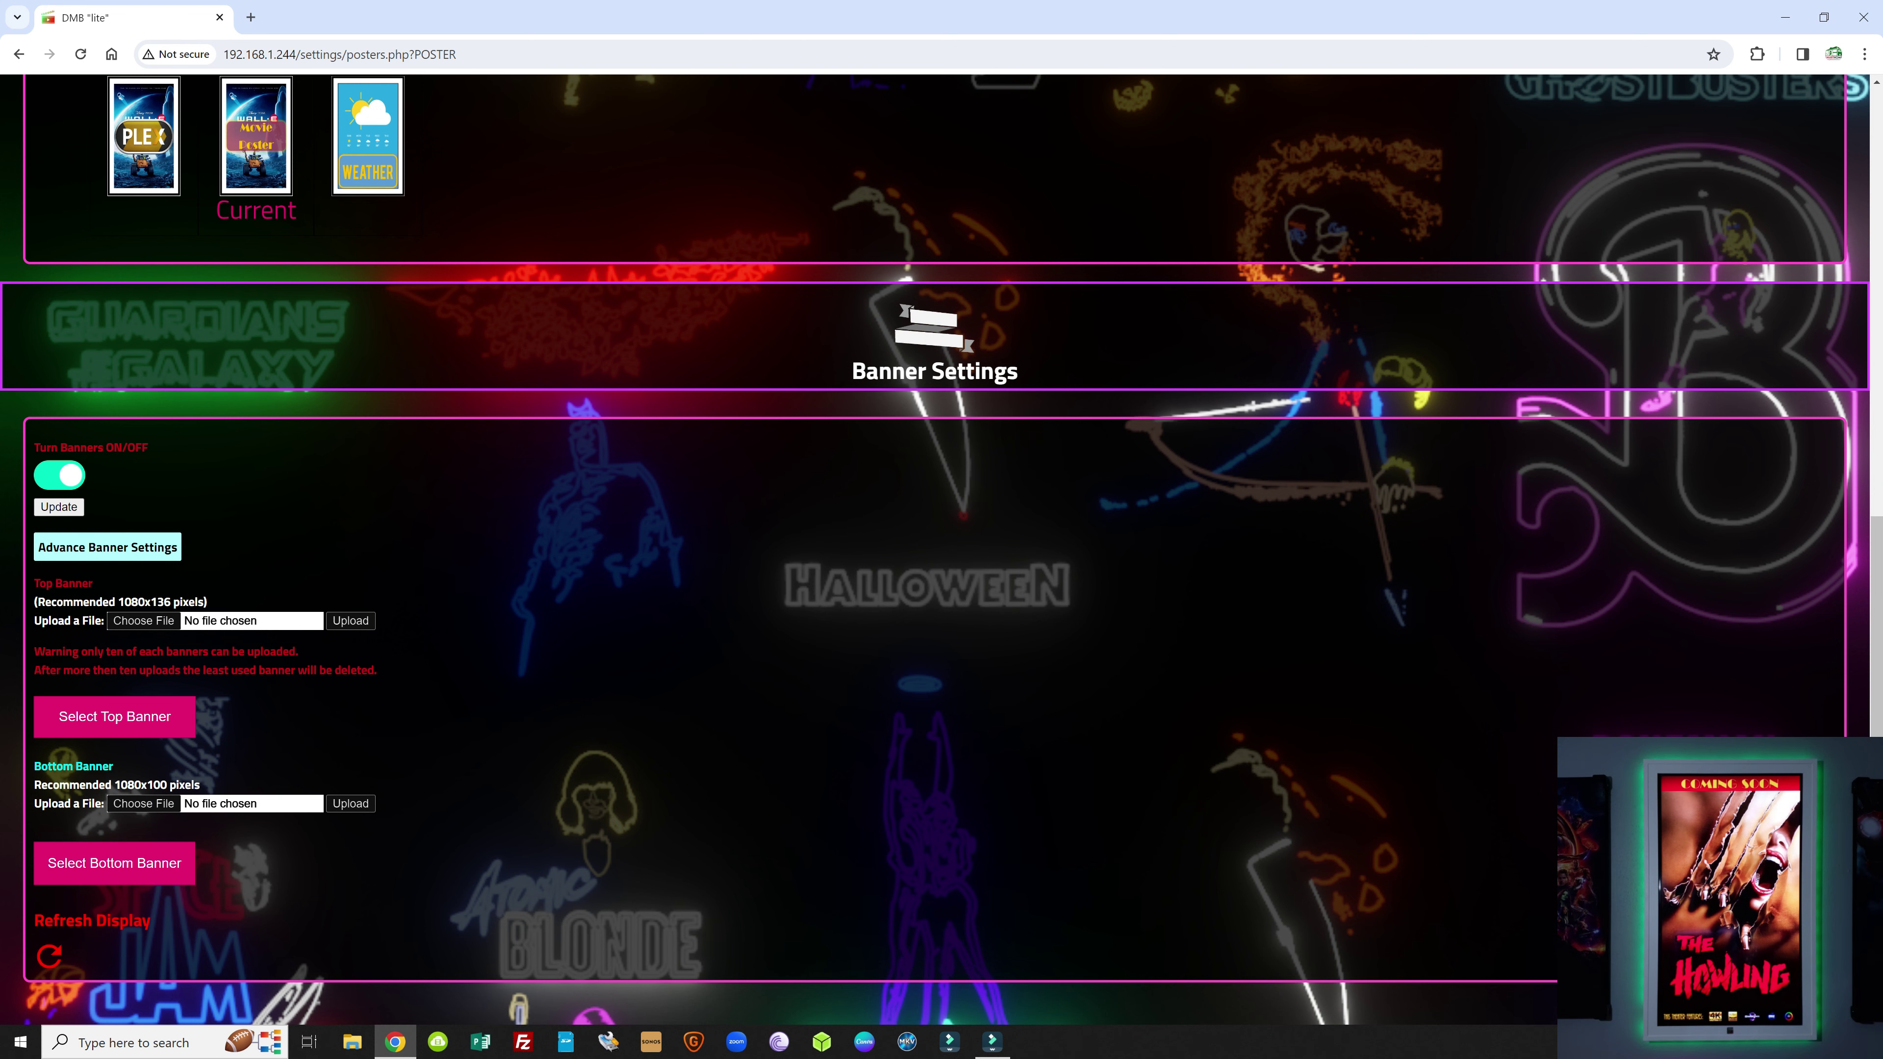
{"action": "left_click", "coordinate": [83, 552]}
{"action": "scroll", "coordinate": [323, 554], "scroll_direction": "down", "scroll_amount": 1}
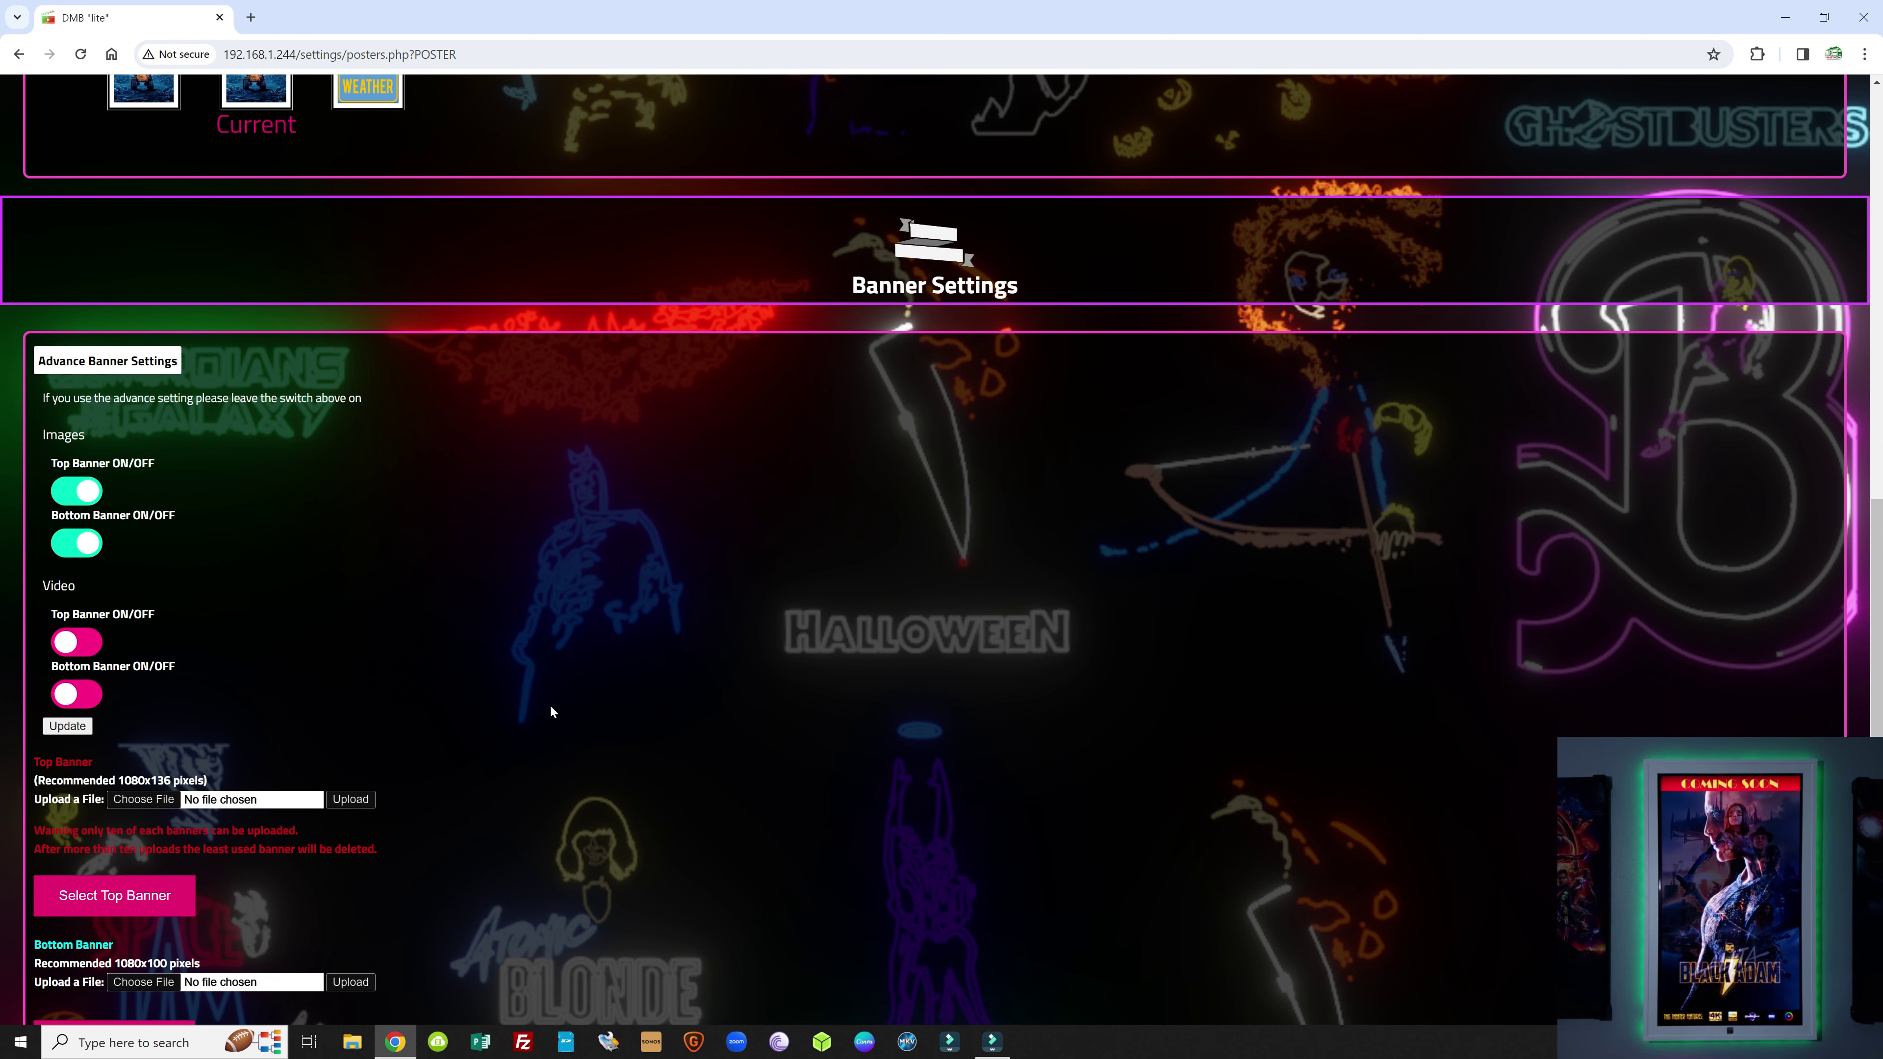
{"action": "scroll", "coordinate": [548, 698], "scroll_direction": "down", "scroll_amount": 1}
{"action": "scroll", "coordinate": [549, 686], "scroll_direction": "down", "scroll_amount": 1}
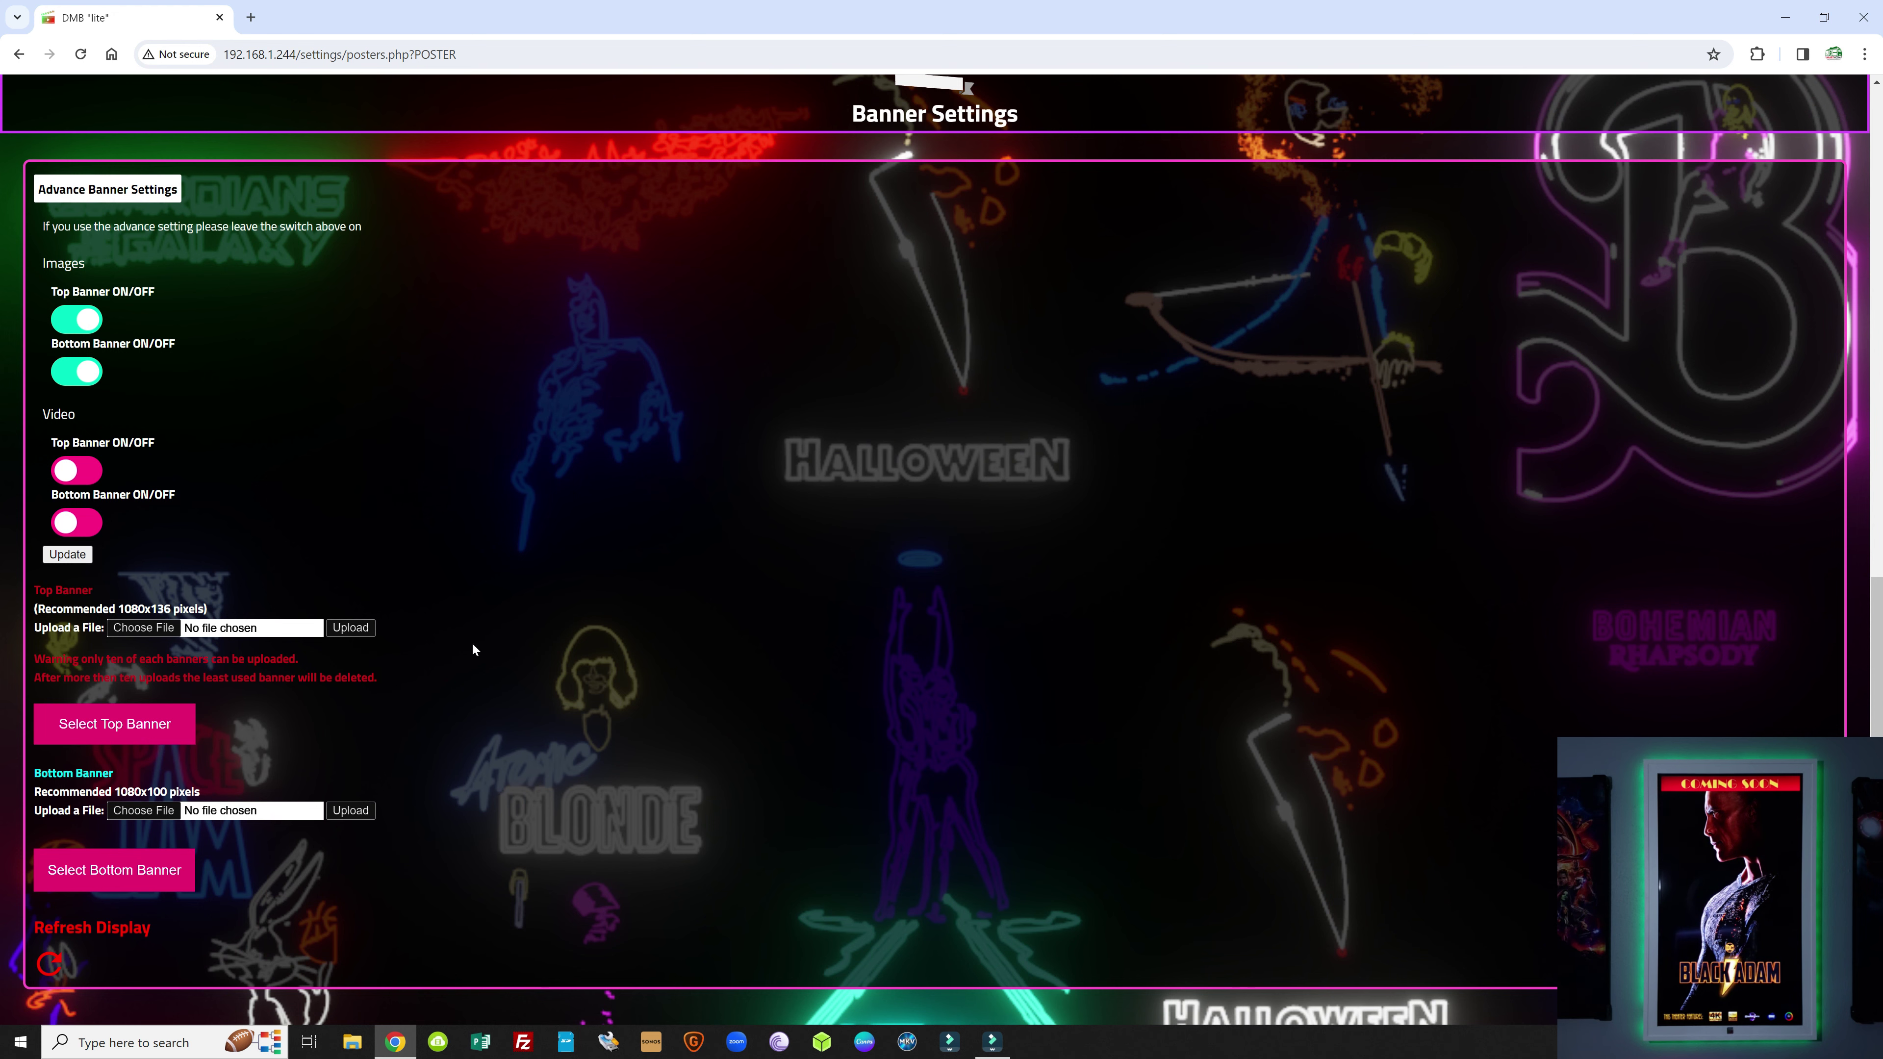
{"action": "scroll", "coordinate": [555, 689], "scroll_direction": "down", "scroll_amount": 1}
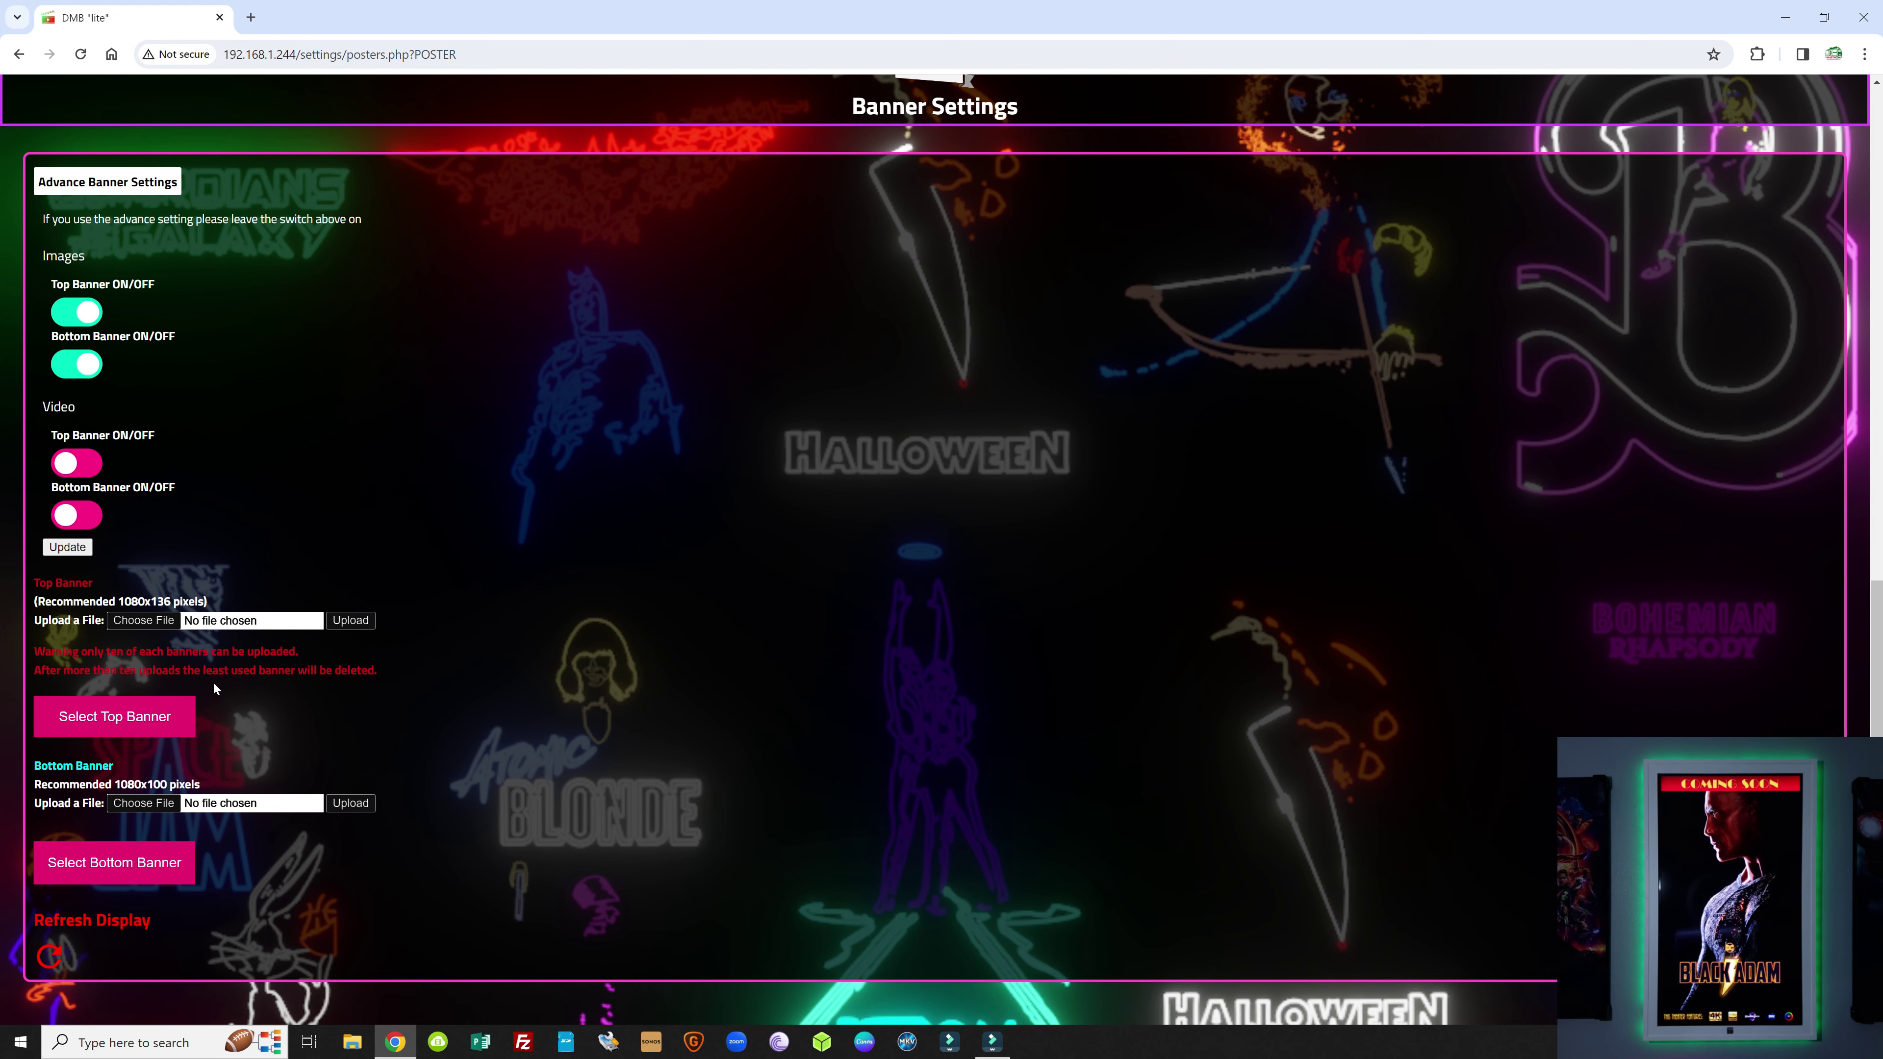
Step: Look through the designs offered for the top banner and the bottom banner
{"action": "mouse_move", "coordinate": [151, 719]}
{"action": "mouse_move", "coordinate": [187, 862]}
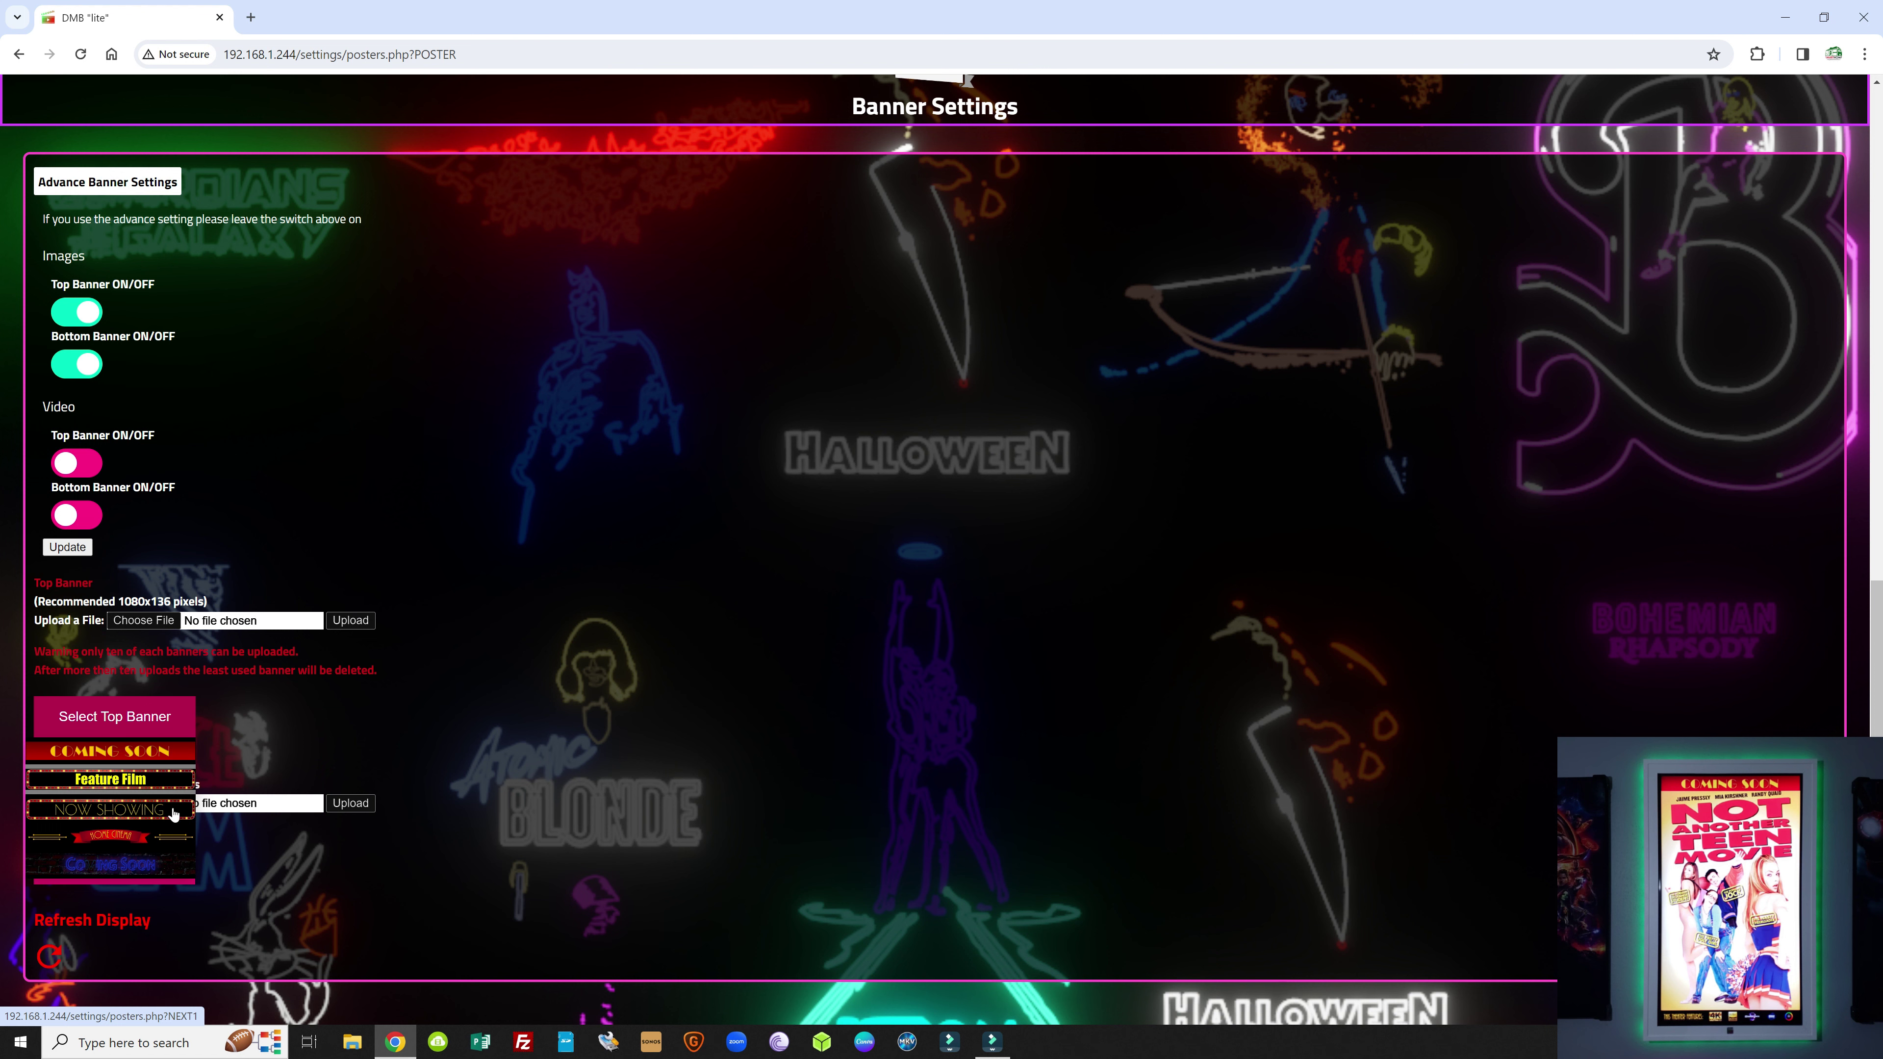
{"action": "left_click", "coordinate": [123, 816]}
{"action": "mouse_move", "coordinate": [109, 854]}
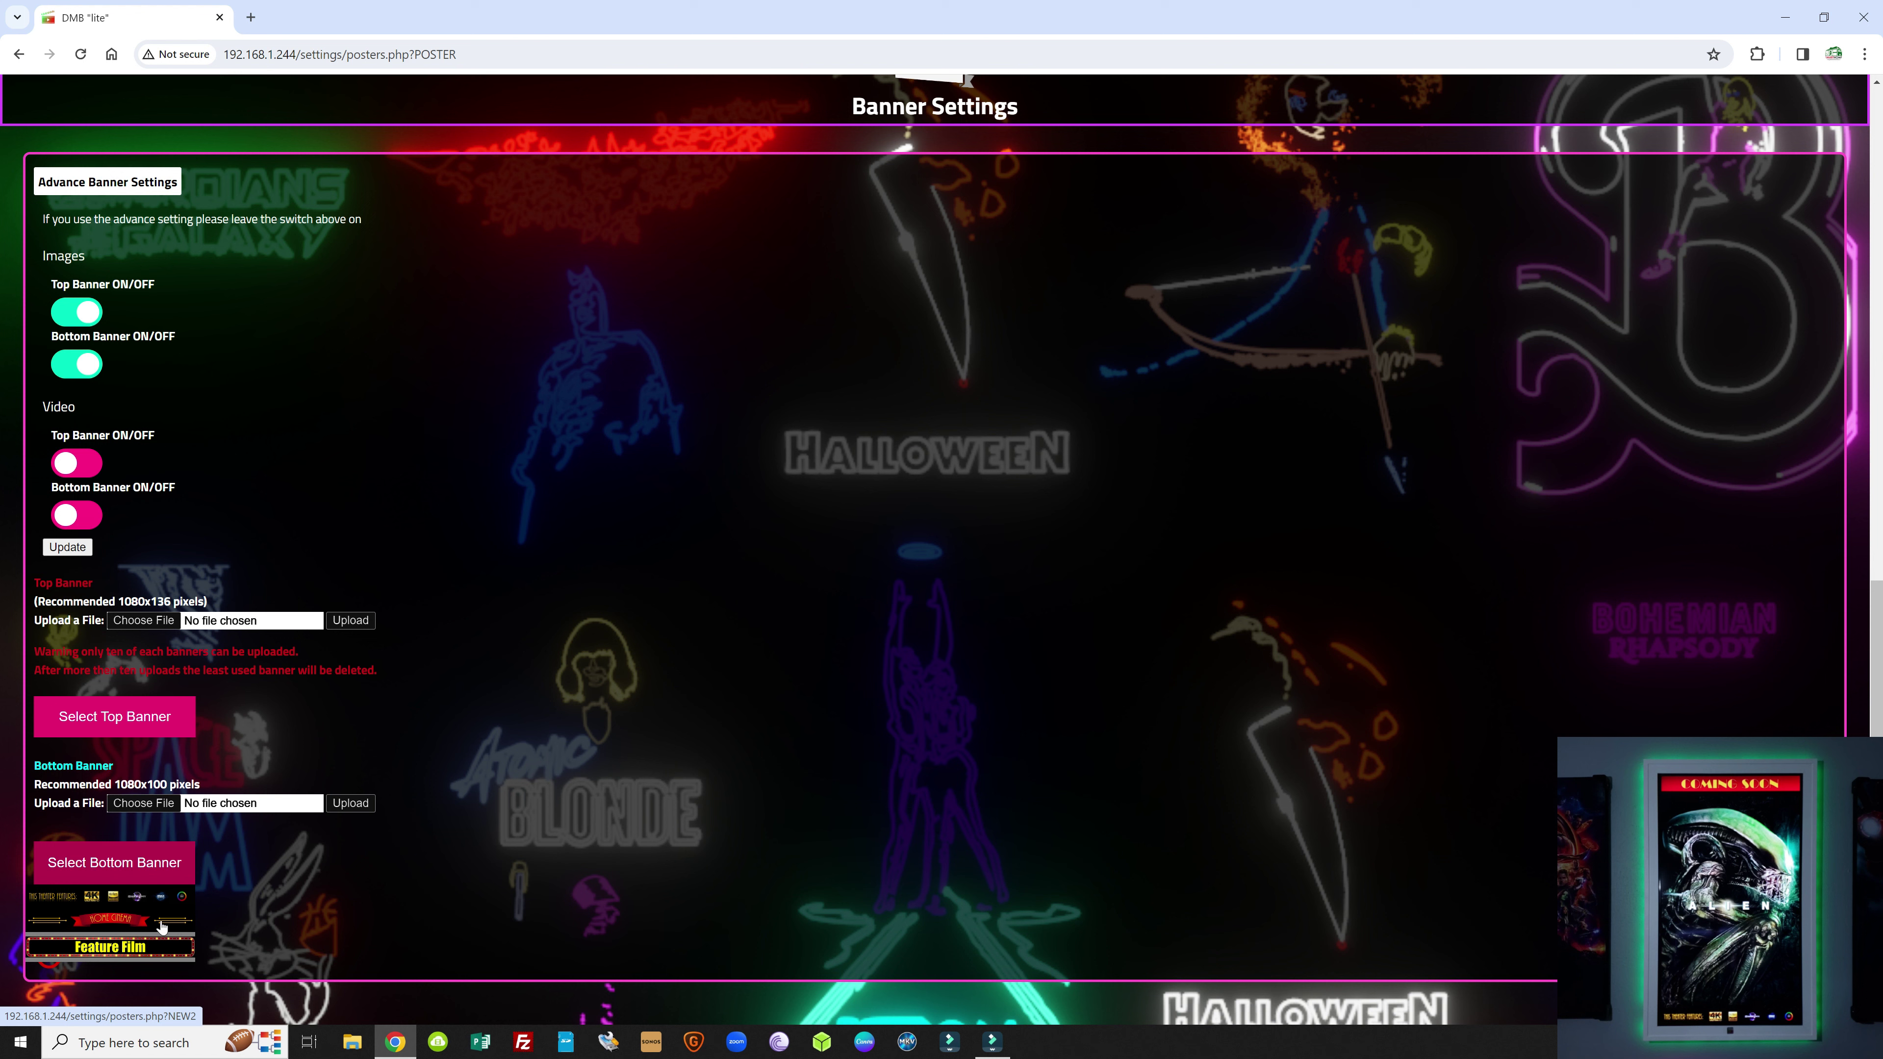
{"action": "left_click", "coordinate": [112, 947]}
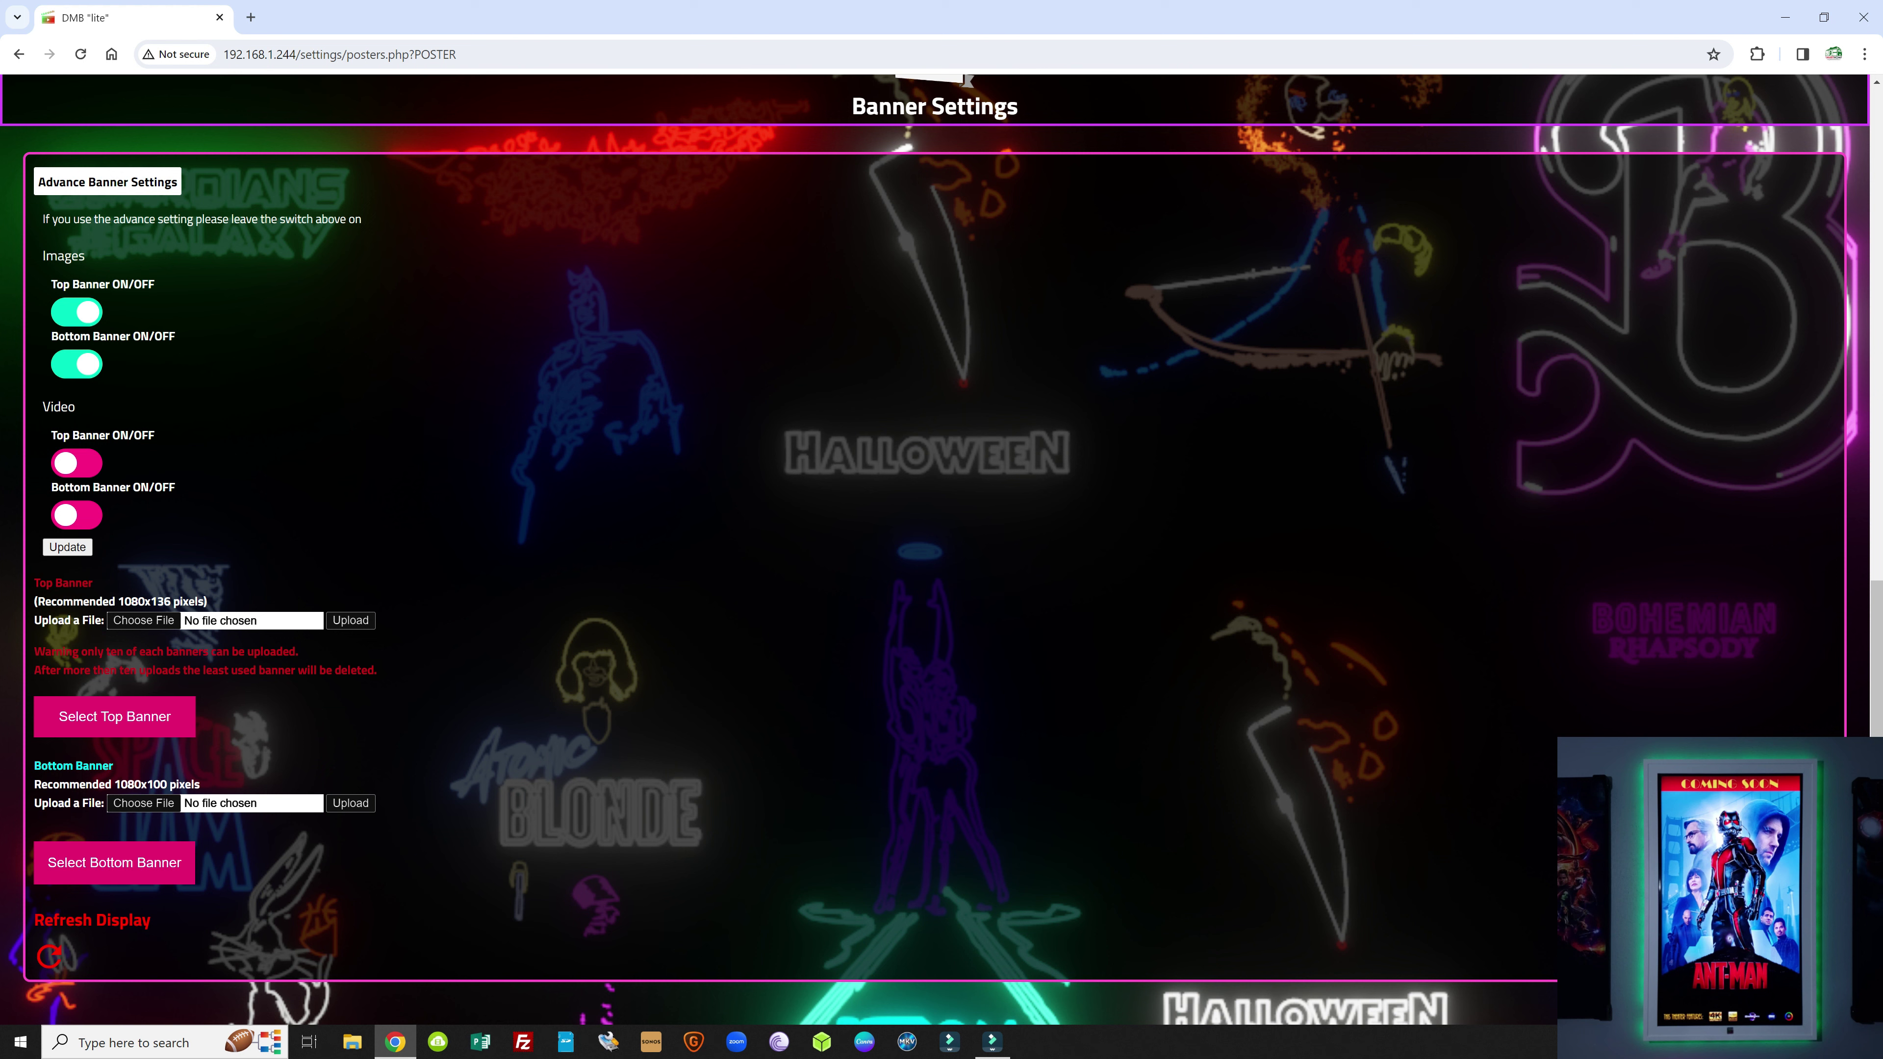
Step: Set the top banner to the Now Showing design and the bottom banner to the red ribbon design
{"action": "left_click", "coordinate": [162, 715]}
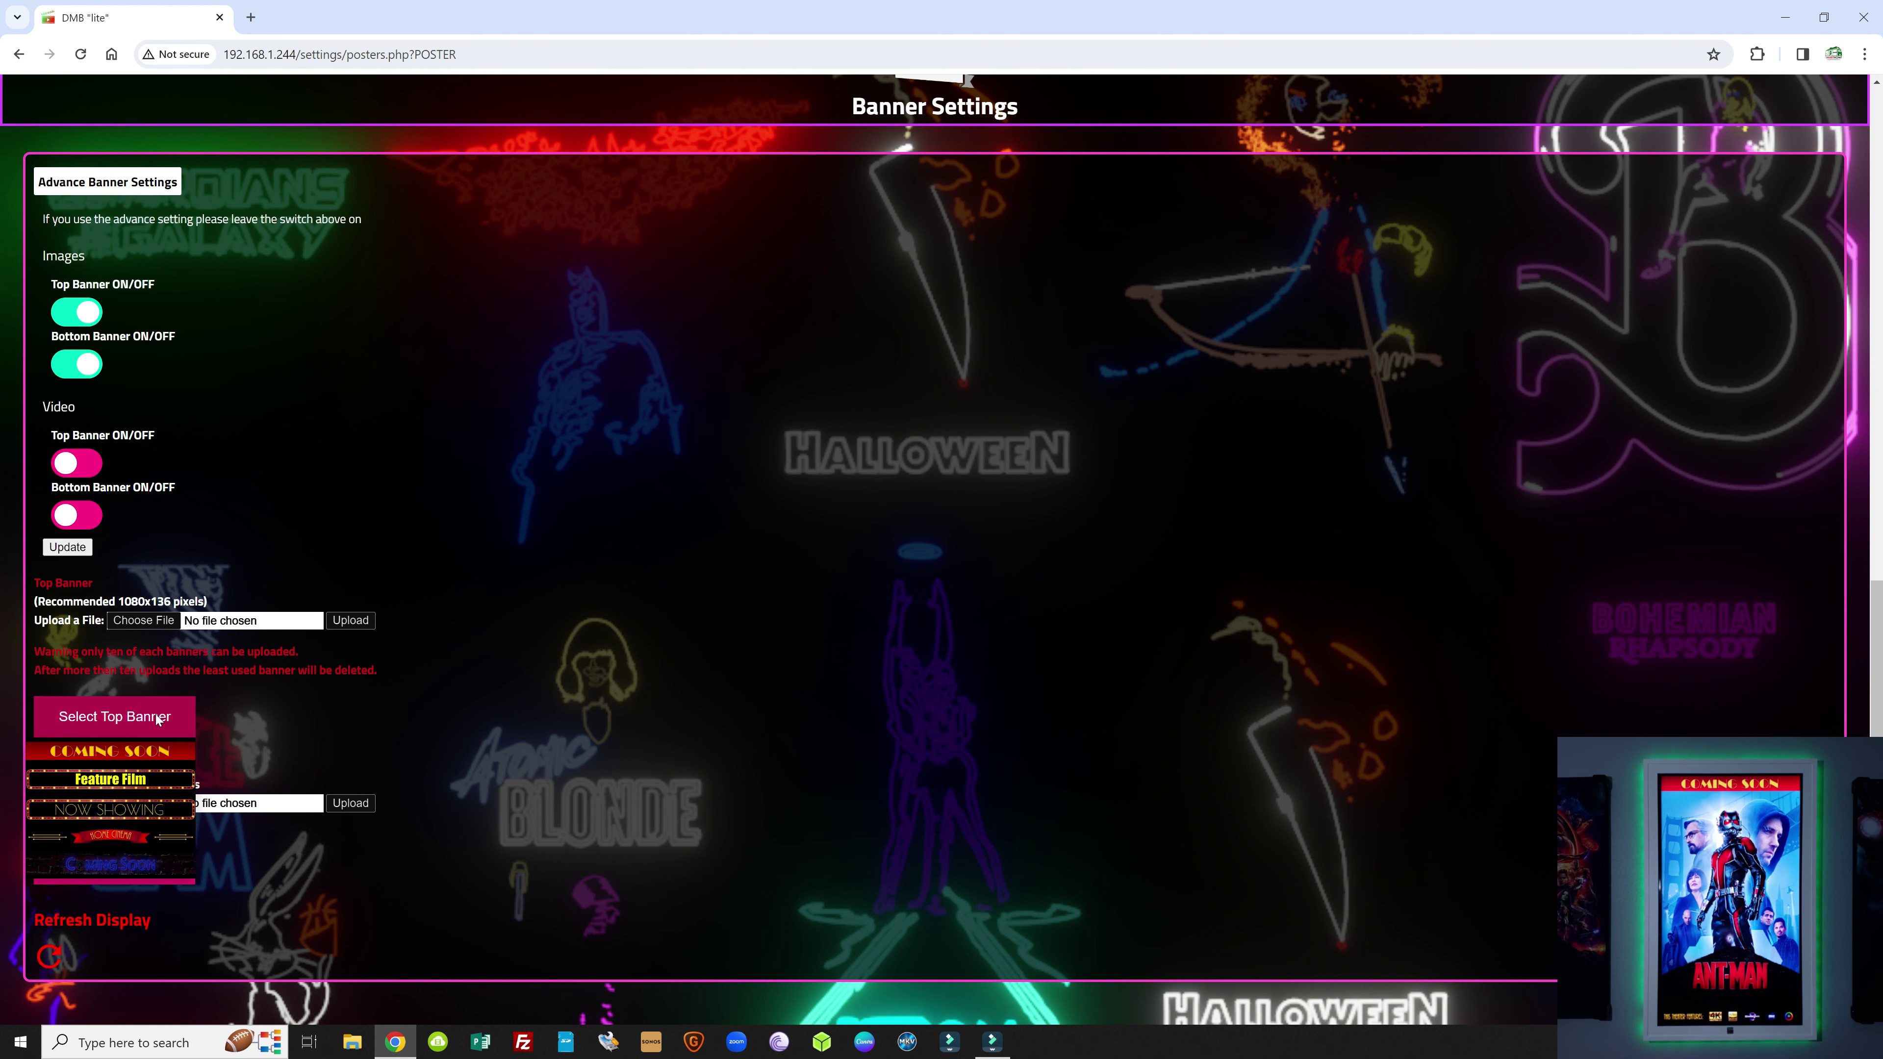
{"action": "left_click", "coordinate": [139, 808]}
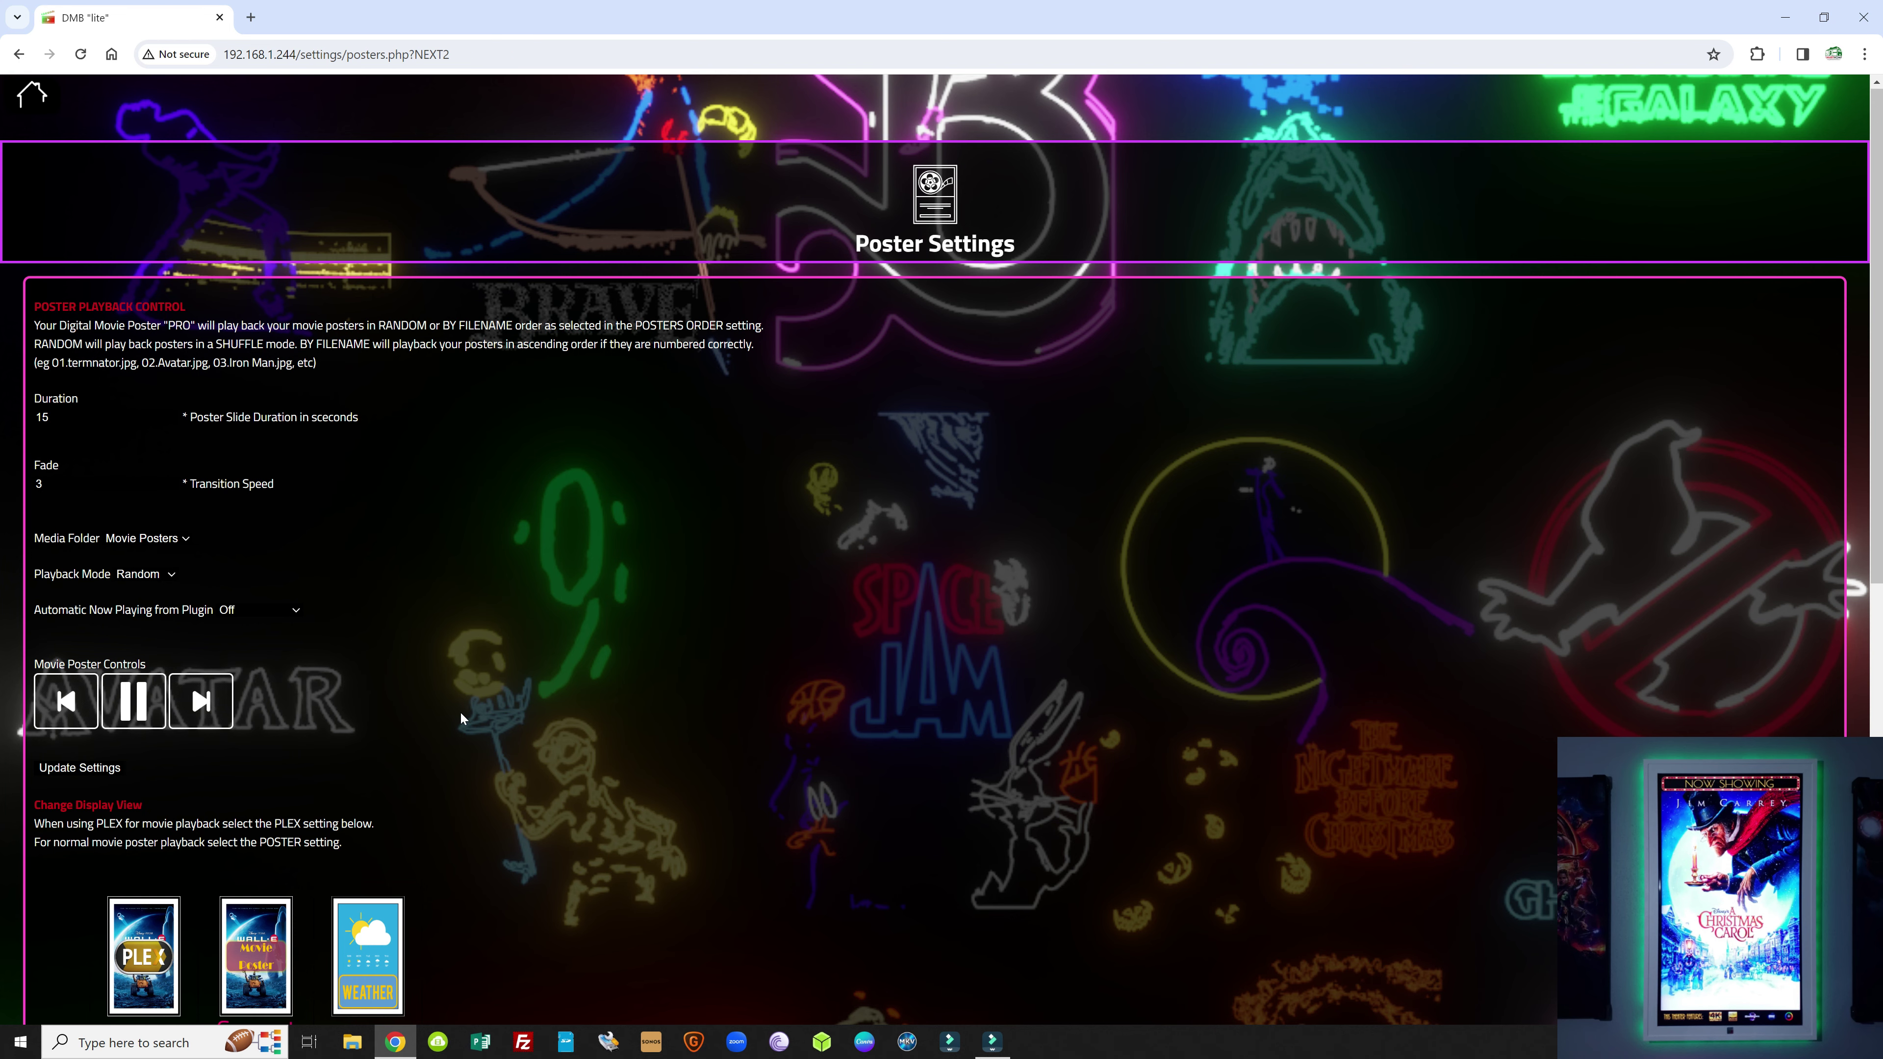
{"action": "scroll", "coordinate": [459, 712], "scroll_direction": "down", "scroll_amount": 10}
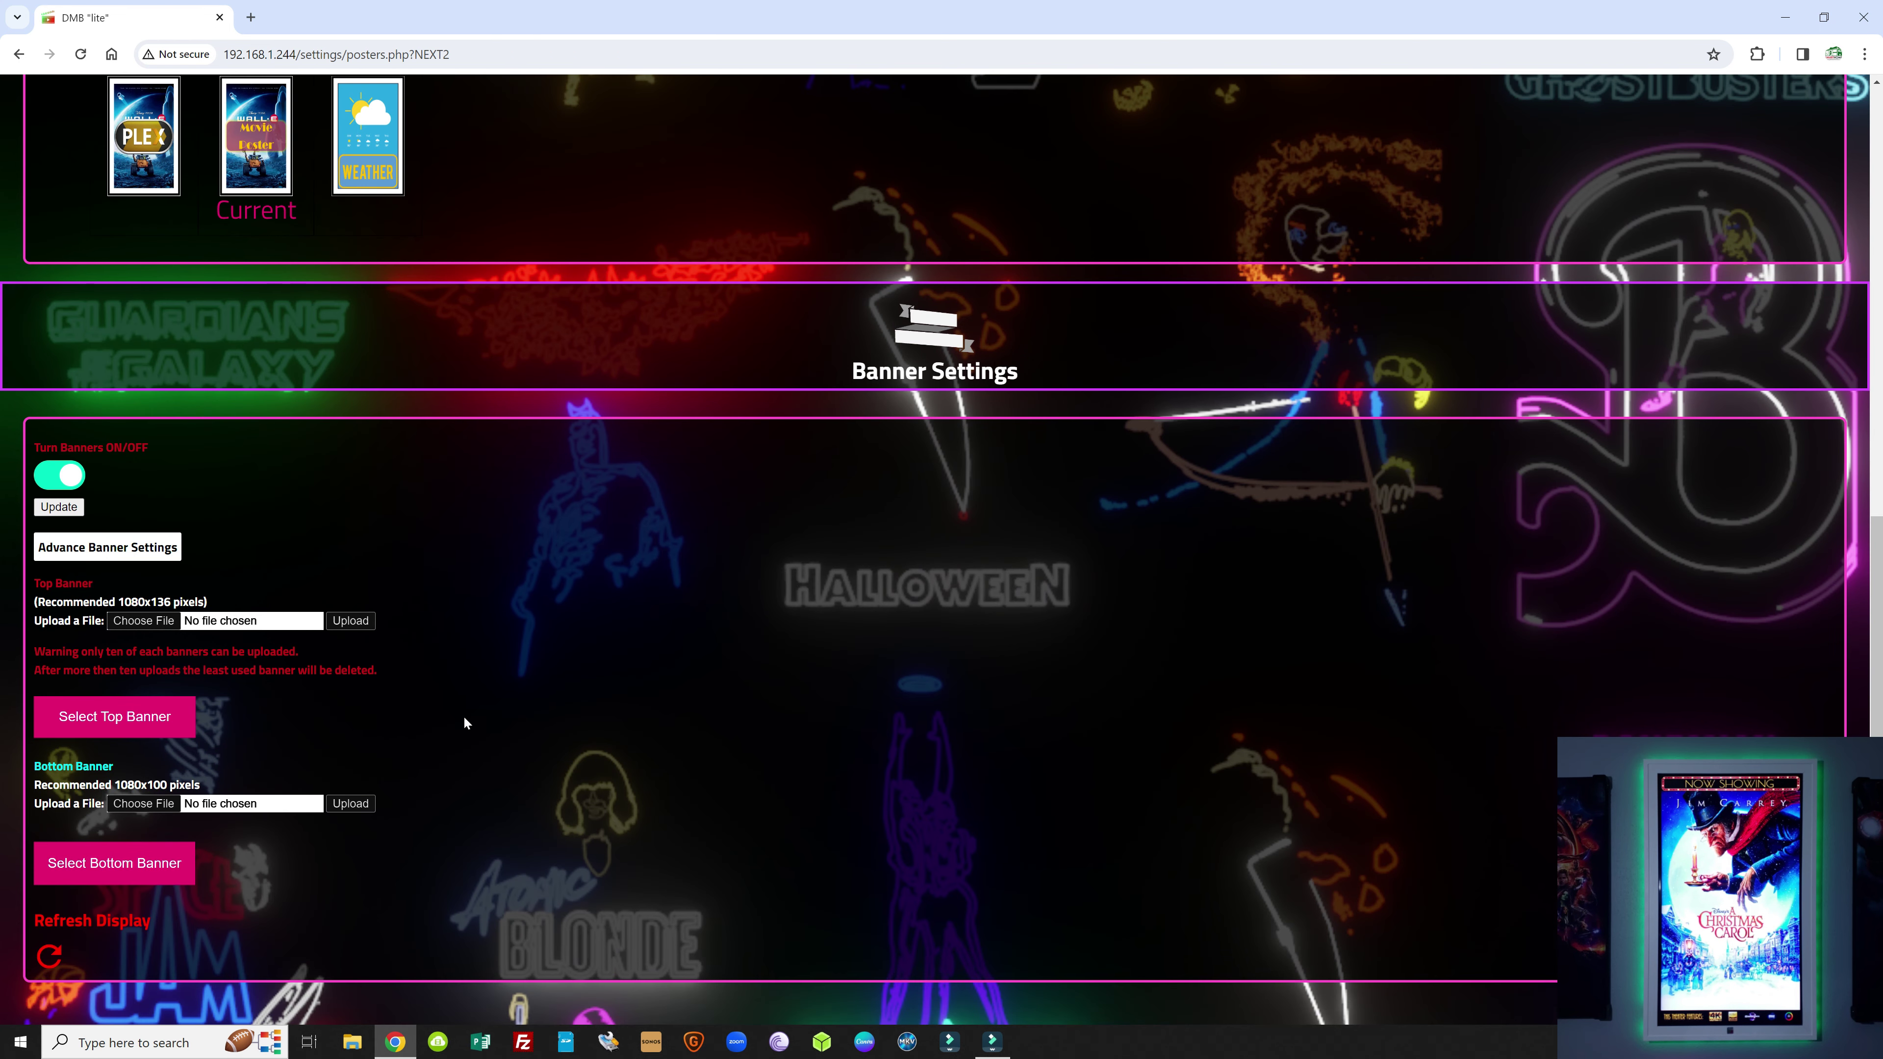
{"action": "mouse_move", "coordinate": [178, 861]}
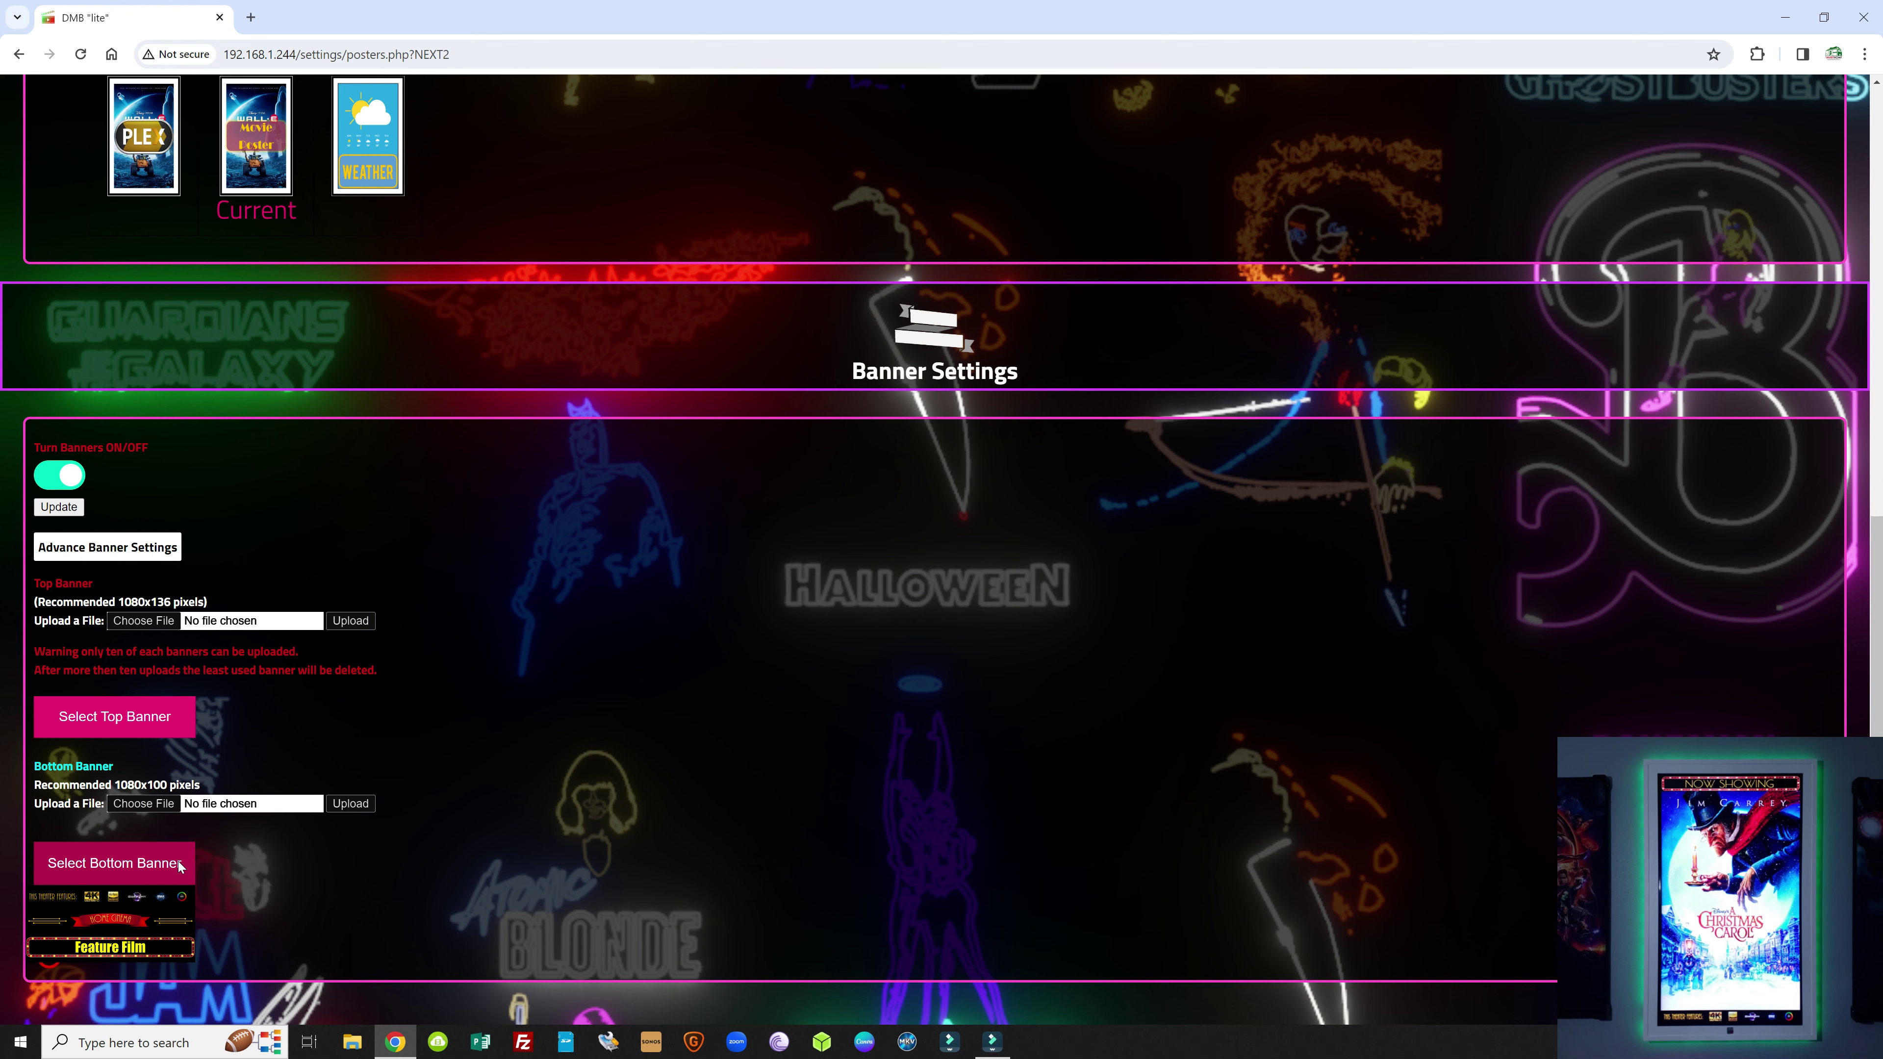
{"action": "left_click", "coordinate": [130, 922]}
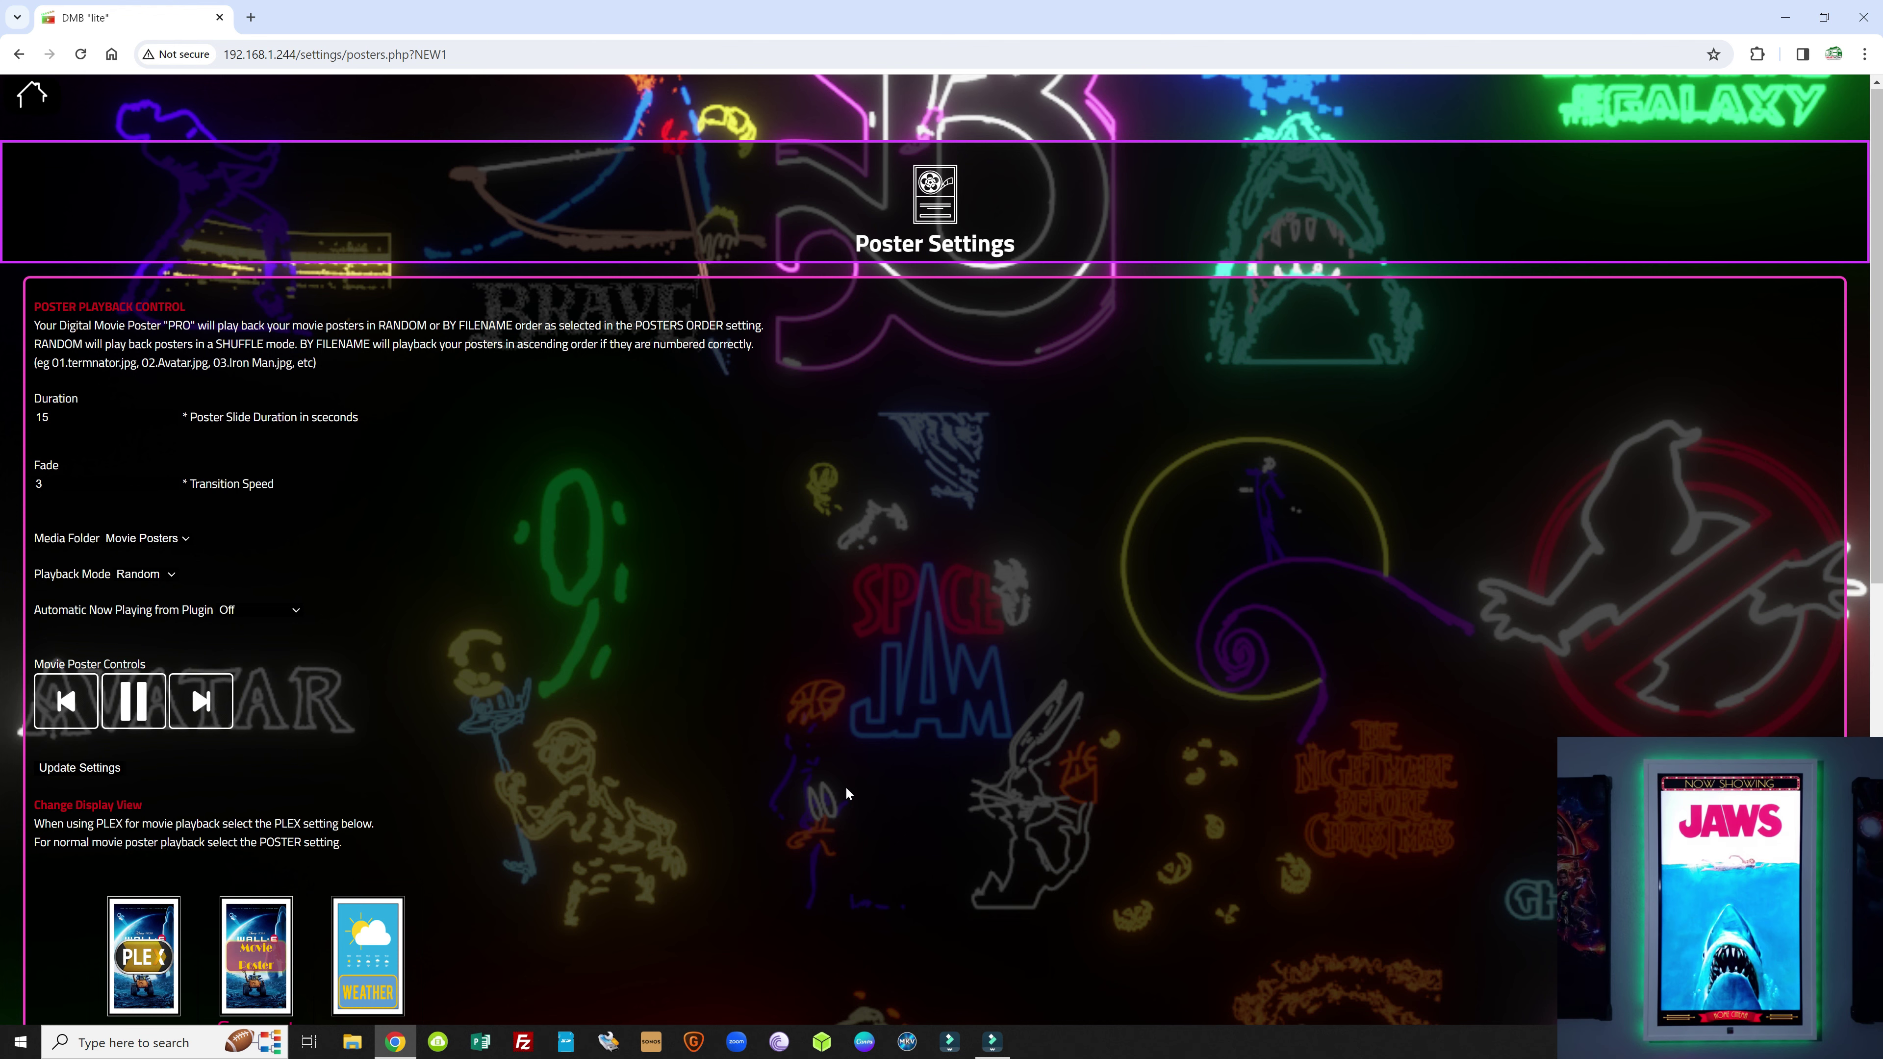
Step: Change the top banner to the blue Coming Soon design
{"action": "scroll", "coordinate": [845, 792], "scroll_direction": "down", "scroll_amount": 10}
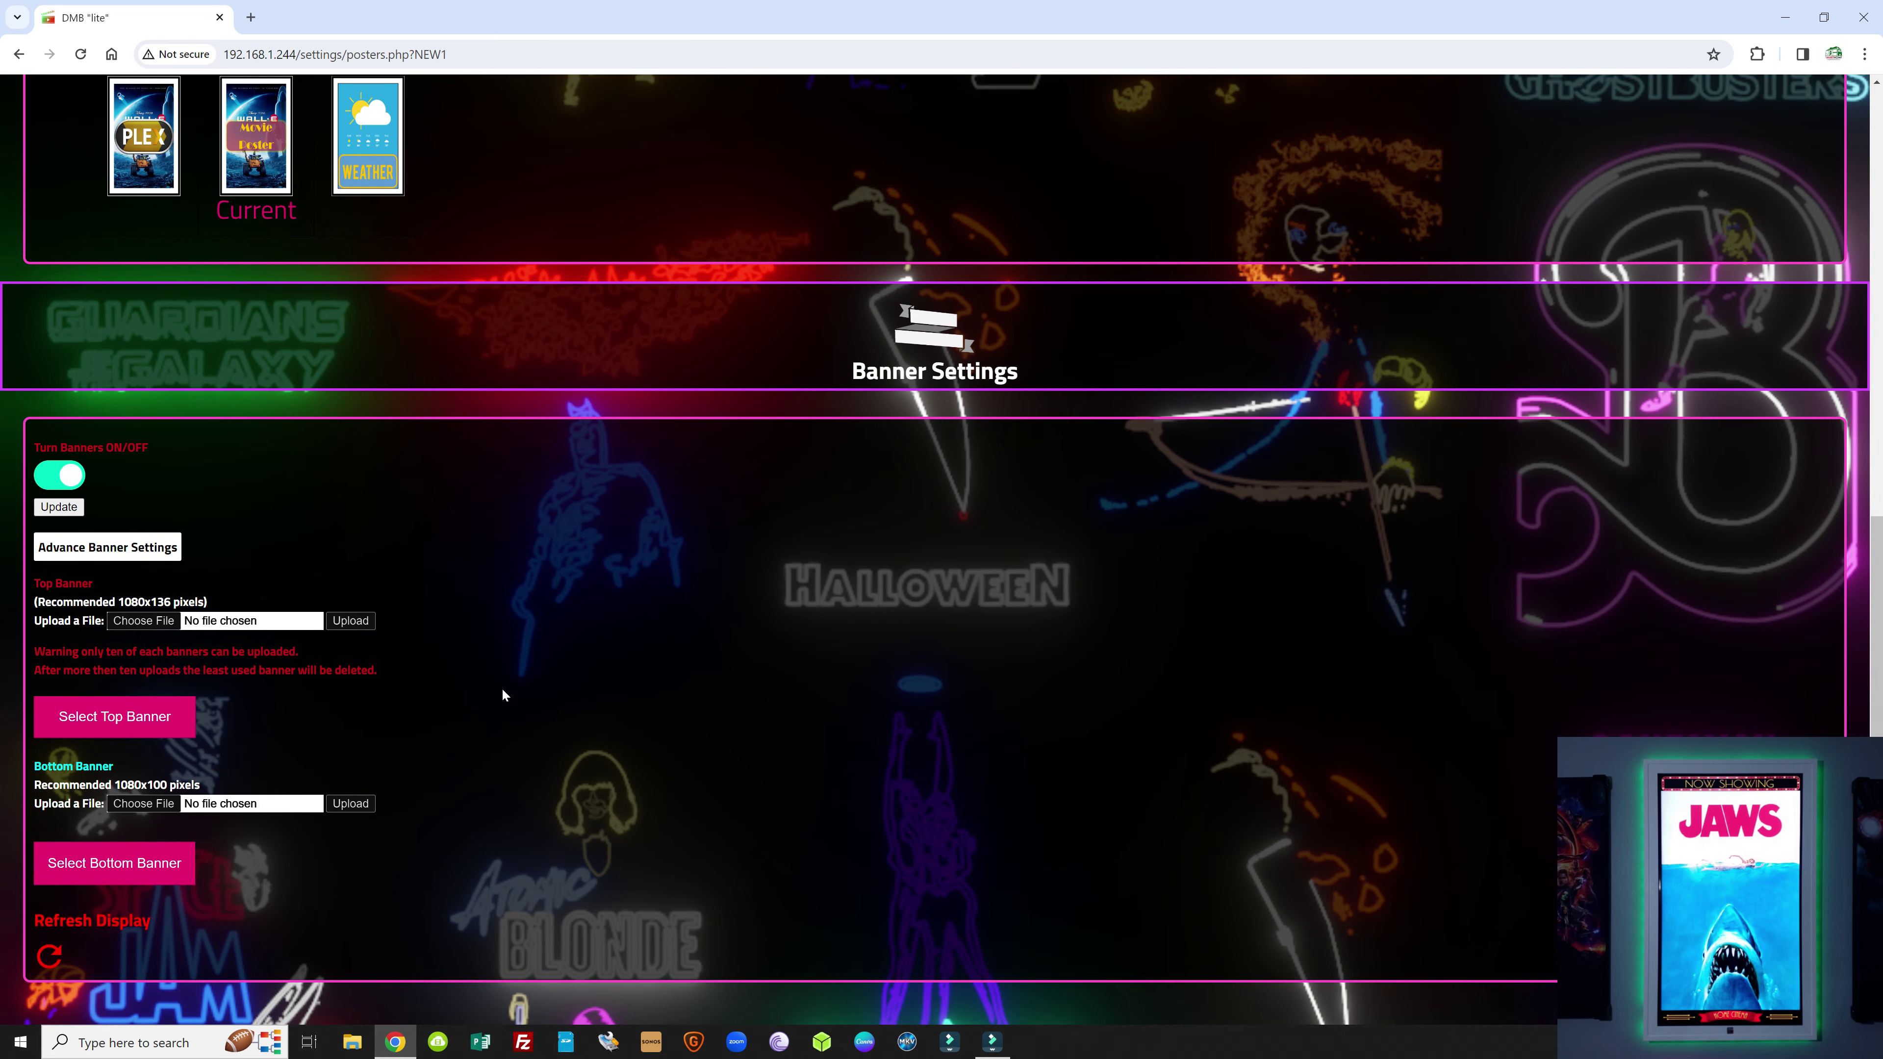
{"action": "mouse_move", "coordinate": [170, 716]}
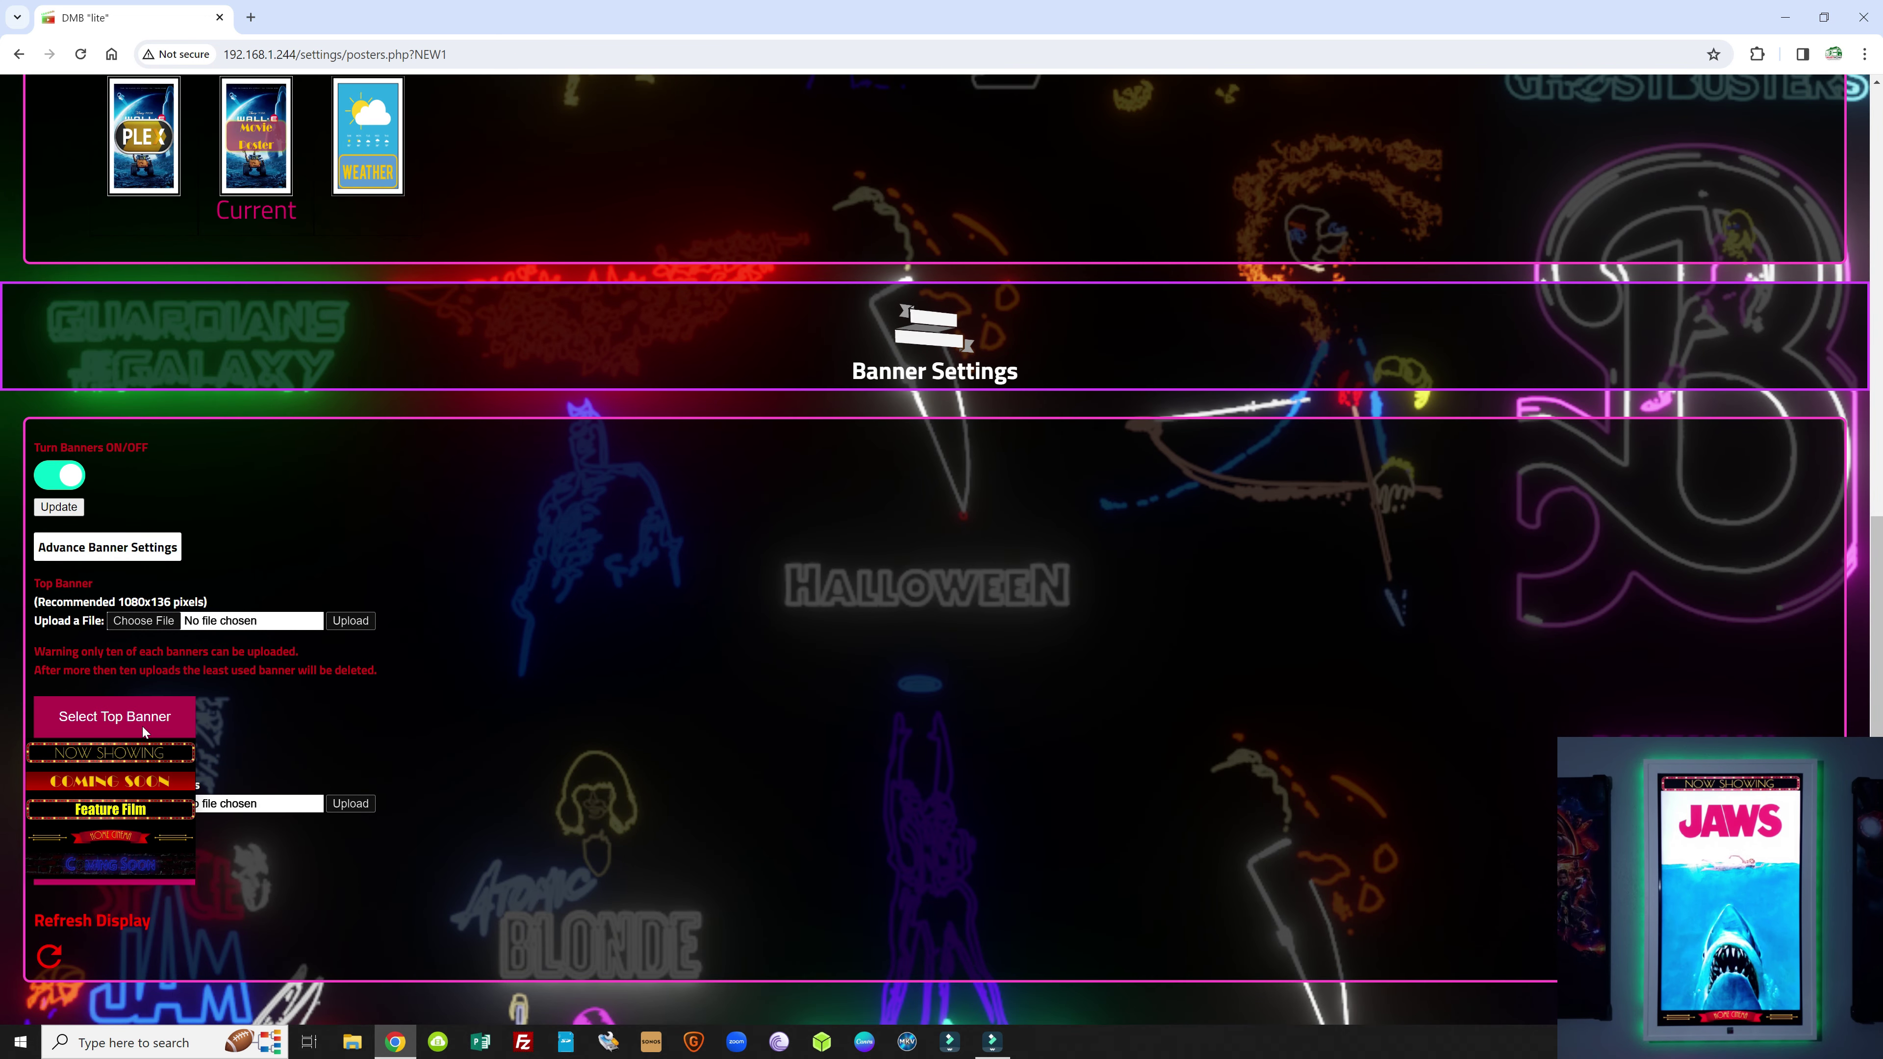
{"action": "left_click", "coordinate": [128, 868]}
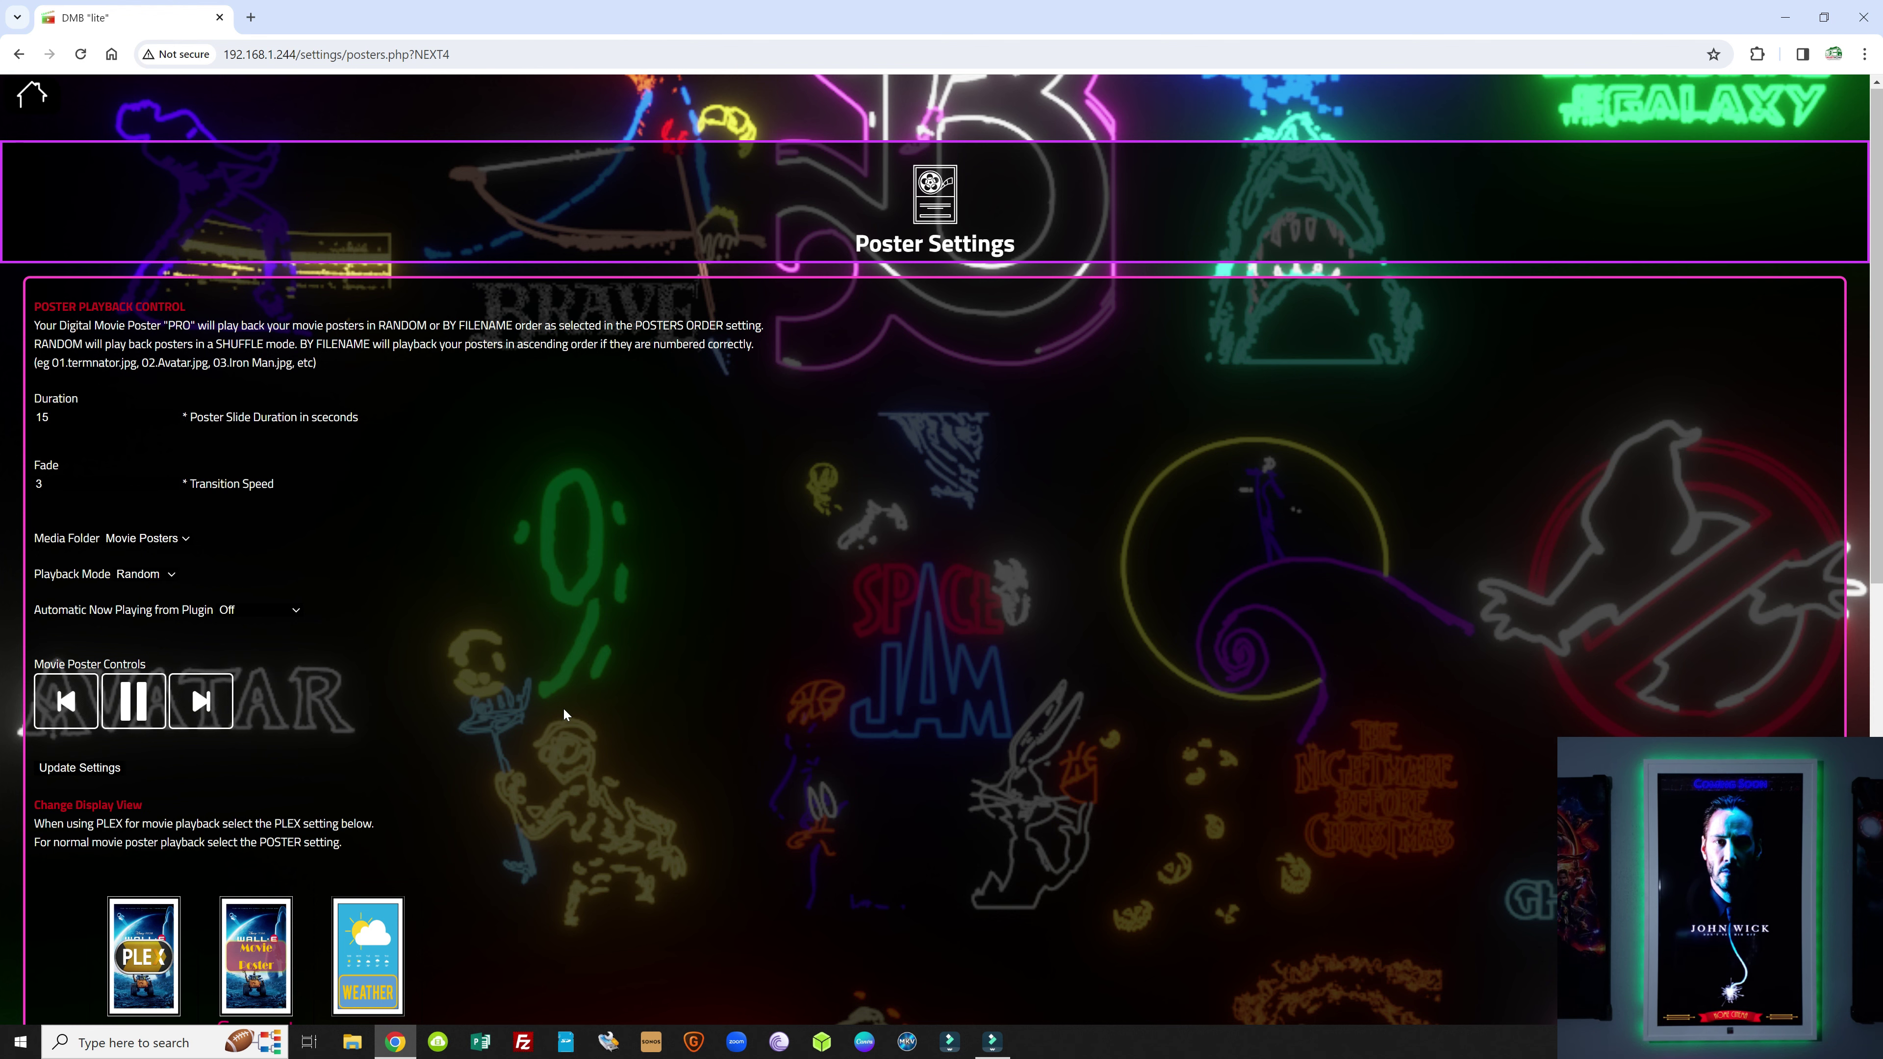
{"action": "scroll", "coordinate": [498, 630], "scroll_direction": "down", "scroll_amount": 8}
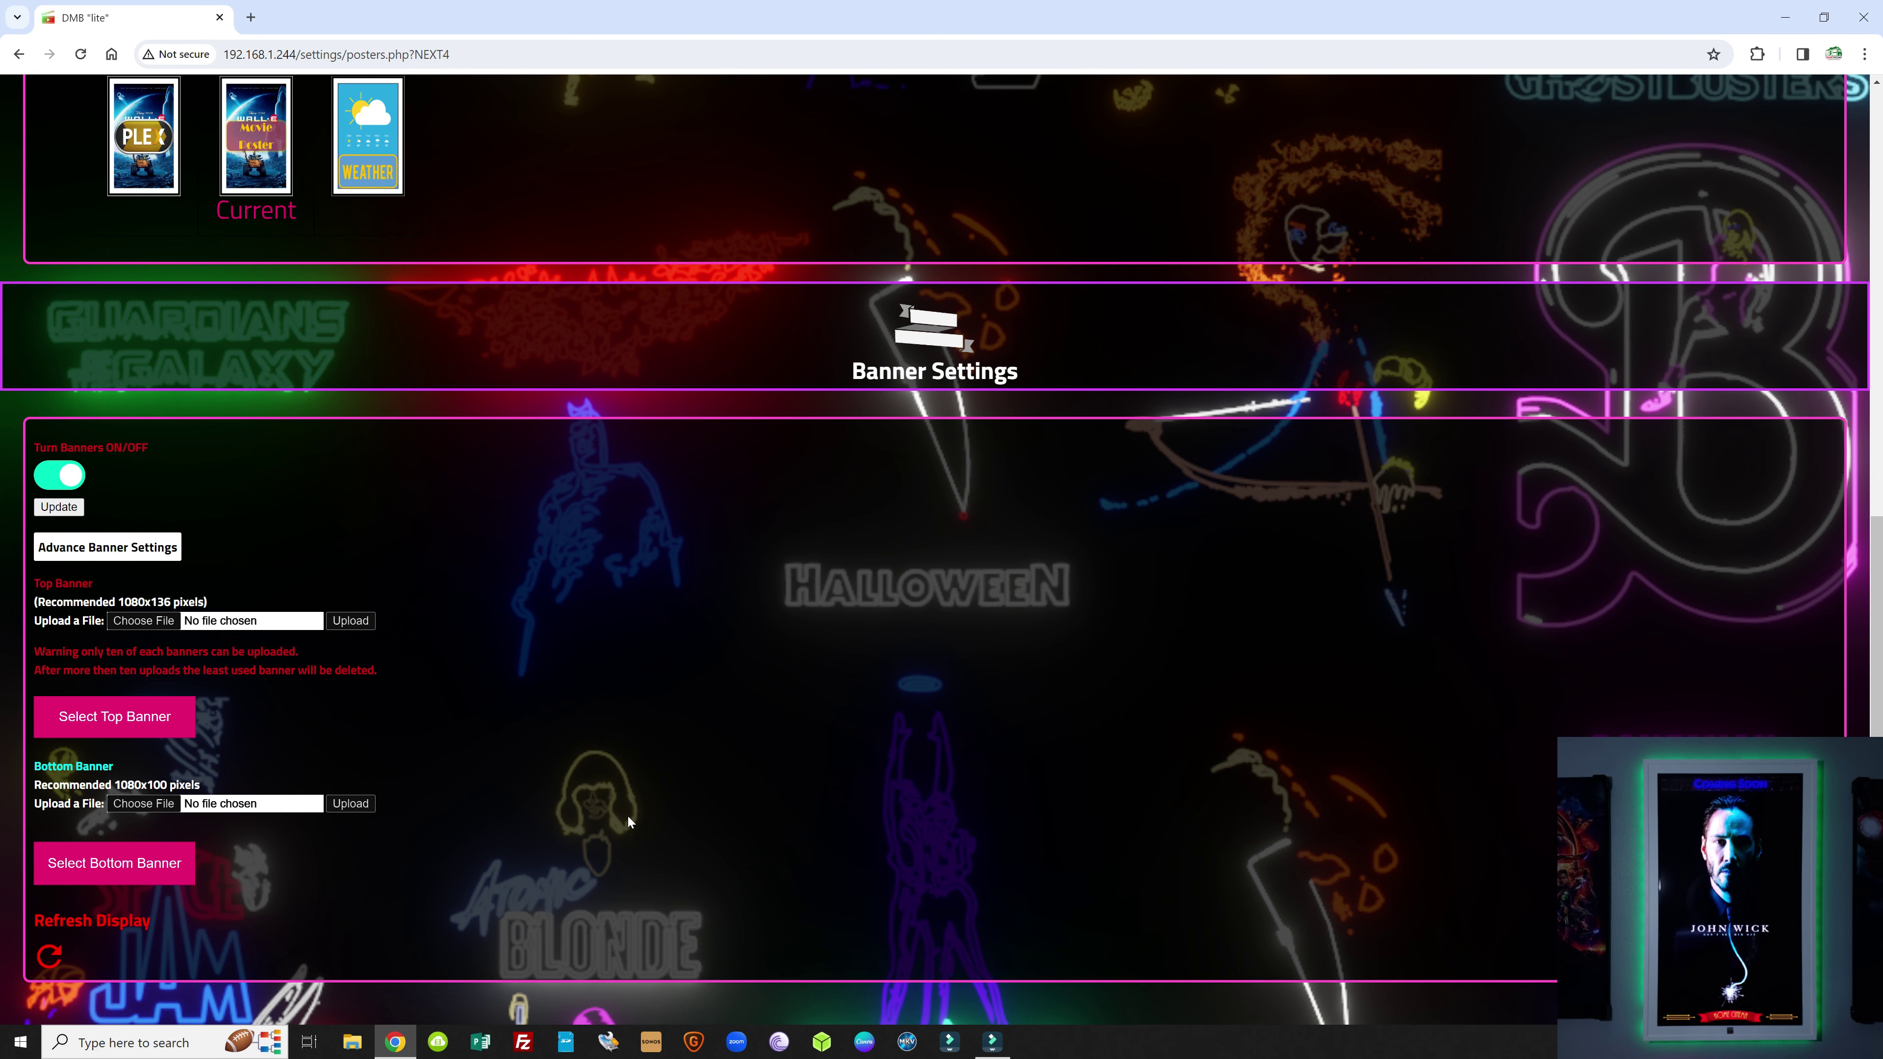
Step: Check the poster and its top and bottom banners in Media Preview and return to the home page
{"action": "scroll", "coordinate": [628, 816], "scroll_direction": "up", "scroll_amount": 8}
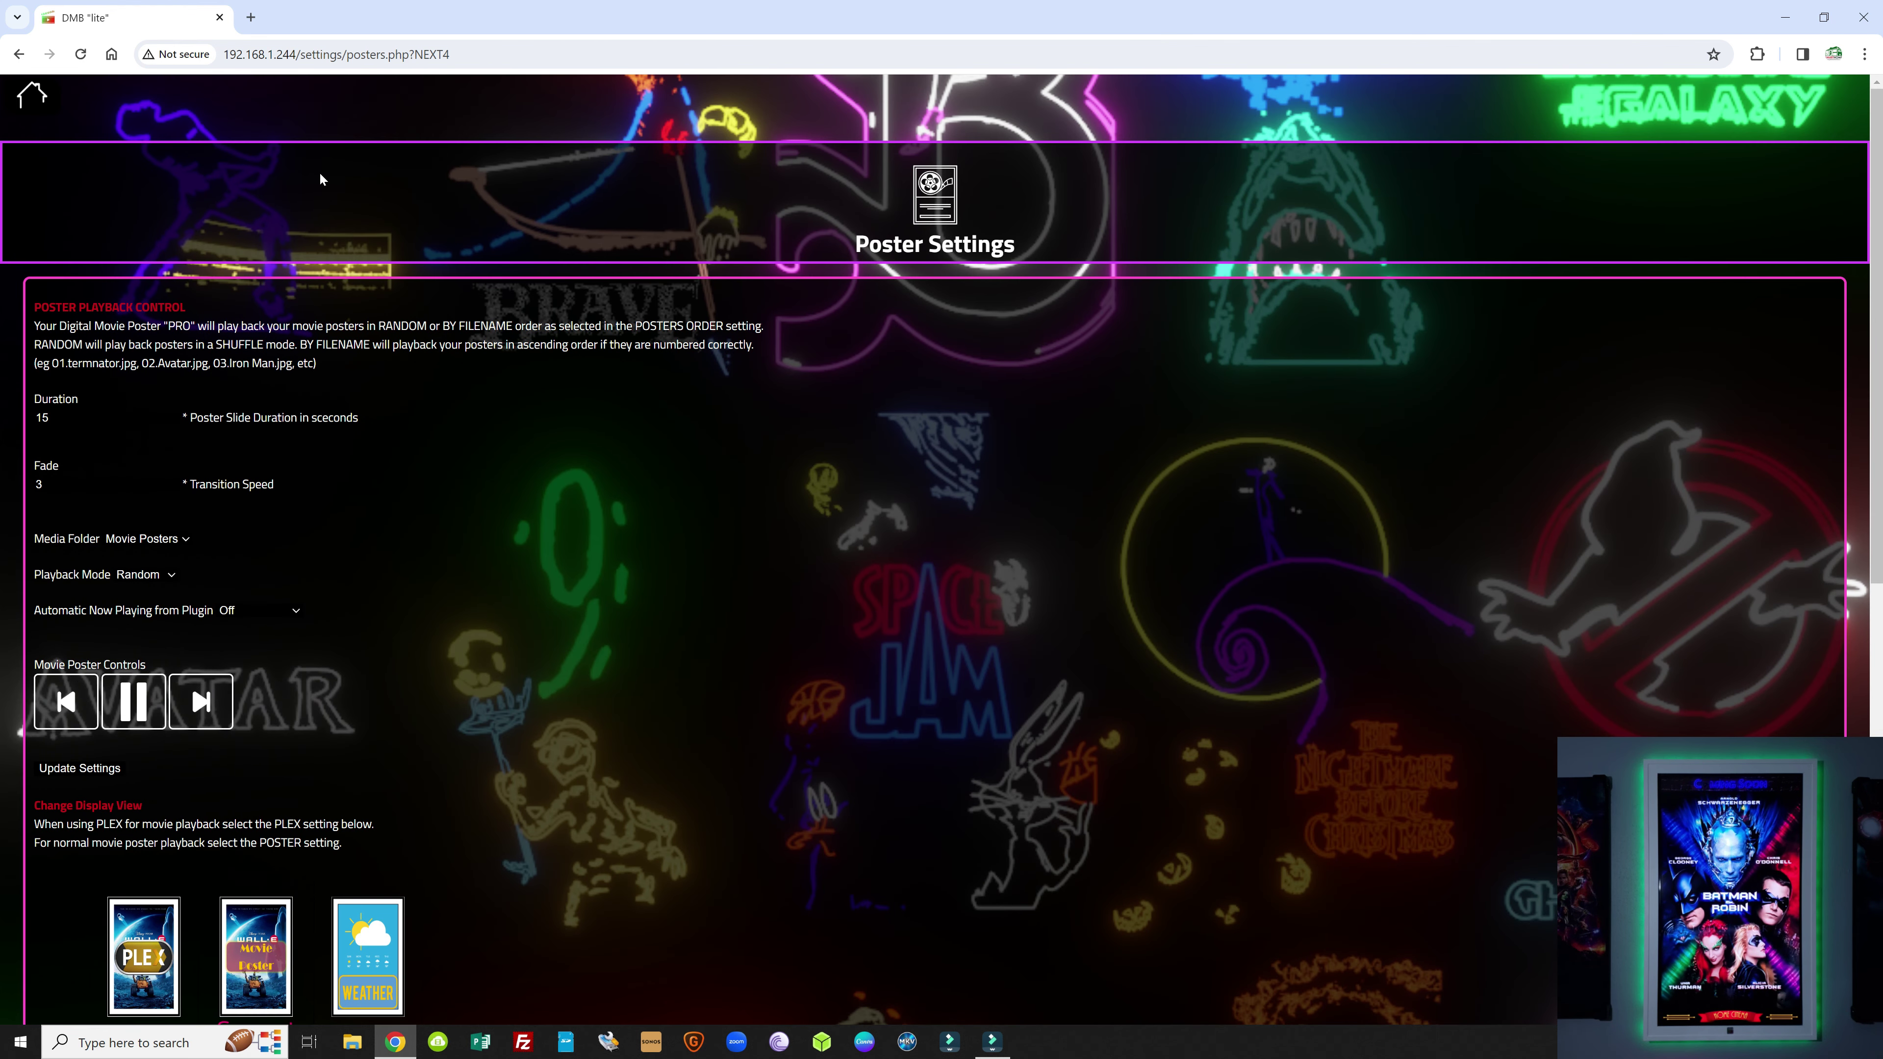
{"action": "left_click", "coordinate": [32, 106]}
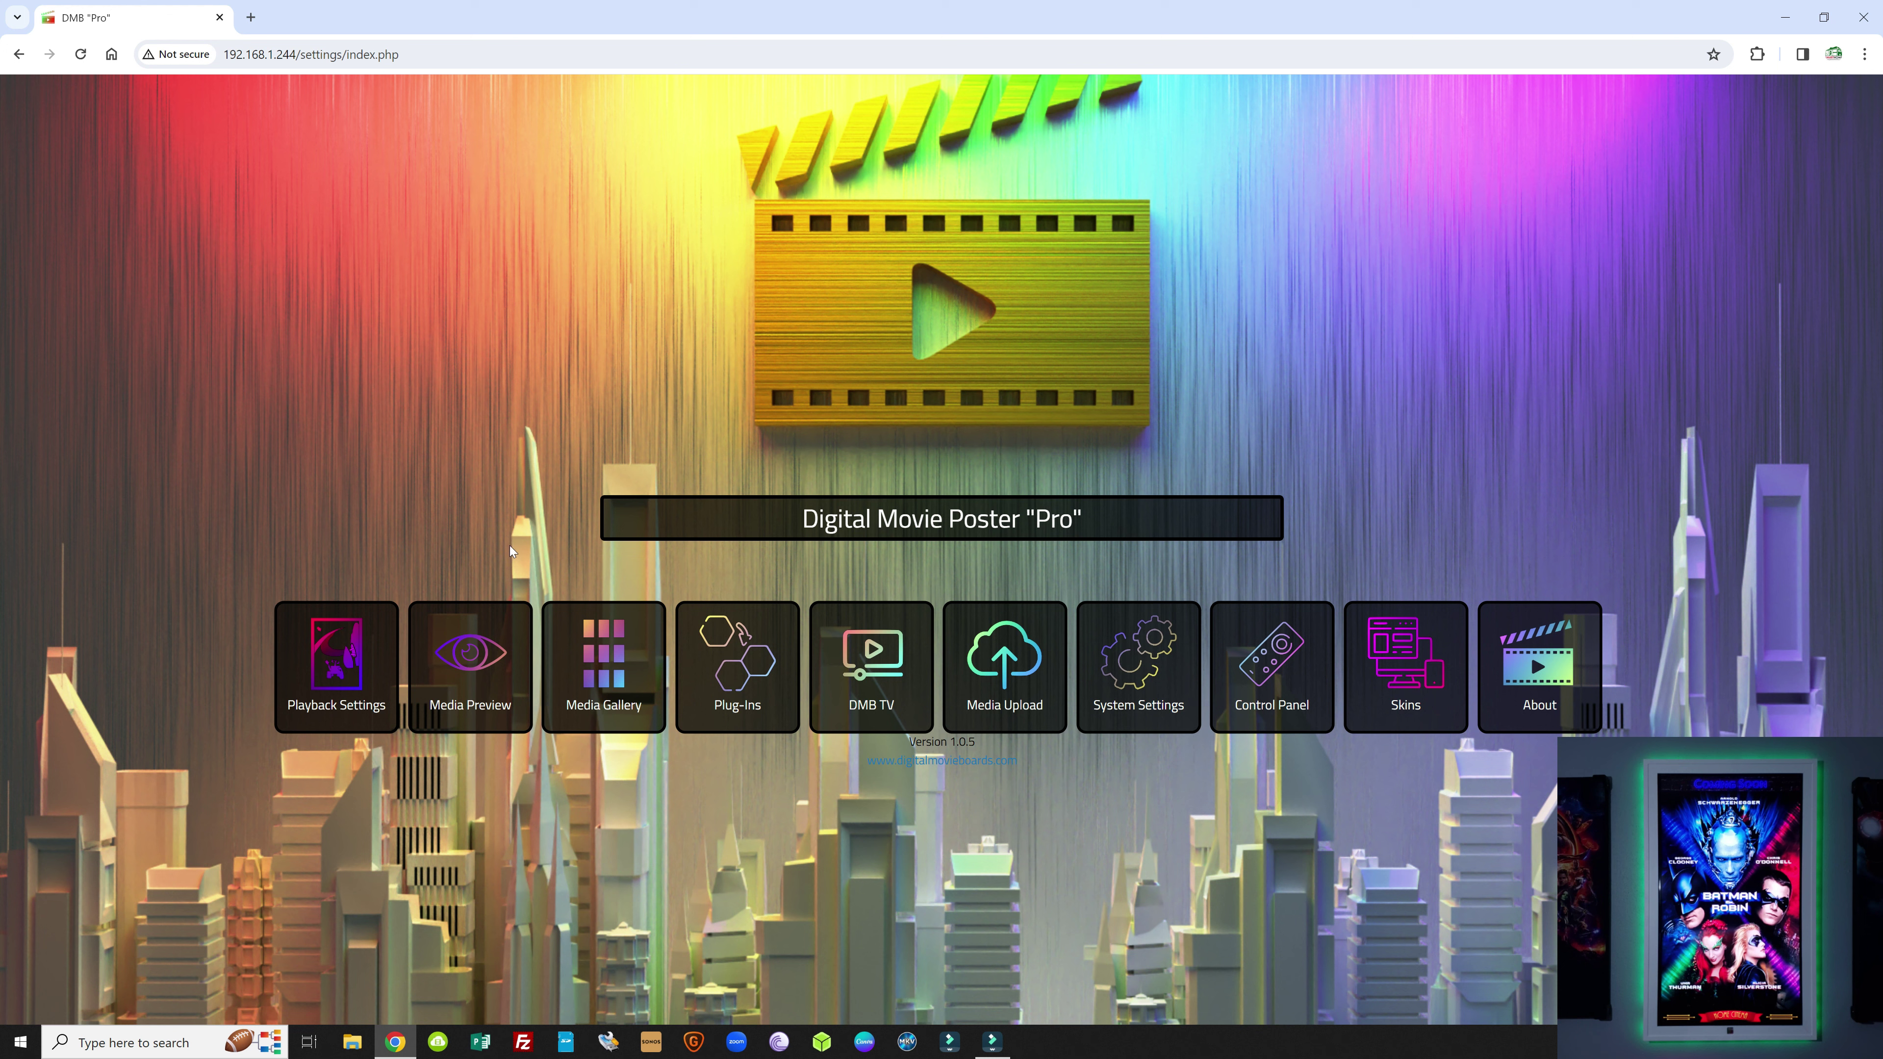
{"action": "left_click", "coordinate": [469, 660]}
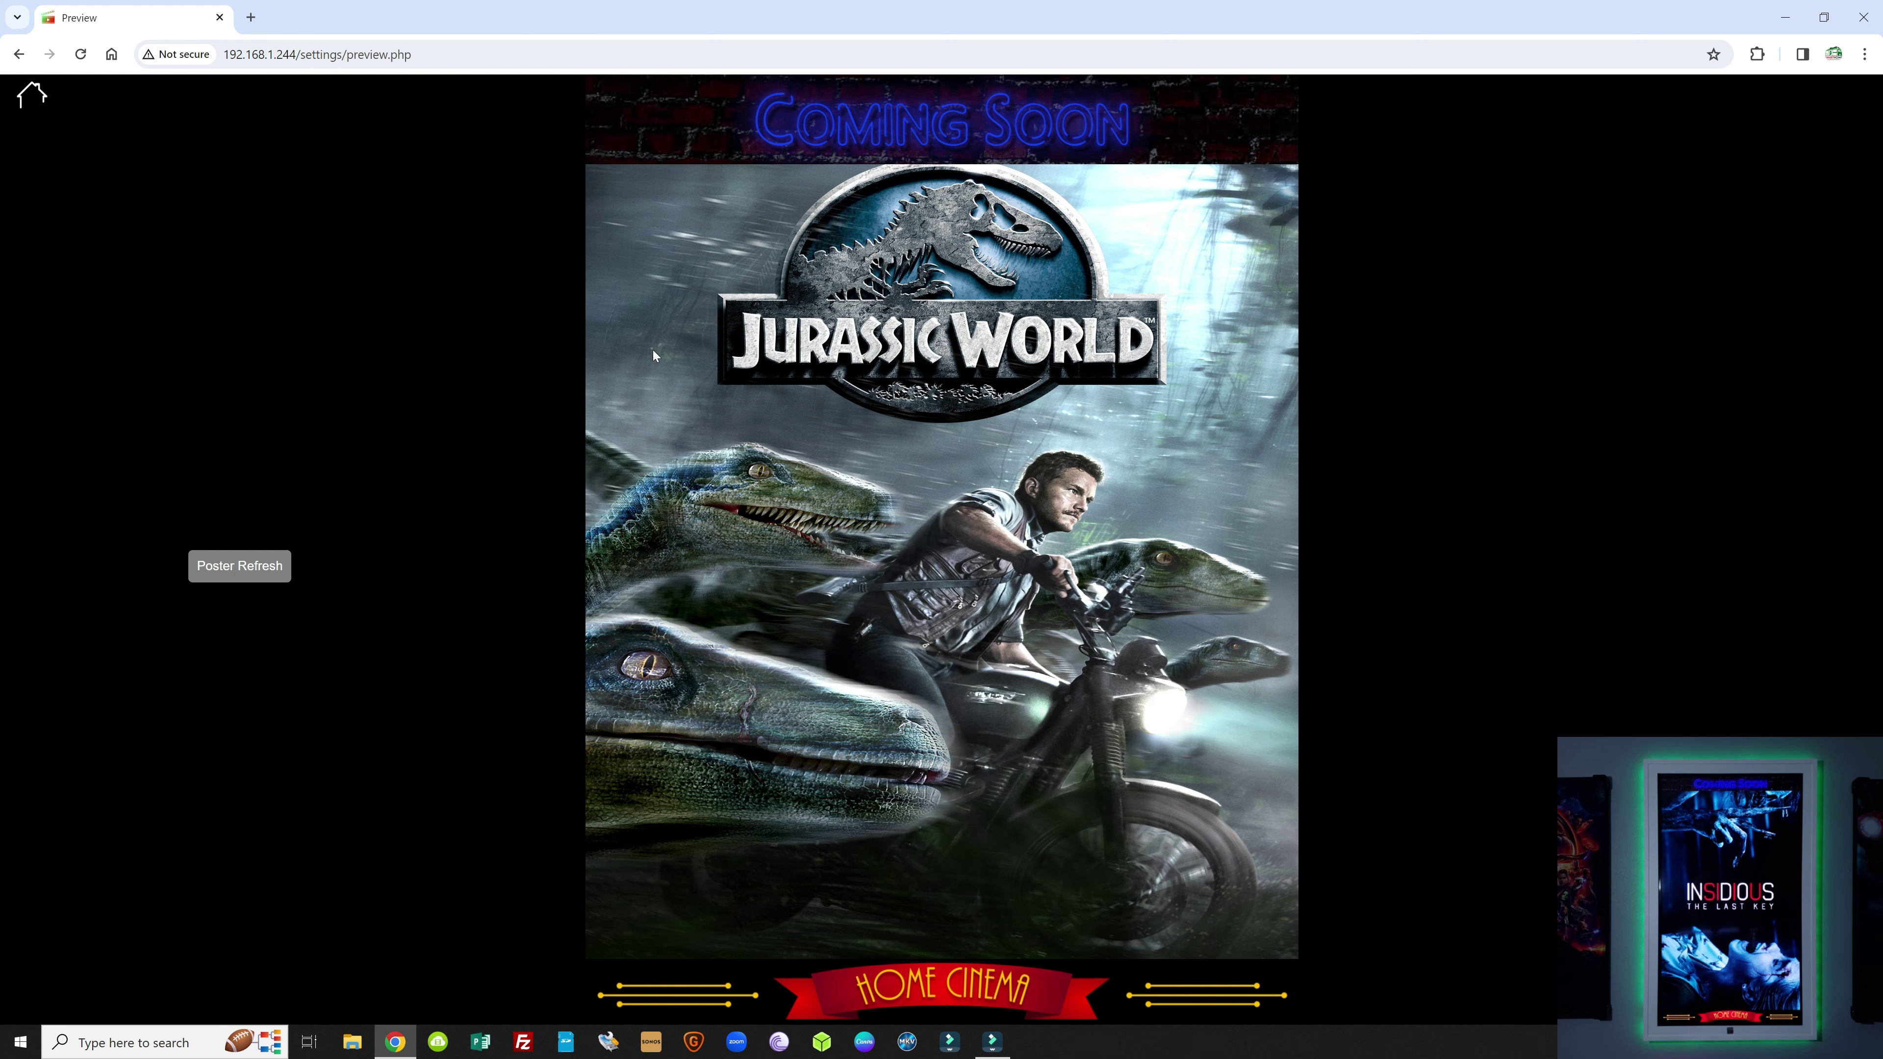
{"action": "left_click", "coordinate": [32, 96]}
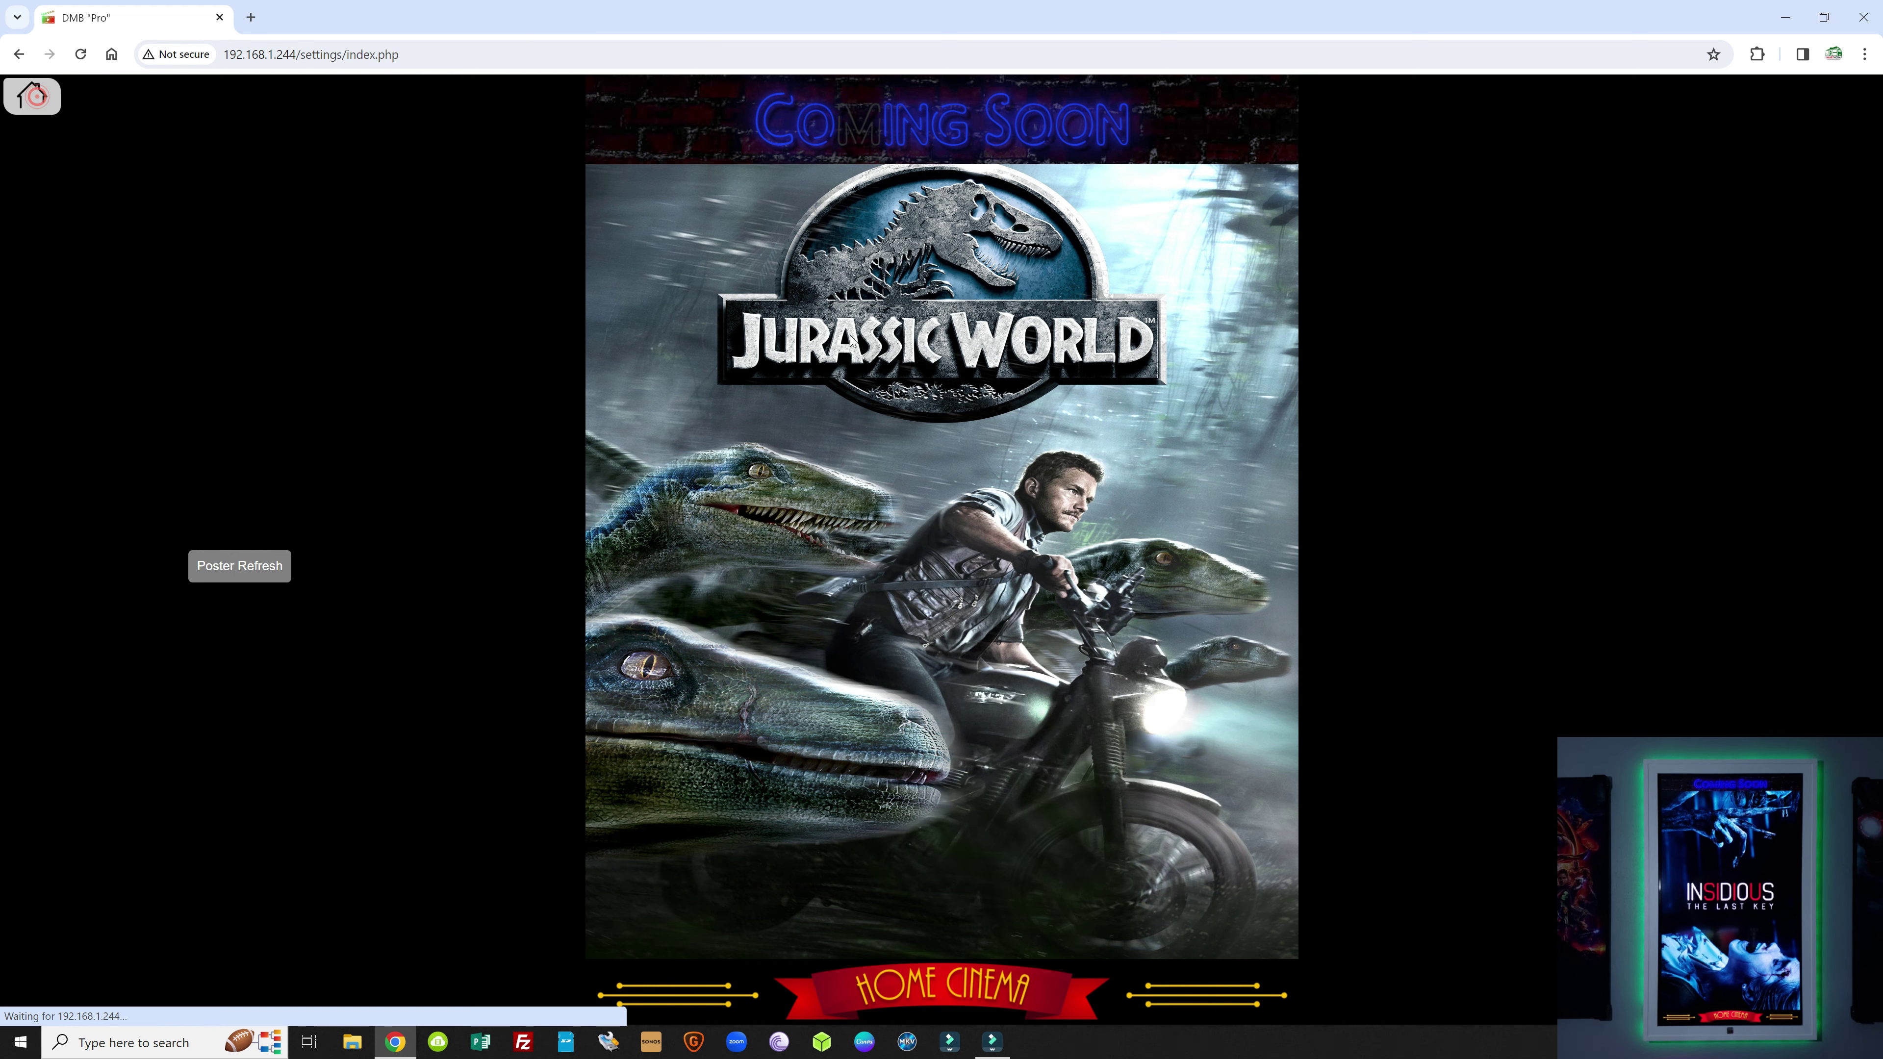
Step: In the Playback Settings, change the top banner to the Now Showing design
{"action": "left_click", "coordinate": [362, 660]}
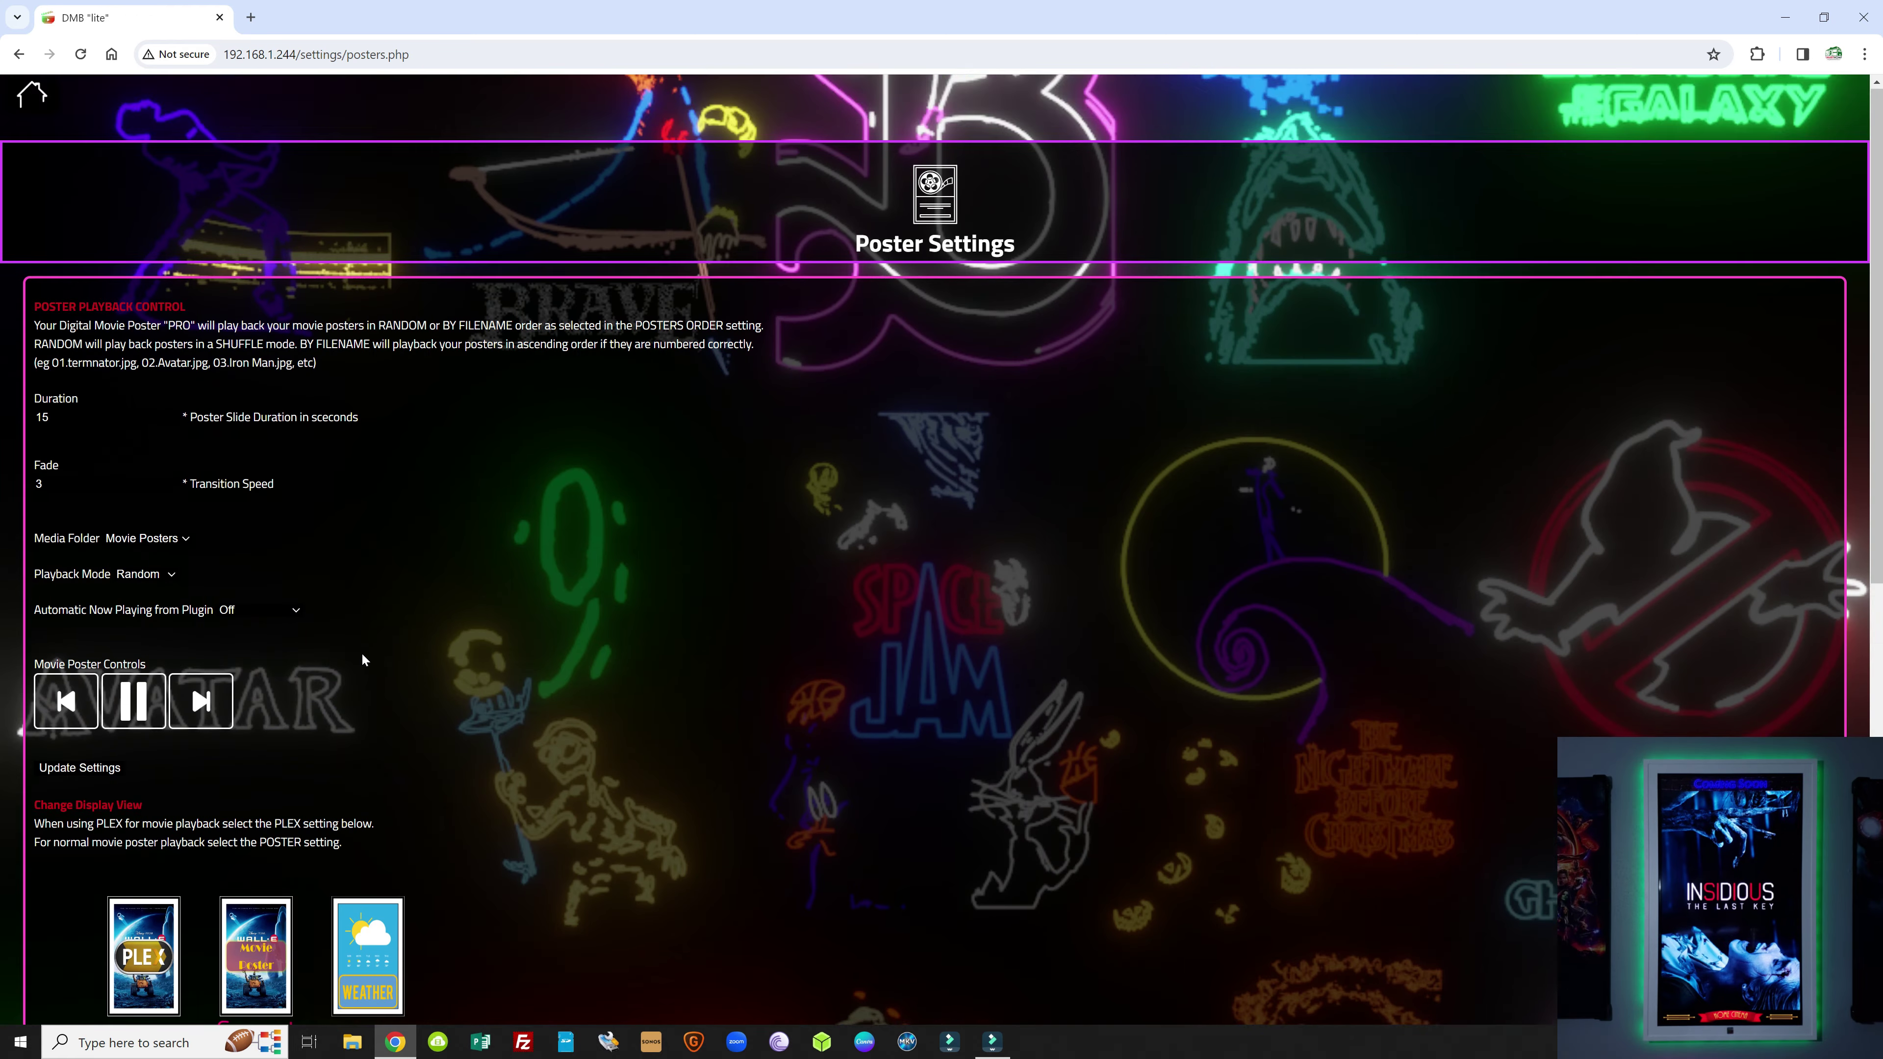
{"action": "scroll", "coordinate": [362, 659], "scroll_direction": "down", "scroll_amount": 10}
{"action": "mouse_move", "coordinate": [136, 713]}
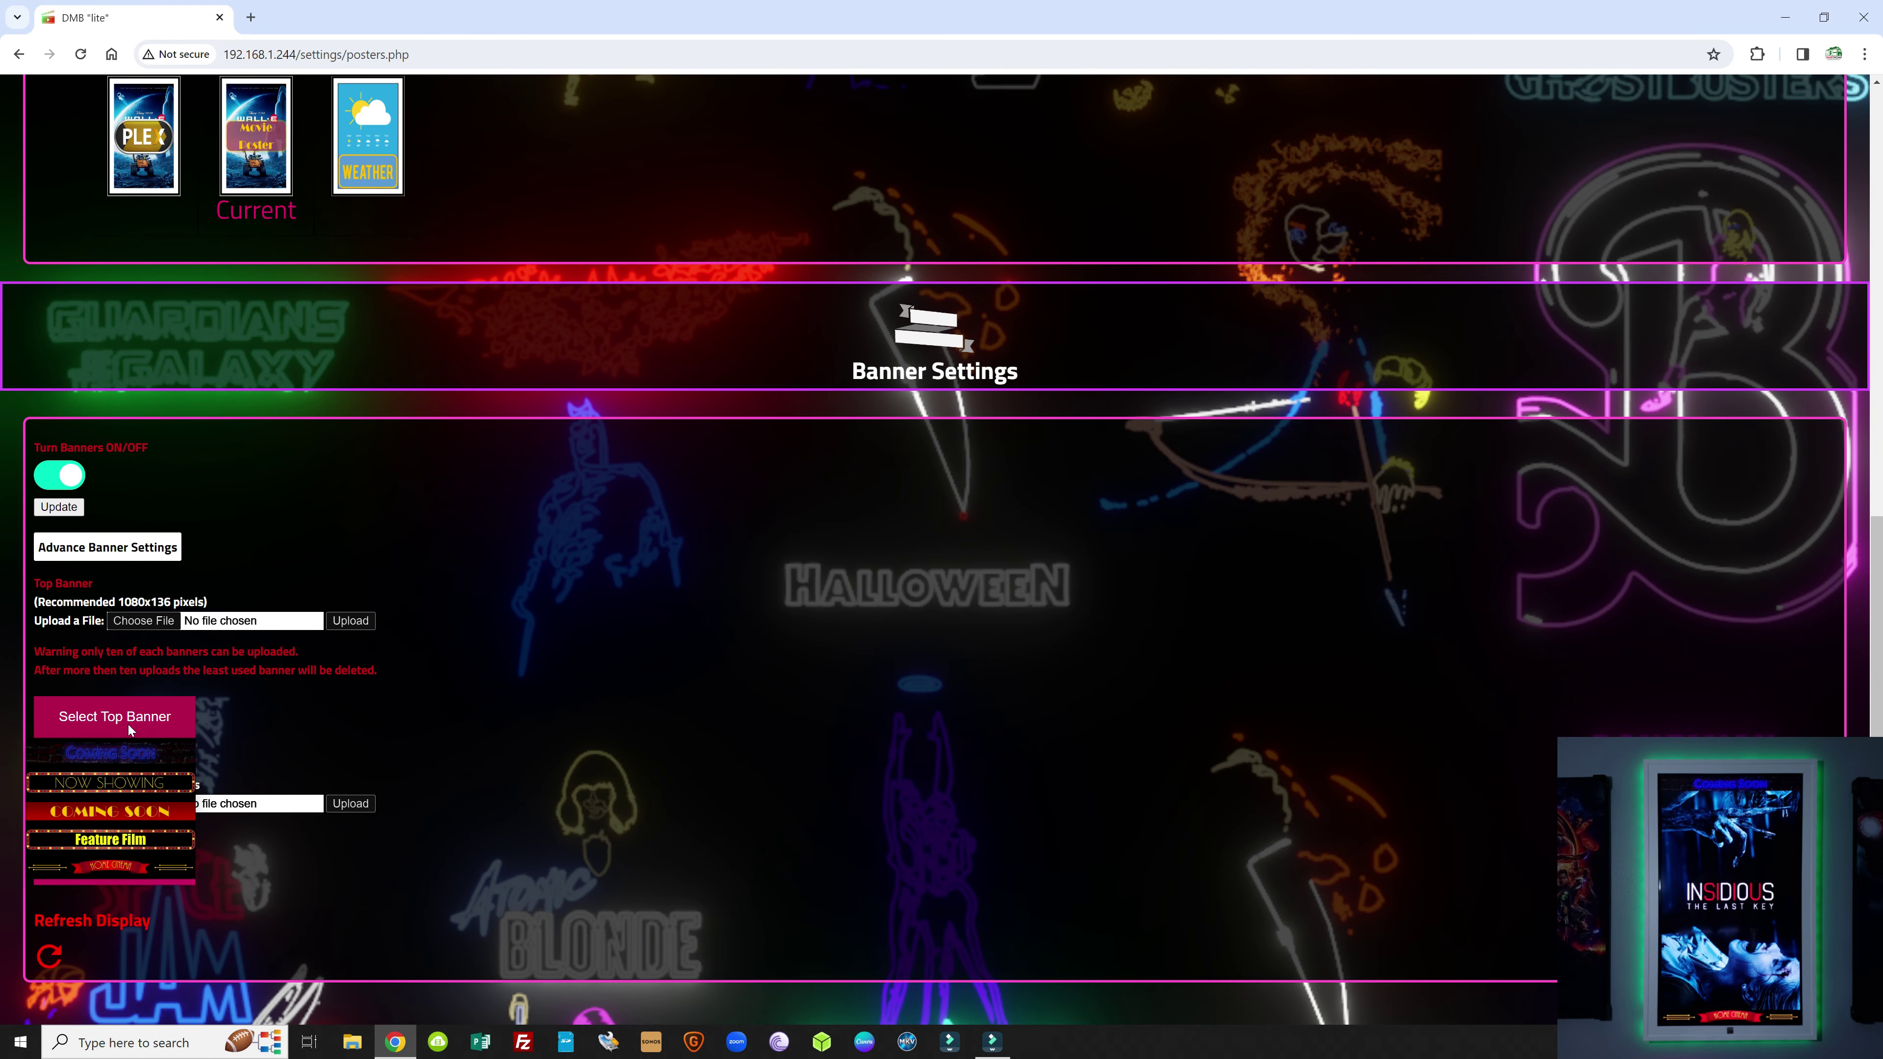
{"action": "left_click", "coordinate": [117, 780]}
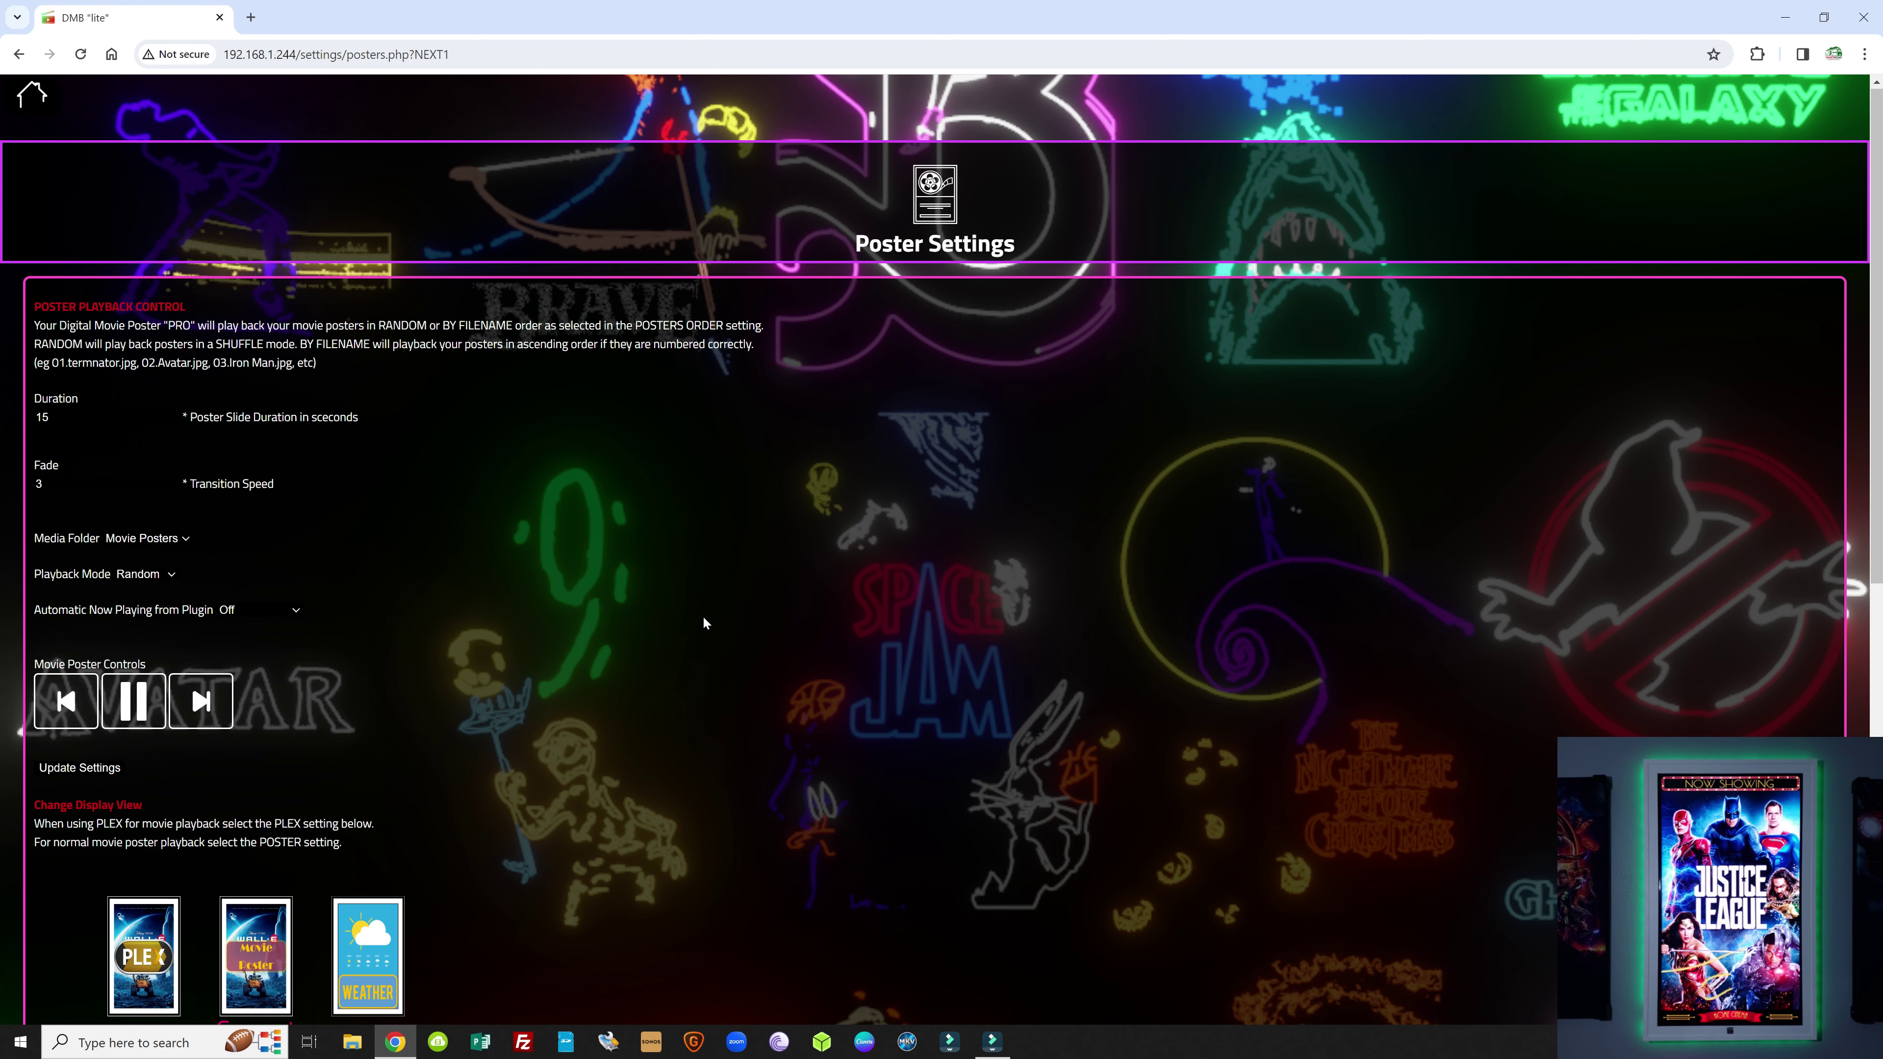
Step: Preview the poster with the Now Showing top banner and return to the home page
{"action": "left_click", "coordinate": [32, 94]}
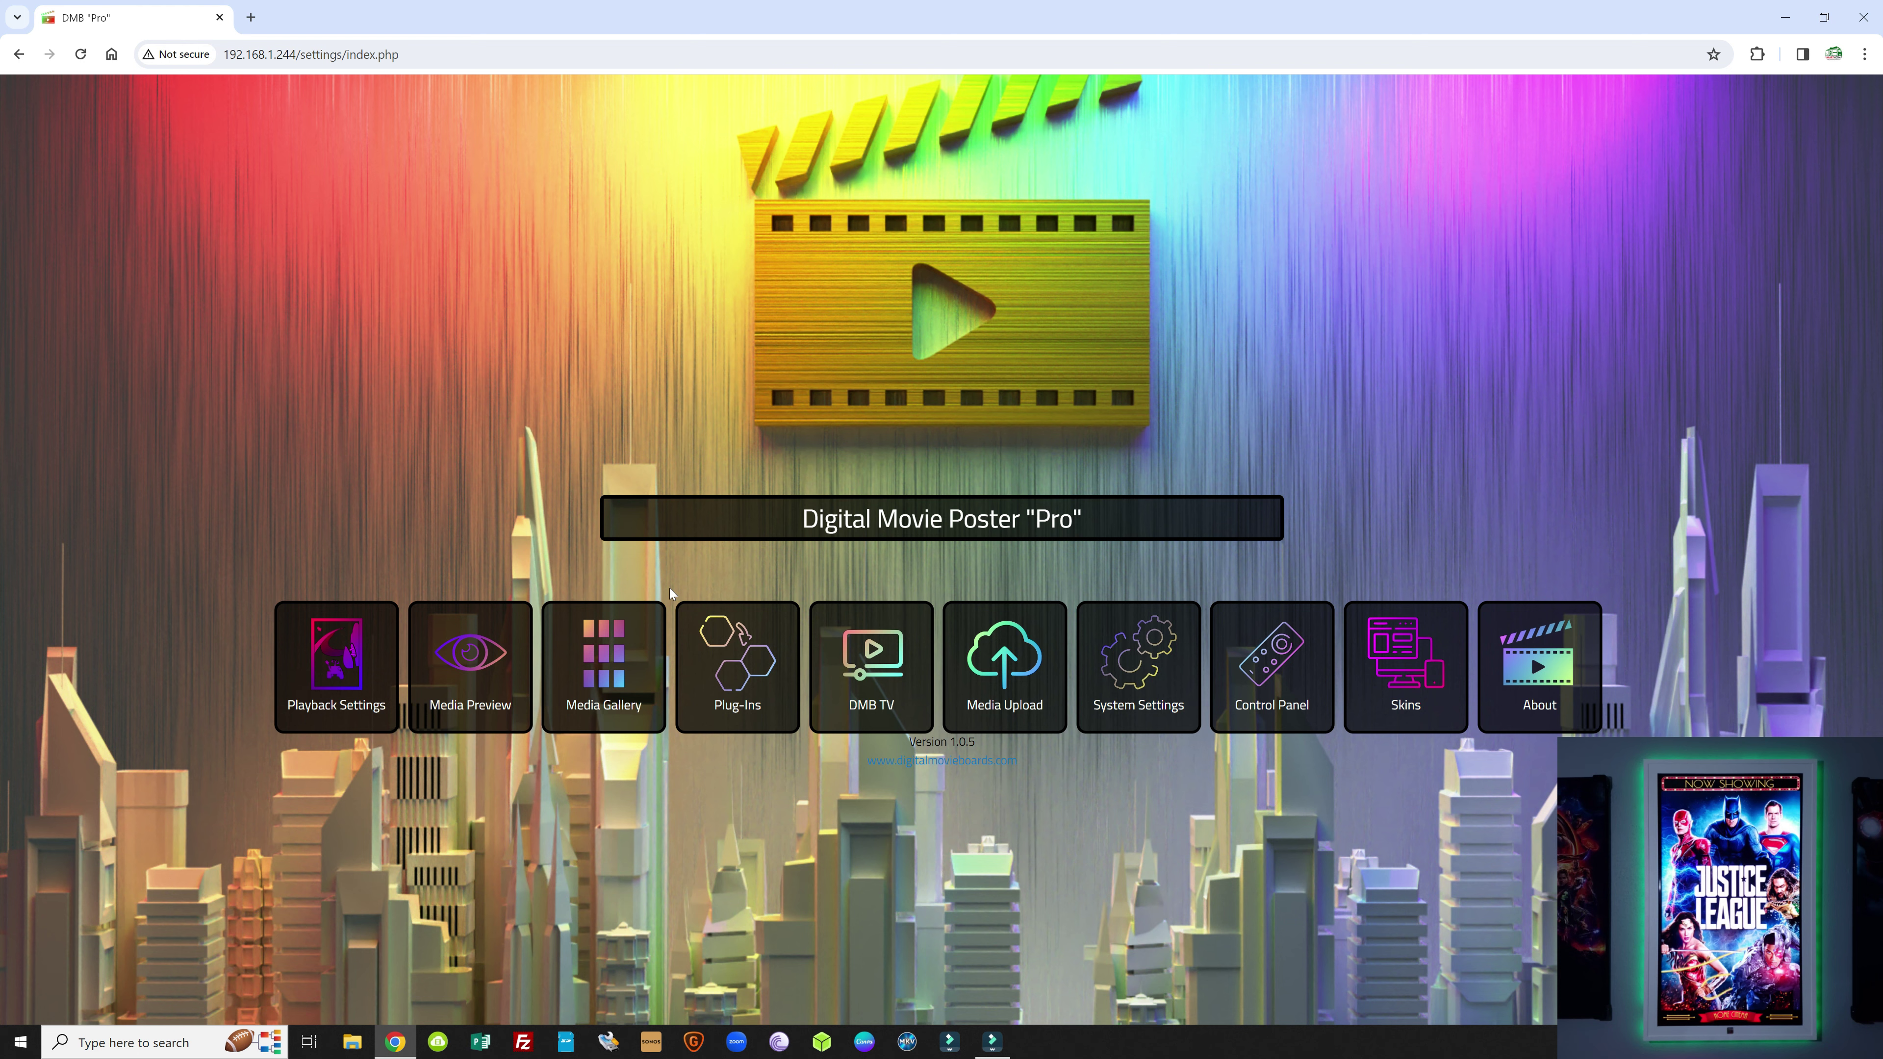
{"action": "left_click", "coordinate": [480, 672]}
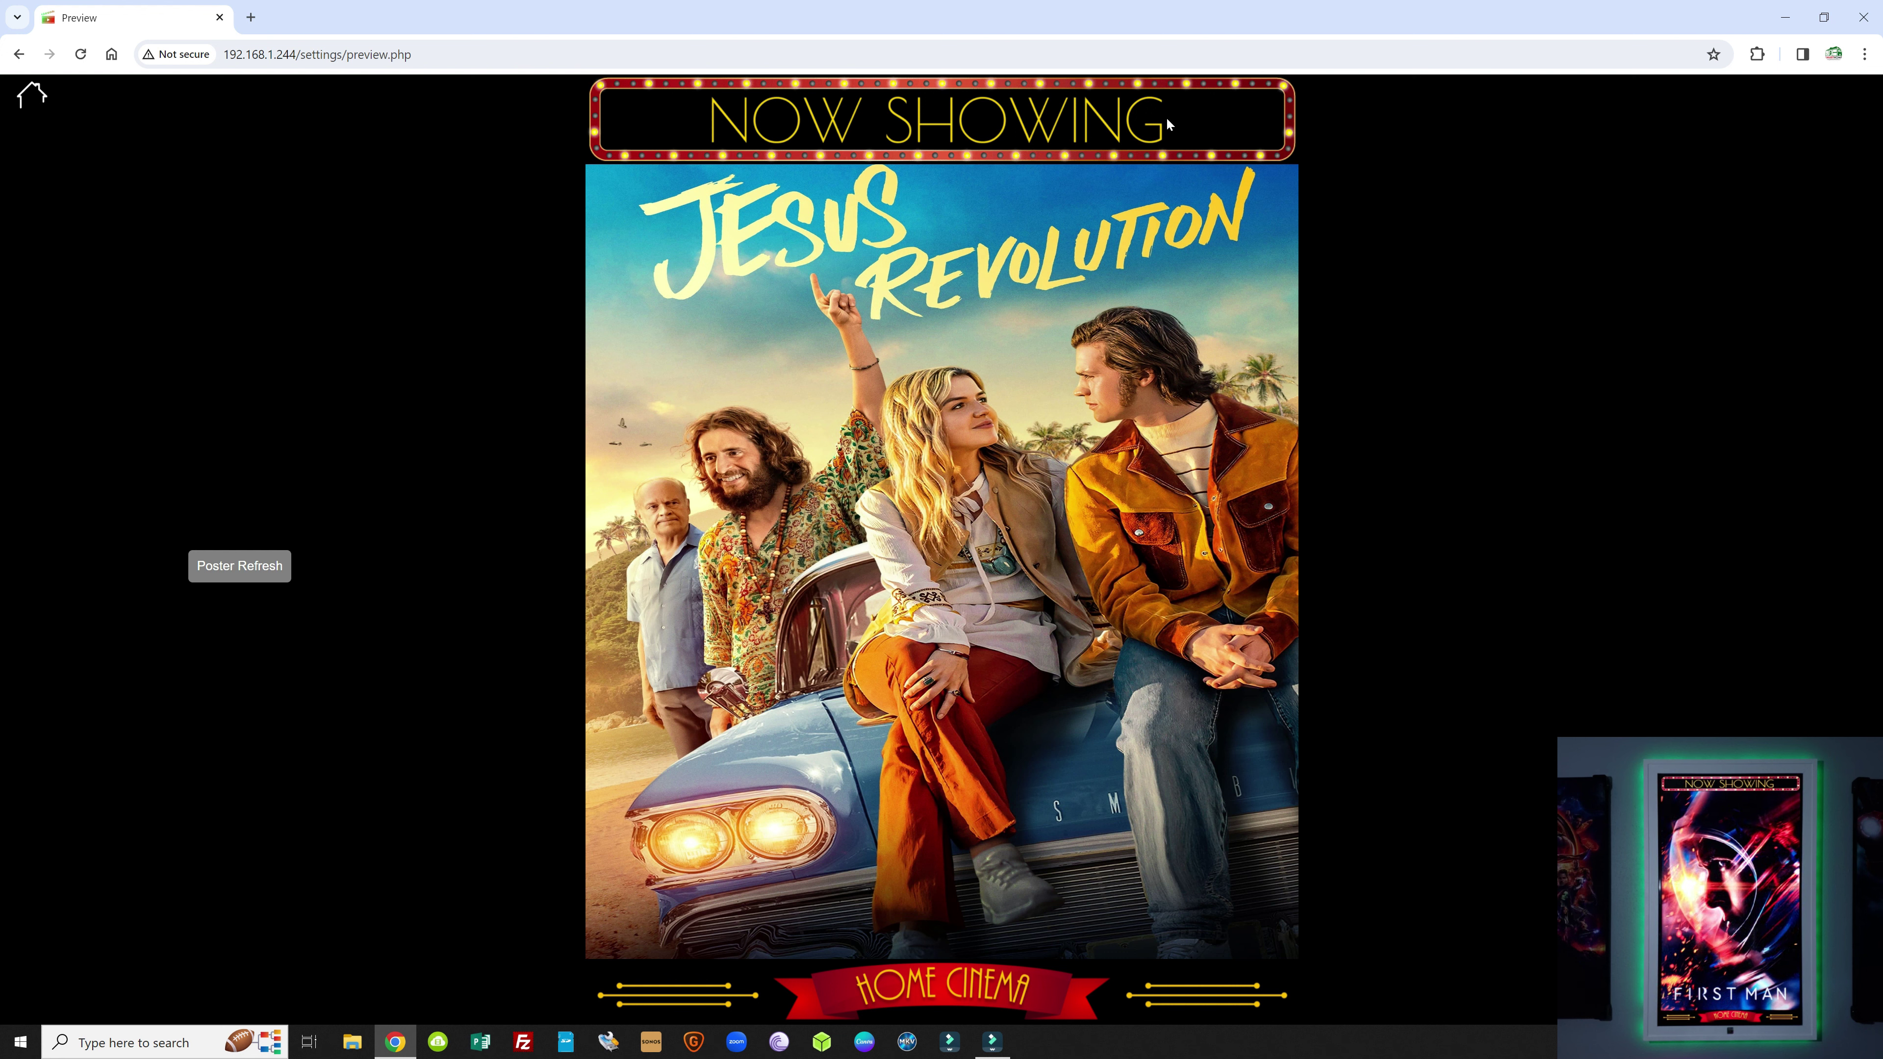
{"action": "left_click", "coordinate": [32, 97]}
Step: In the Playback Settings, change the bottom banner to the theater features design with the format logos
{"action": "left_click", "coordinate": [371, 712]}
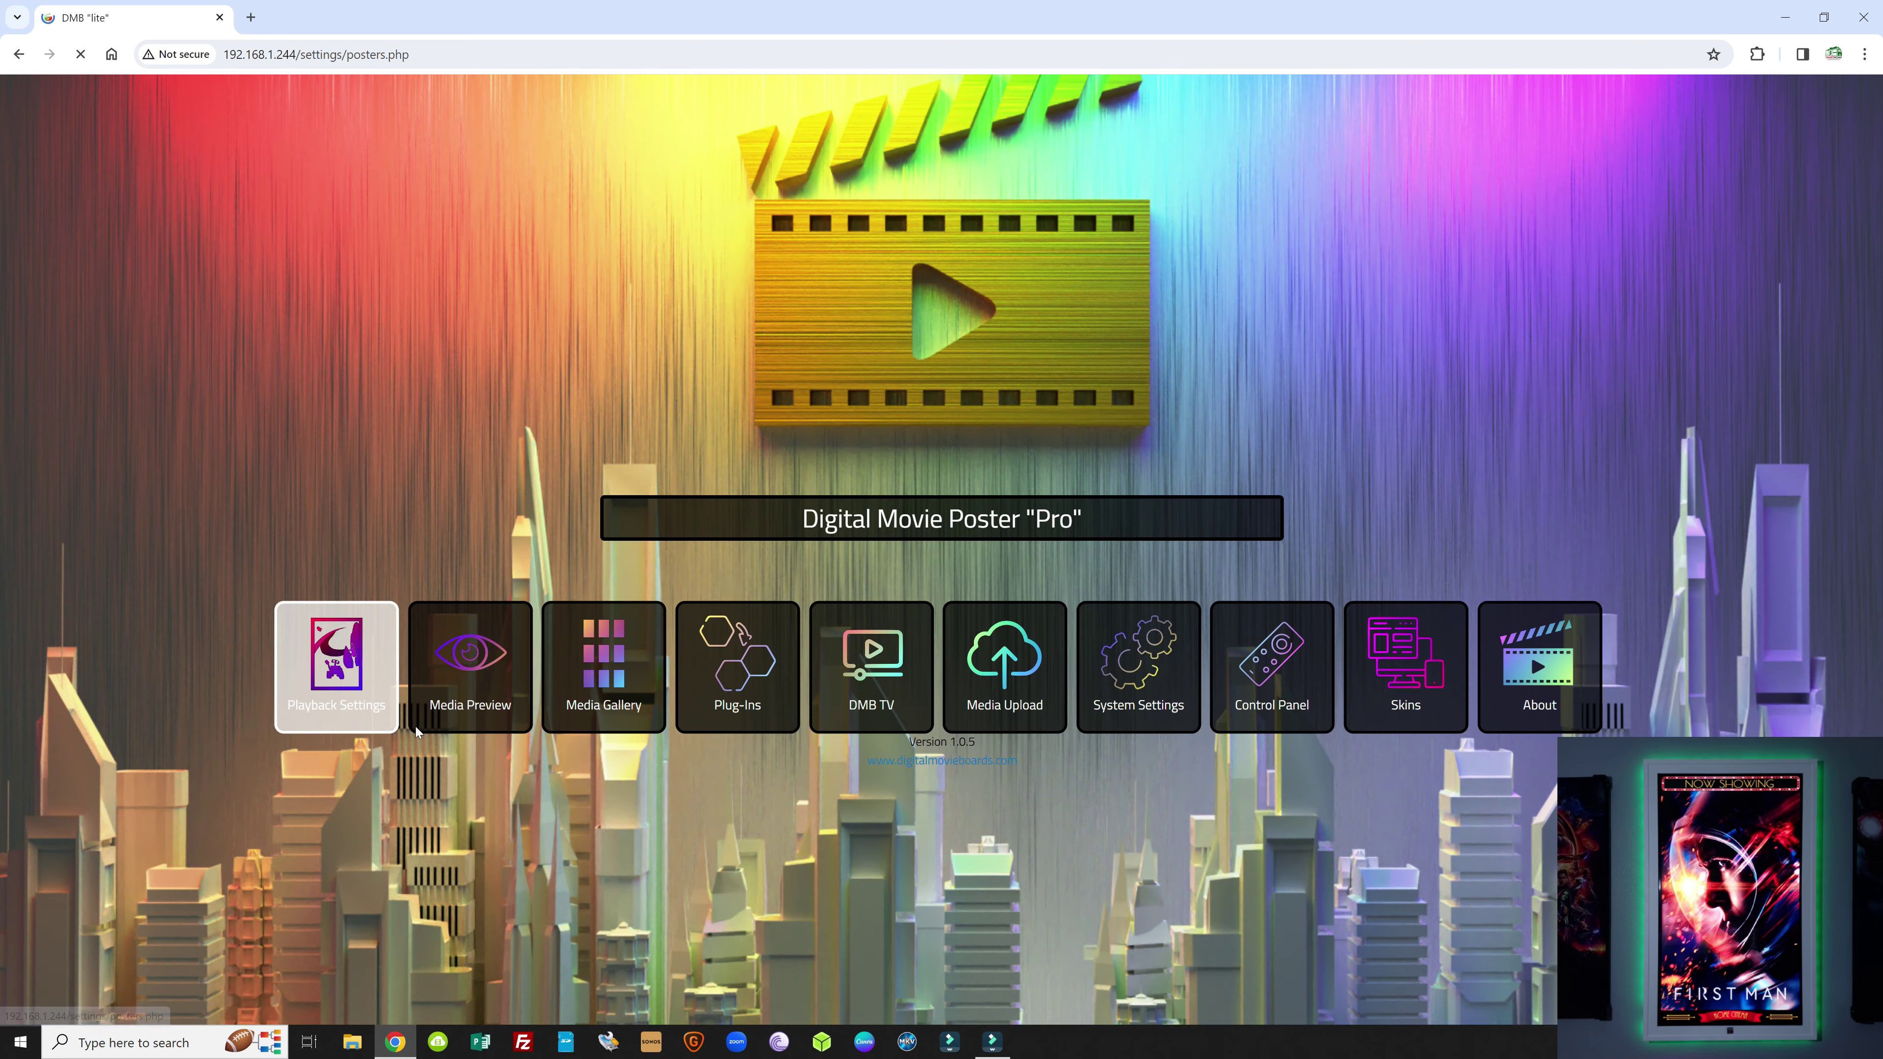
{"action": "scroll", "coordinate": [416, 725], "scroll_direction": "down", "scroll_amount": 8}
{"action": "scroll", "coordinate": [416, 727], "scroll_direction": "down", "scroll_amount": 2}
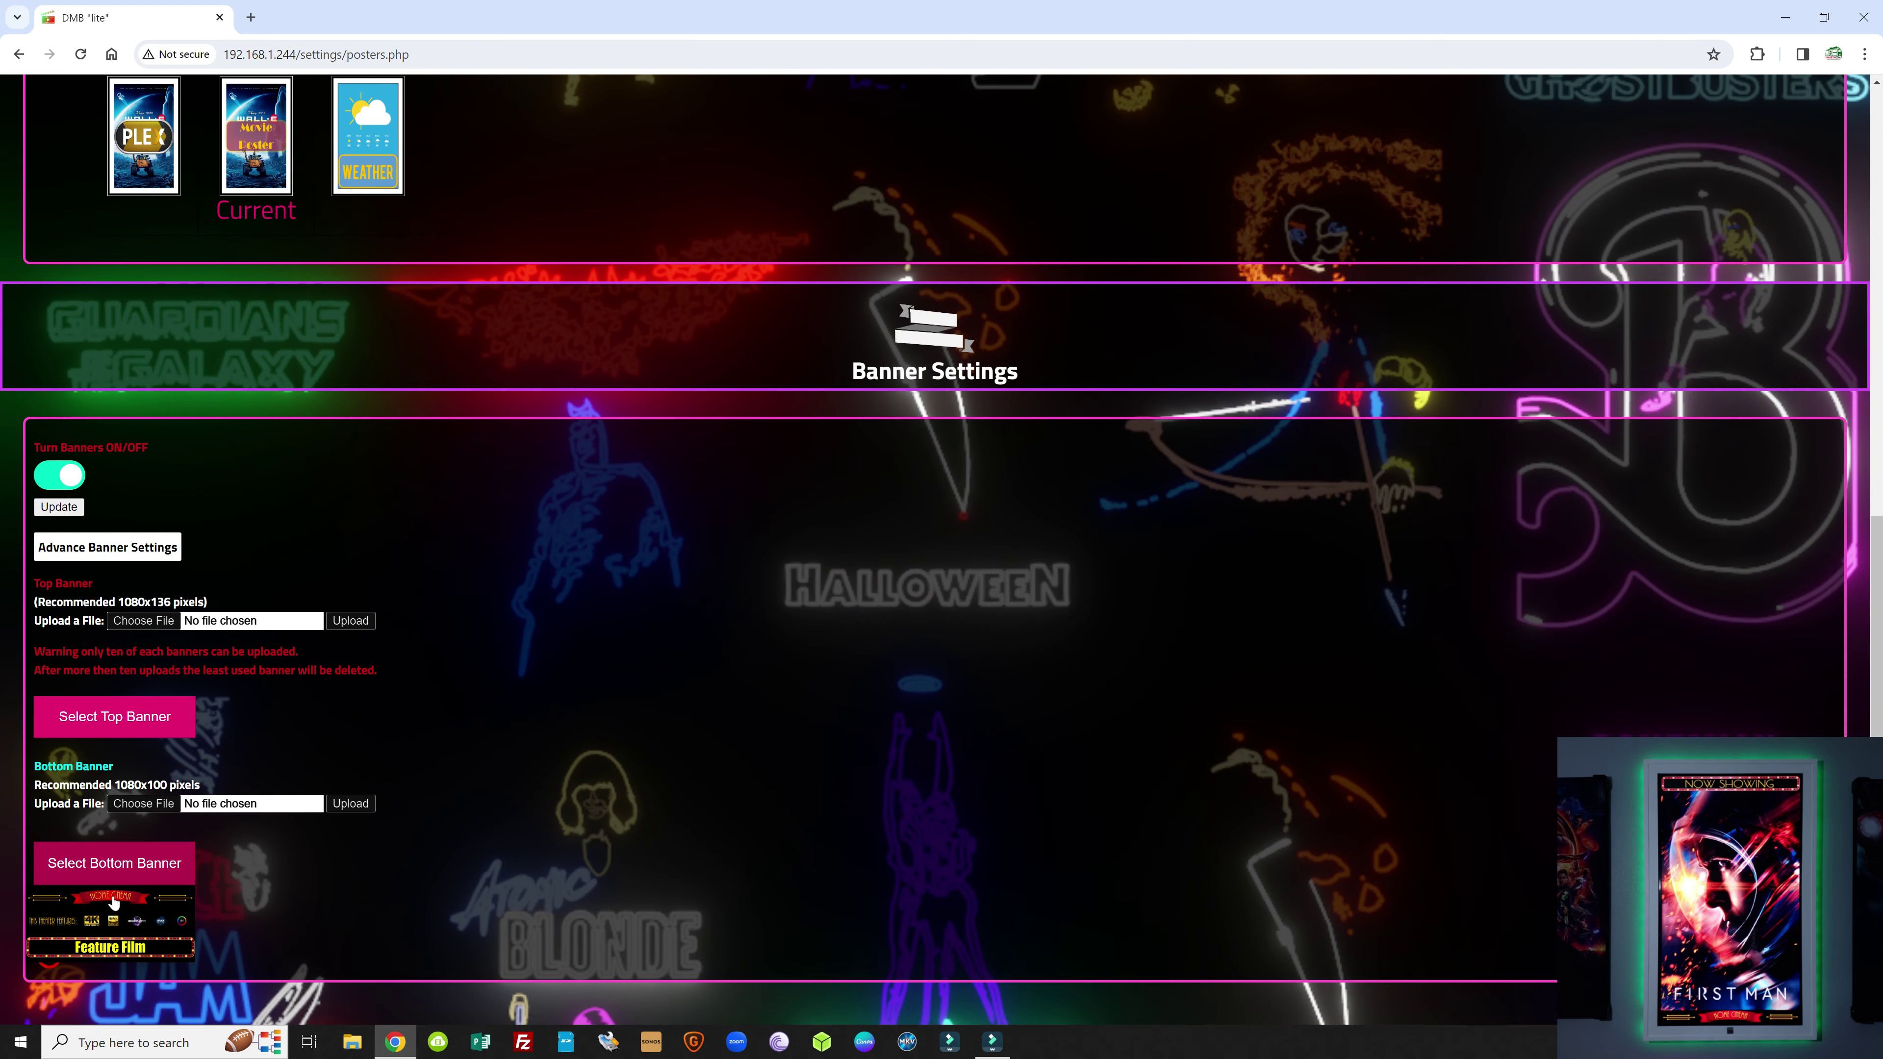
{"action": "left_click", "coordinate": [110, 929]}
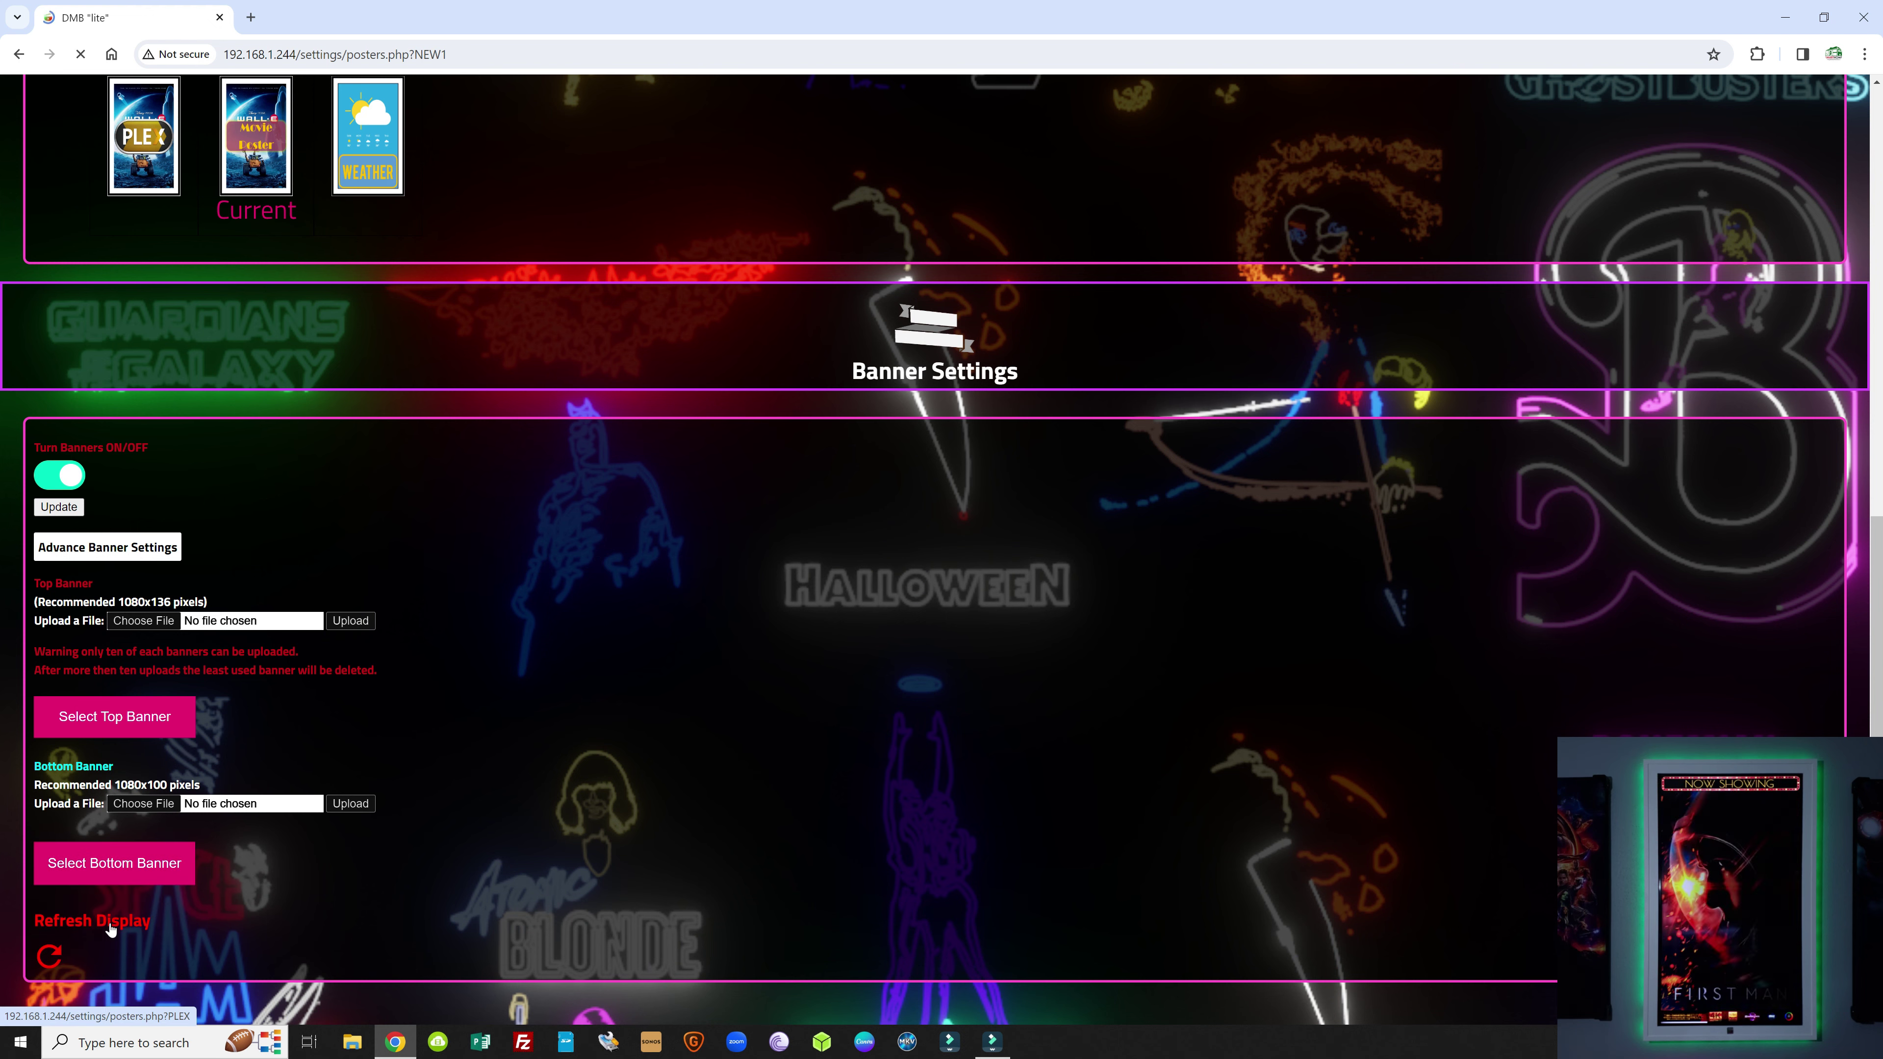
Step: Preview the poster with the theater features bottom banner and return to the home page
{"action": "left_click", "coordinate": [42, 95]}
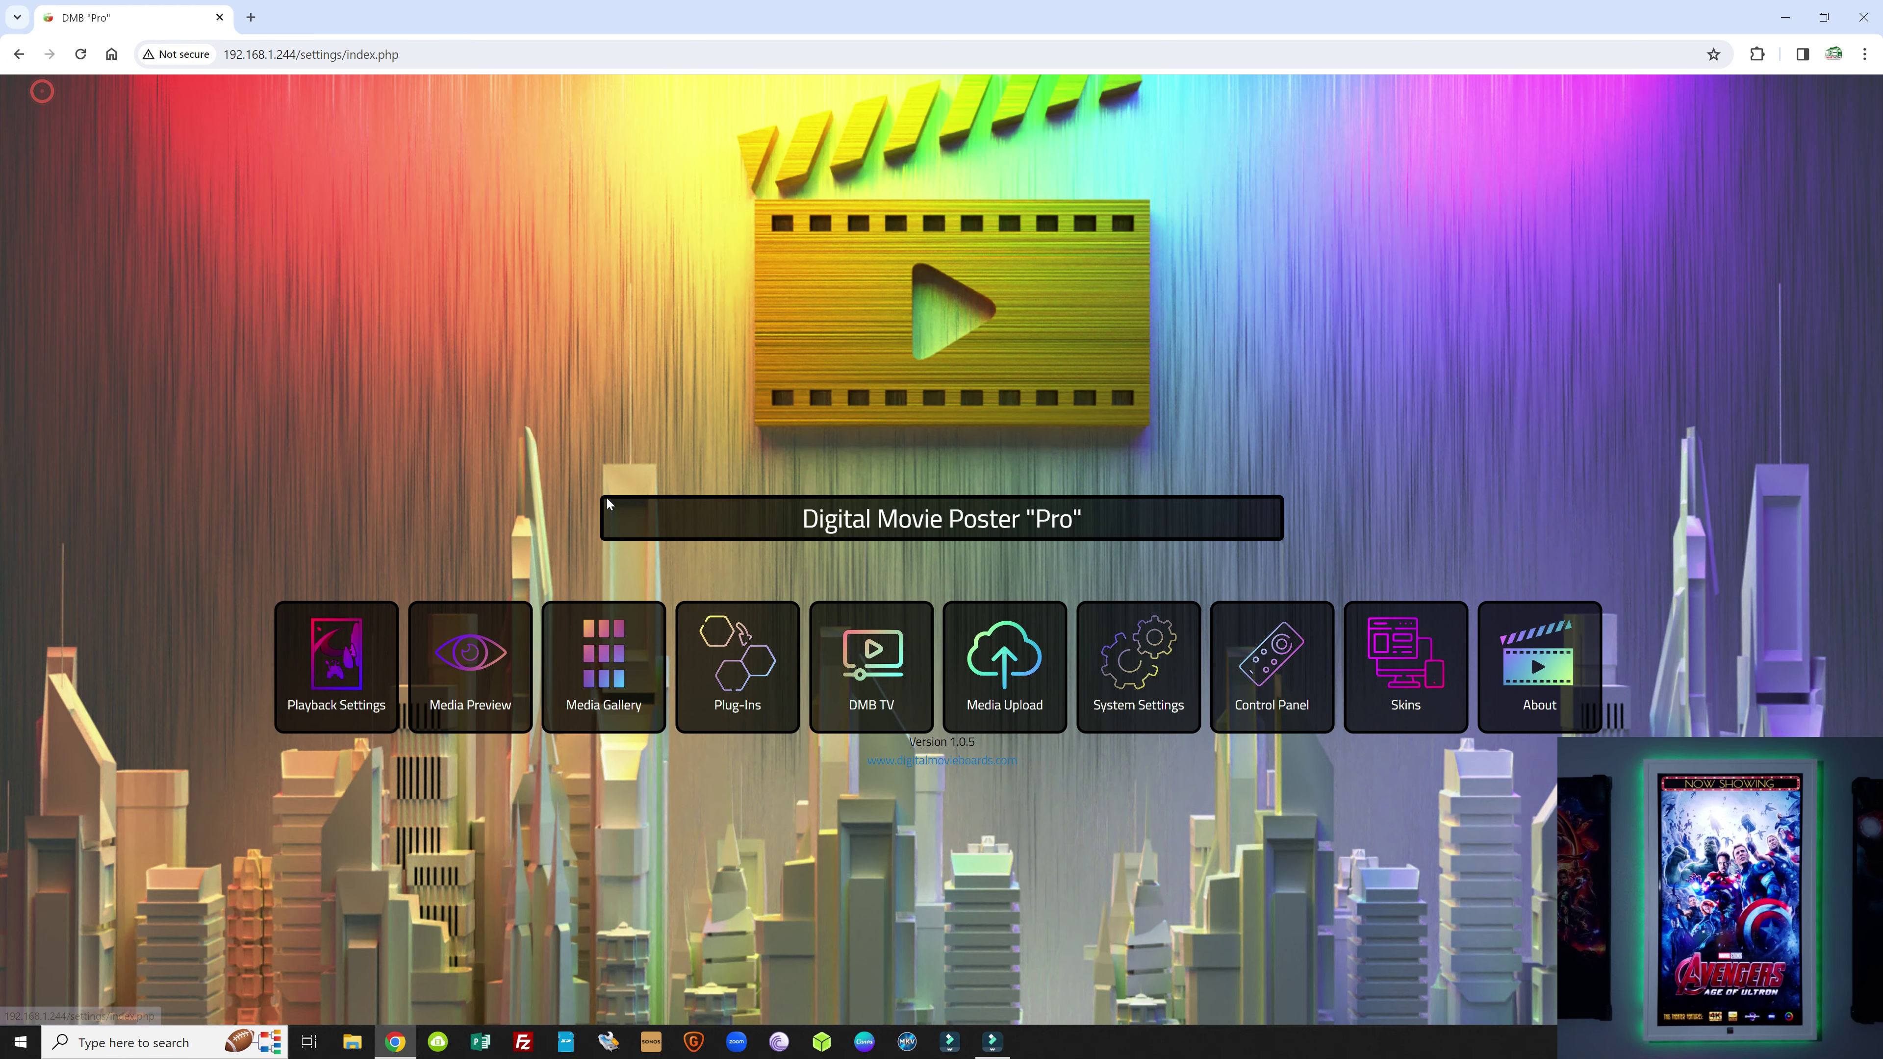
{"action": "left_click", "coordinate": [465, 660]}
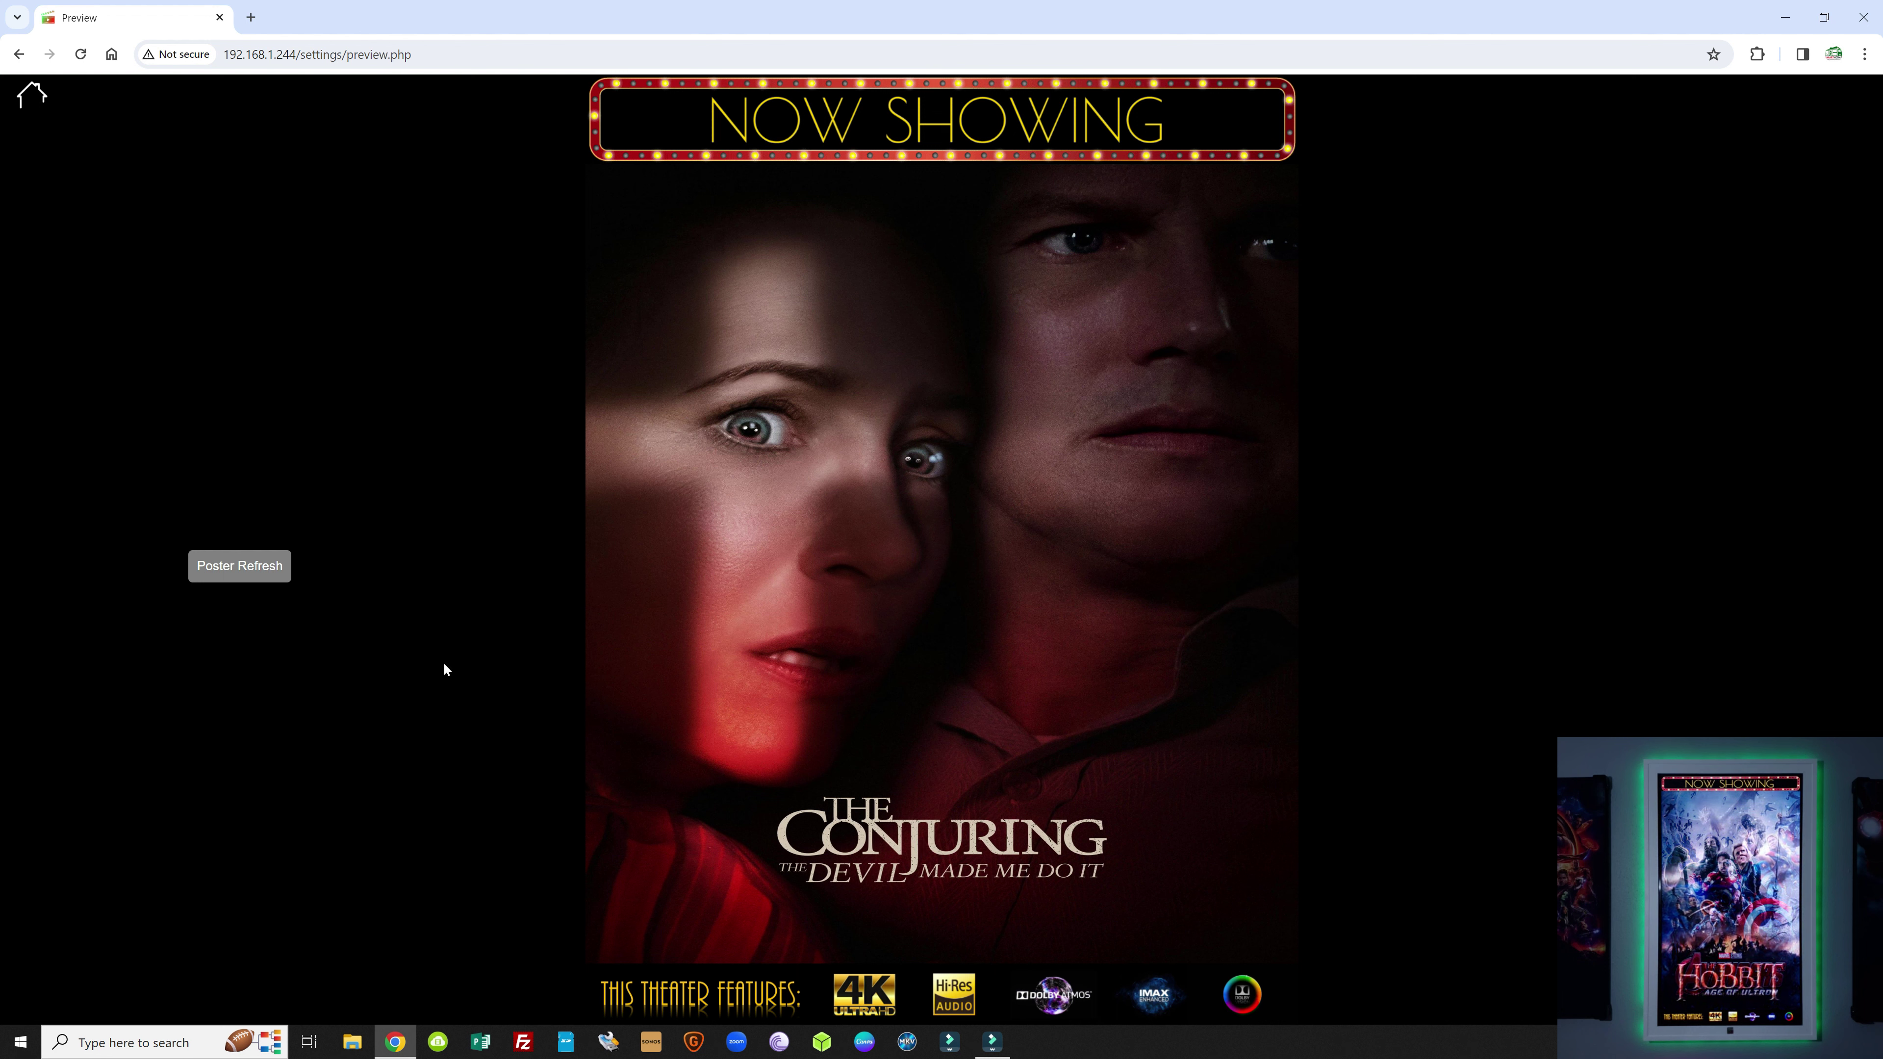
{"action": "left_click", "coordinate": [45, 104]}
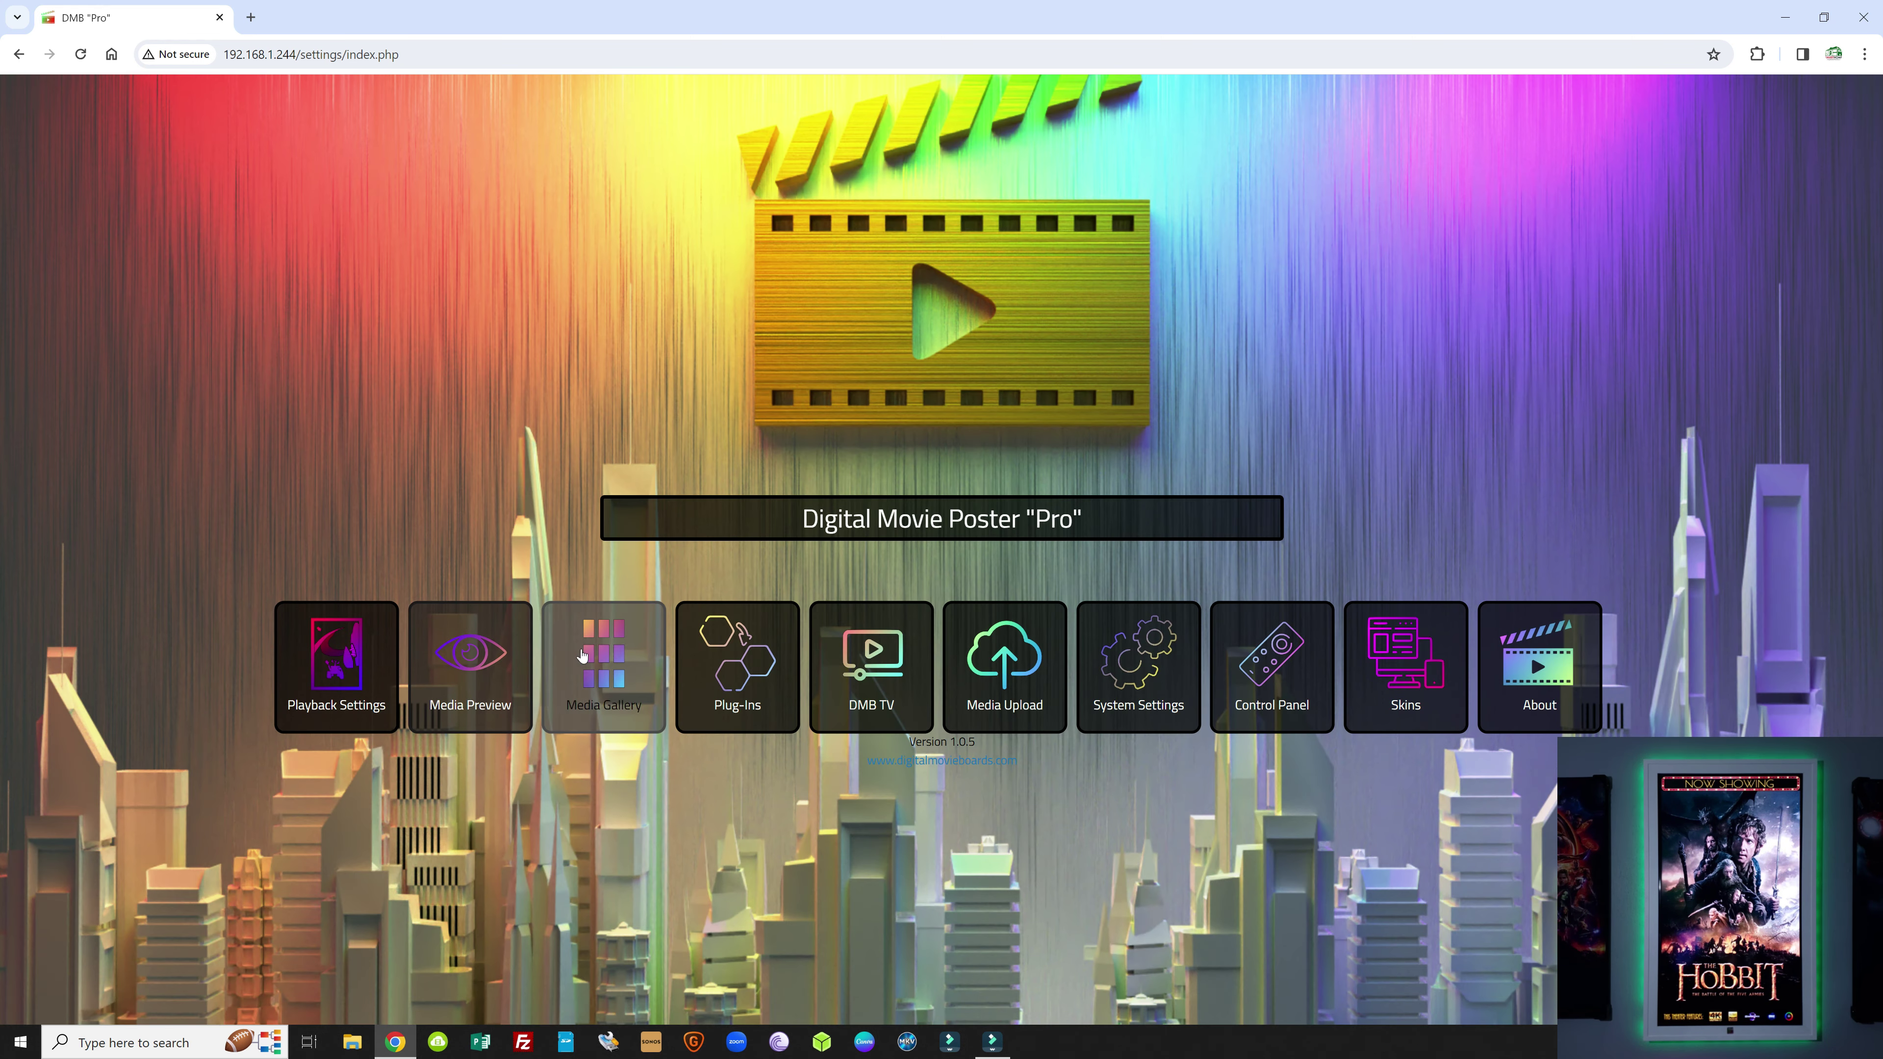
Step: Browse the first page of posters in the Media Gallery and return to the home page
{"action": "left_click", "coordinate": [604, 668]}
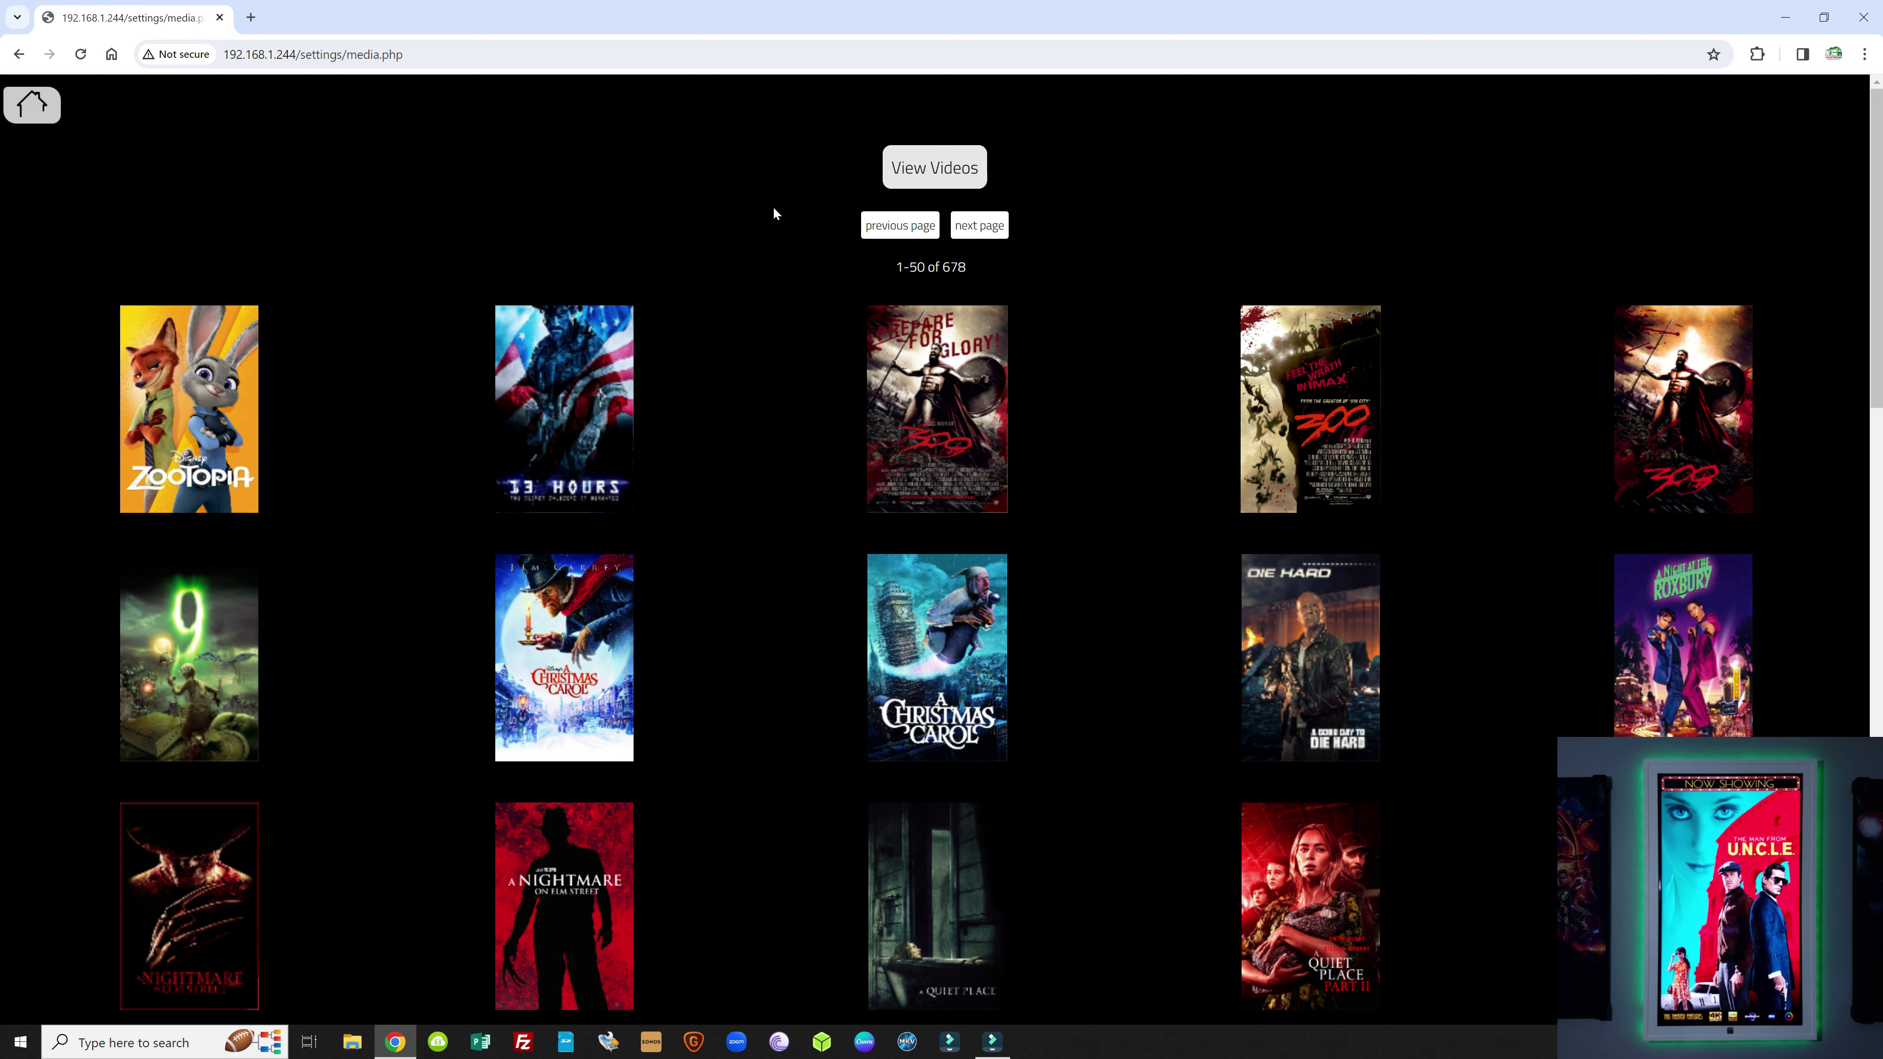
{"action": "scroll", "coordinate": [801, 230], "scroll_direction": "down", "scroll_amount": 15}
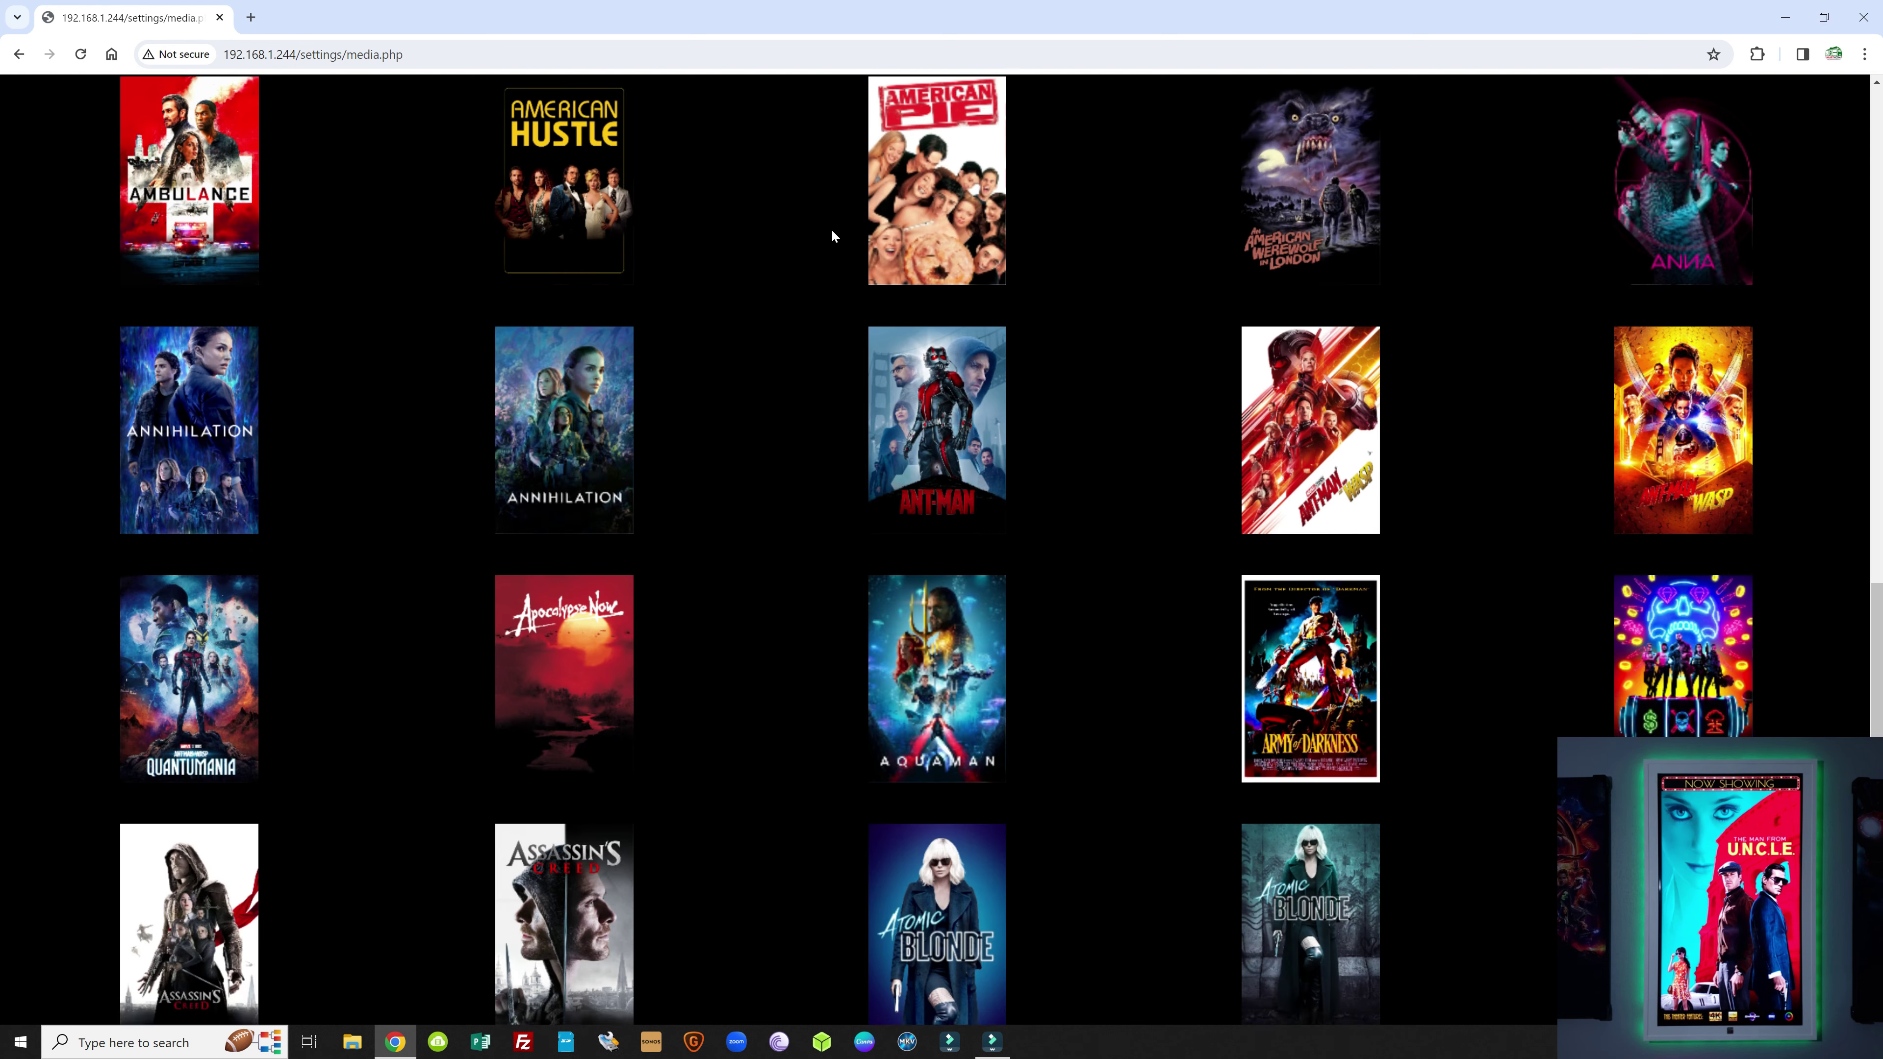
{"action": "scroll", "coordinate": [840, 235], "scroll_direction": "up", "scroll_amount": 20}
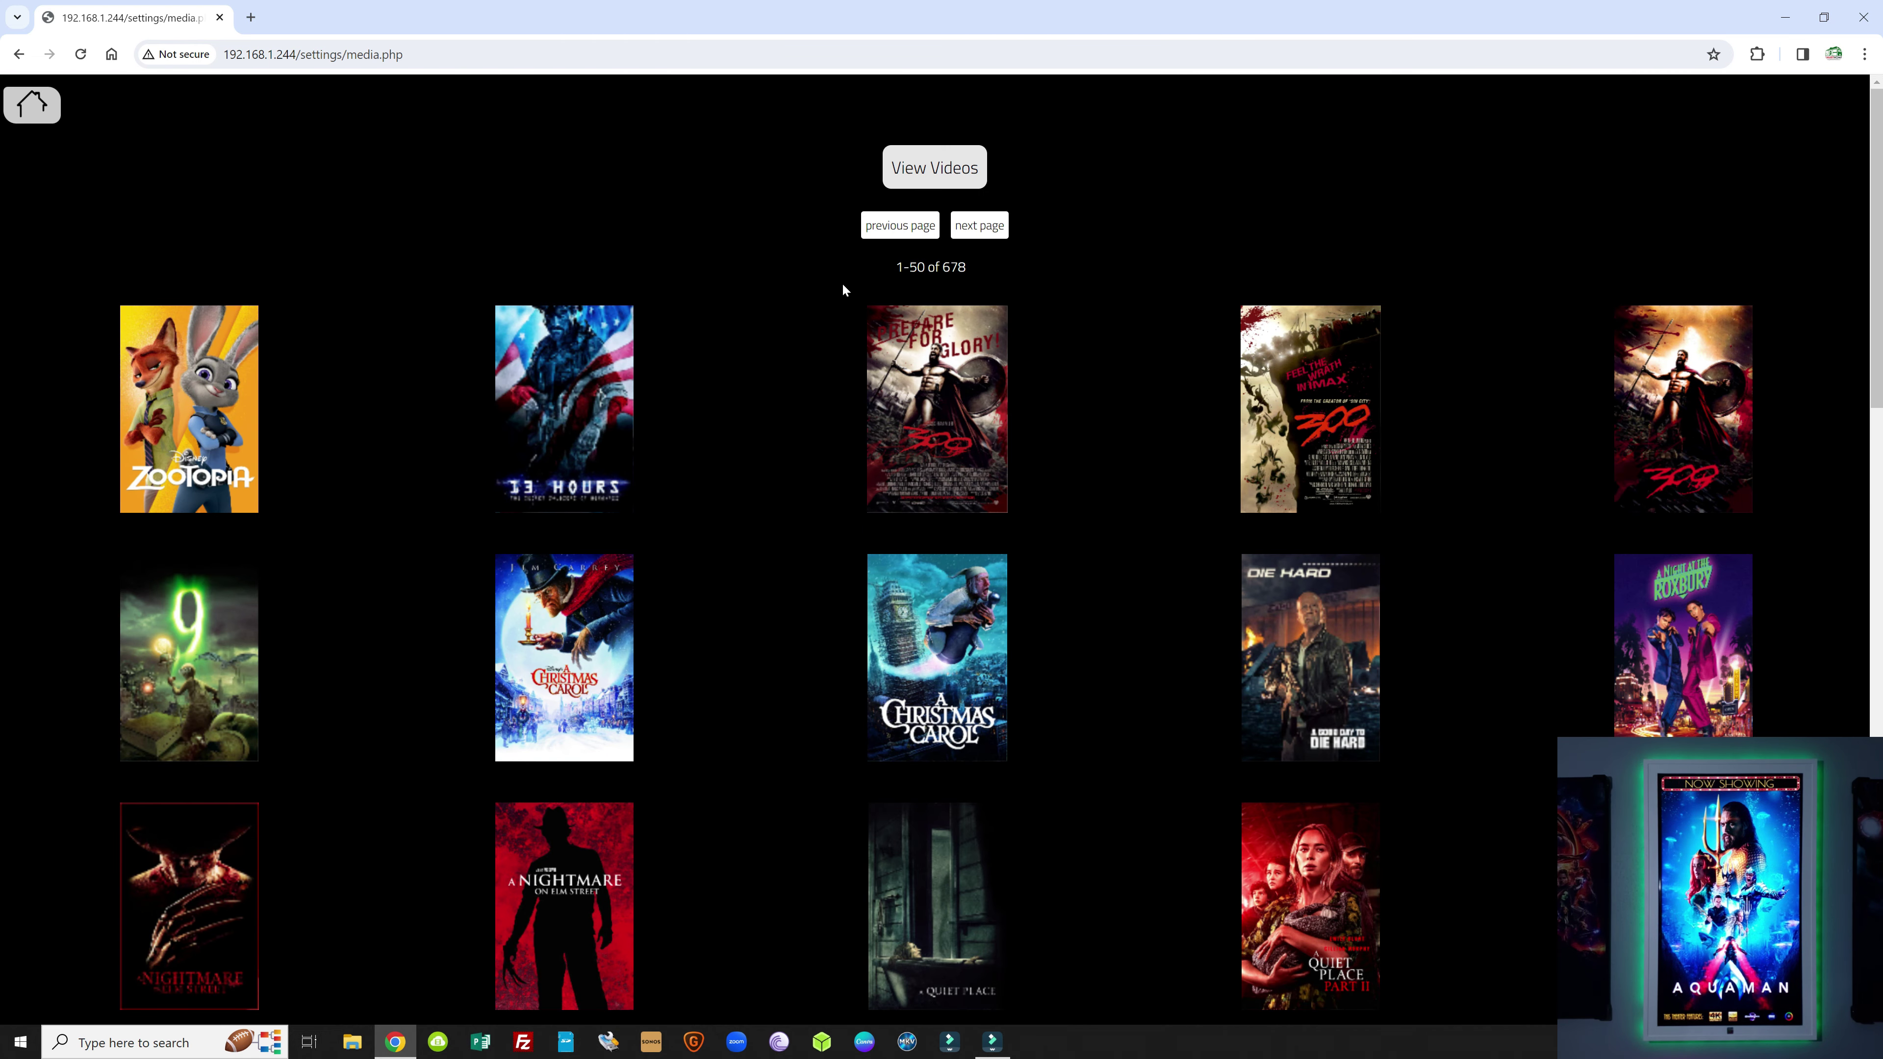
{"action": "scroll", "coordinate": [811, 304], "scroll_direction": "down", "scroll_amount": 15}
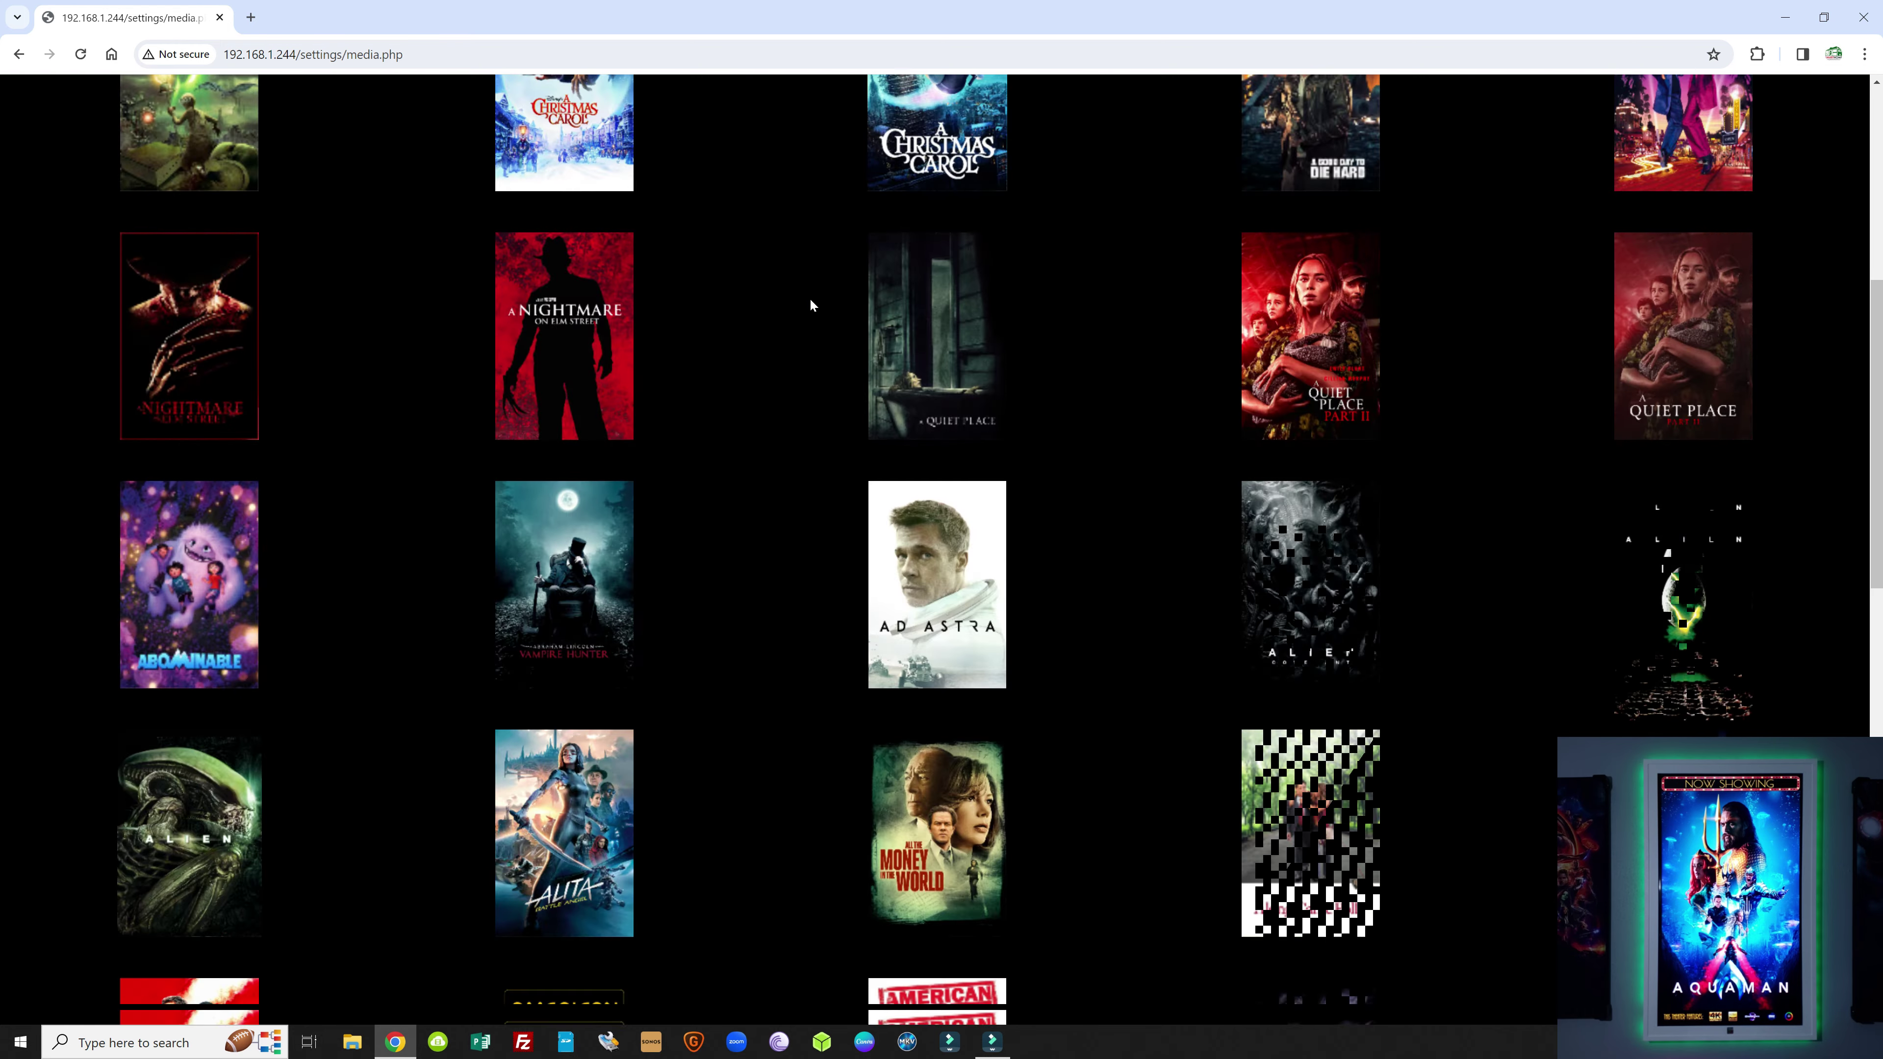
{"action": "scroll", "coordinate": [811, 304], "scroll_direction": "up", "scroll_amount": 6}
{"action": "scroll", "coordinate": [811, 304], "scroll_direction": "up", "scroll_amount": 10}
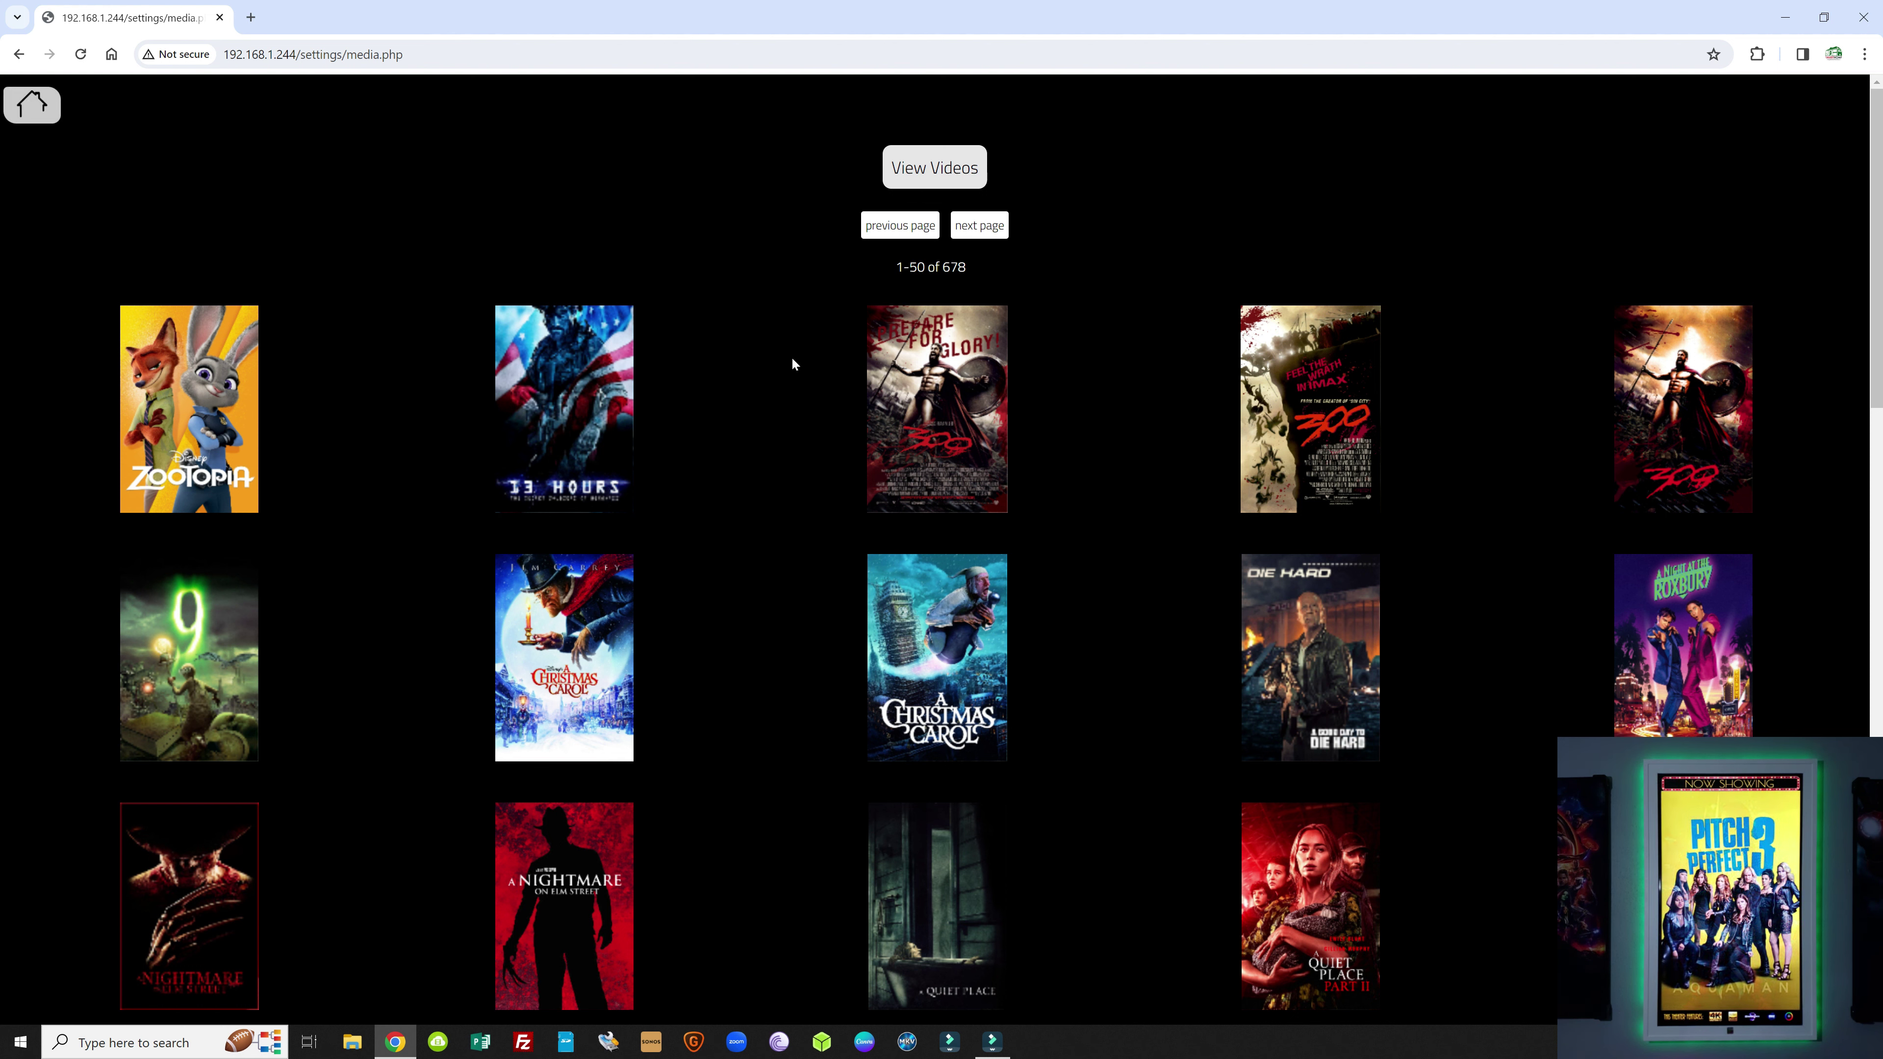
{"action": "left_click", "coordinate": [30, 109]}
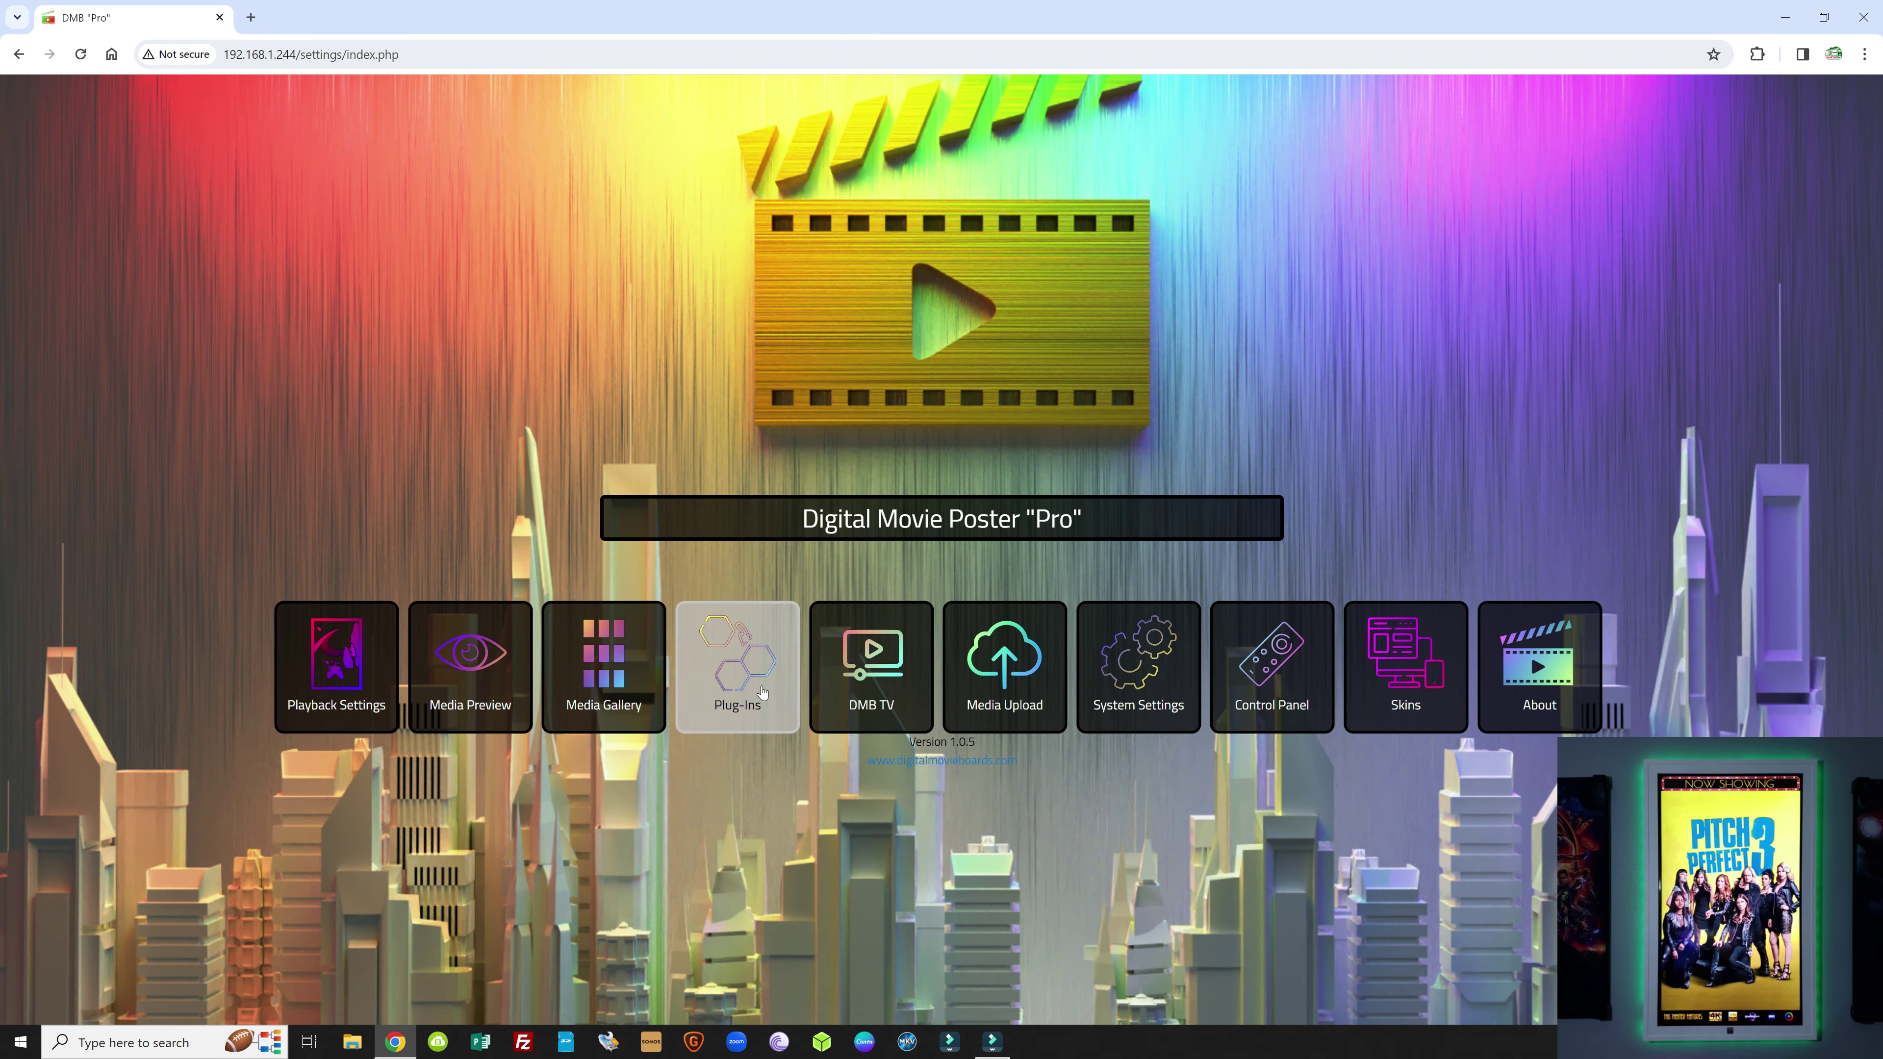
Step: Open the Plex plug-in's settings and review its server configuration and banner options
{"action": "left_click", "coordinate": [717, 653]}
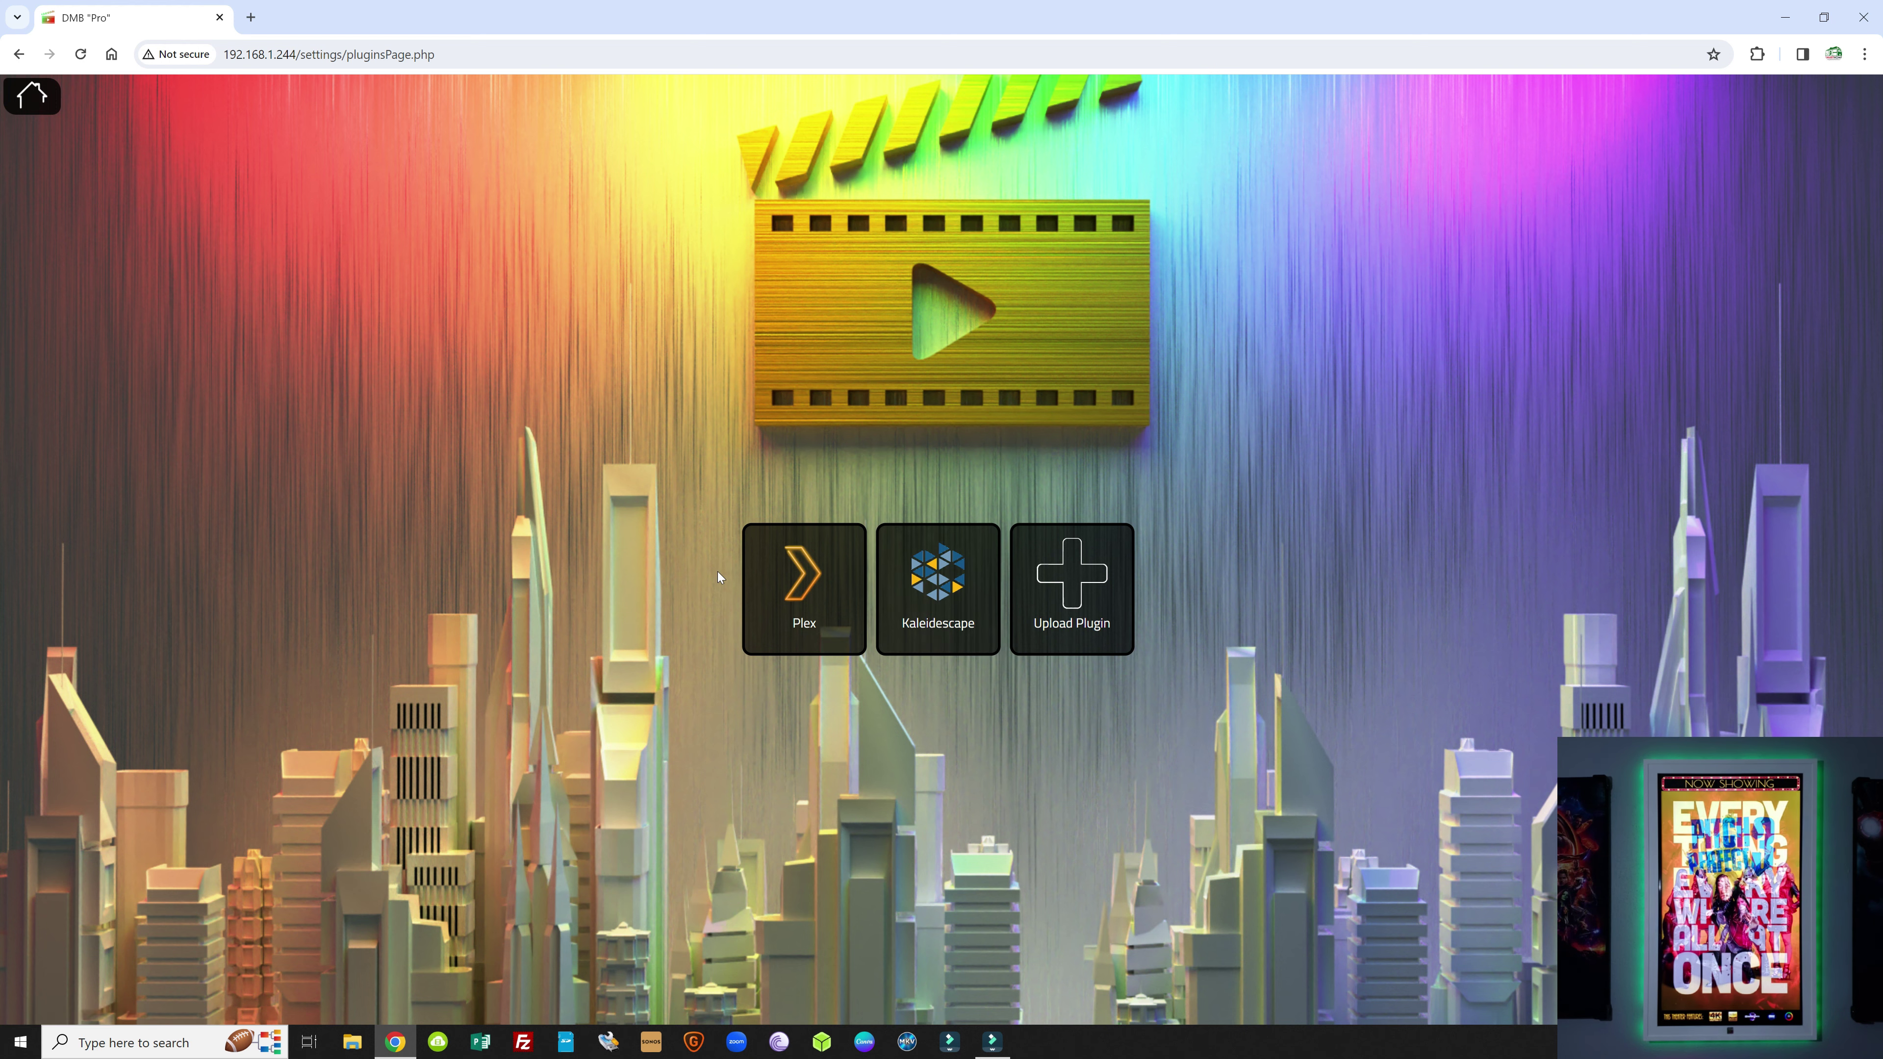
{"action": "left_click", "coordinate": [802, 588]}
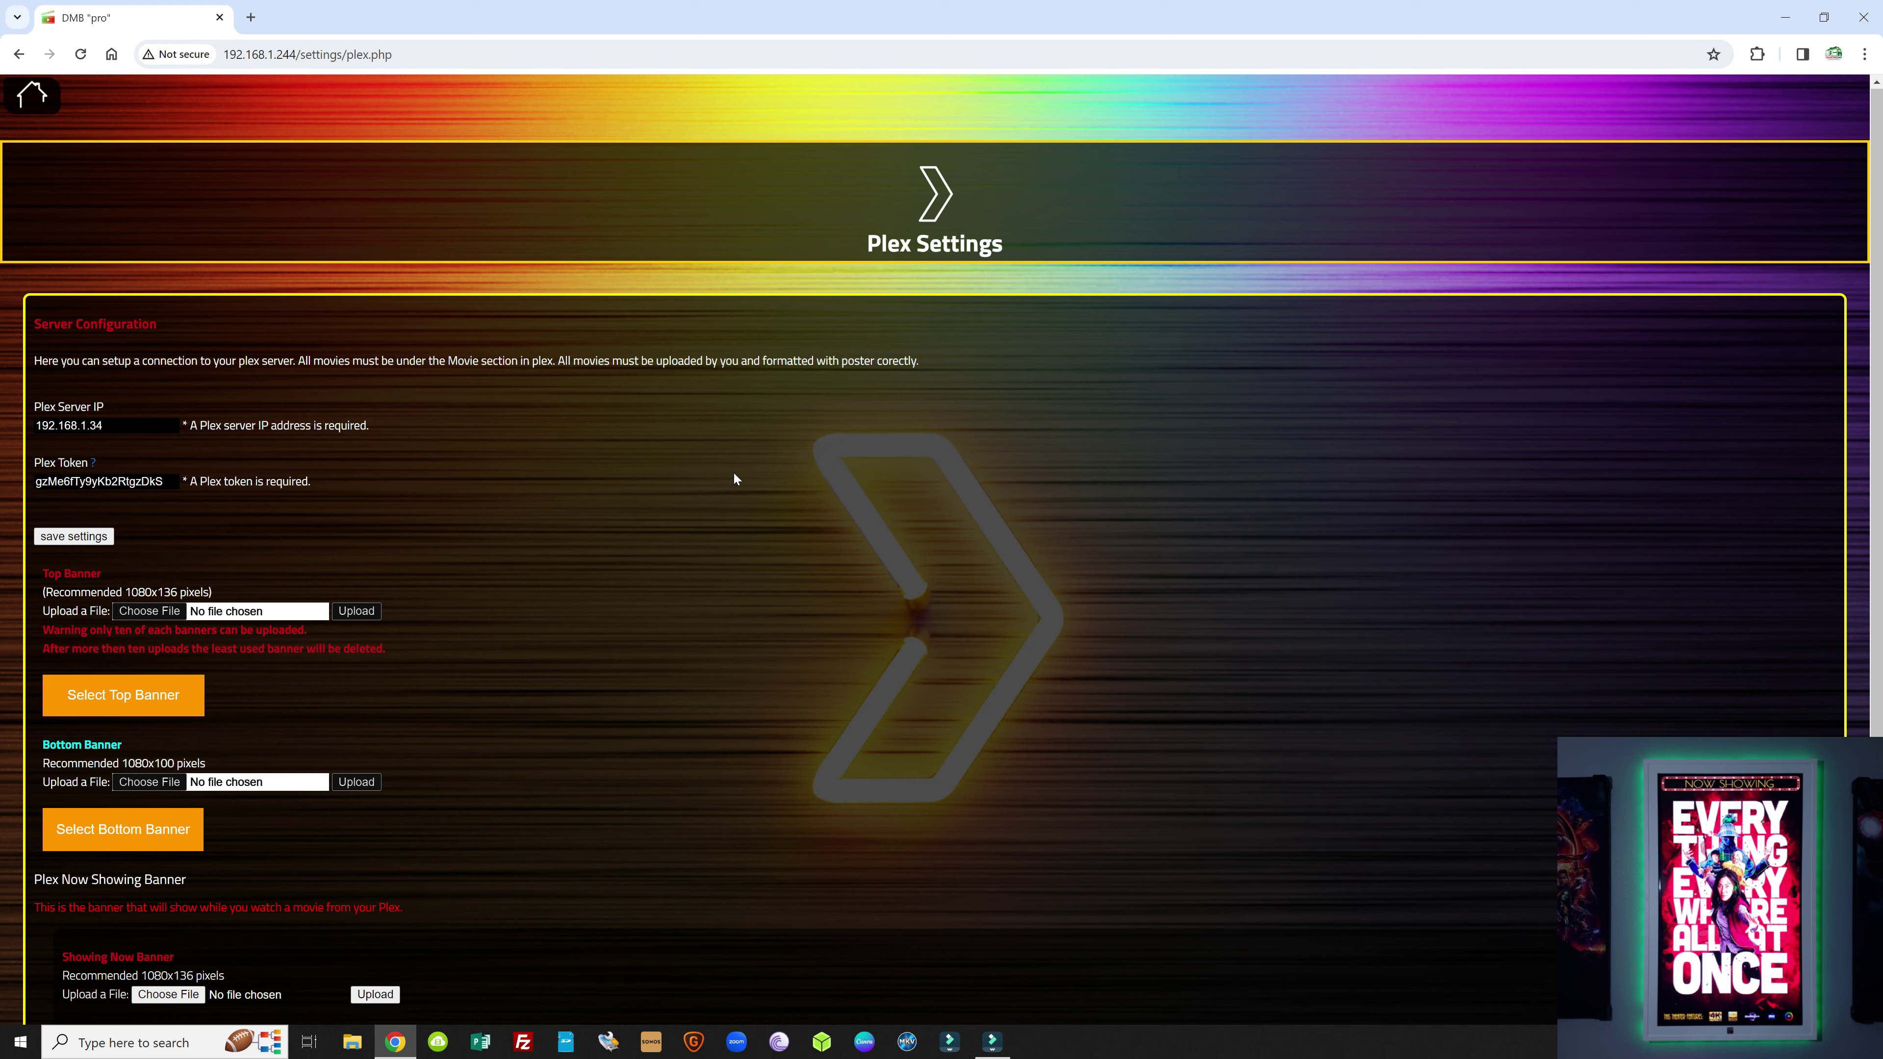
{"action": "scroll", "coordinate": [823, 304], "scroll_direction": "down", "scroll_amount": 1}
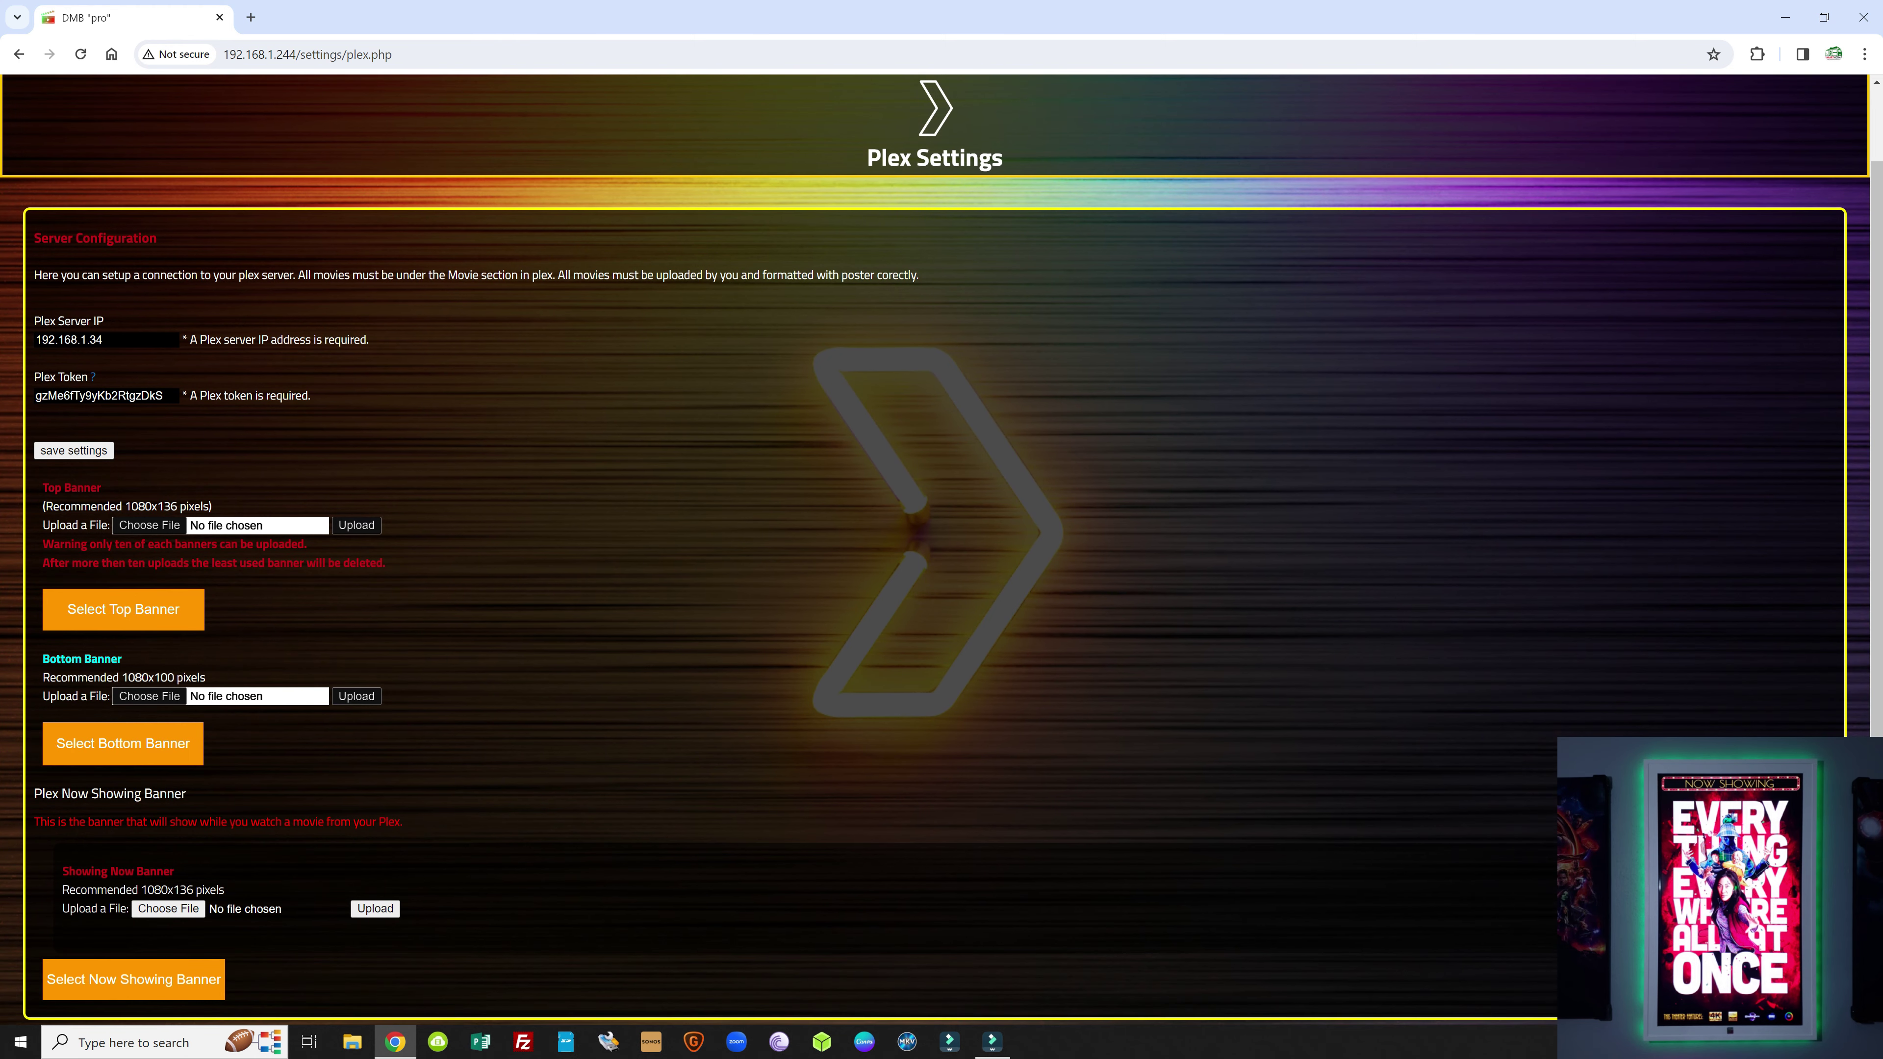
{"action": "scroll", "coordinate": [520, 287], "scroll_direction": "up", "scroll_amount": 1}
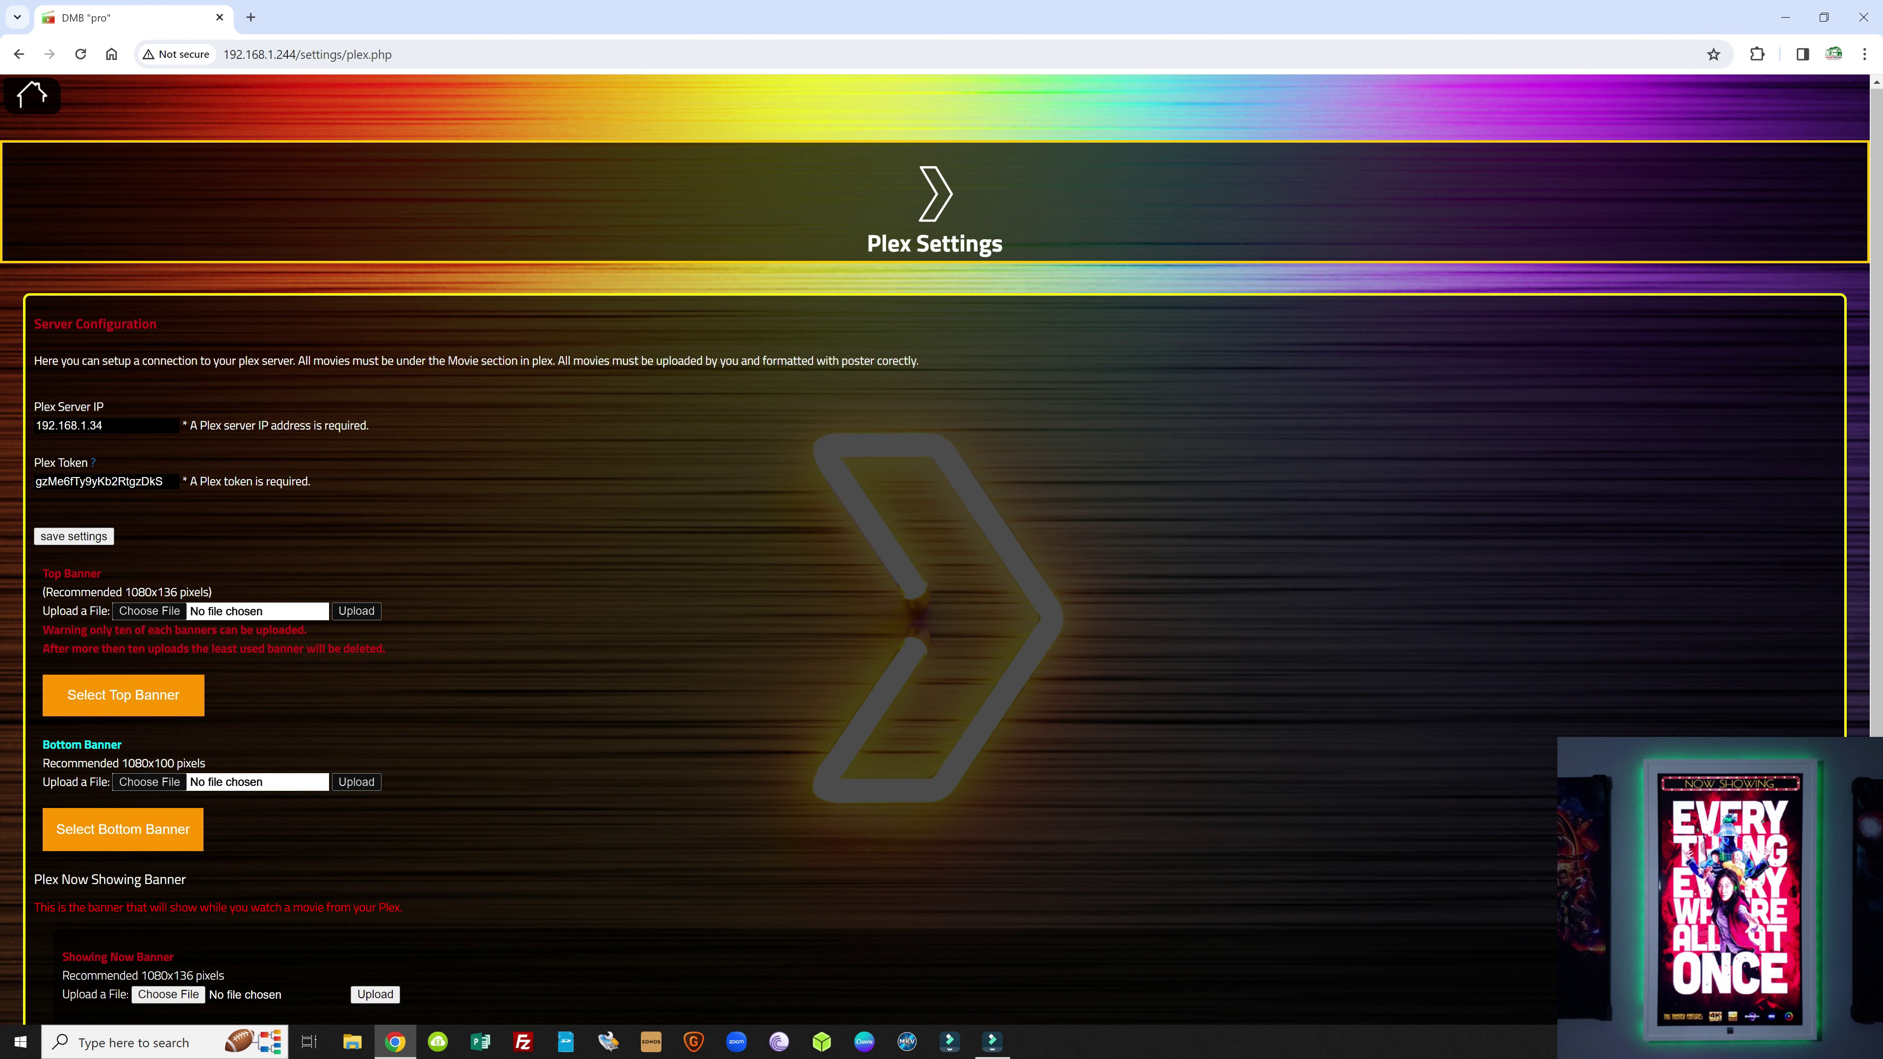
Step: Clear the Plex Token field in the server configuration
{"action": "left_click", "coordinate": [173, 481]}
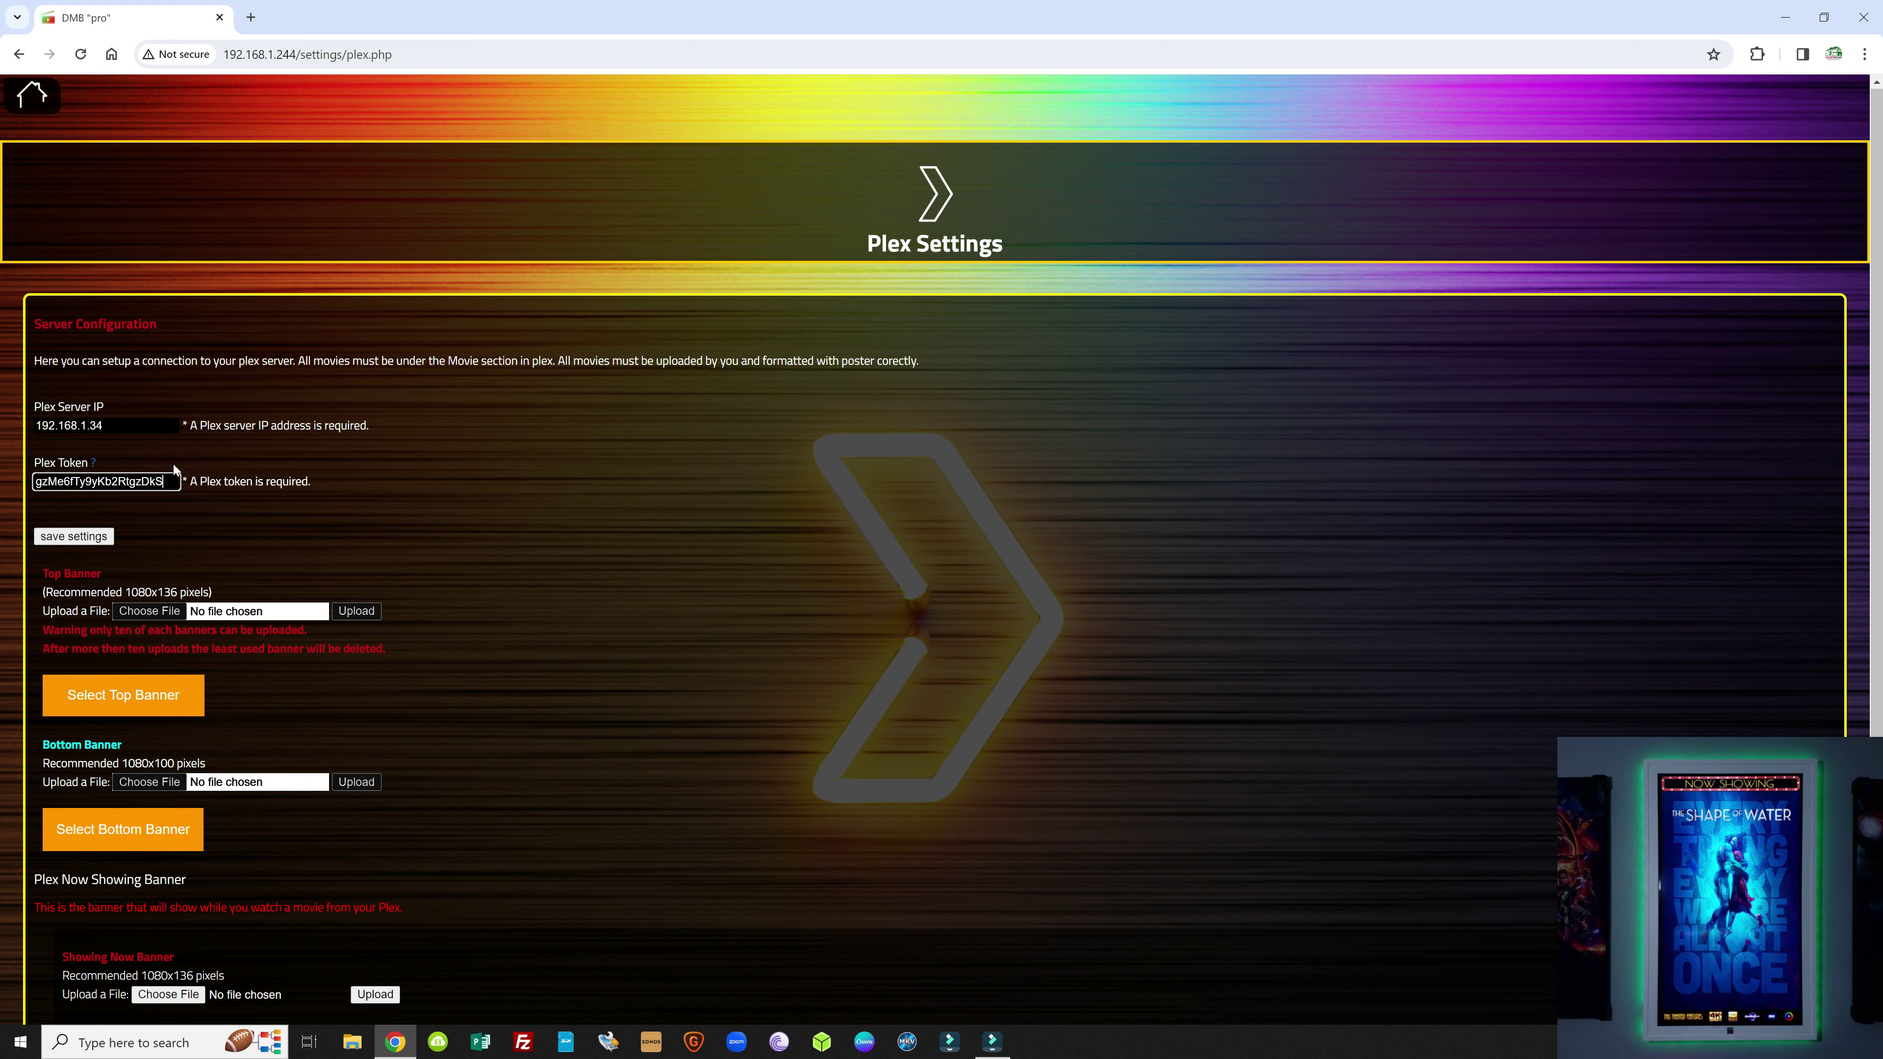
{"action": "key", "text": "BackSpace"}
{"action": "key", "text": "BackSpace"}
{"action": "key", "text": "BackSpace"}
{"action": "key", "text": "BackSpace"}
{"action": "key", "text": "BackSpace"}
{"action": "key", "text": "BackSpace"}
{"action": "key", "text": "BackSpace"}
{"action": "key", "text": "BackSpace"}
{"action": "key", "text": "BackSpace"}
{"action": "key", "text": "BackSpace"}
{"action": "key", "text": "BackSpace"}
{"action": "key", "text": "BackSpace"}
{"action": "key", "text": "BackSpace"}
{"action": "key", "text": "BackSpace"}
{"action": "key", "text": "BackSpace"}
{"action": "key", "text": "BackSpace"}
{"action": "key", "text": "BackSpace"}
{"action": "key", "text": "BackSpace"}
{"action": "key", "text": "BackSpace"}
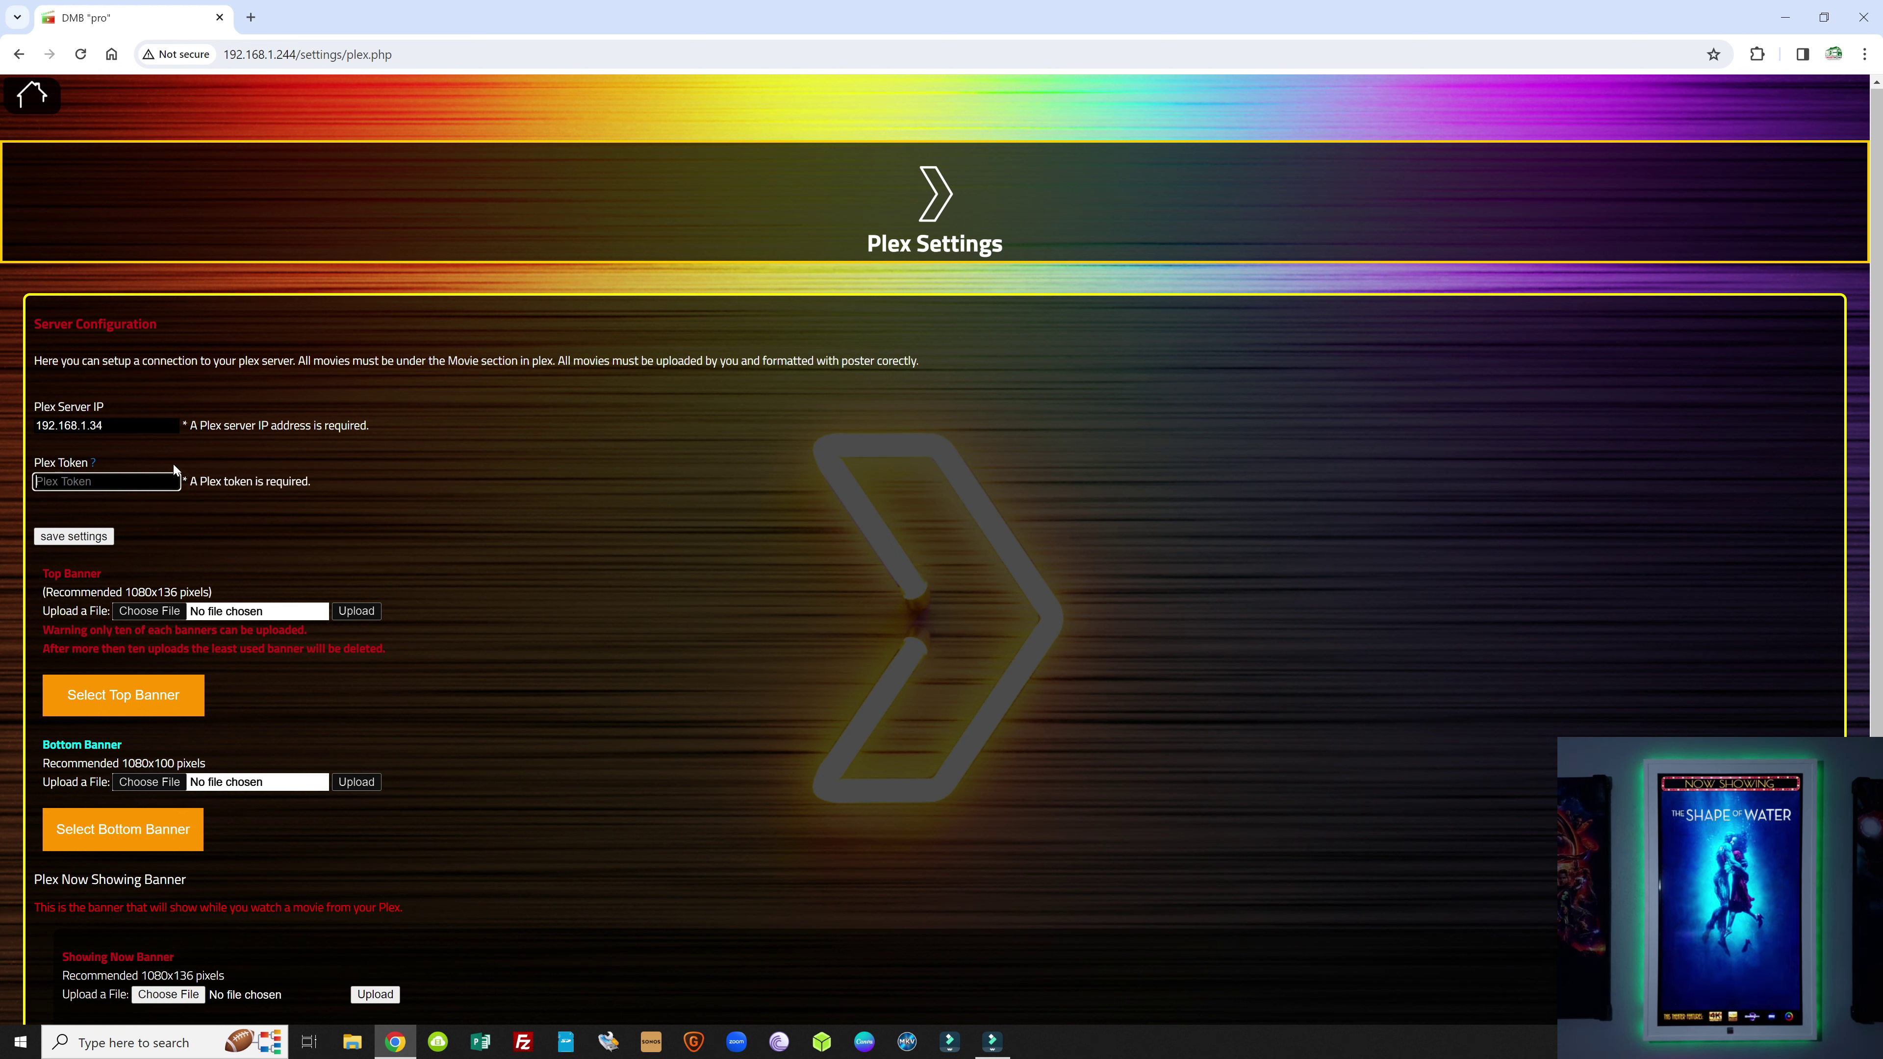
{"action": "left_click", "coordinate": [434, 508]}
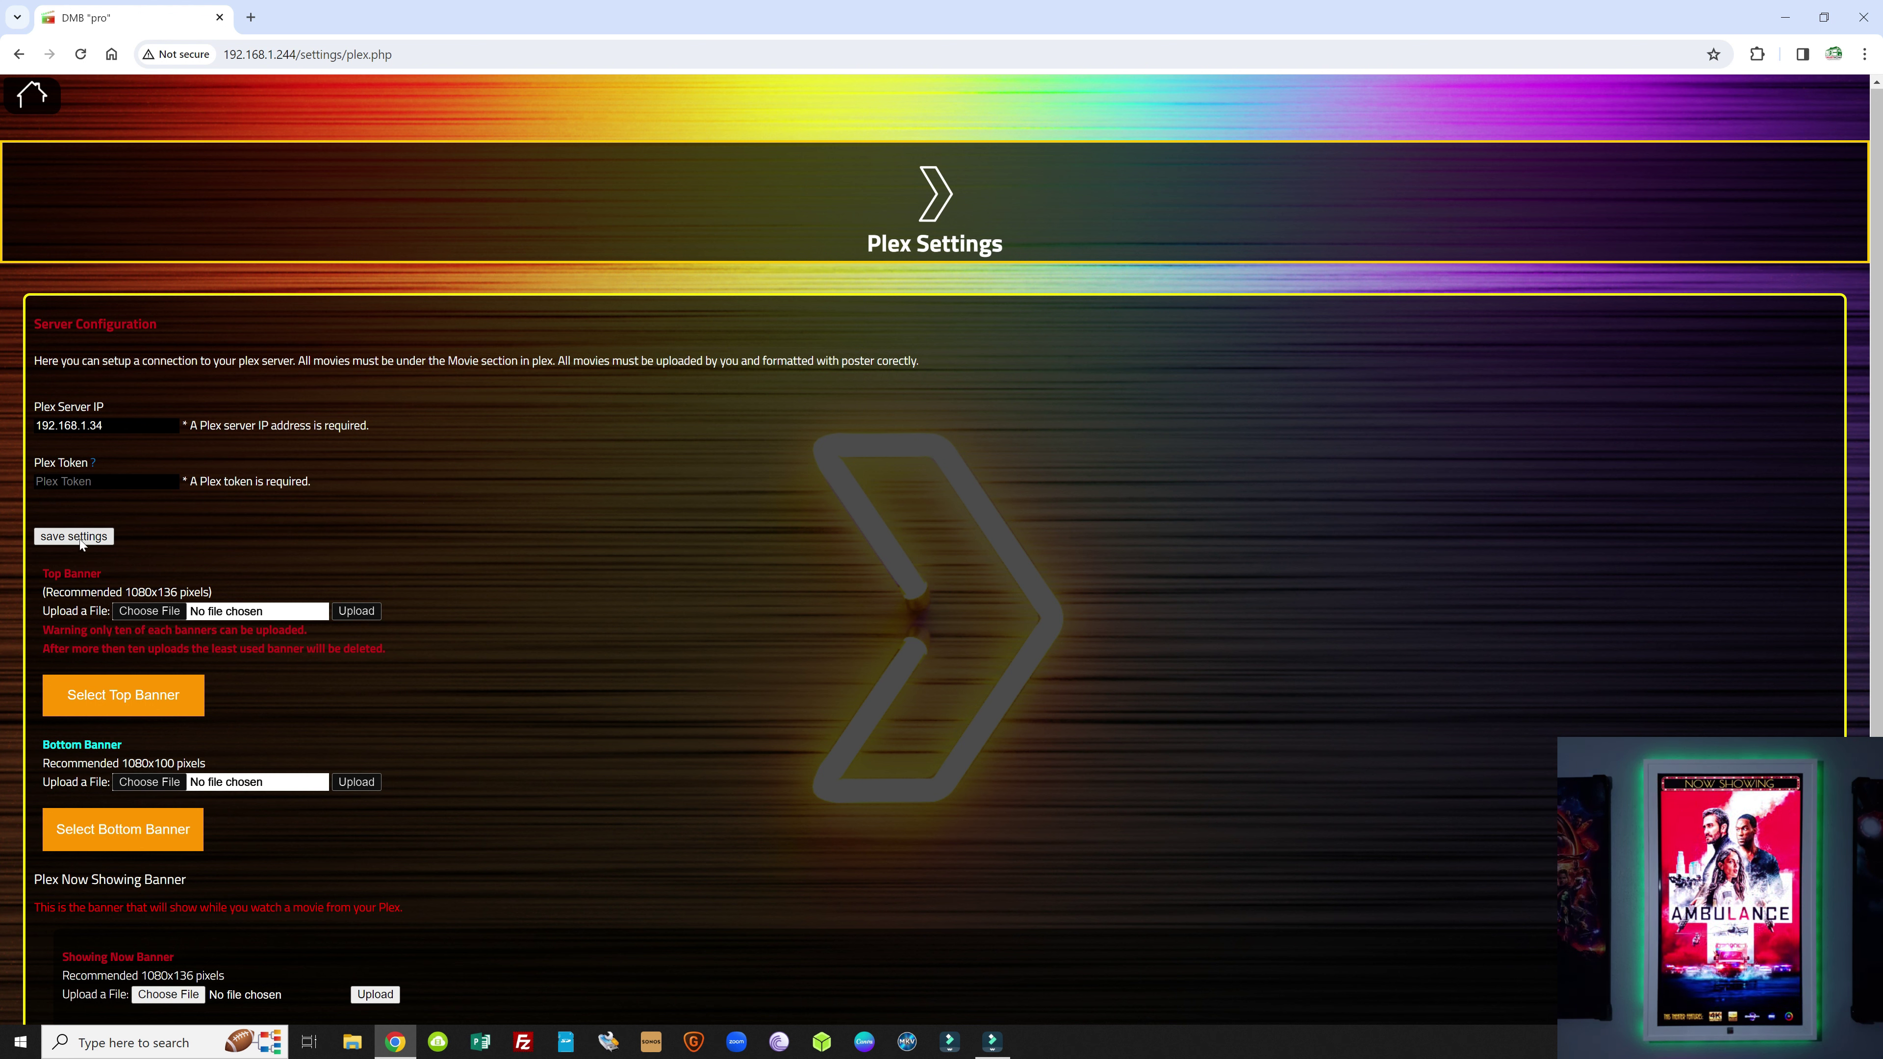
Step: Look through the Plex top, bottom and Now Showing banner choices, and return to the Plug-Ins page
{"action": "scroll", "coordinate": [534, 549], "scroll_direction": "down", "scroll_amount": 3}
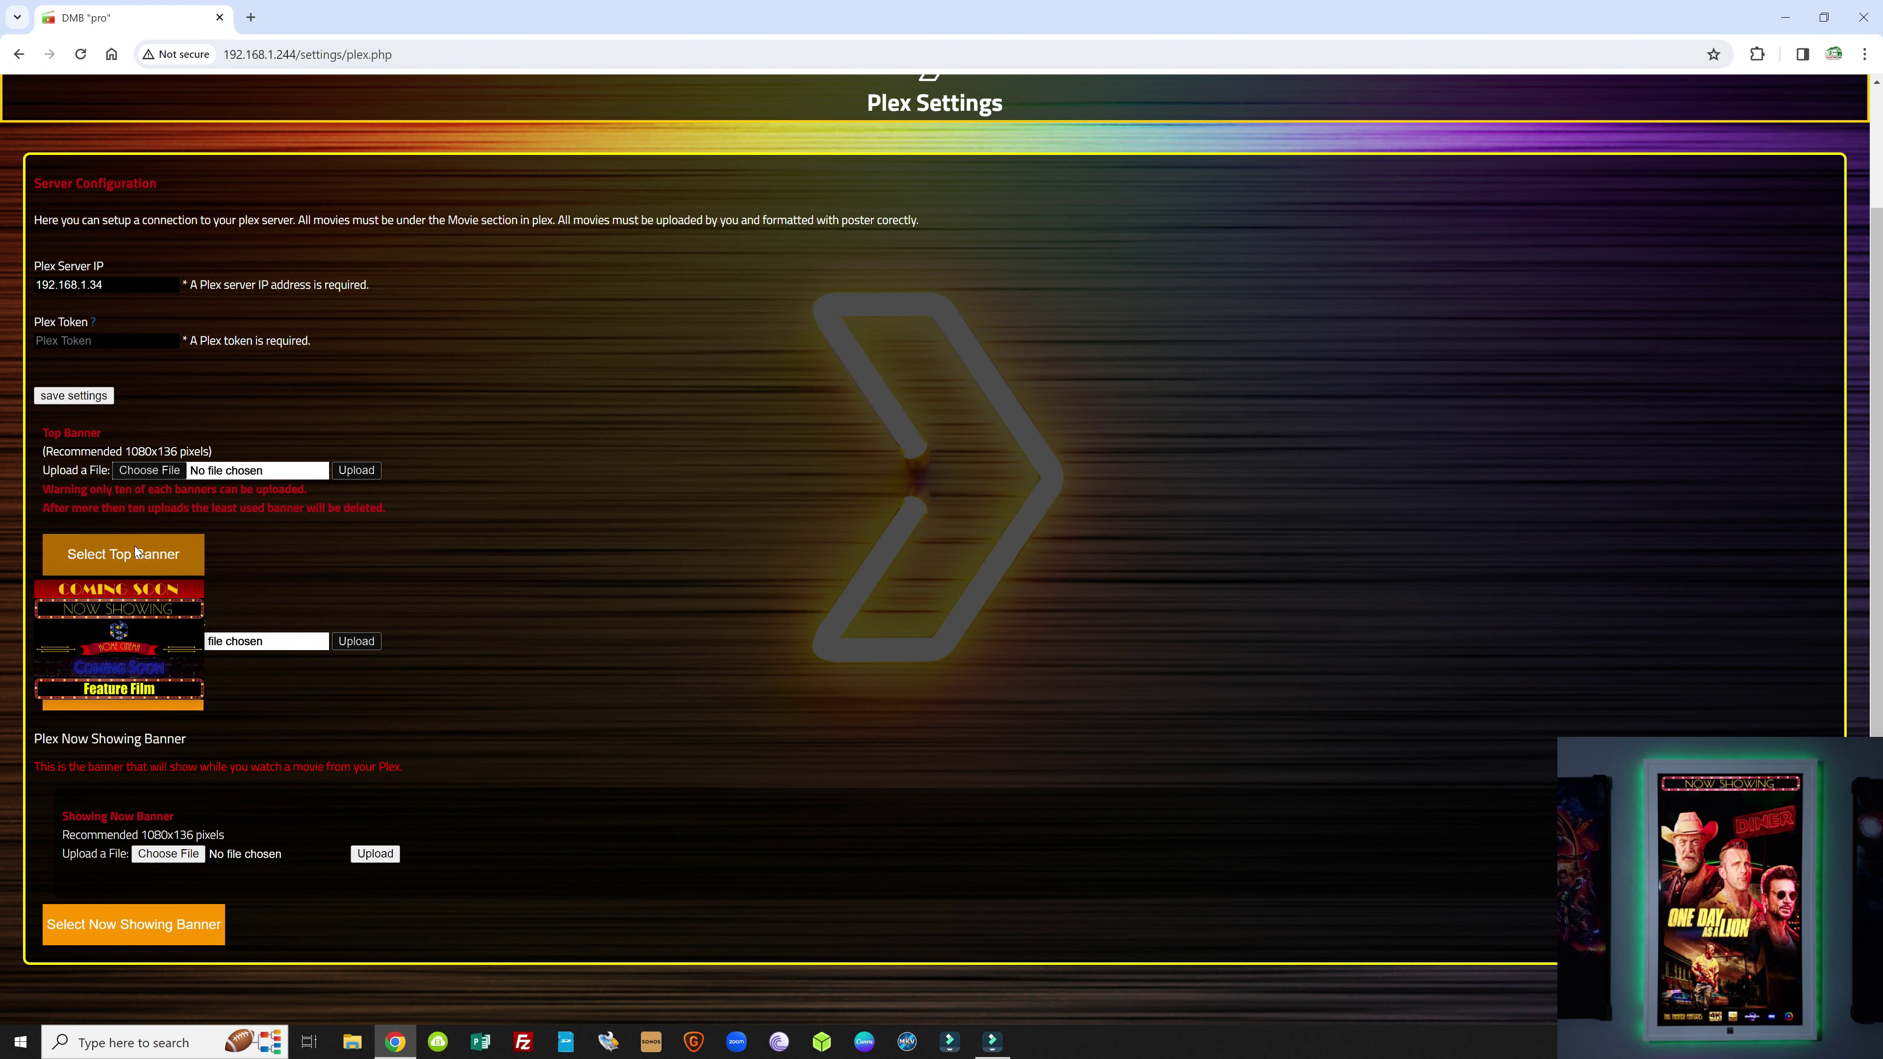
{"action": "mouse_move", "coordinate": [163, 694]}
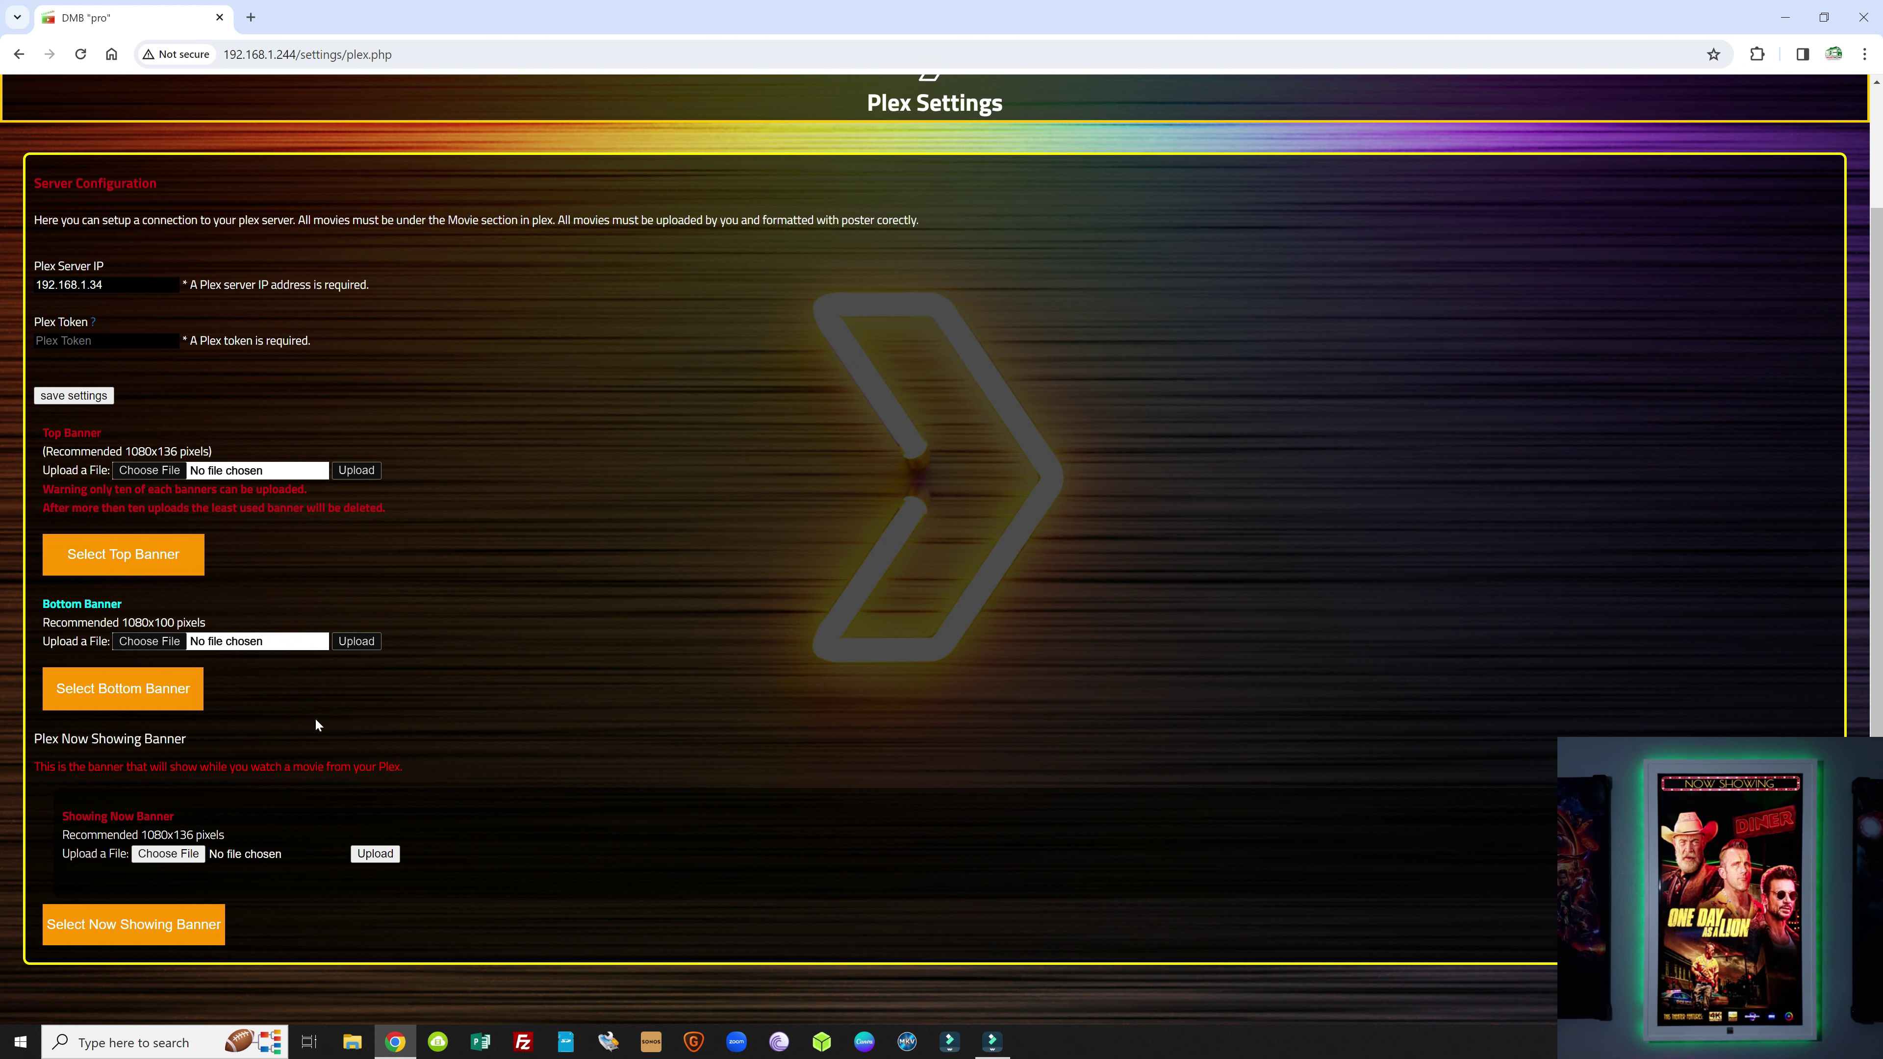
{"action": "mouse_move", "coordinate": [202, 922]}
{"action": "mouse_move", "coordinate": [173, 559]}
{"action": "scroll", "coordinate": [964, 437], "scroll_direction": "up", "scroll_amount": 2}
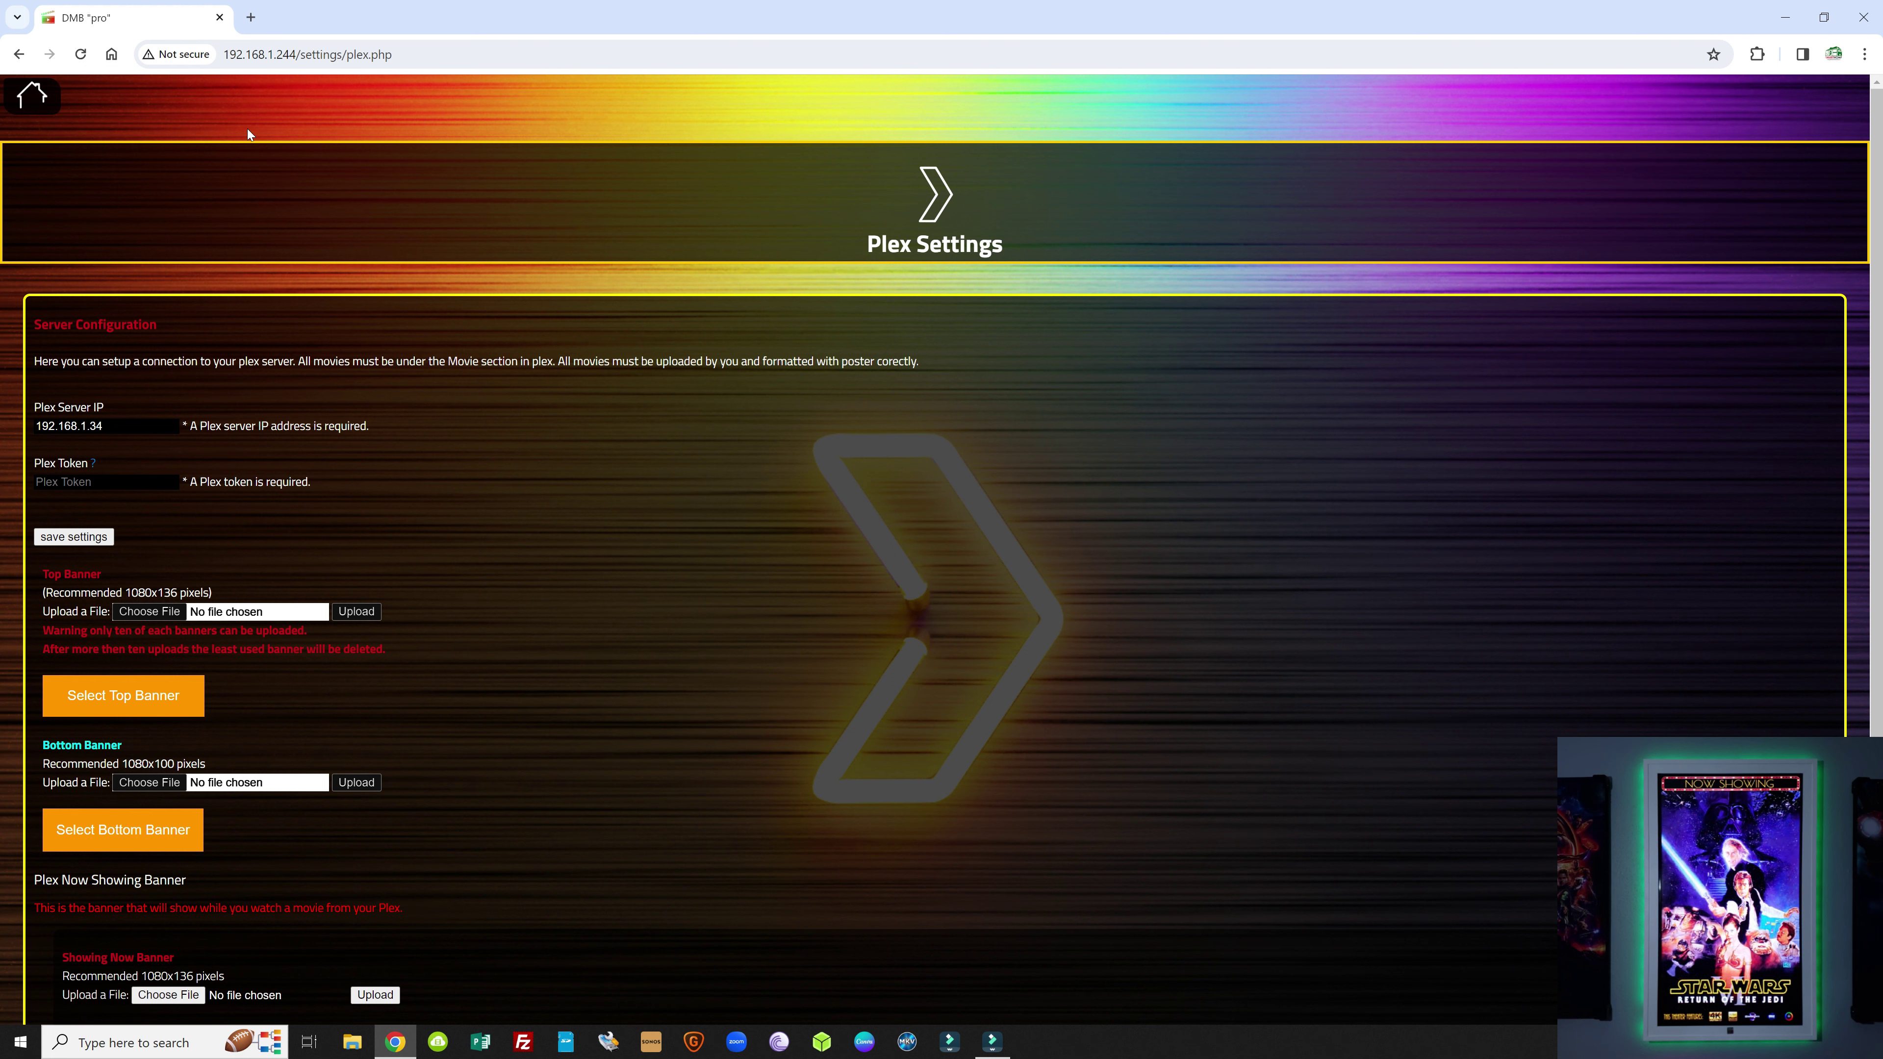
{"action": "scroll", "coordinate": [747, 791], "scroll_direction": "down", "scroll_amount": 2}
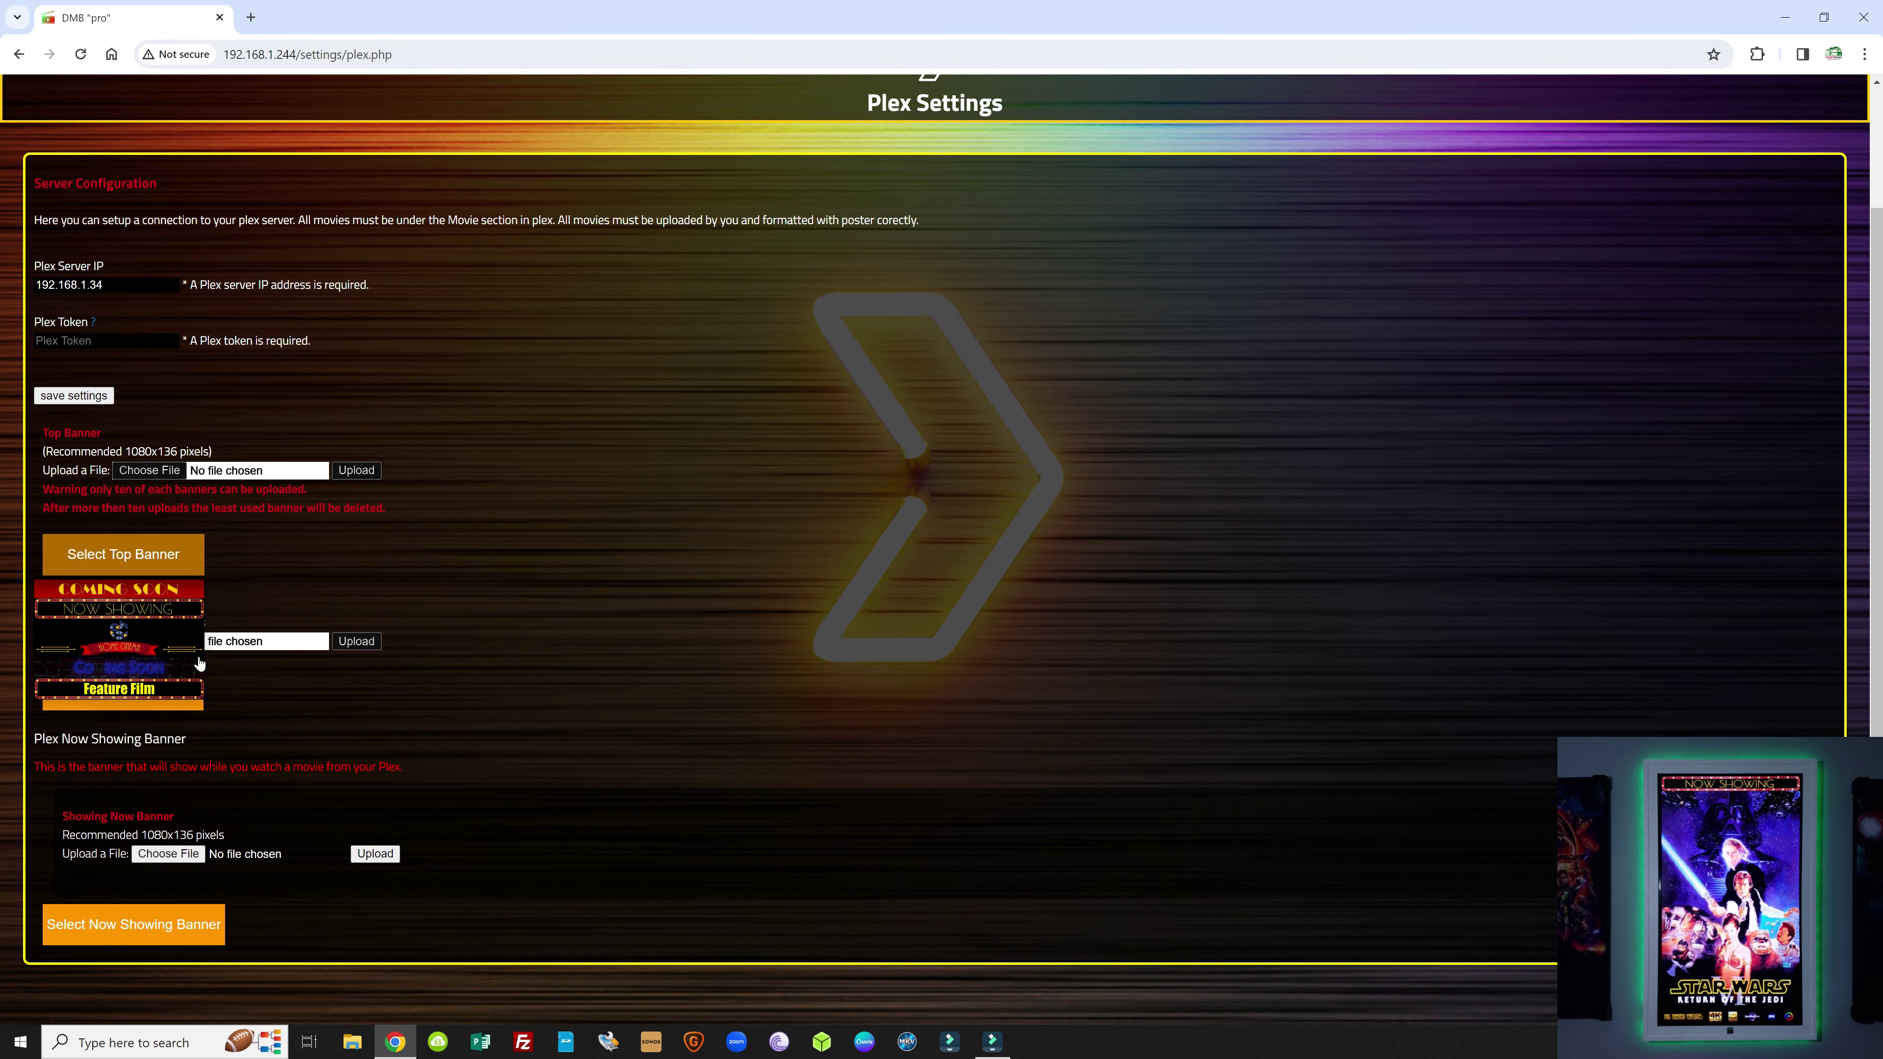
{"action": "scroll", "coordinate": [1099, 725], "scroll_direction": "up", "scroll_amount": 2}
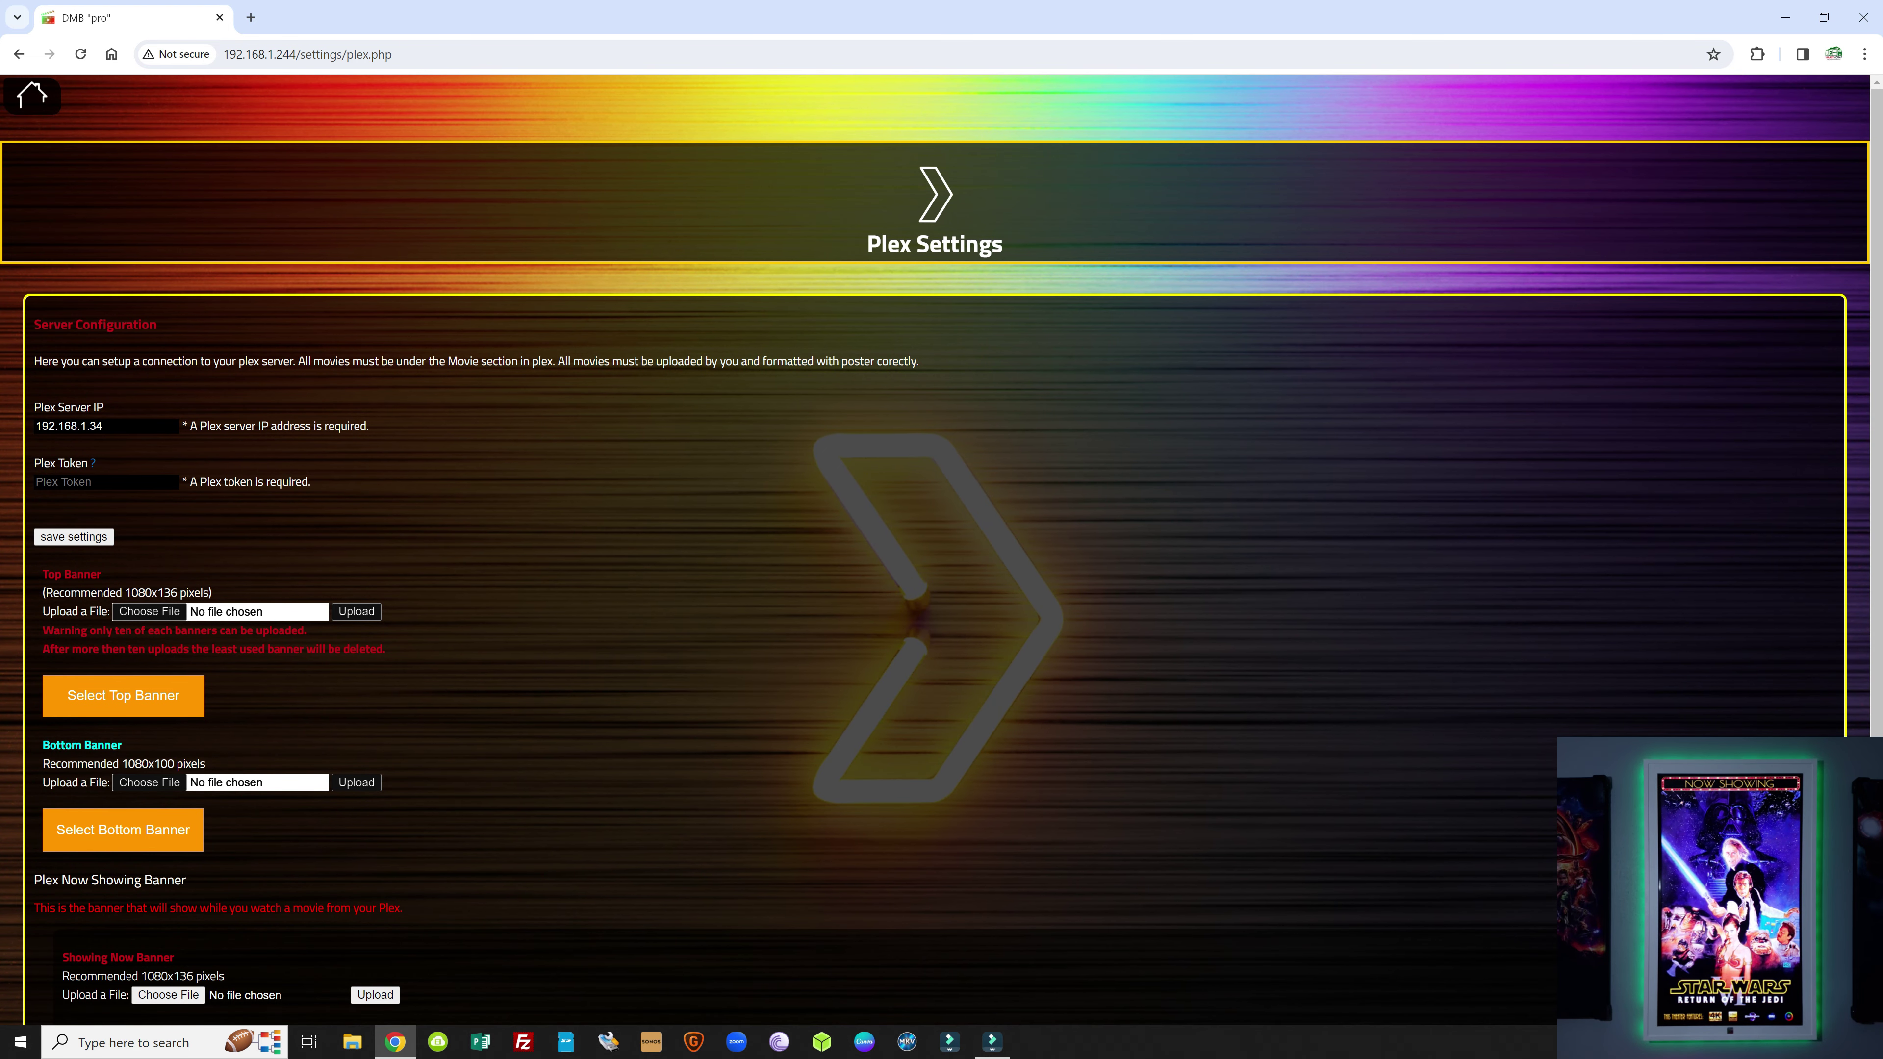
{"action": "scroll", "coordinate": [640, 712], "scroll_direction": "down", "scroll_amount": 2}
{"action": "scroll", "coordinate": [640, 712], "scroll_direction": "up", "scroll_amount": 2}
{"action": "left_click", "coordinate": [31, 95]}
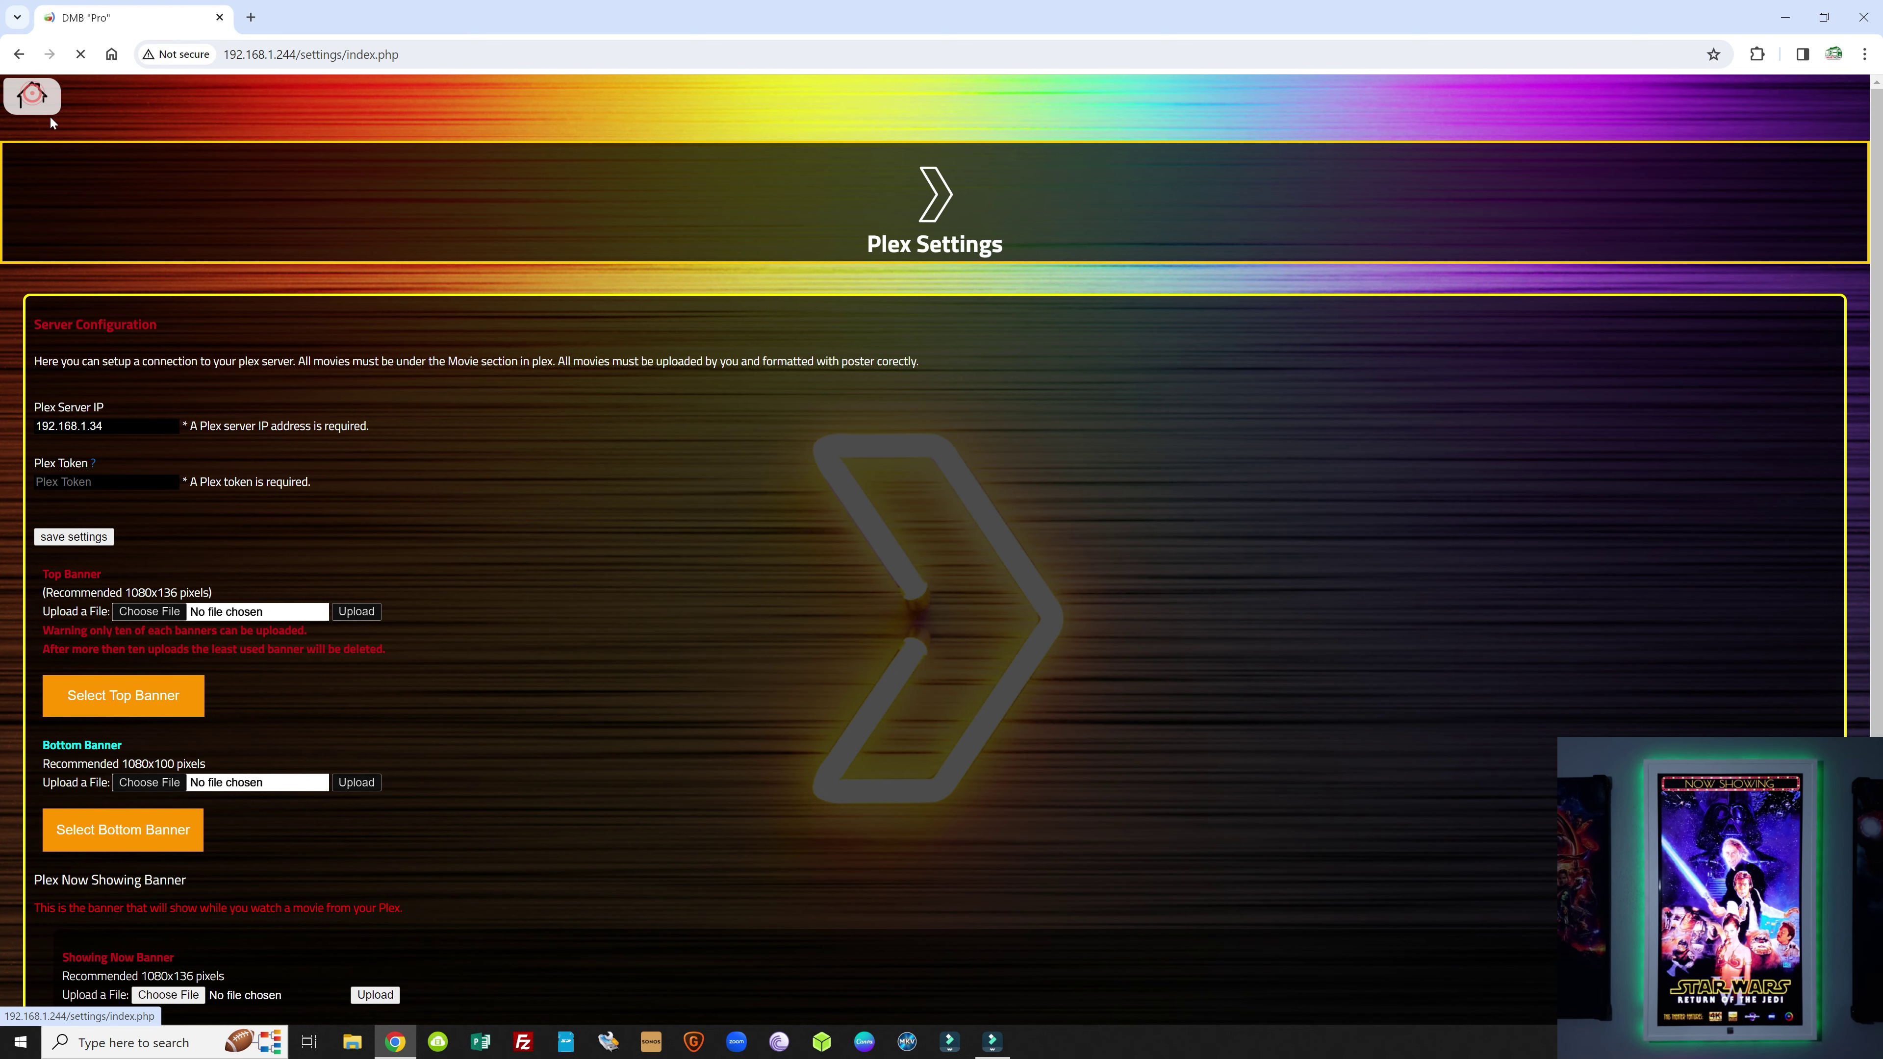
{"action": "left_click", "coordinate": [757, 671]}
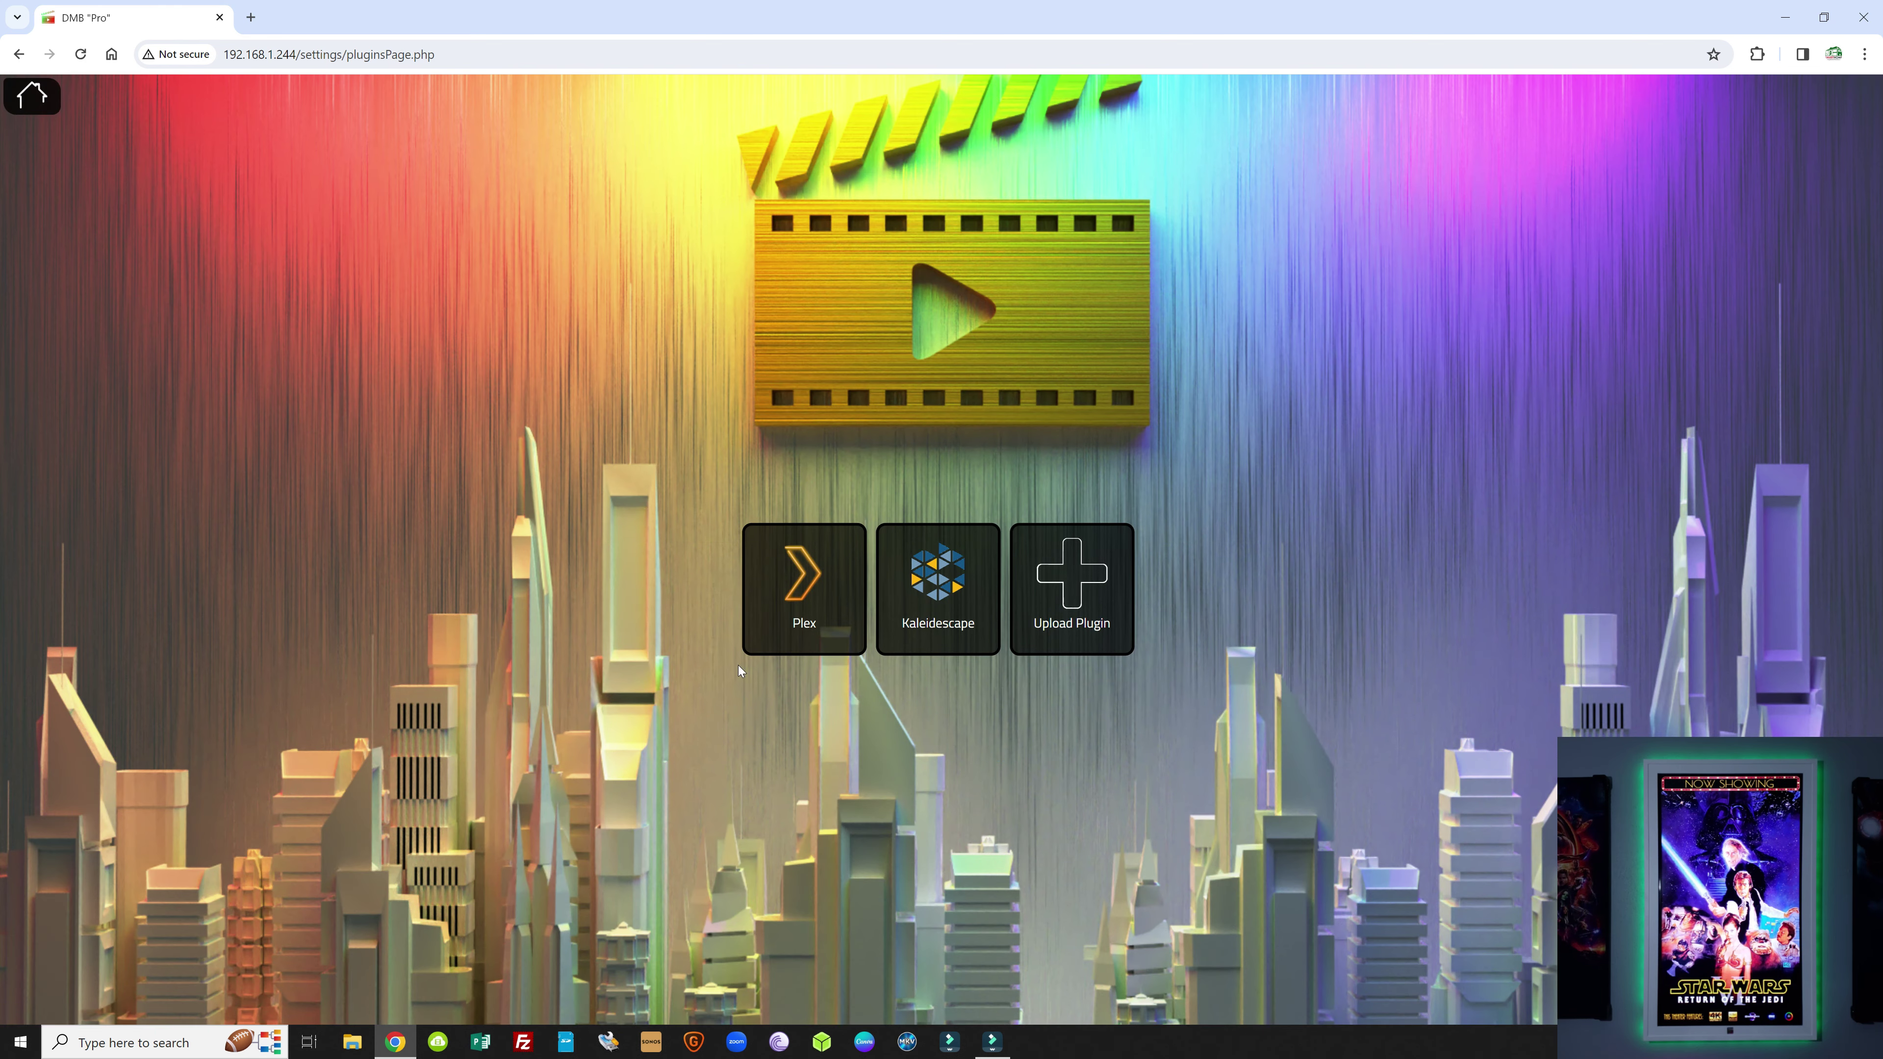
Step: Open the Kaleidescape plug-in's settings and review the Step 1 credentials, including the help on finding the IP address
{"action": "left_click", "coordinate": [941, 585]}
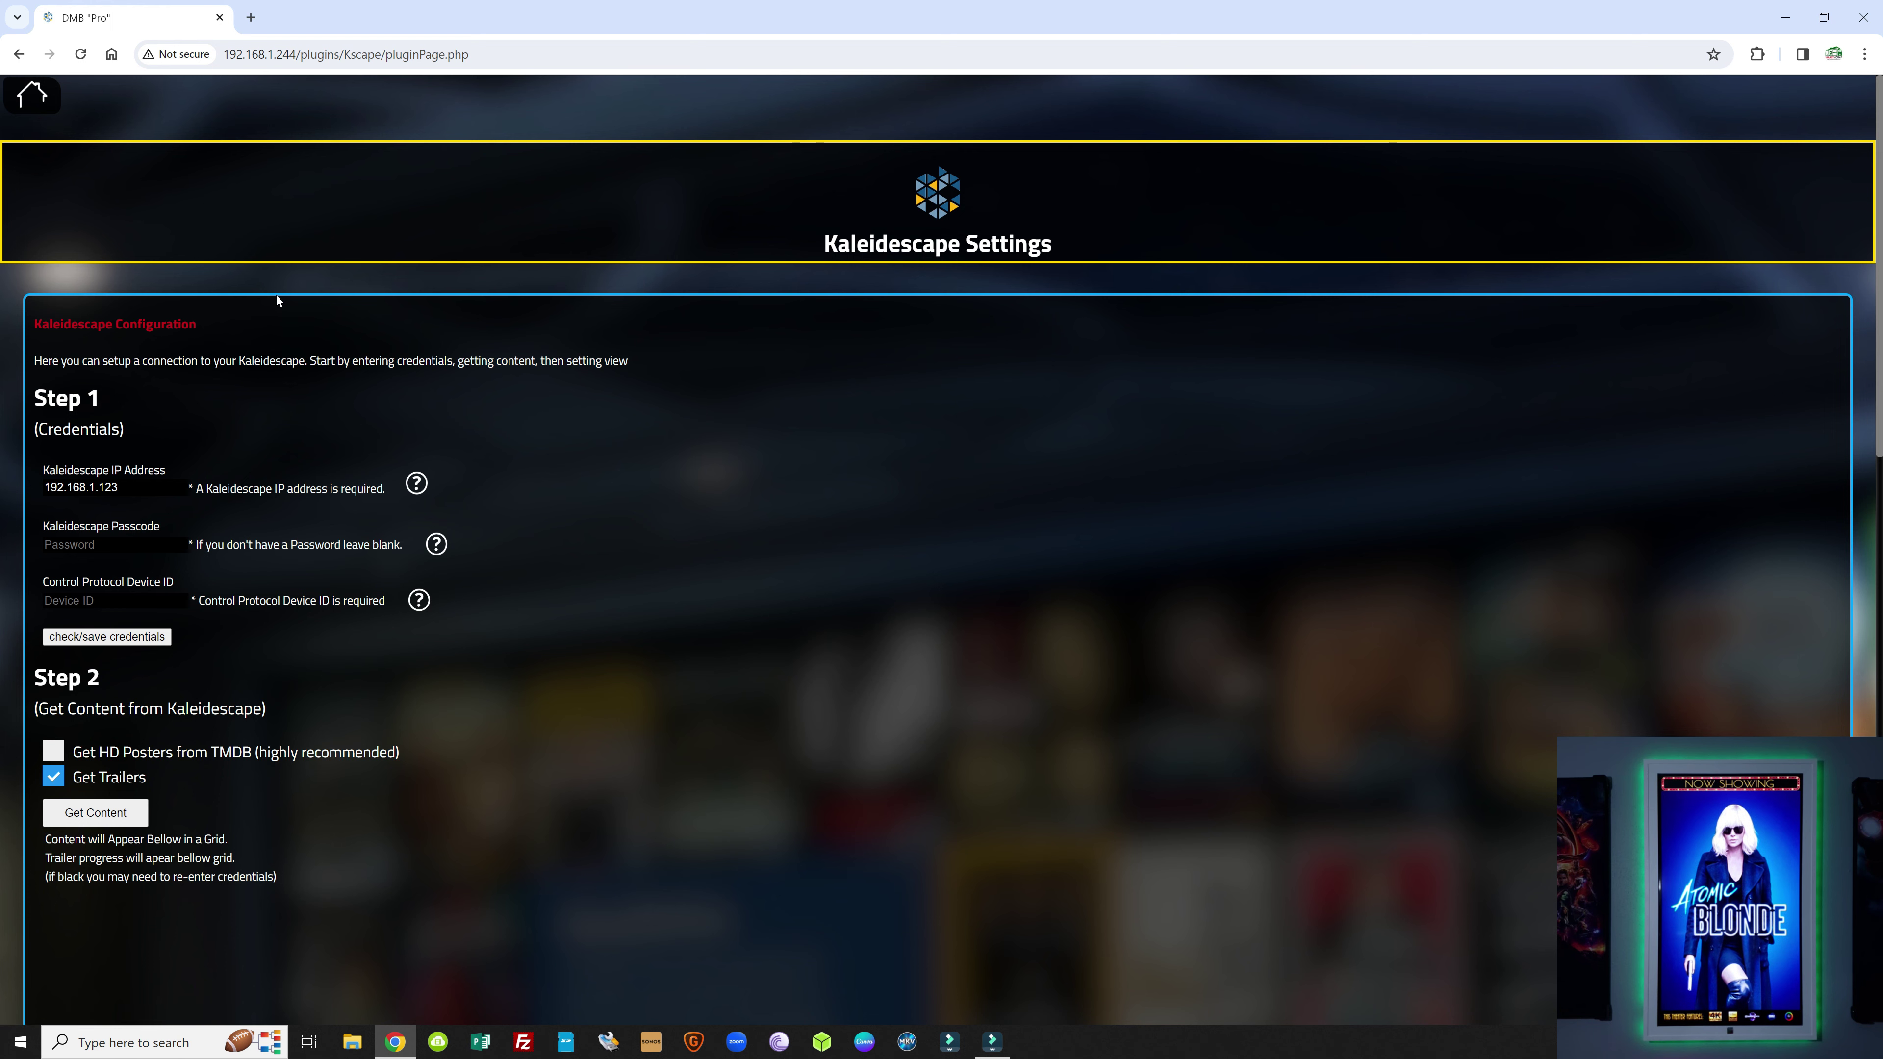
{"action": "scroll", "coordinate": [778, 526], "scroll_direction": "down", "scroll_amount": 15}
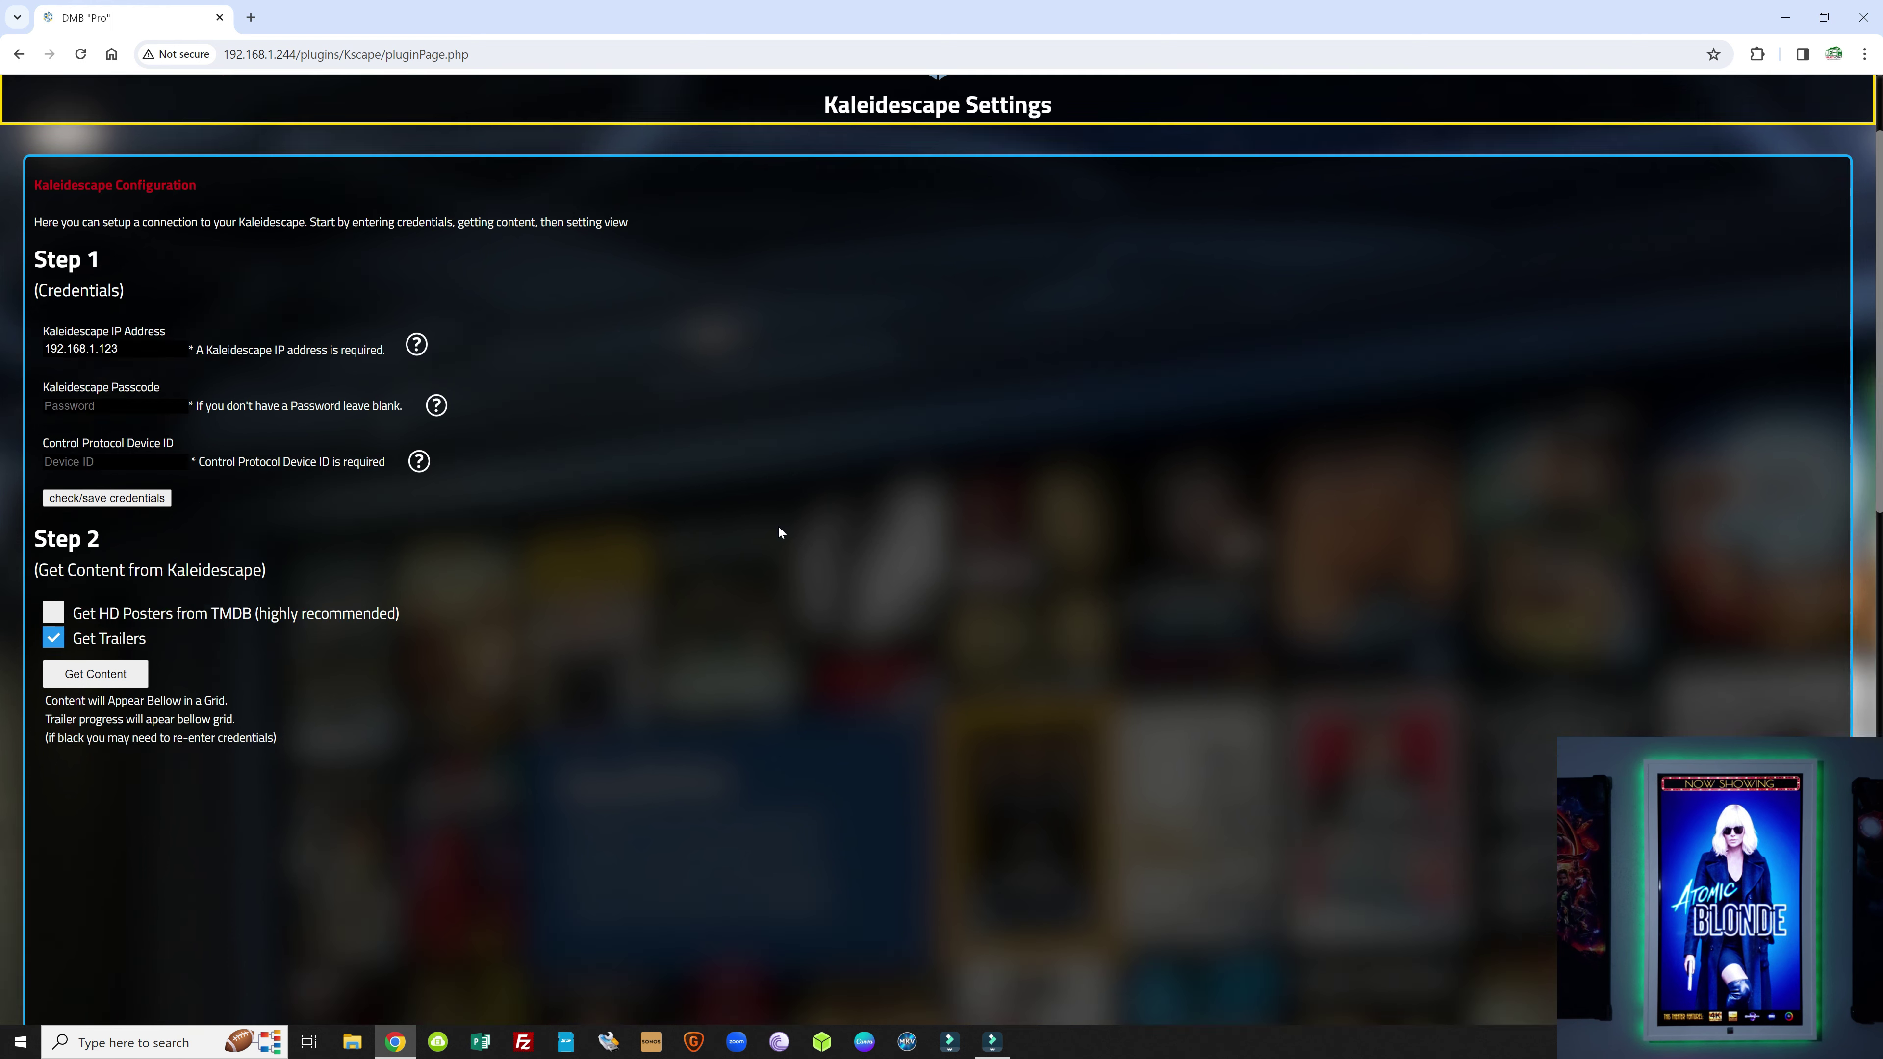
{"action": "scroll", "coordinate": [778, 524], "scroll_direction": "down", "scroll_amount": 2}
{"action": "scroll", "coordinate": [778, 524], "scroll_direction": "up", "scroll_amount": 15}
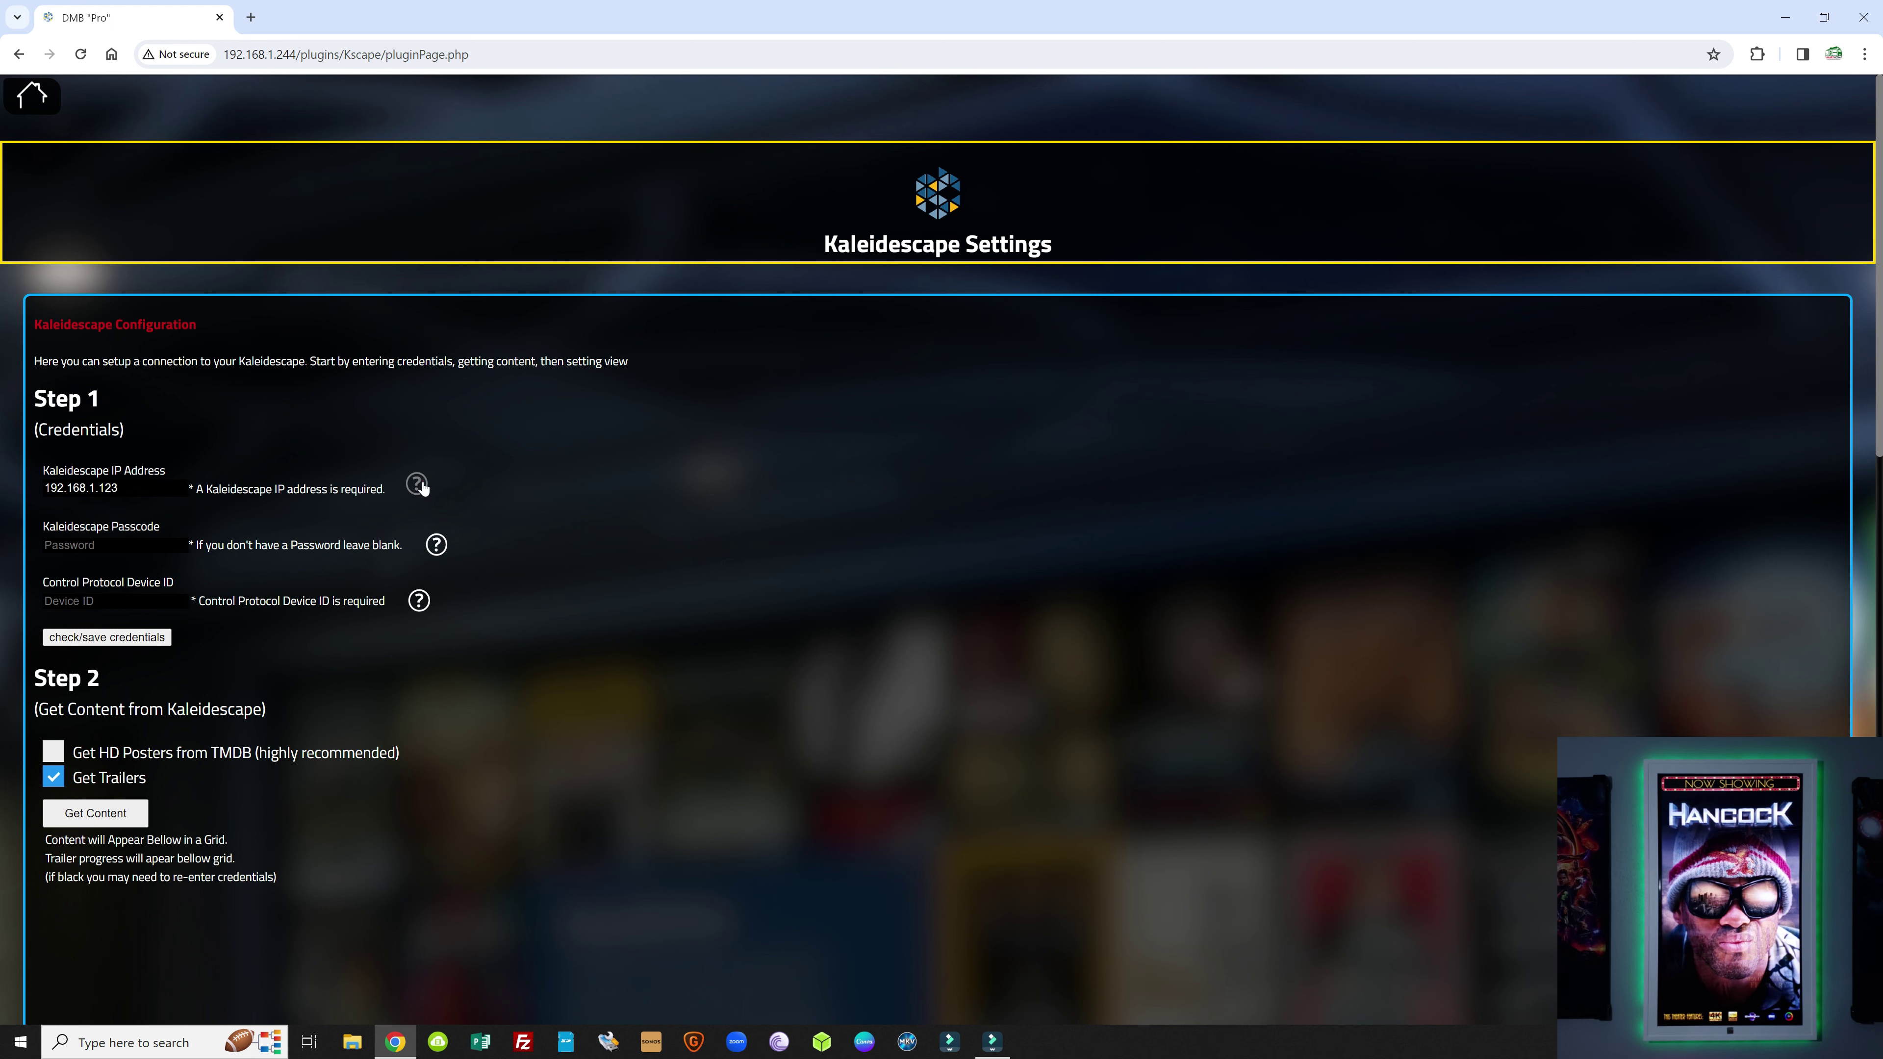
{"action": "mouse_move", "coordinate": [421, 485]}
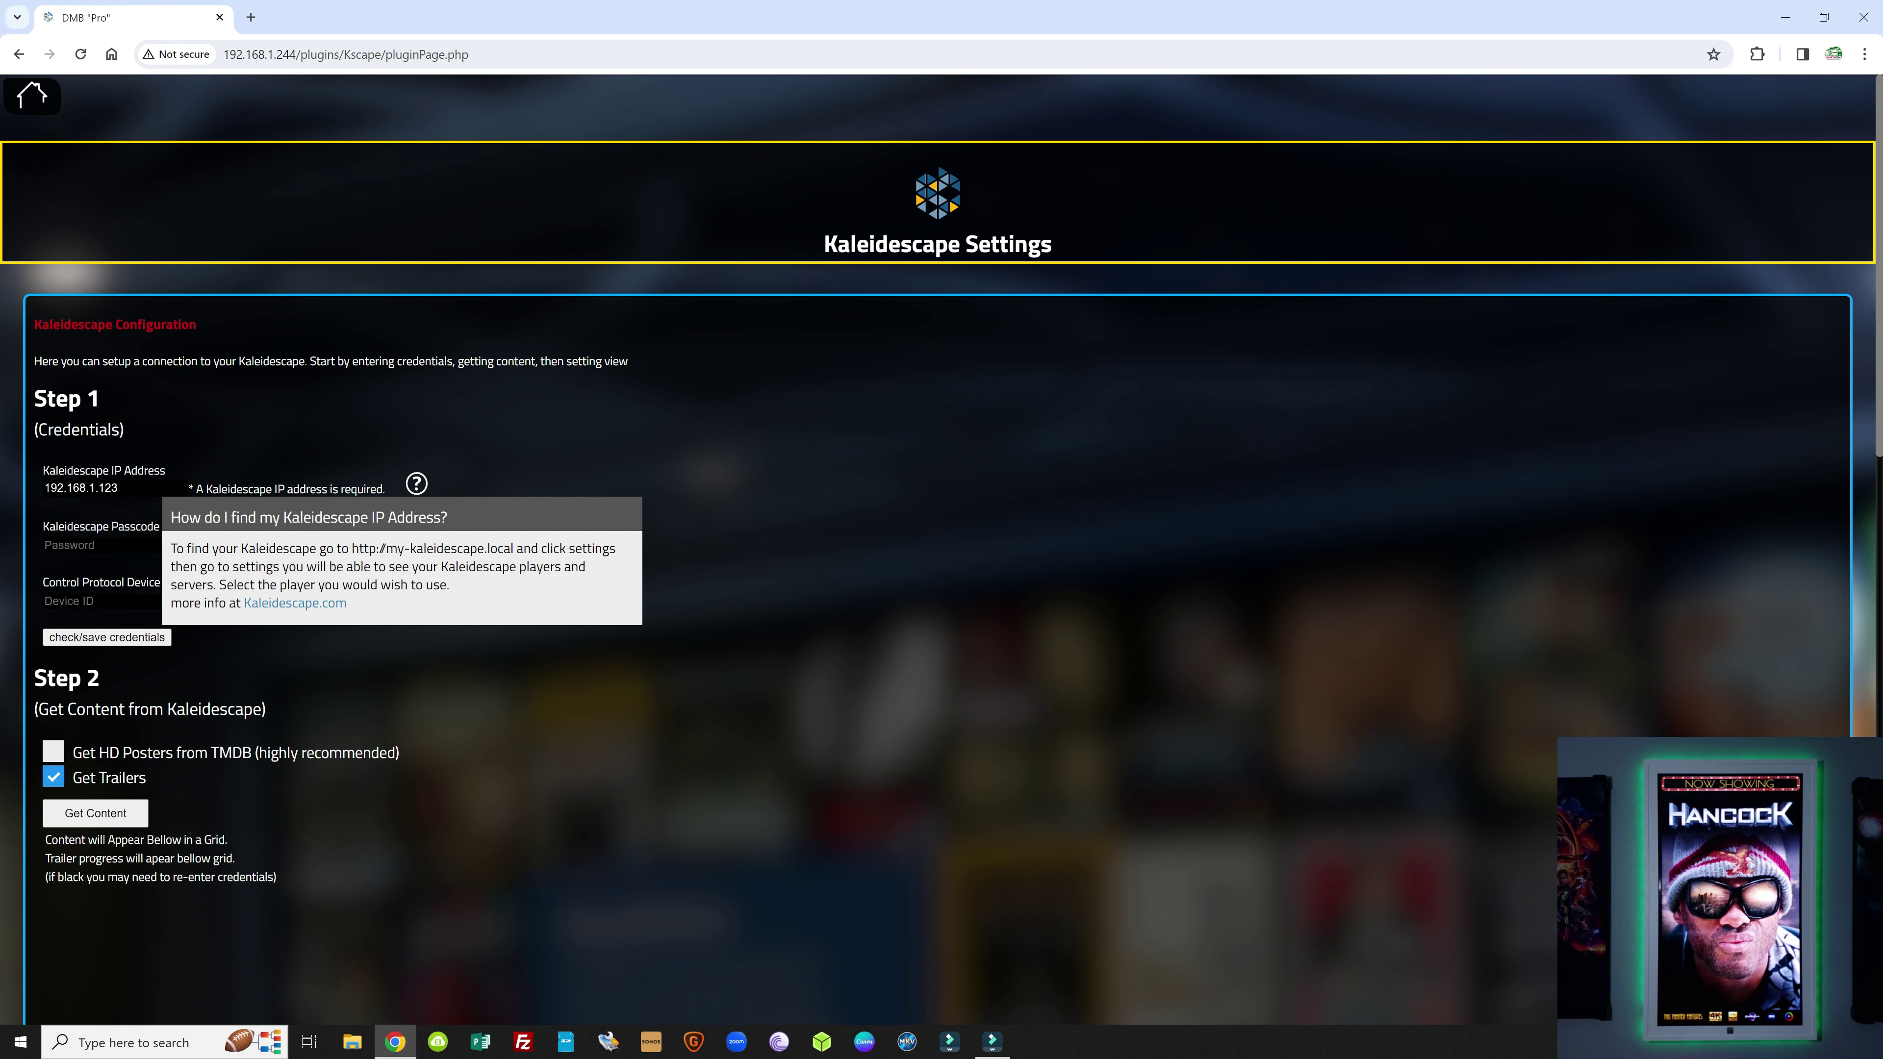
{"action": "left_click", "coordinate": [539, 469]}
{"action": "left_click", "coordinate": [416, 483]}
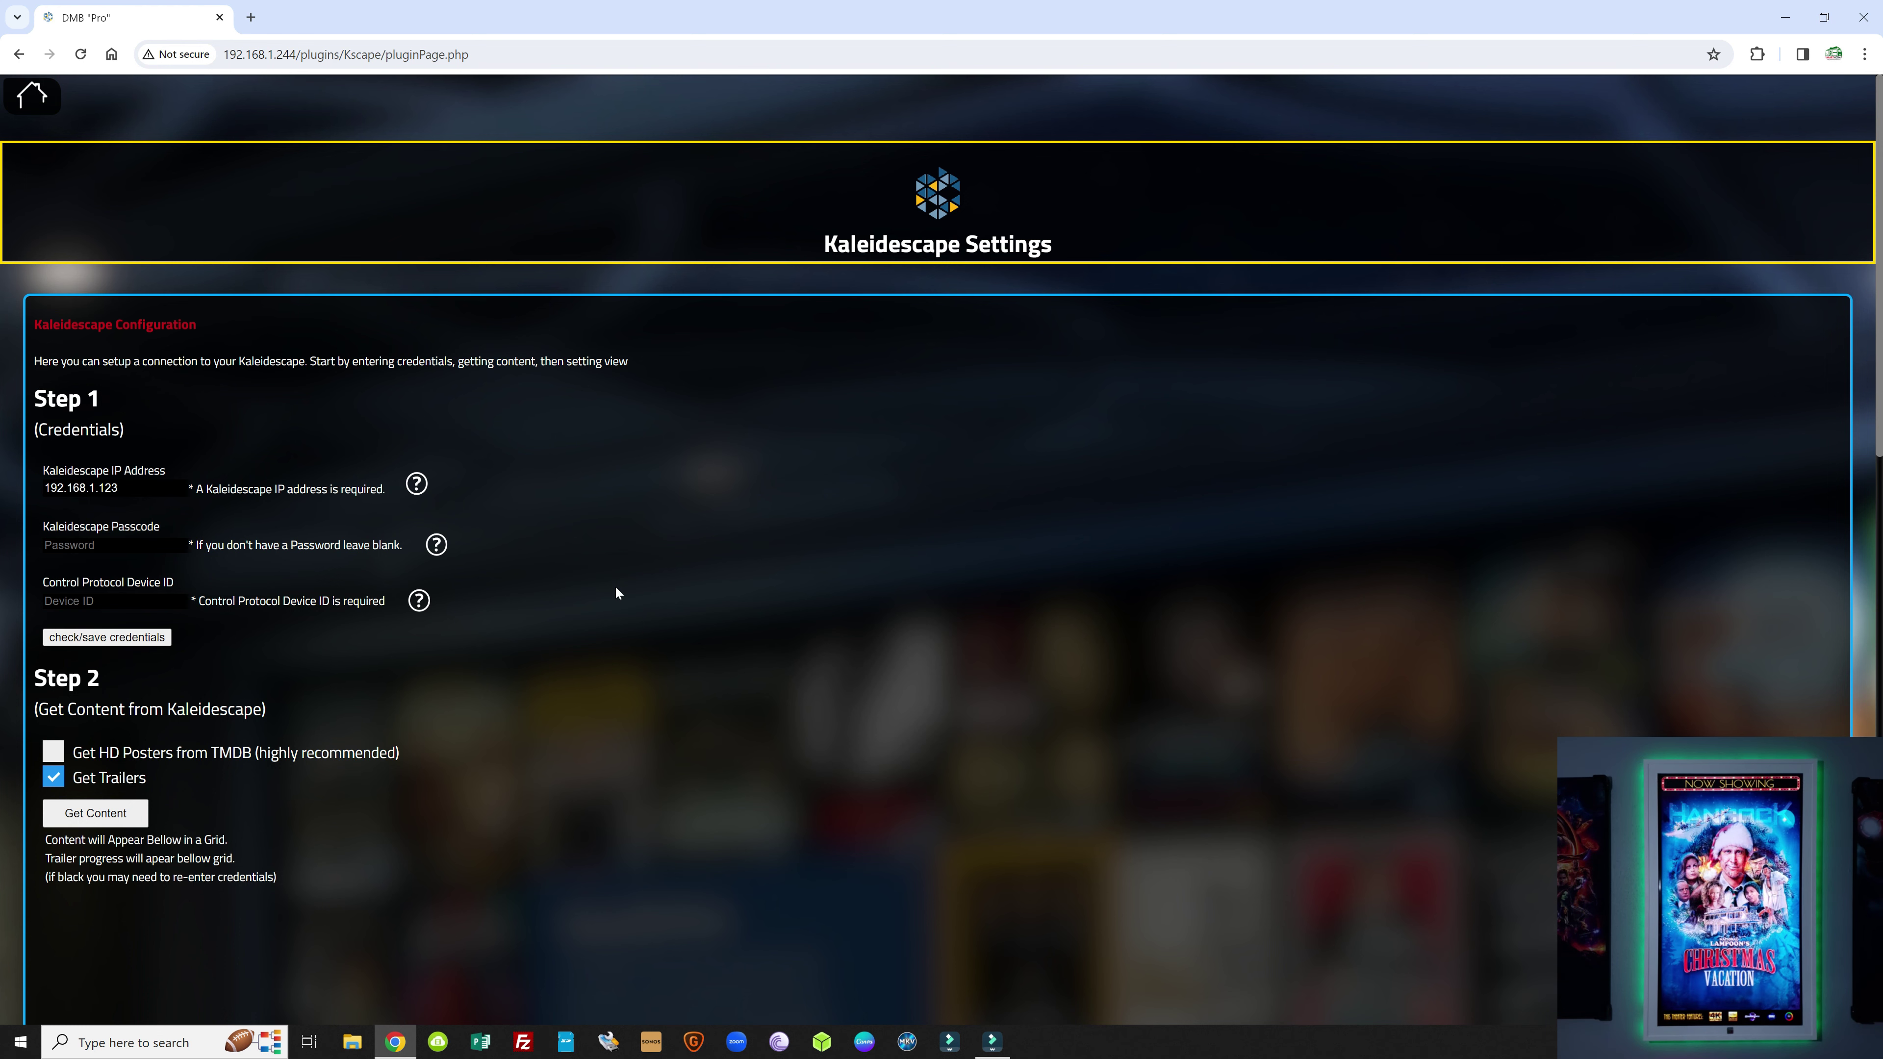
{"action": "scroll", "coordinate": [630, 582], "scroll_direction": "down", "scroll_amount": 3}
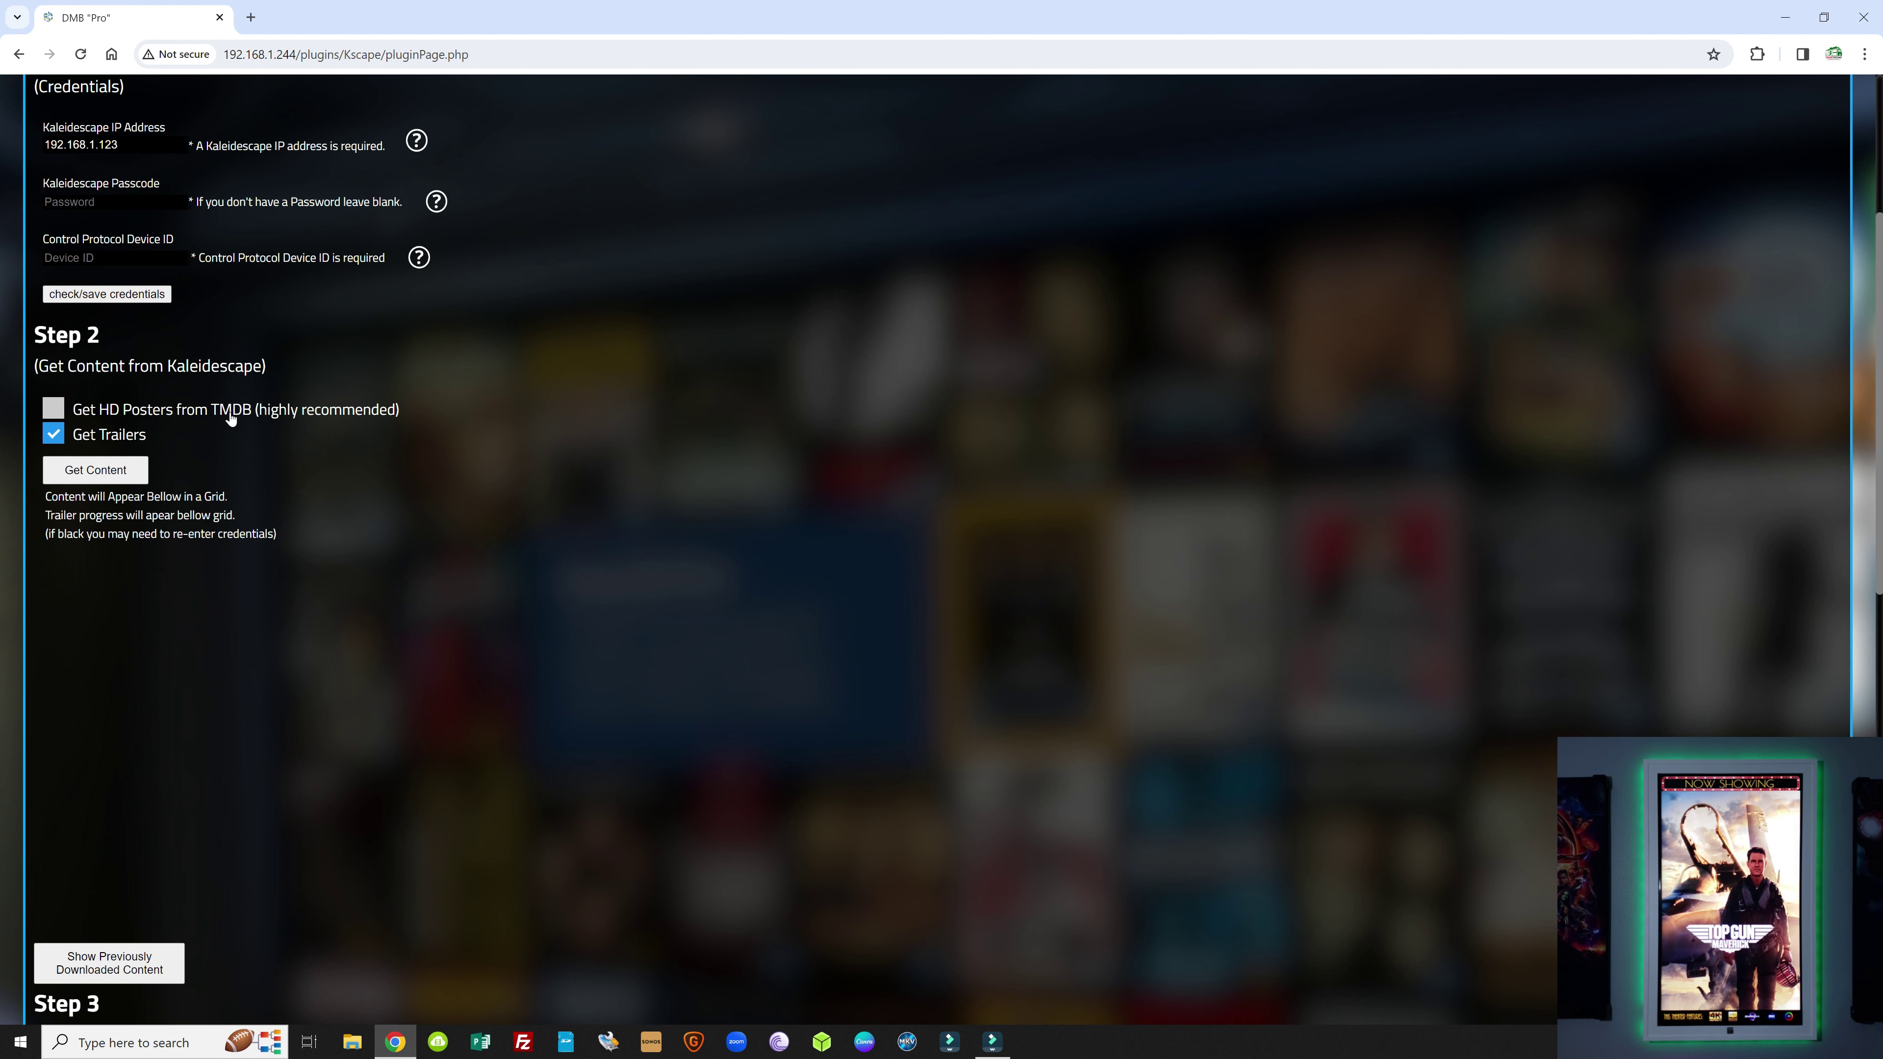
Step: Turn on getting HD posters from TMDB in Step 2 and clear the TMDB API key field
{"action": "left_click", "coordinate": [54, 408]}
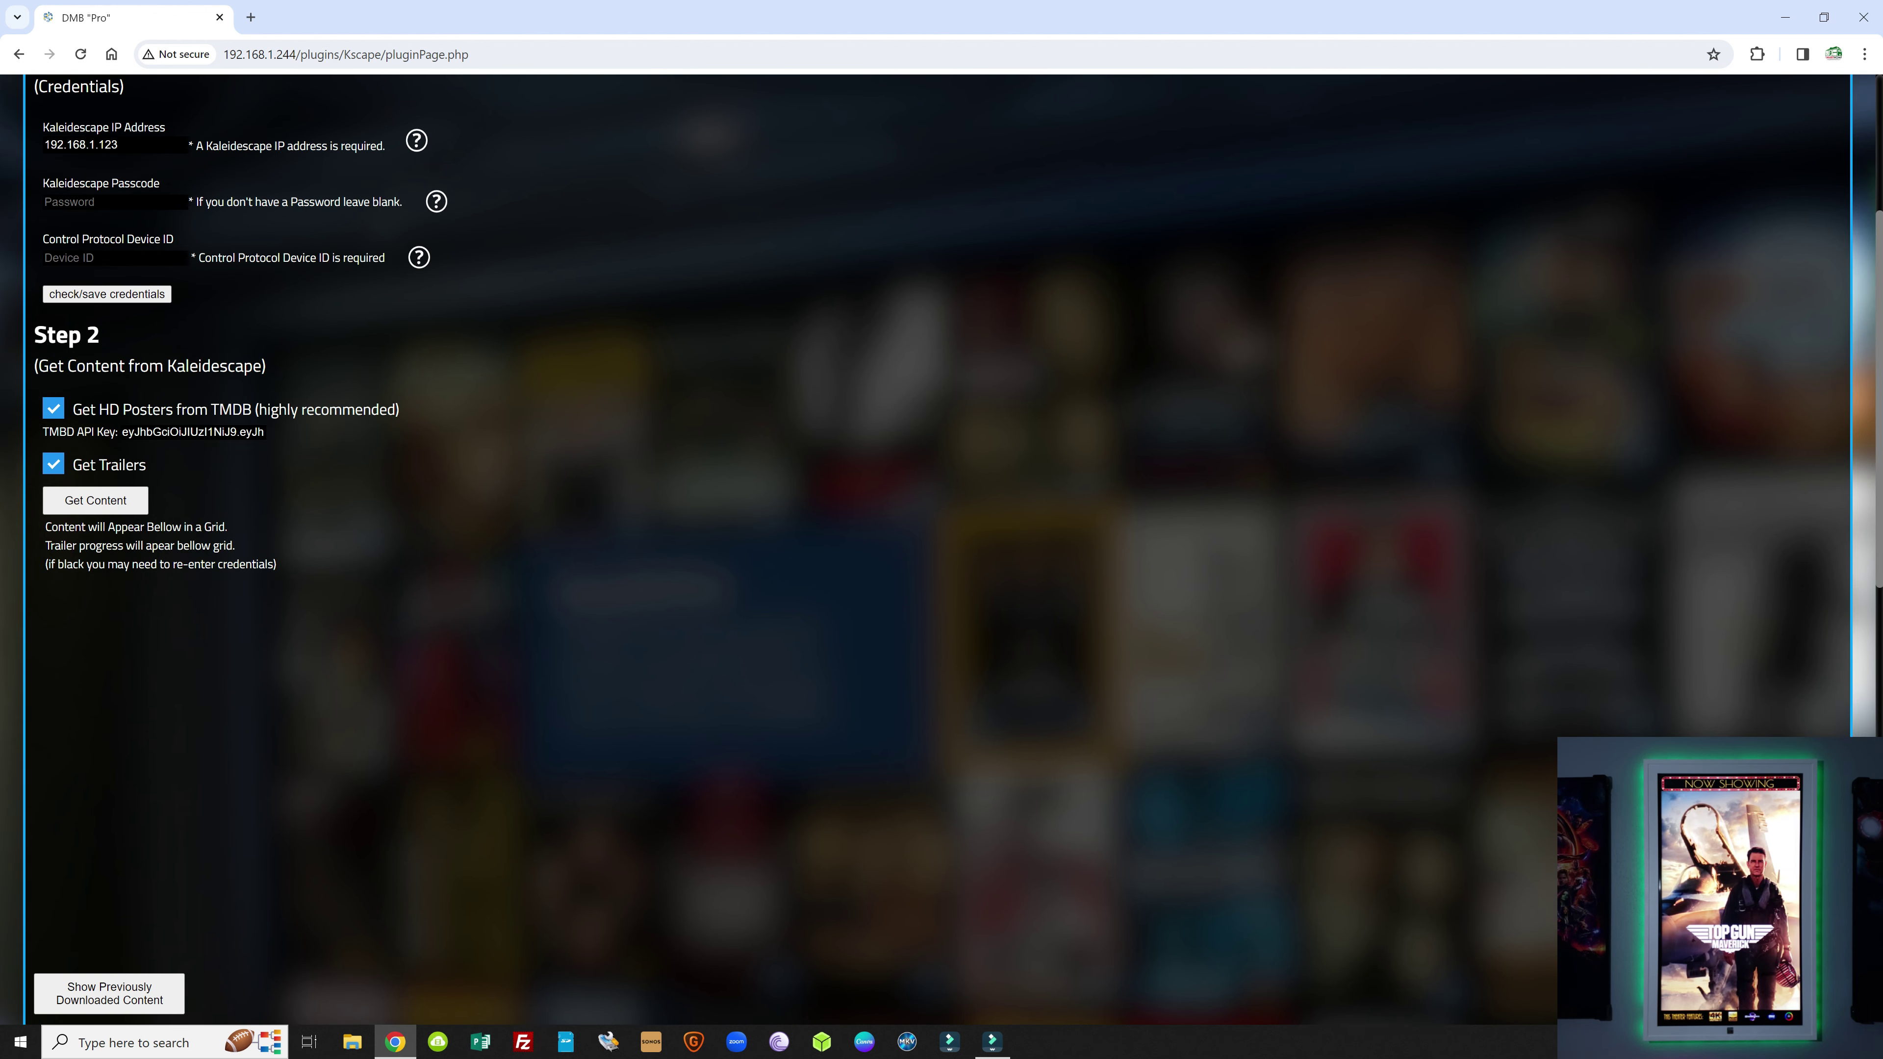
{"action": "left_click", "coordinate": [263, 432]}
{"action": "key", "text": "End"}
{"action": "key", "text": "Left"}
{"action": "key", "text": "Left"}
{"action": "key", "text": "Left"}
{"action": "key", "text": "Left"}
{"action": "key", "text": "Left"}
{"action": "key", "text": "Left"}
{"action": "key", "text": "Left"}
{"action": "key", "text": "Left"}
{"action": "key", "text": "Left"}
{"action": "key", "text": "Left"}
{"action": "key", "text": "Left"}
{"action": "key", "text": "Left"}
{"action": "key", "text": "Left"}
{"action": "key", "text": "Left"}
{"action": "key", "text": "Left"}
{"action": "key", "text": "Left"}
{"action": "key", "text": "Left"}
{"action": "key", "text": "Left"}
{"action": "key", "text": "Left"}
{"action": "key", "text": "Left"}
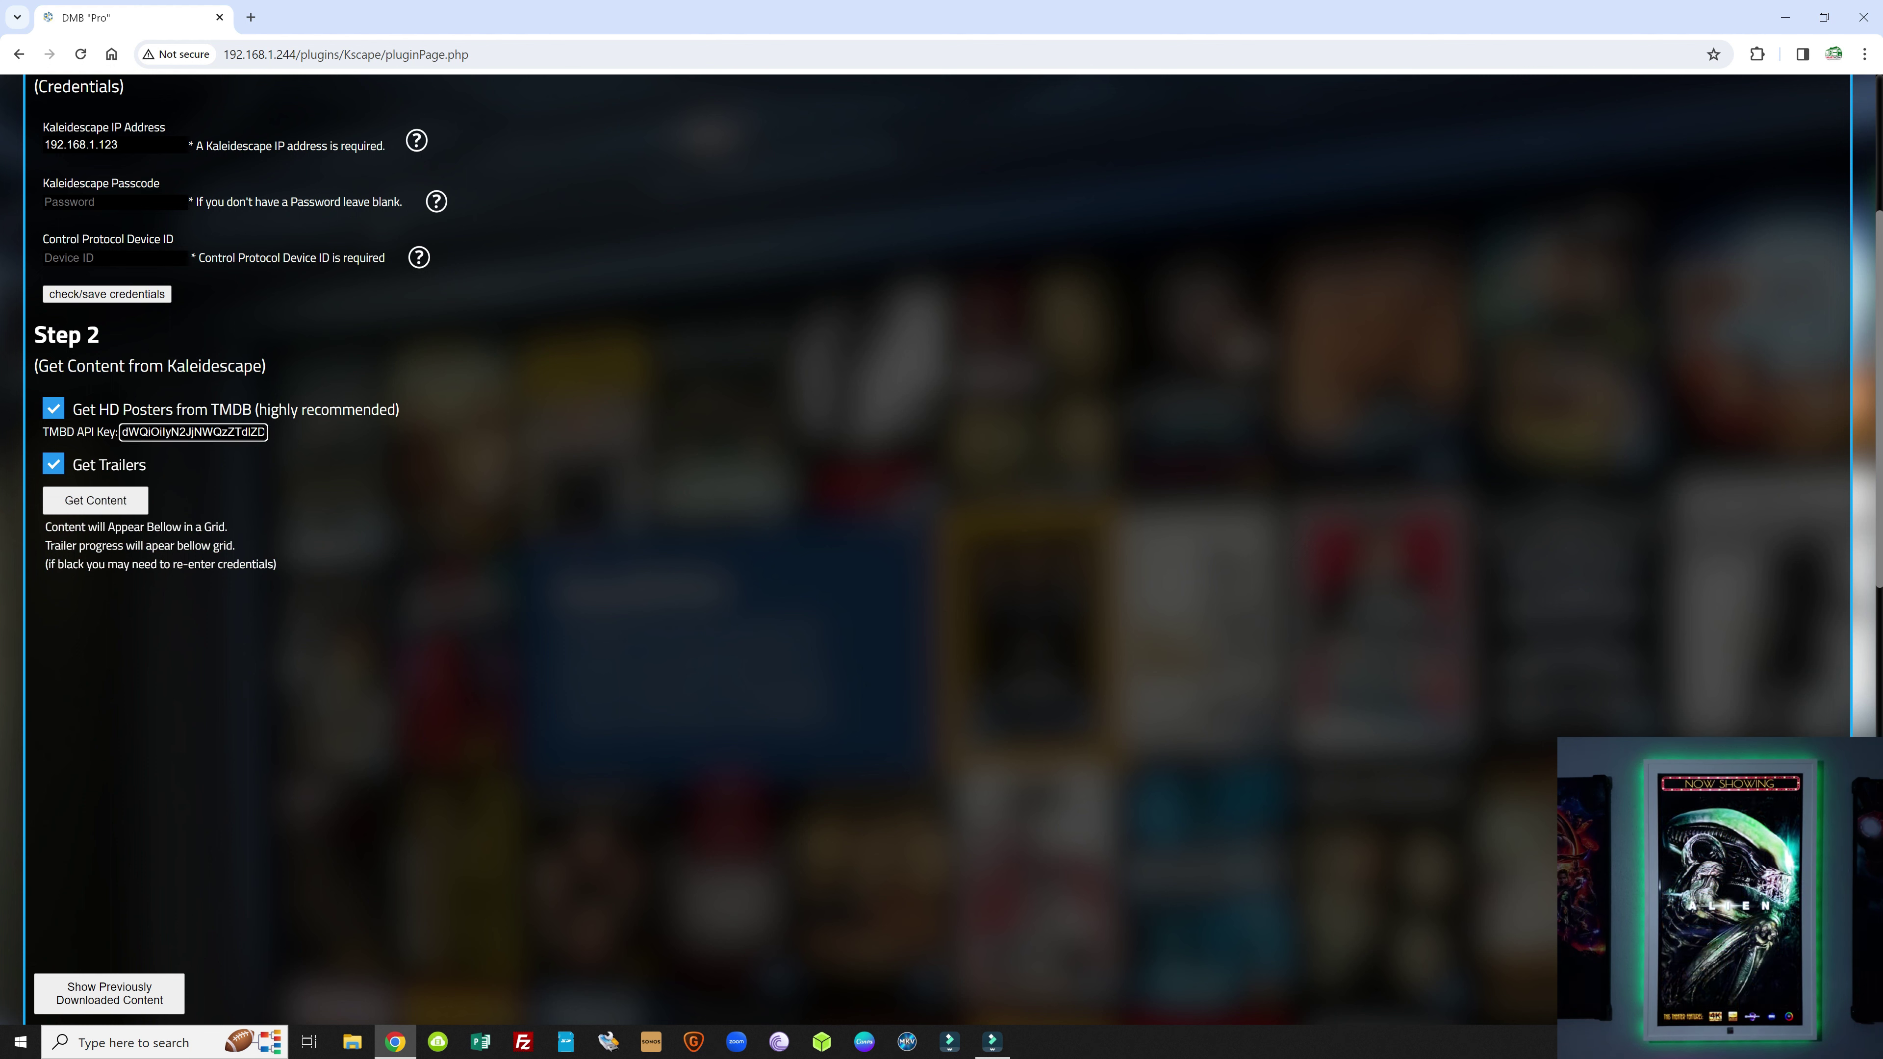
{"action": "key", "text": "ctrl+a"}
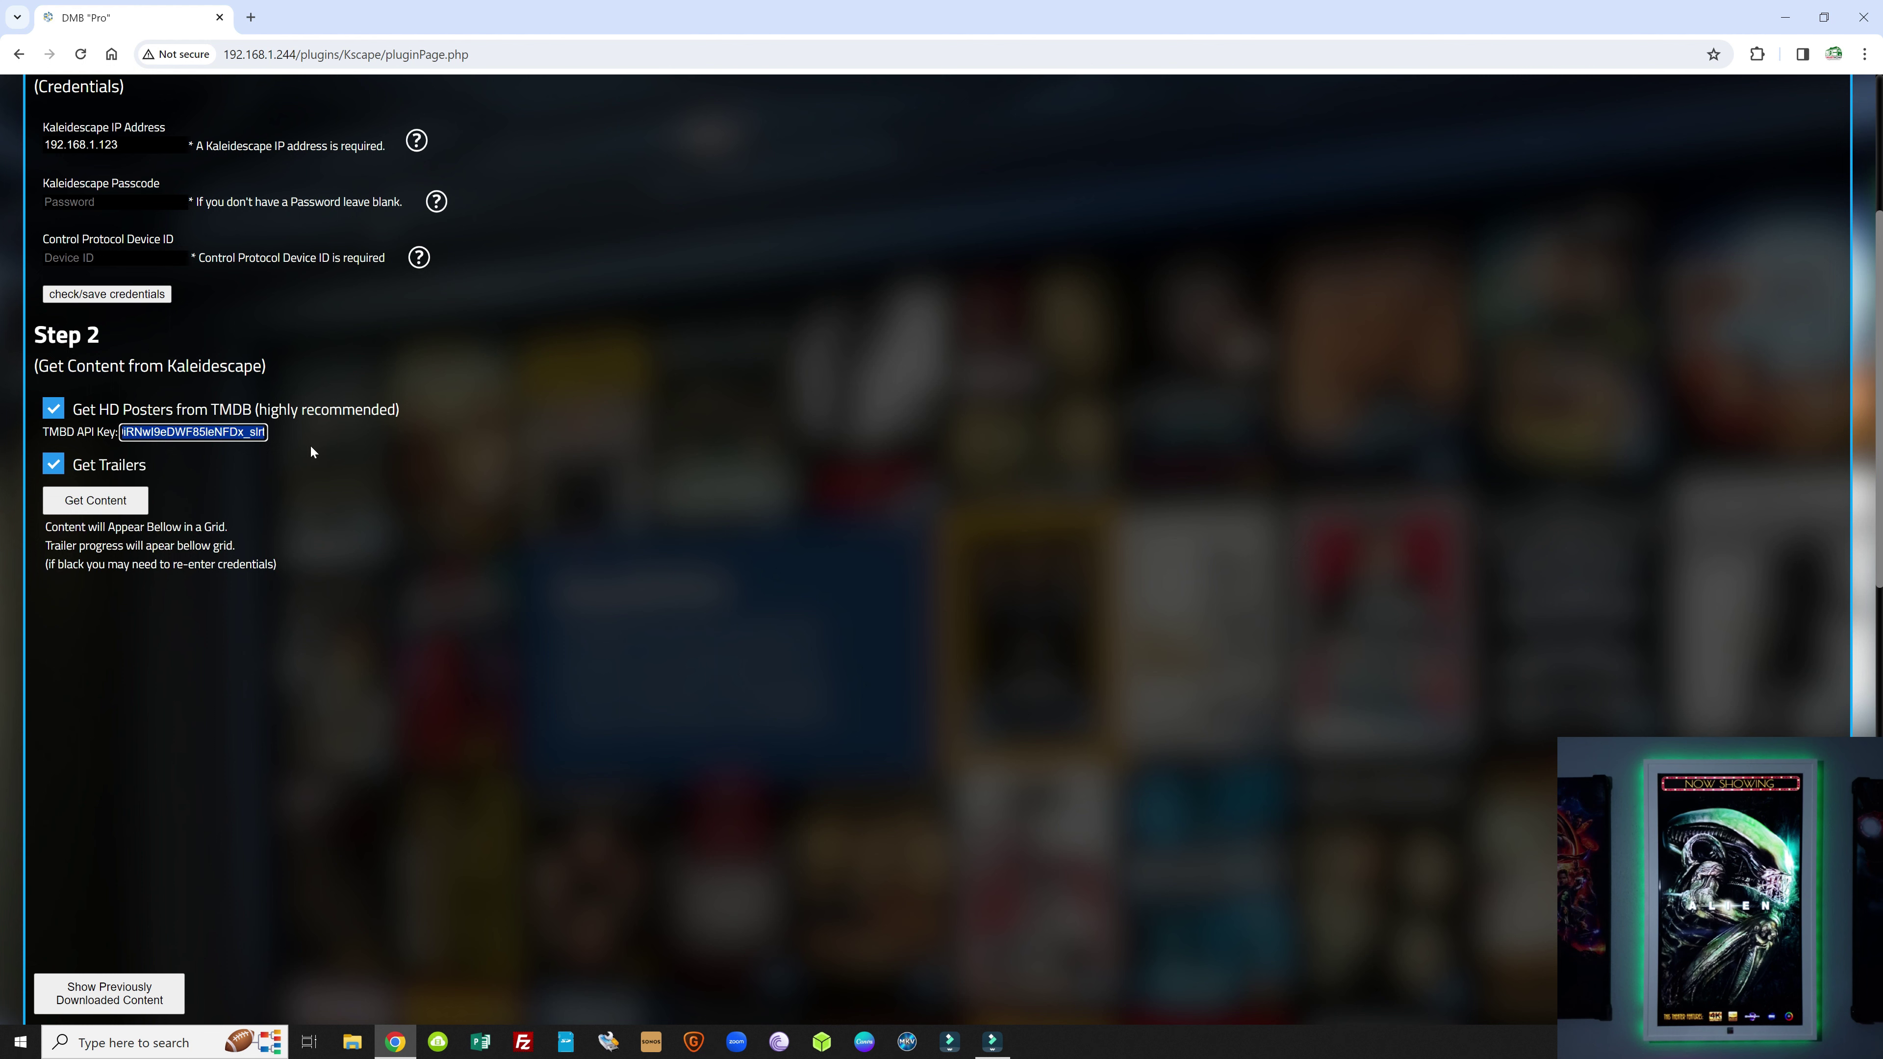
{"action": "type", "text": "do"}
{"action": "key", "text": "BackSpace"}
{"action": "key", "text": "BackSpace"}
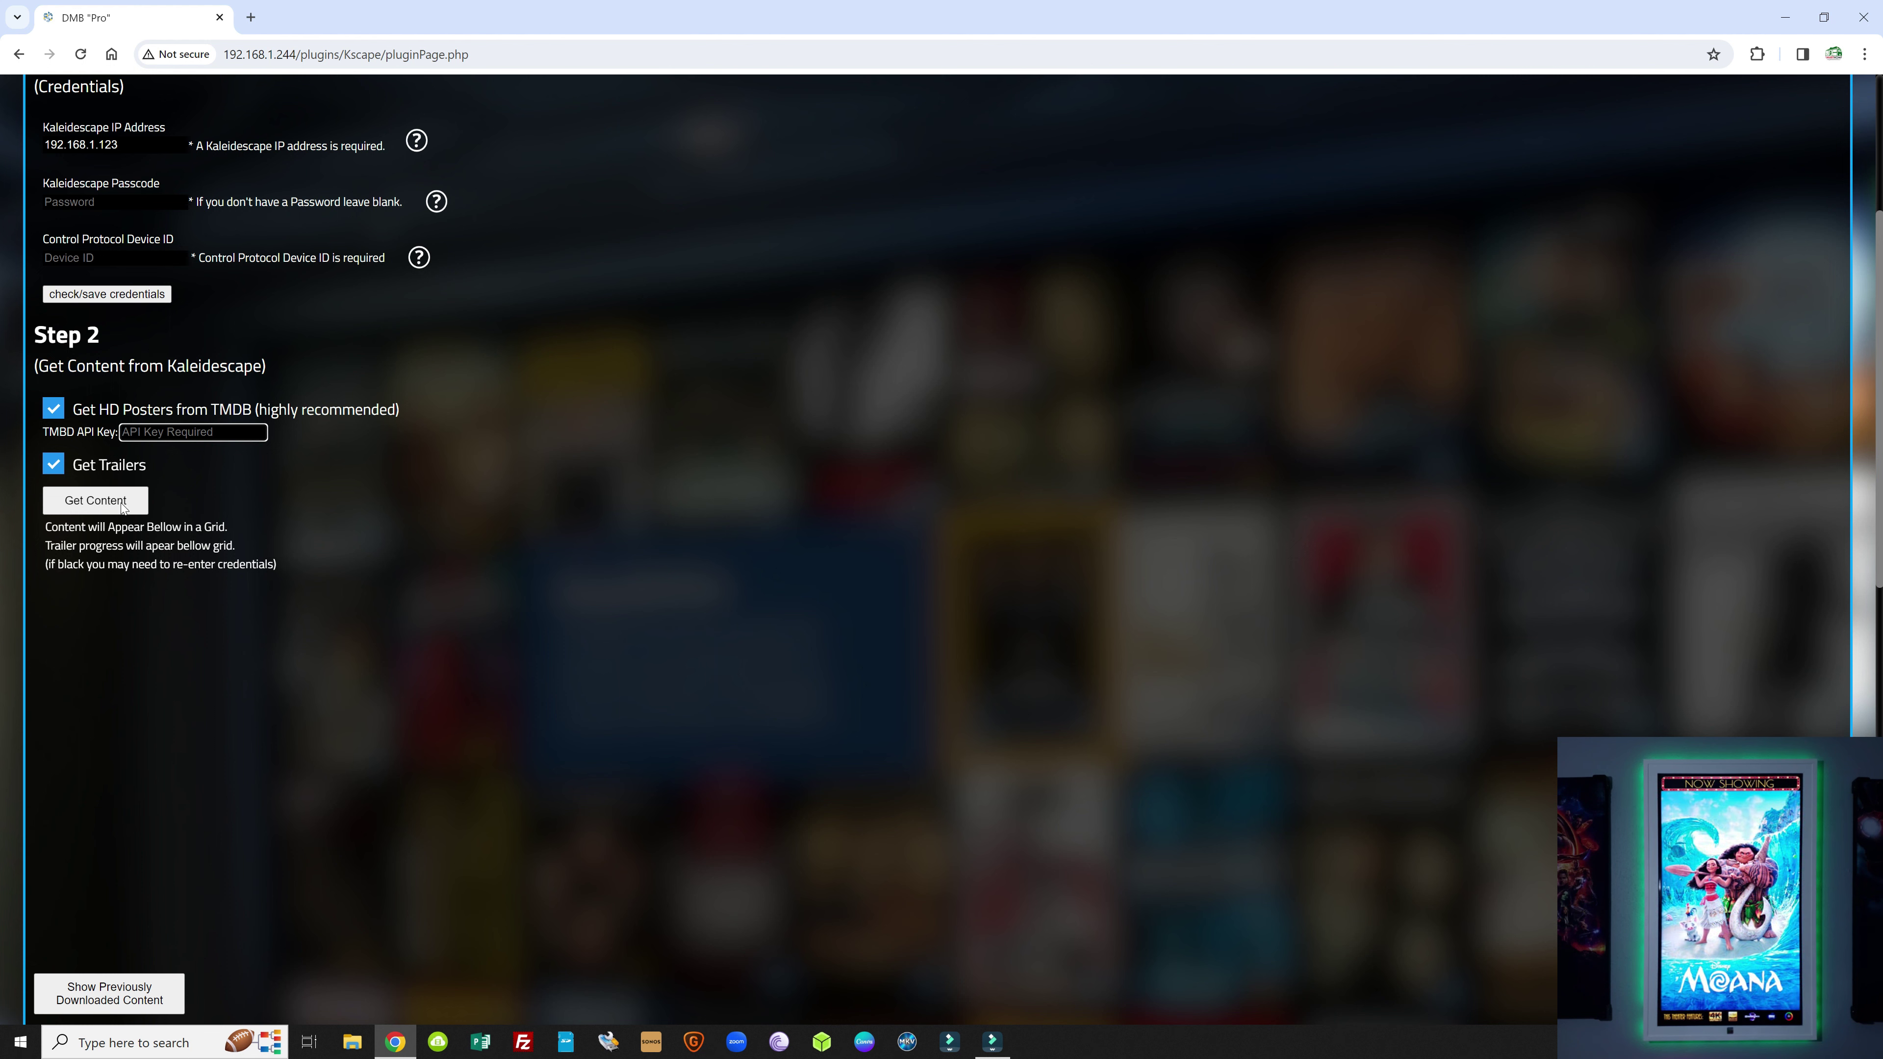
Step: Look through the Kaleidescape content, view mode and banner sections, and return to the home page
{"action": "scroll", "coordinate": [302, 488], "scroll_direction": "down", "scroll_amount": 4}
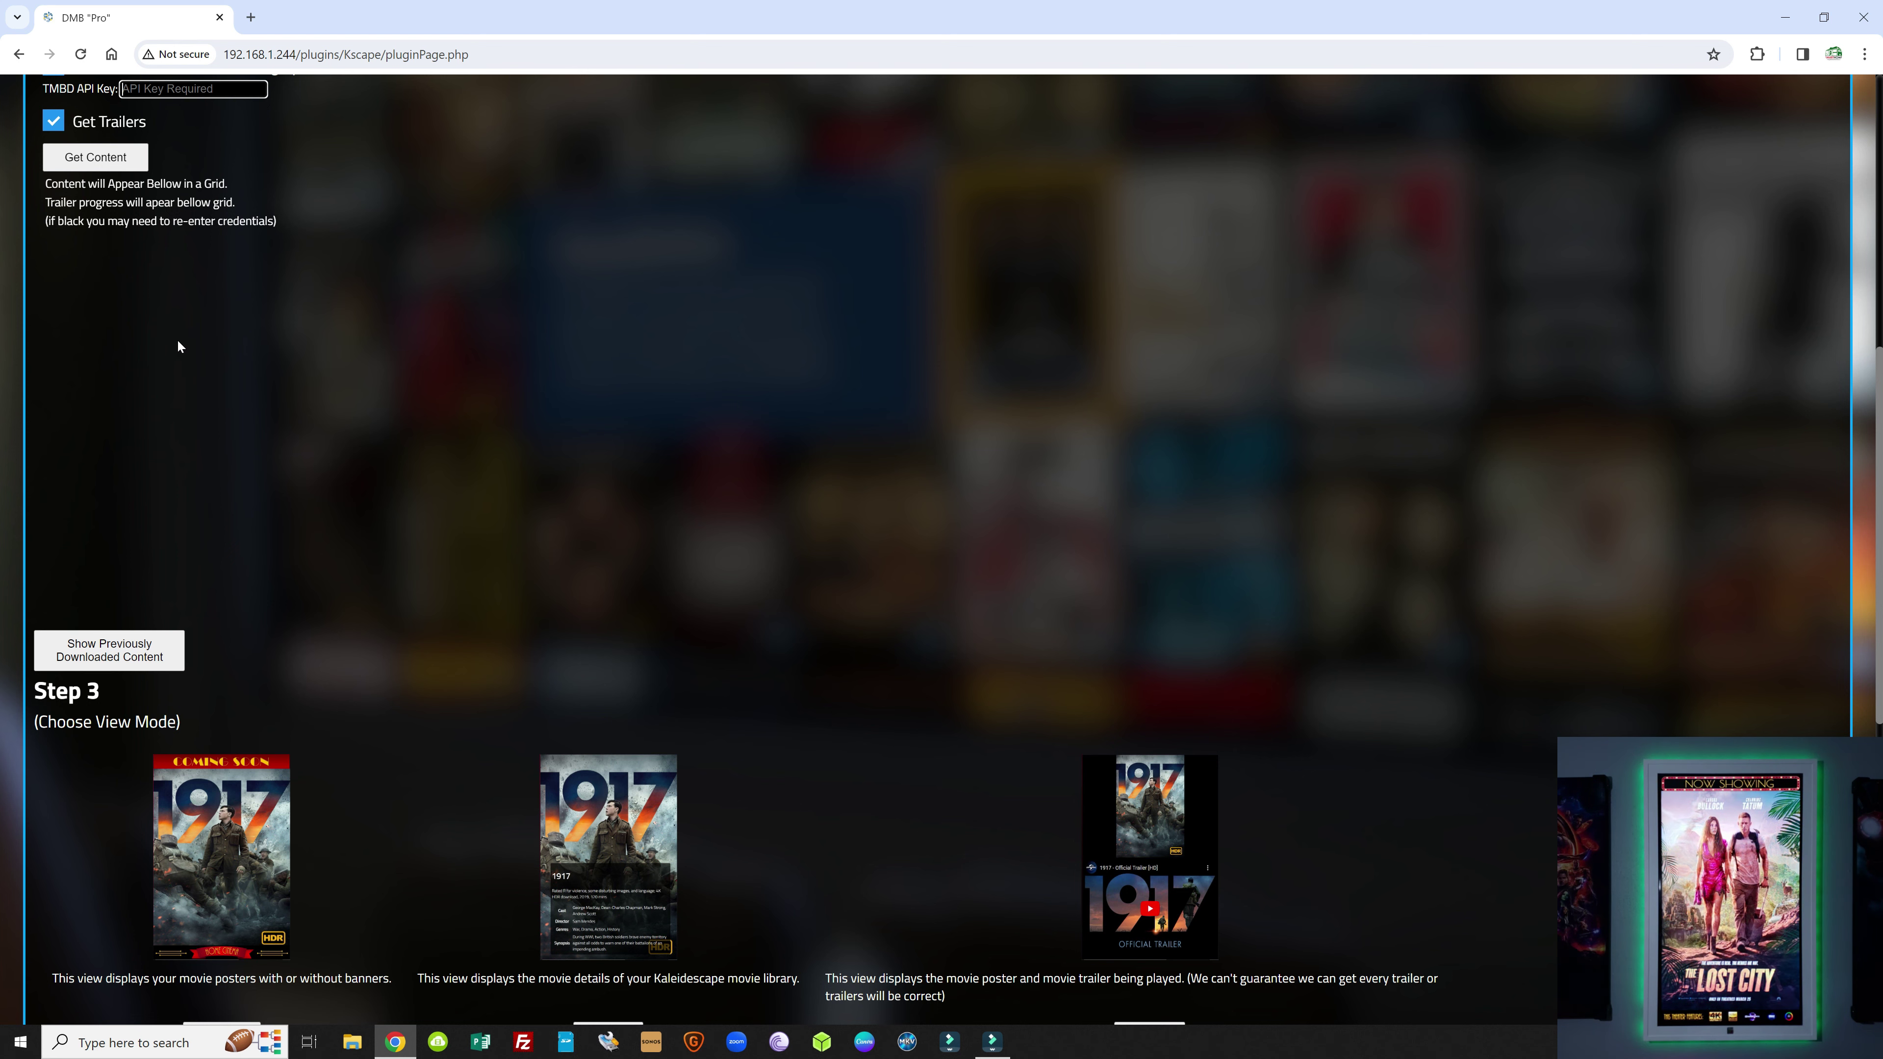
{"action": "scroll", "coordinate": [176, 338], "scroll_direction": "down", "scroll_amount": 3}
{"action": "scroll", "coordinate": [182, 318], "scroll_direction": "up", "scroll_amount": 3}
{"action": "left_click", "coordinate": [219, 448]}
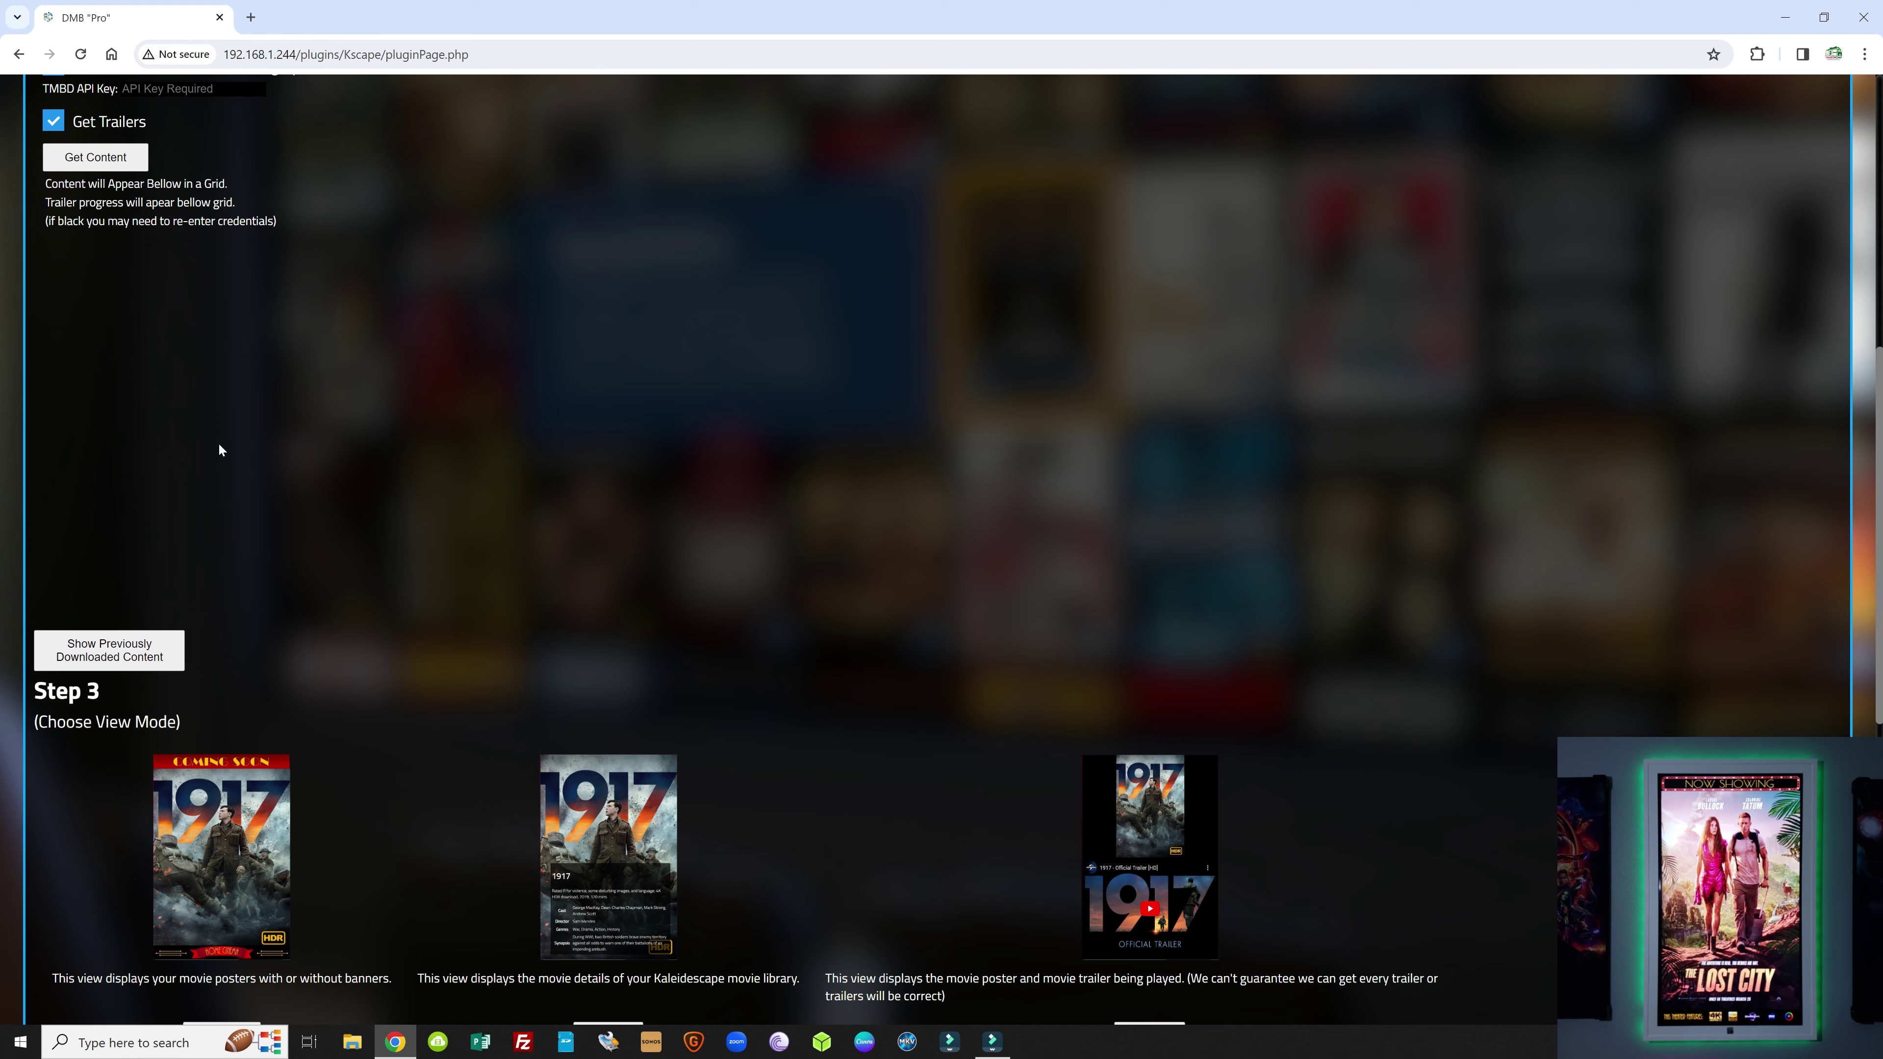
{"action": "scroll", "coordinate": [1170, 420], "scroll_direction": "down", "scroll_amount": 5}
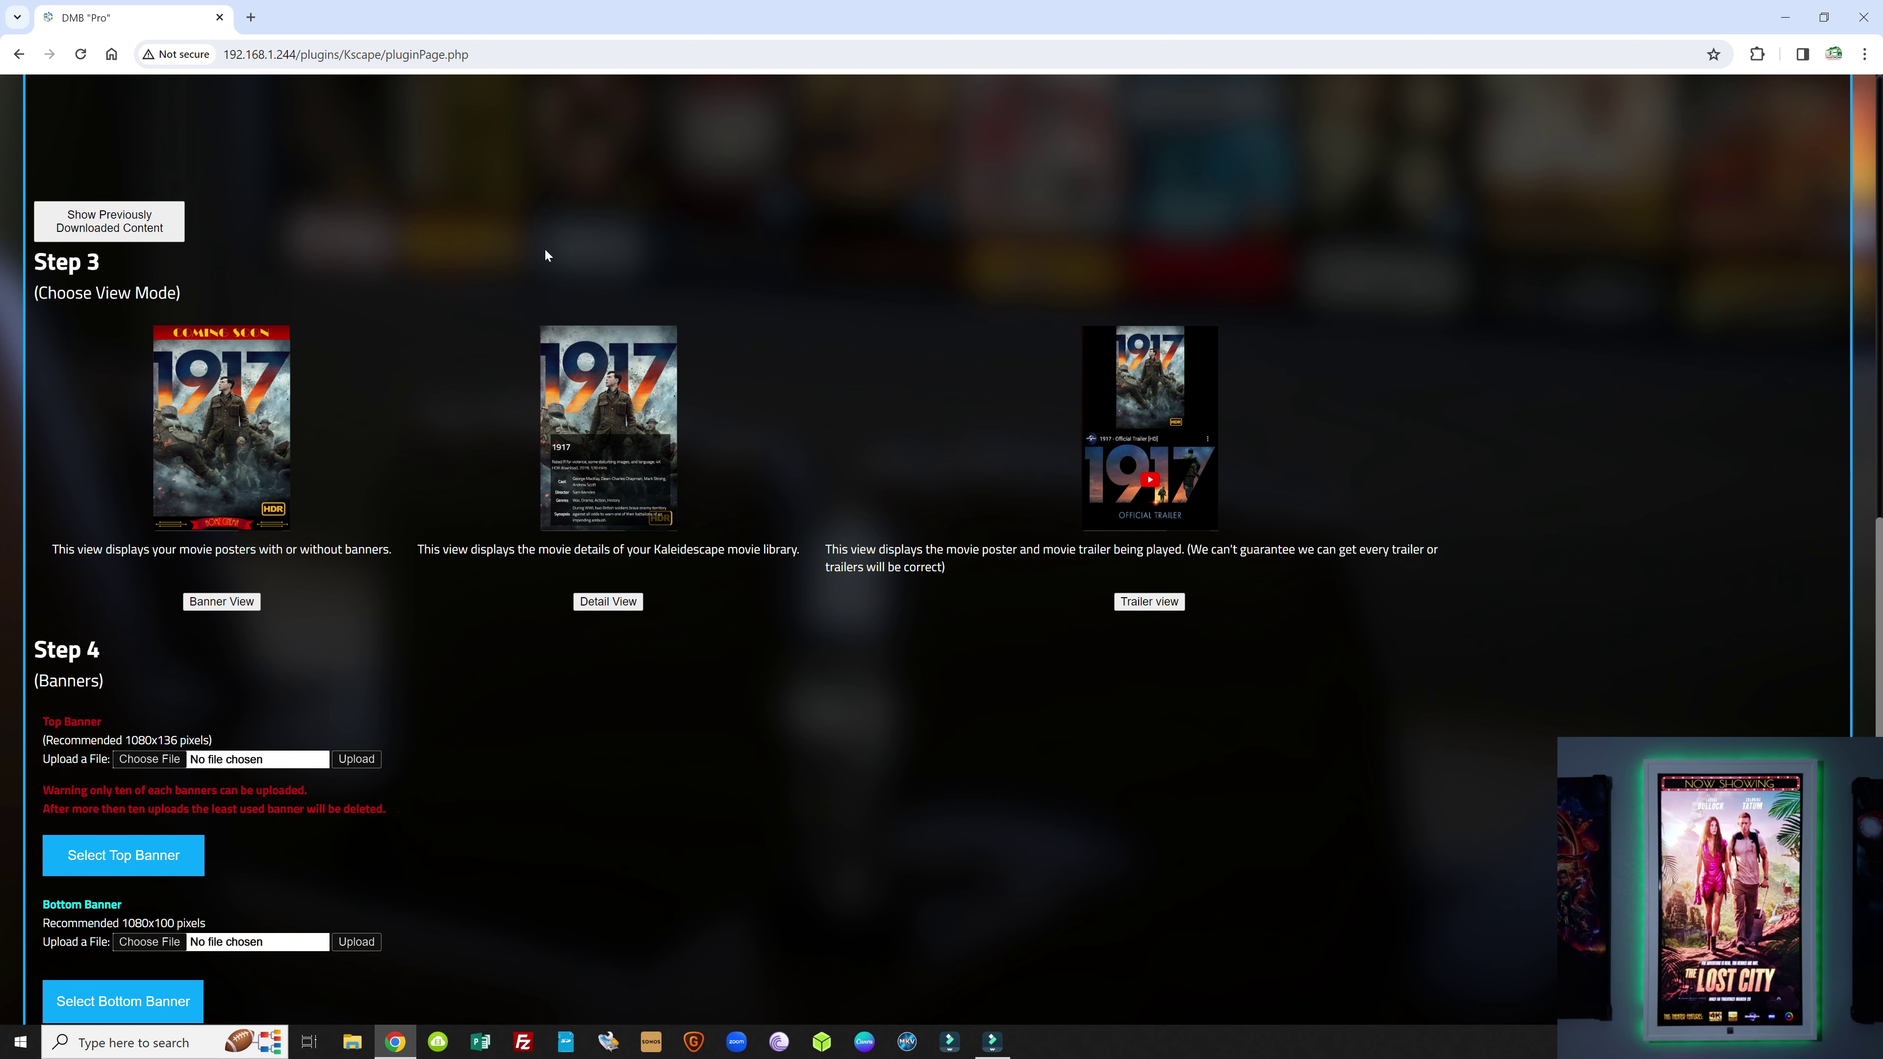
{"action": "scroll", "coordinate": [148, 163], "scroll_direction": "up", "scroll_amount": 10}
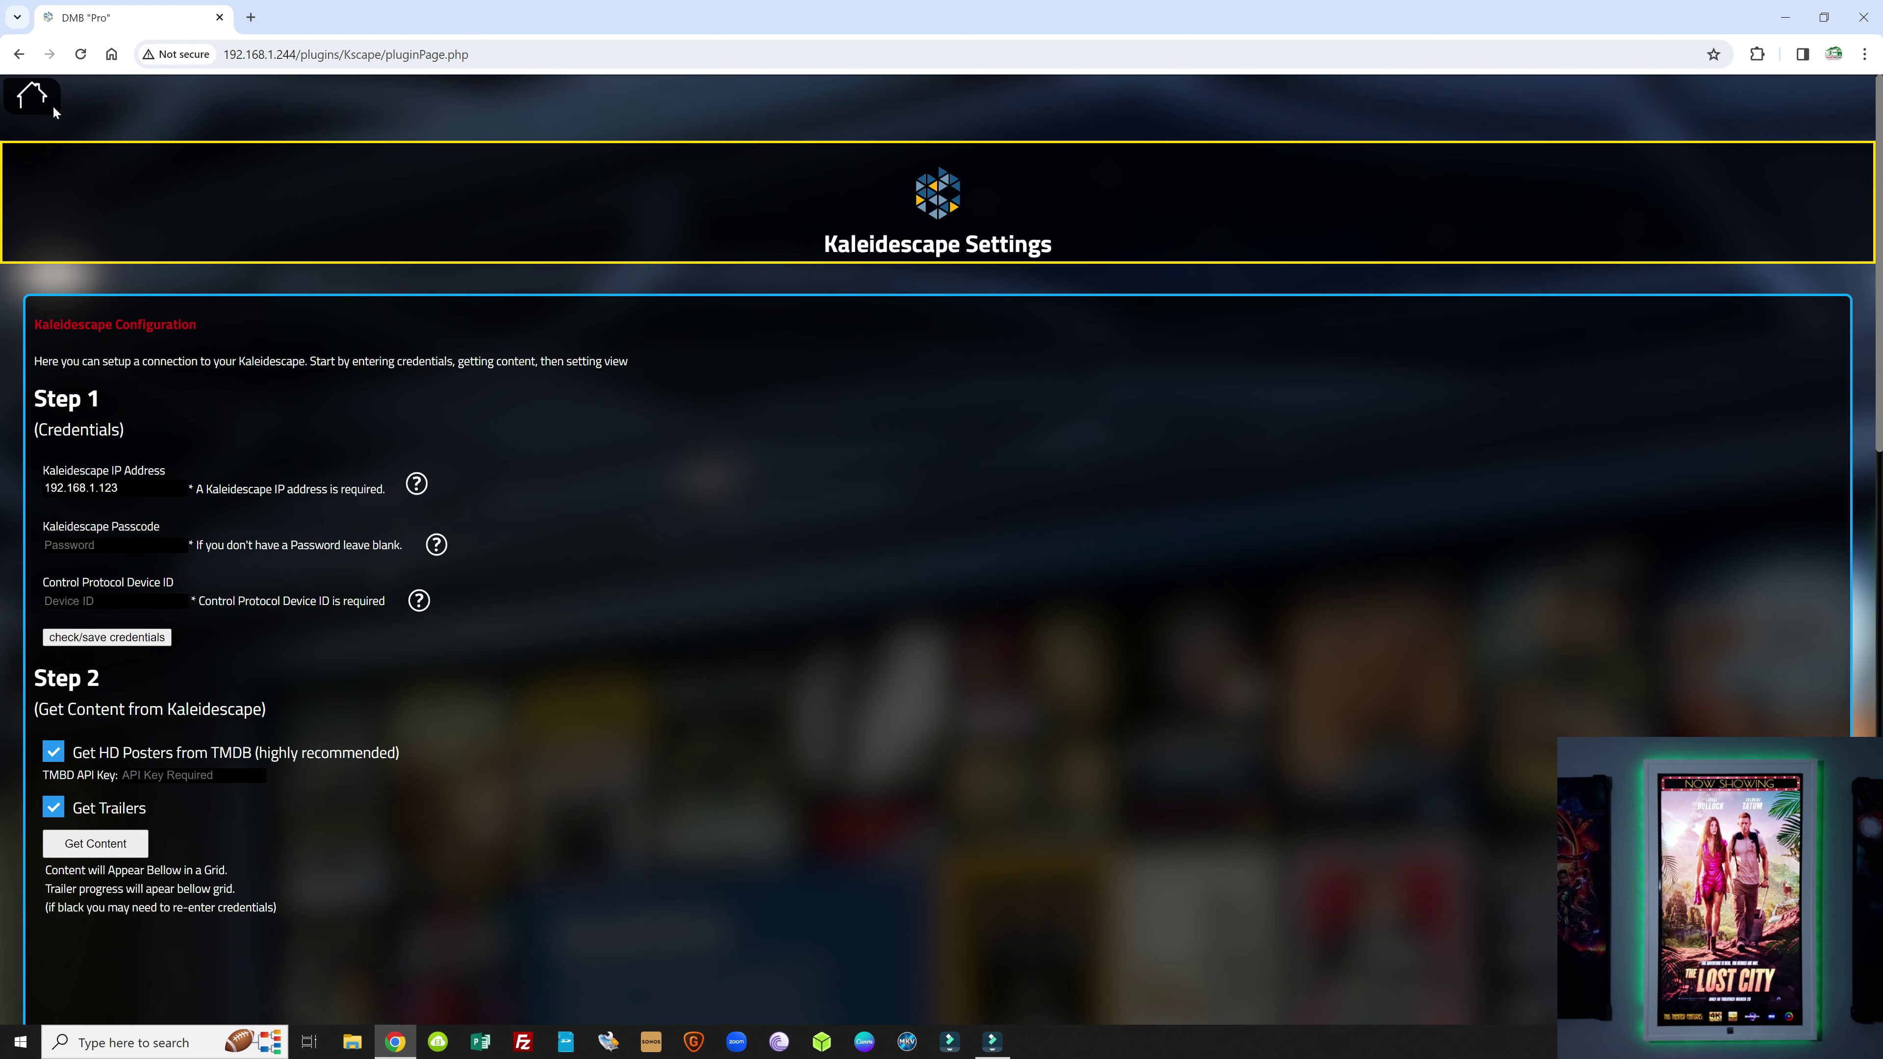
{"action": "left_click", "coordinate": [45, 95]}
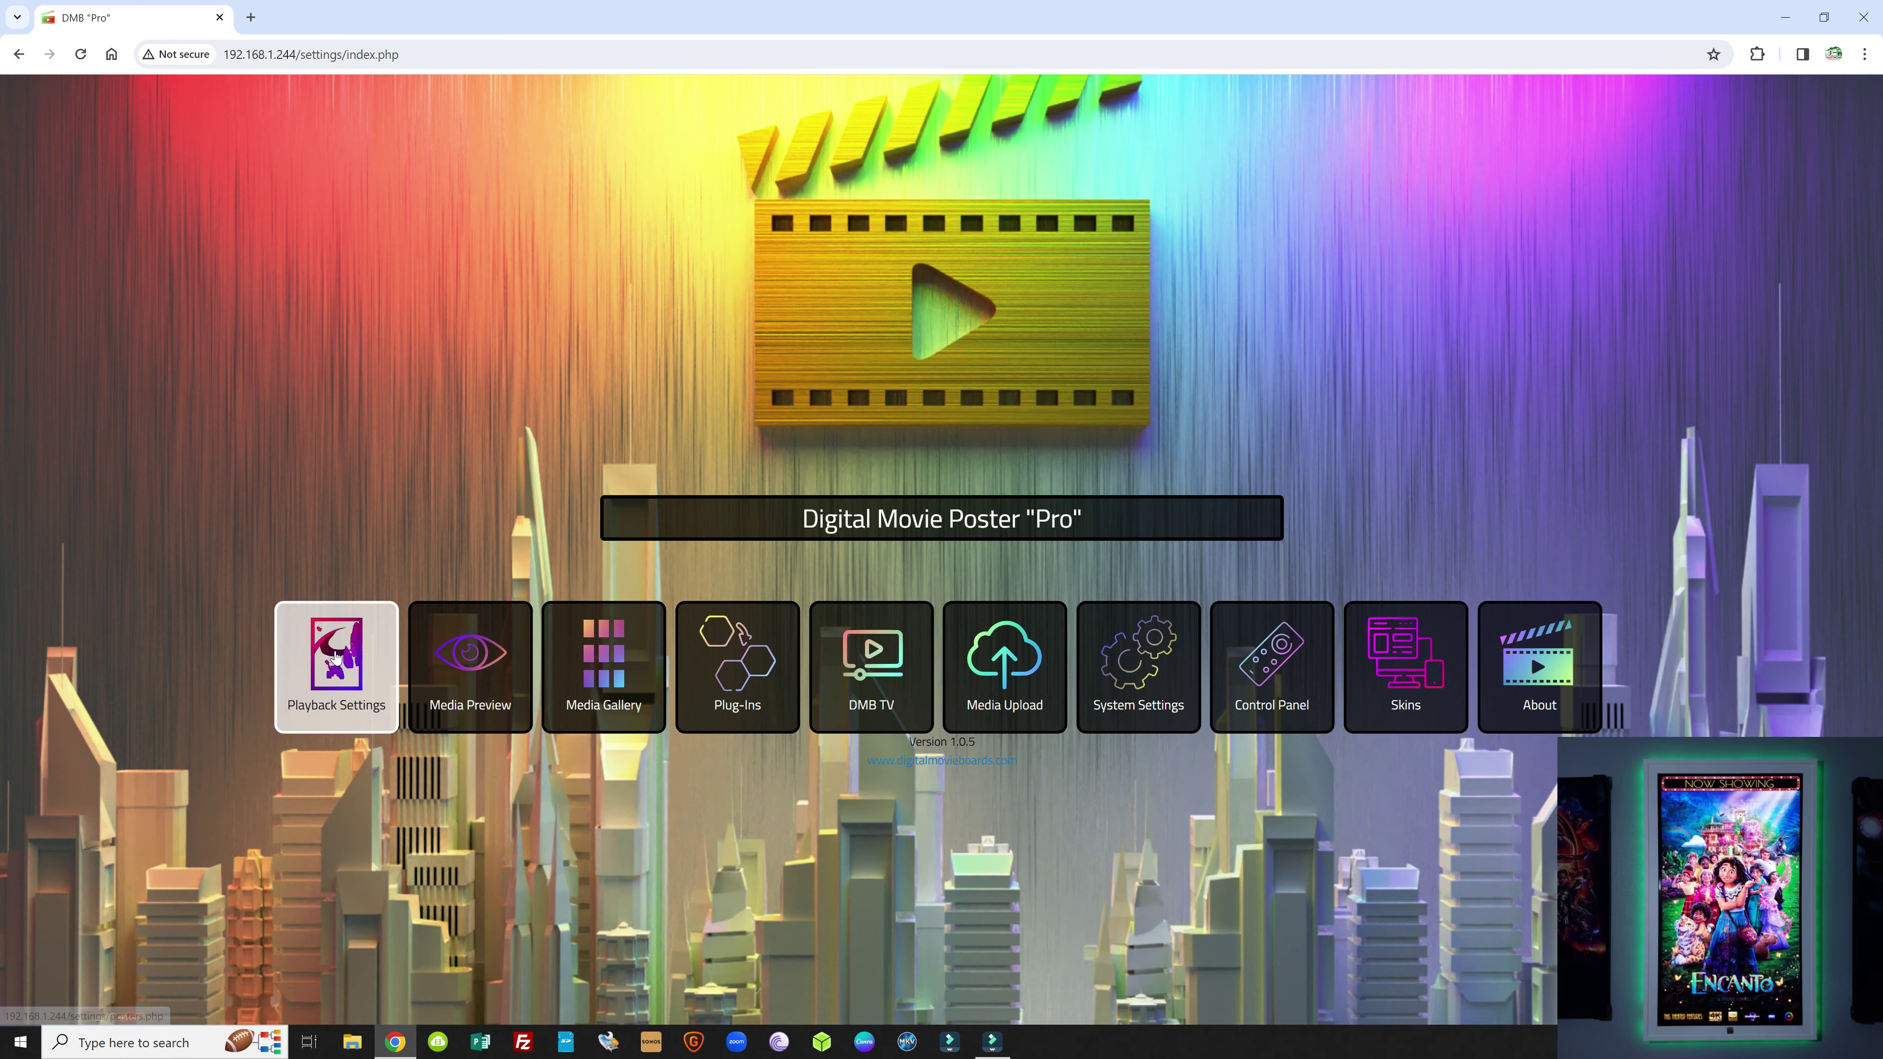
Step: Open the Playback Settings, review the poster playback controls and display view choices, and return to the home page
{"action": "left_click", "coordinate": [337, 660]}
{"action": "scroll", "coordinate": [462, 511], "scroll_direction": "down", "scroll_amount": 5}
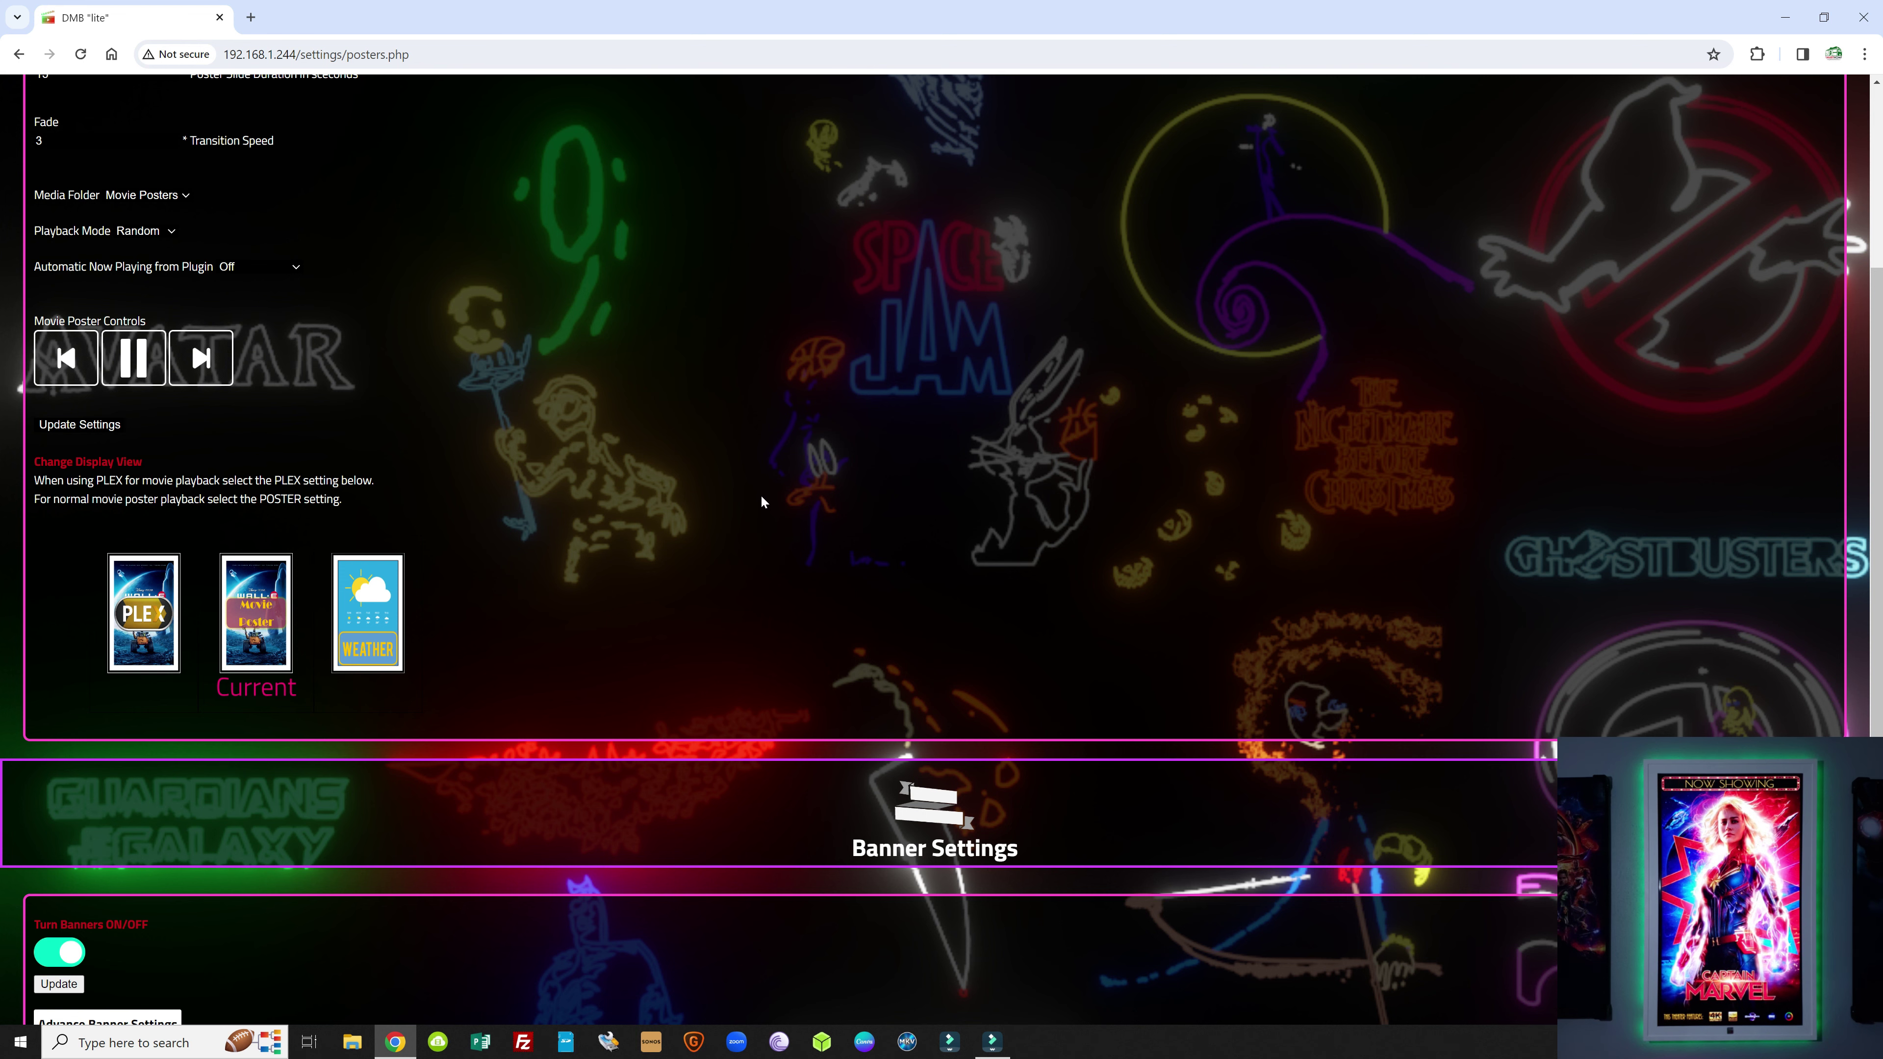
{"action": "scroll", "coordinate": [167, 178], "scroll_direction": "up", "scroll_amount": 5}
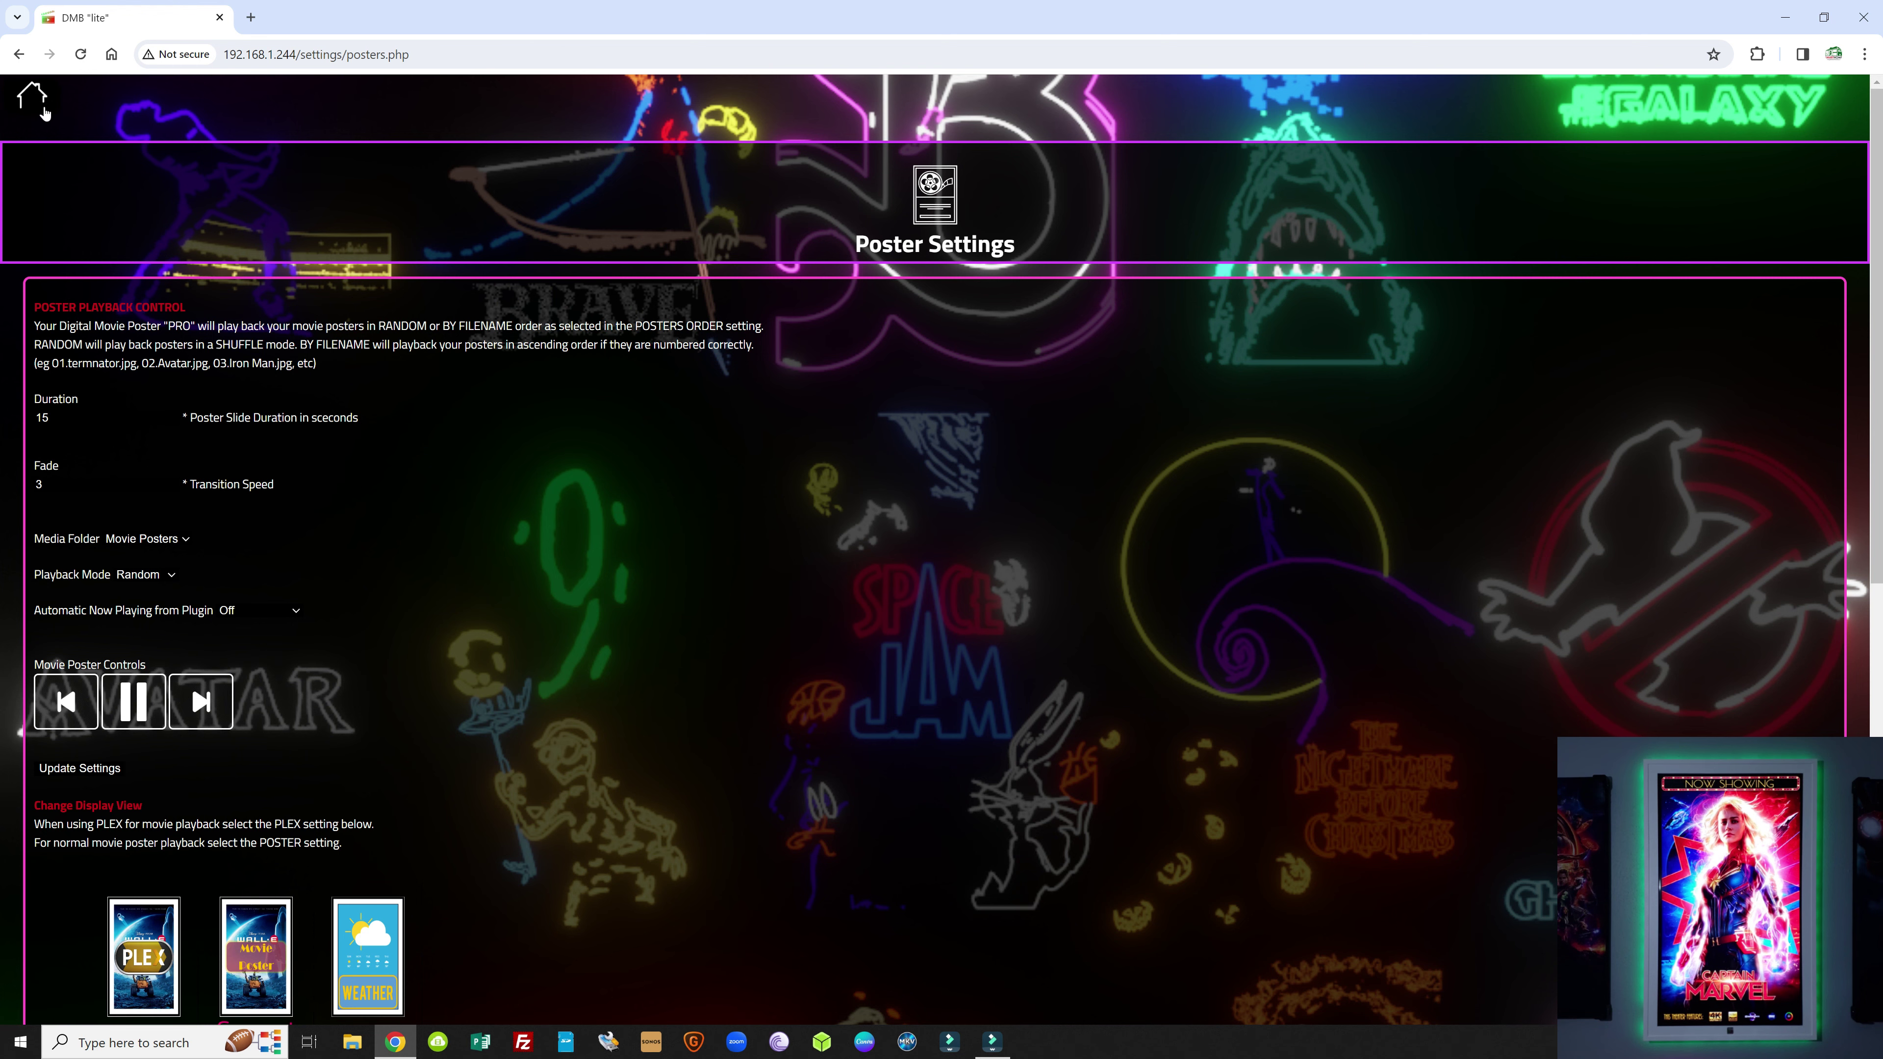
{"action": "left_click", "coordinate": [32, 94]}
Step: Reopen the Kaleidescape plug-in's settings and review the Banner, Detail and Trailer view modes and the banner section
{"action": "left_click", "coordinate": [735, 657]}
{"action": "left_click", "coordinate": [937, 602]}
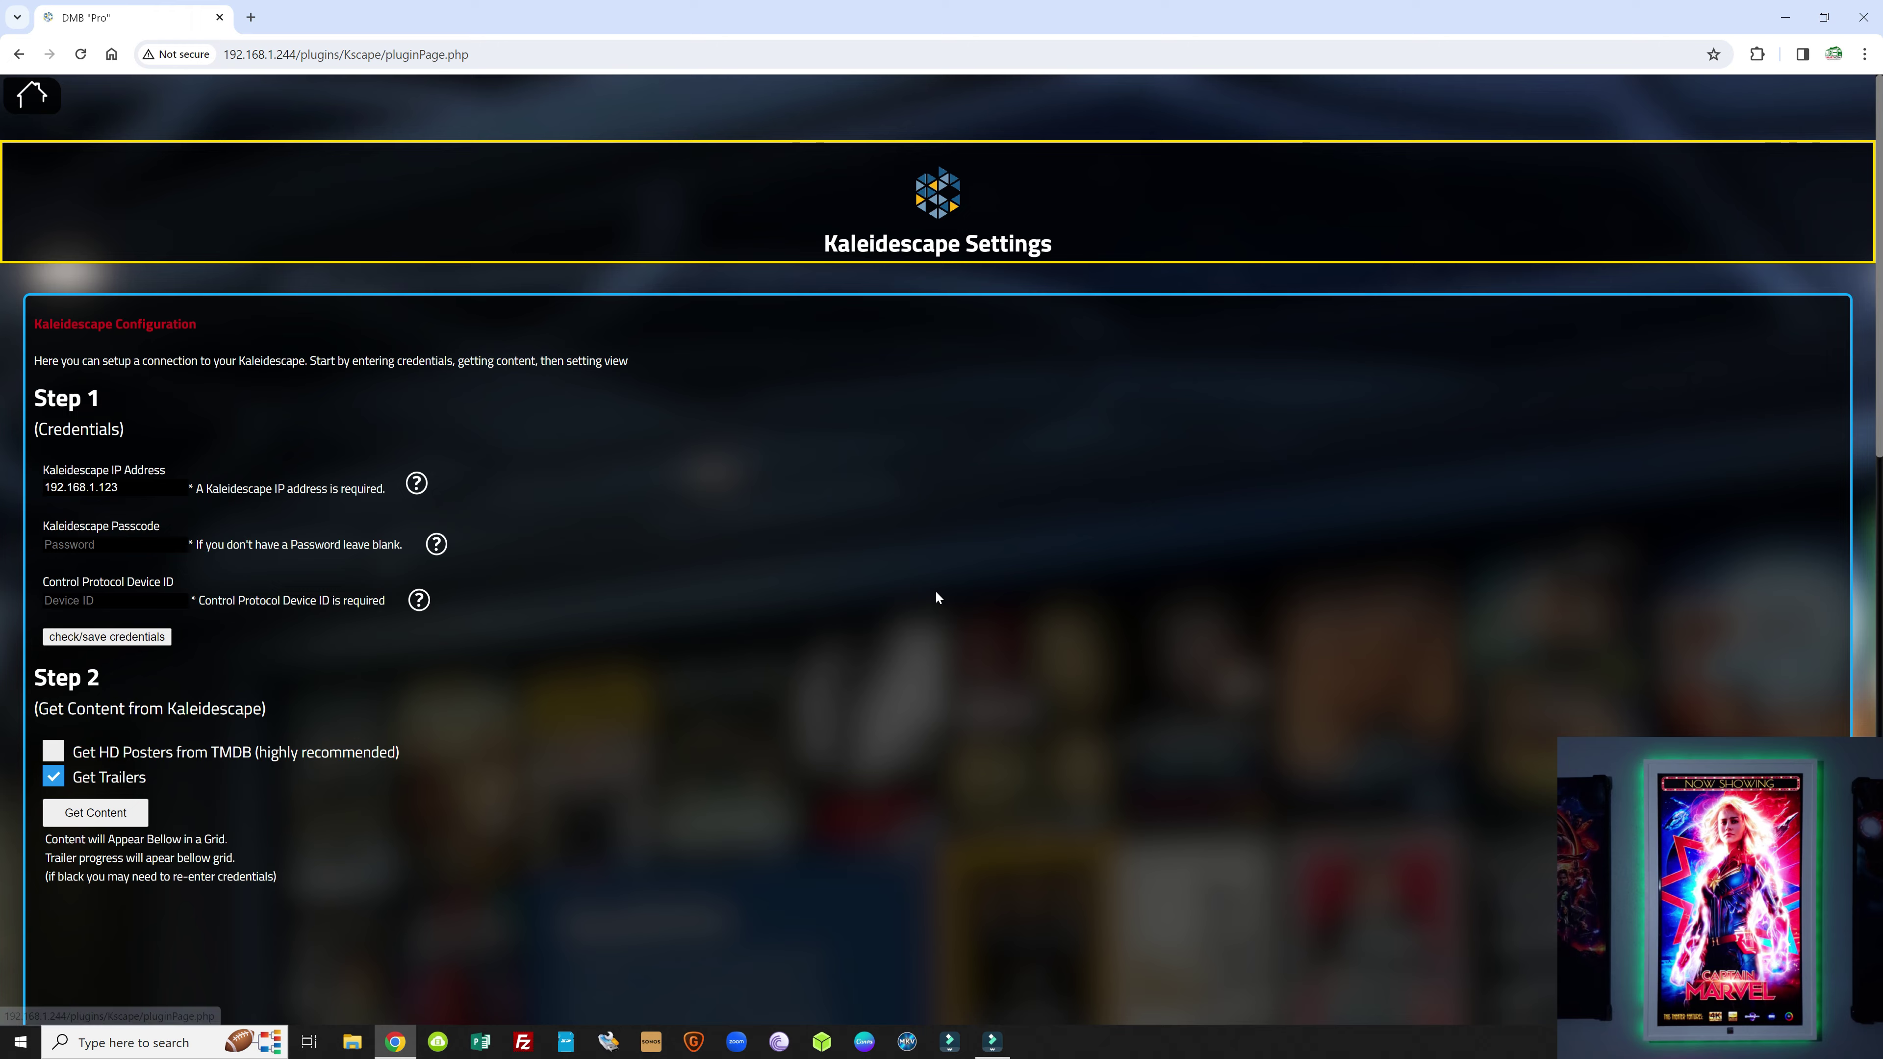
{"action": "scroll", "coordinate": [874, 557], "scroll_direction": "down", "scroll_amount": 5}
{"action": "scroll", "coordinate": [873, 556], "scroll_direction": "down", "scroll_amount": 5}
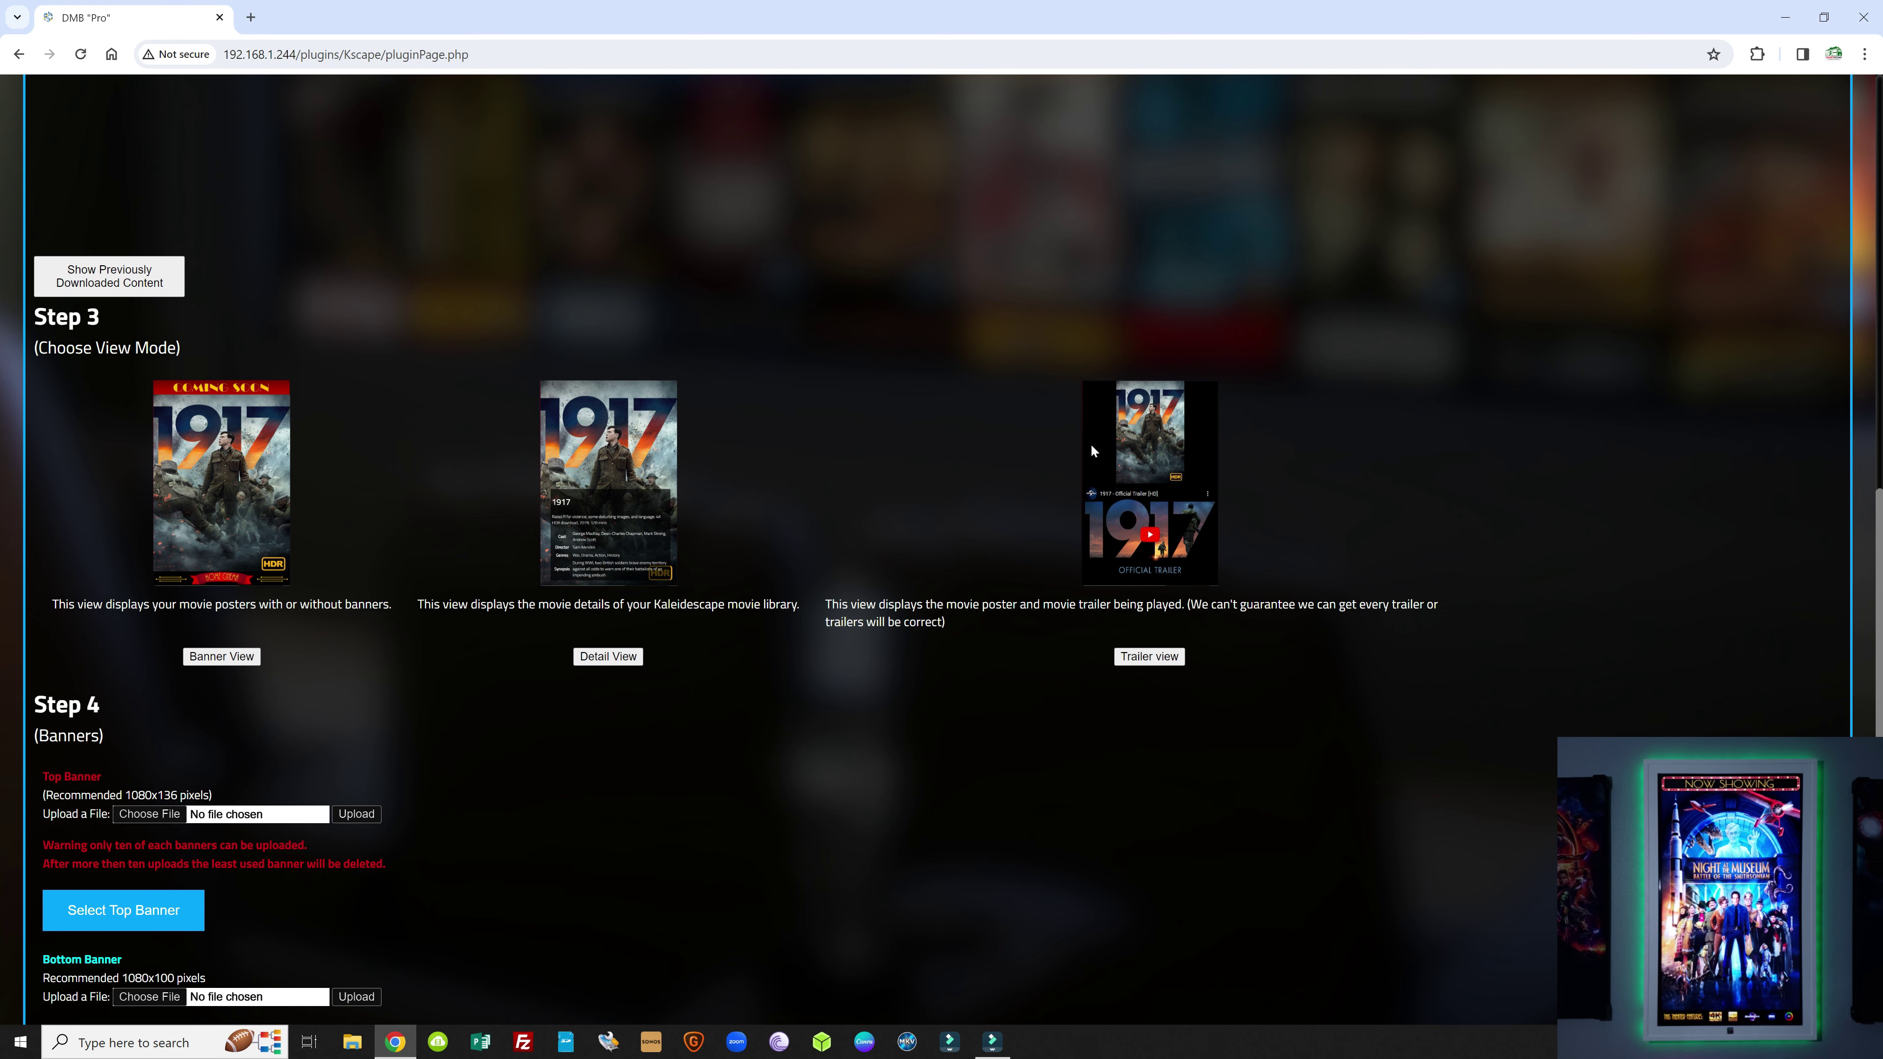
{"action": "scroll", "coordinate": [247, 679], "scroll_direction": "down", "scroll_amount": 3}
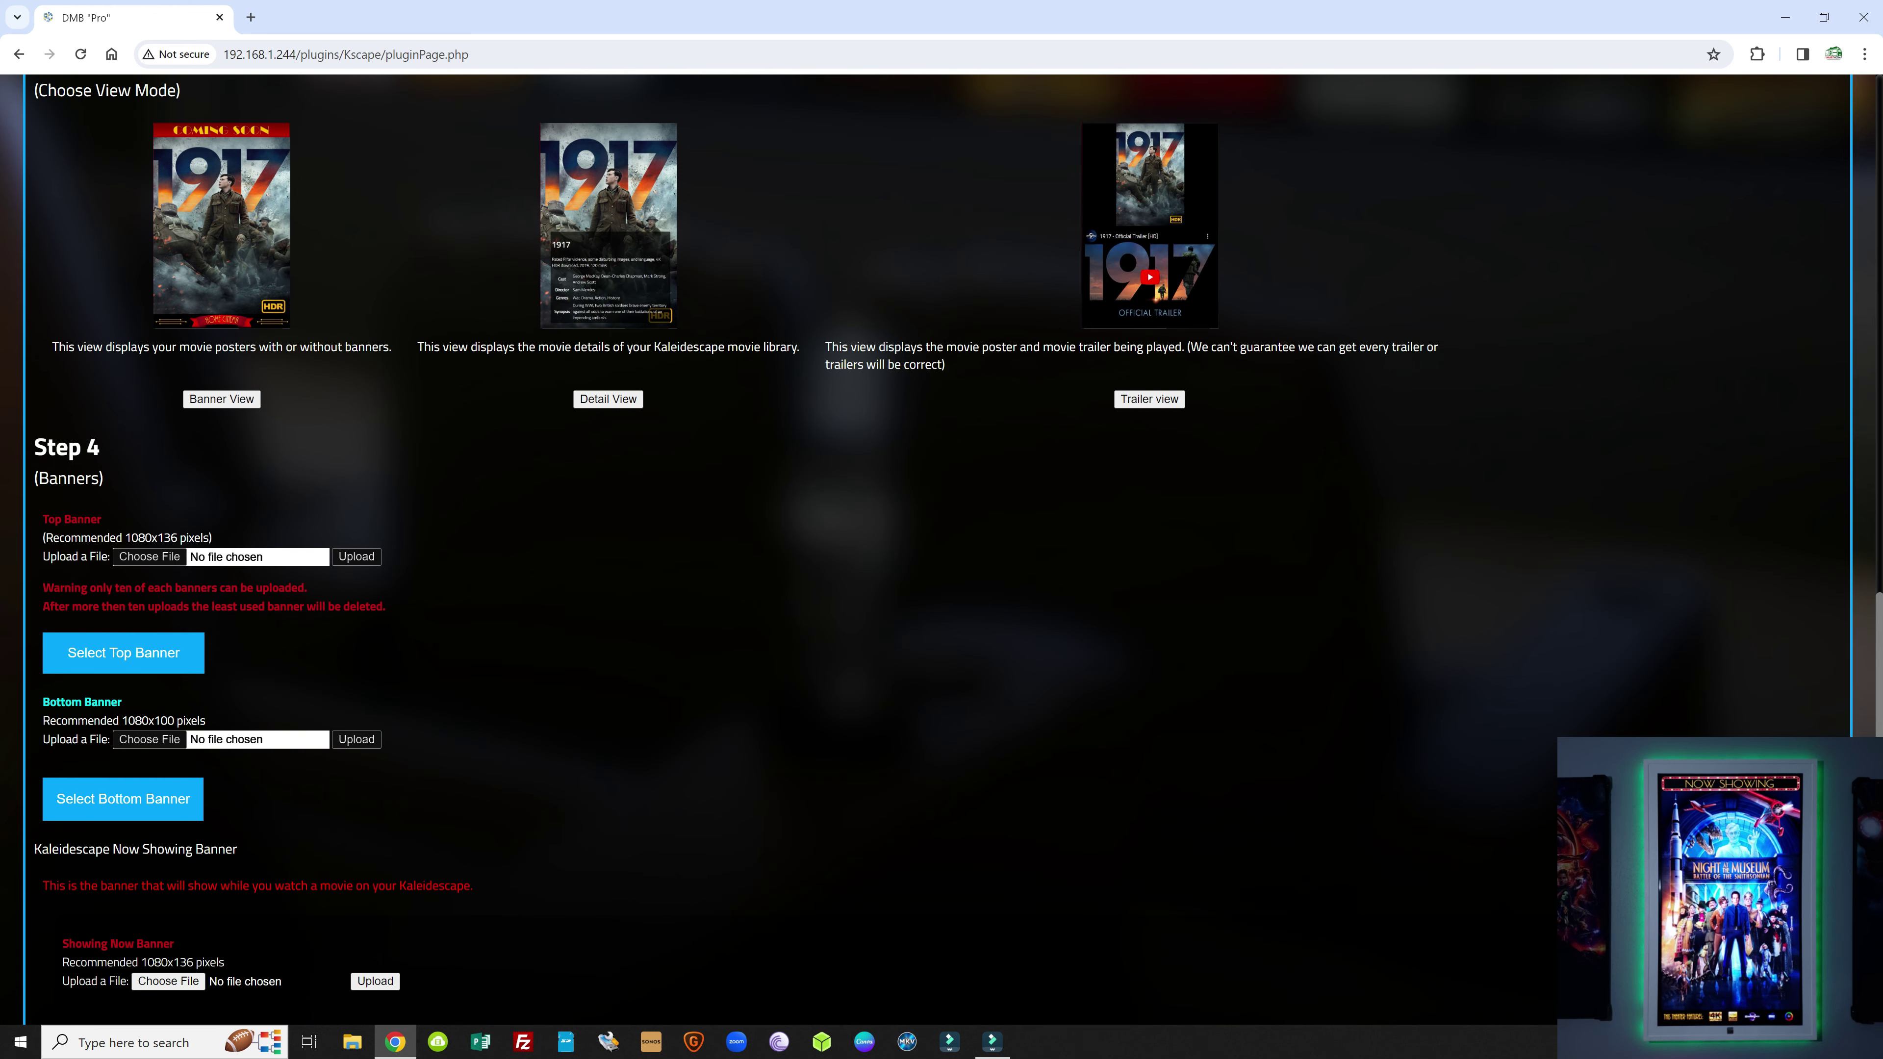
{"action": "scroll", "coordinate": [429, 500], "scroll_direction": "down", "scroll_amount": 2}
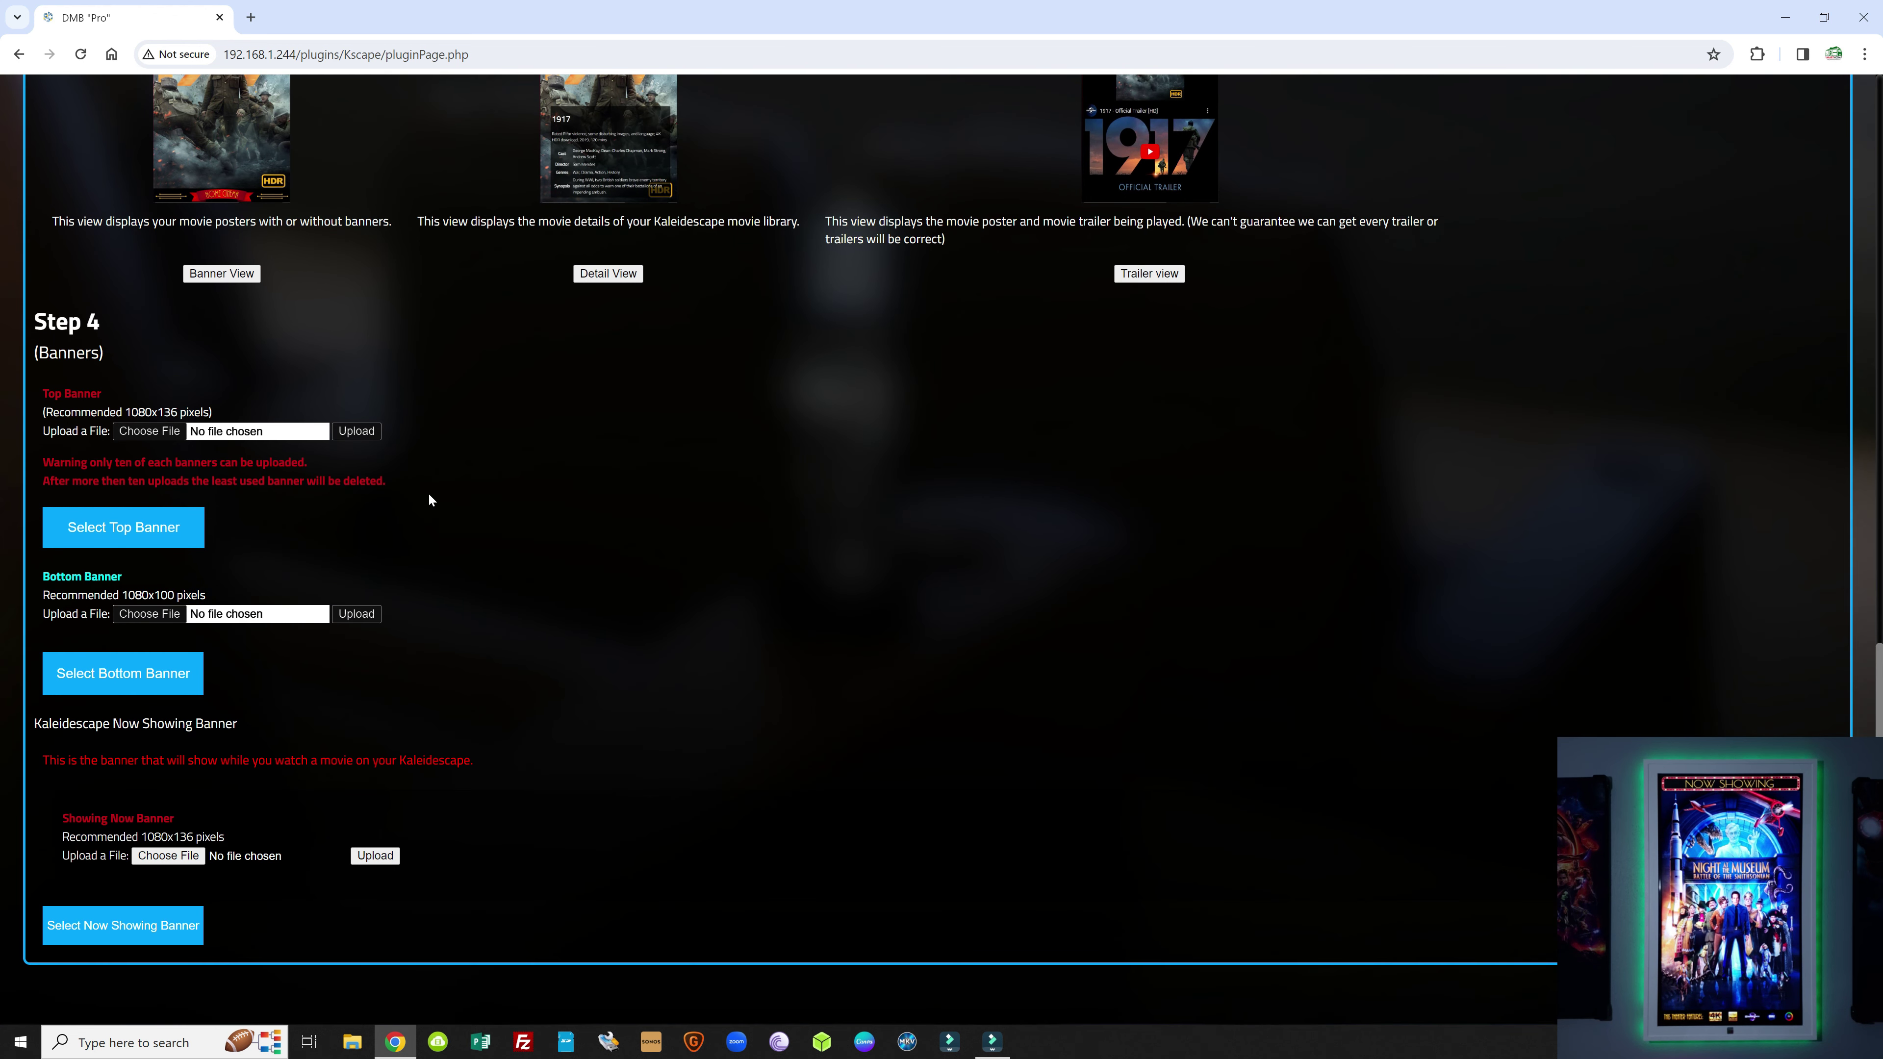
Step: Examine the Kaleidescape top, bottom and Now Showing banner options and return to the home page
{"action": "left_click", "coordinate": [133, 544]}
{"action": "mouse_move", "coordinate": [161, 540]}
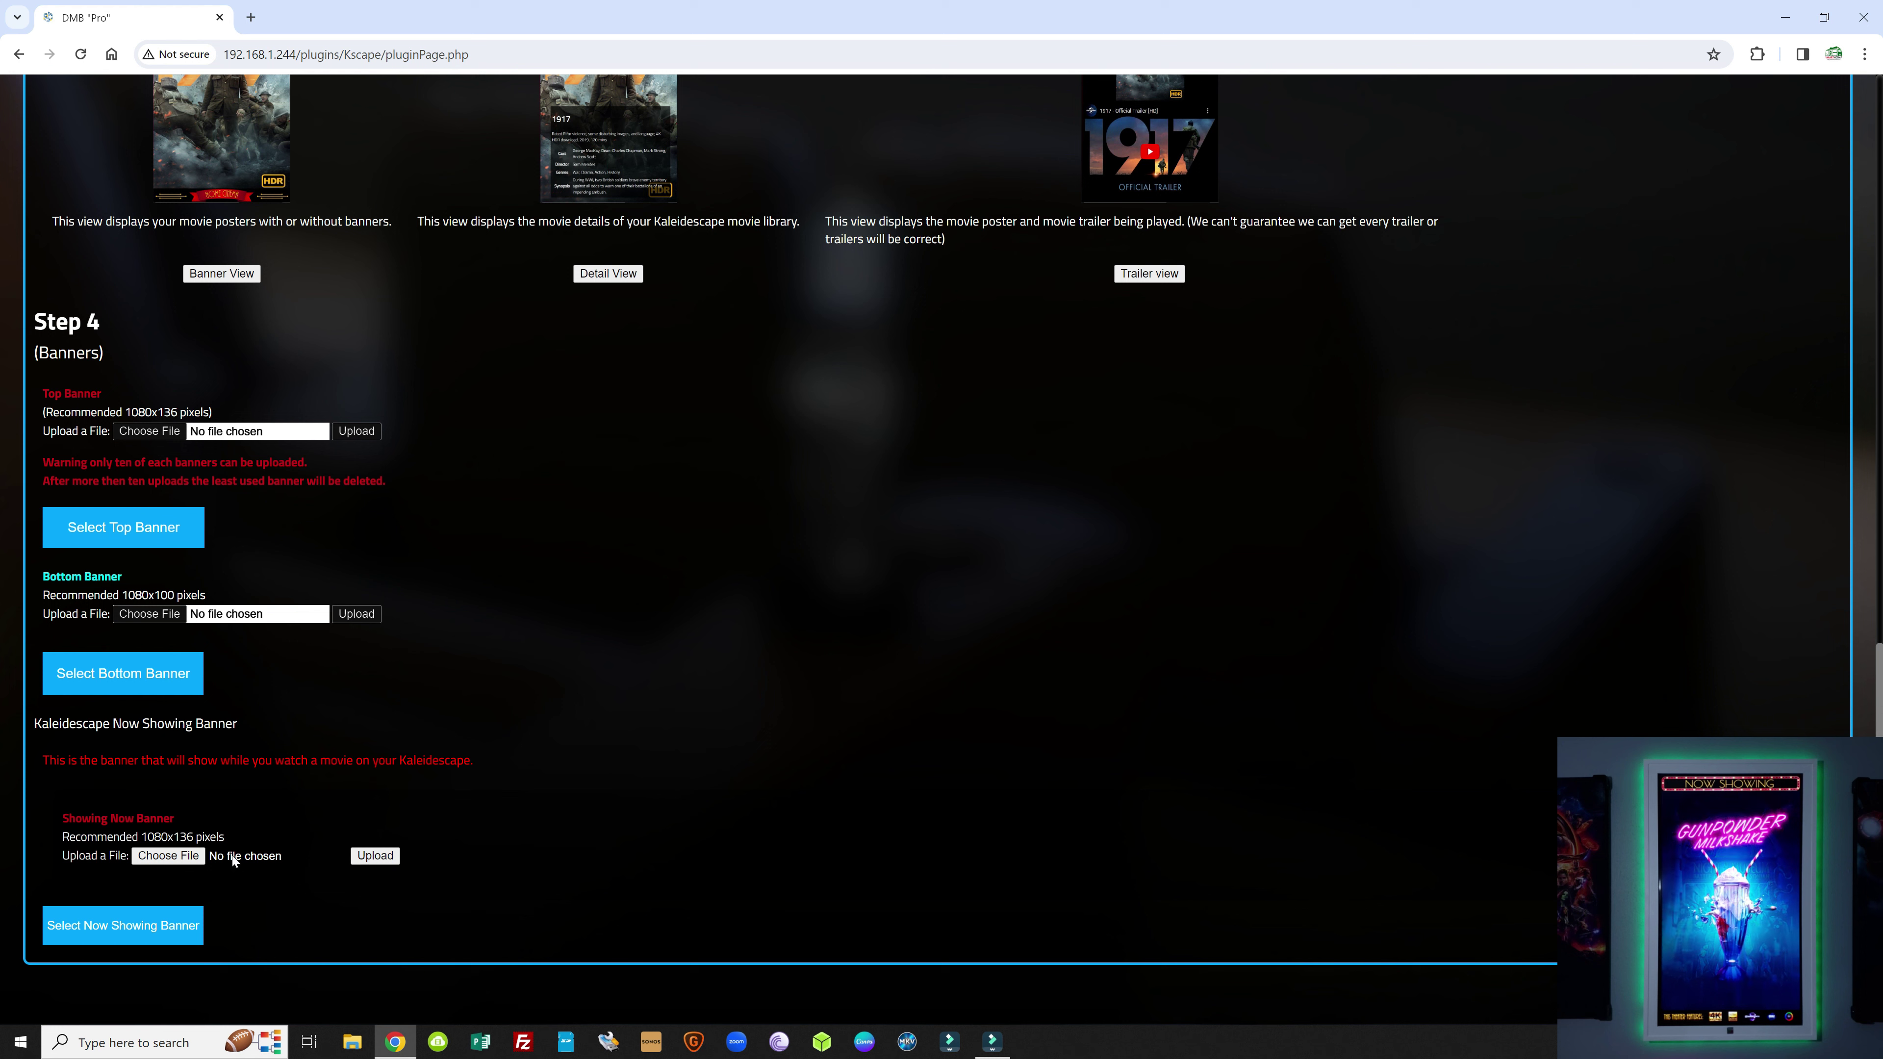
{"action": "mouse_move", "coordinate": [178, 925]}
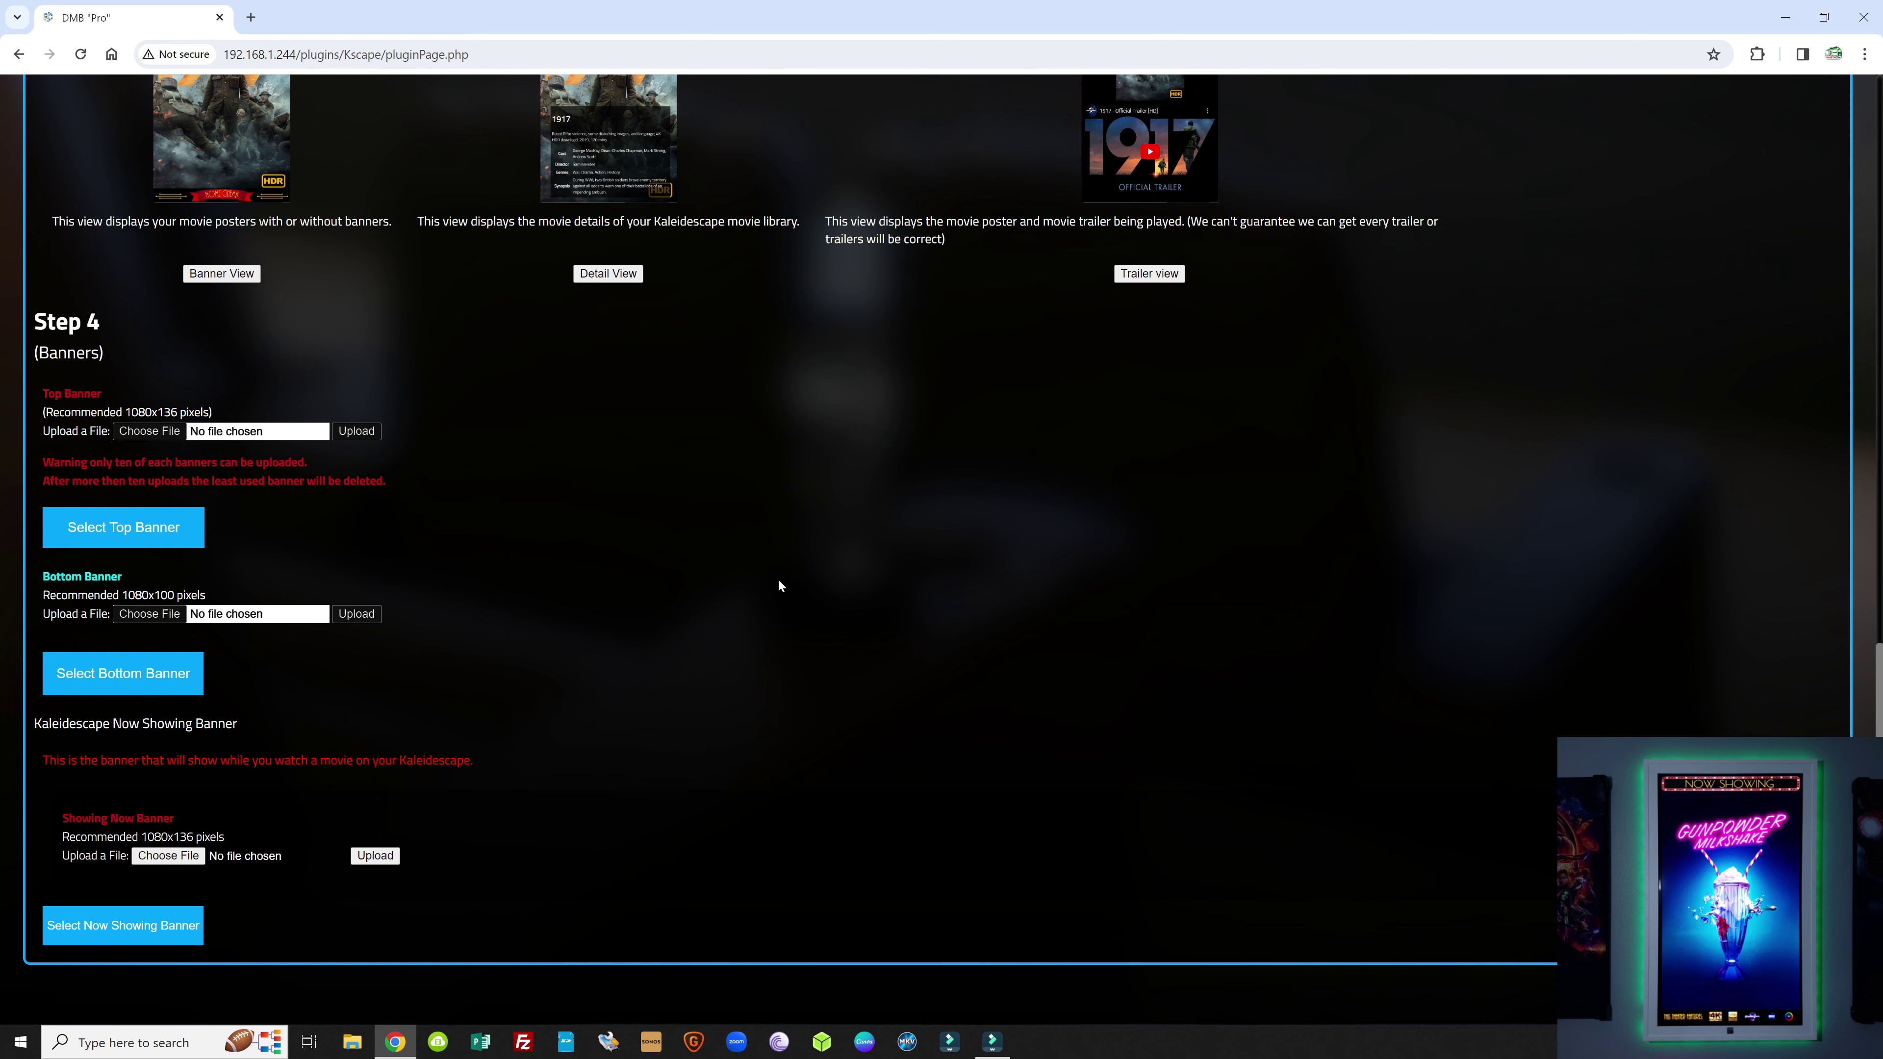
{"action": "scroll", "coordinate": [778, 586], "scroll_direction": "up", "scroll_amount": 20}
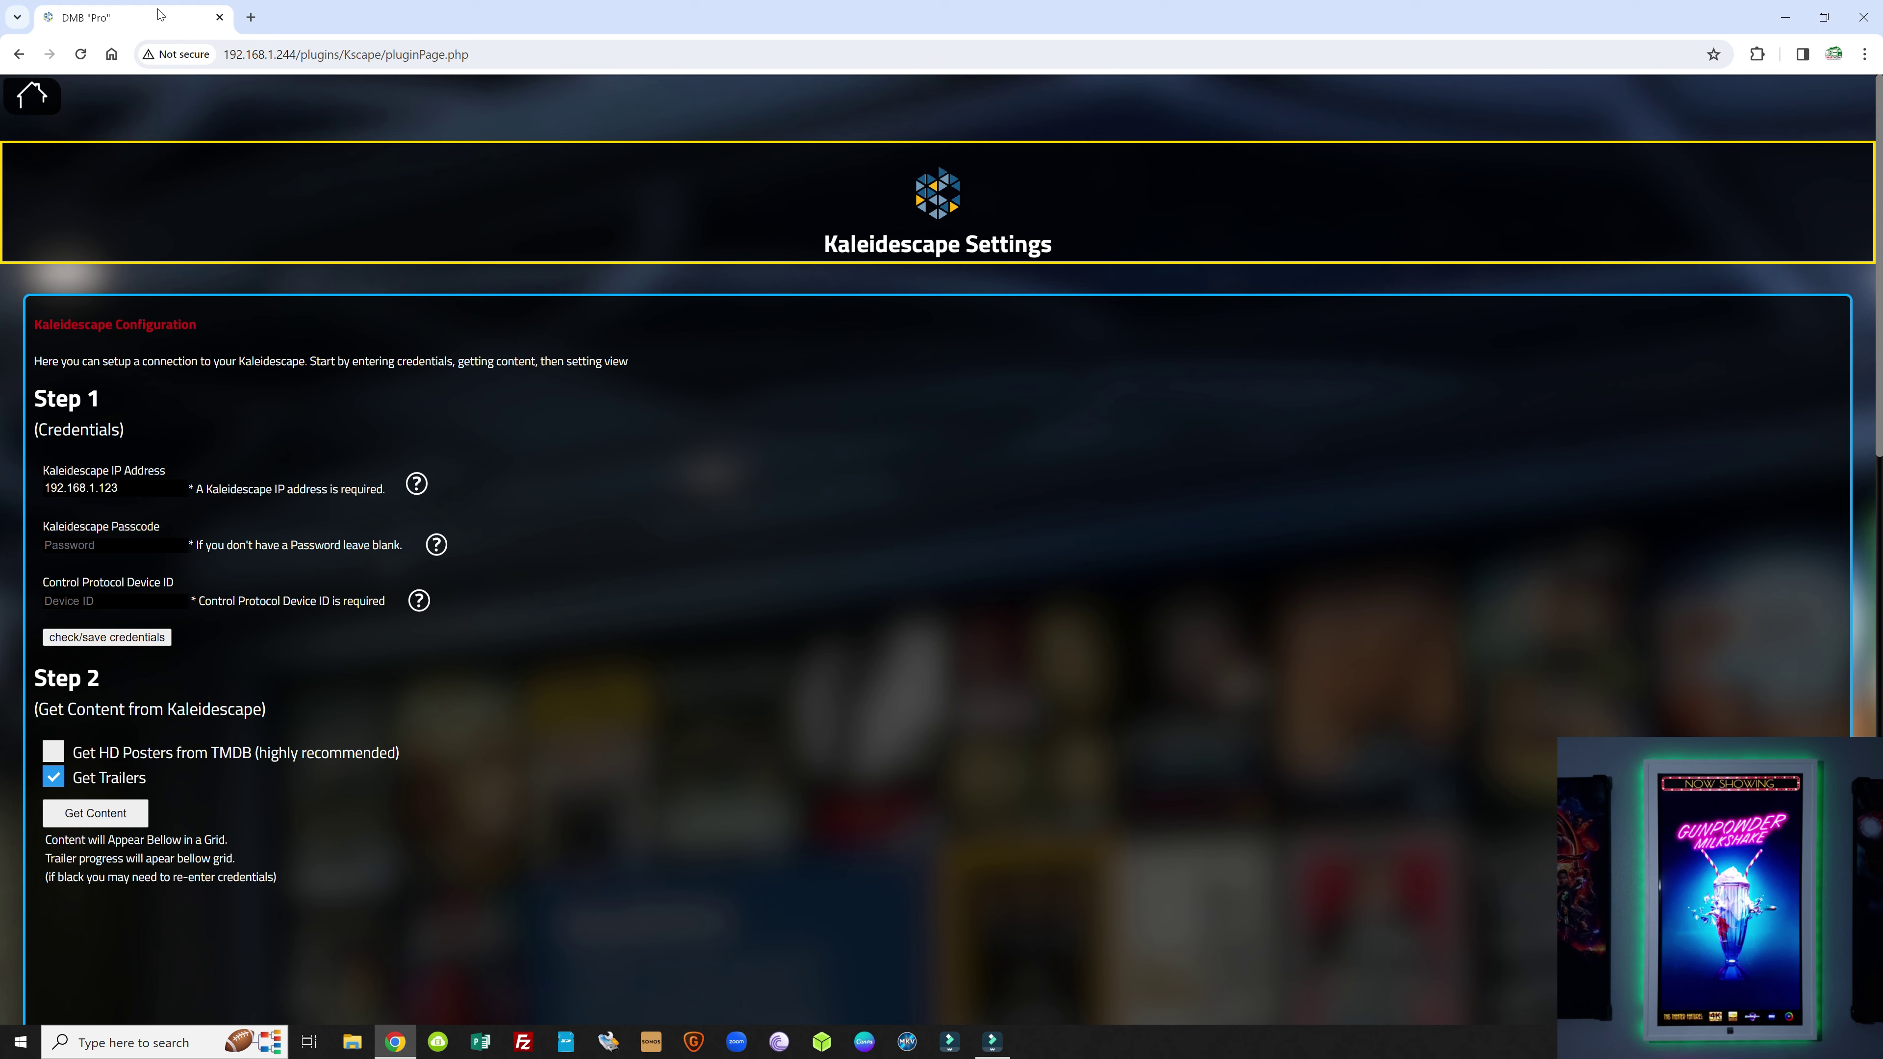
{"action": "left_click", "coordinate": [36, 104]}
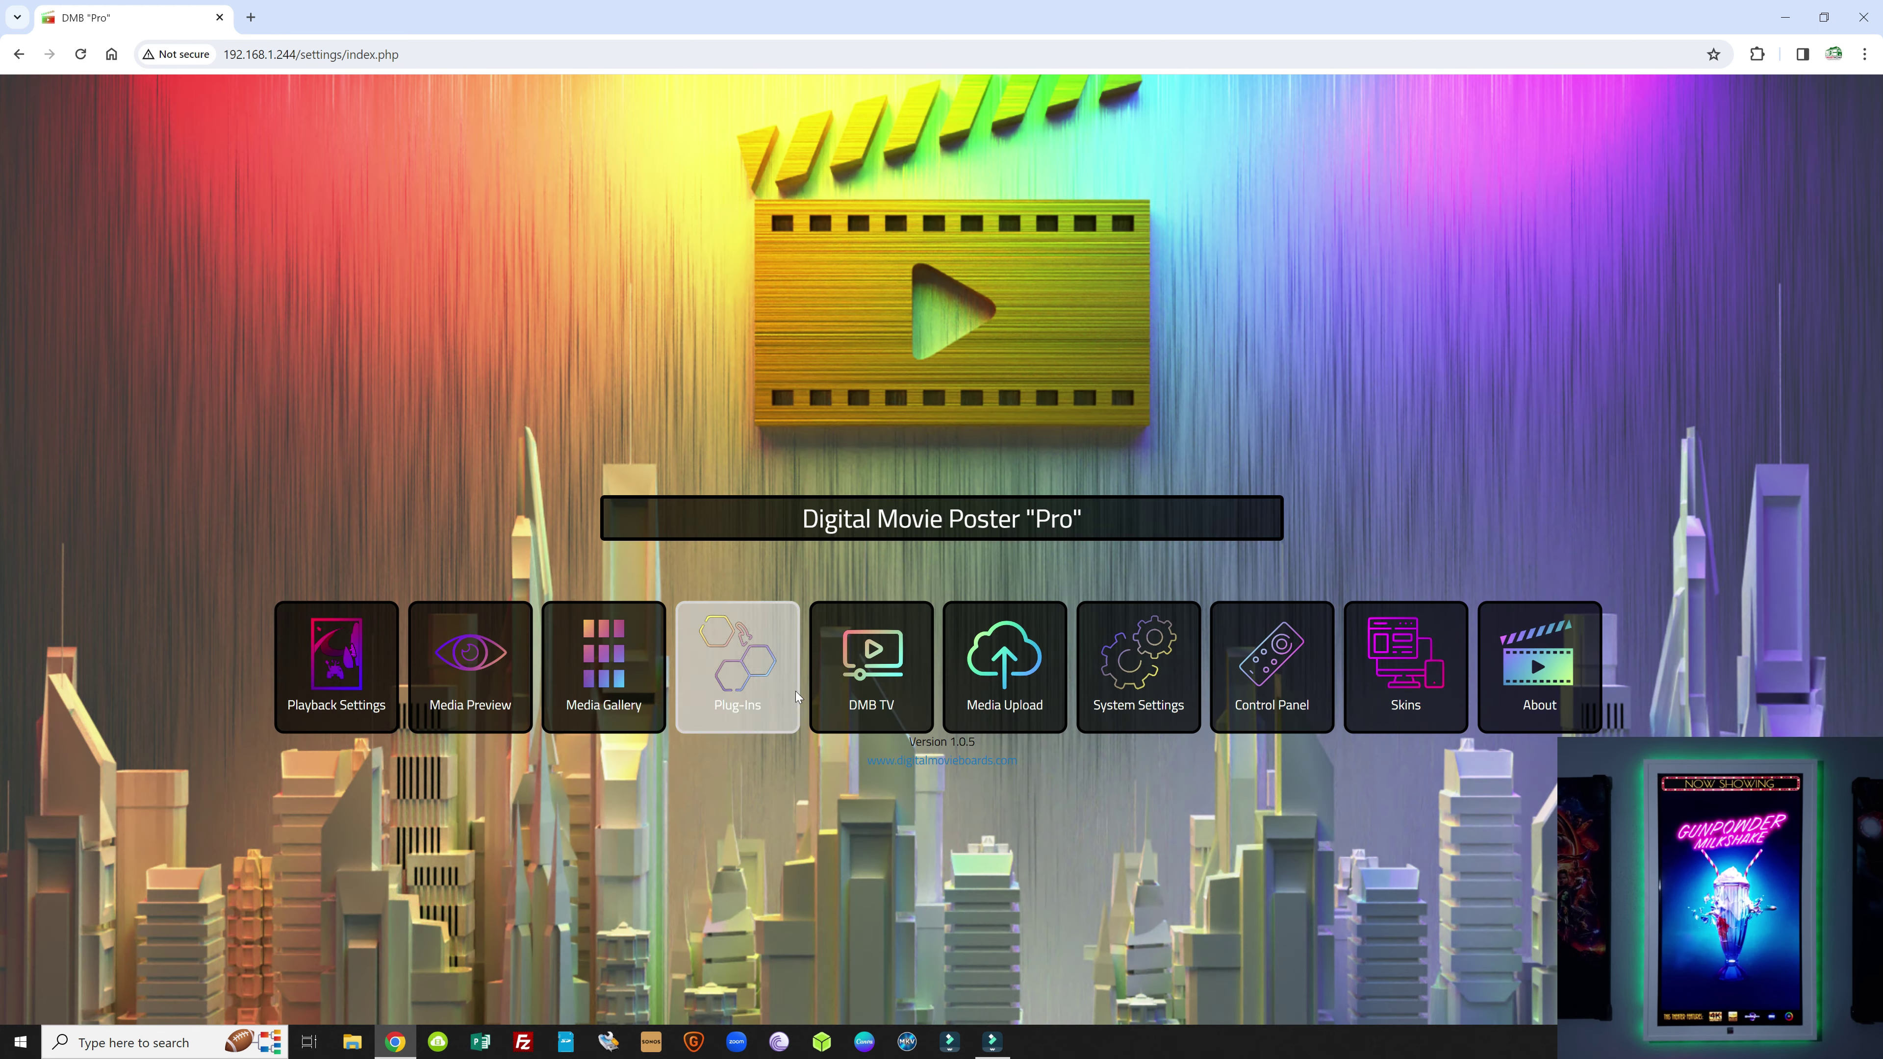
Step: Open DMB TV, stream the Seasonal video to the poster display, and play its Happy Thanksgiving preview
{"action": "left_click", "coordinate": [875, 670]}
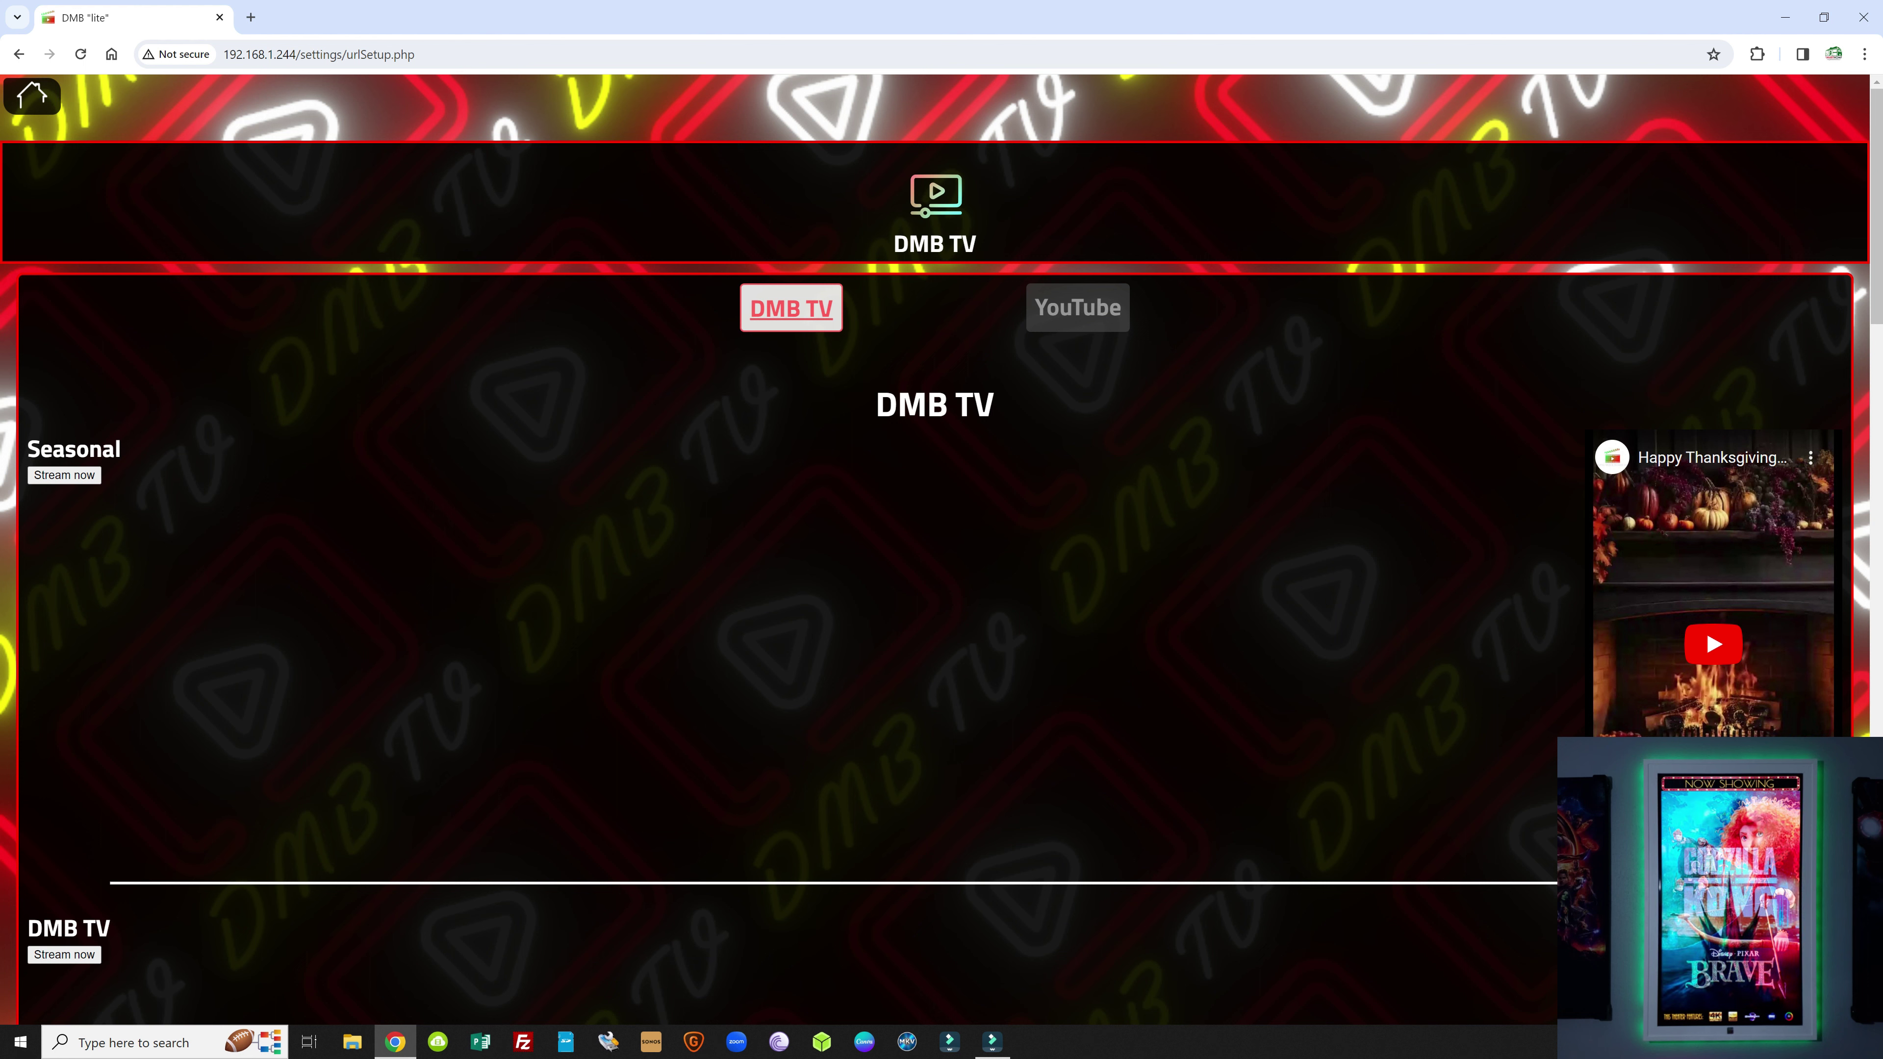
{"action": "left_click", "coordinate": [68, 476]}
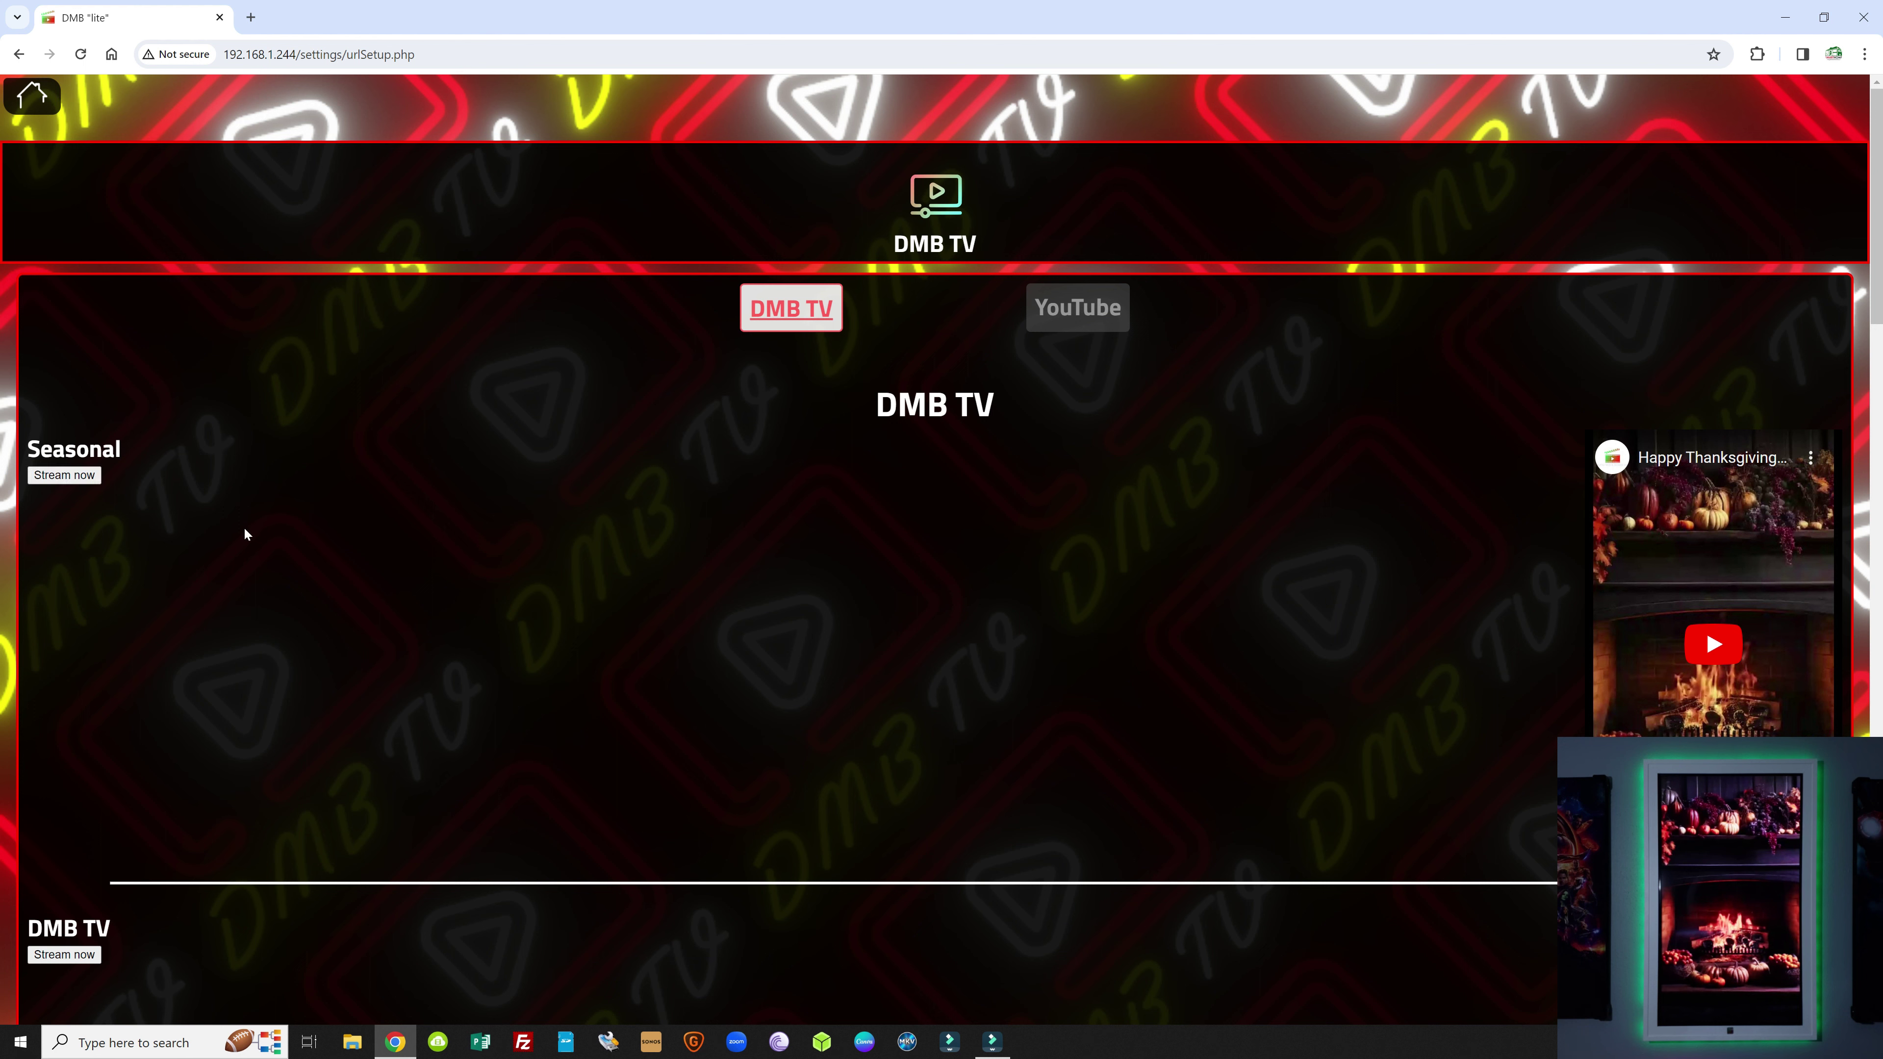
{"action": "left_click", "coordinate": [1720, 646]}
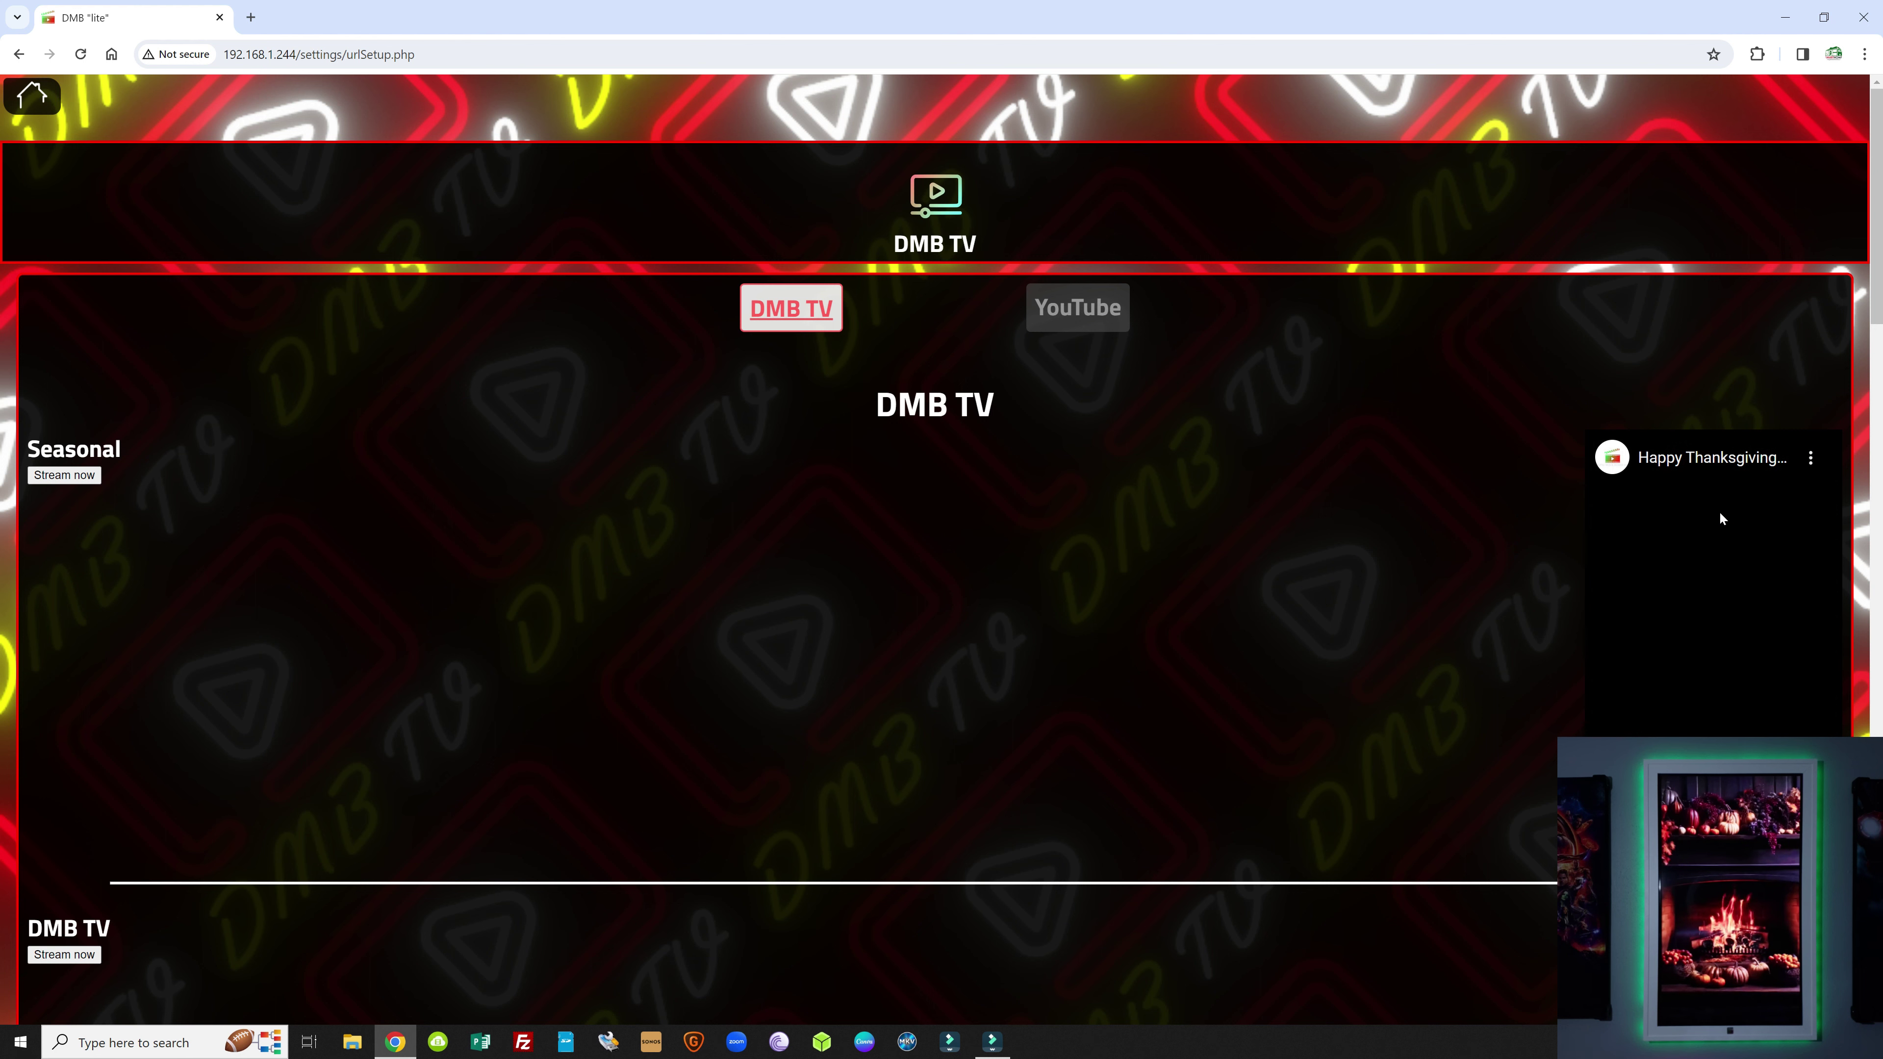
{"action": "left_click", "coordinate": [1711, 733]}
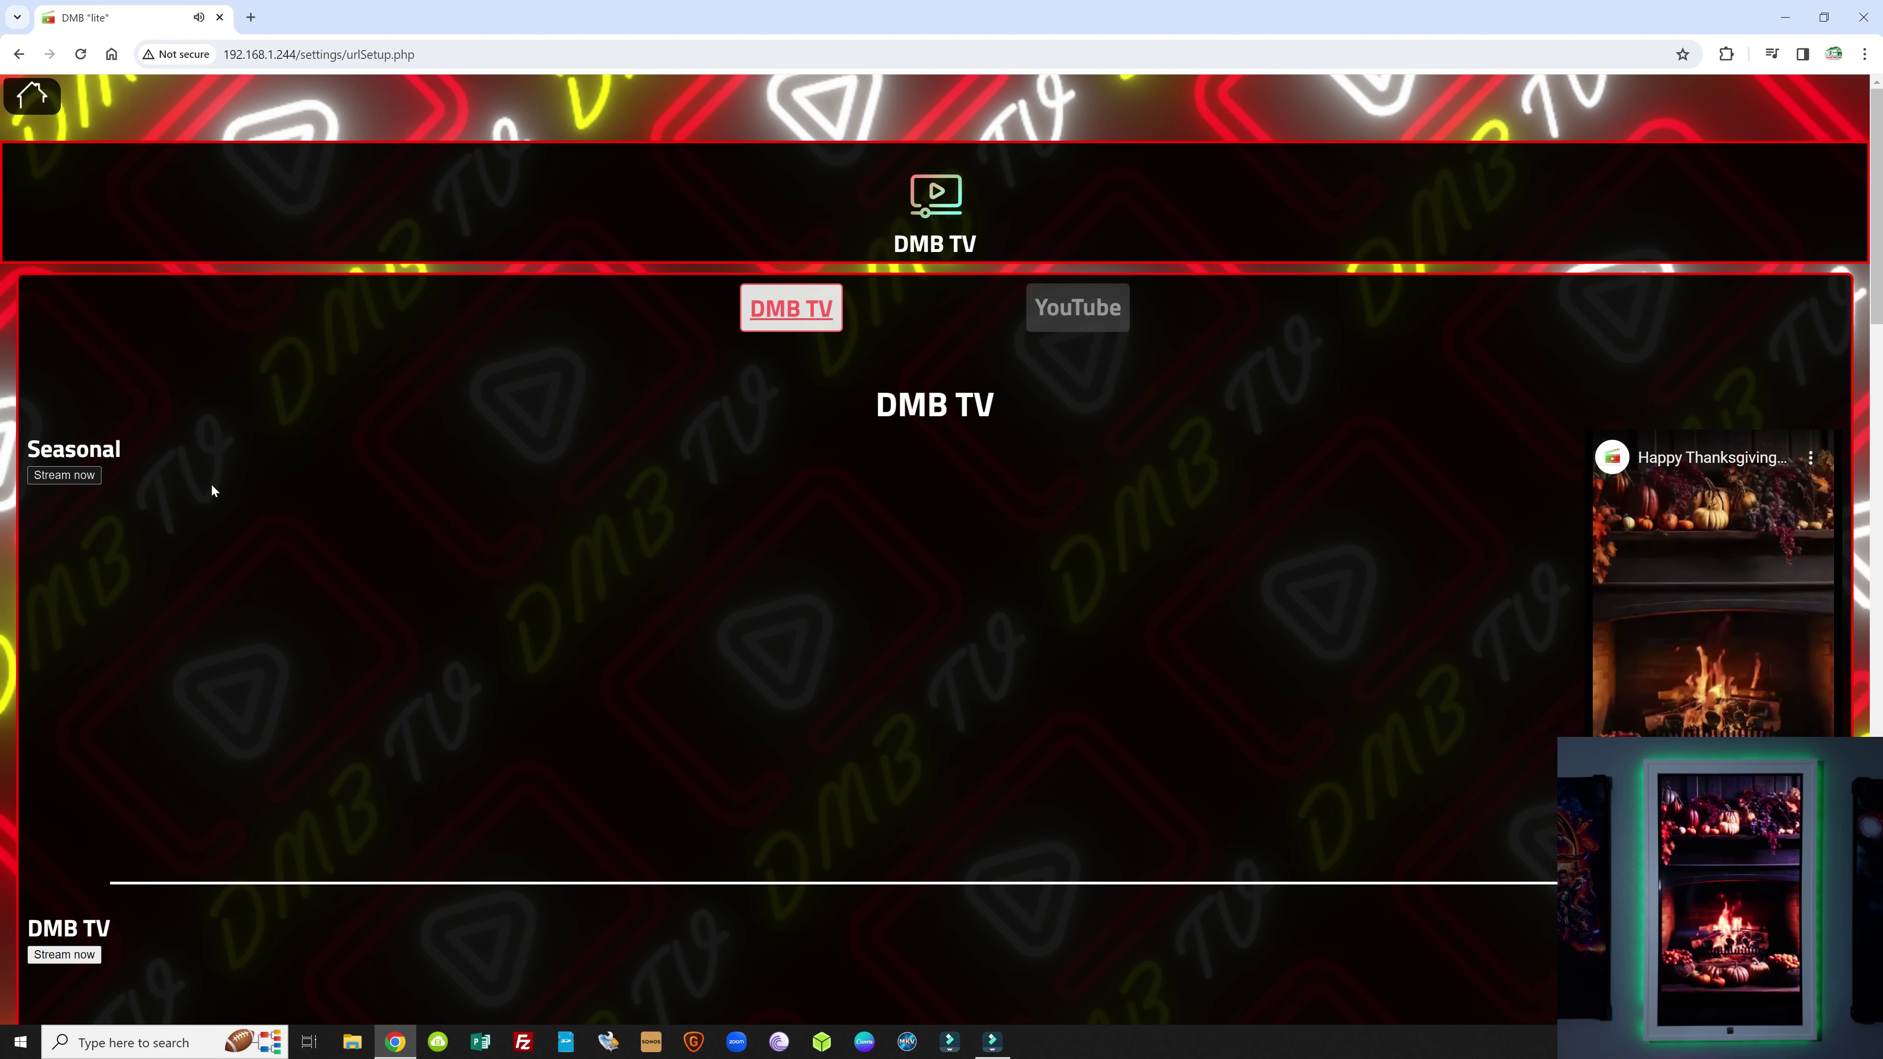
Step: Browse the DMB TV, Promo and Tips & Tricks streams available on the DMB TV page
{"action": "scroll", "coordinate": [960, 517], "scroll_direction": "down", "scroll_amount": 5}
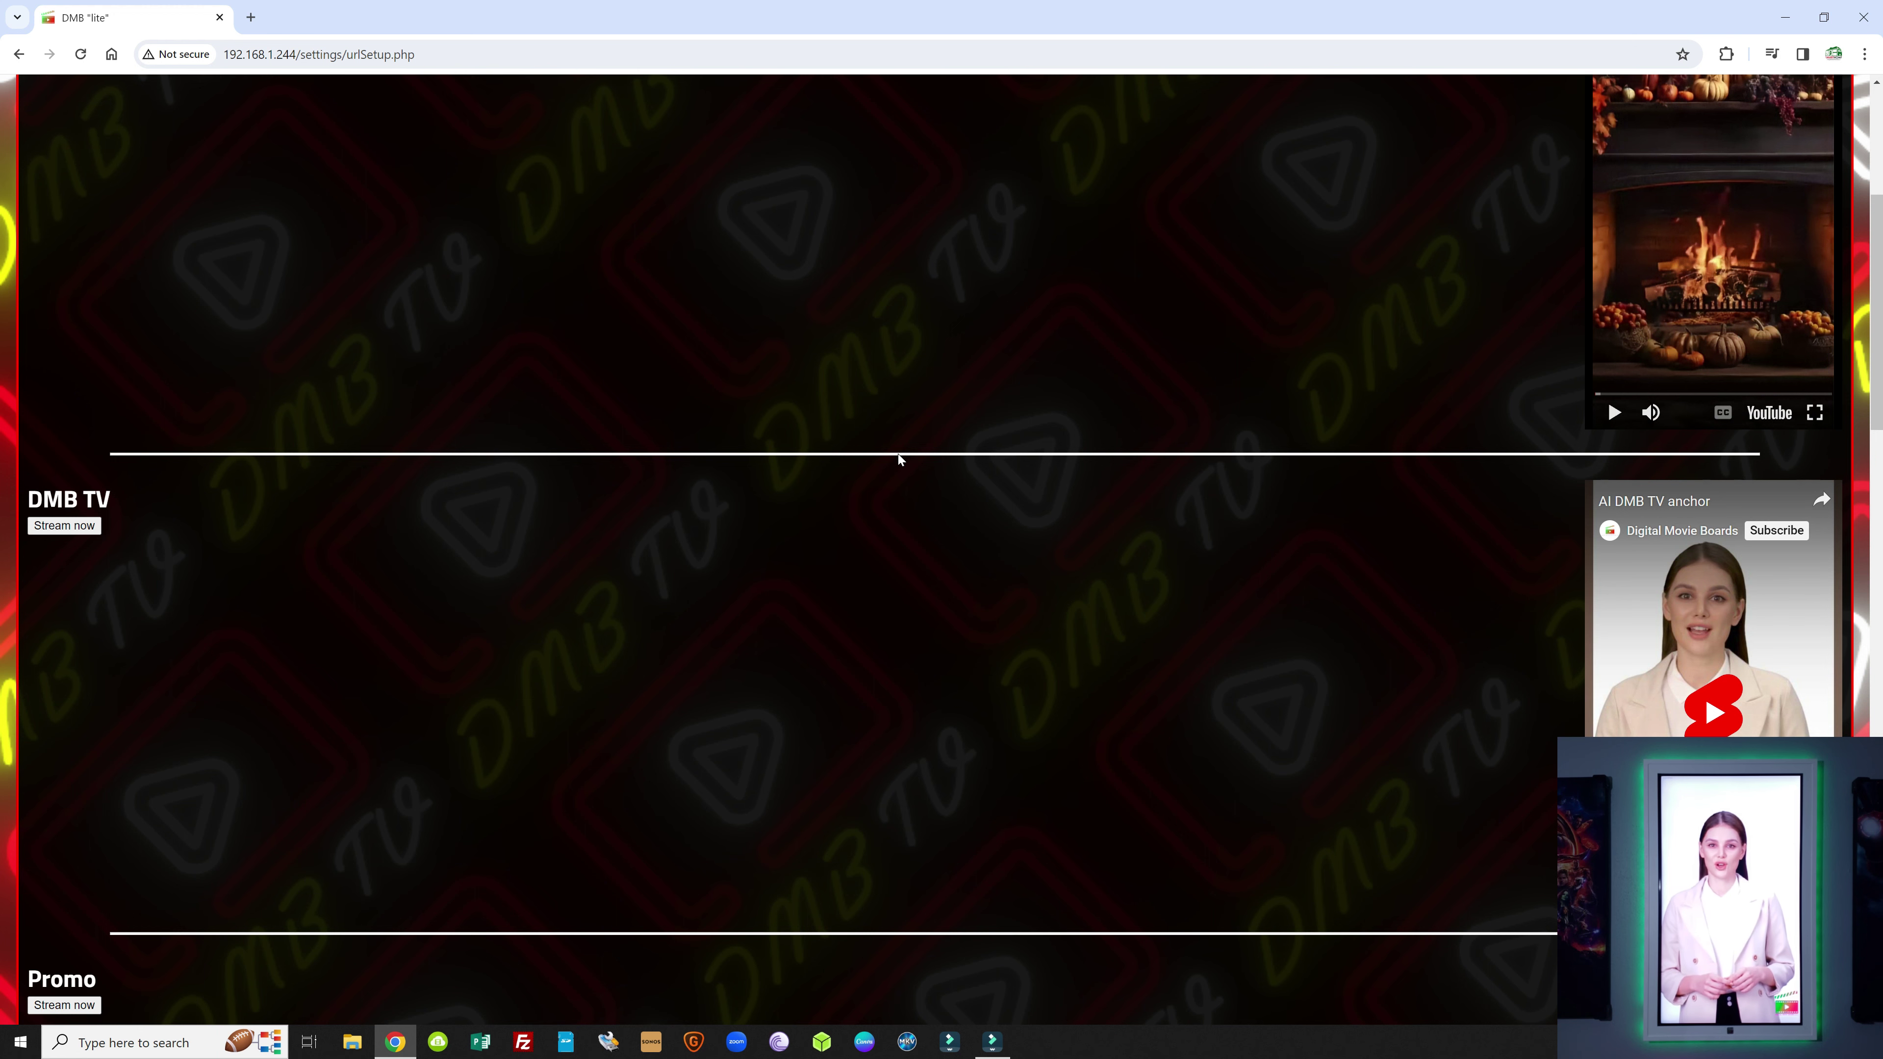
{"action": "scroll", "coordinate": [899, 455], "scroll_direction": "down", "scroll_amount": 5}
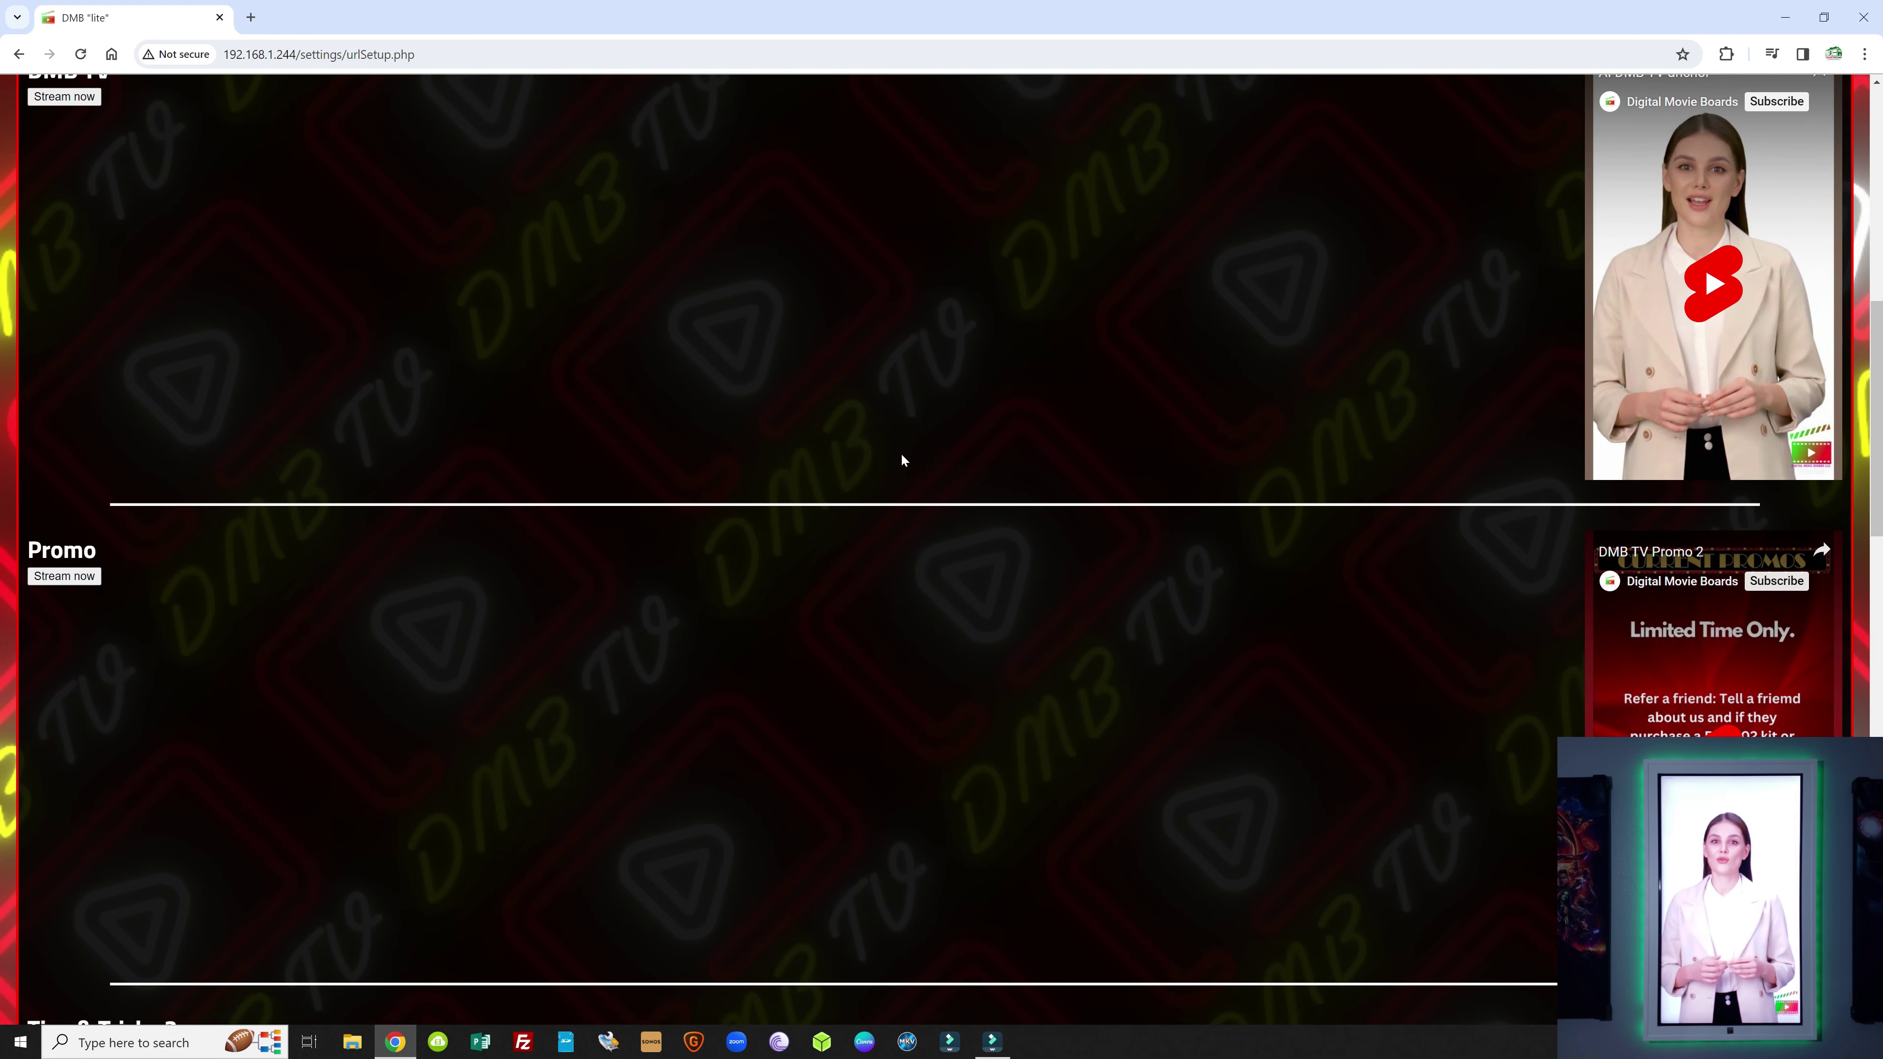
{"action": "scroll", "coordinate": [900, 462], "scroll_direction": "down", "scroll_amount": 5}
{"action": "scroll", "coordinate": [900, 462], "scroll_direction": "up", "scroll_amount": 2}
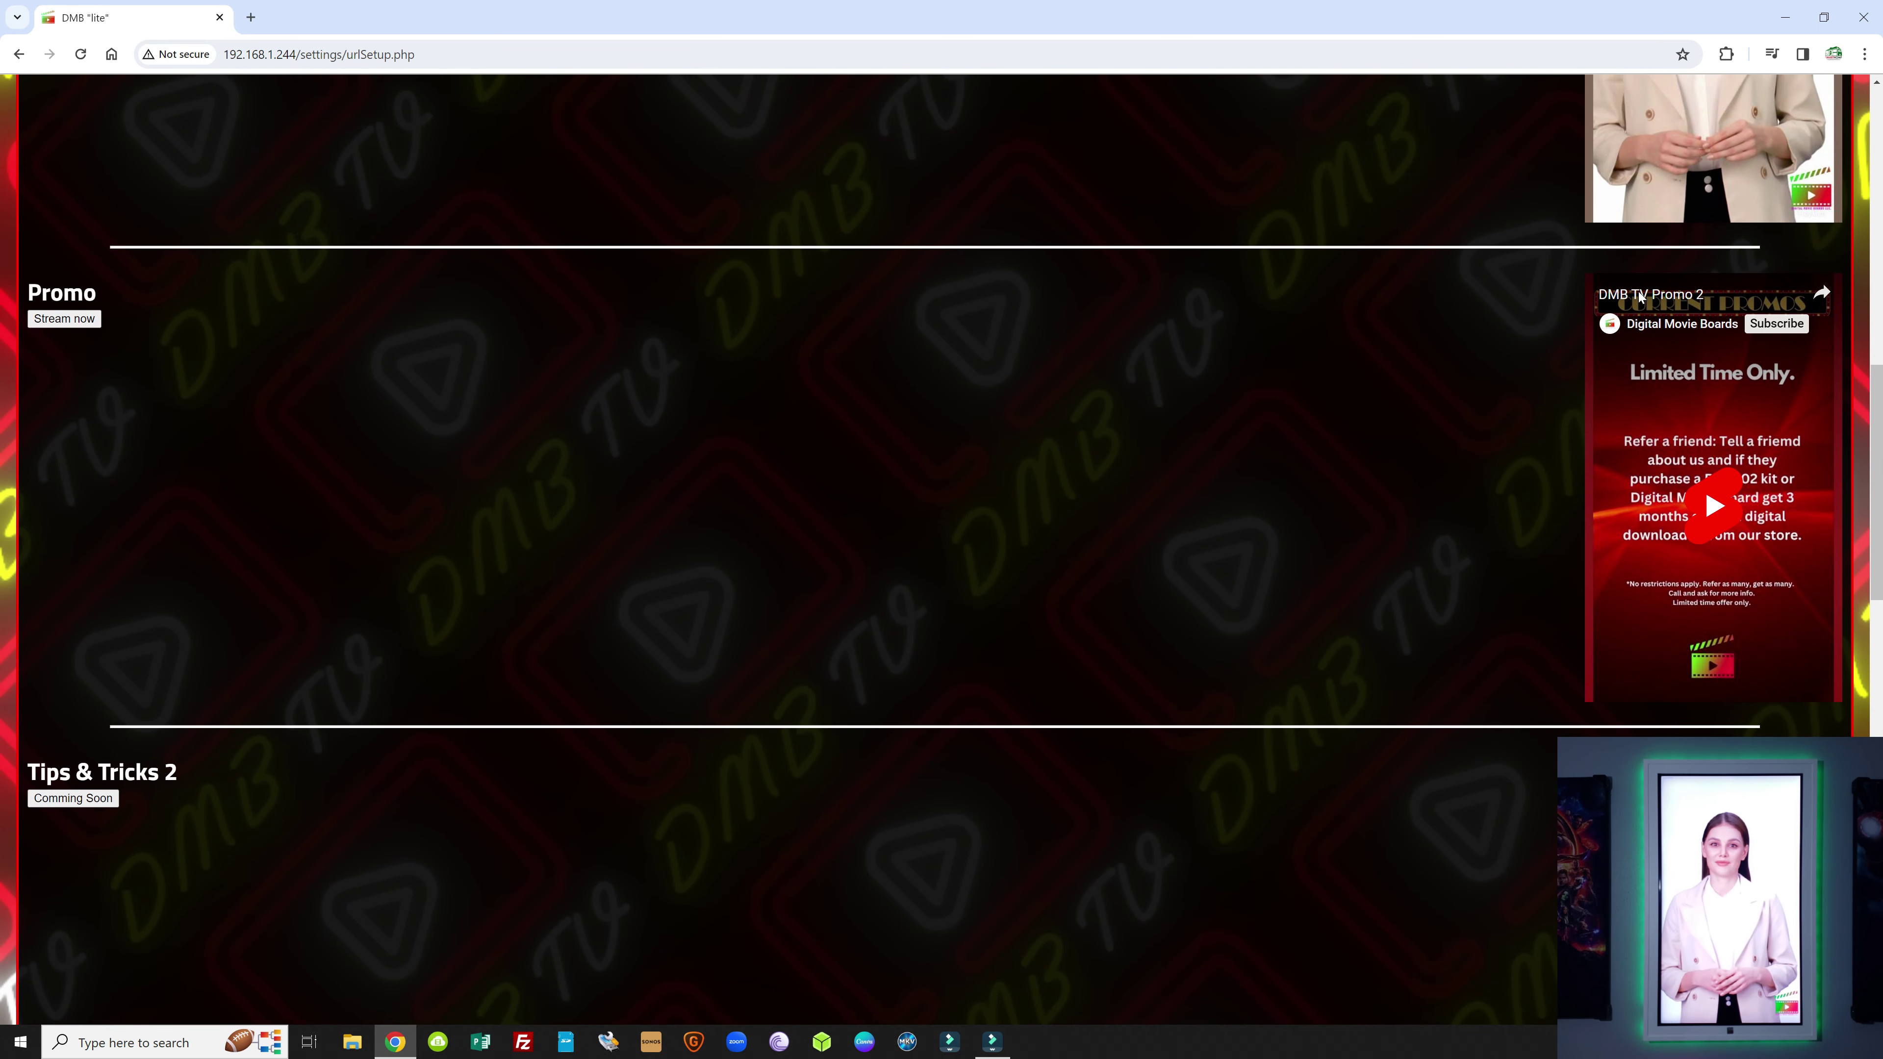
{"action": "scroll", "coordinate": [1208, 411], "scroll_direction": "down", "scroll_amount": 4}
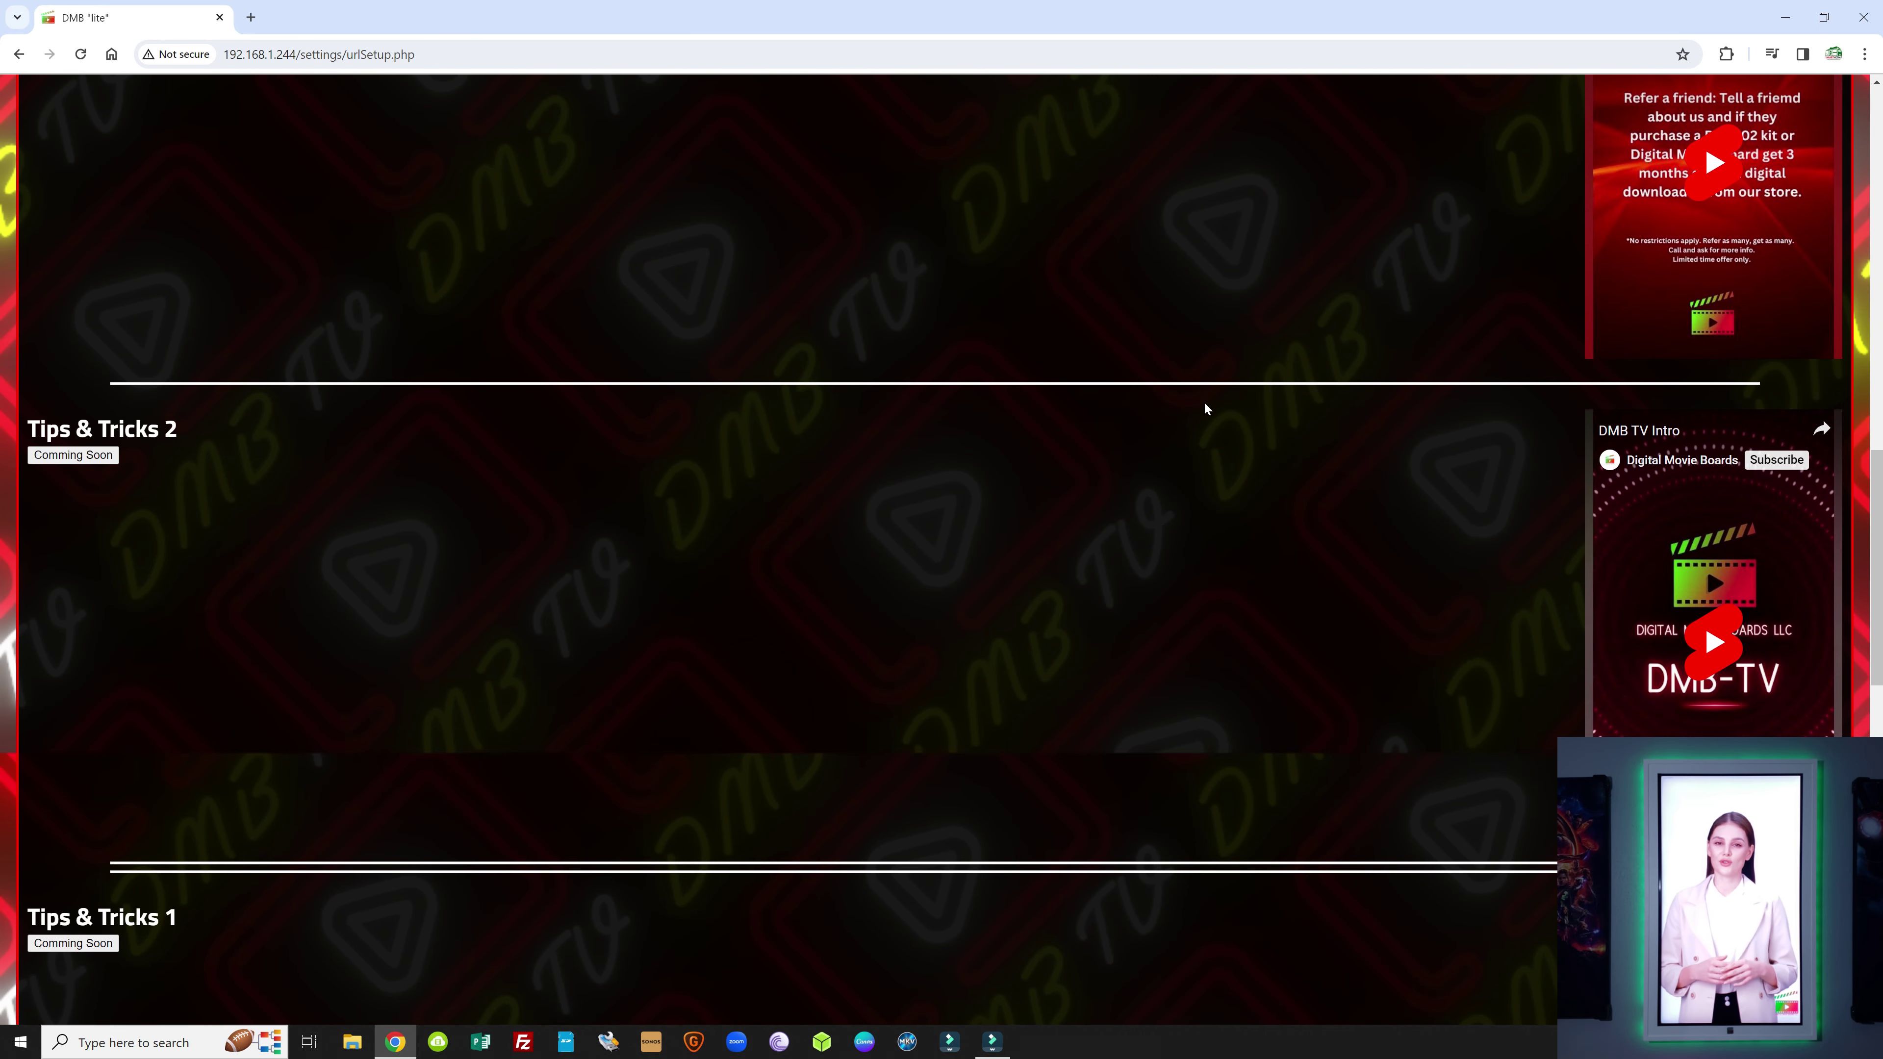
{"action": "scroll", "coordinate": [1631, 556], "scroll_direction": "down", "scroll_amount": 2}
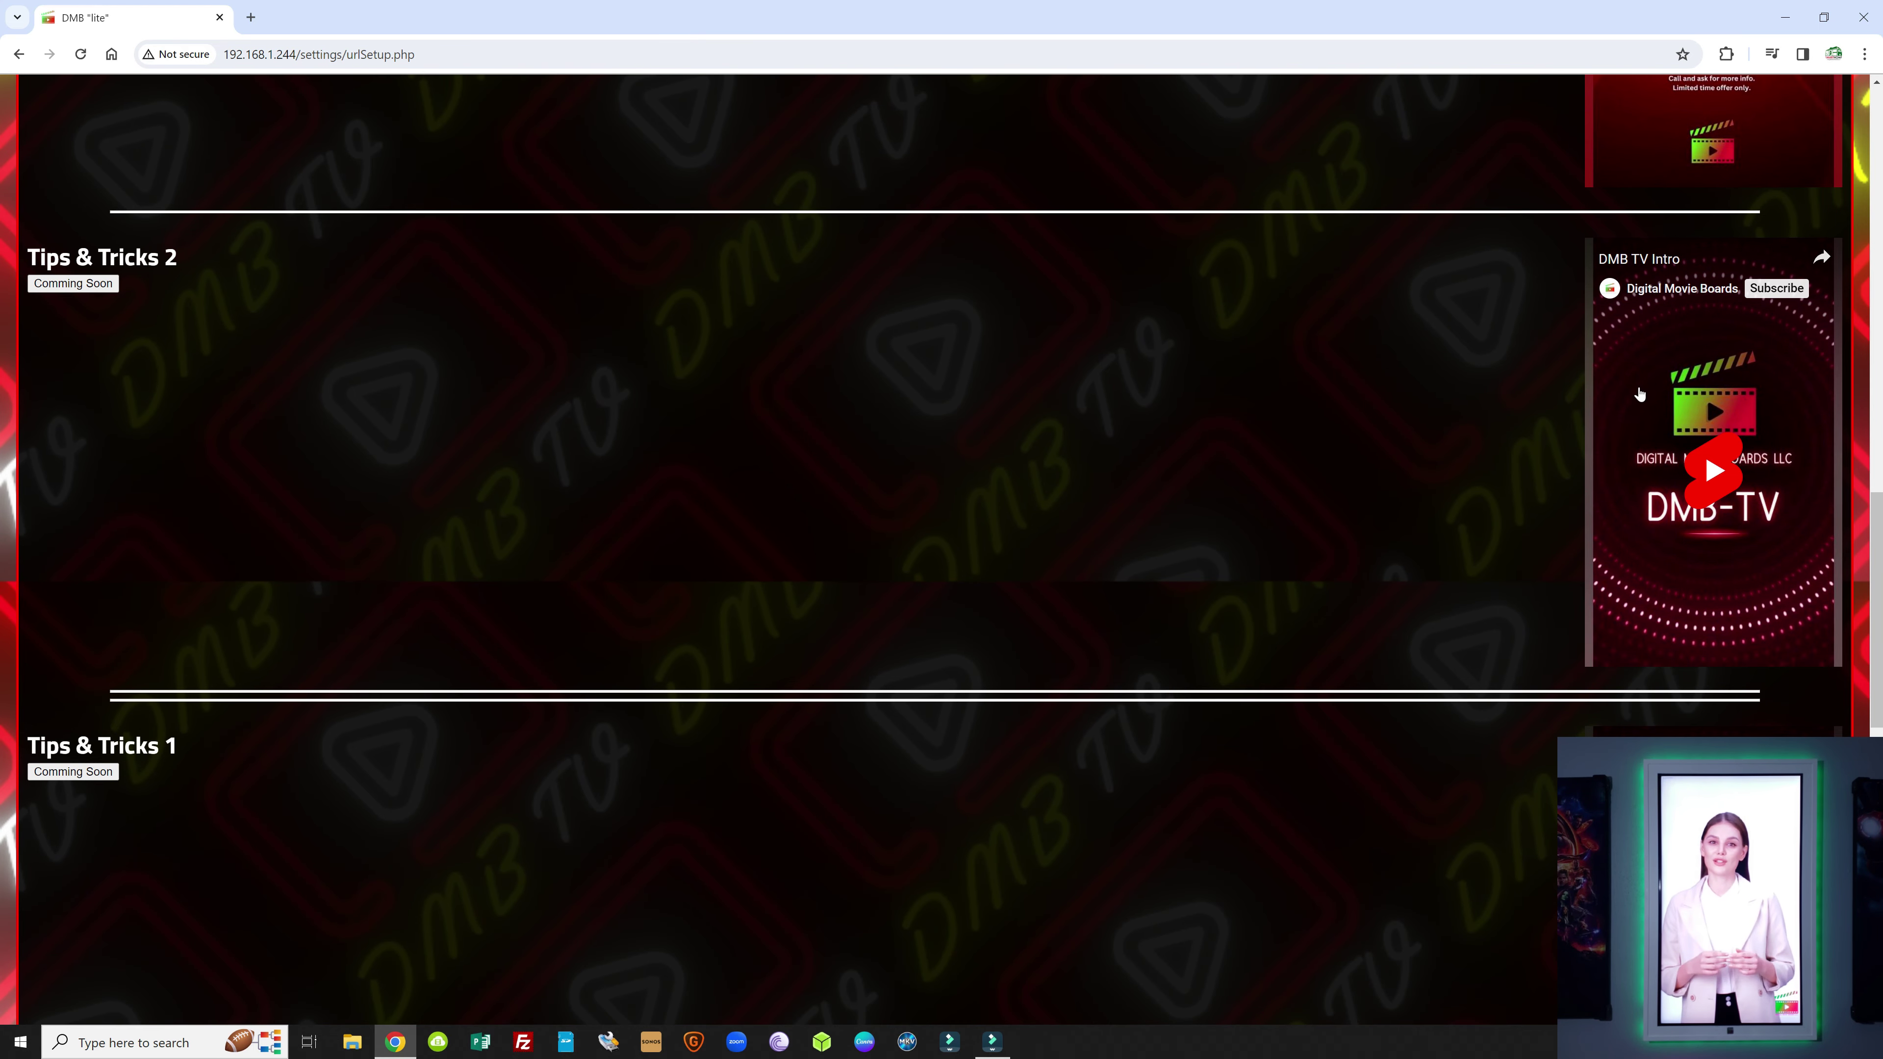
{"action": "scroll", "coordinate": [1645, 523], "scroll_direction": "down", "scroll_amount": 4}
{"action": "scroll", "coordinate": [1646, 574], "scroll_direction": "down", "scroll_amount": 8}
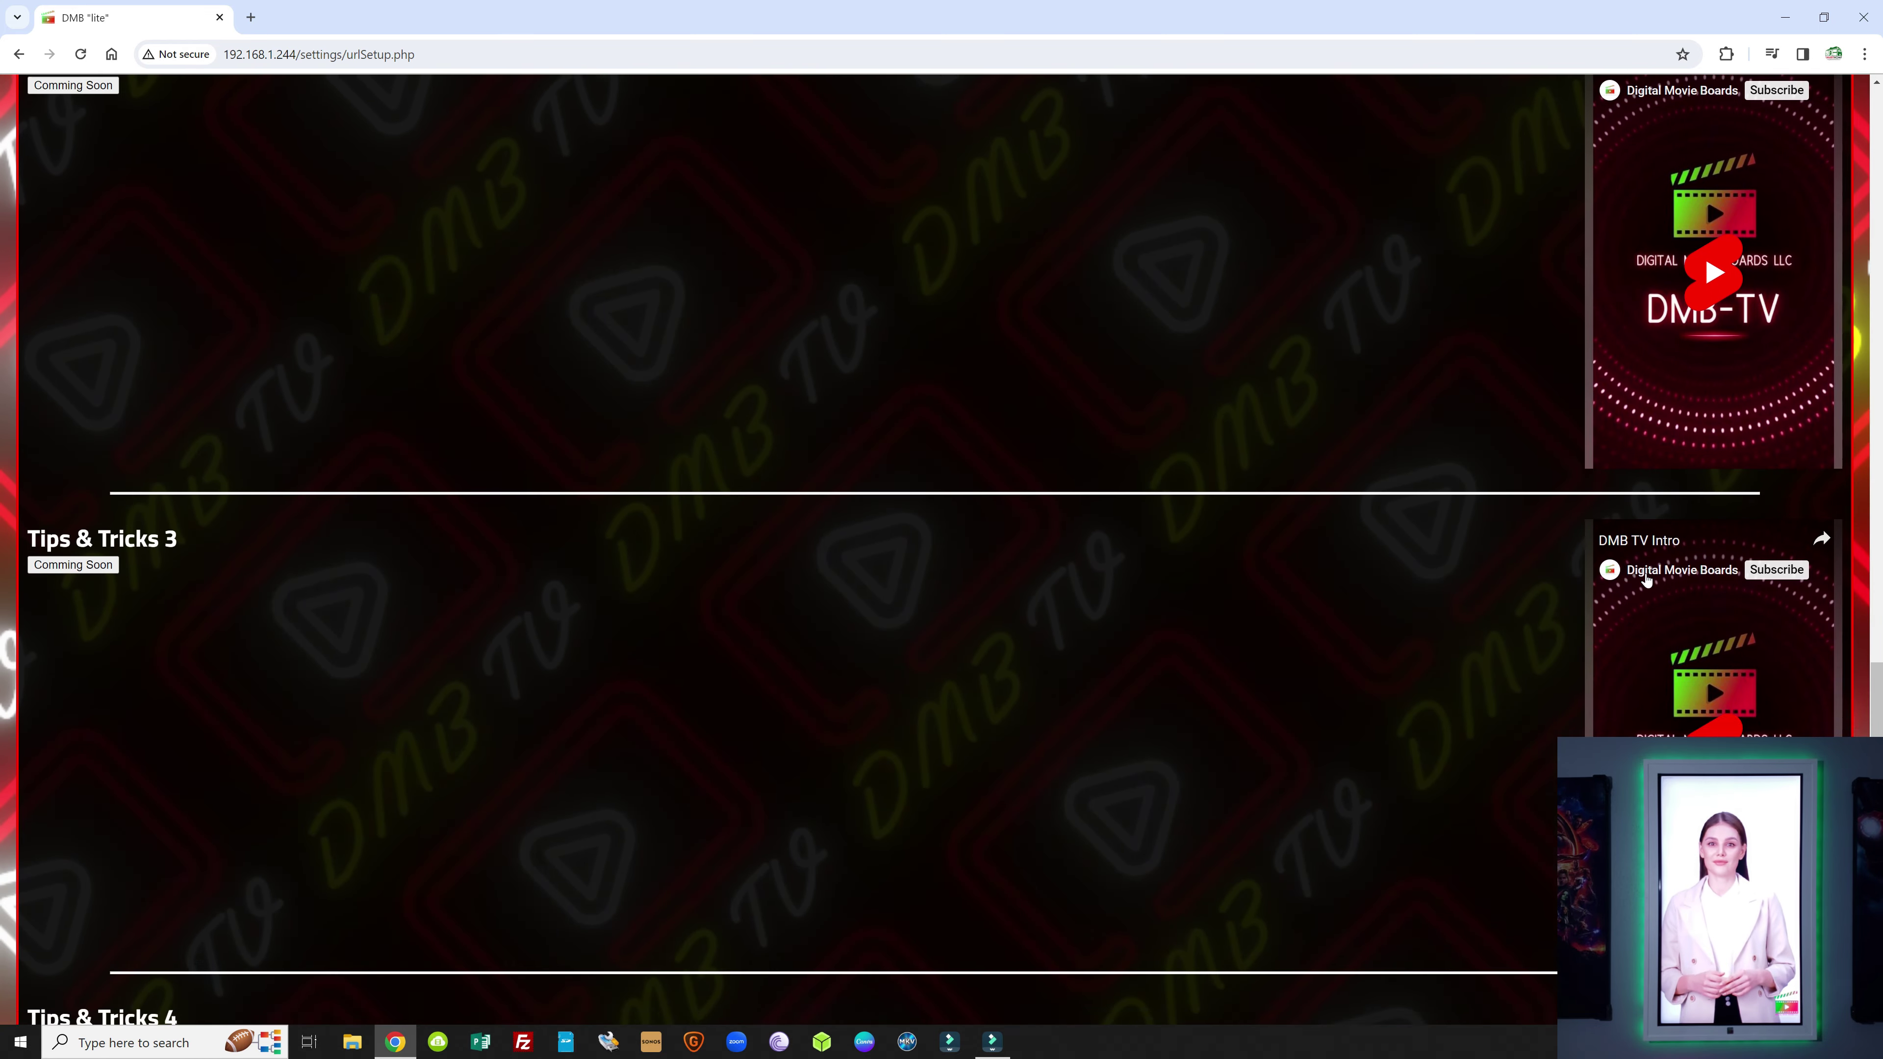
Step: Return to the home page, open Playback Settings, and switch the display view to Movie Poster
{"action": "scroll", "coordinate": [712, 512], "scroll_direction": "up", "scroll_amount": 7}
{"action": "scroll", "coordinate": [711, 512], "scroll_direction": "up", "scroll_amount": 12}
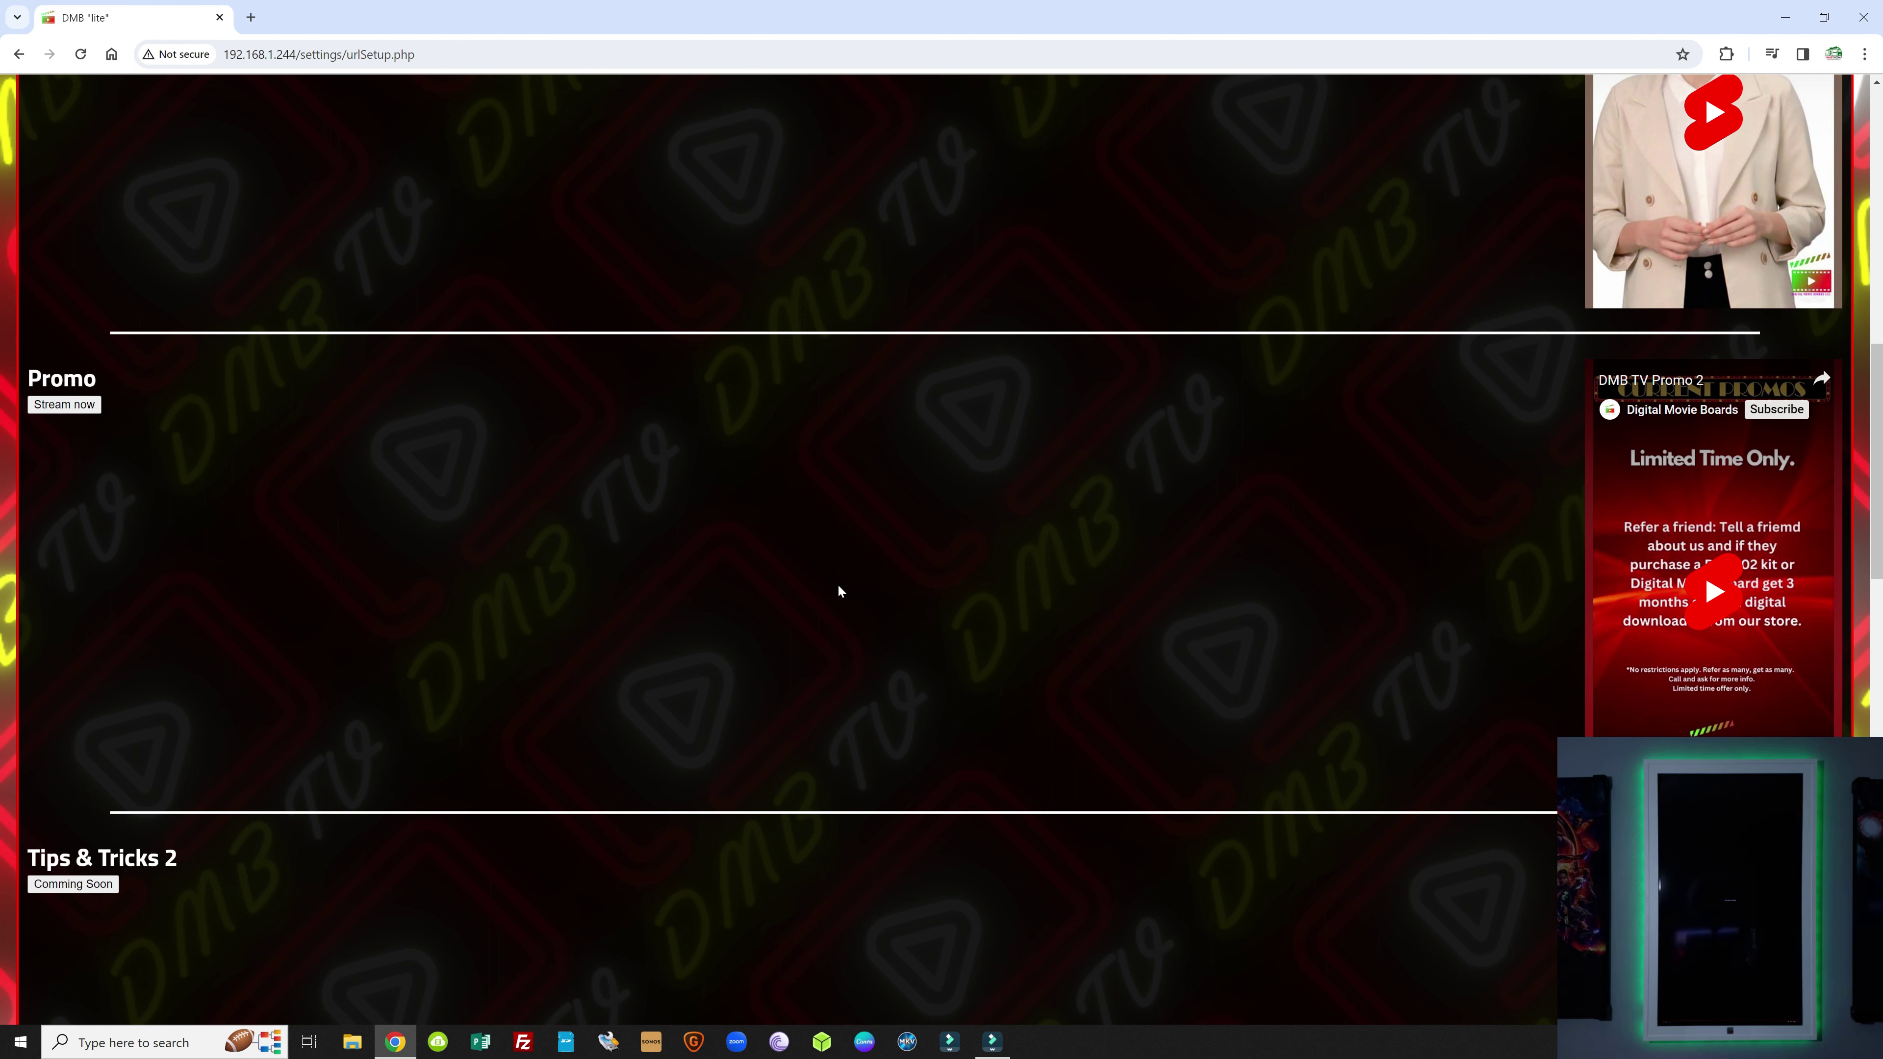
{"action": "scroll", "coordinate": [637, 509], "scroll_direction": "up", "scroll_amount": 10}
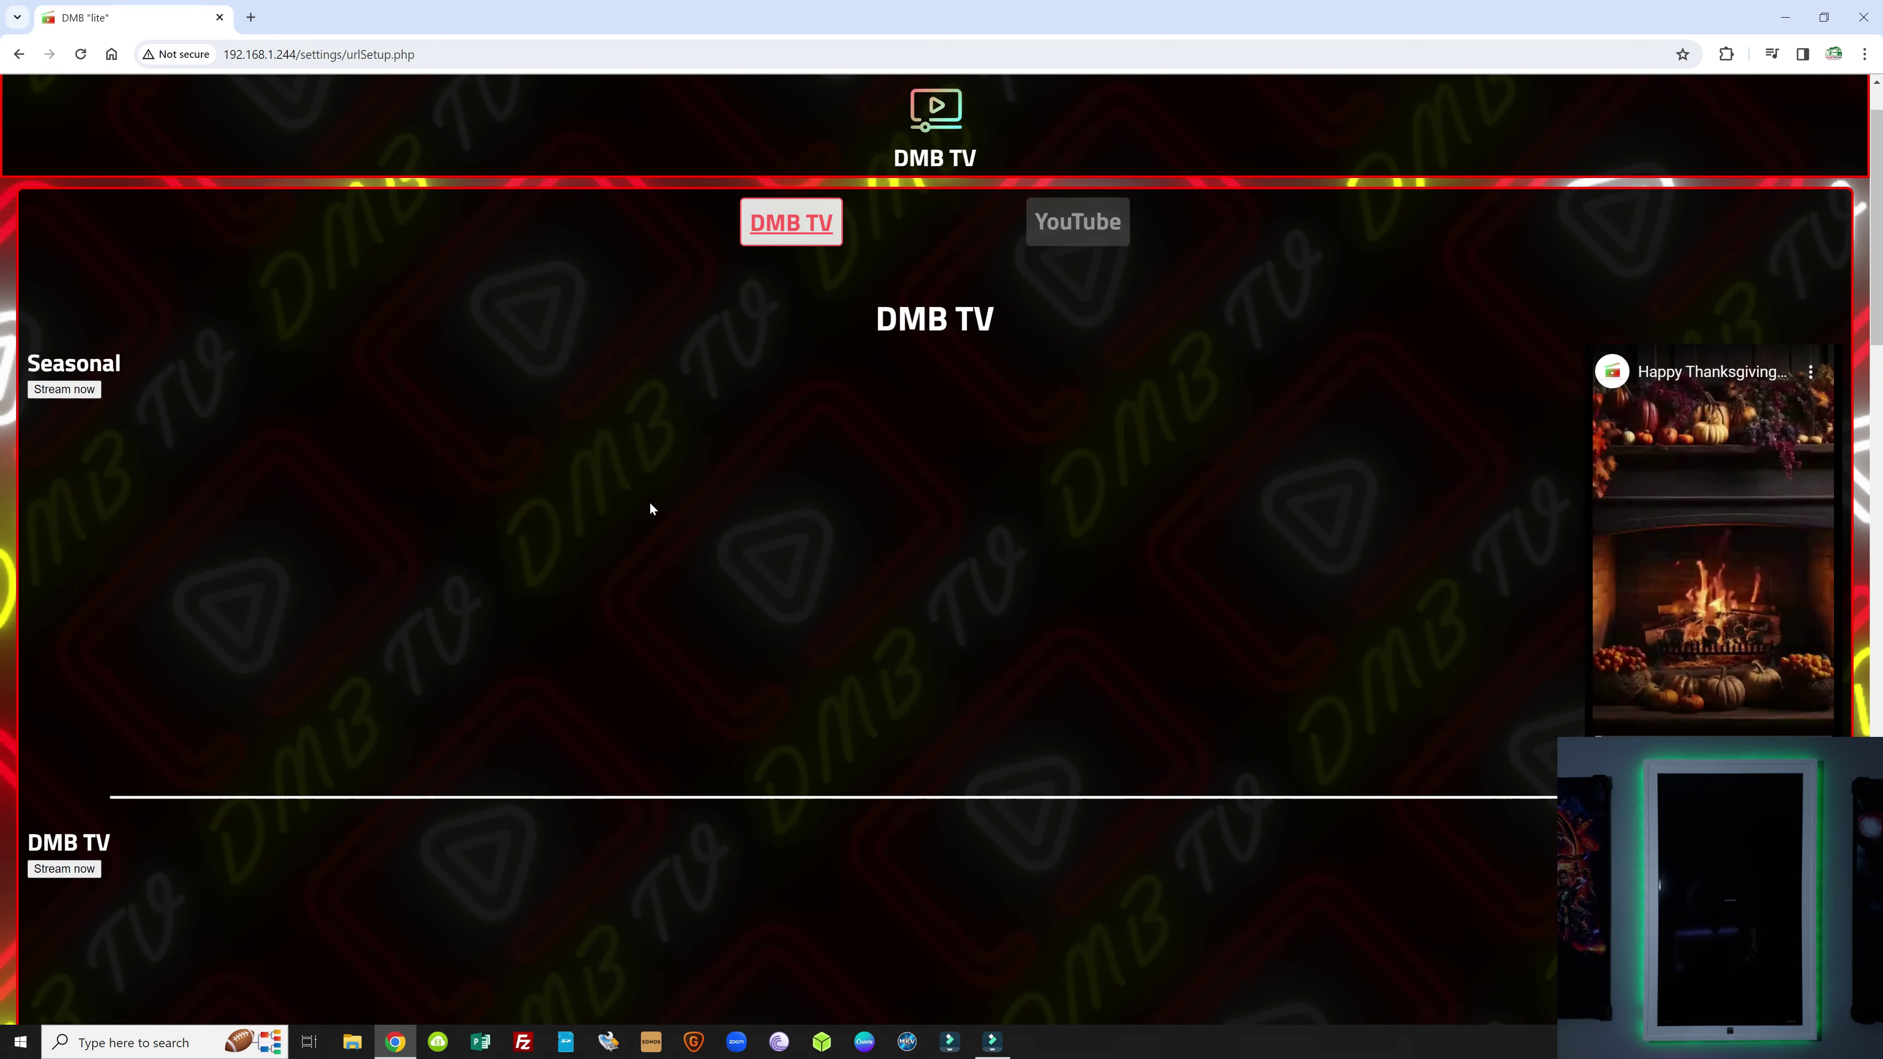
{"action": "left_click", "coordinate": [28, 109]}
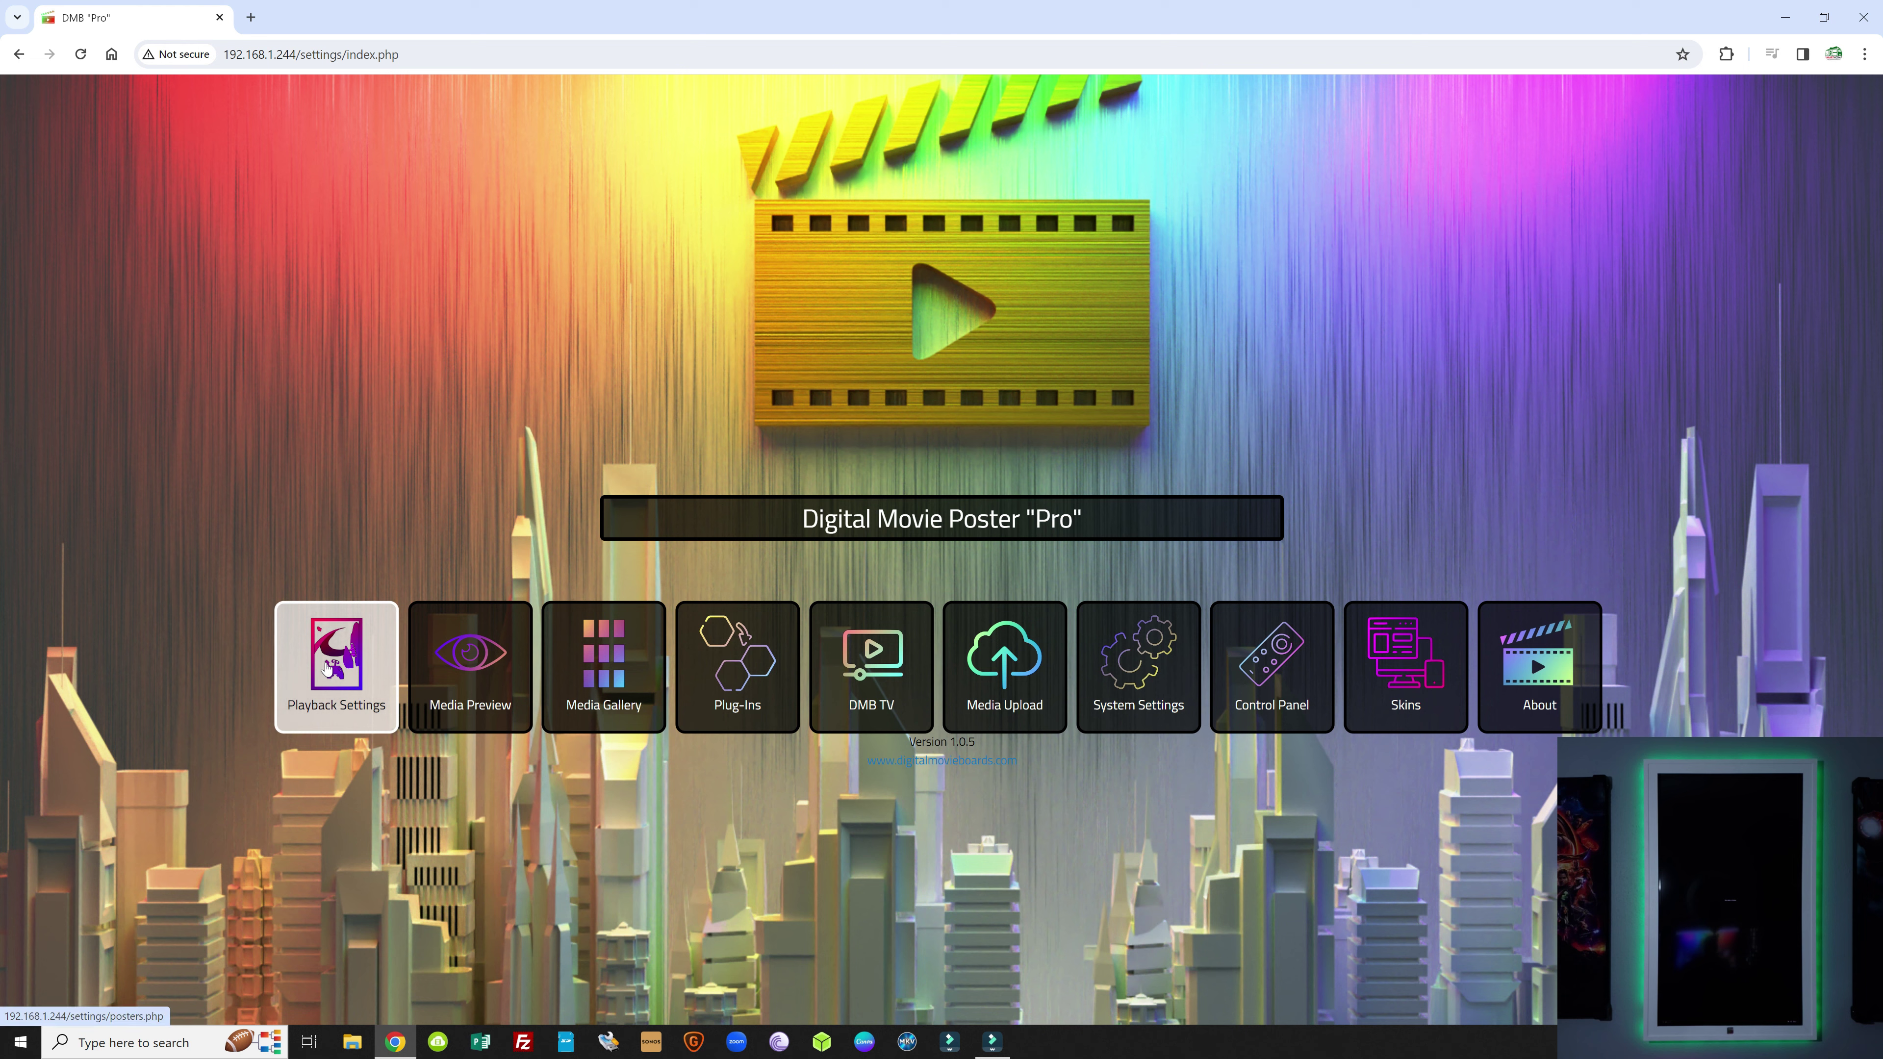
{"action": "left_click", "coordinate": [327, 668]}
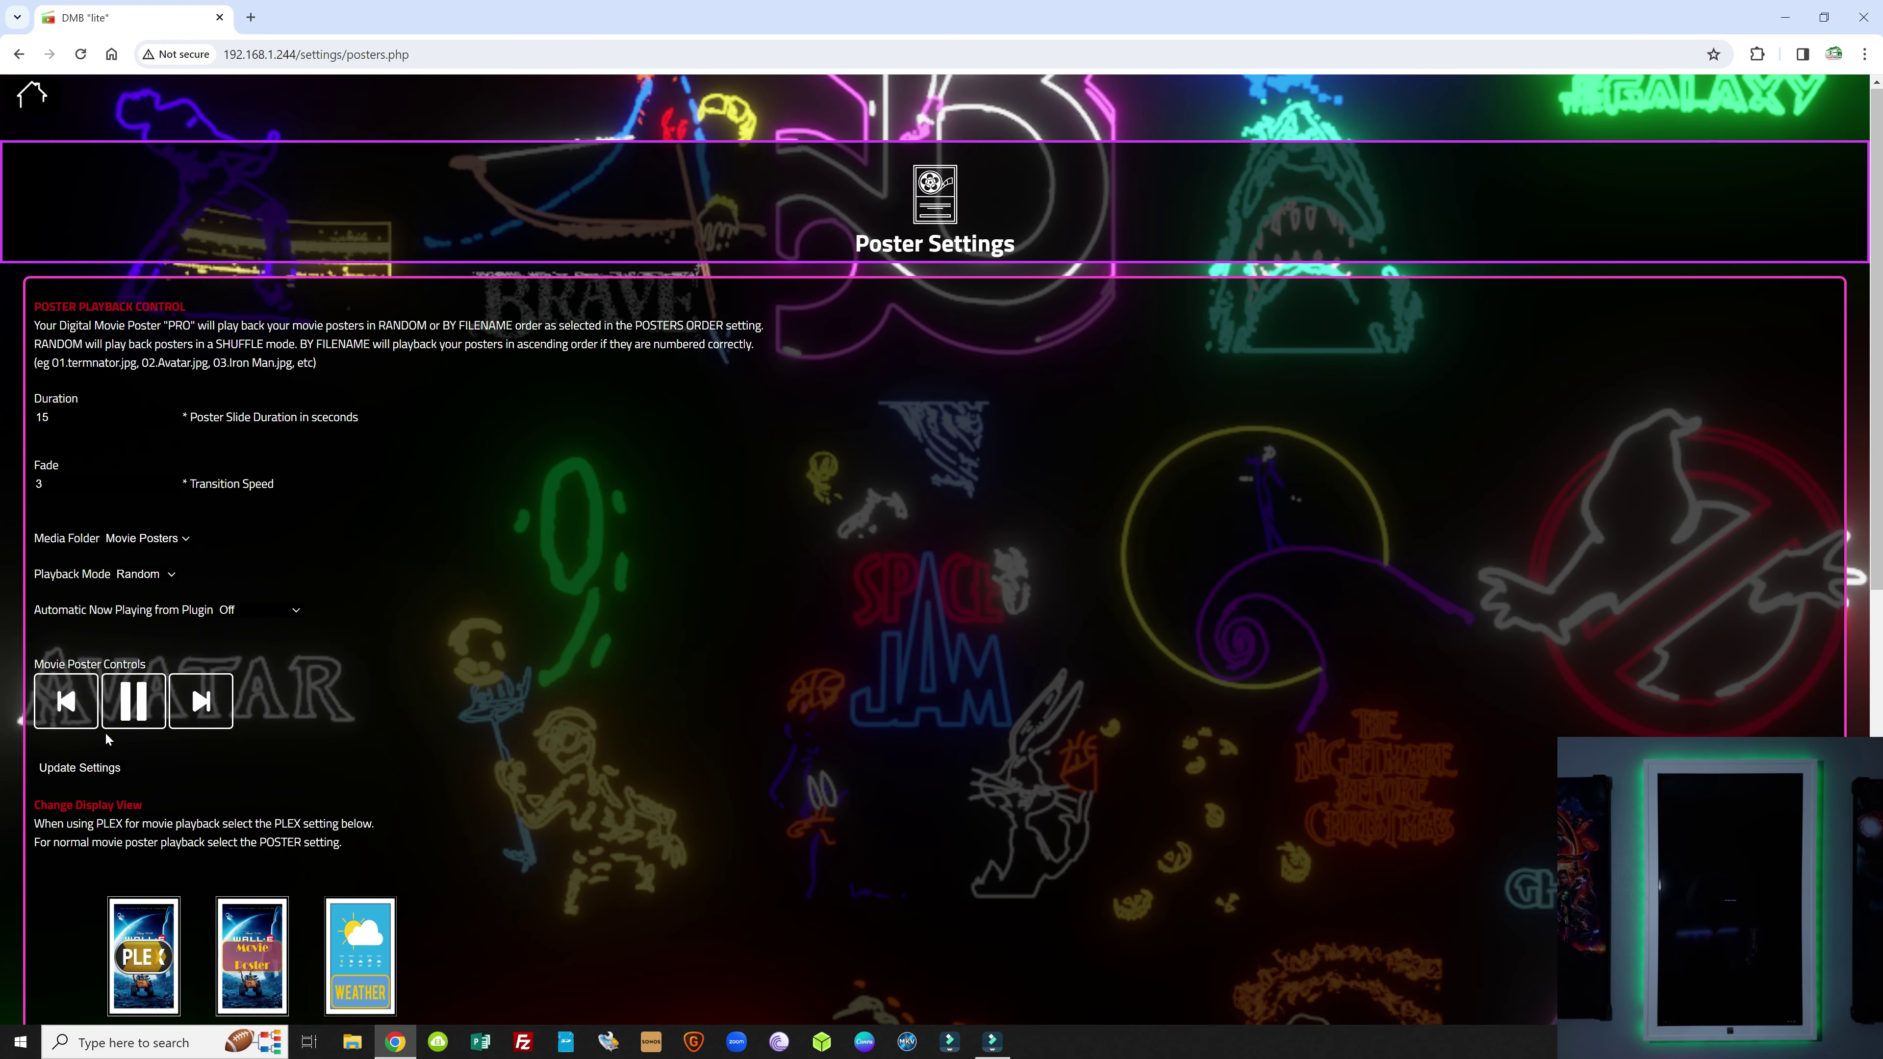
{"action": "scroll", "coordinate": [403, 742], "scroll_direction": "down", "scroll_amount": 5}
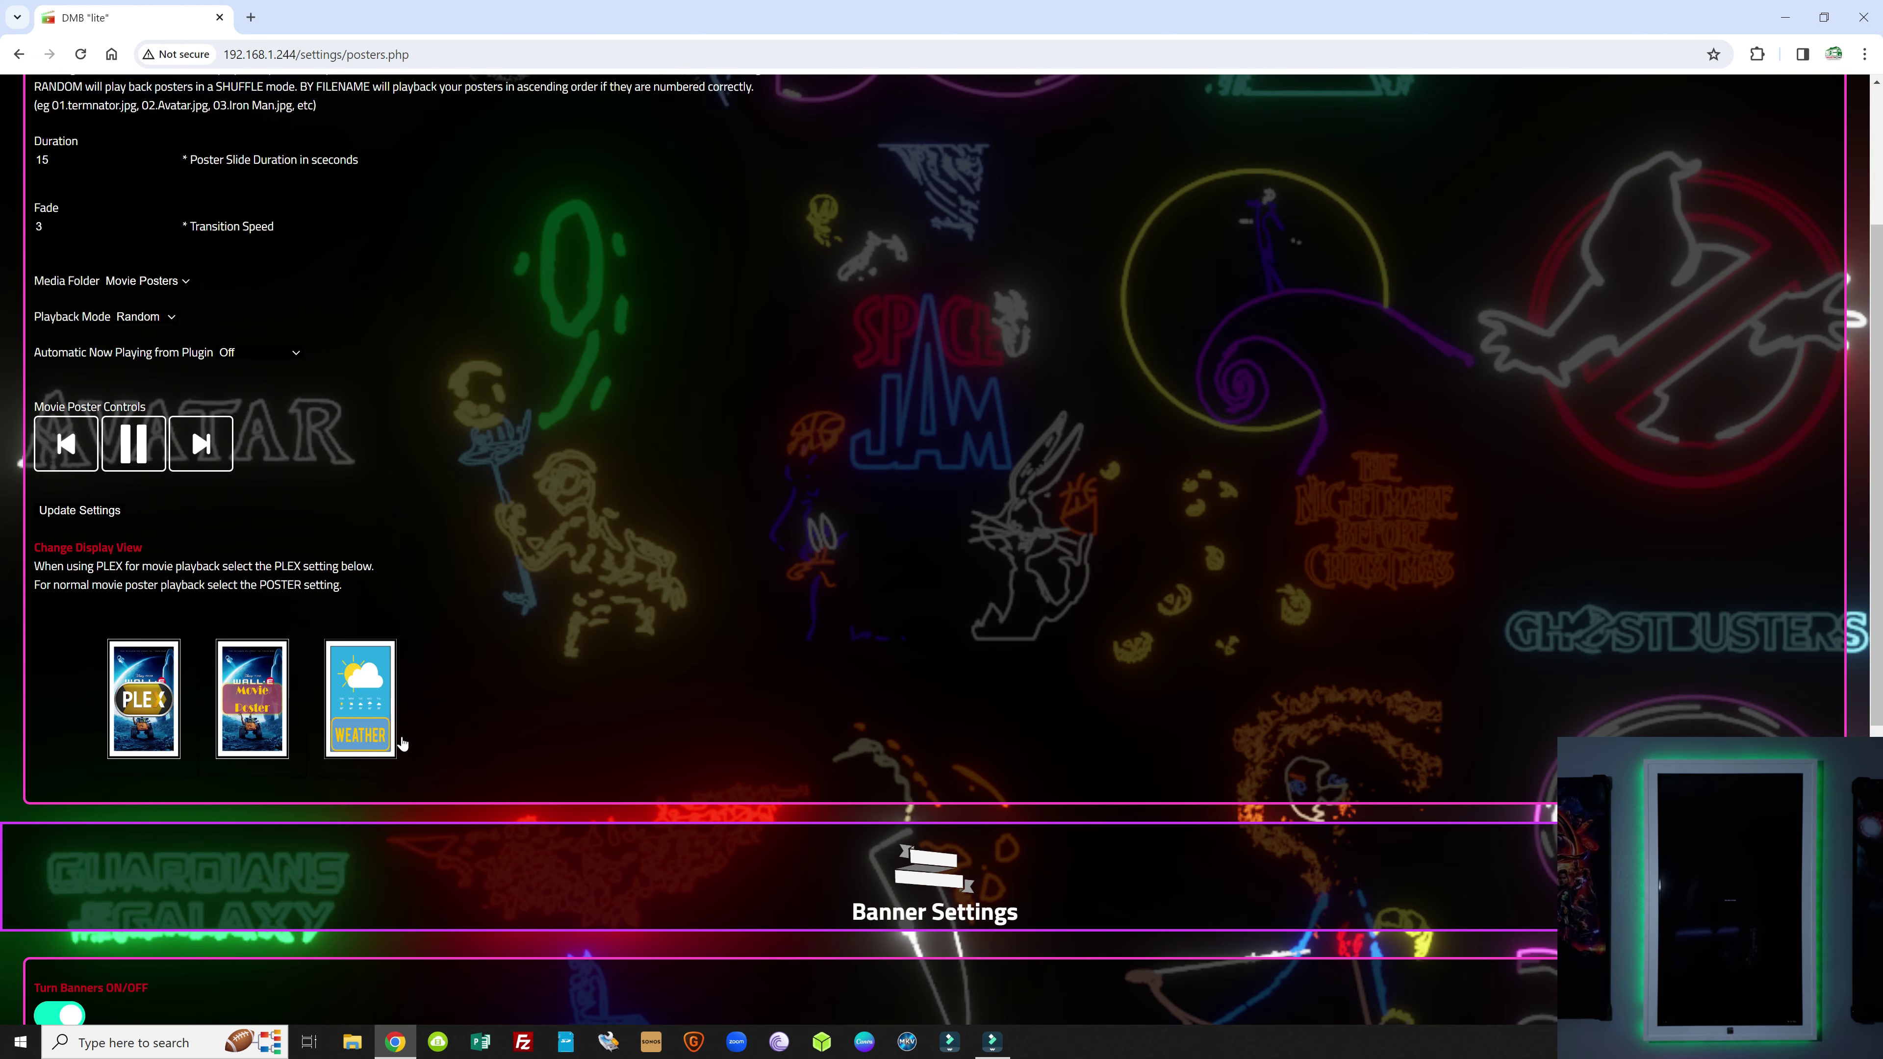
{"action": "left_click", "coordinate": [241, 712]}
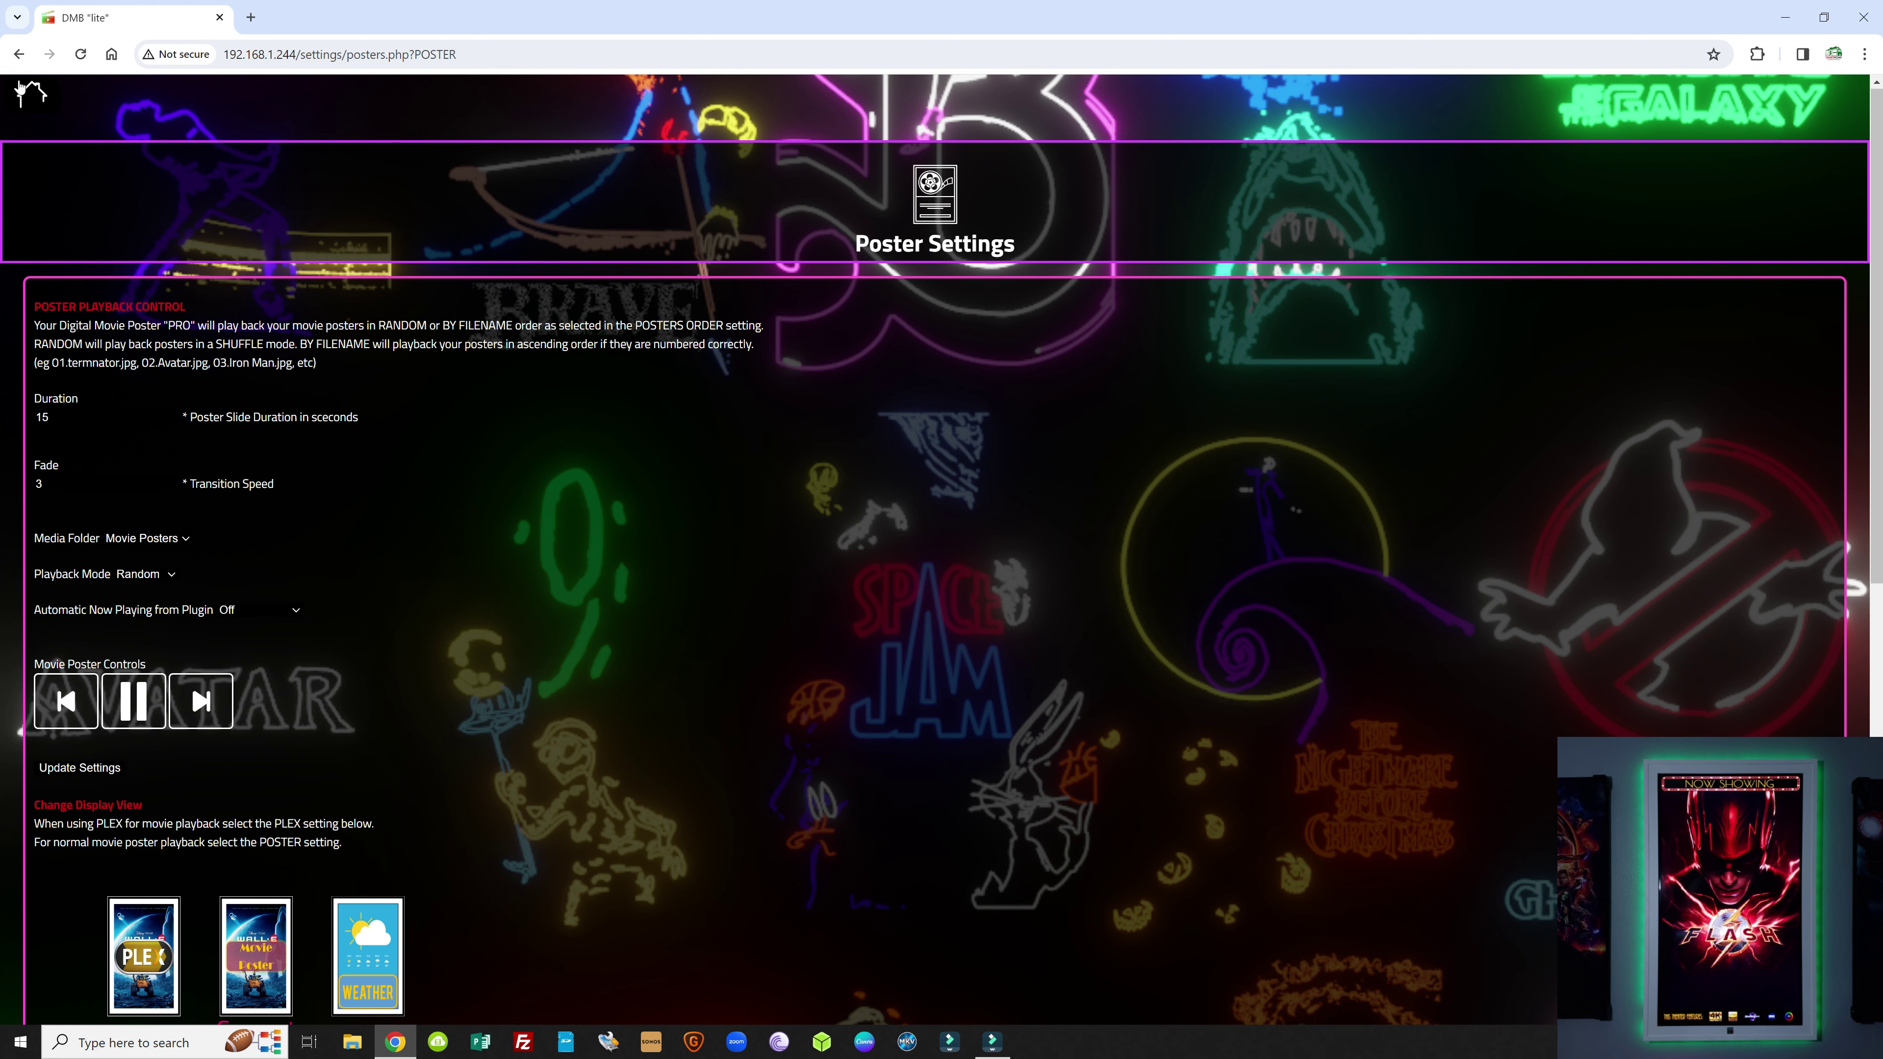
Step: Go back through the home page to DMB TV and open its YouTube section
{"action": "left_click", "coordinate": [33, 100]}
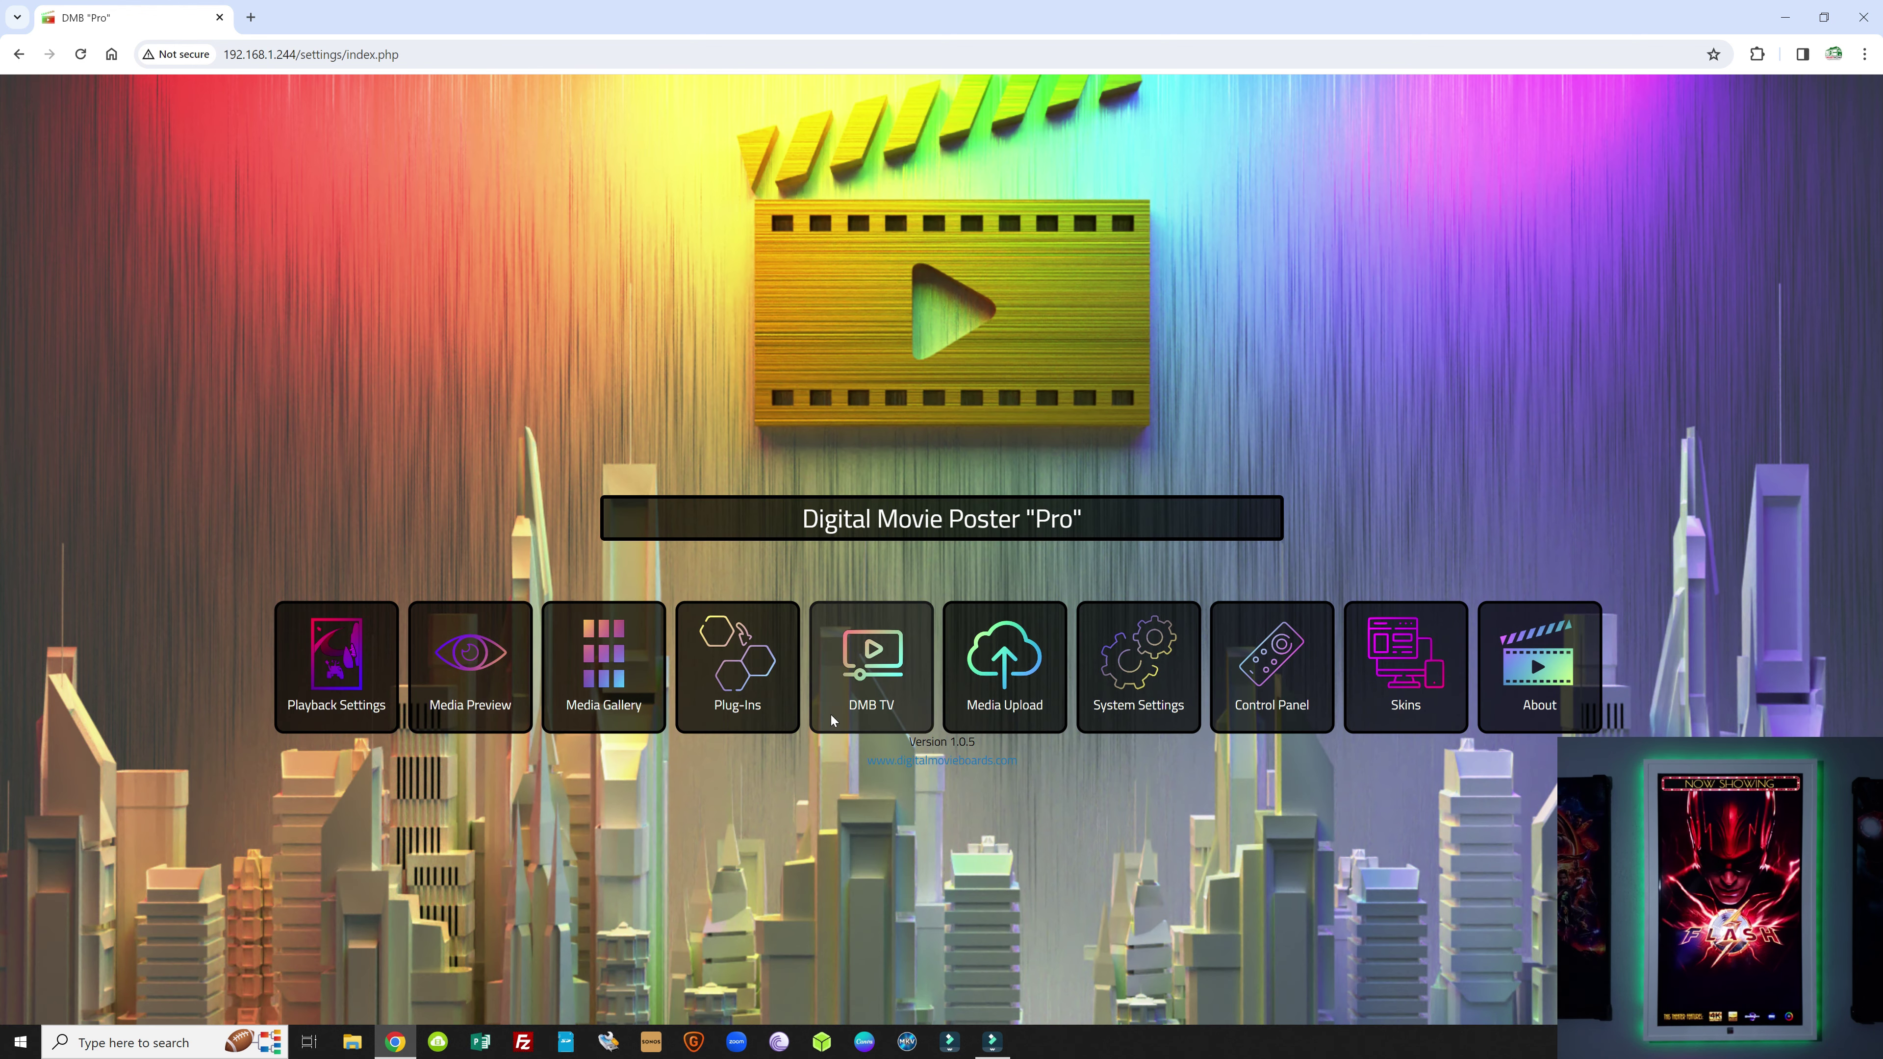
{"action": "left_click", "coordinate": [875, 683]}
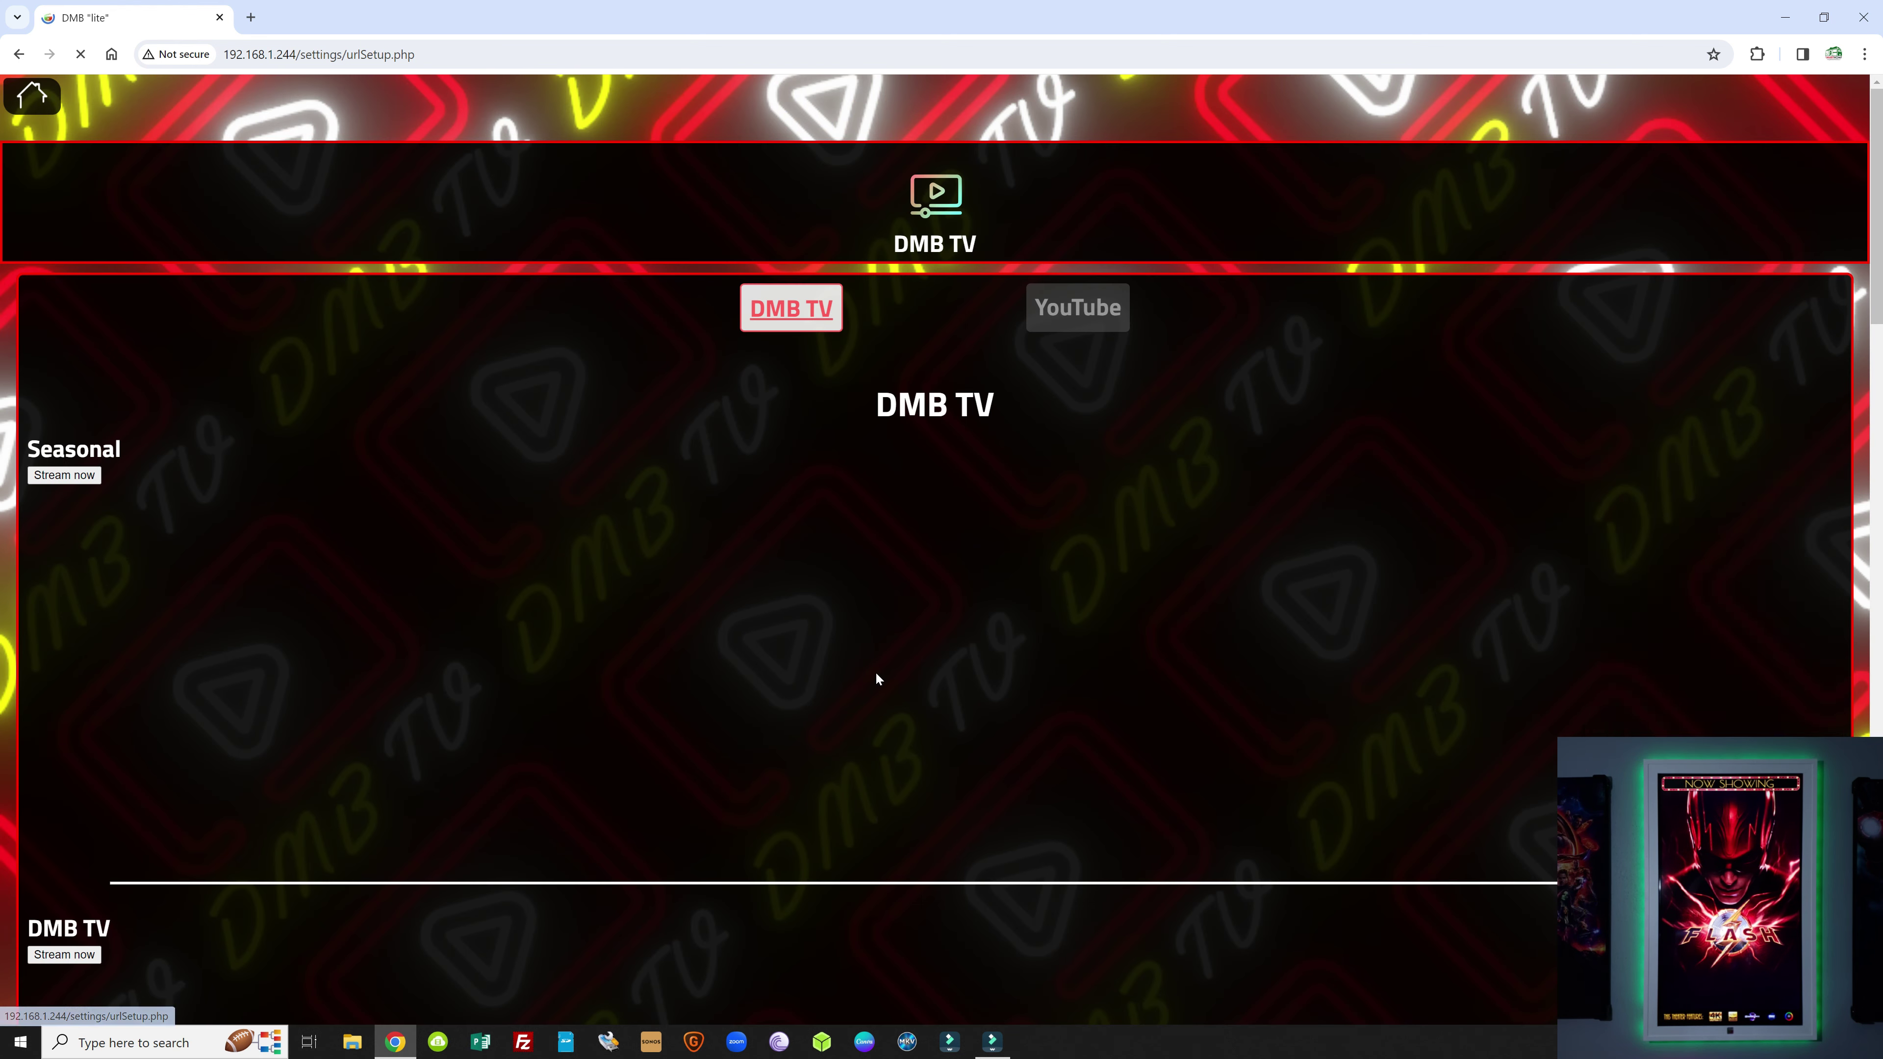
{"action": "left_click", "coordinate": [1076, 318]}
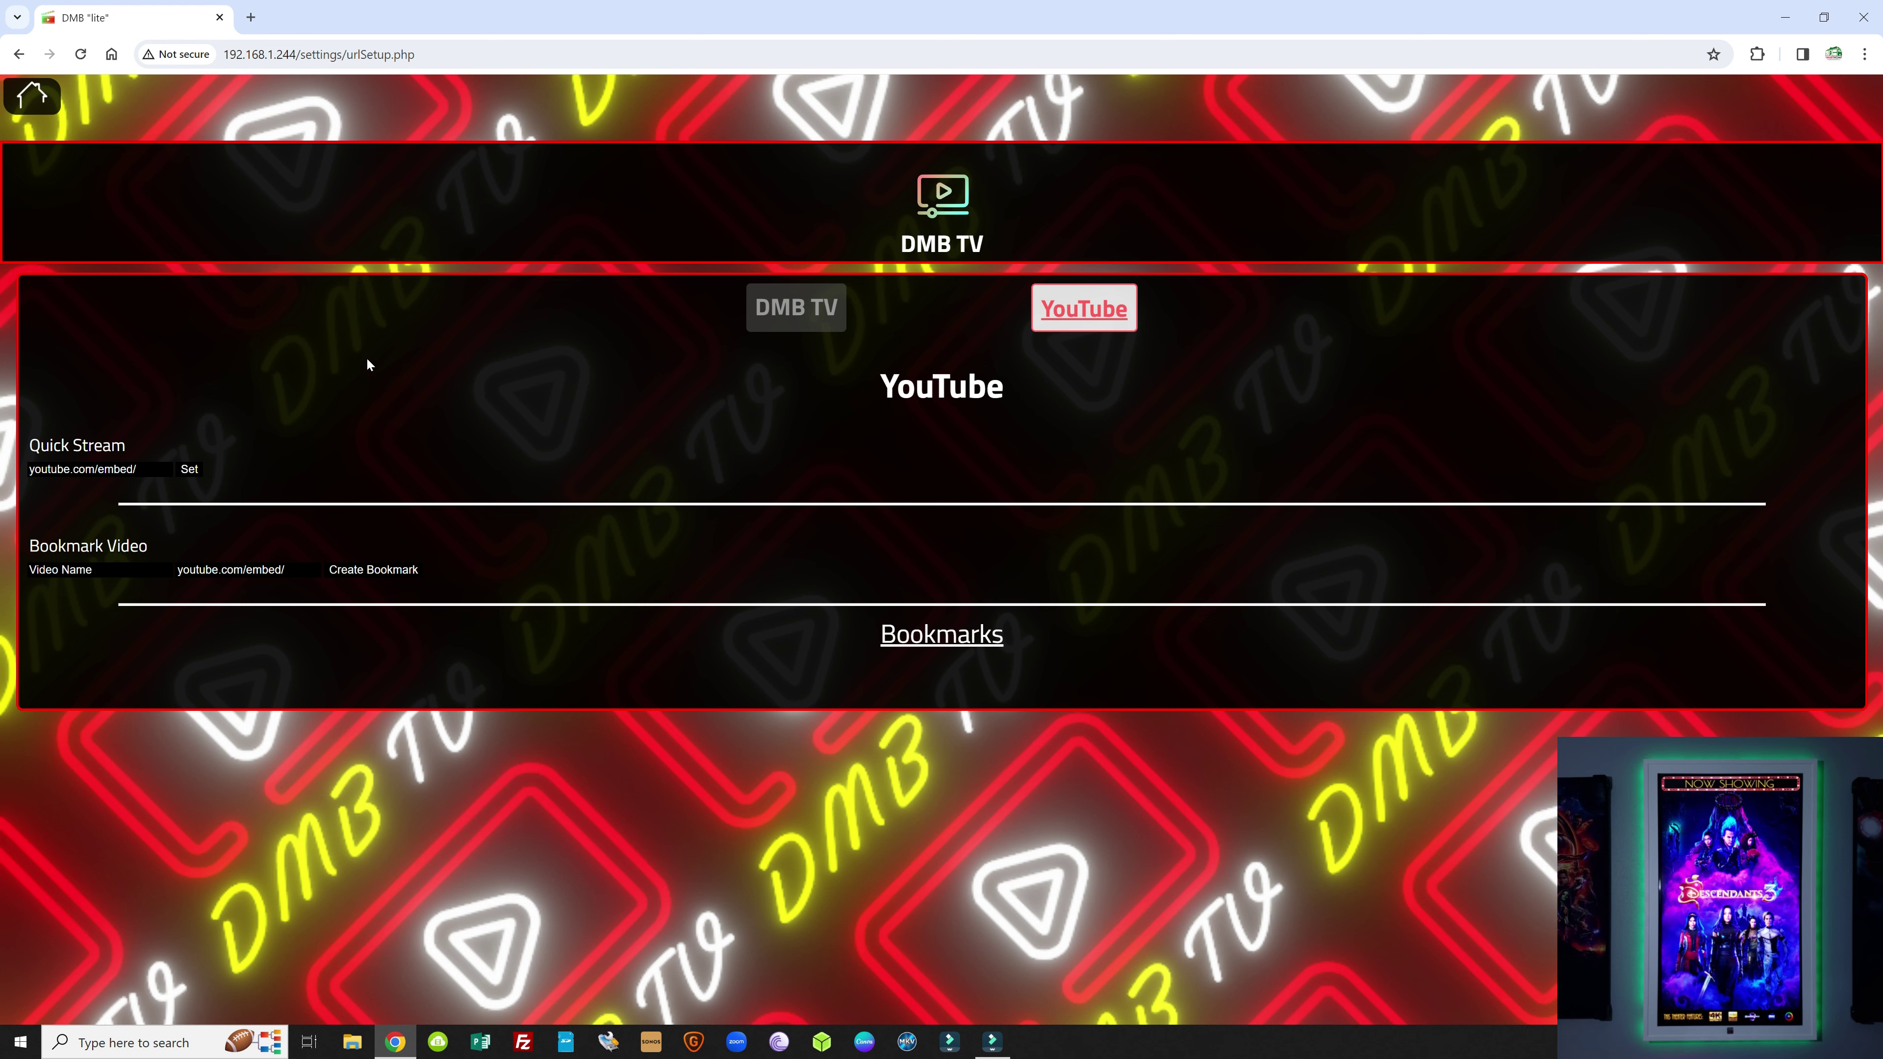
Step: Open YouTube in a new browser tab and search for "laney gardner"
{"action": "left_click", "coordinate": [253, 17]}
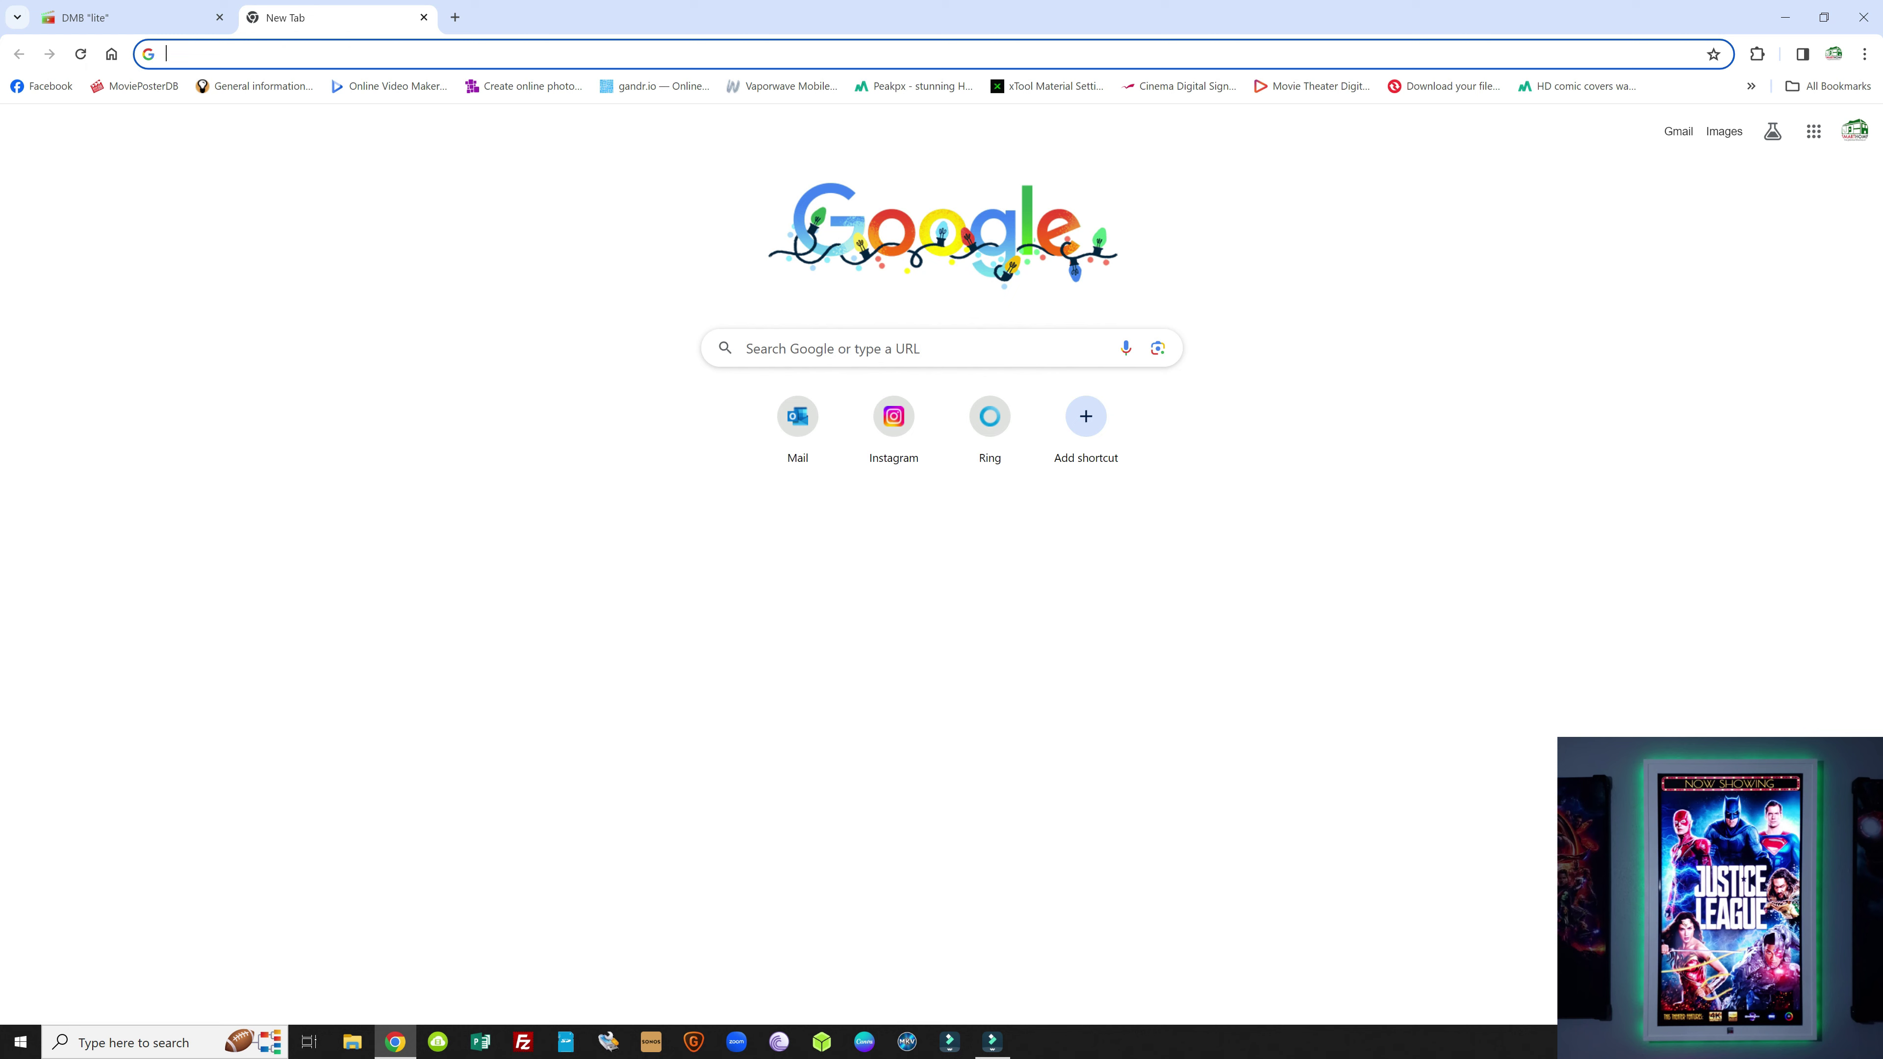
{"action": "type", "text": "you"}
{"action": "key", "text": "Return"}
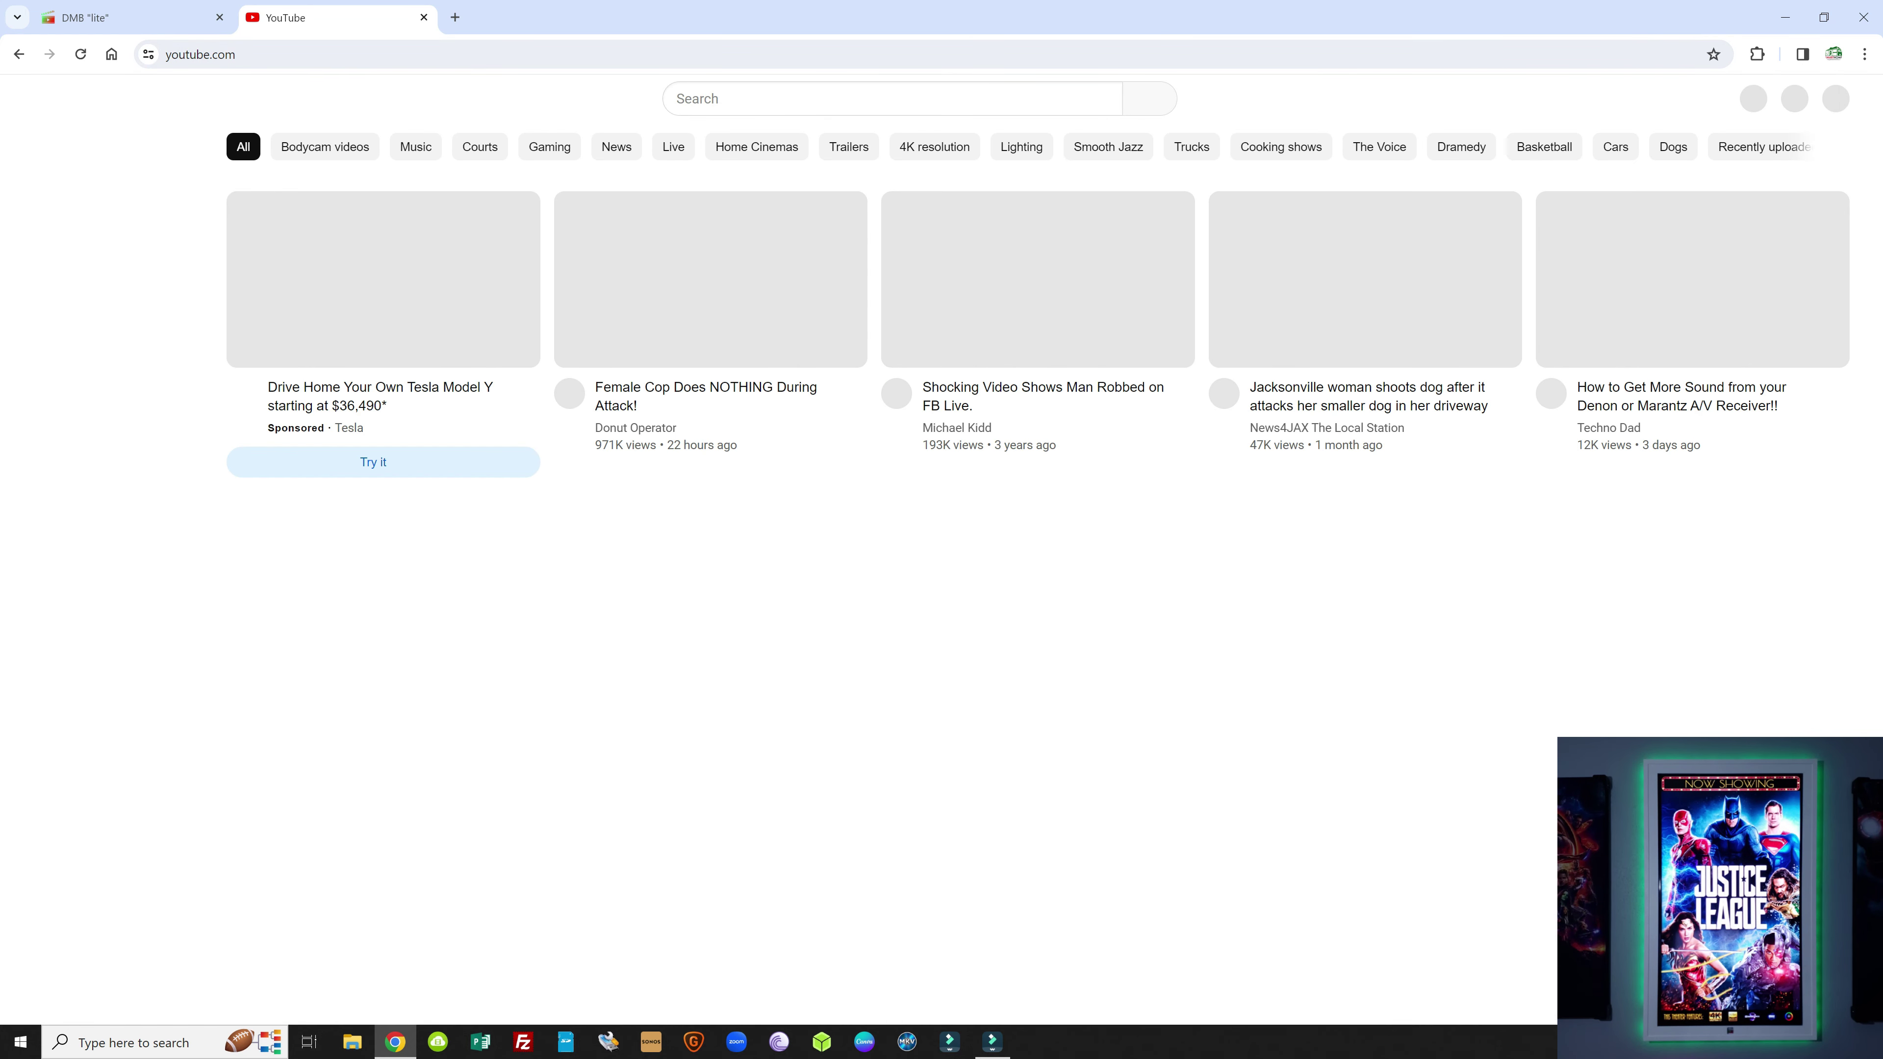
{"action": "left_click", "coordinate": [825, 97]}
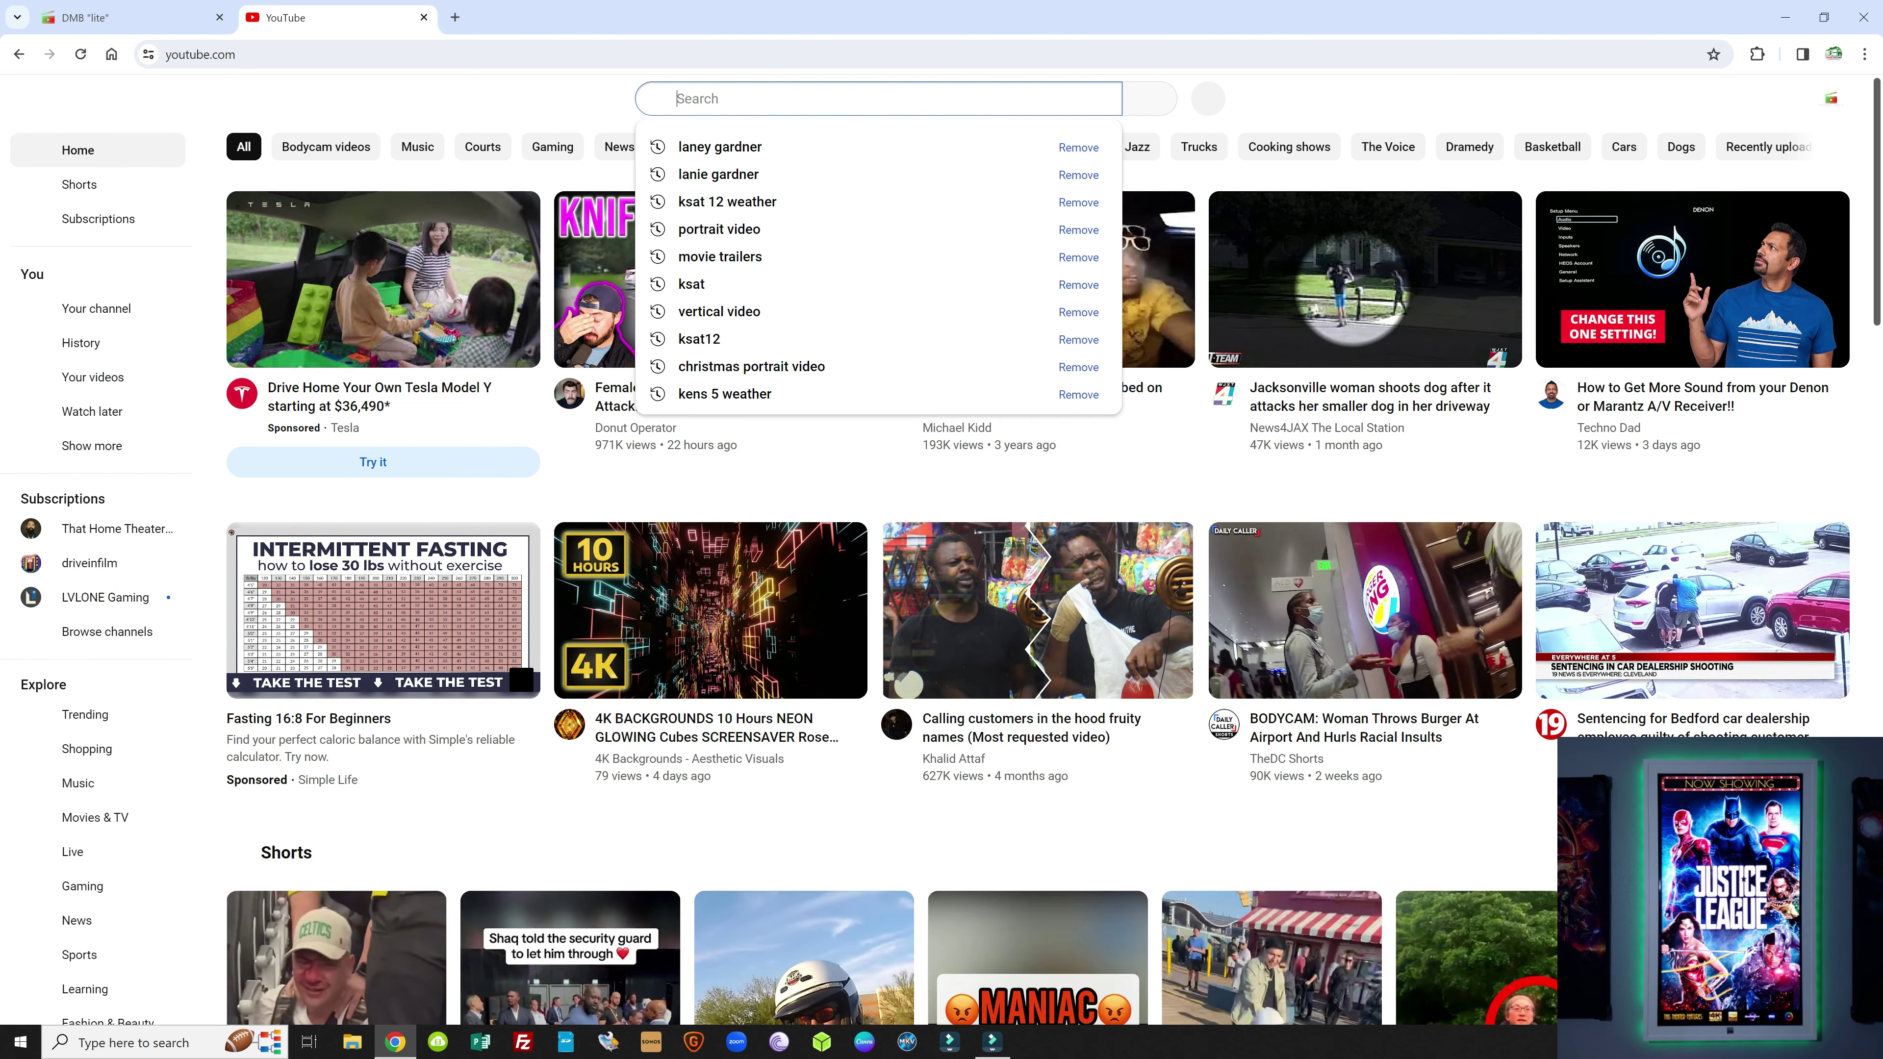
{"action": "type", "text": "laney gardner"}
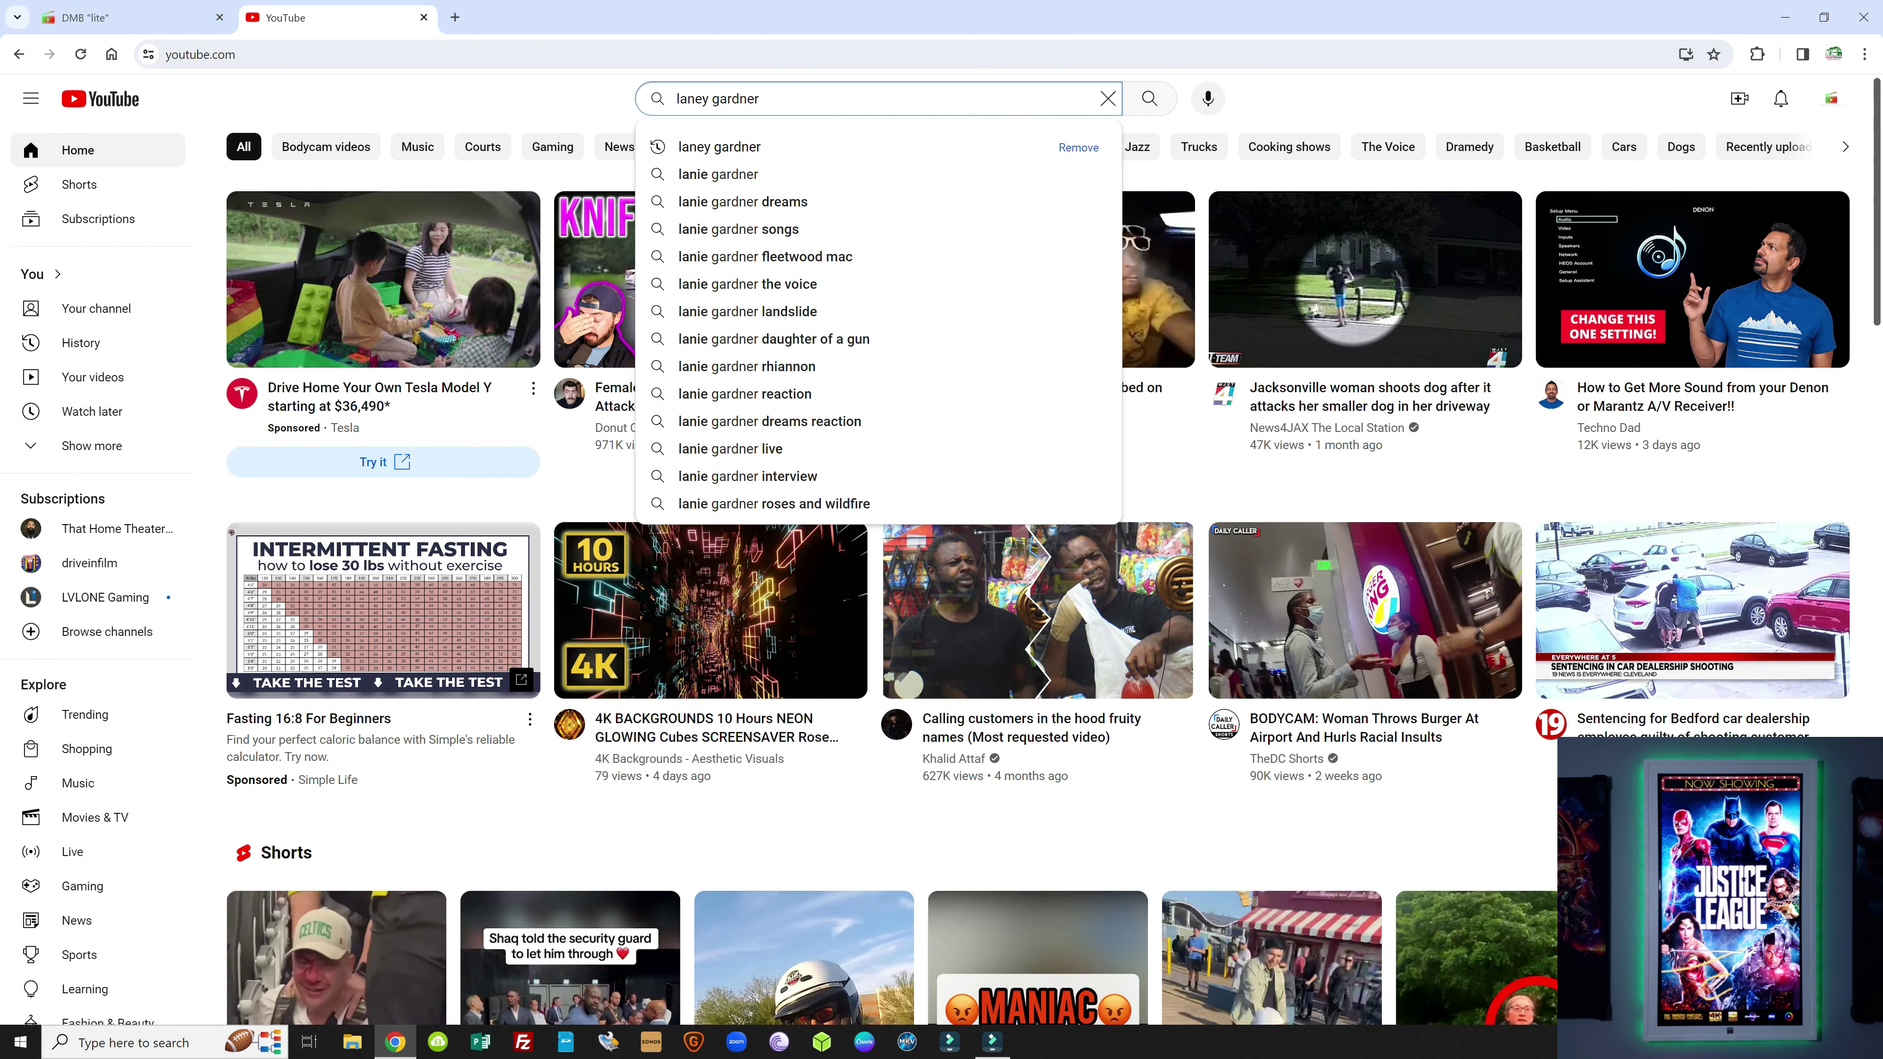
{"action": "key", "text": "Return"}
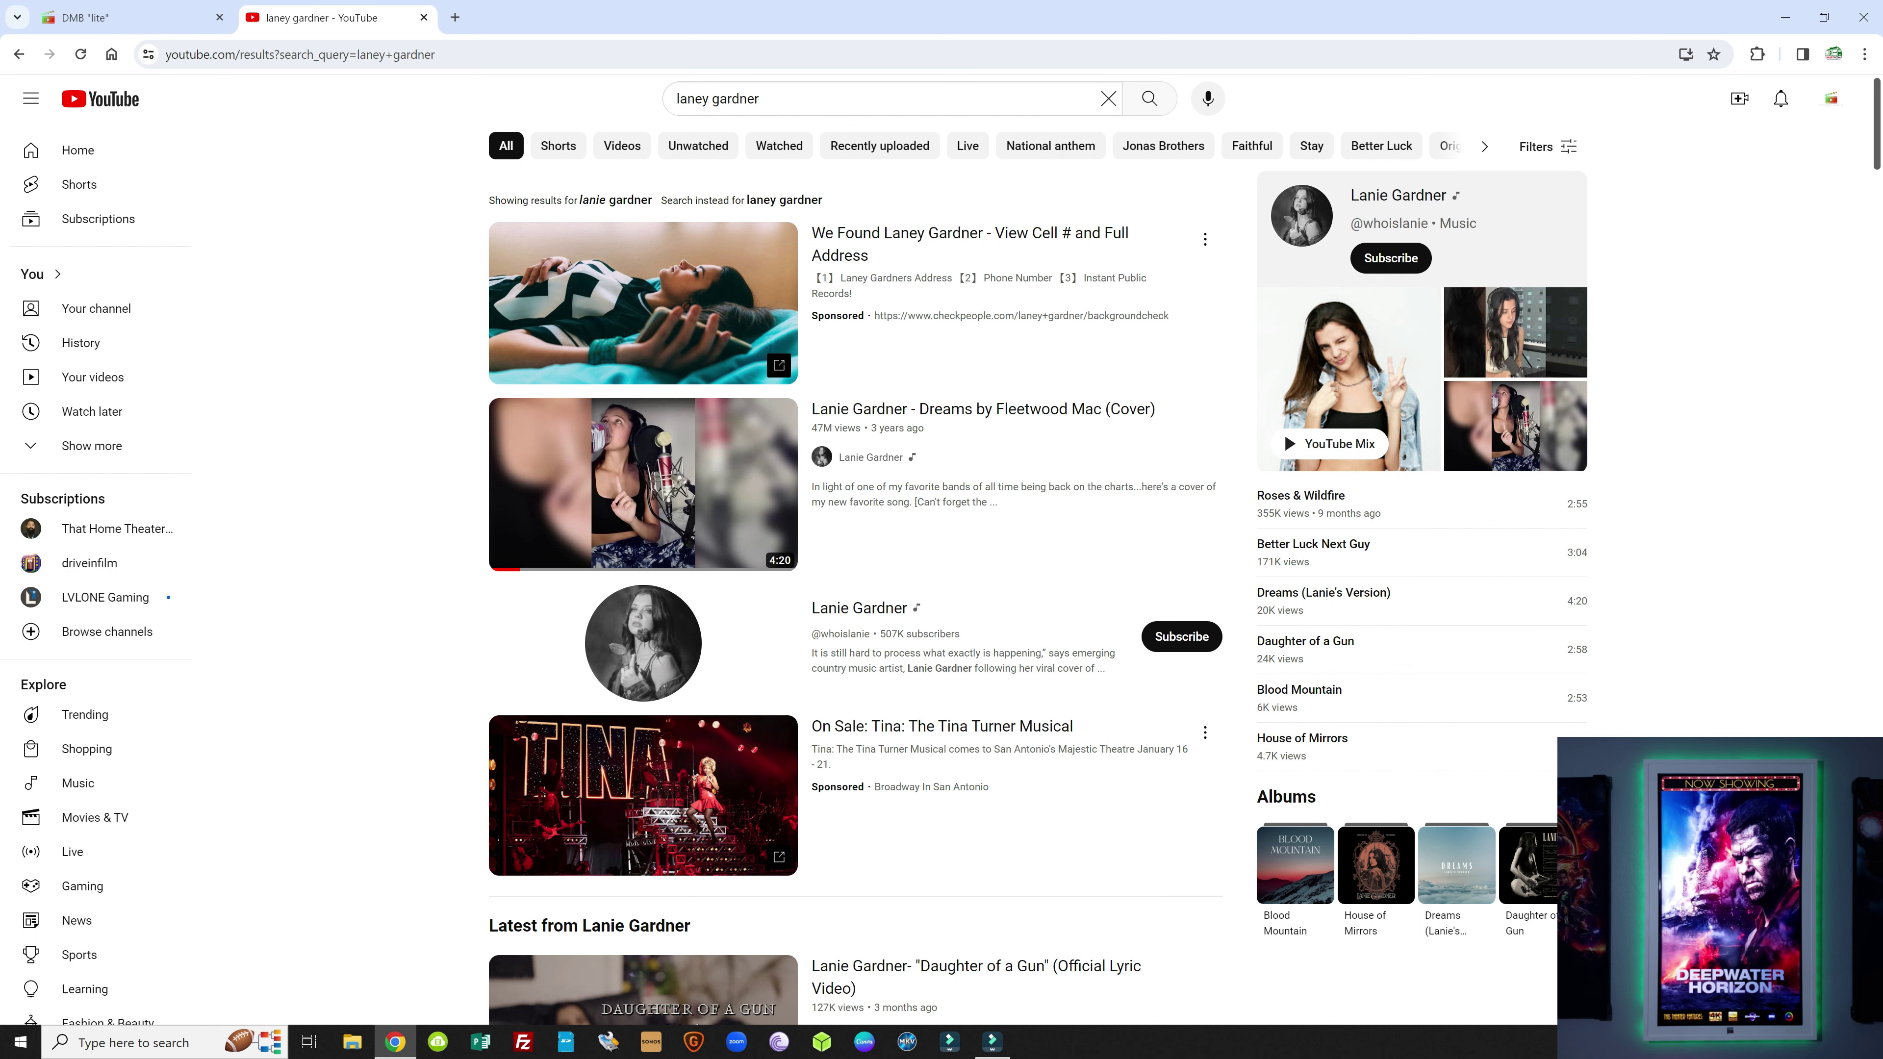
Step: Open the "Dreams by Fleetwood Mac (Cover)" video, skip its advertisement, and pause playback
{"action": "scroll", "coordinate": [678, 411], "scroll_direction": "down", "scroll_amount": 1}
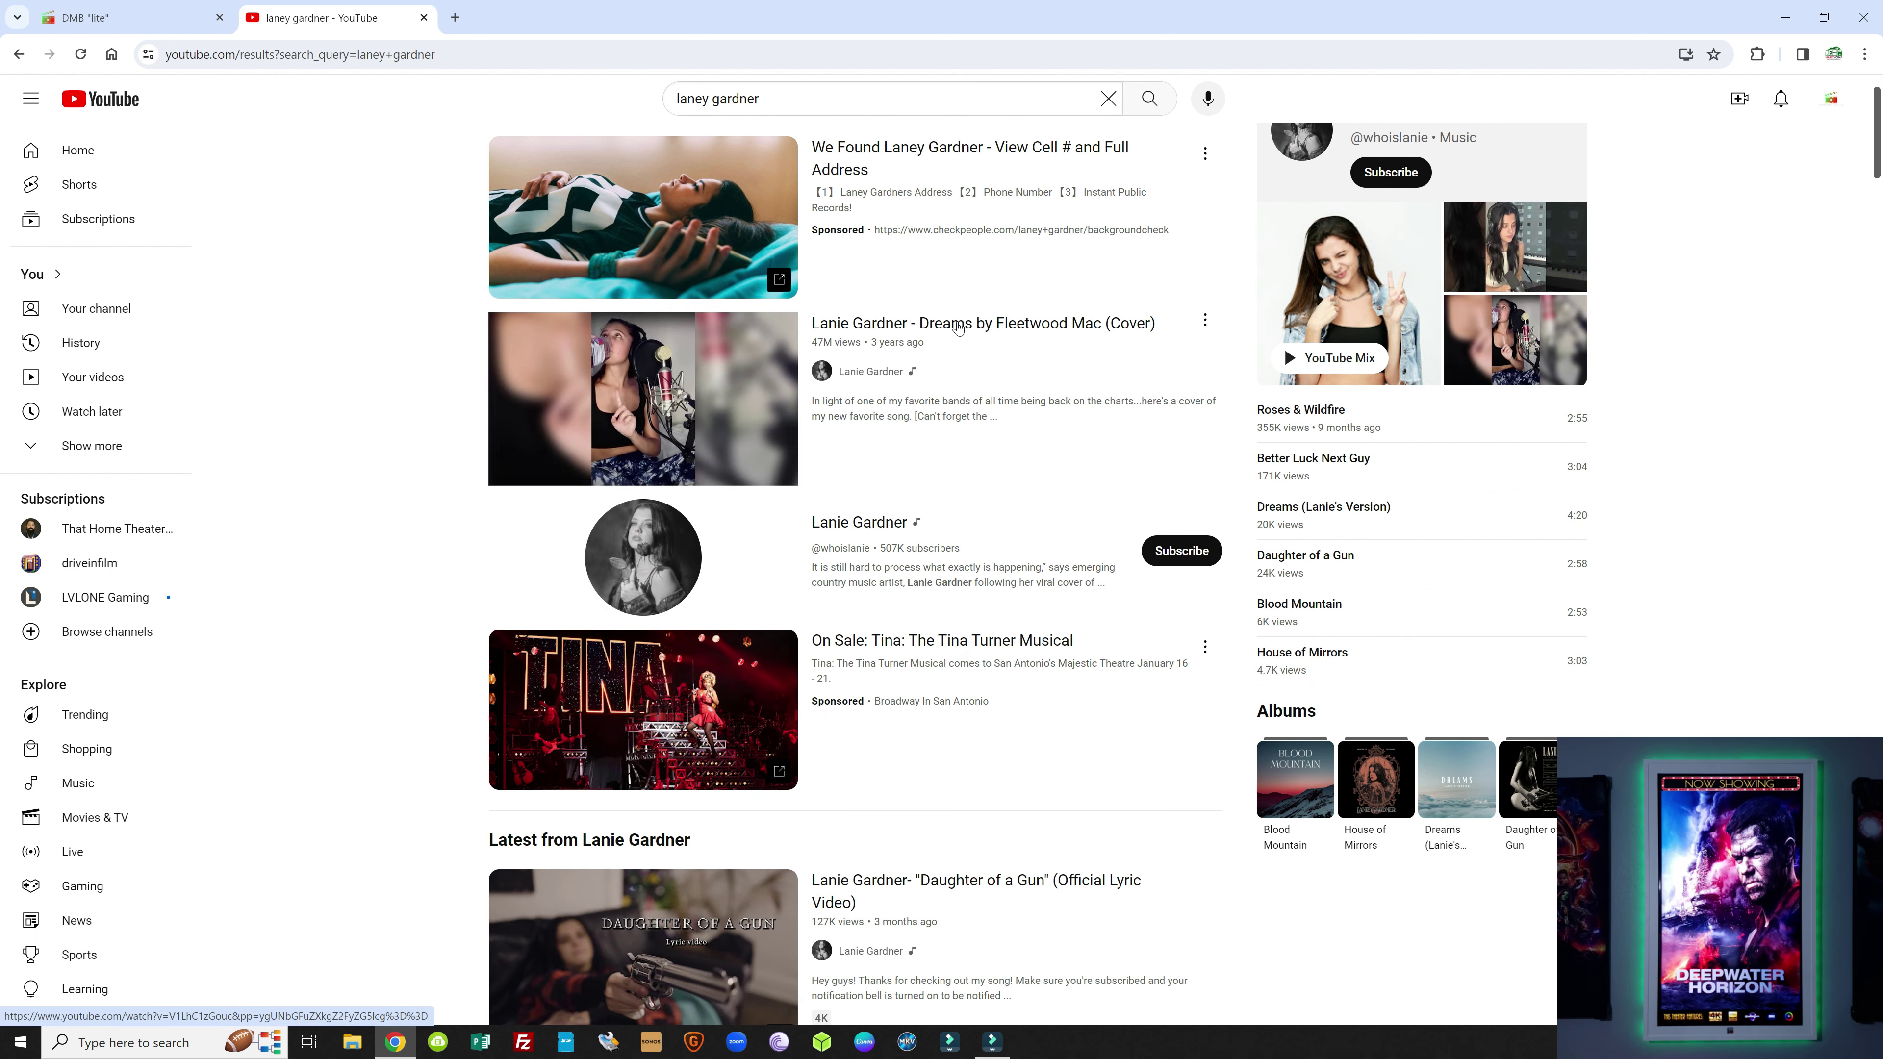
{"action": "left_click", "coordinate": [632, 360]}
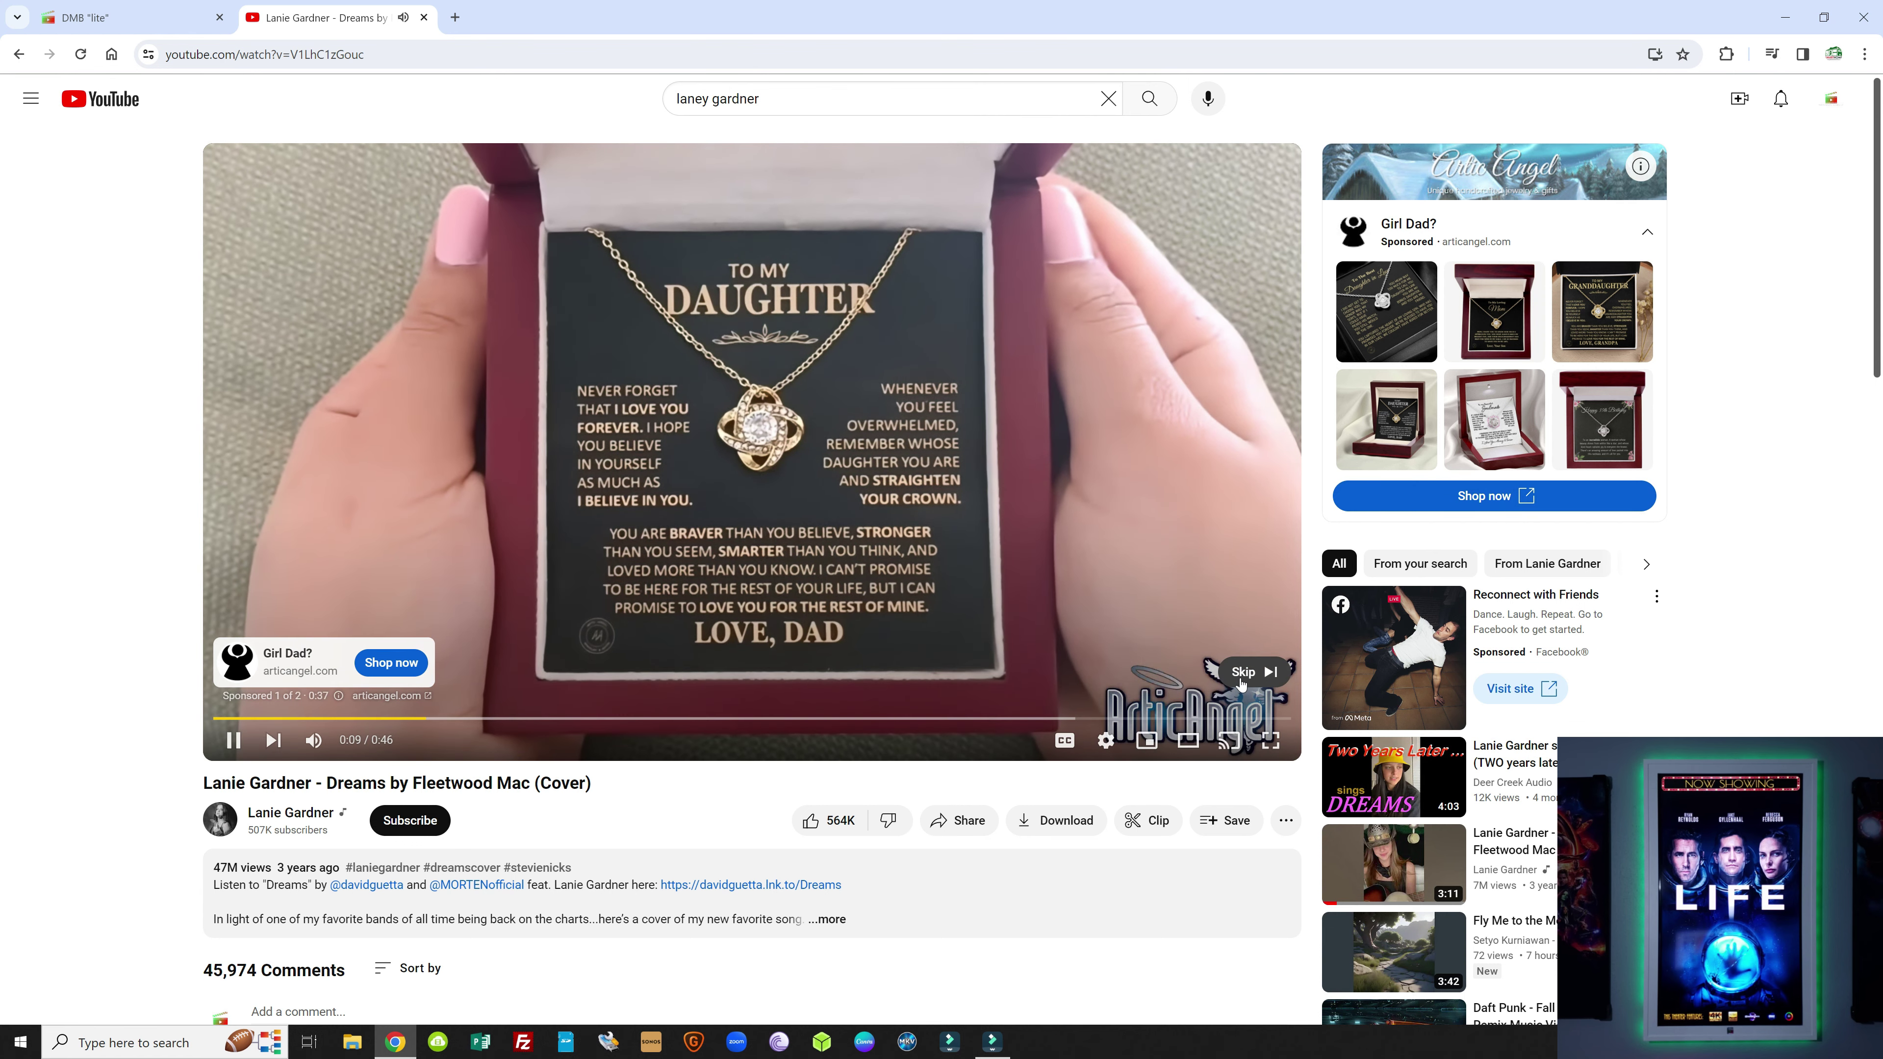
{"action": "left_click", "coordinate": [1243, 672]}
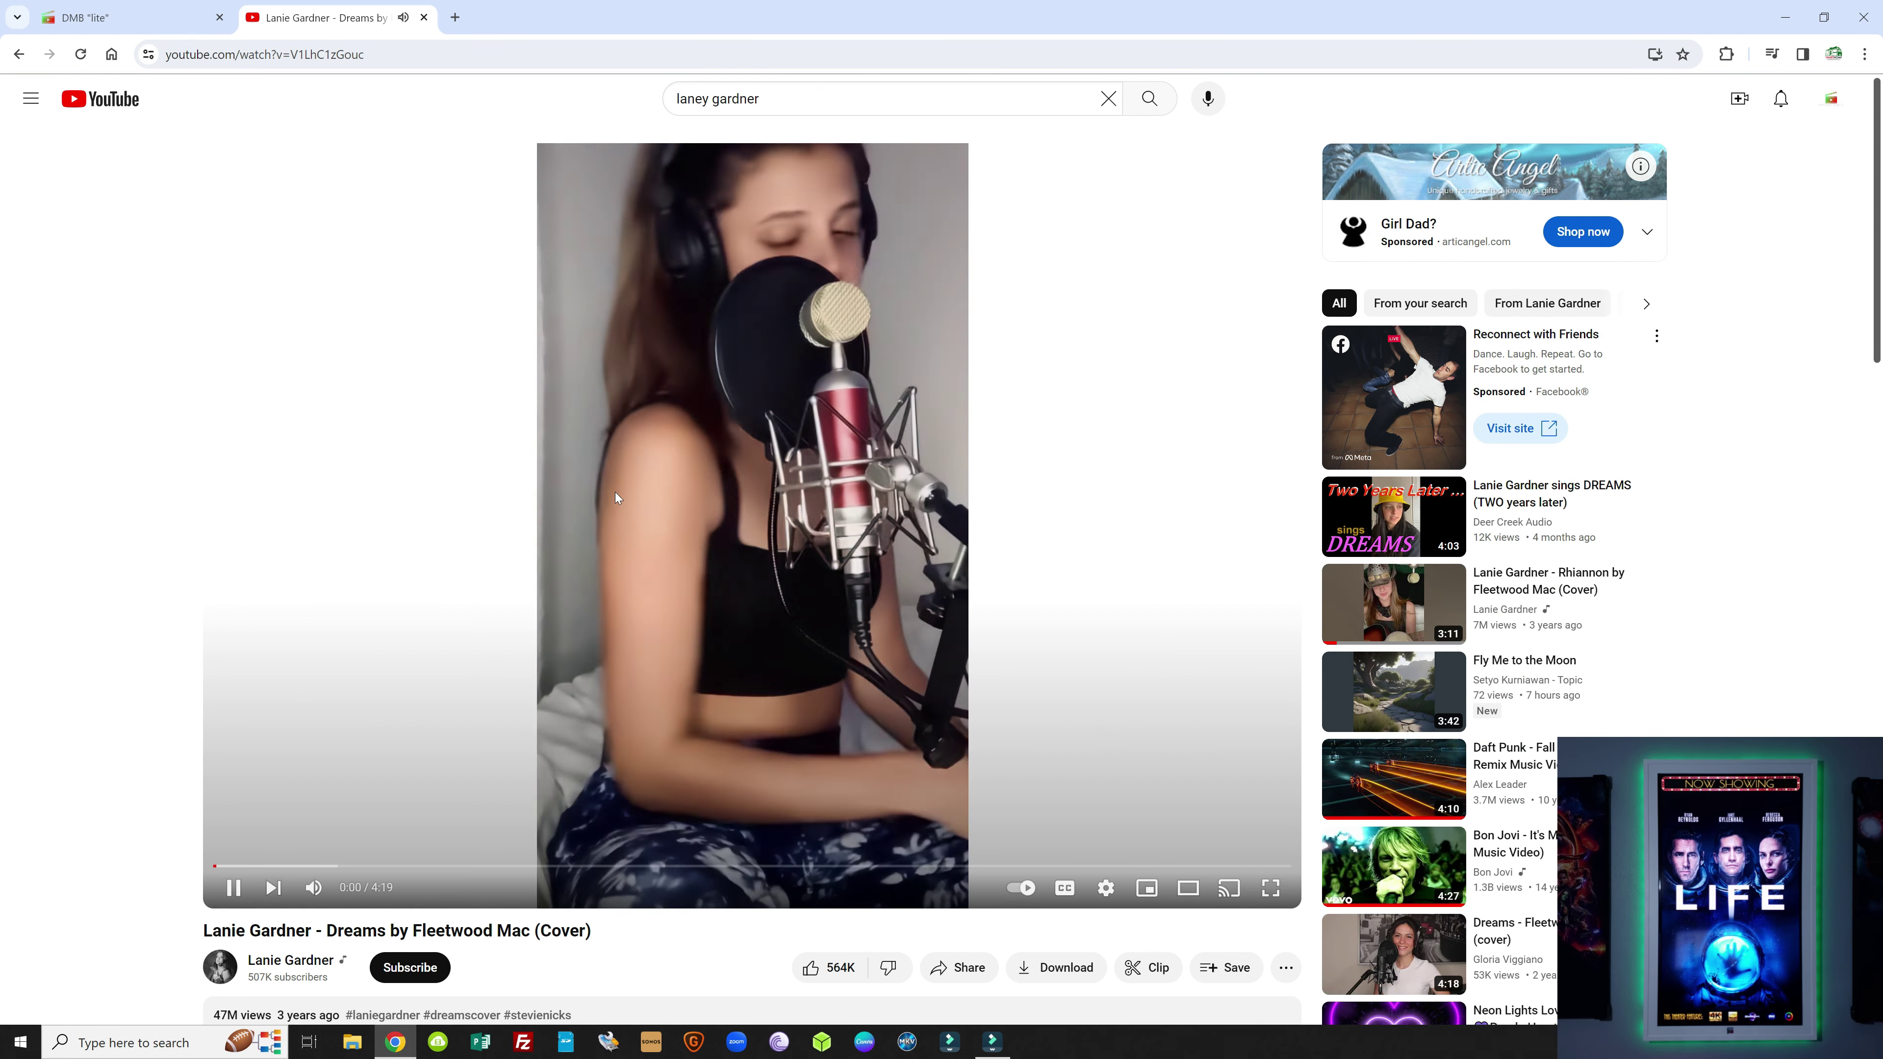
{"action": "left_click", "coordinate": [233, 895]}
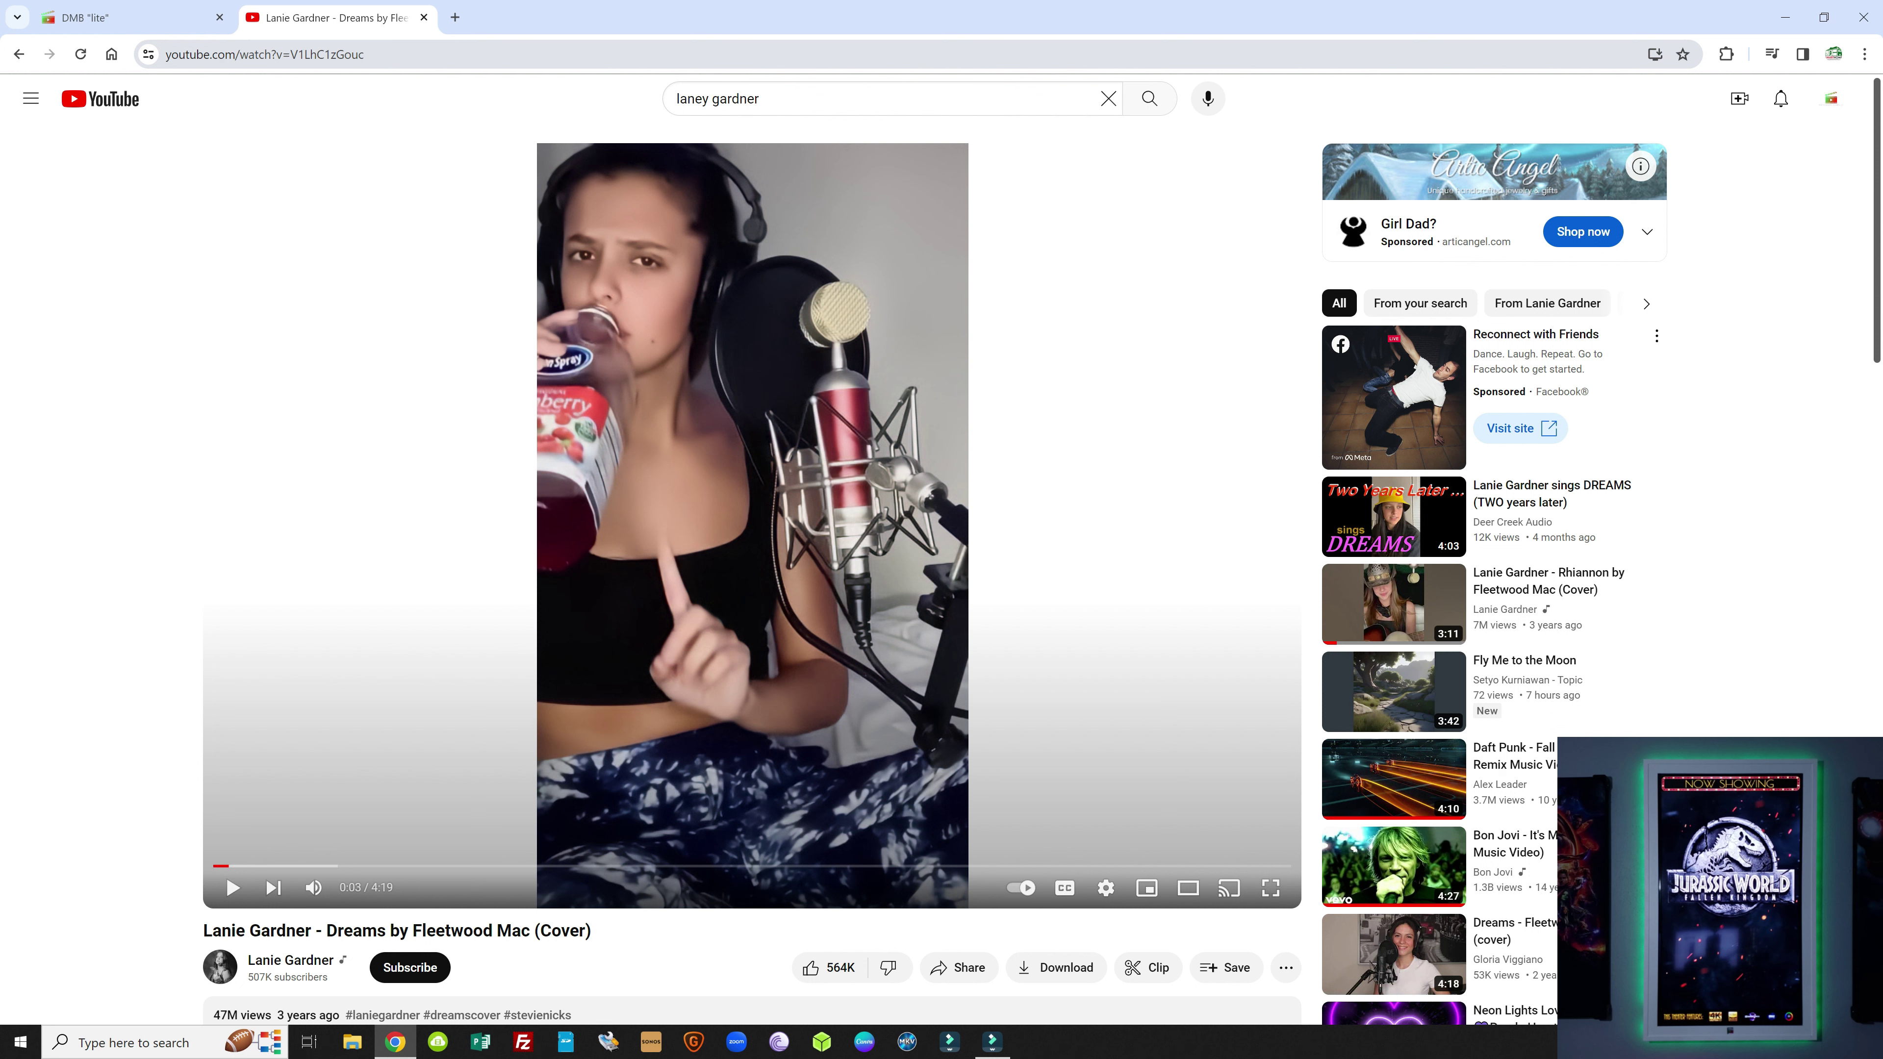
Step: Copy the video ID V1LhC1zGouc from the video's web address and close the YouTube tab
{"action": "left_click_drag", "start_coordinate": [290, 55], "coordinate": [362, 58]}
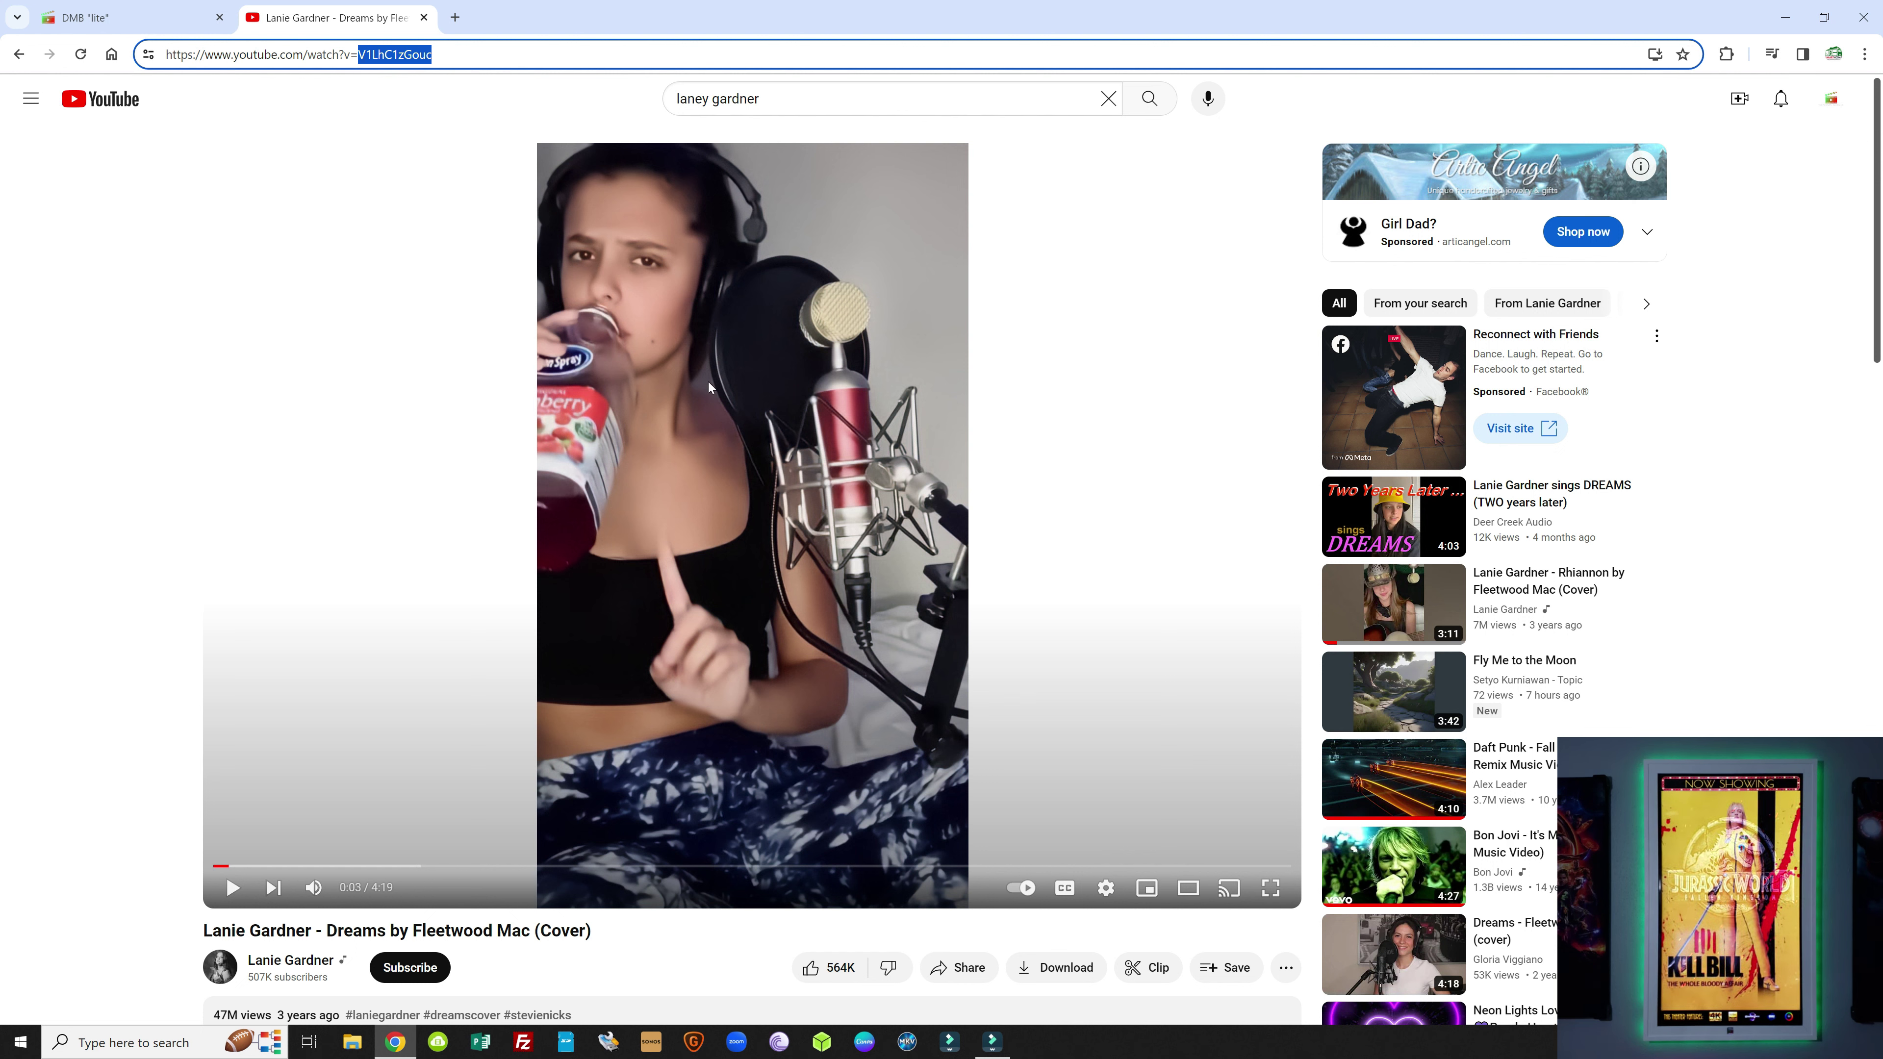
{"action": "right_click", "coordinate": [422, 58]}
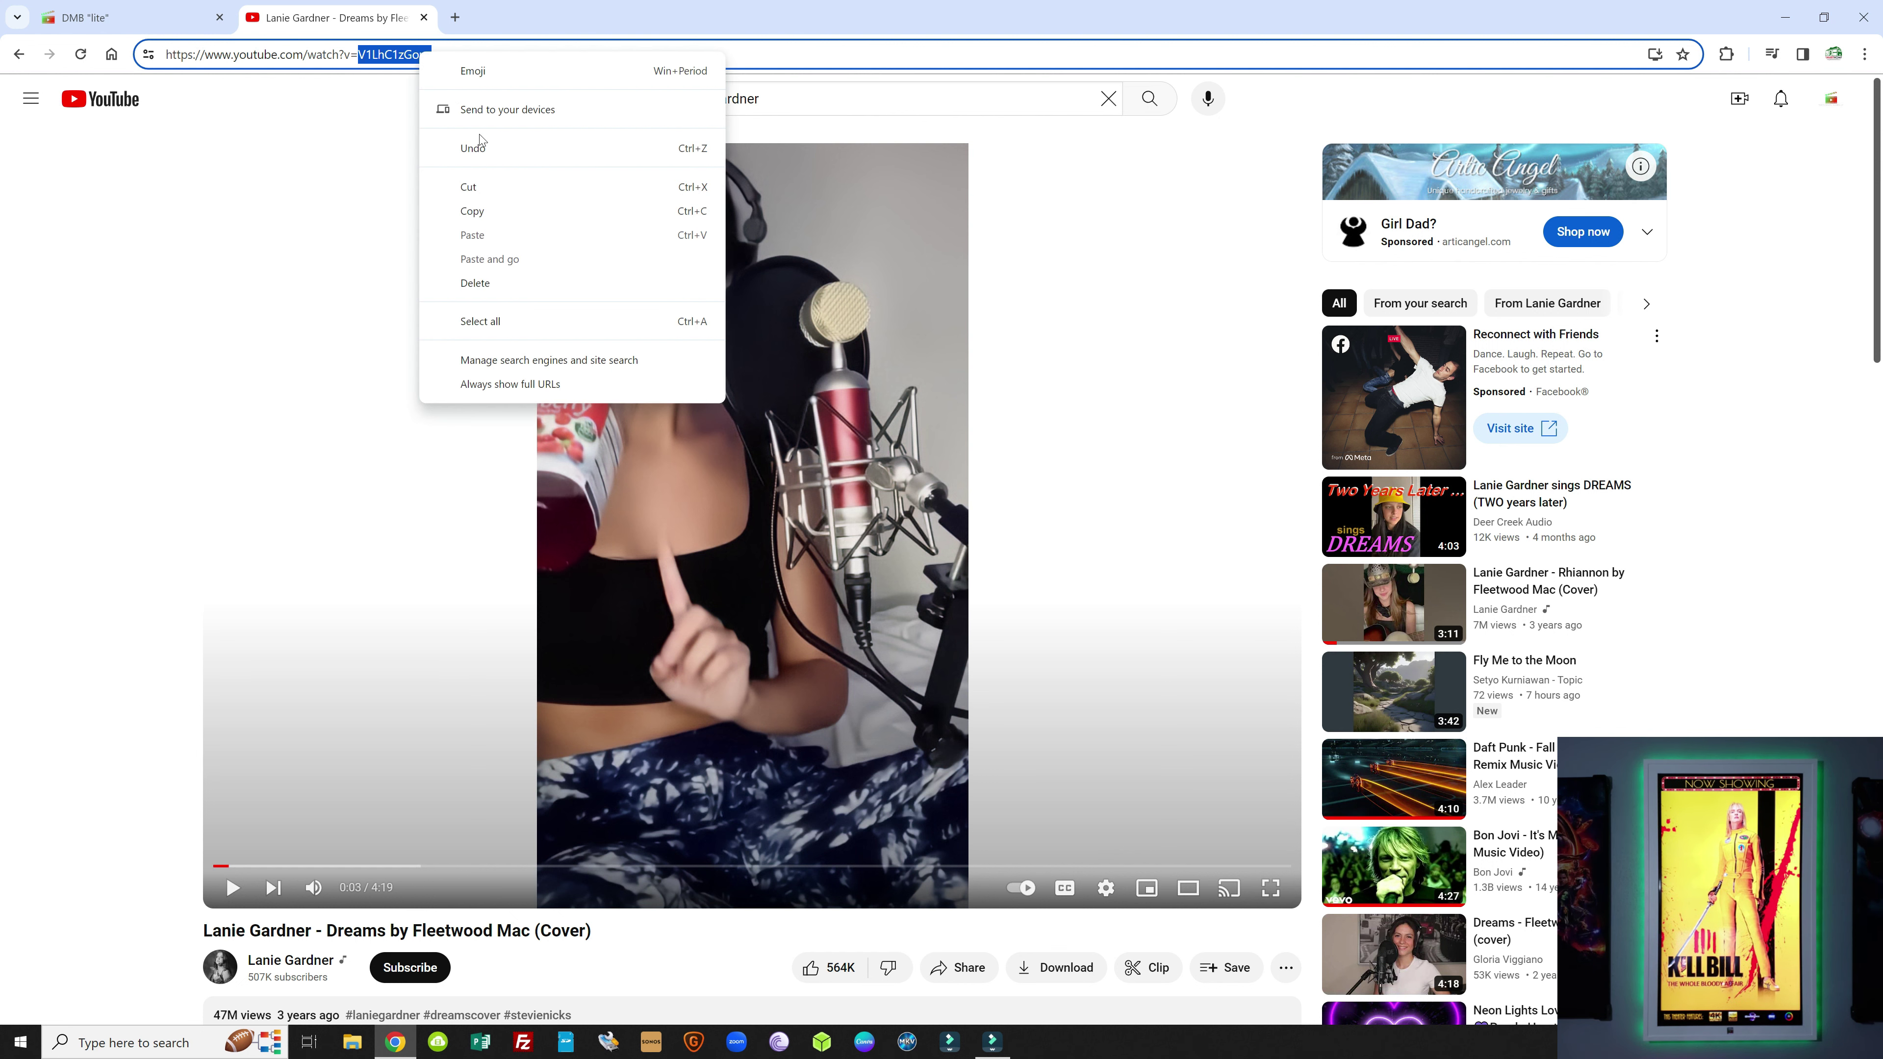
{"action": "left_click", "coordinate": [464, 215]}
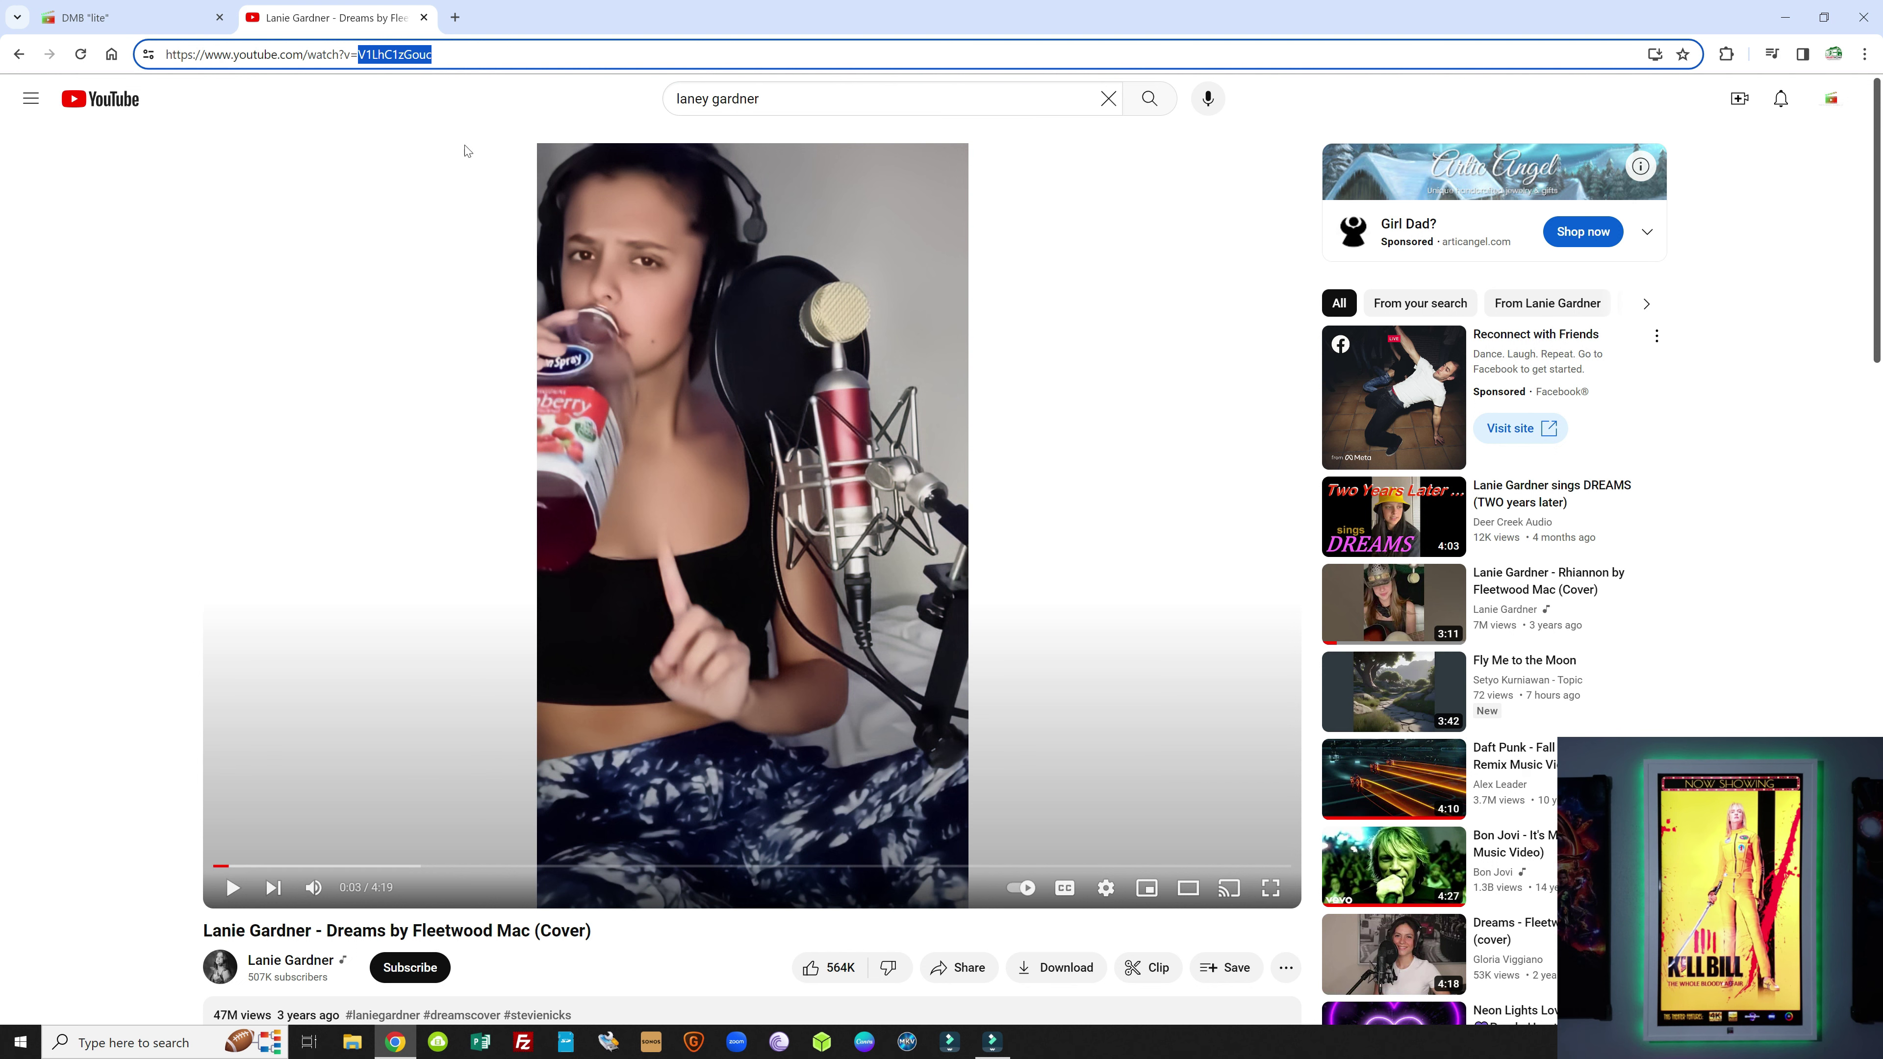
{"action": "left_click", "coordinate": [425, 17]}
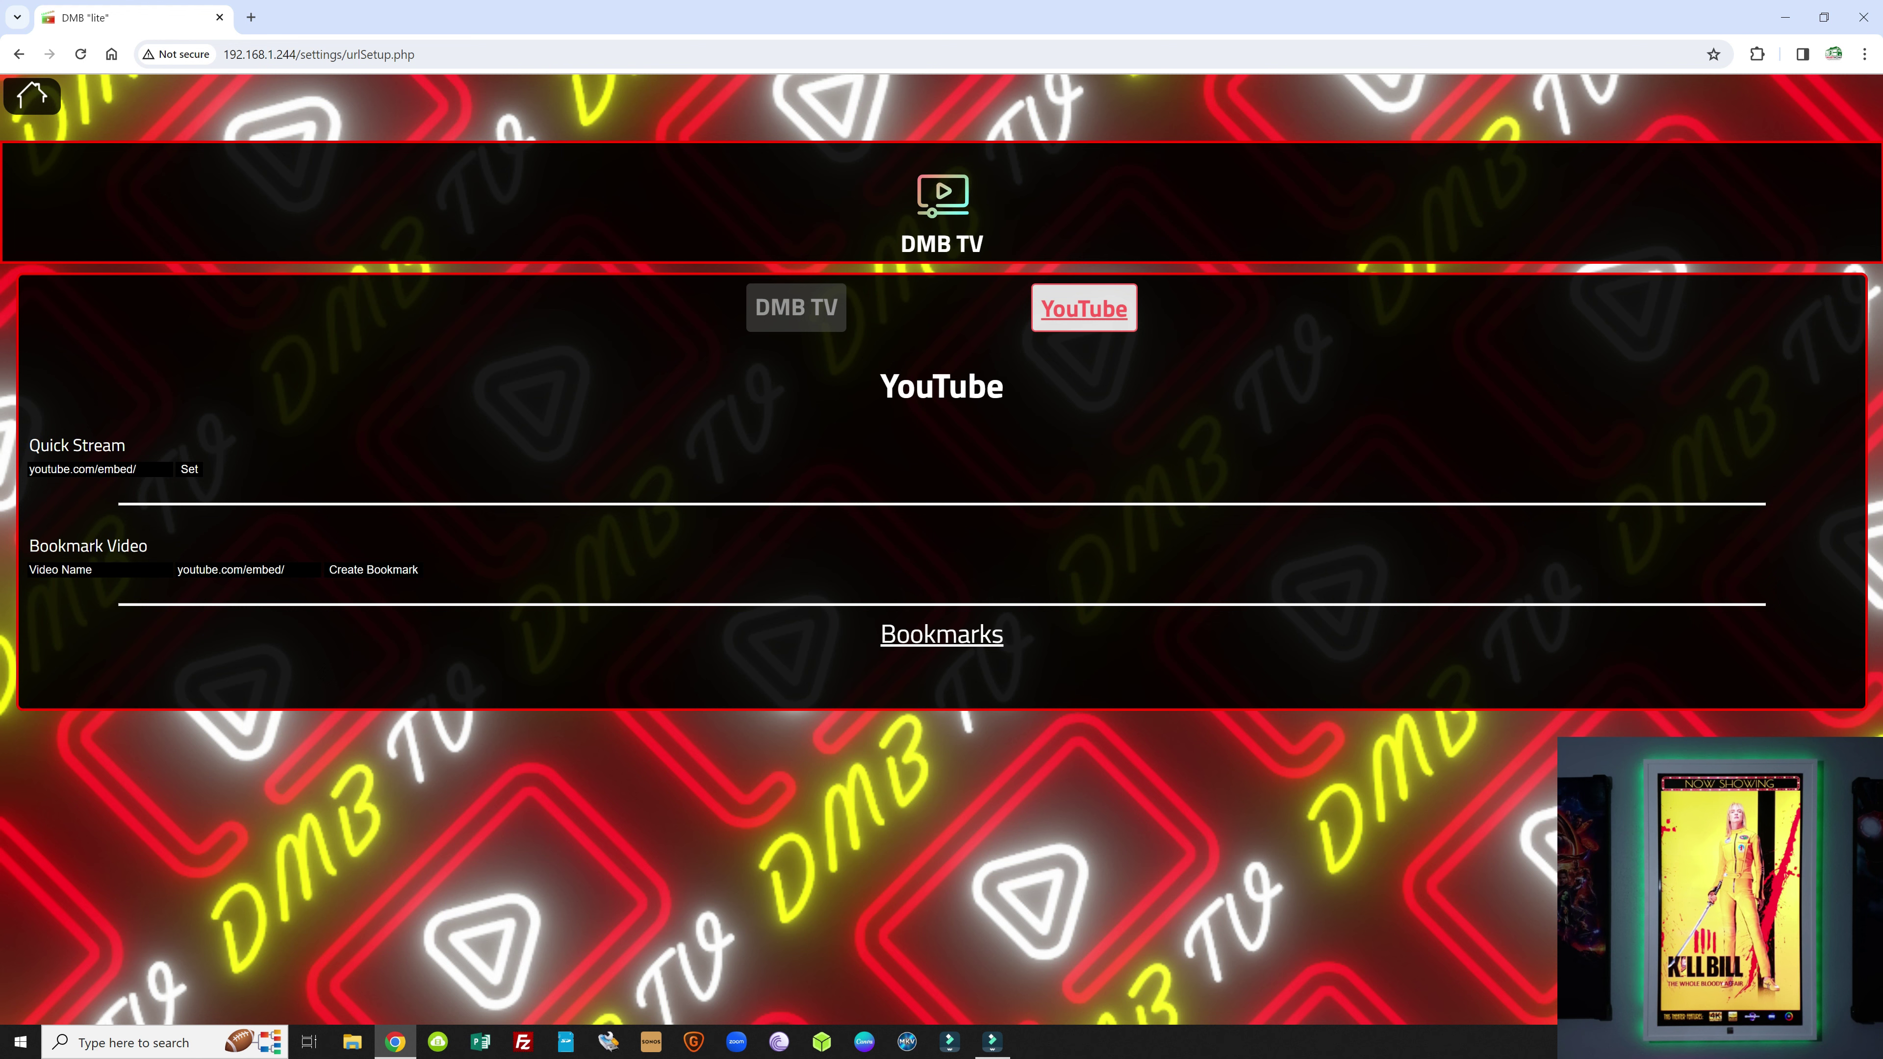
Step: Complete the Quick Stream address as youtube.com/embed/V1LhC1zGouc and stream it to the poster display
{"action": "left_click", "coordinate": [145, 470]}
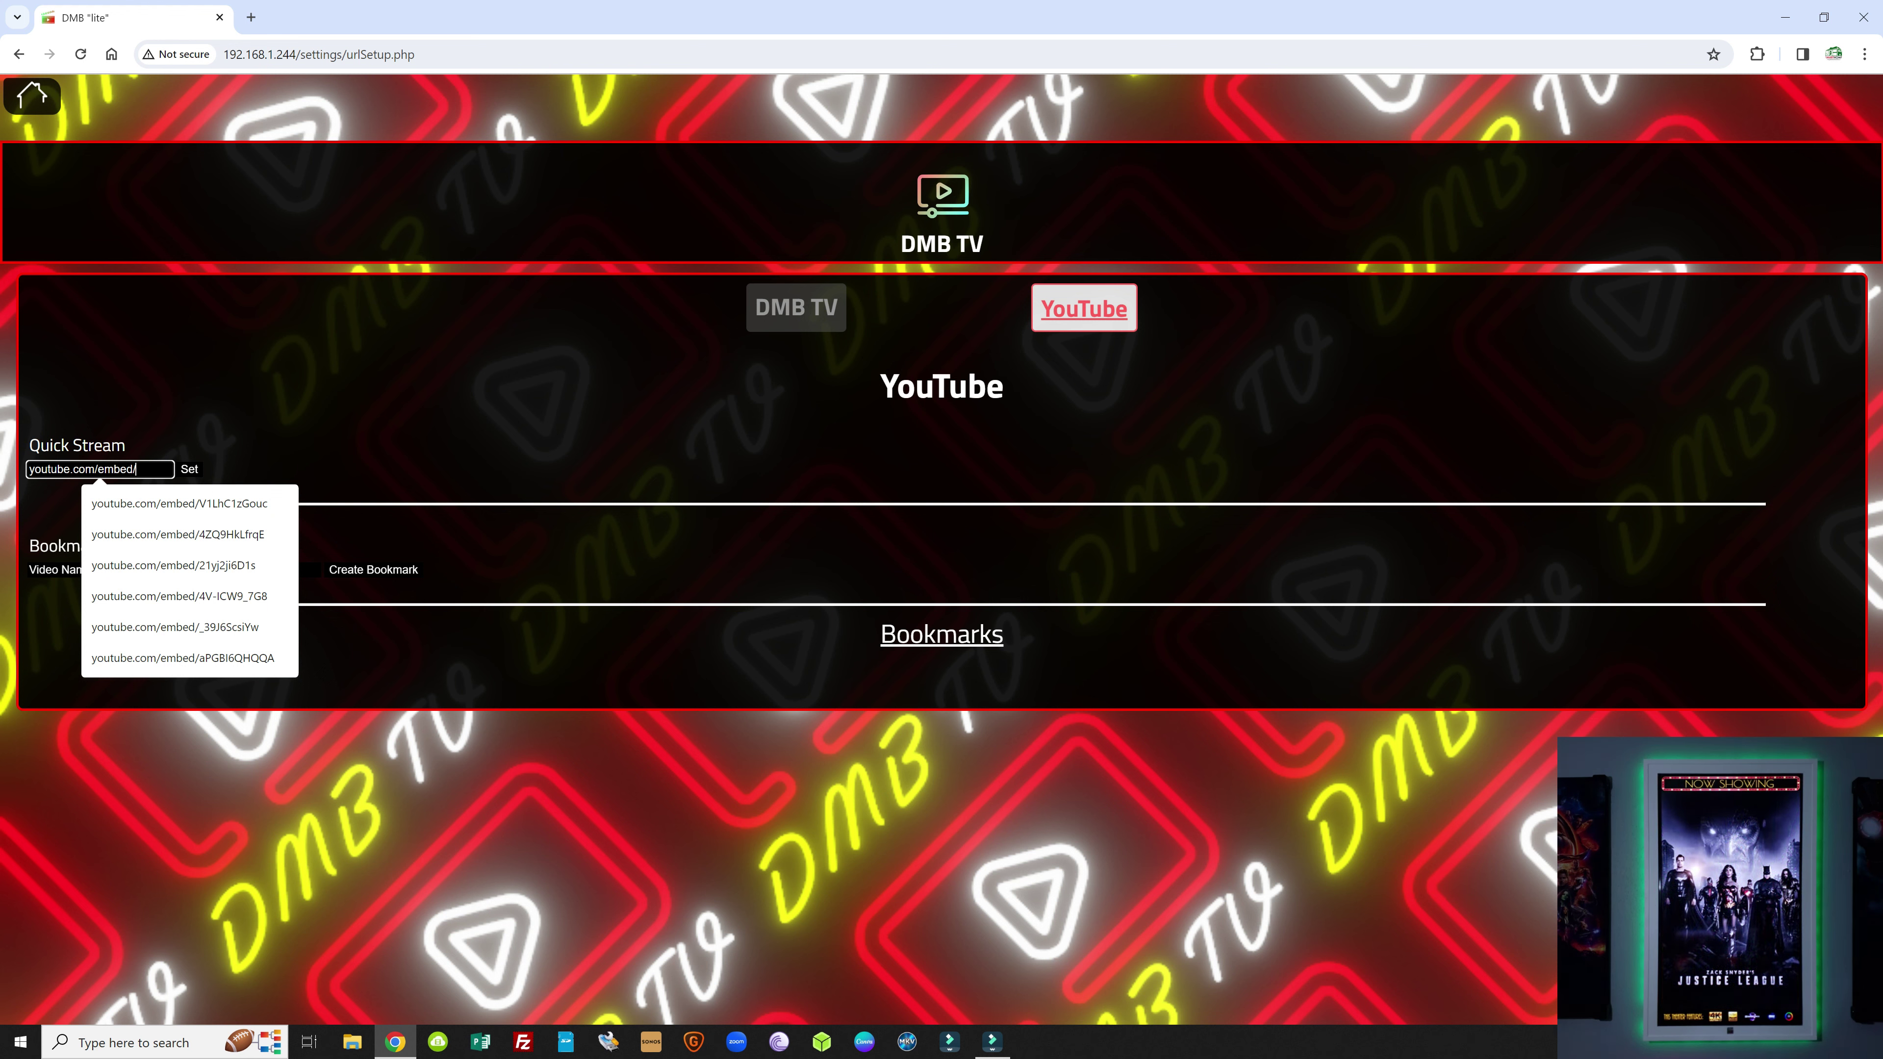
{"action": "right_click", "coordinate": [139, 470]}
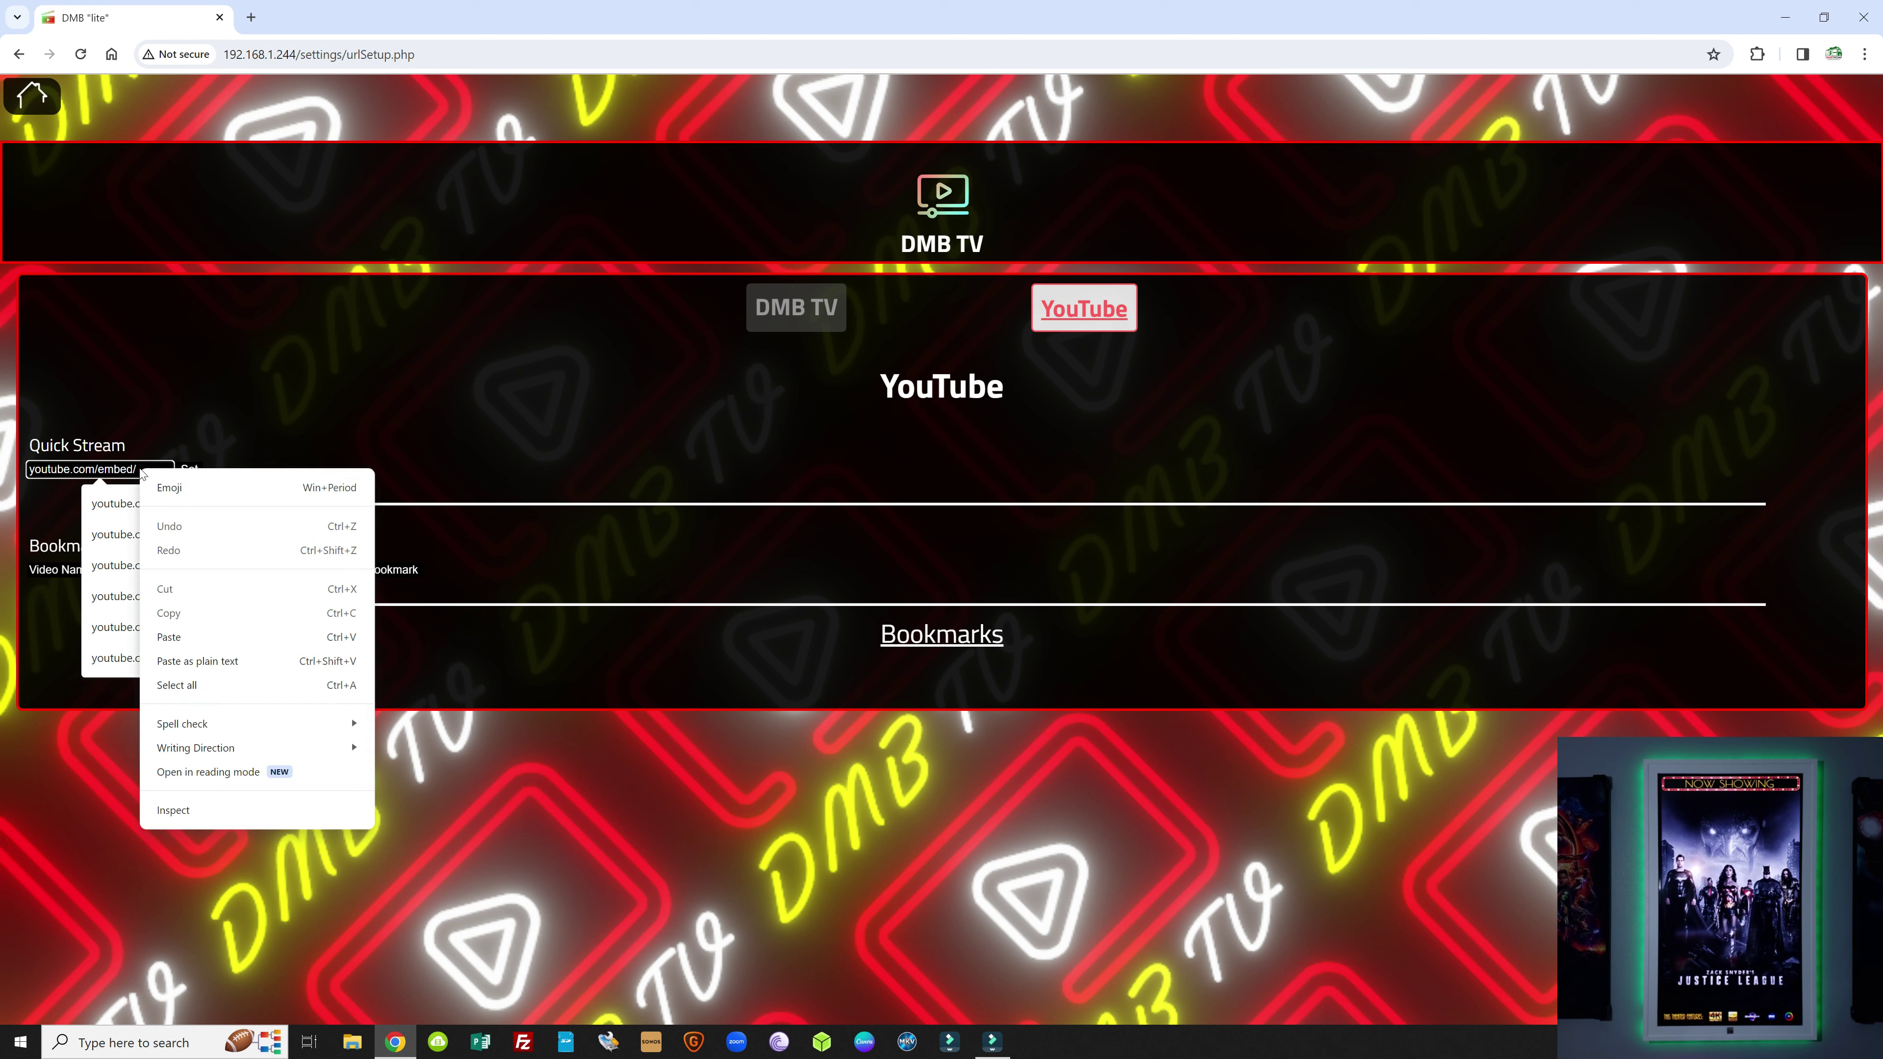
{"action": "left_click", "coordinate": [167, 636]}
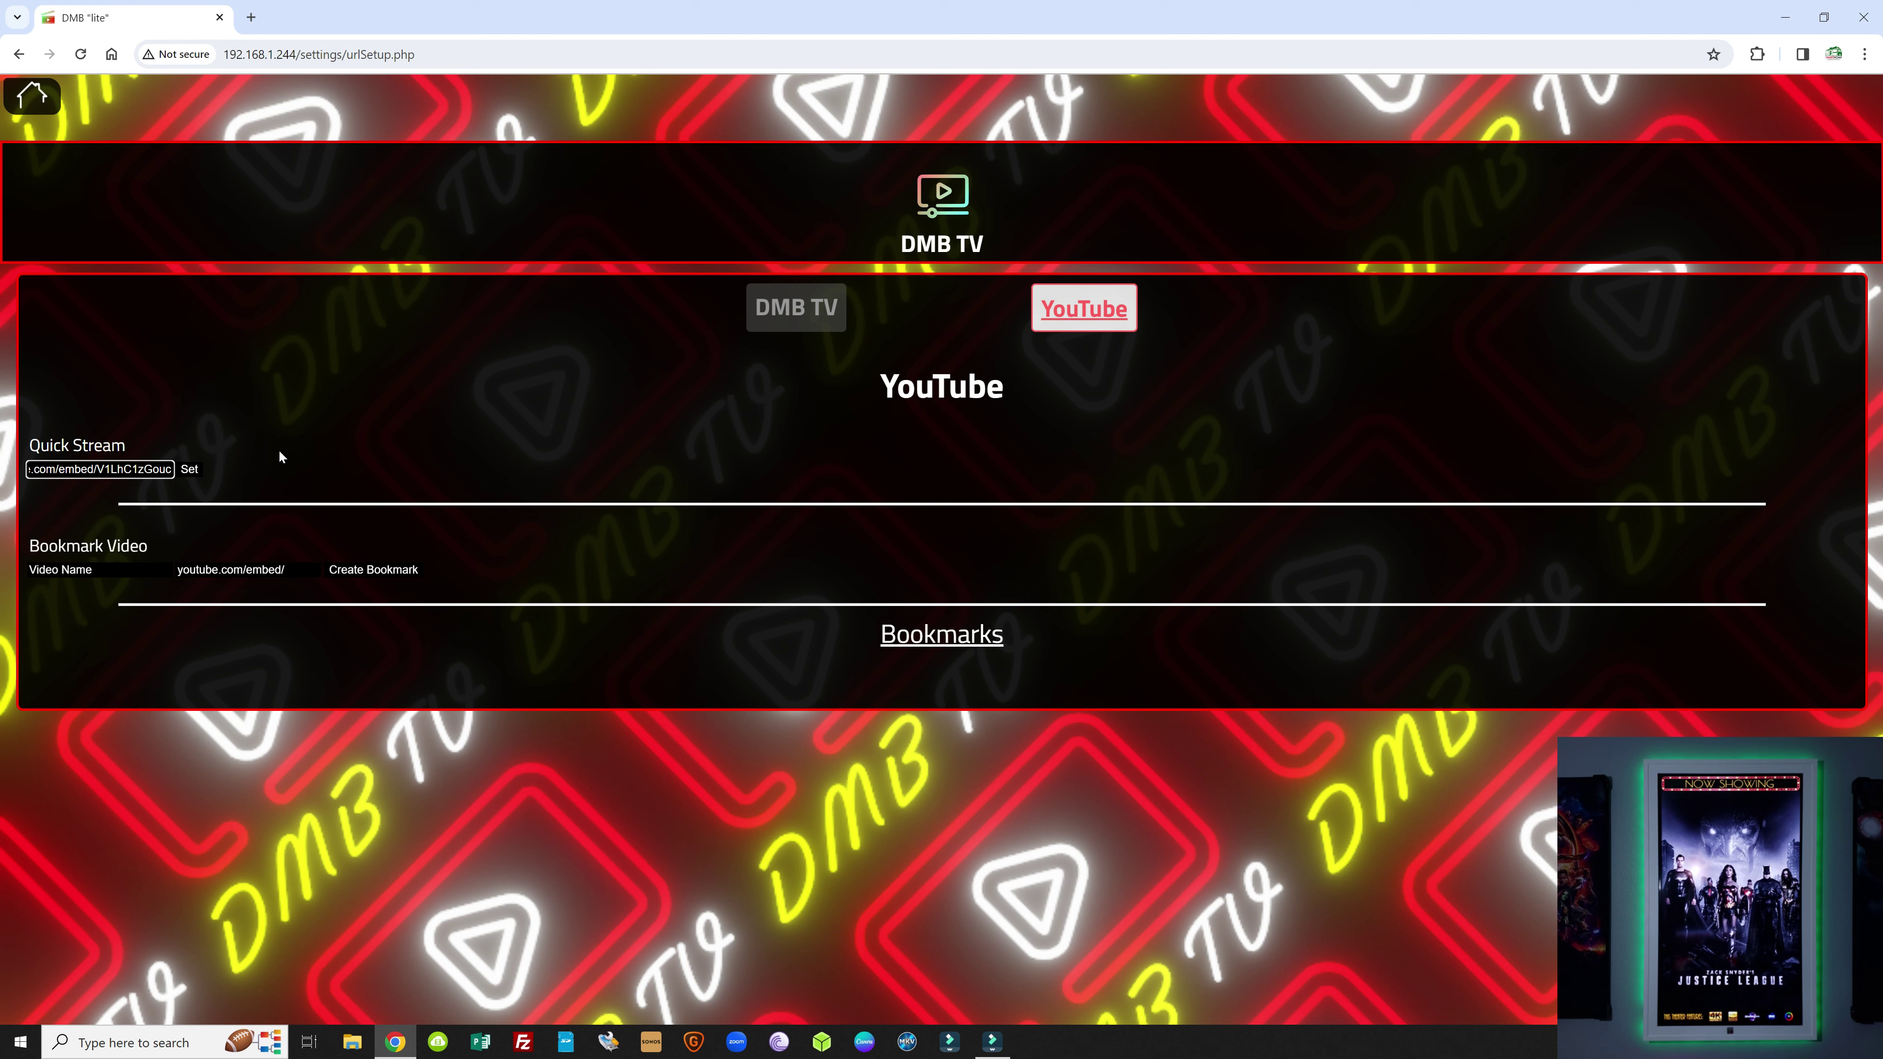
{"action": "left_click", "coordinate": [189, 469]}
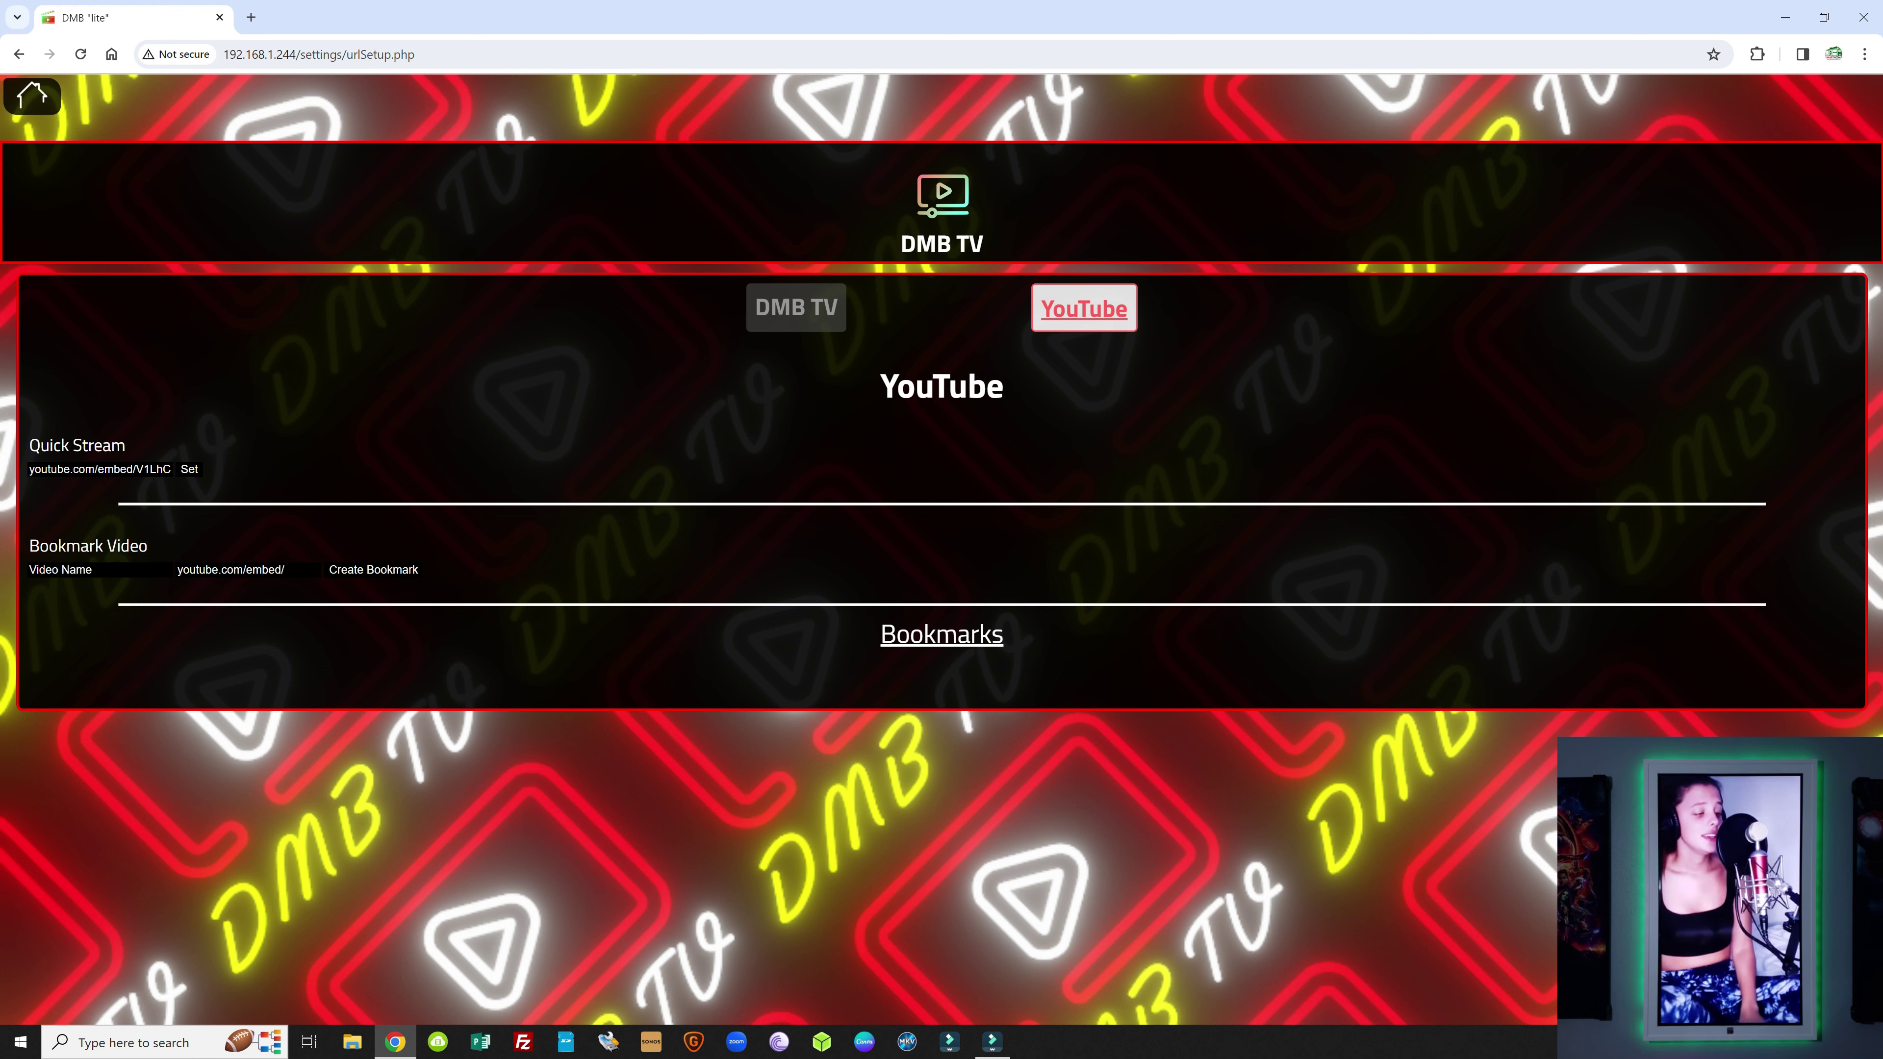
Step: Replace the placeholder name of the video bookmark with "Laney Gardner"
{"action": "left_click", "coordinate": [100, 568]}
{"action": "key", "text": "BackSpace"}
{"action": "key", "text": "BackSpace"}
{"action": "key", "text": "BackSpace"}
{"action": "key", "text": "BackSpace"}
{"action": "key", "text": "BackSpace"}
{"action": "key", "text": "BackSpace"}
{"action": "key", "text": "BackSpace"}
{"action": "key", "text": "BackSpace"}
{"action": "key", "text": "BackSpace"}
{"action": "key", "text": "BackSpace"}
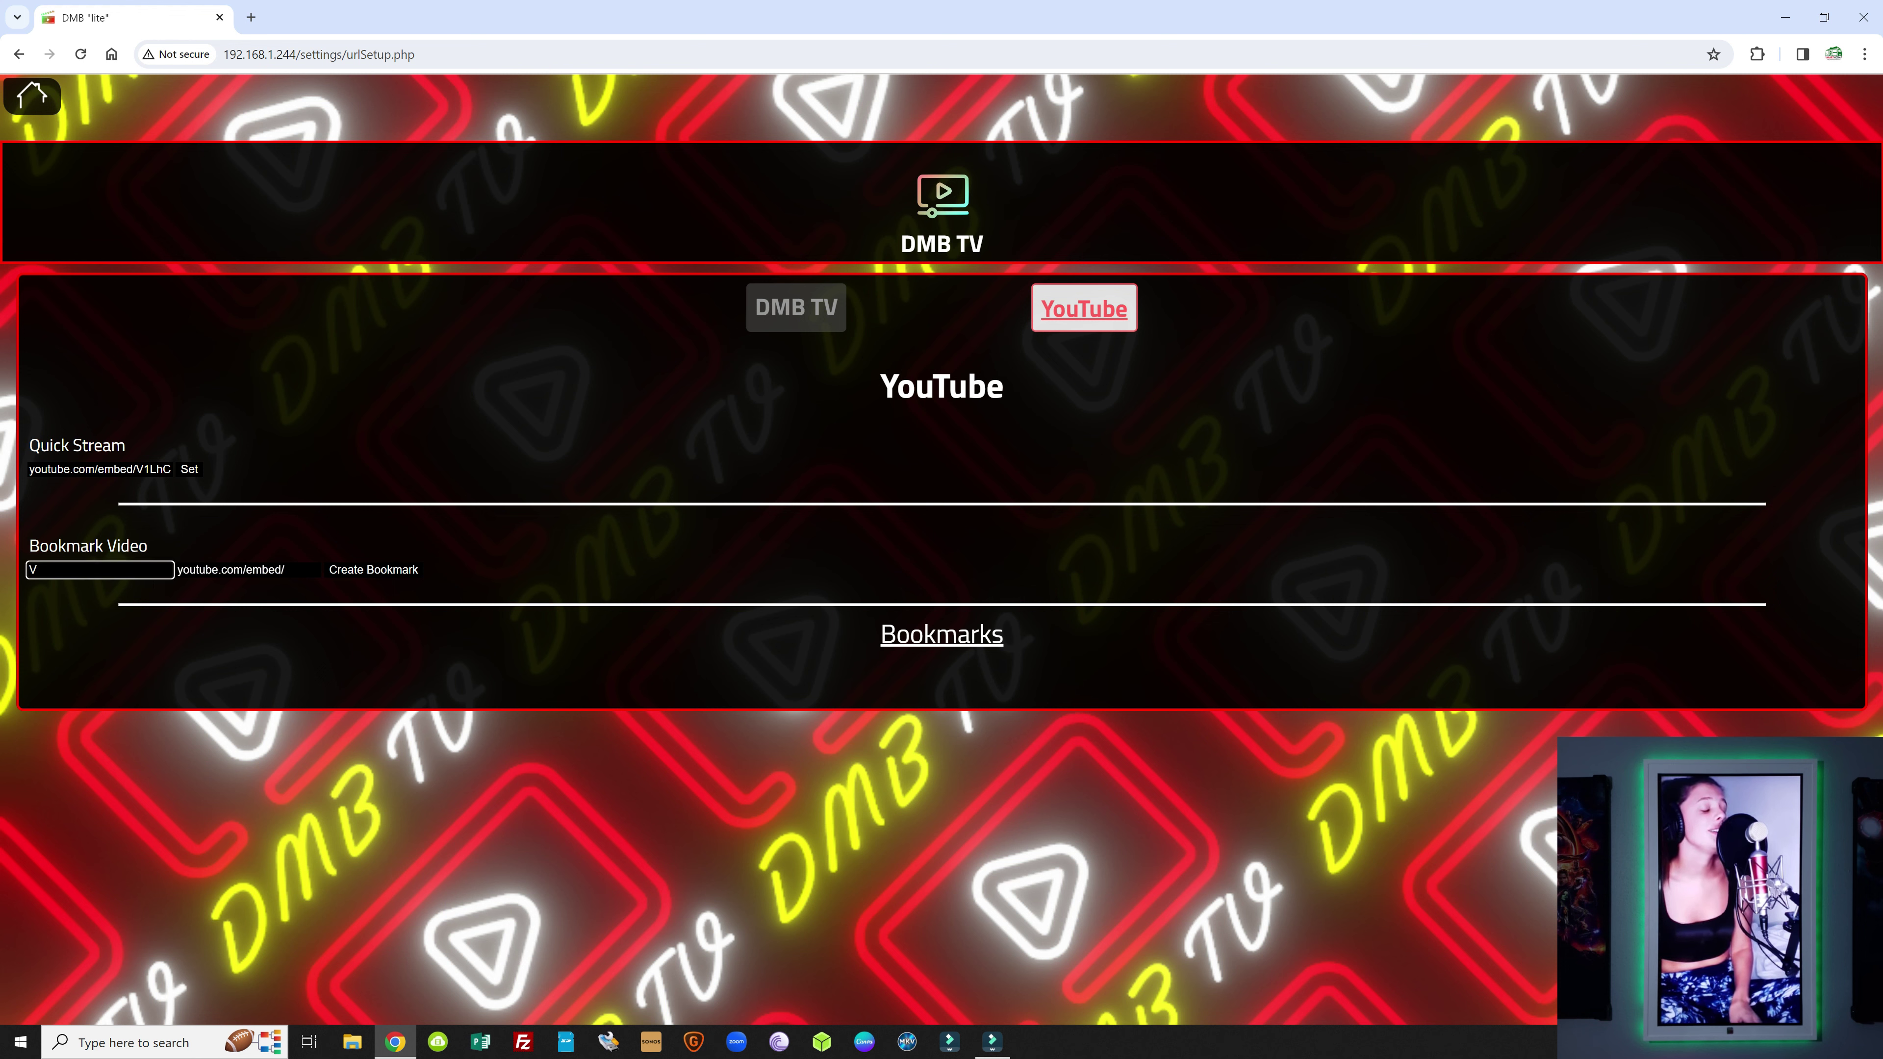
{"action": "type", "text": "Lane"}
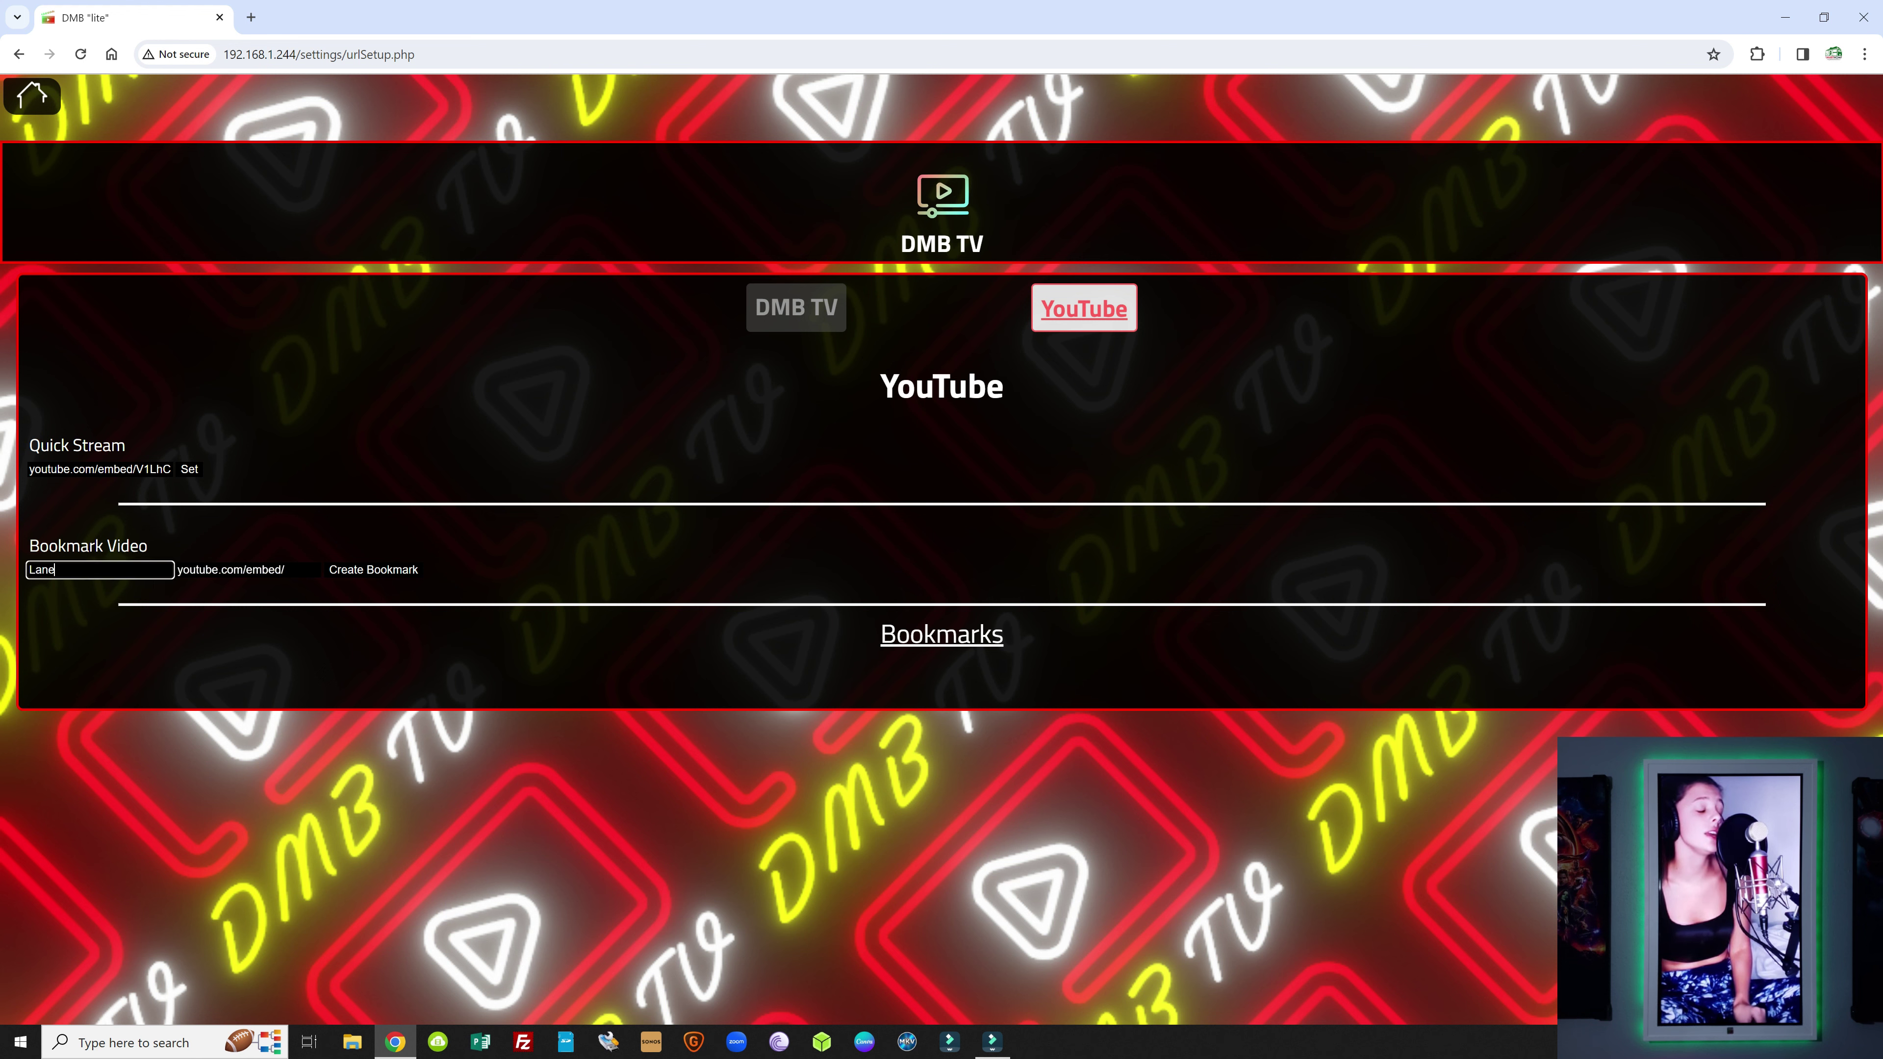
{"action": "type", "text": "y Gardnert"}
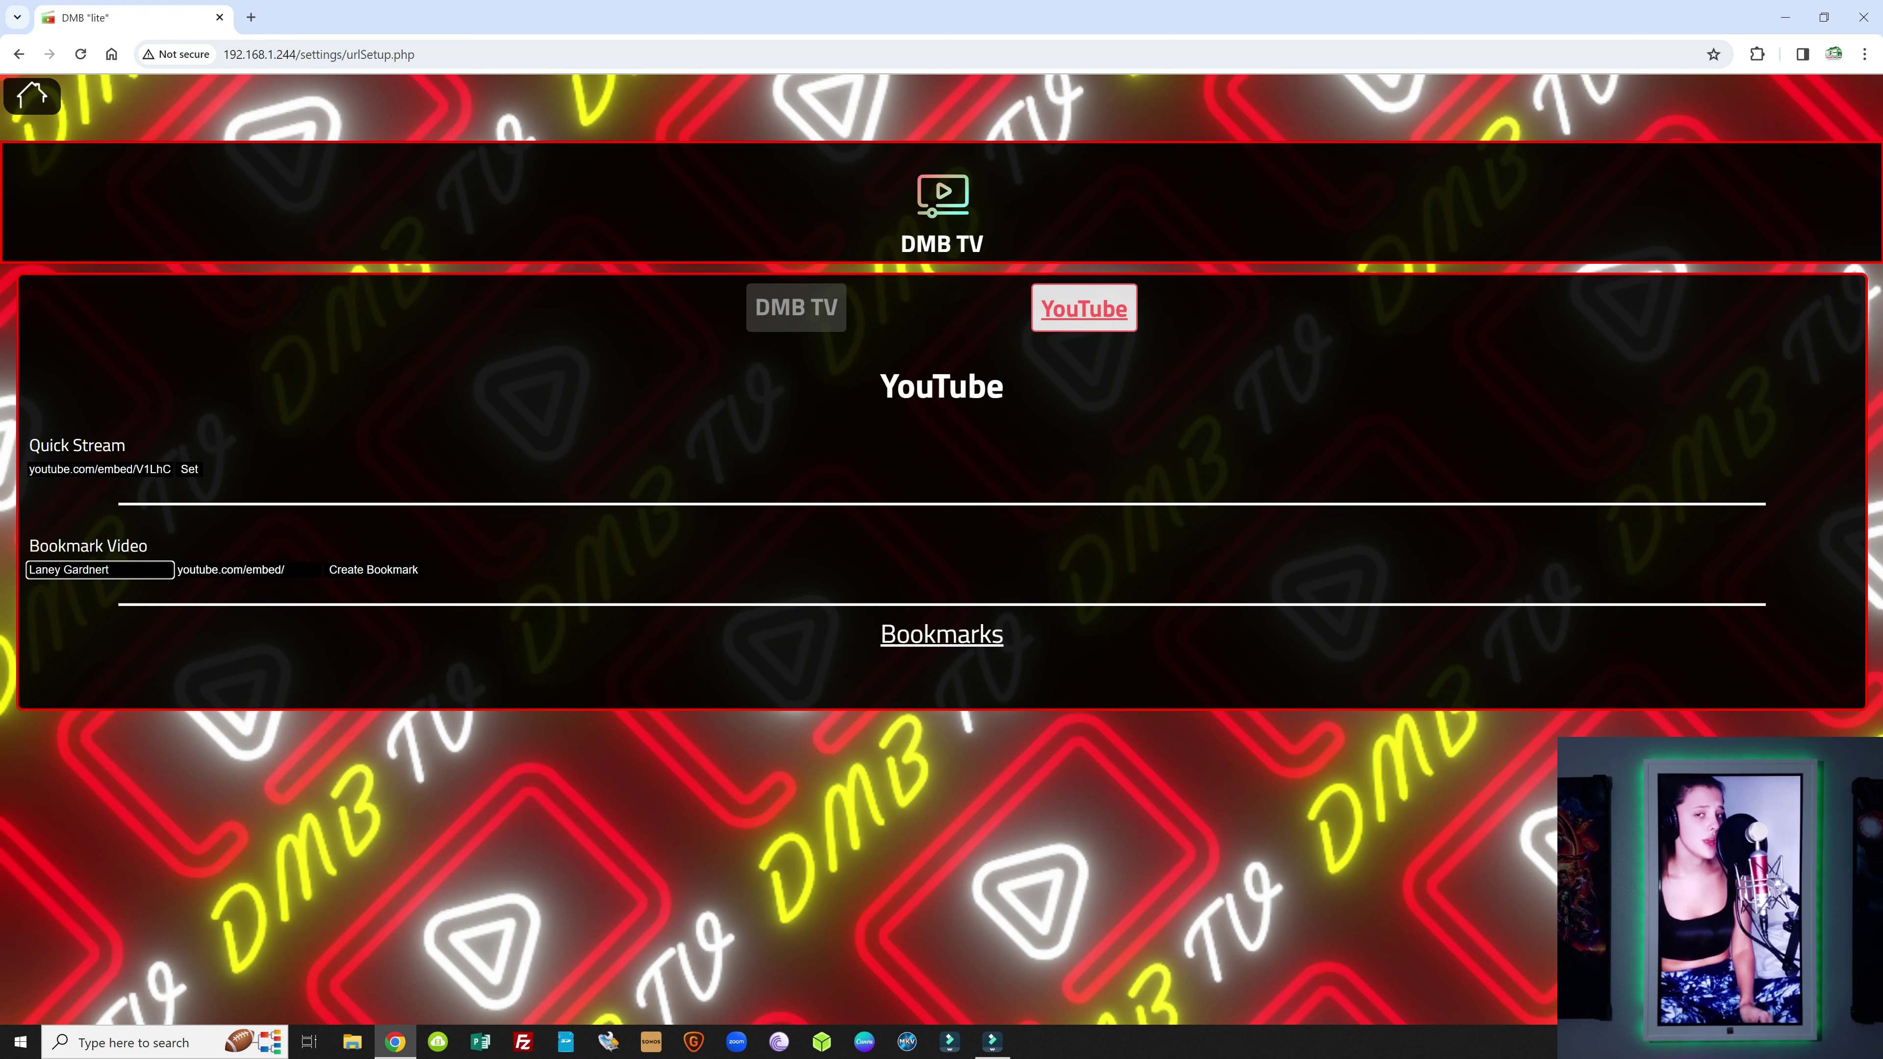
{"action": "key", "text": "BackSpace"}
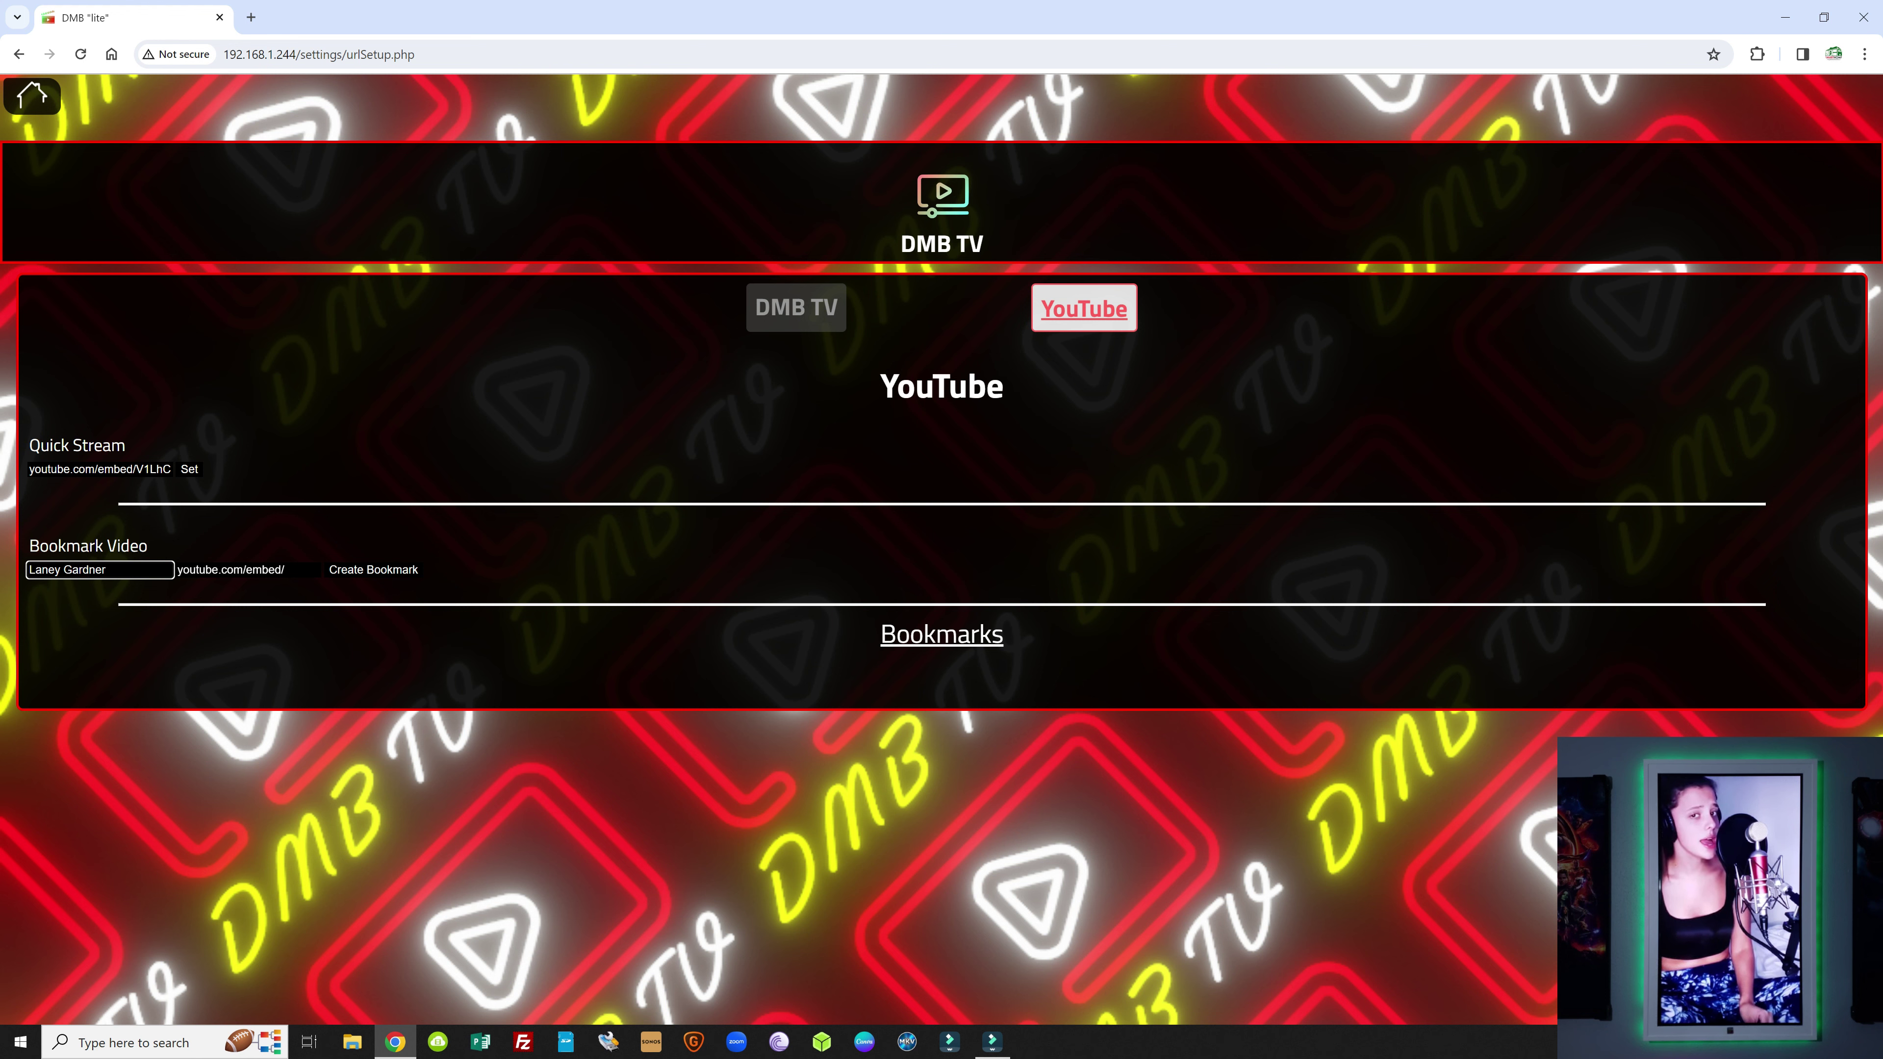
Step: Complete the bookmark's address as youtube.com/embed/V1LhC1zGouc and create the bookmark
{"action": "left_click", "coordinate": [248, 570]}
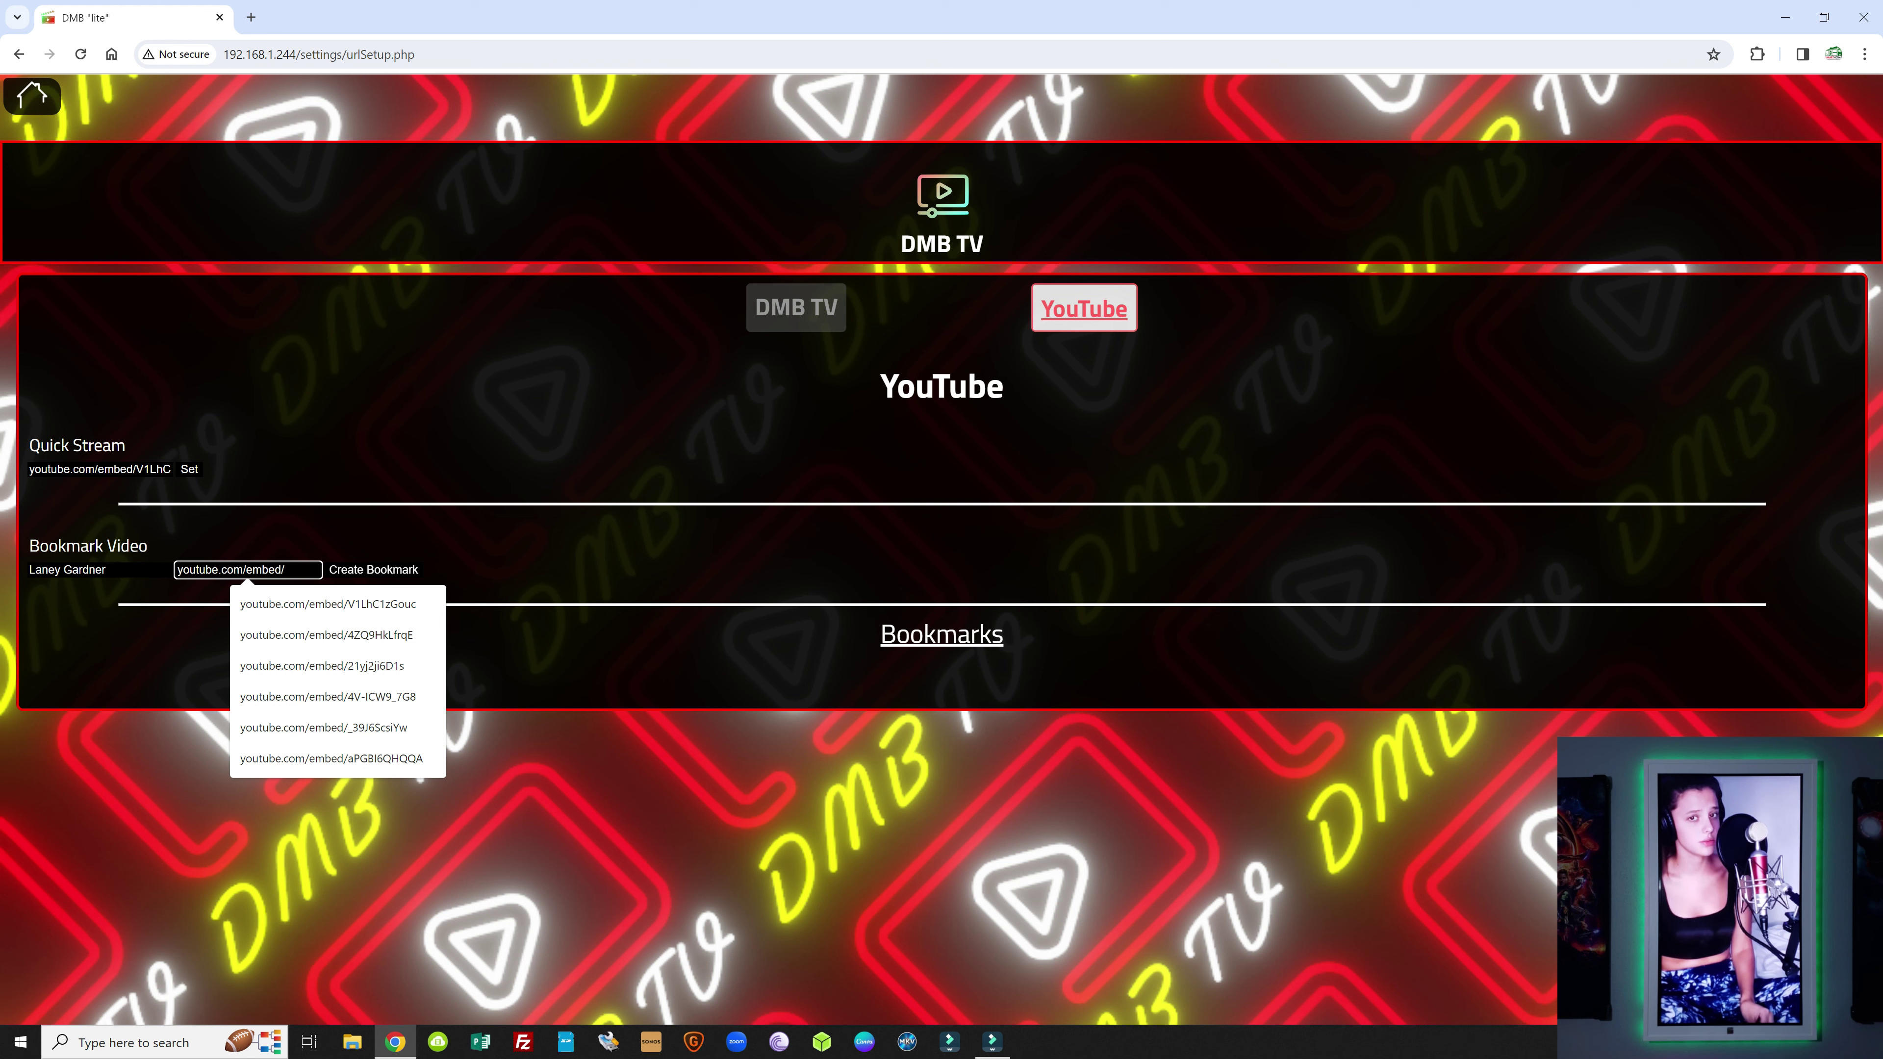
{"action": "right_click", "coordinate": [305, 570]}
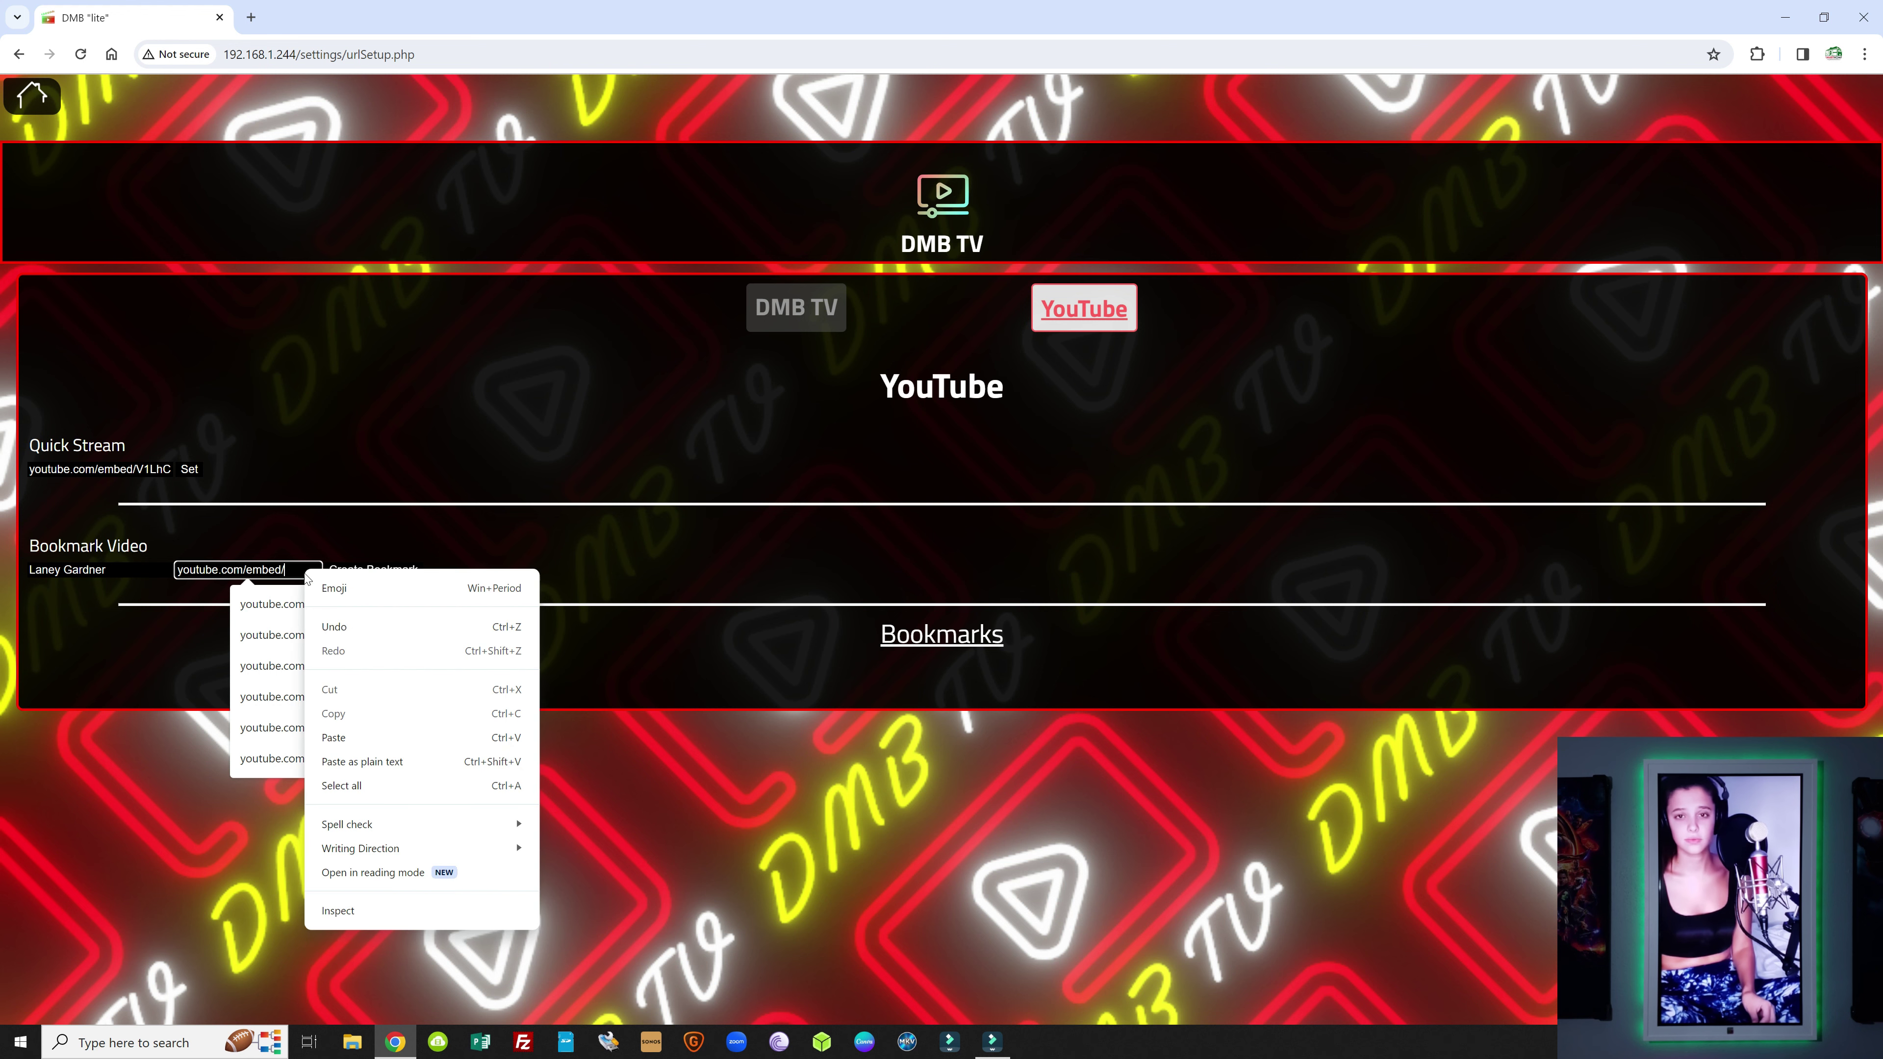
{"action": "left_click", "coordinate": [332, 737]}
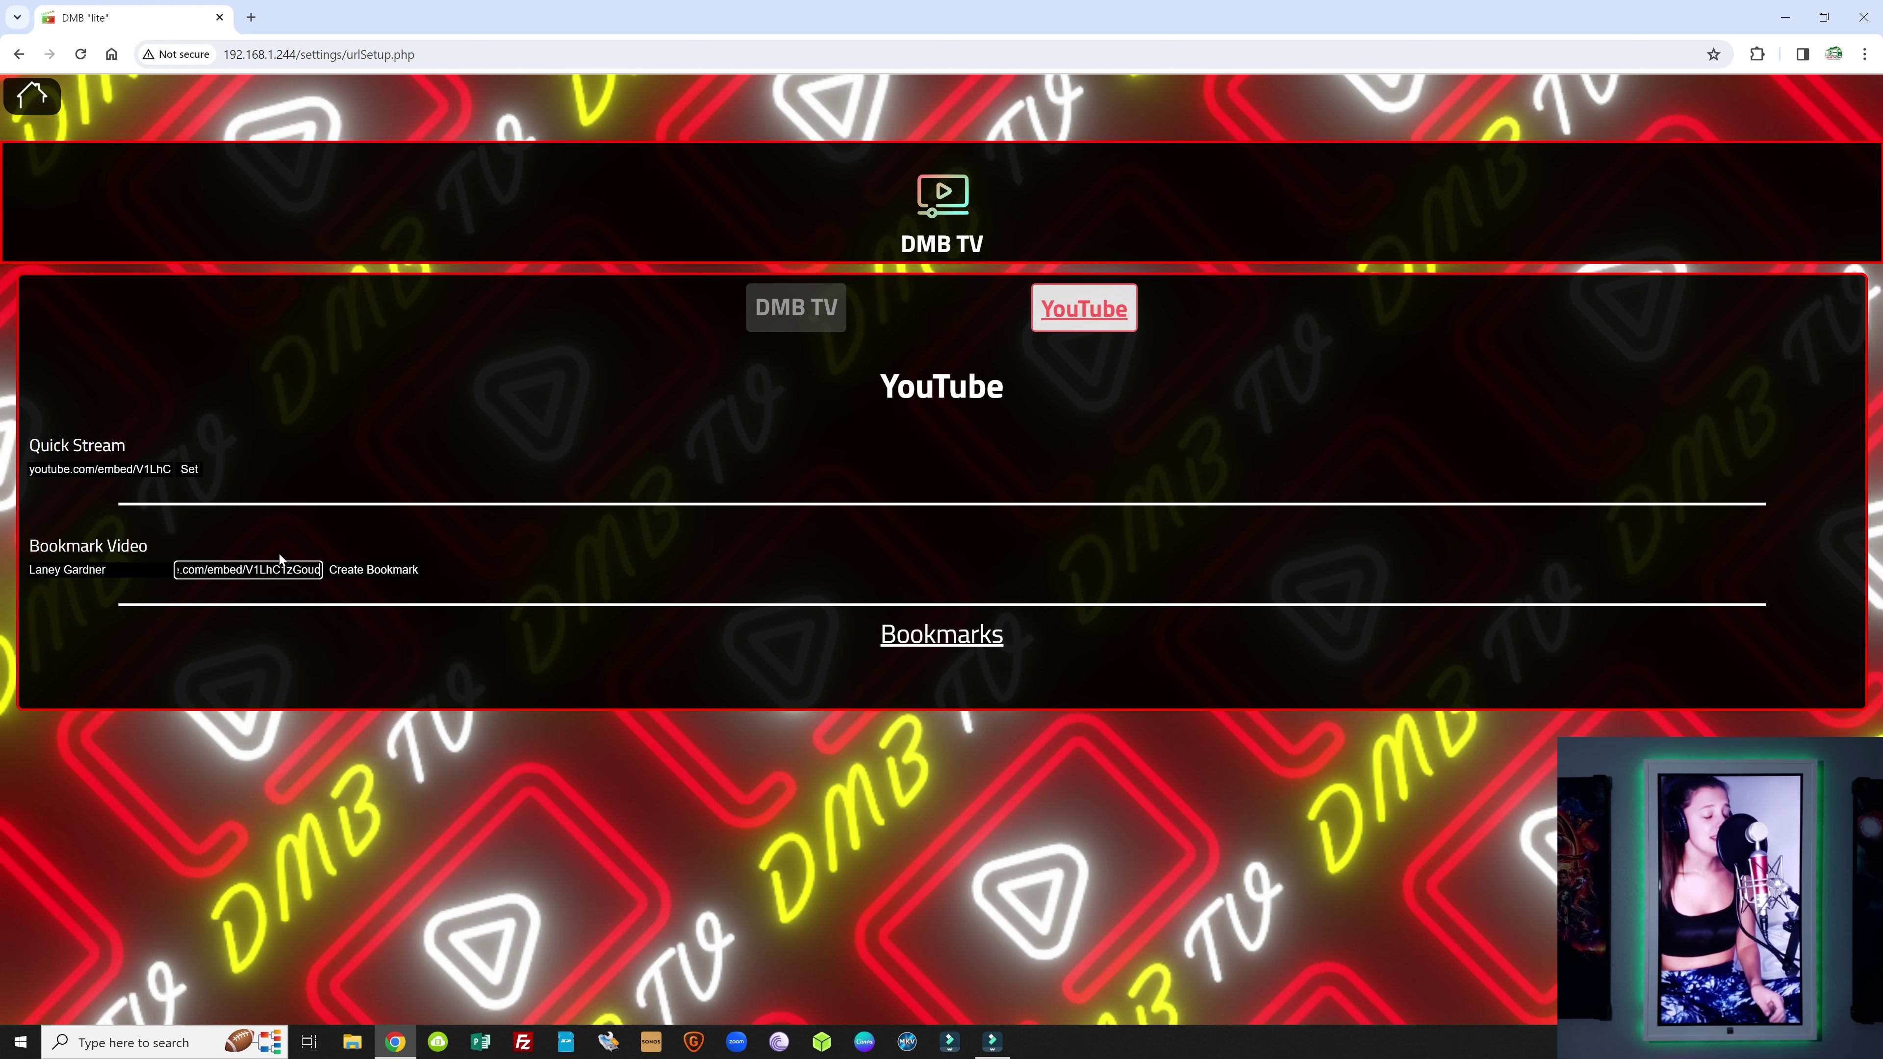
{"action": "left_click", "coordinate": [373, 570]}
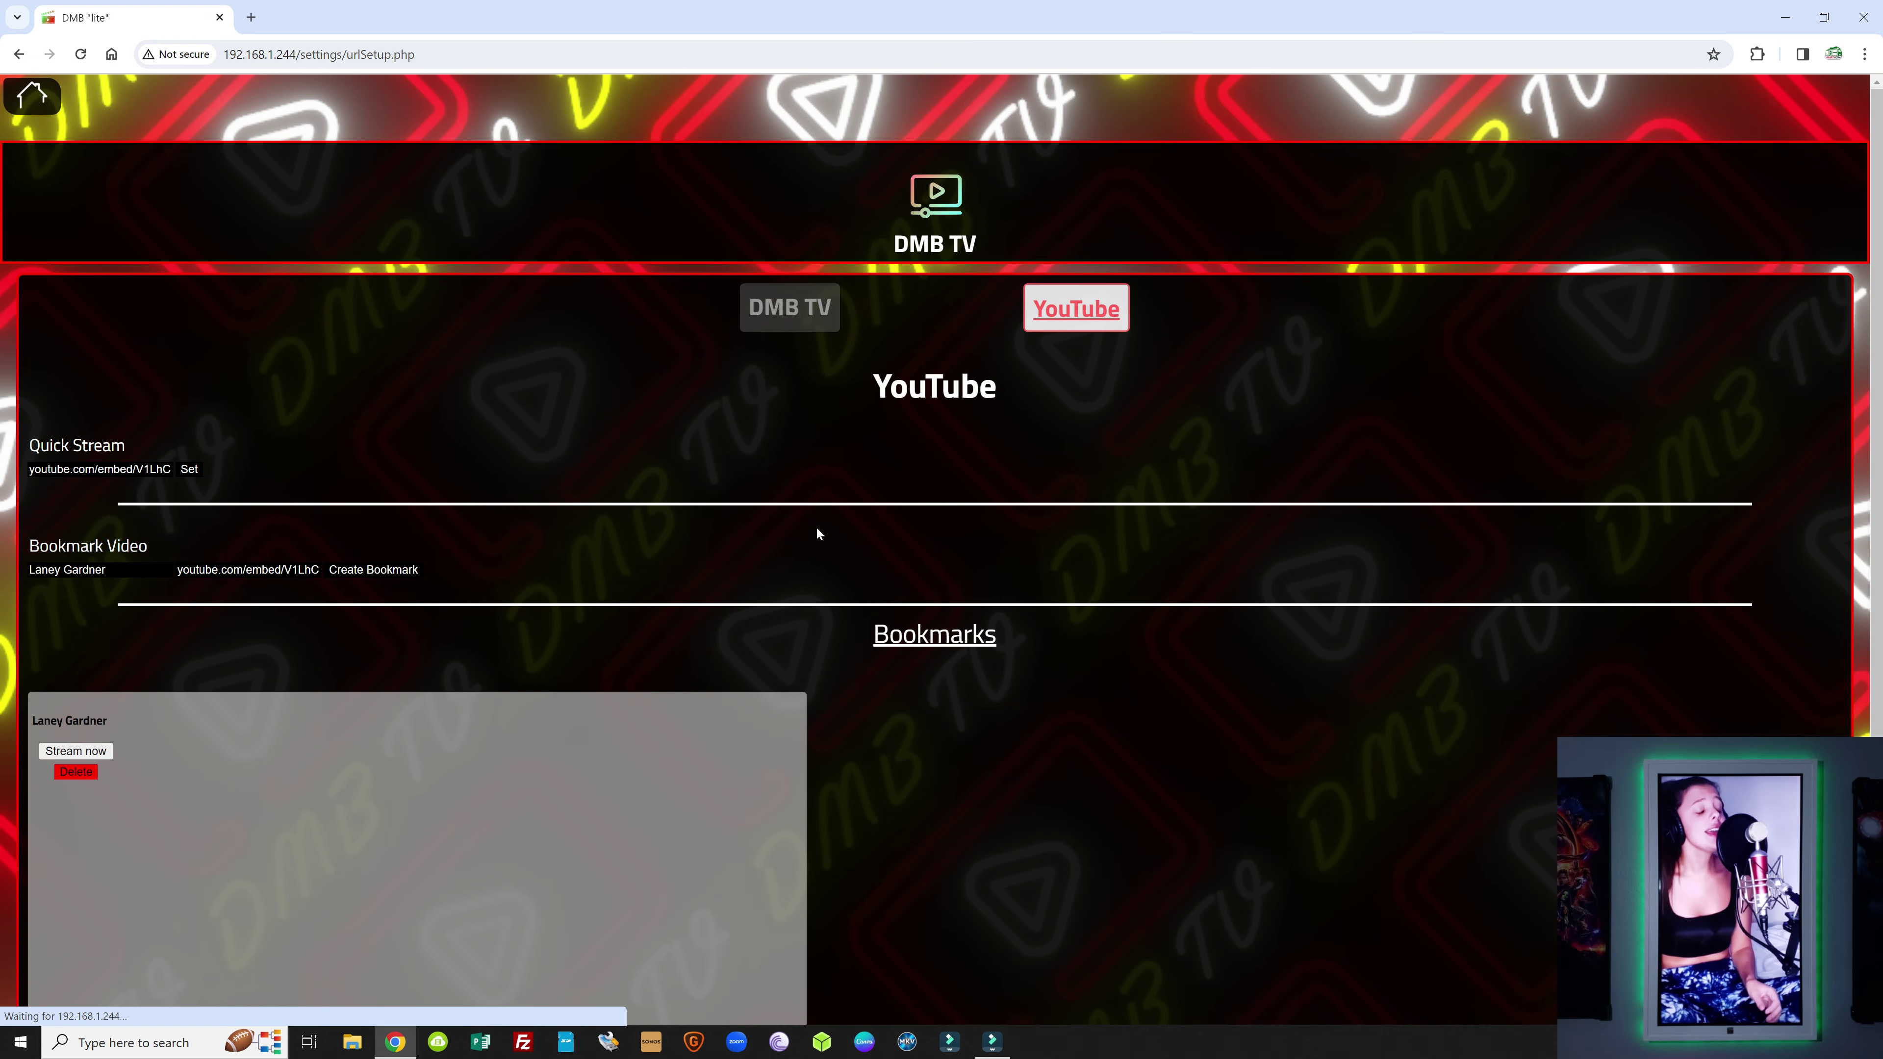
{"action": "scroll", "coordinate": [1094, 529], "scroll_direction": "down", "scroll_amount": 1}
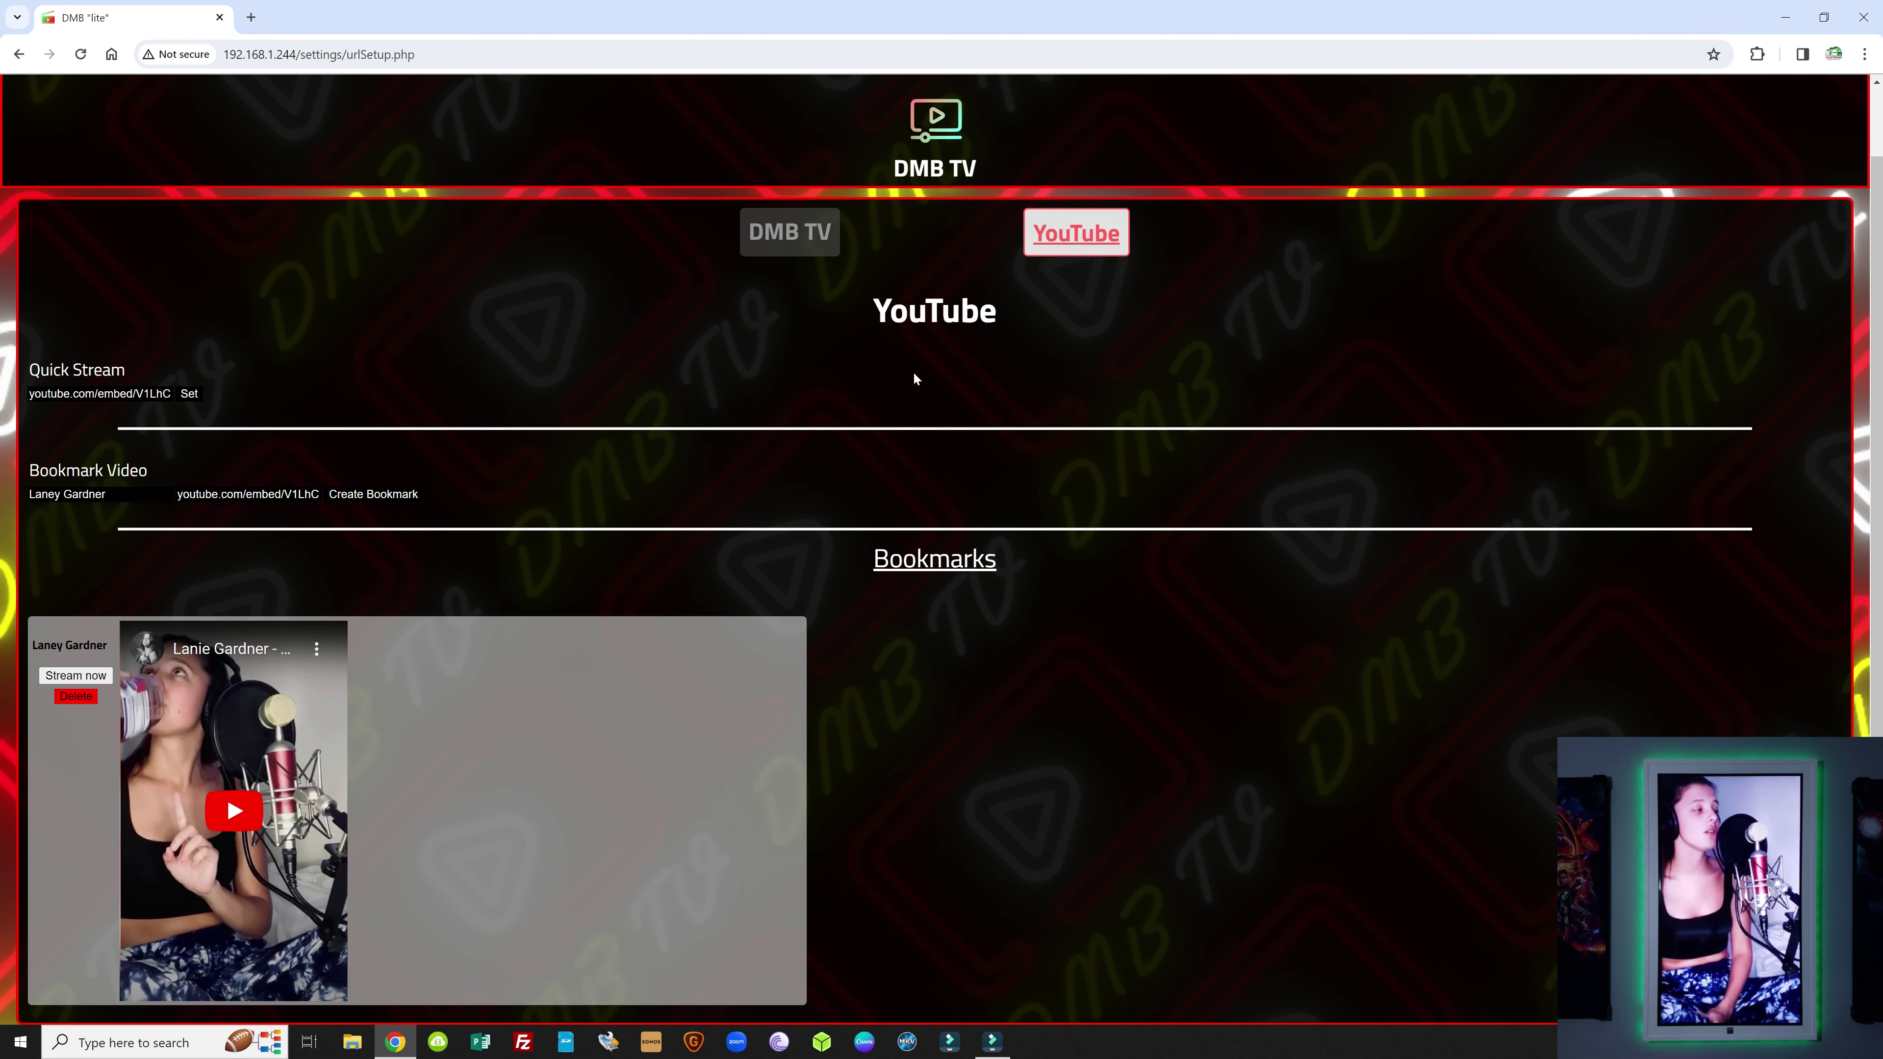
Step: Leave DMB TV and switch the display view back to Movie Poster in the playback settings
{"action": "scroll", "coordinate": [428, 204], "scroll_direction": "up", "scroll_amount": 1}
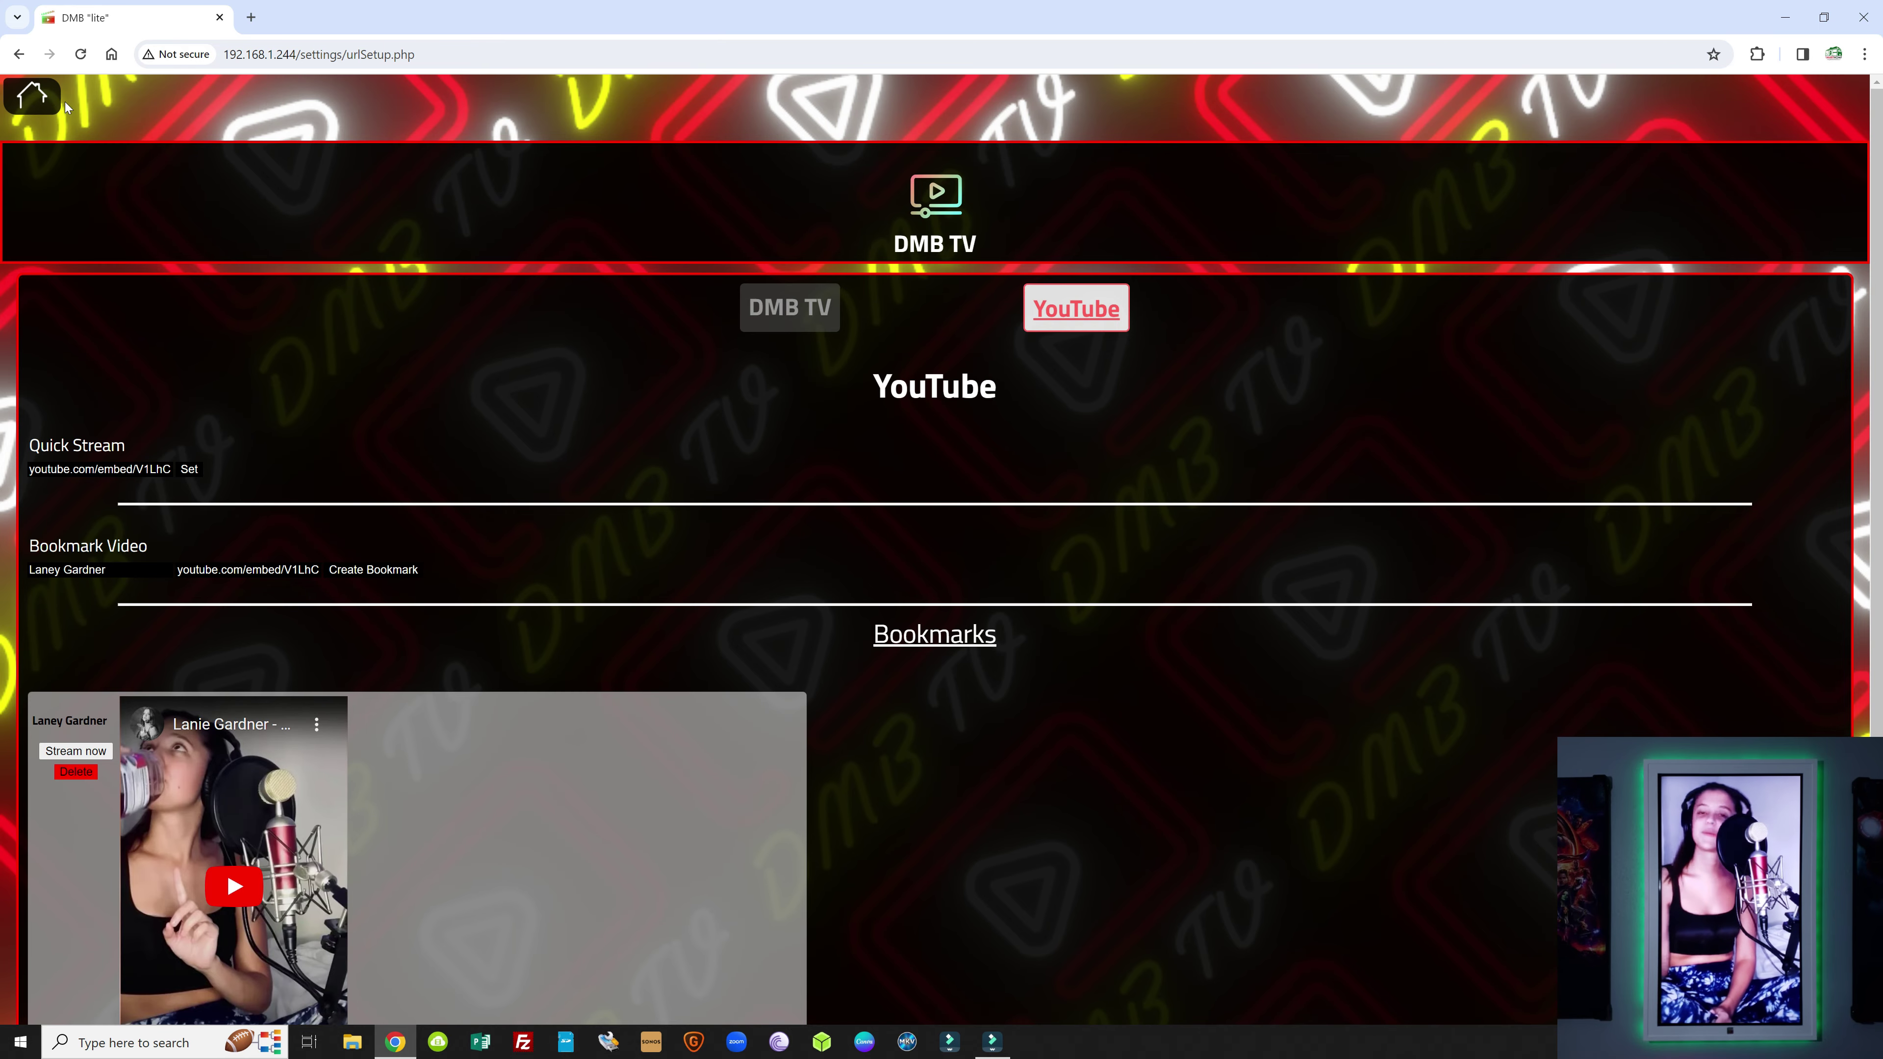
{"action": "left_click", "coordinate": [35, 97]}
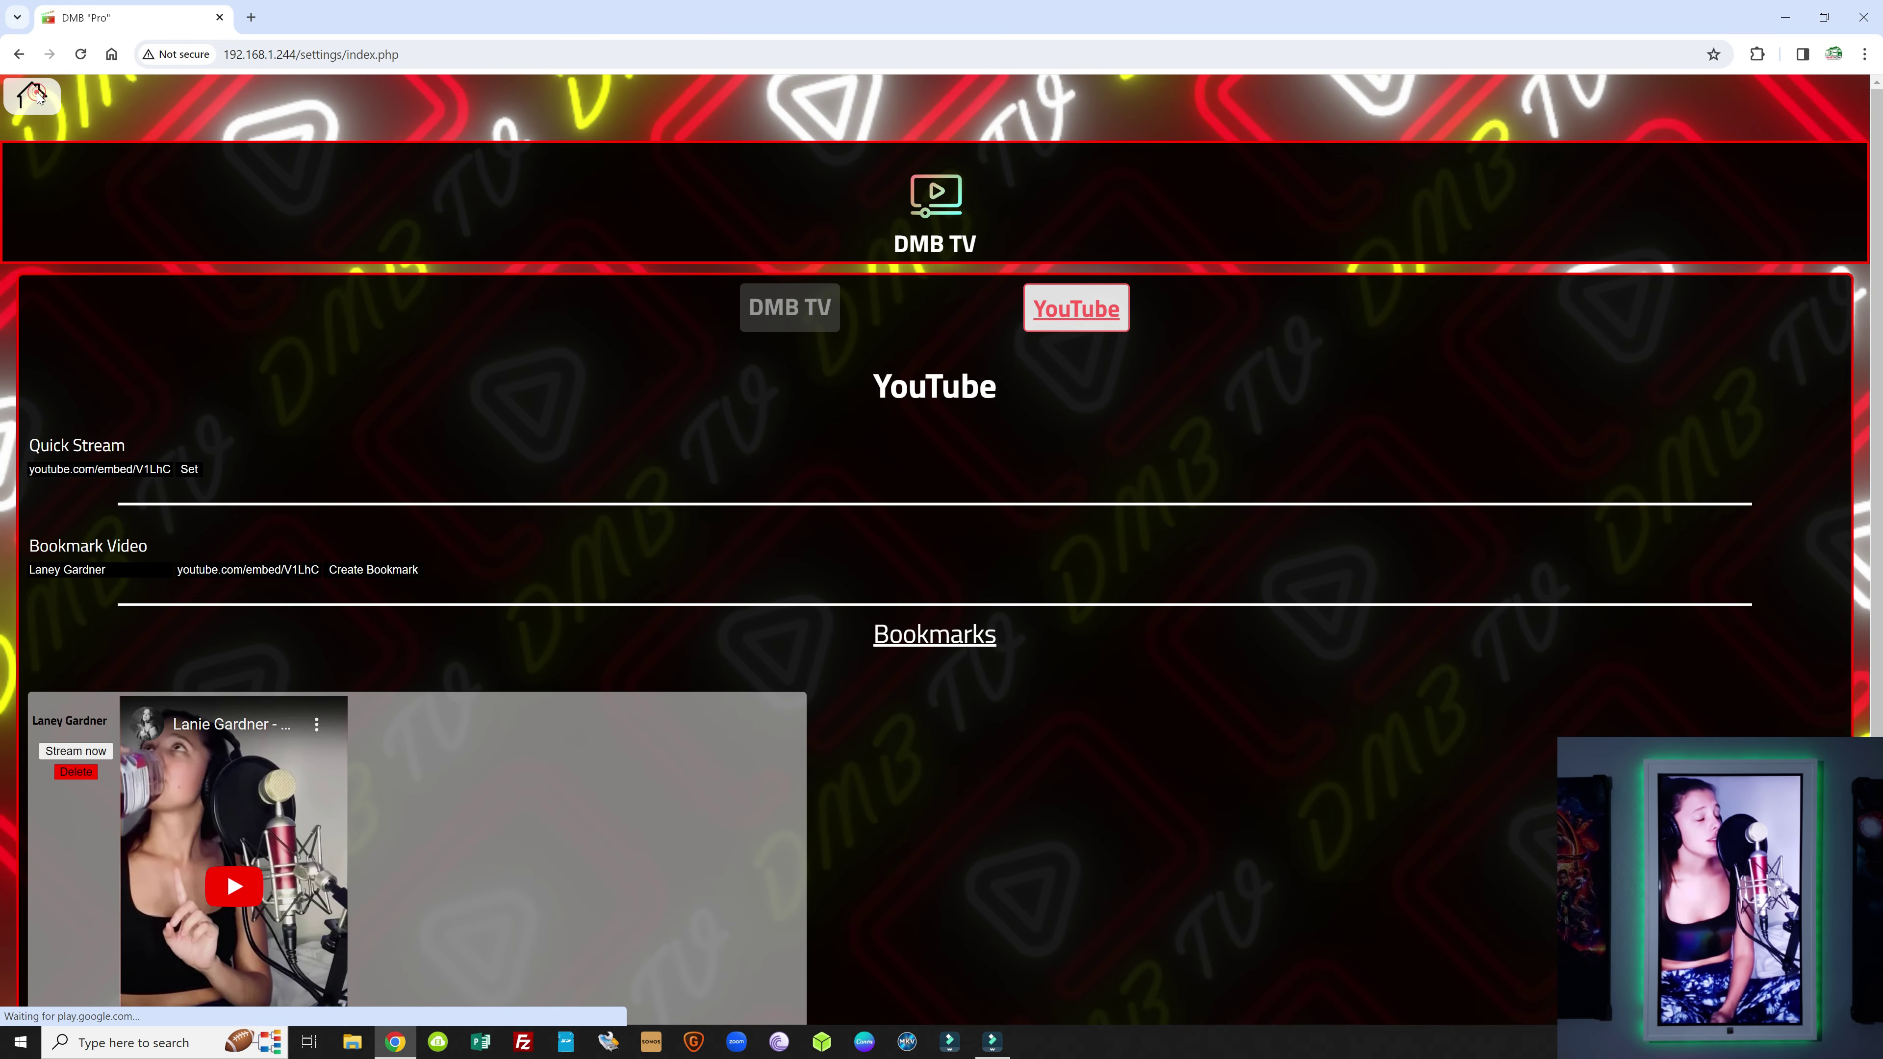
{"action": "left_click", "coordinate": [335, 656]}
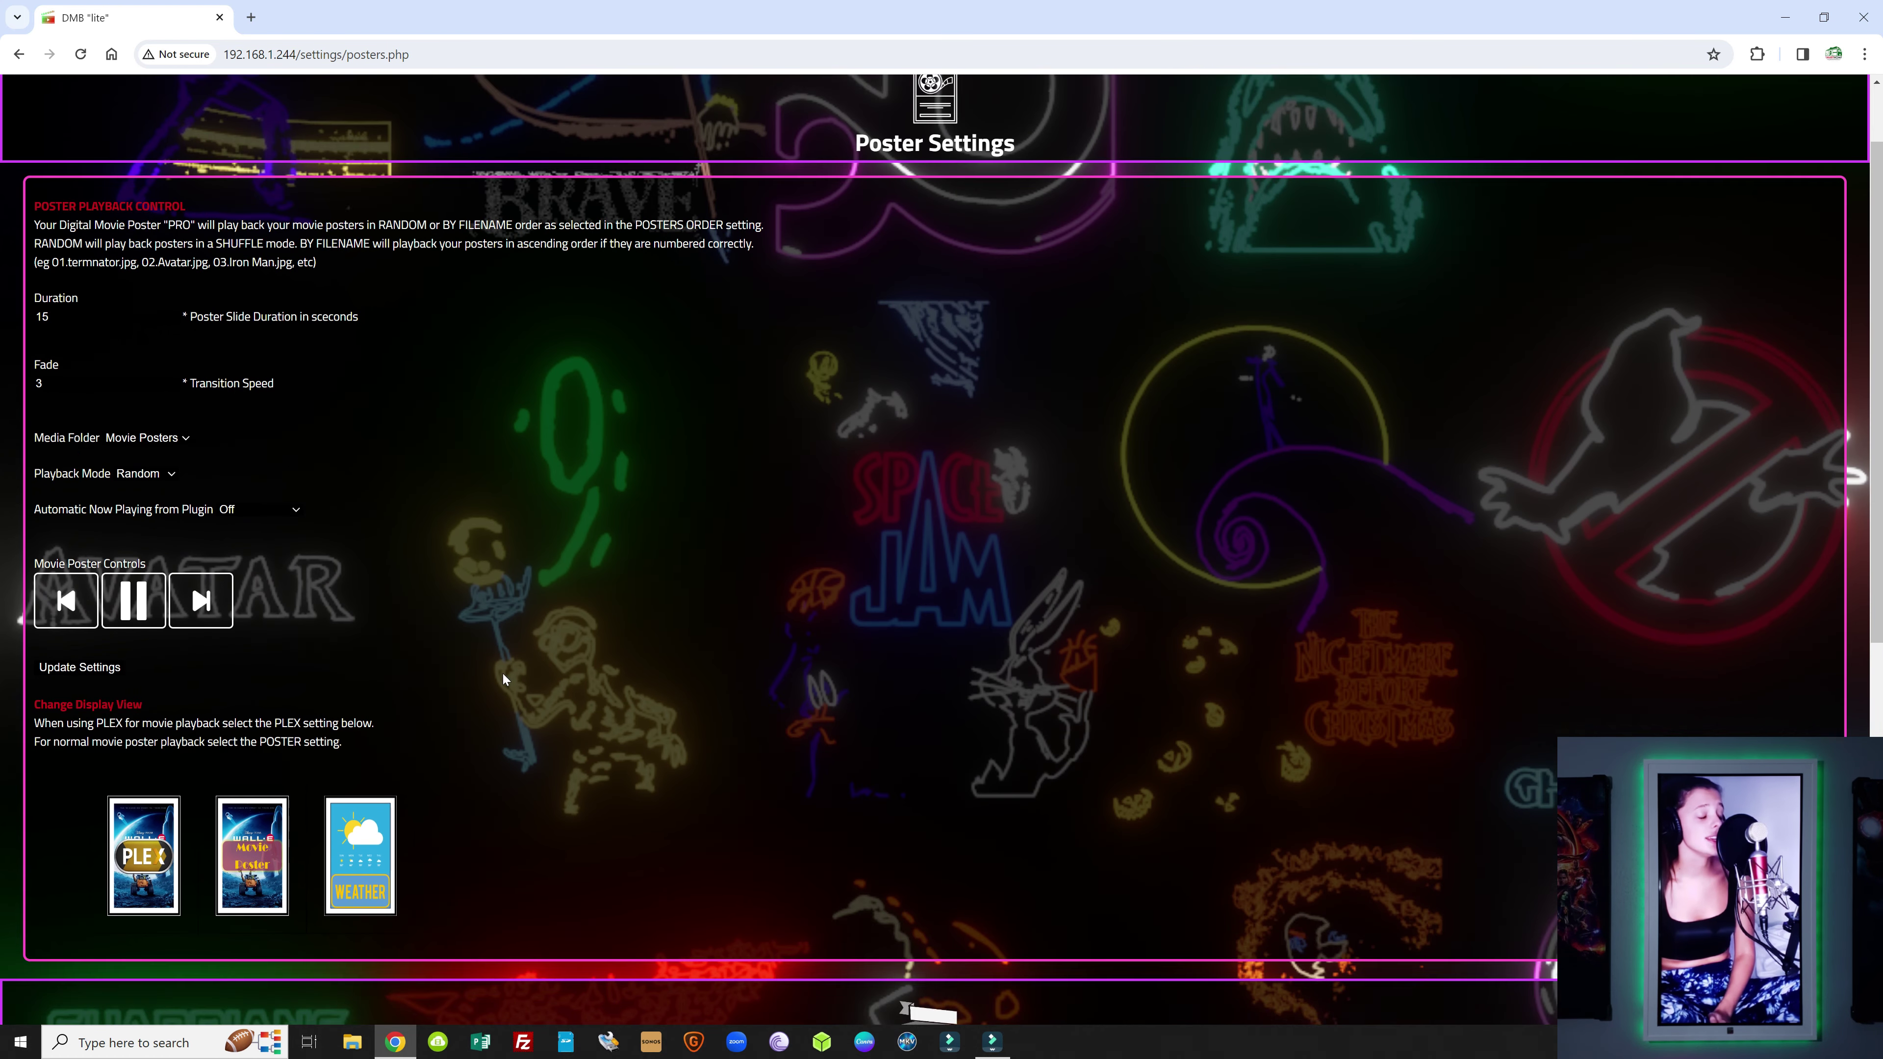
{"action": "scroll", "coordinate": [237, 649], "scroll_direction": "down", "scroll_amount": 5}
{"action": "left_click", "coordinate": [253, 615]}
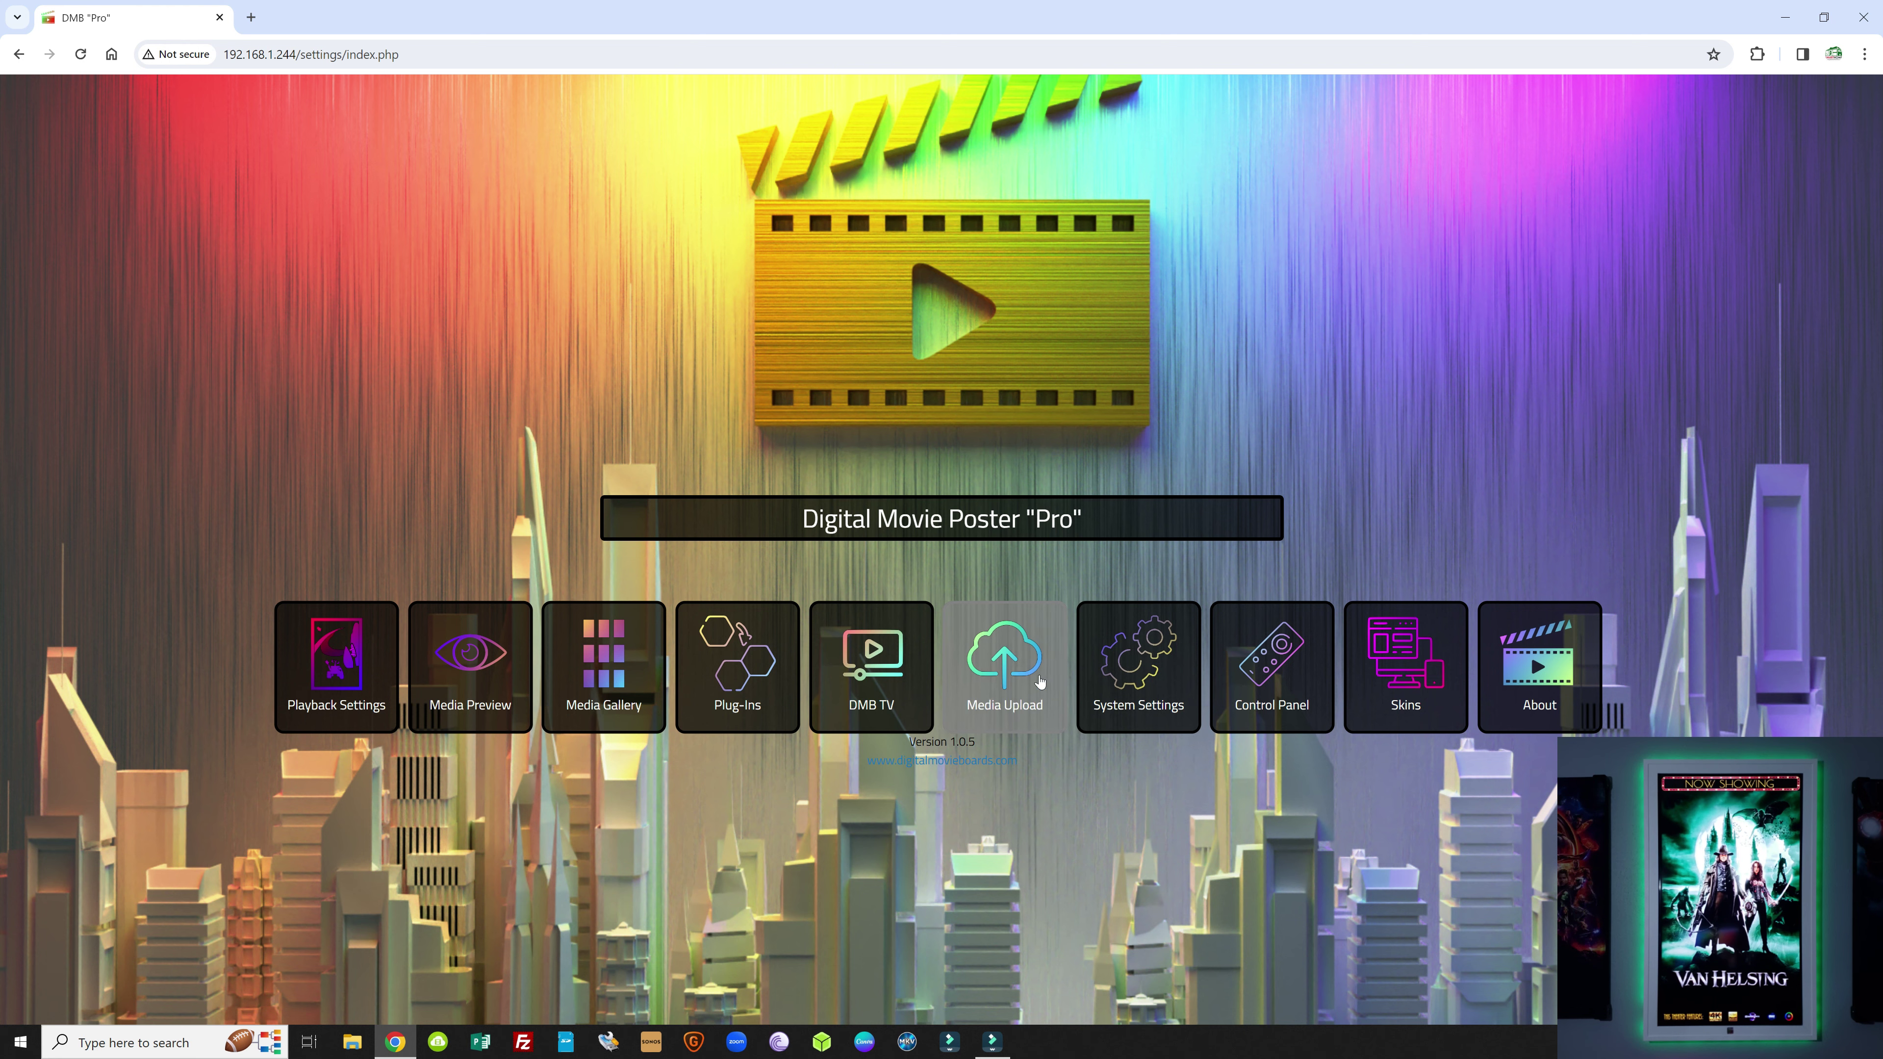
Step: Delete the lost+found folder from the media upload file manager
{"action": "left_click", "coordinate": [1008, 666]}
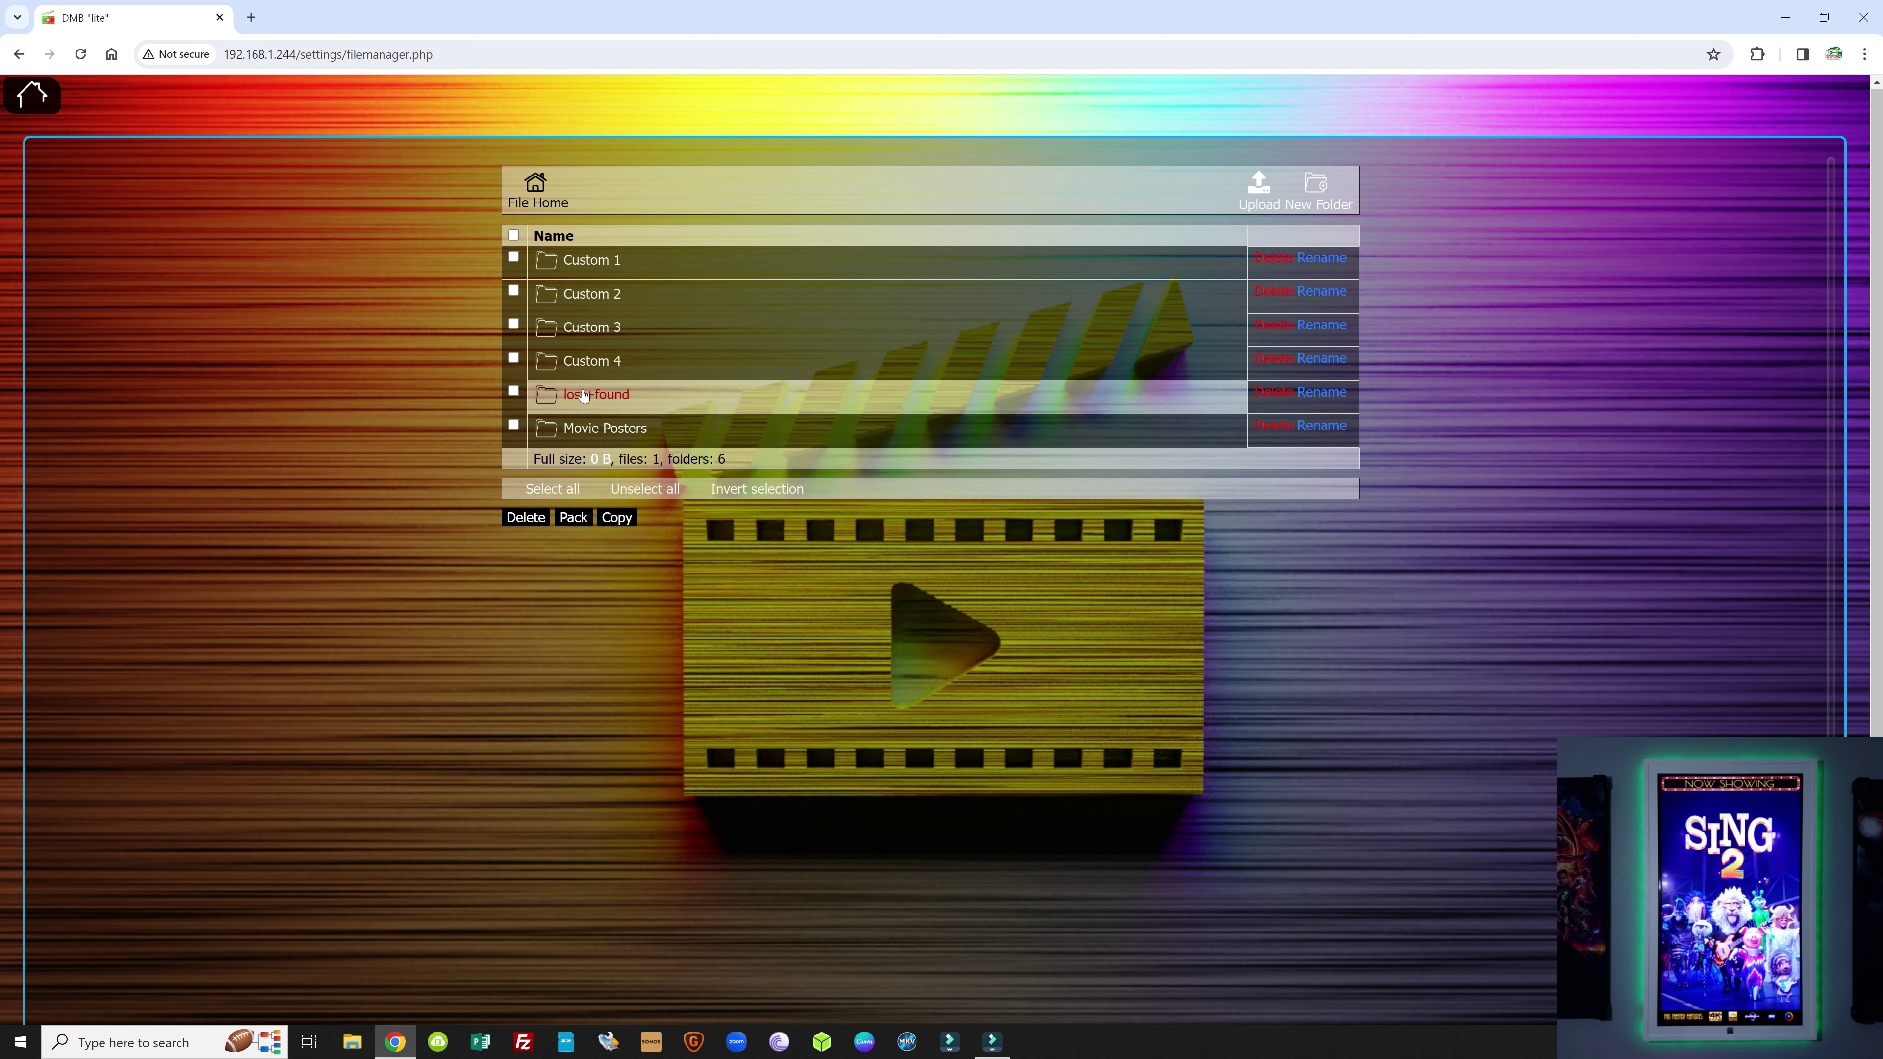
{"action": "left_click", "coordinate": [515, 394]}
{"action": "left_click", "coordinate": [1266, 400]}
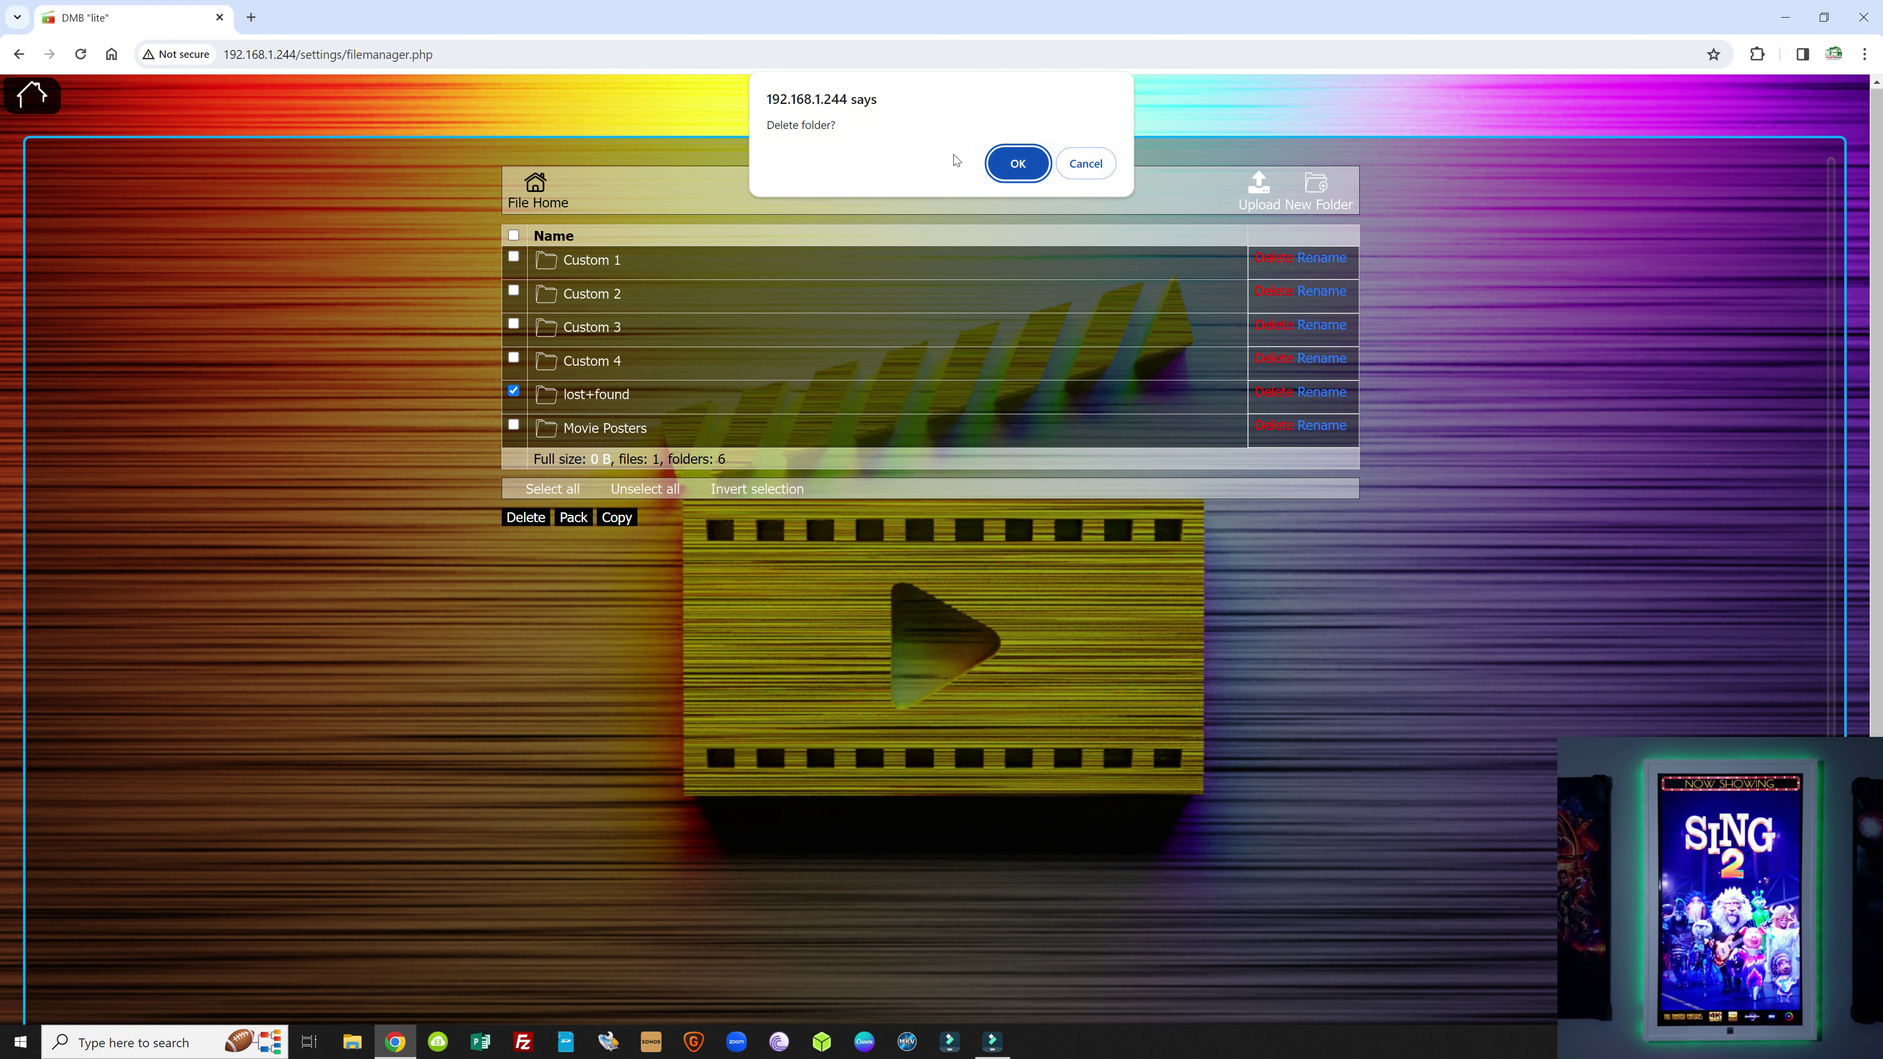
{"action": "left_click", "coordinate": [997, 158]}
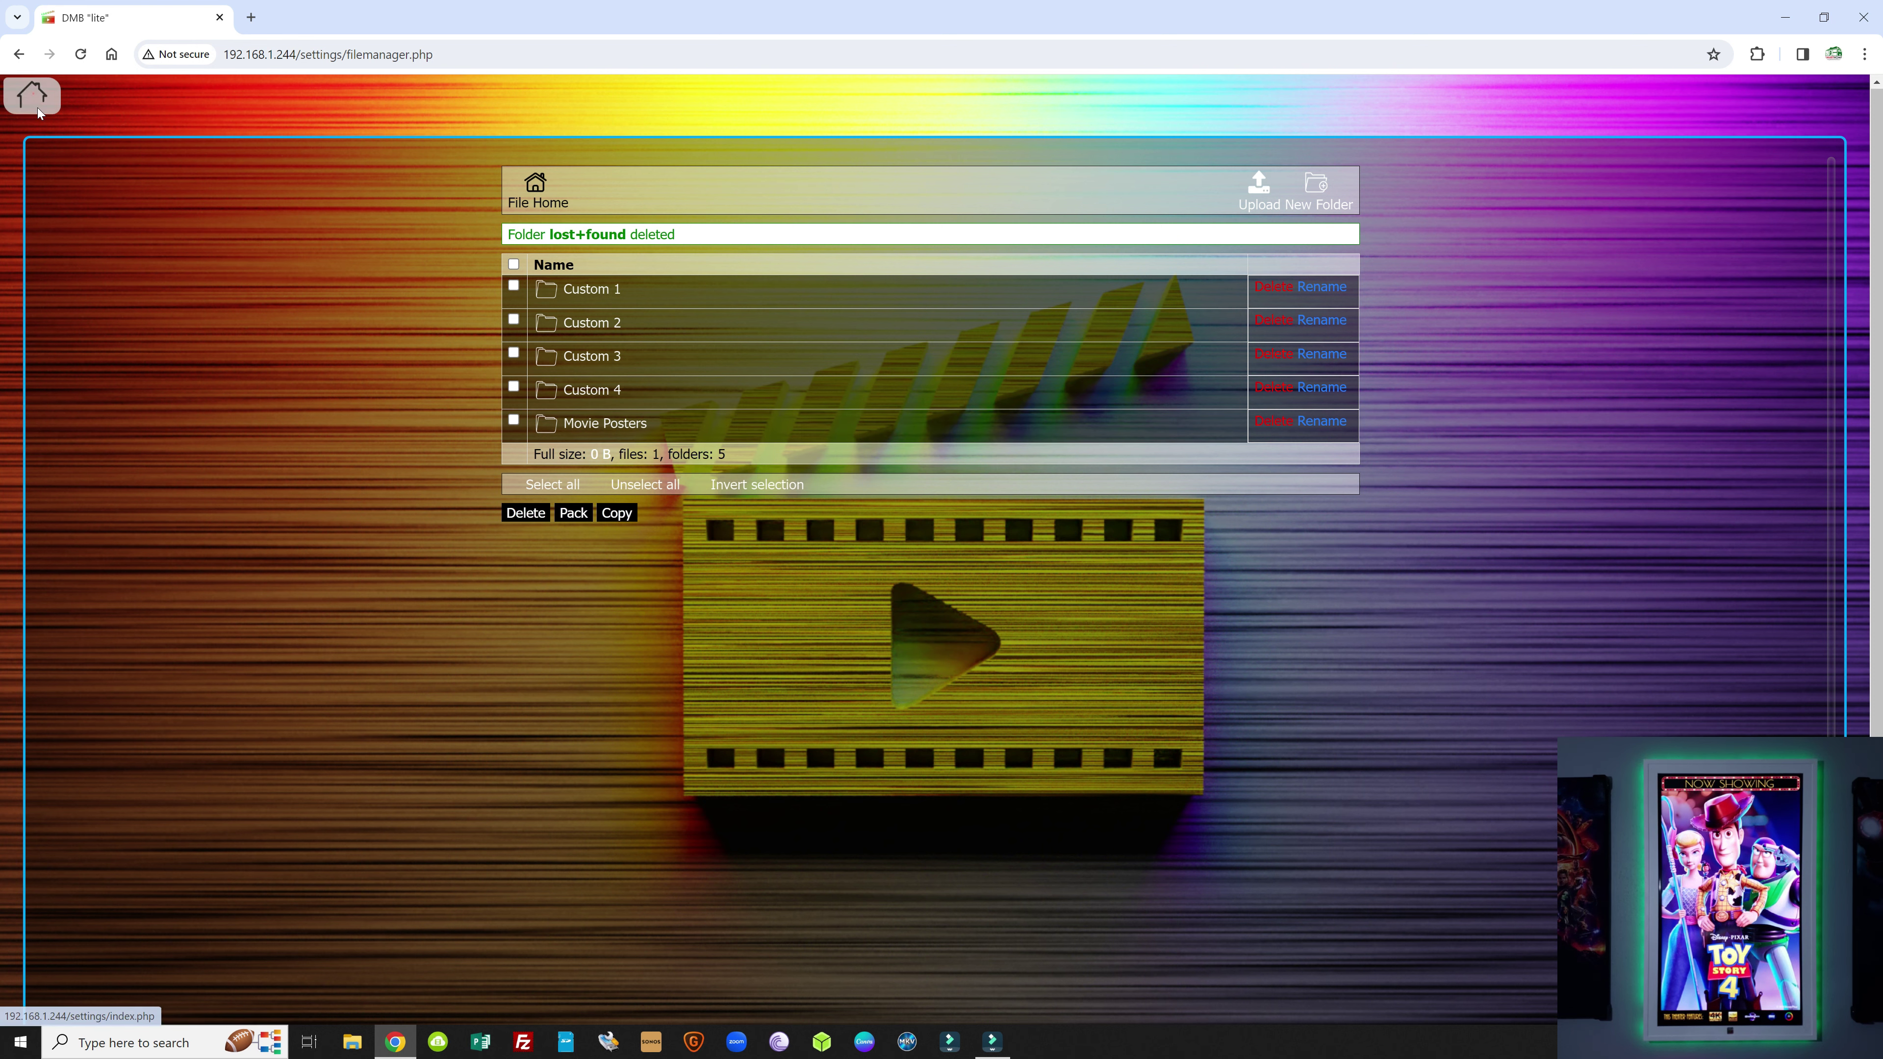
Step: Review the media folders offered in the playback settings, leave the selection as is, and return to the home page
{"action": "left_click", "coordinate": [32, 94]}
{"action": "left_click", "coordinate": [345, 668]}
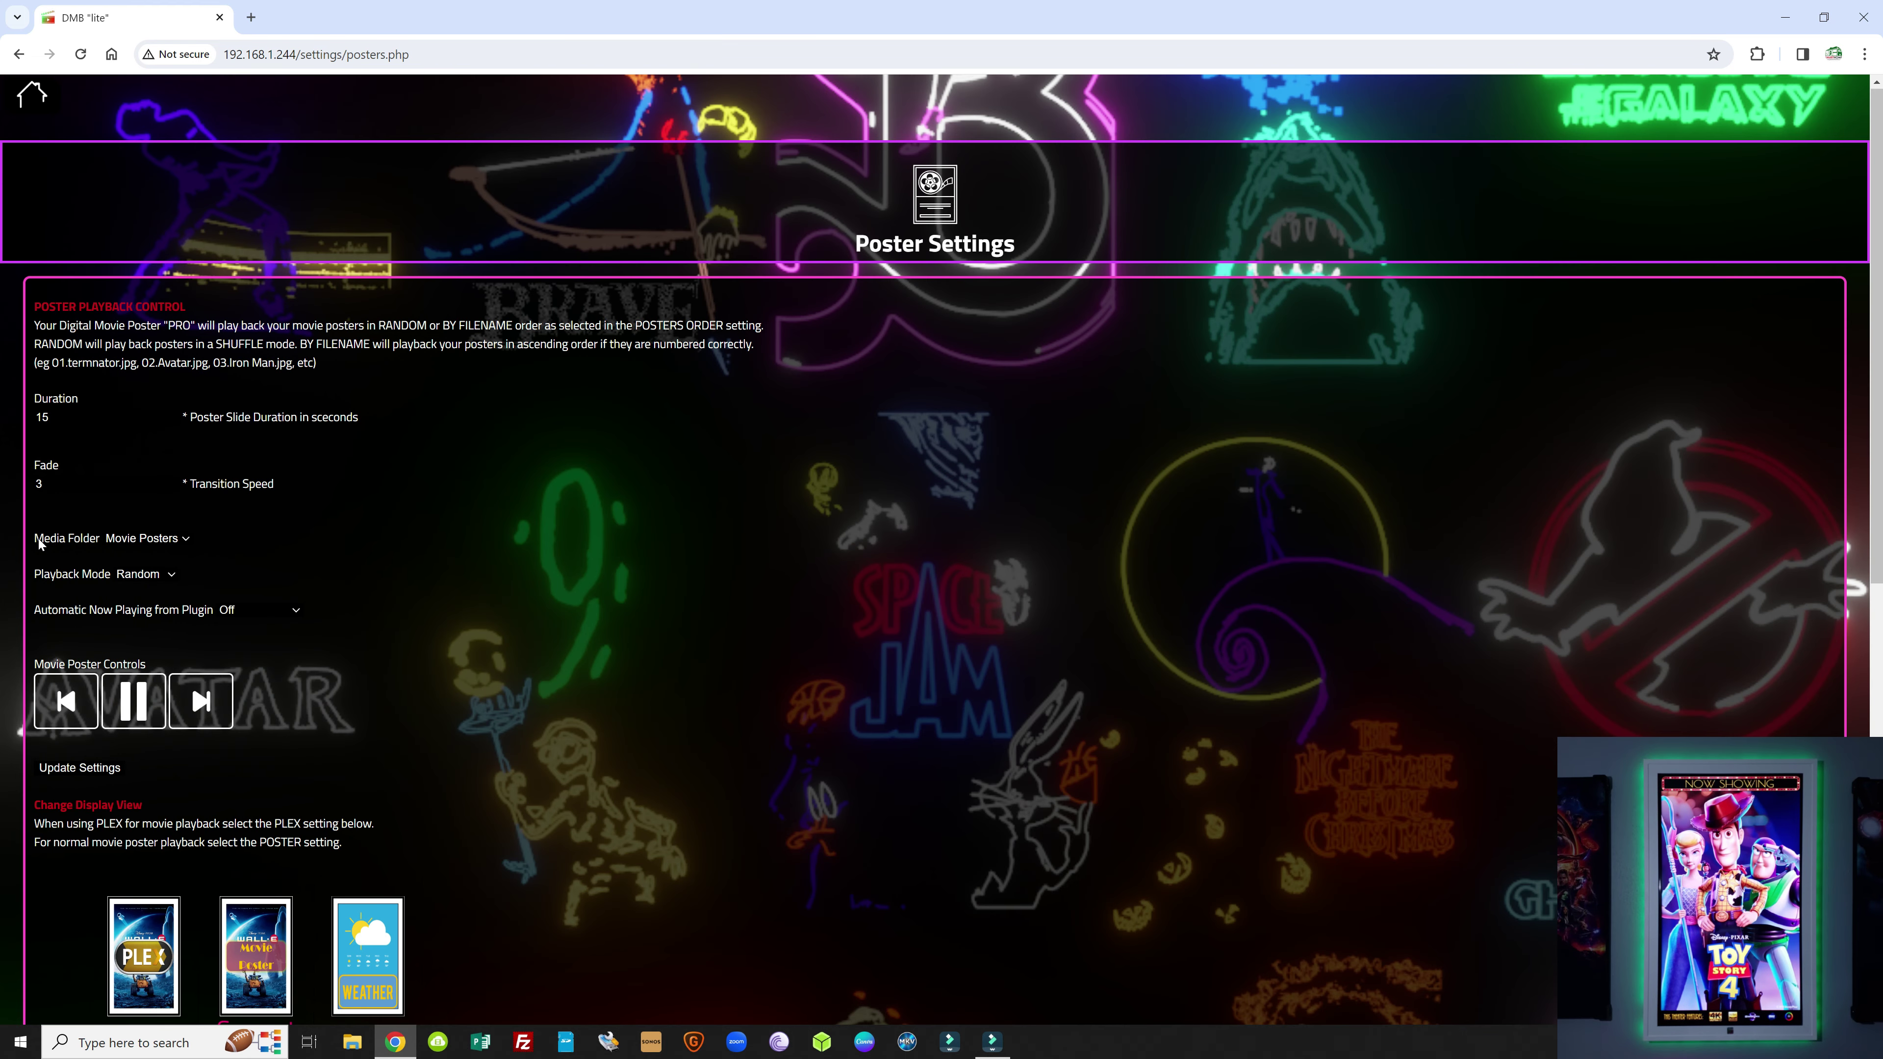
{"action": "left_click", "coordinate": [190, 541]}
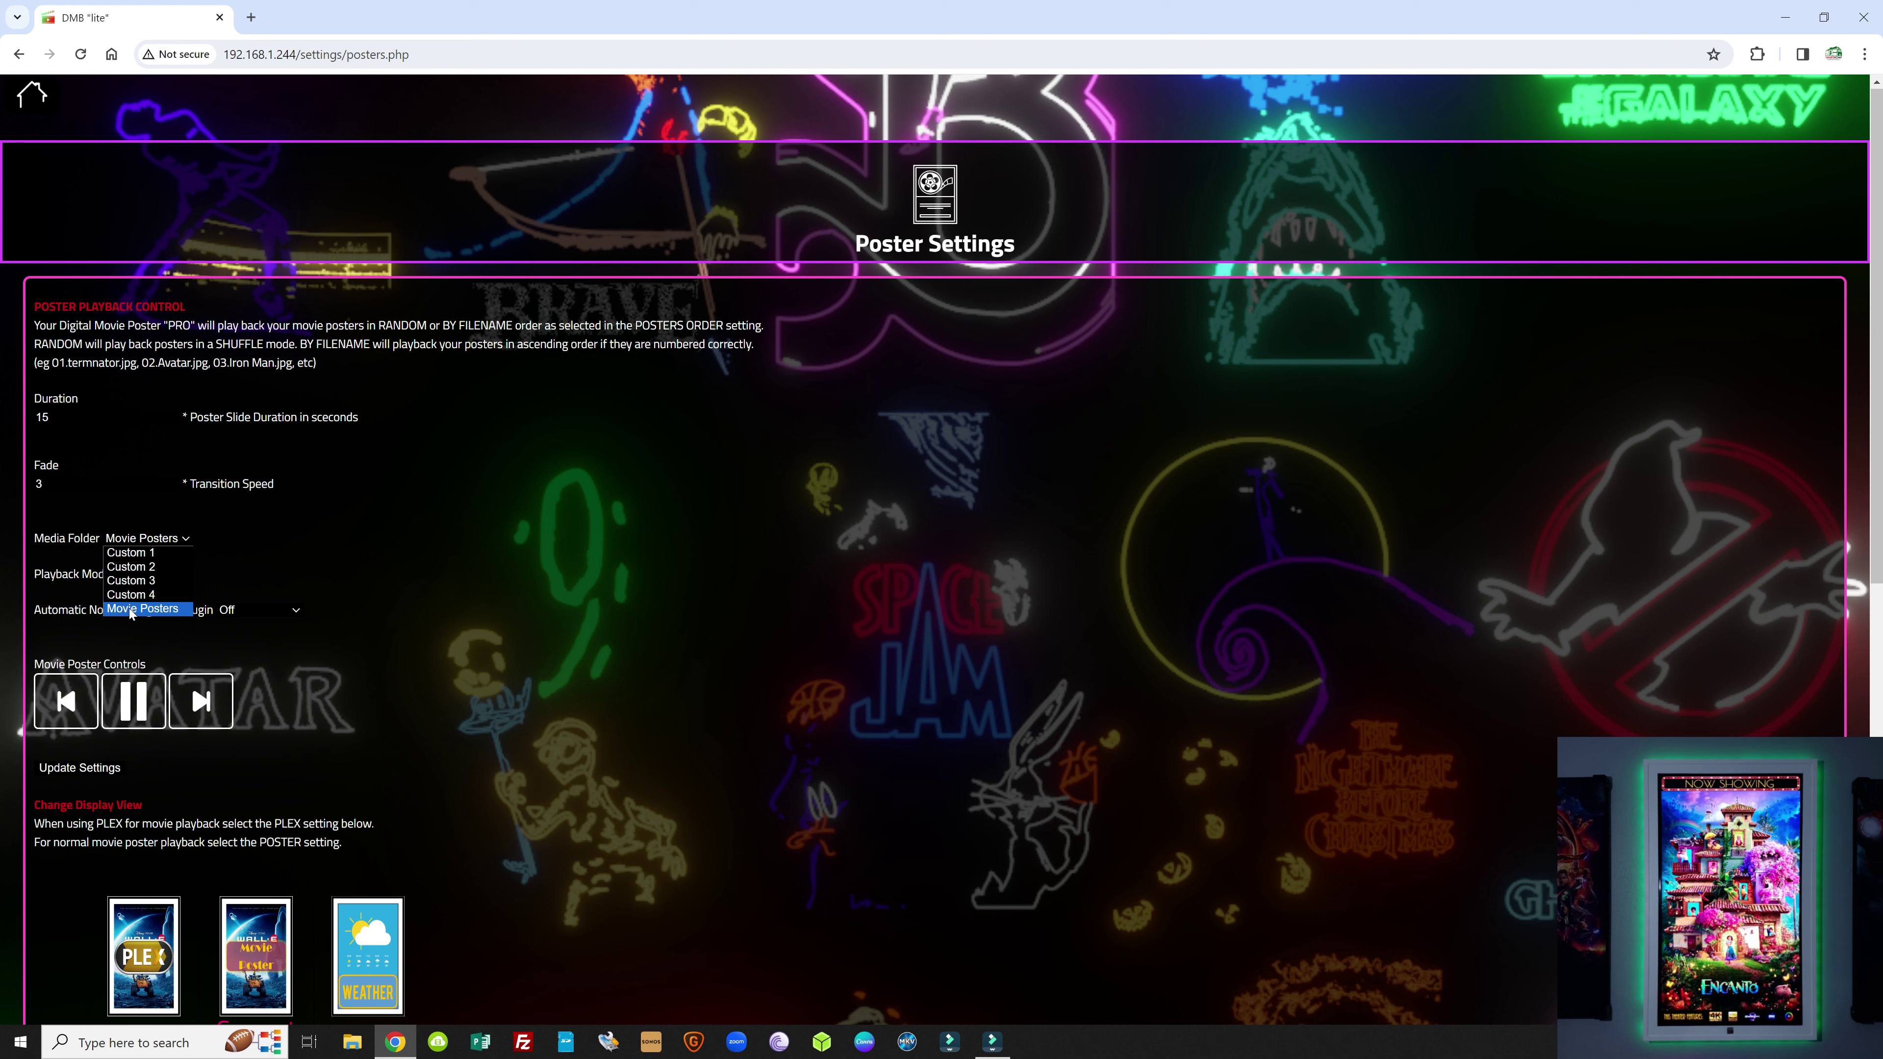
{"action": "left_click", "coordinate": [32, 94]}
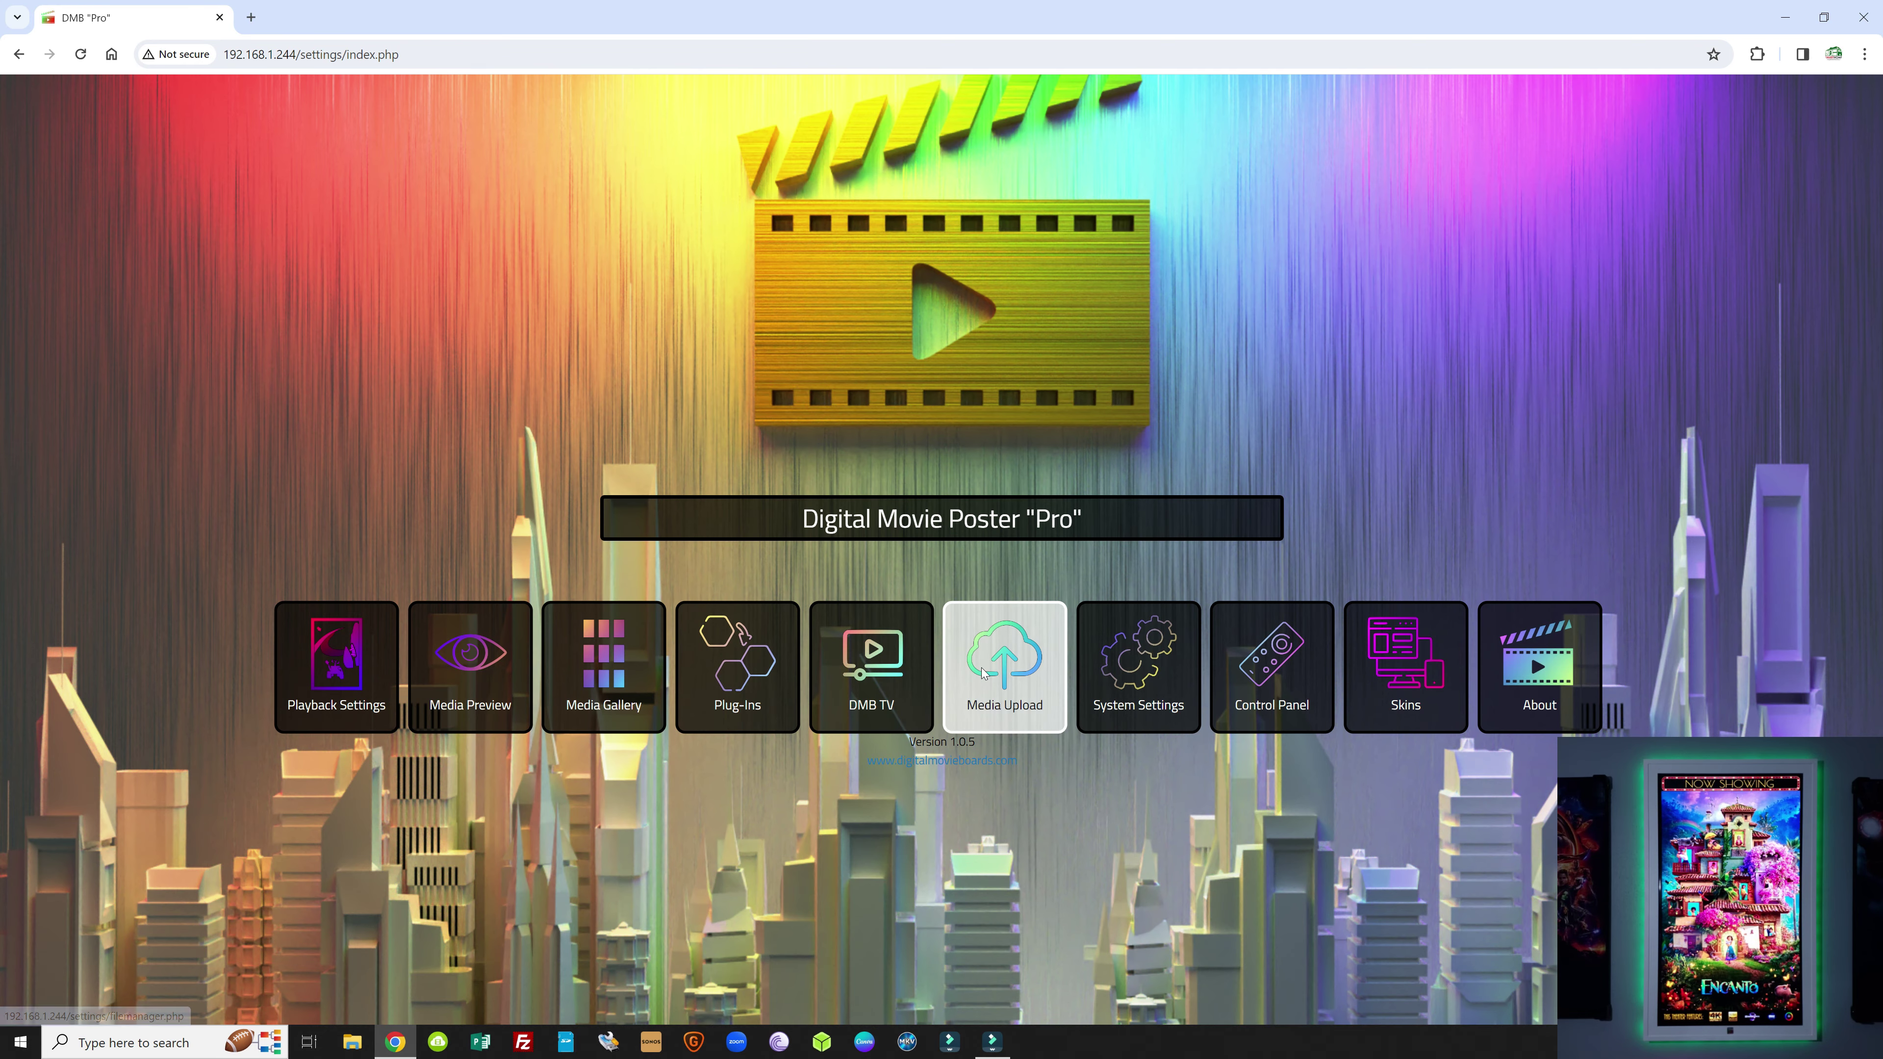
Step: Rename the Custom 1 folder in the media upload file manager as Movie Trailers
{"action": "left_click", "coordinate": [982, 667]}
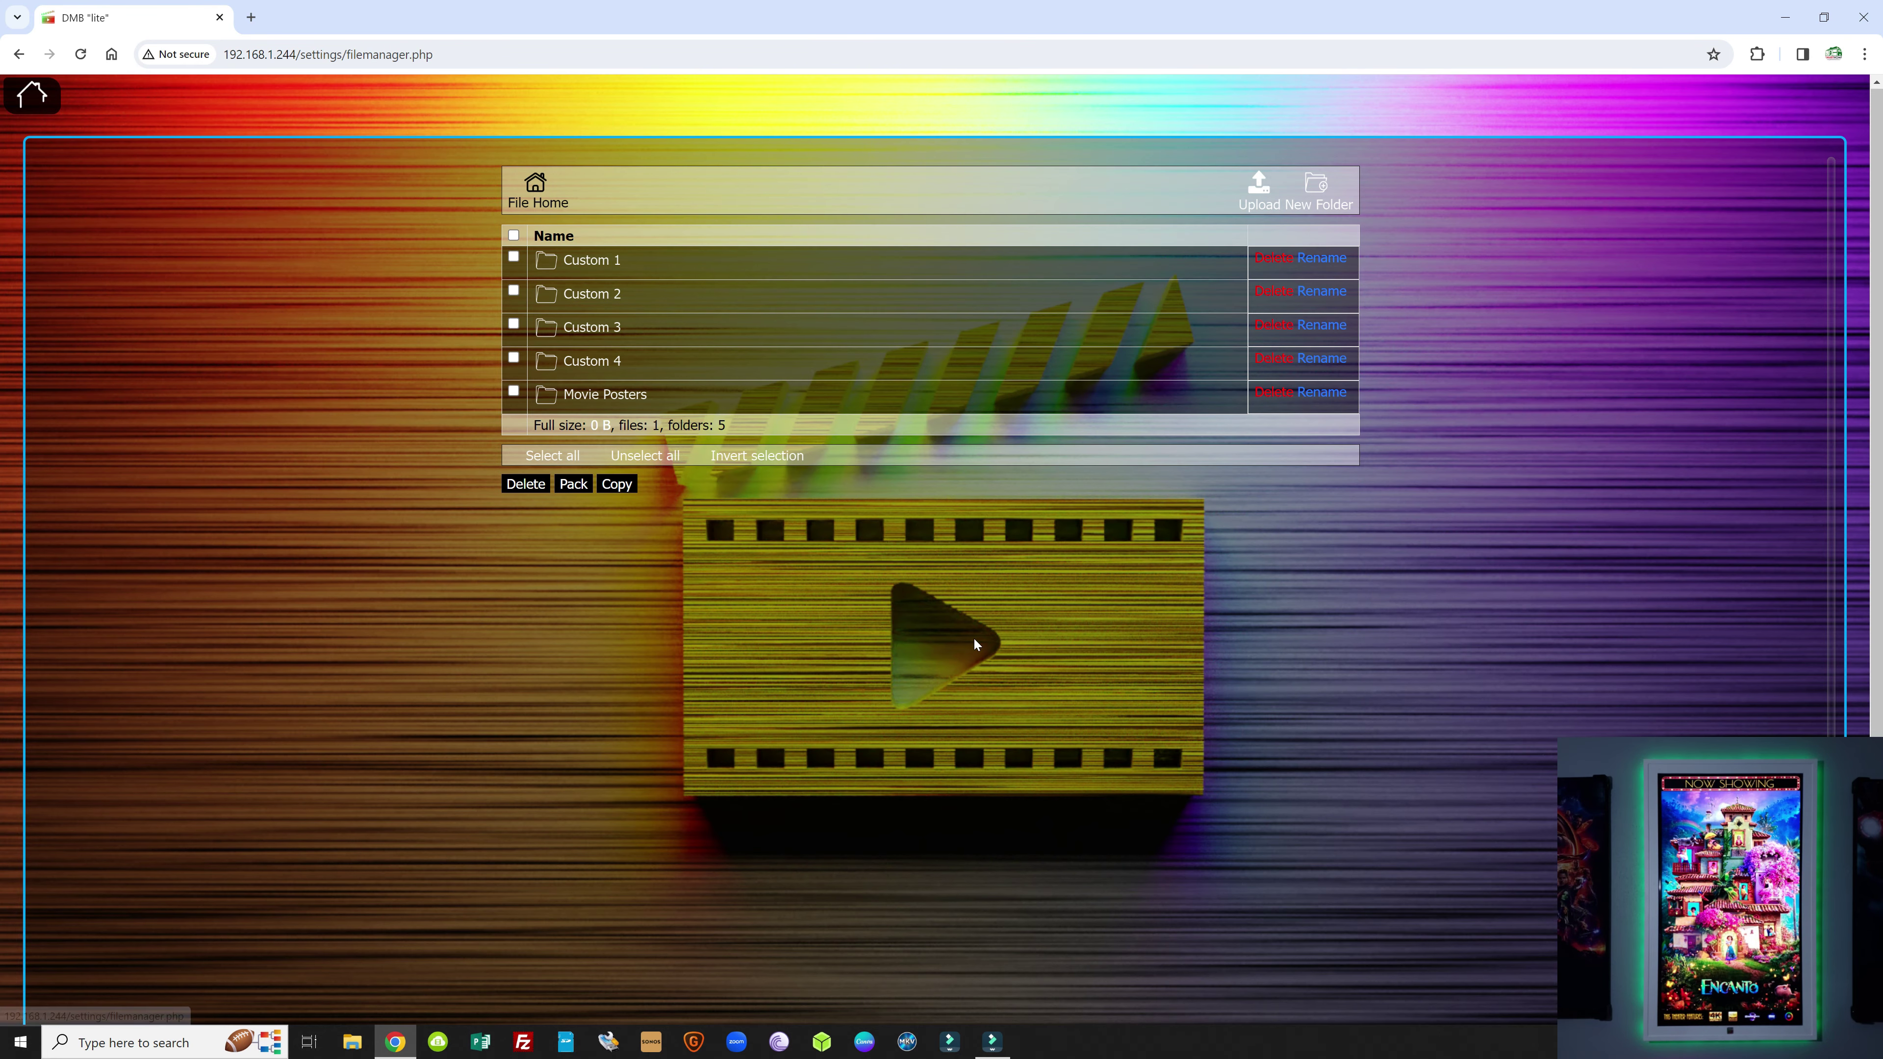
{"action": "left_click", "coordinate": [514, 258]}
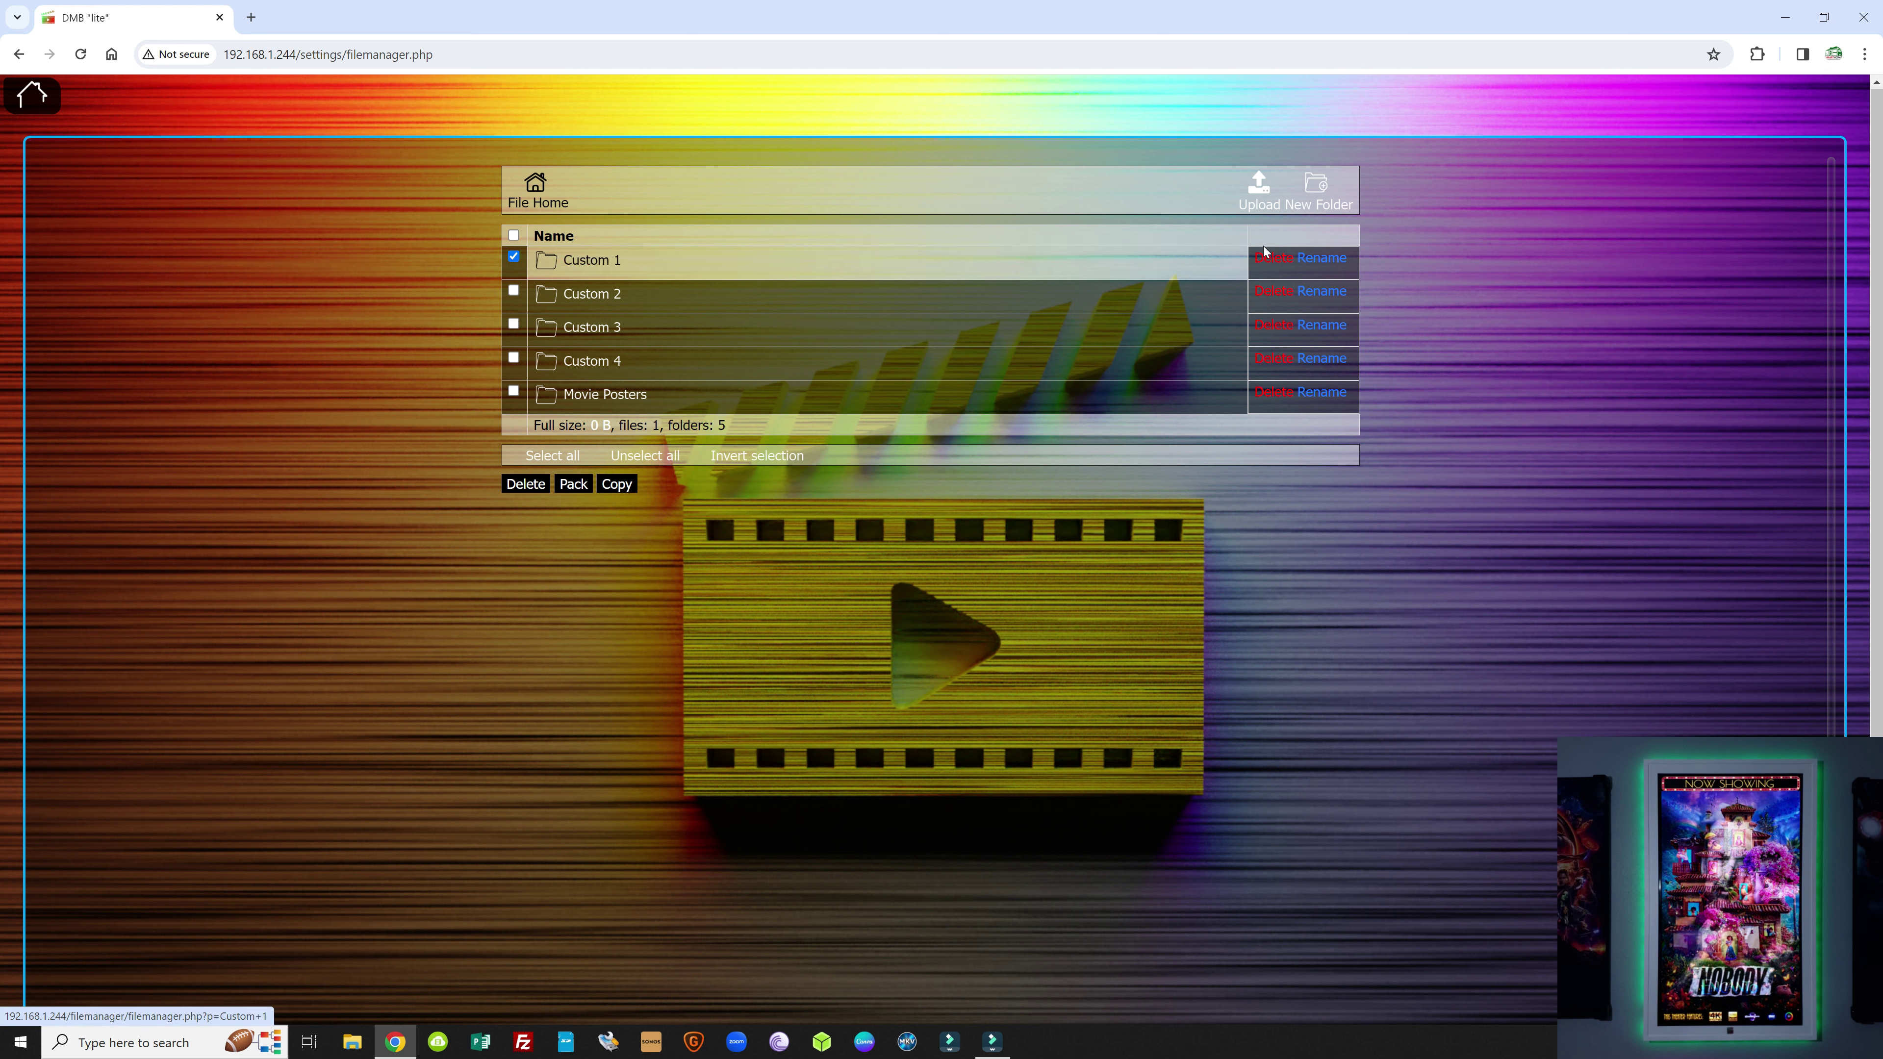
{"action": "left_click", "coordinate": [1307, 257]}
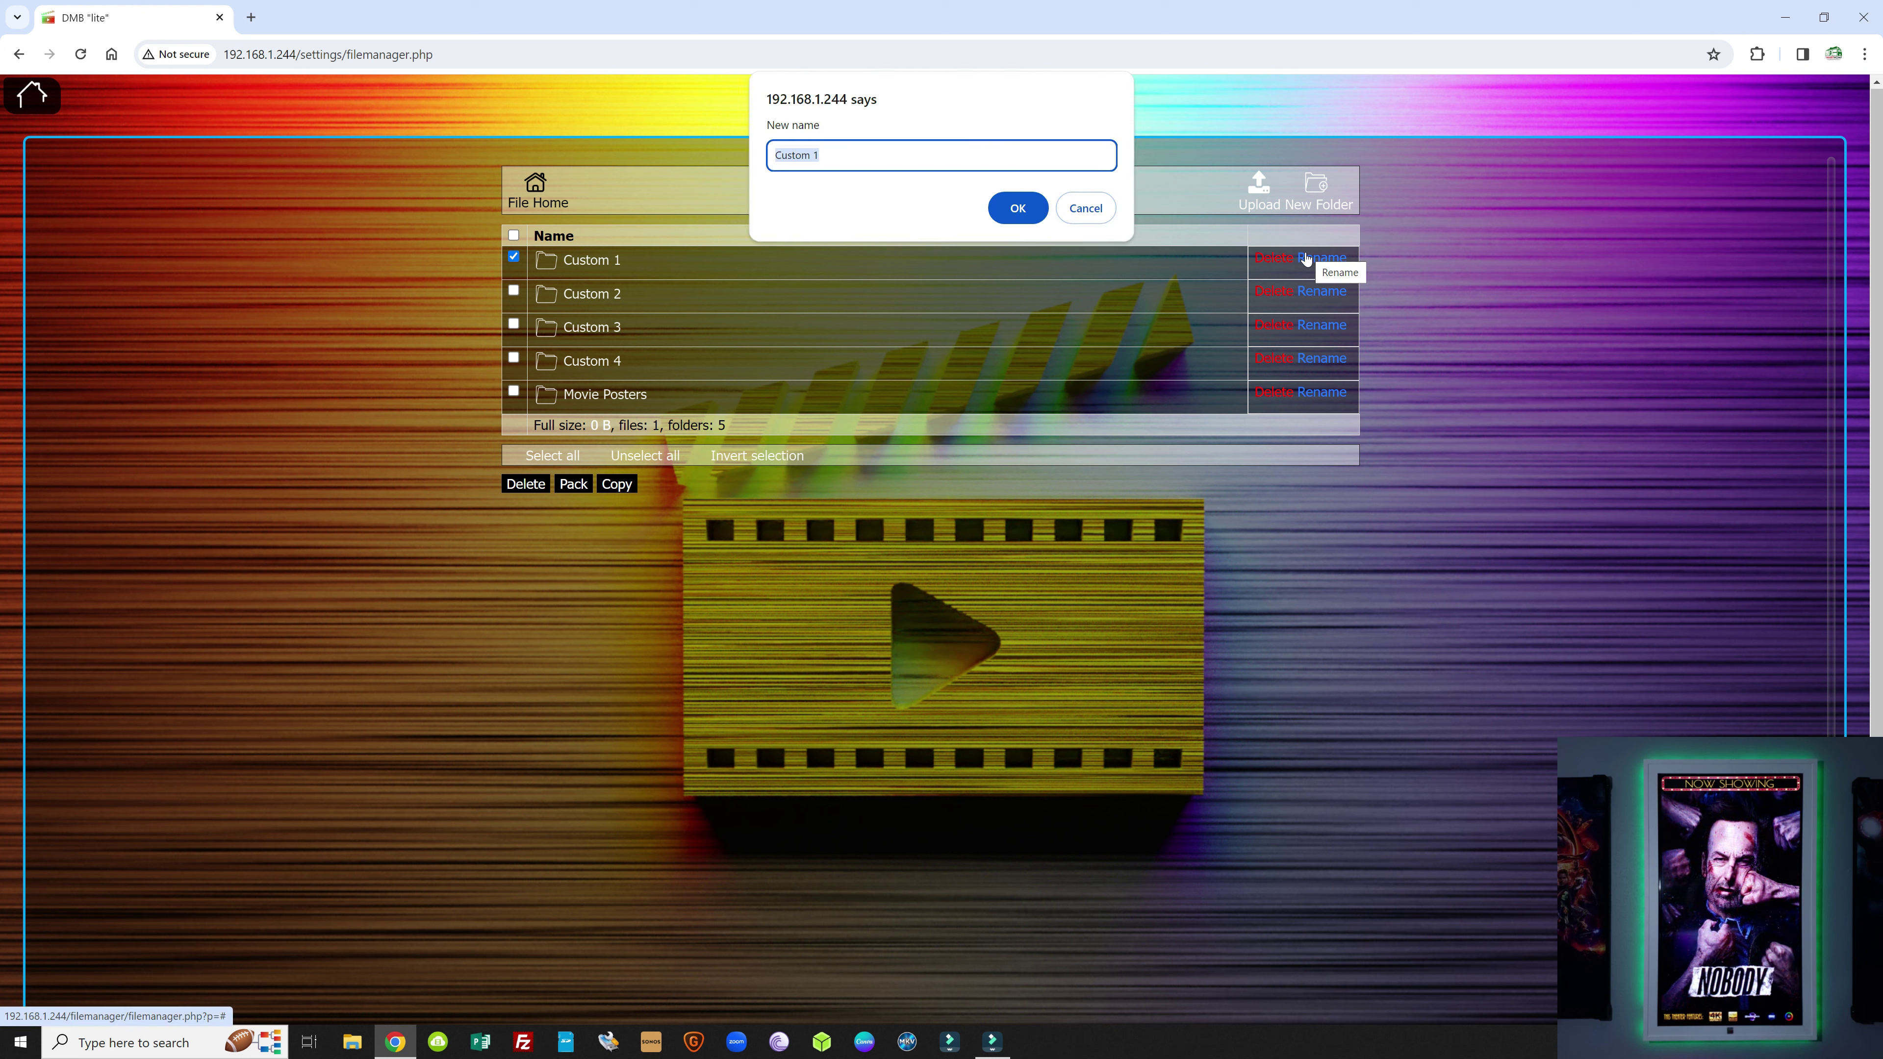
{"action": "type", "text": "Movie Trailers"}
{"action": "key", "text": "Return"}
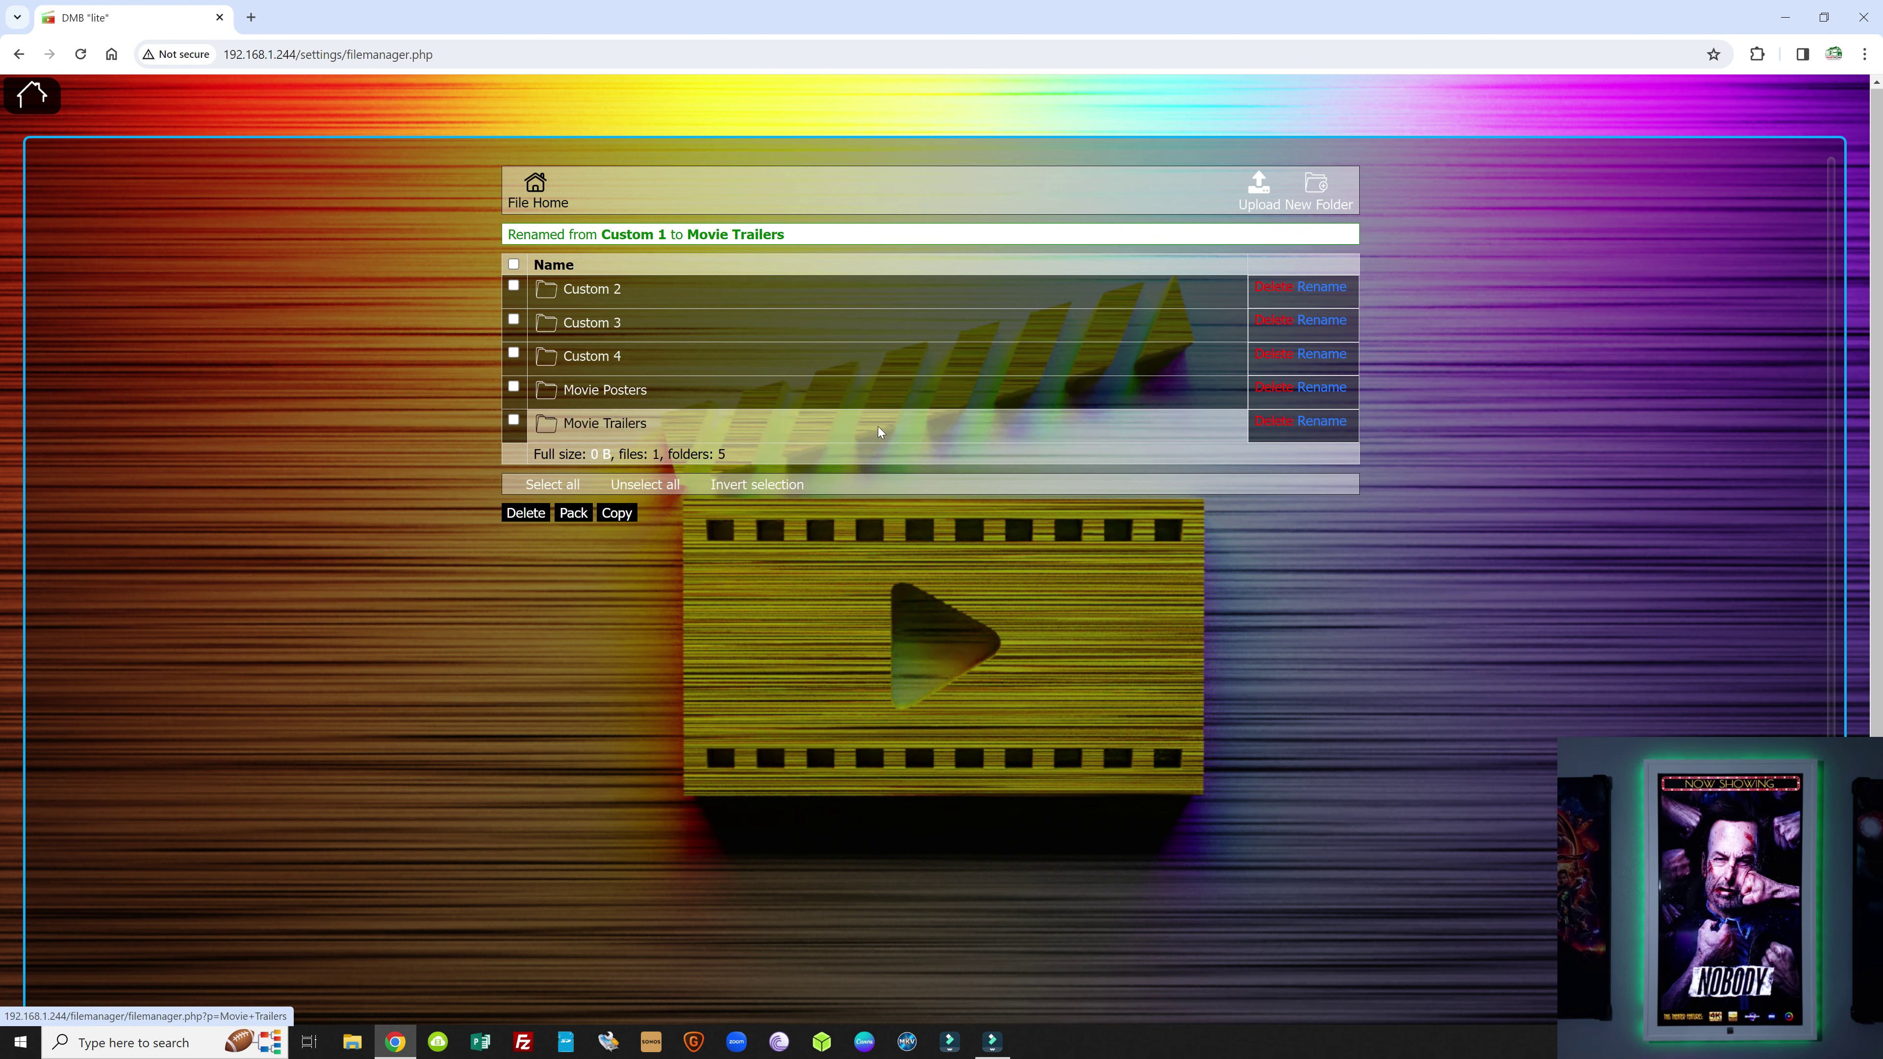
Step: Delete the file "Zootopia, image2.jpg" from the Movie Trailers folder
{"action": "left_click", "coordinate": [613, 424]}
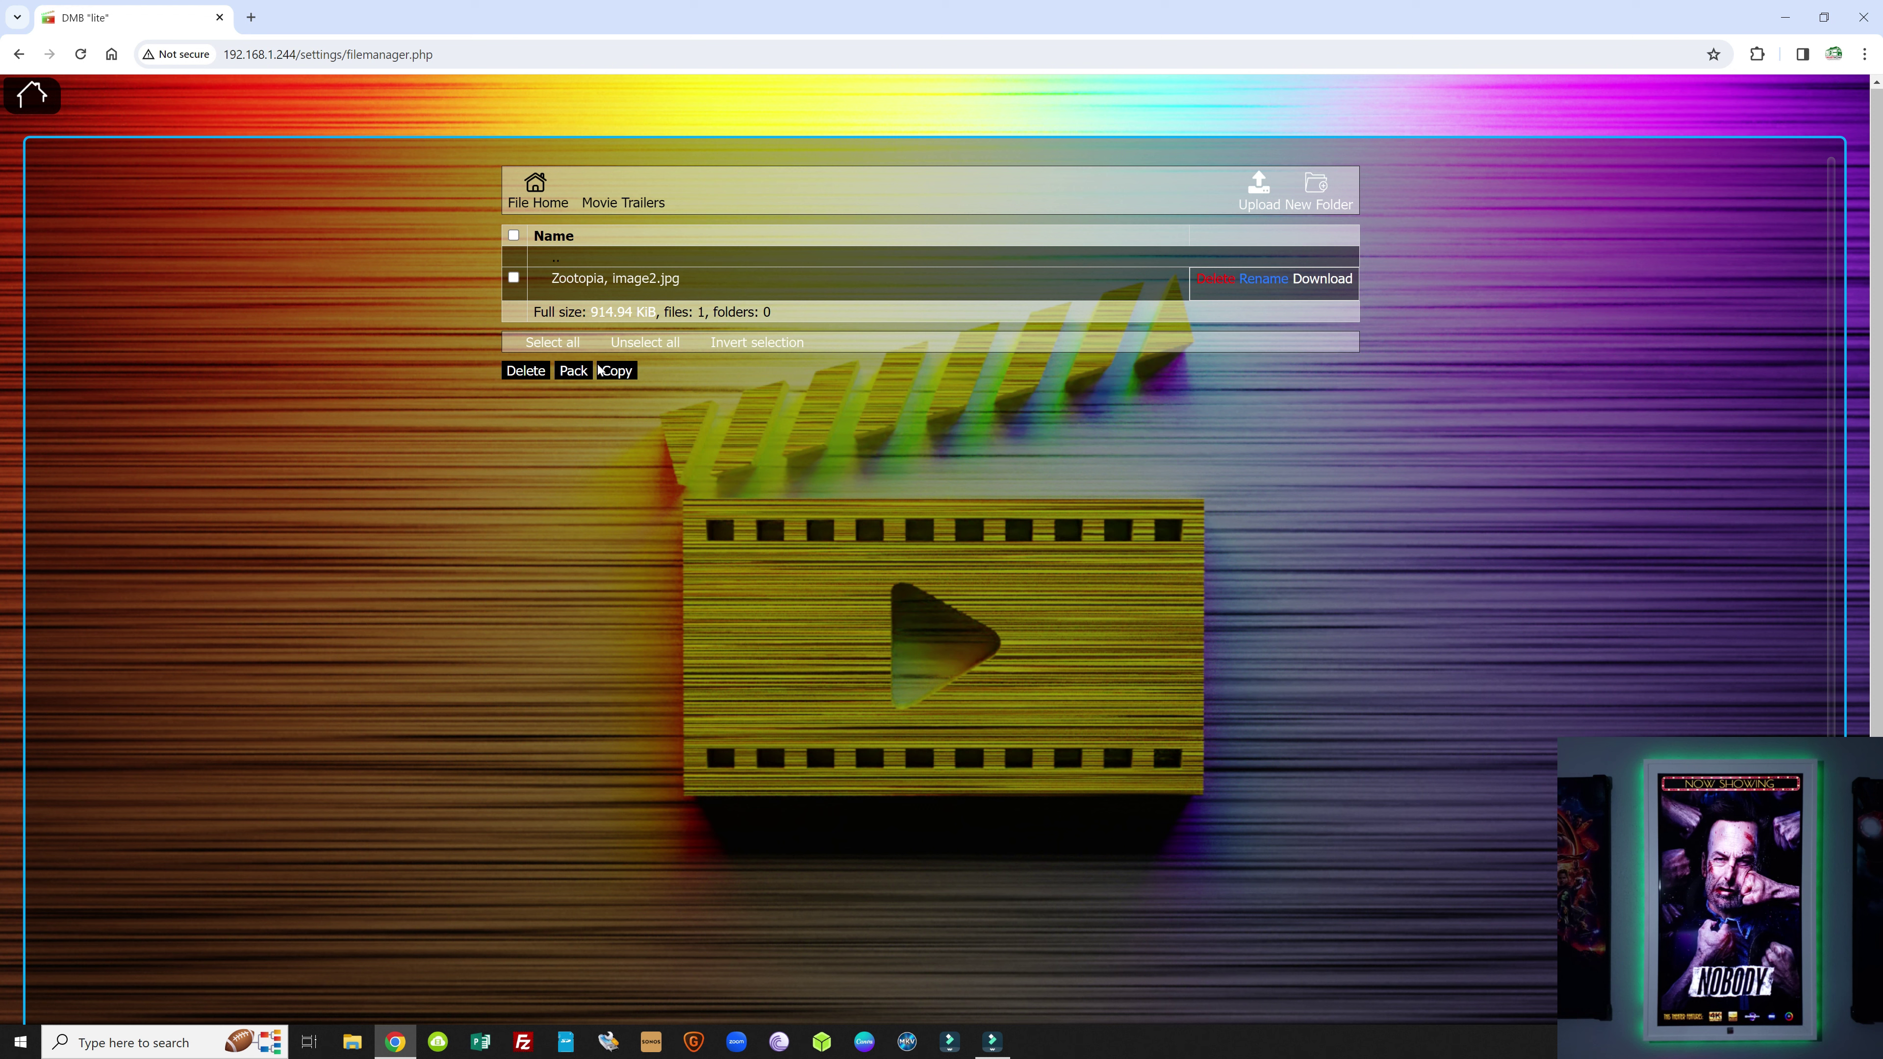
{"action": "left_click", "coordinate": [514, 278]}
{"action": "left_click", "coordinate": [514, 278]}
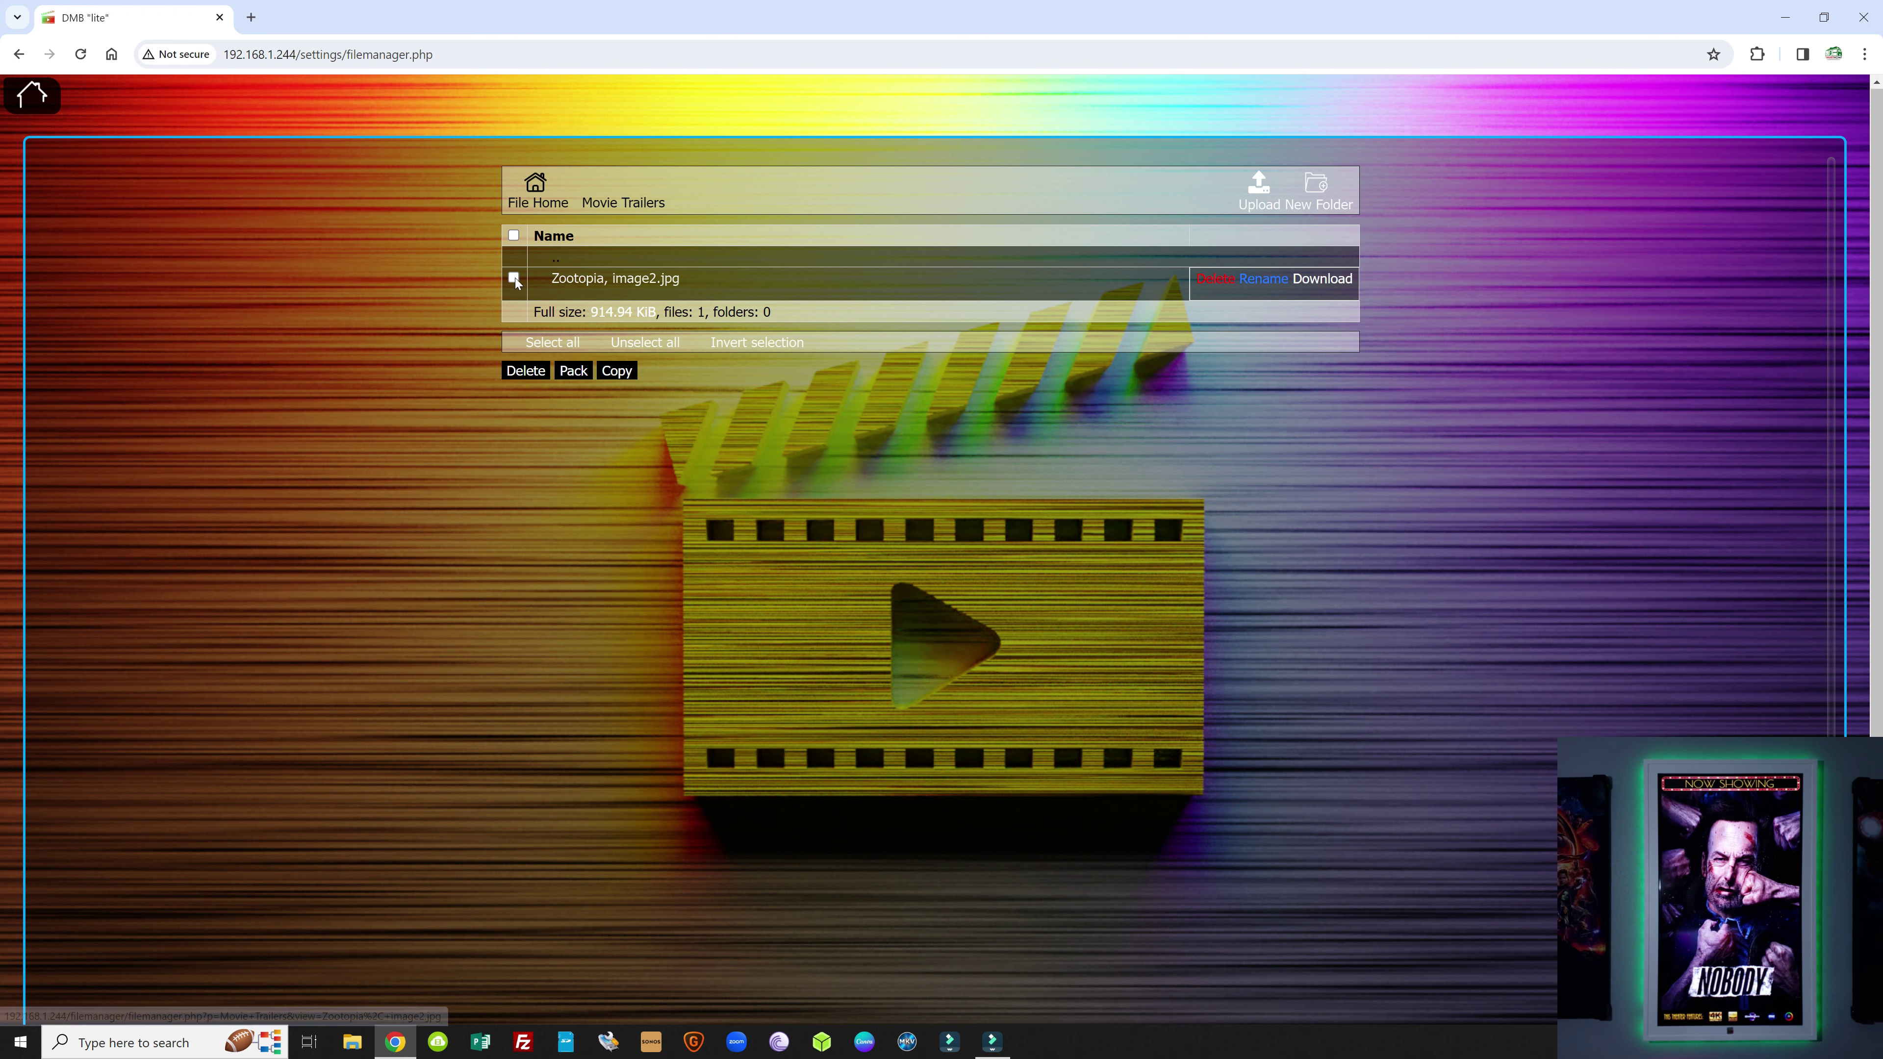
{"action": "left_click", "coordinate": [514, 278]}
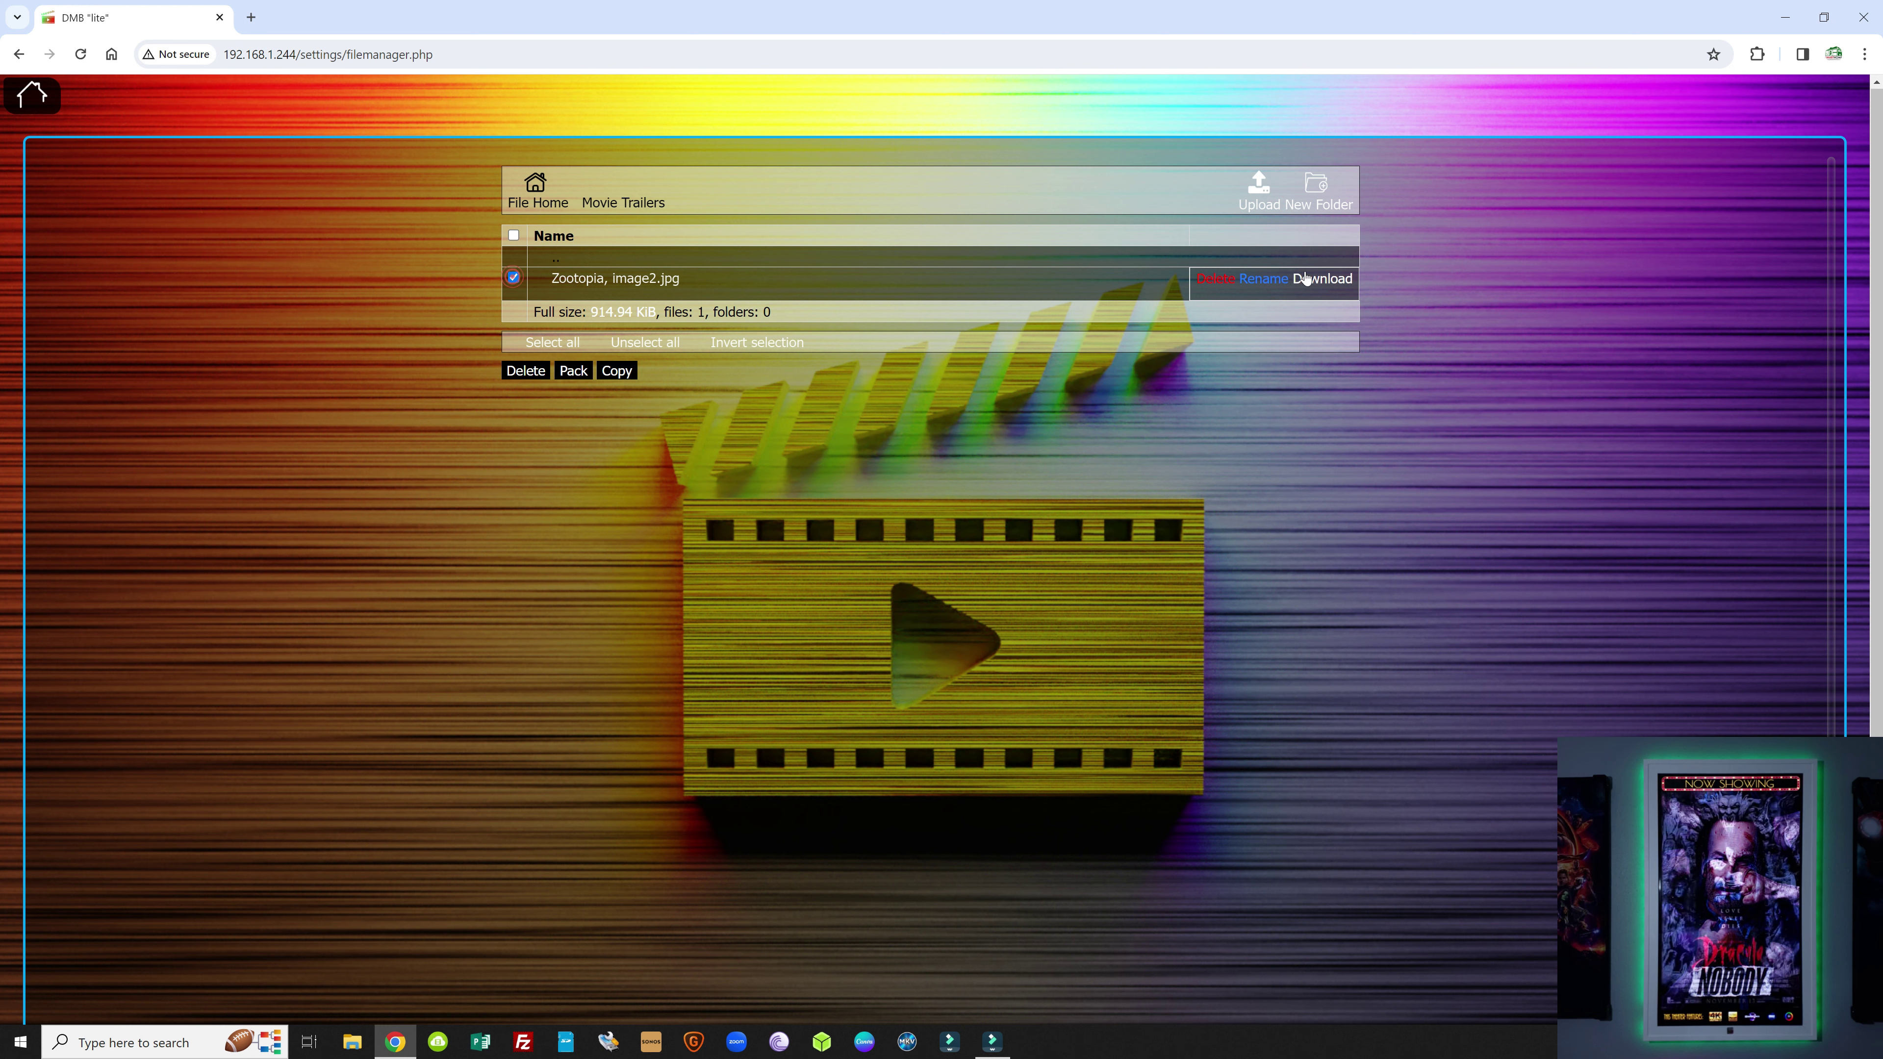
{"action": "left_click", "coordinate": [1213, 280]}
{"action": "left_click", "coordinate": [1023, 166]}
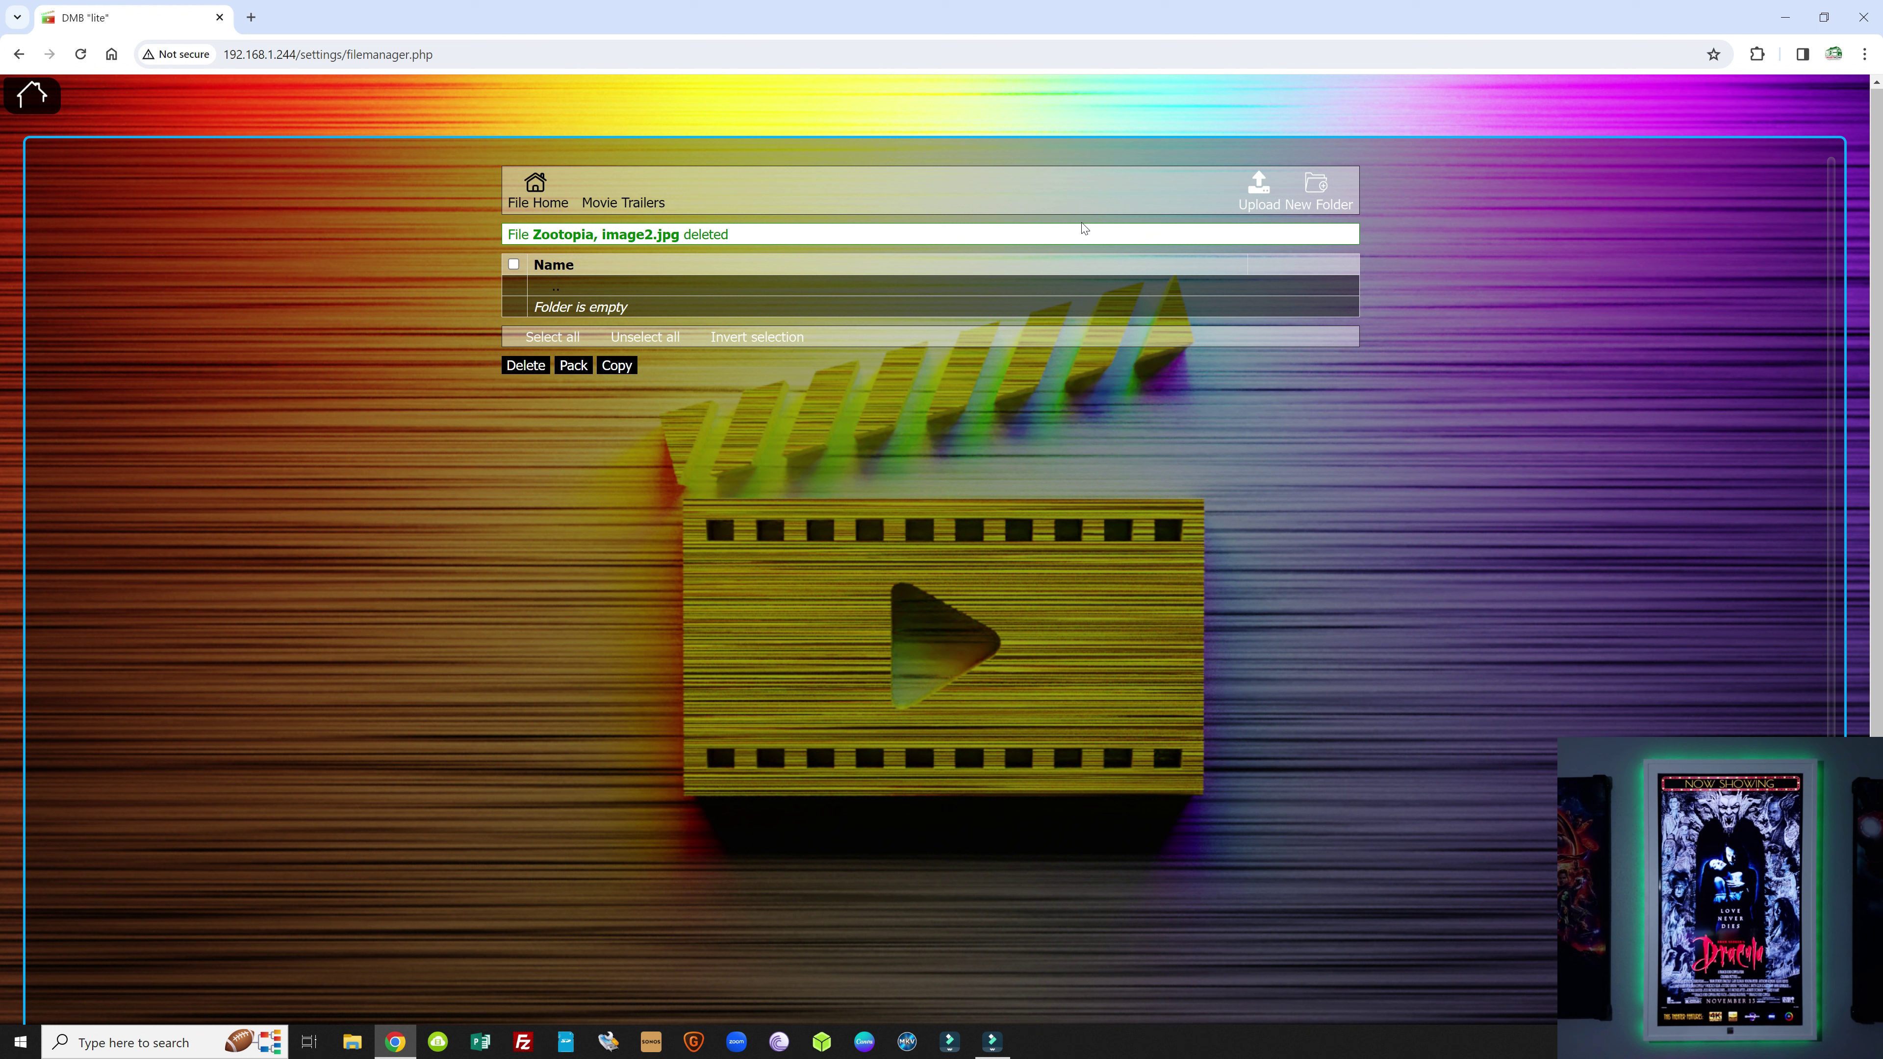
Step: Upload Oppenheimer.mp4 from the desktop's Movie Board Content > Movie Trailers folder into the Movie Trailers media folder
{"action": "left_click", "coordinate": [1260, 187]}
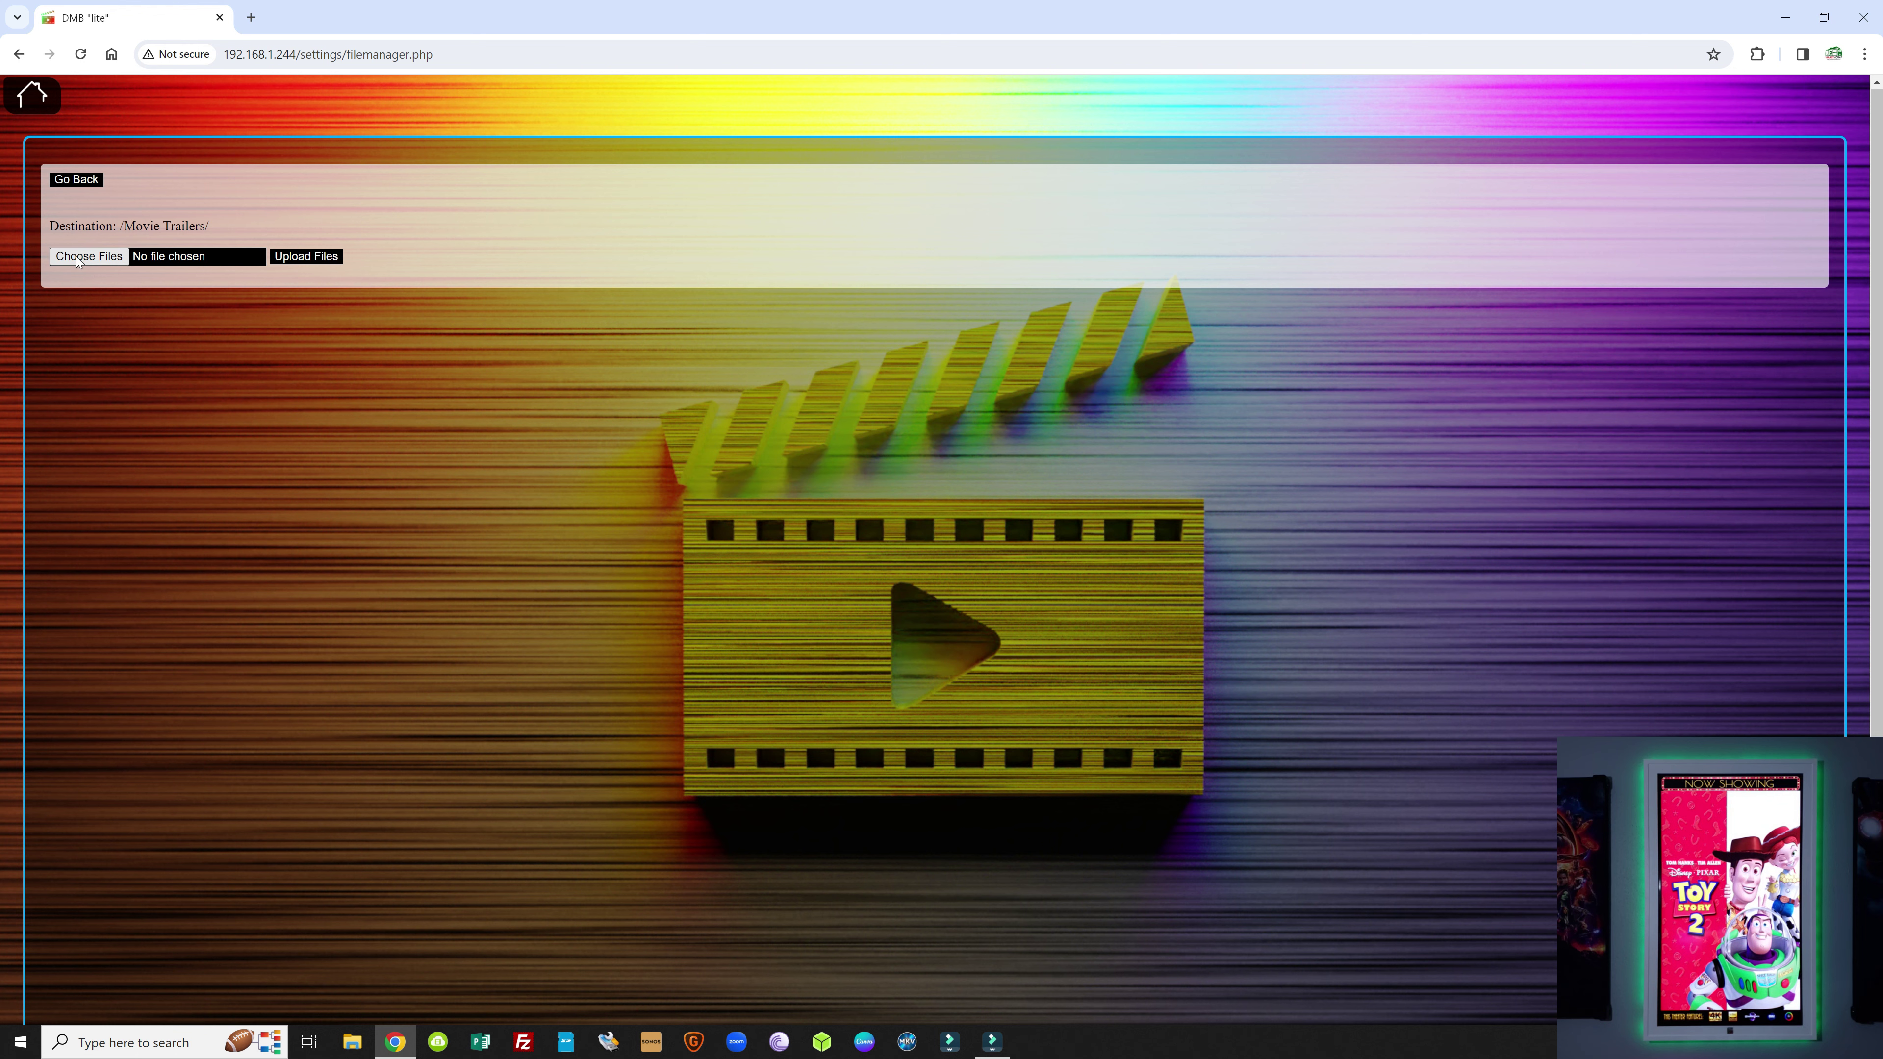
{"action": "left_click", "coordinate": [77, 259]}
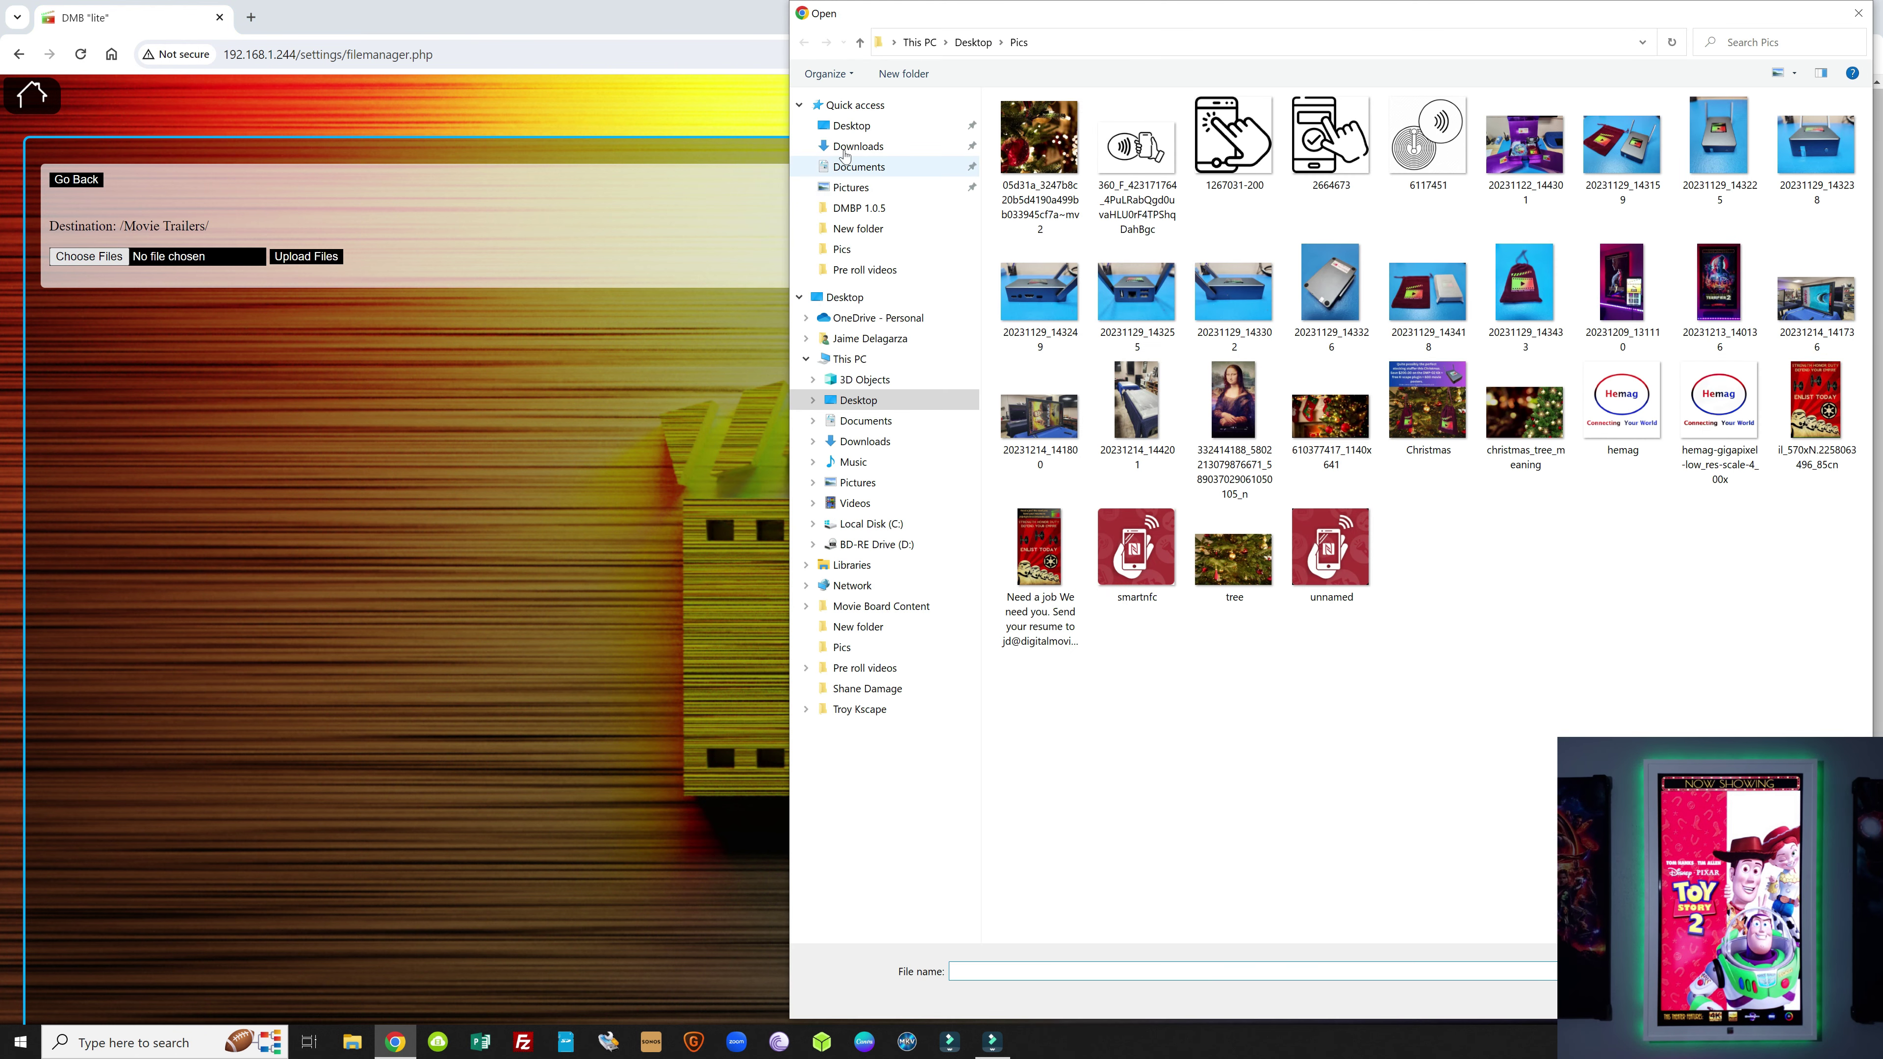
{"action": "left_click", "coordinate": [849, 126]}
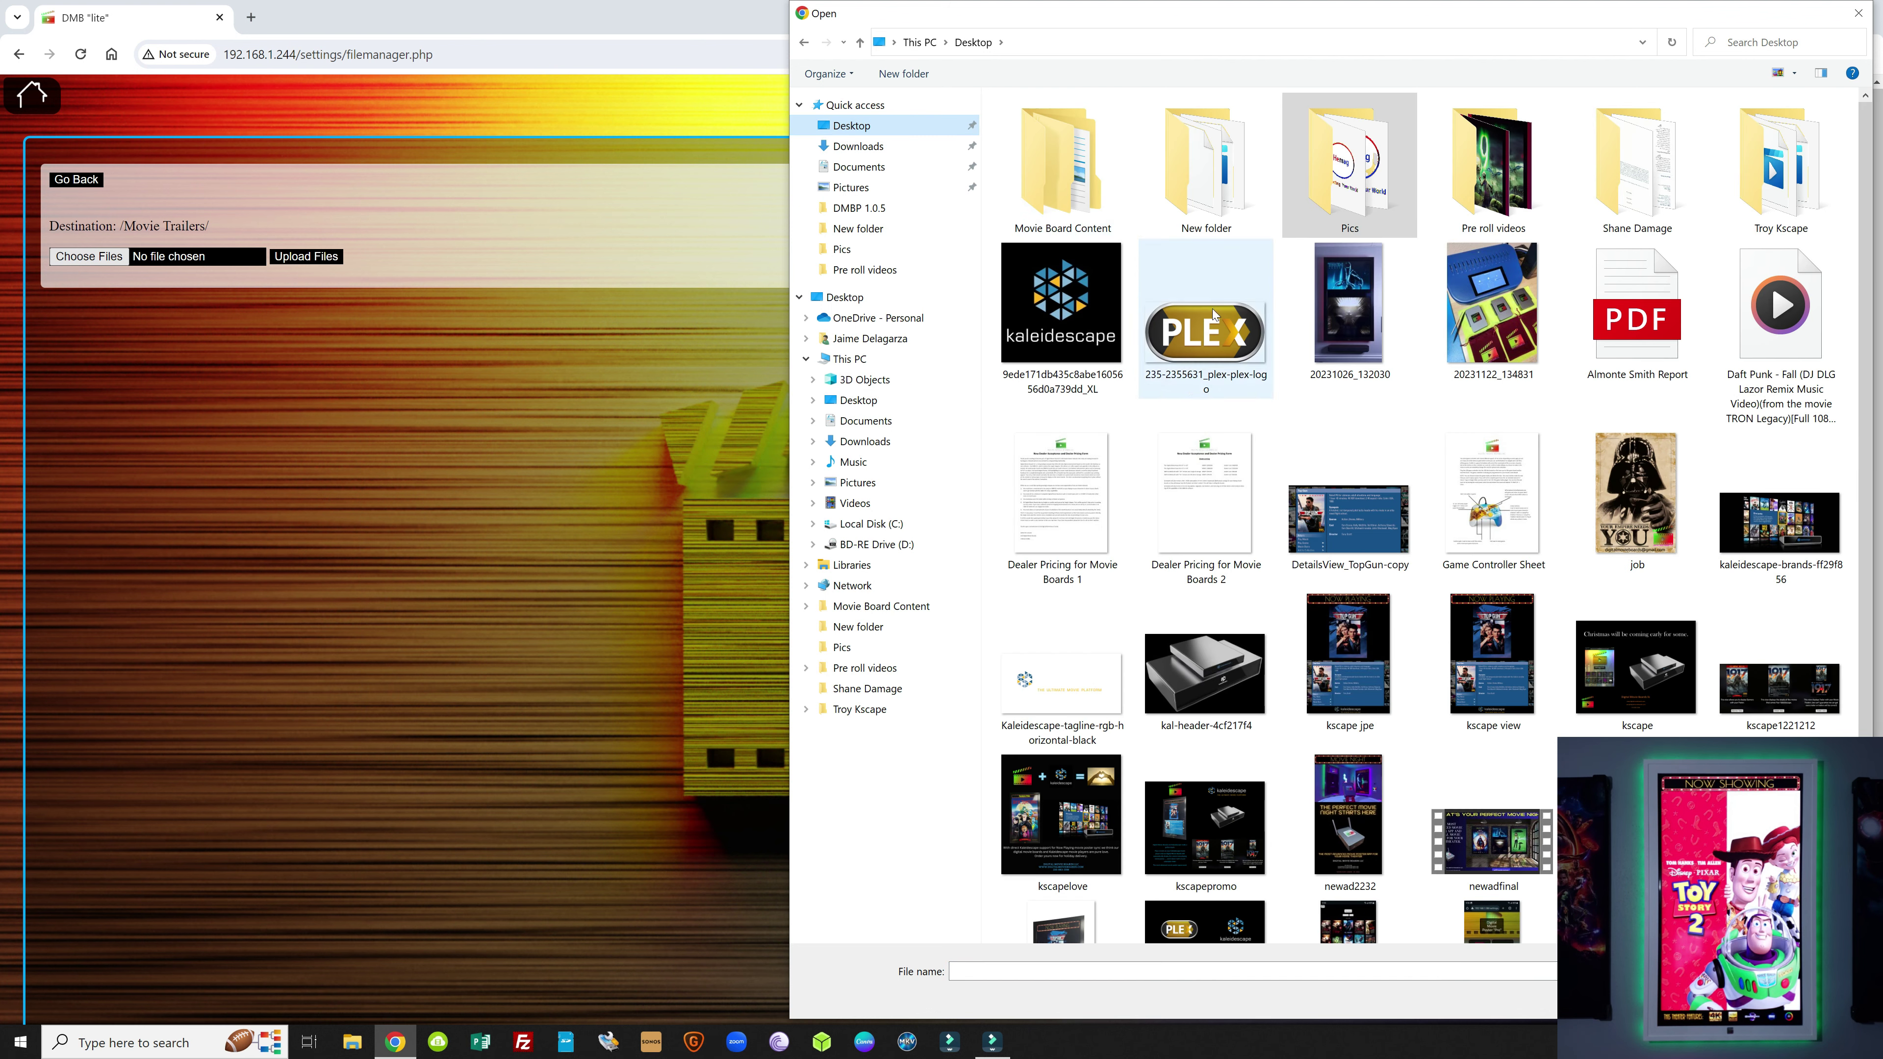
{"action": "double_click", "coordinate": [1101, 183]}
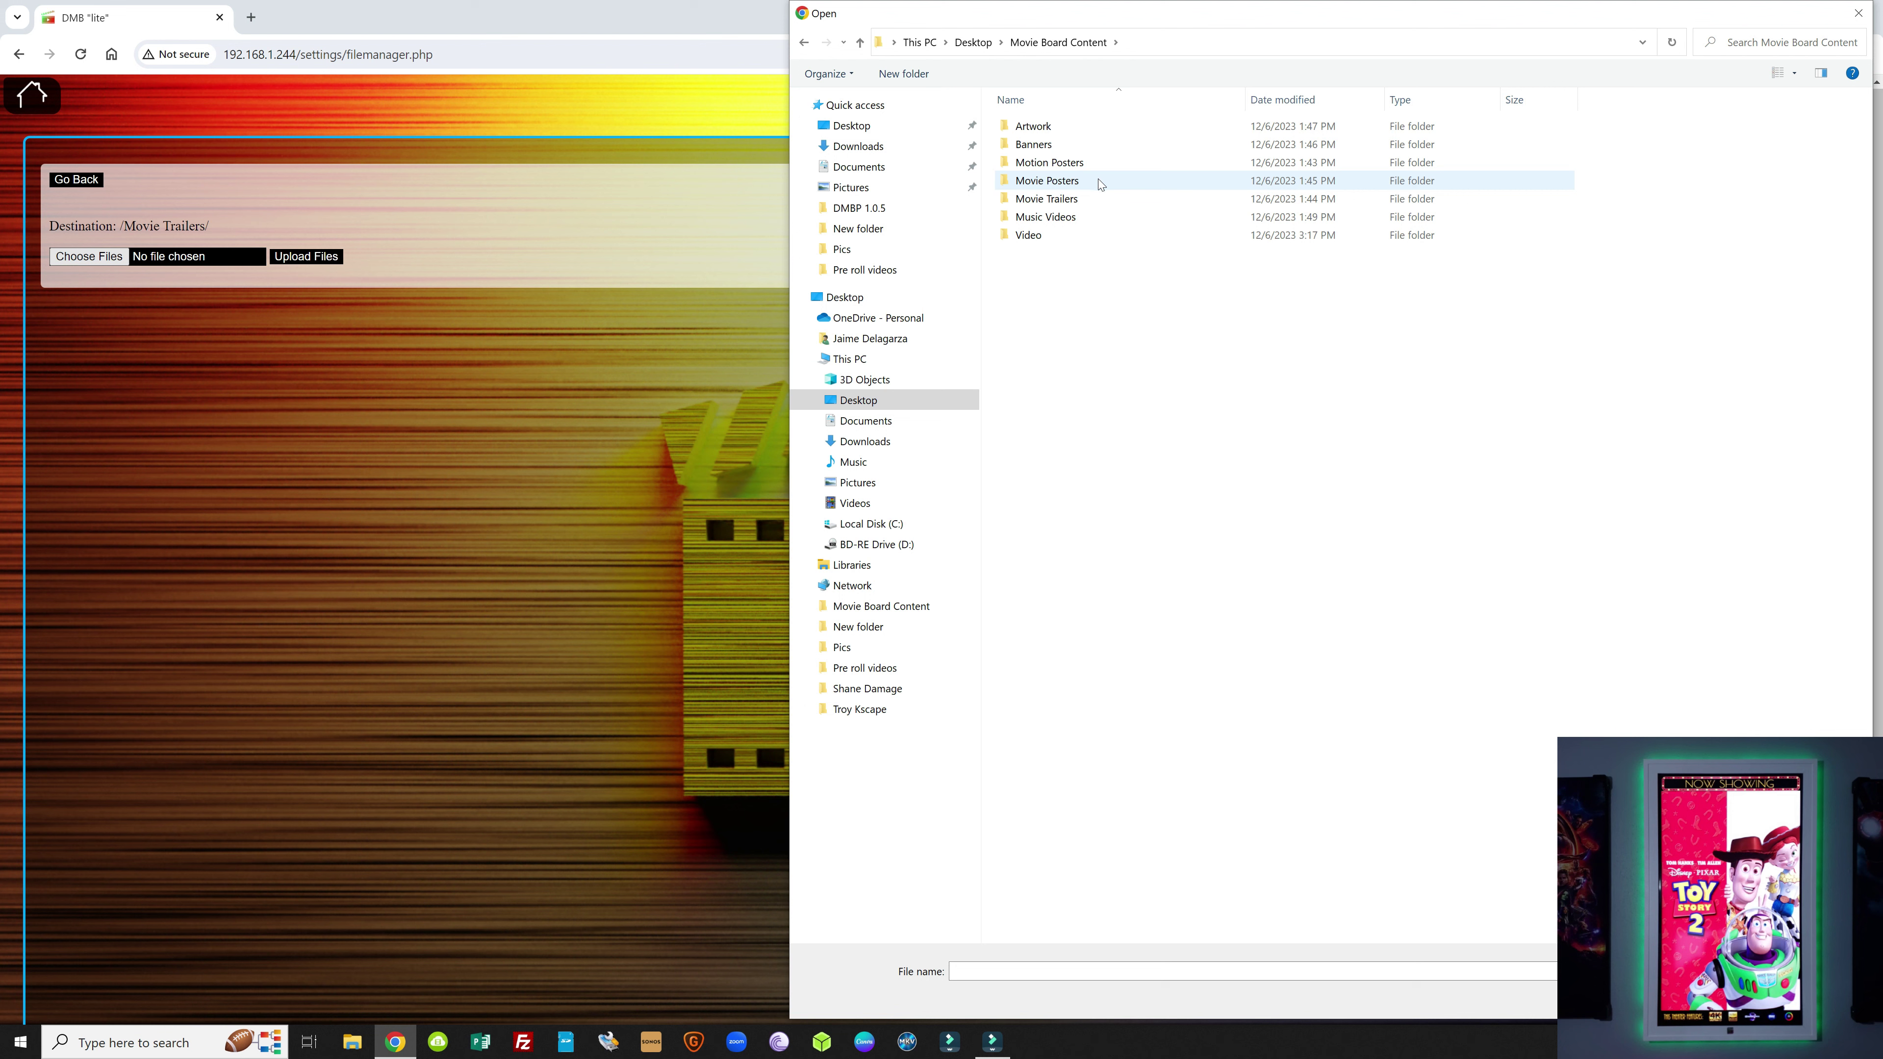
{"action": "double_click", "coordinate": [1047, 199]}
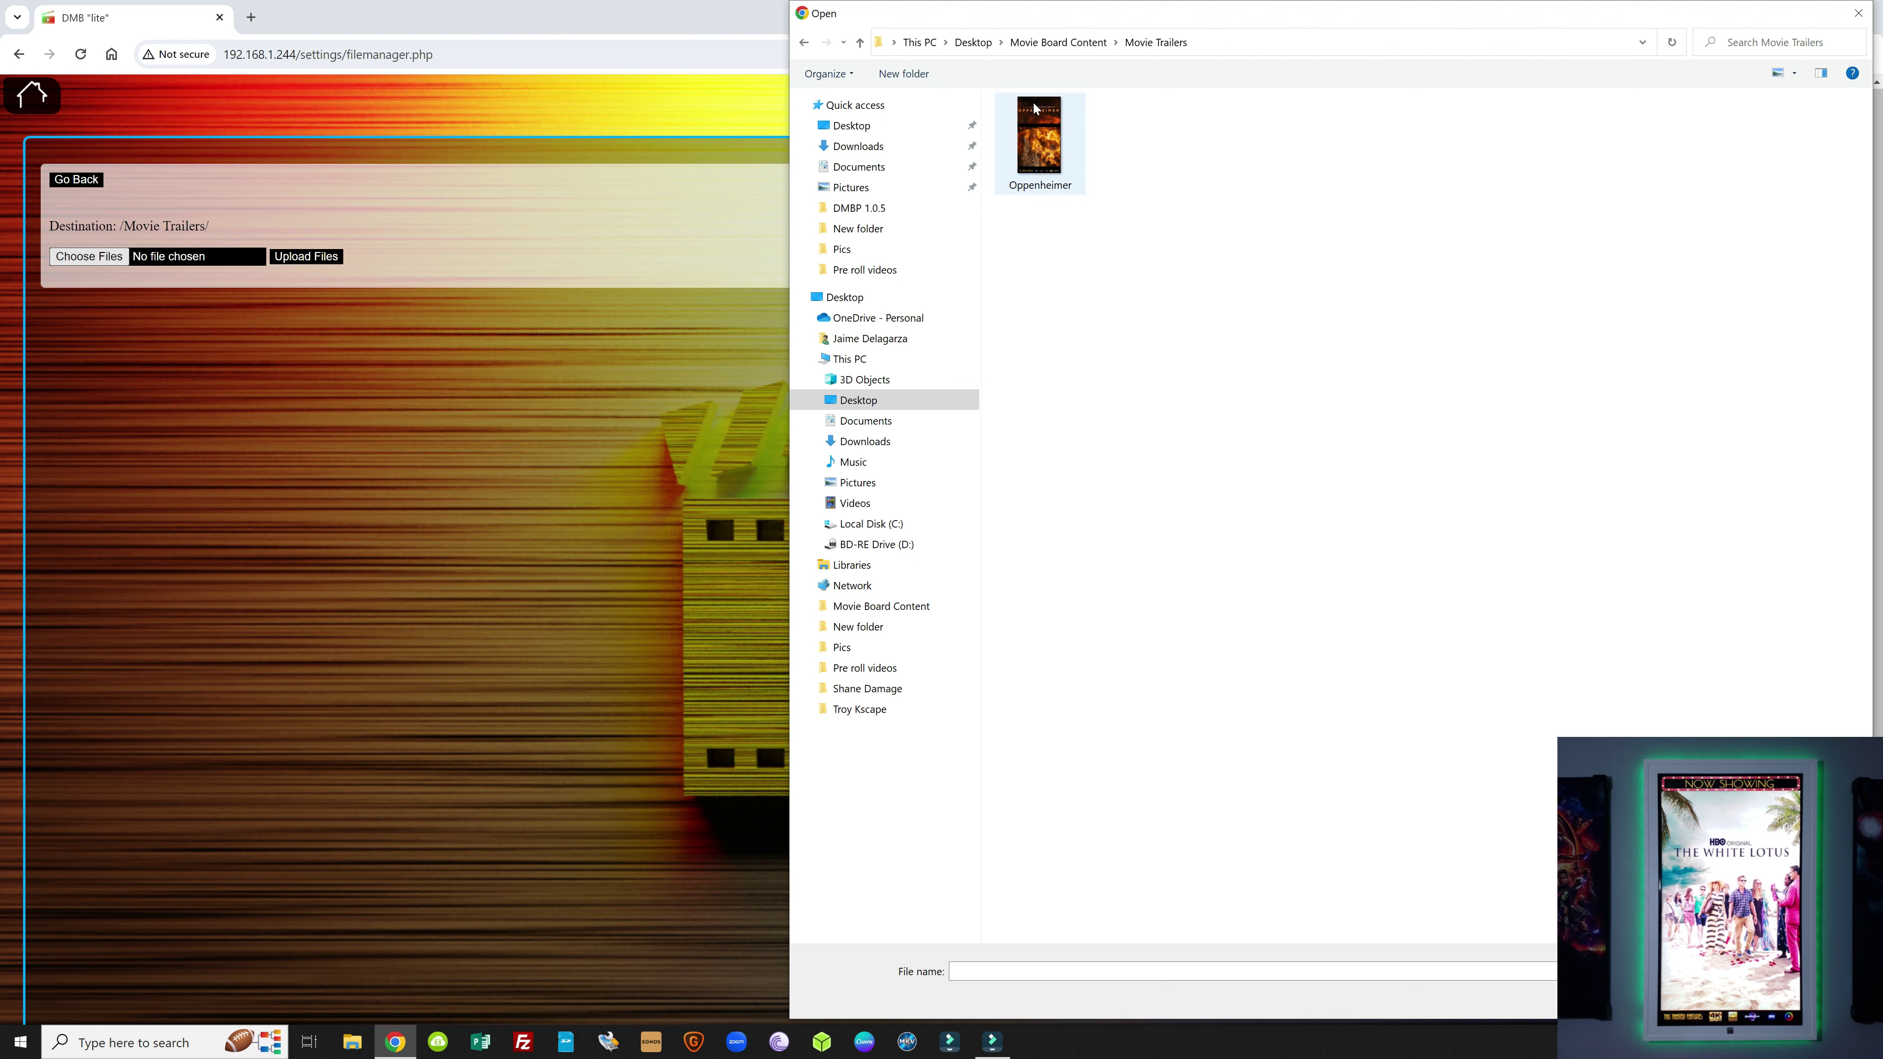
{"action": "left_click", "coordinate": [1046, 161]}
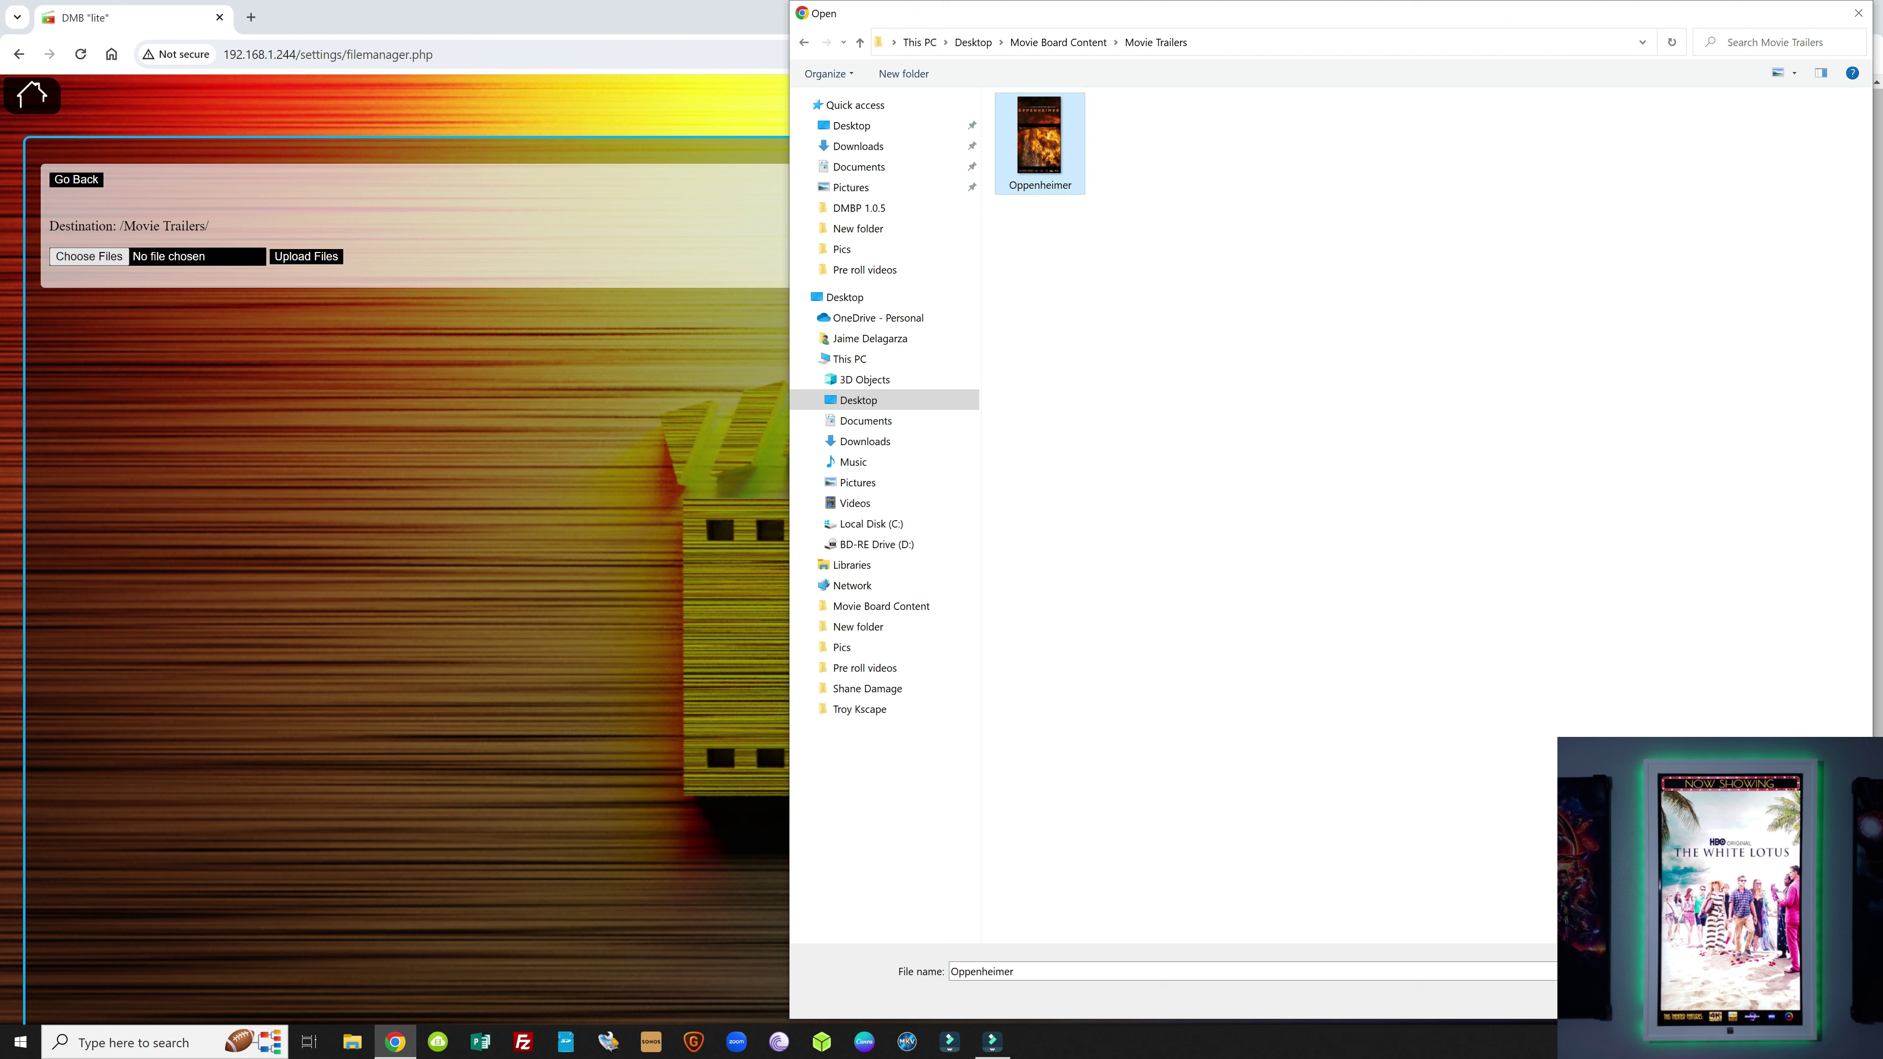
{"action": "double_click", "coordinate": [1040, 140]}
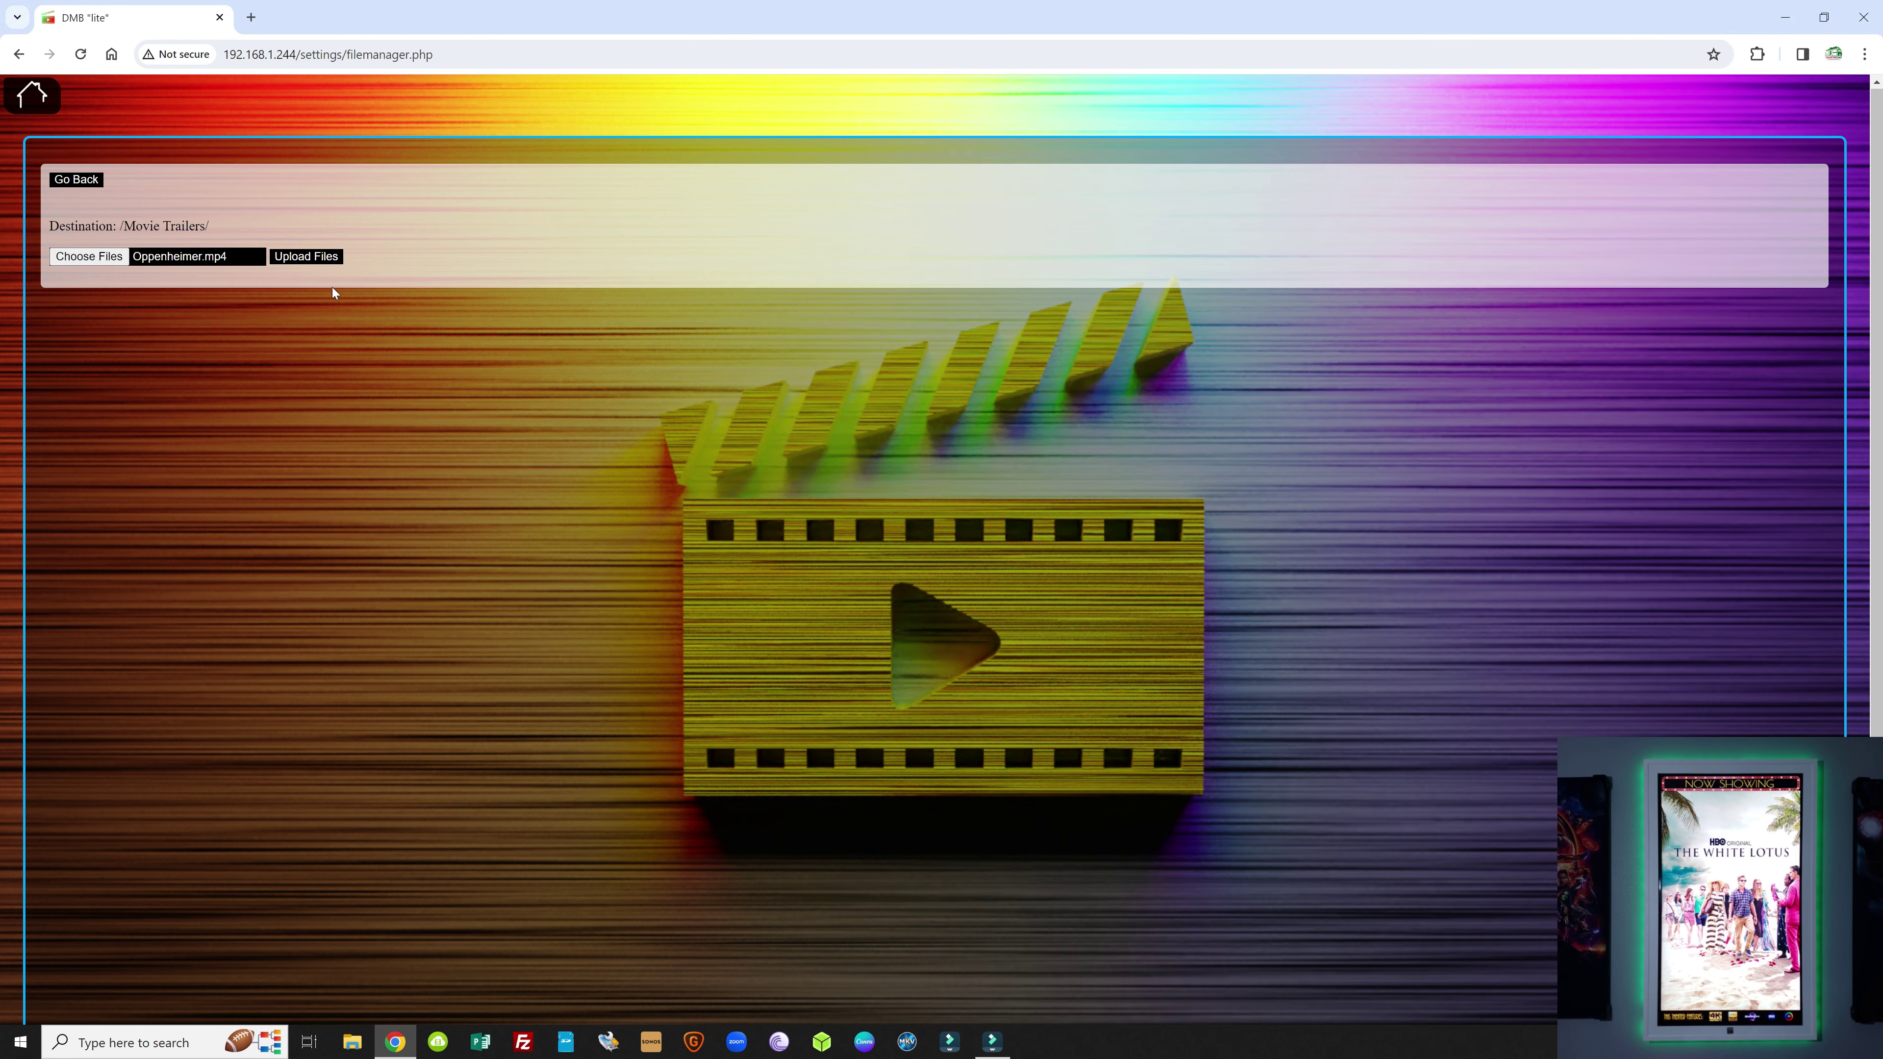
{"action": "left_click", "coordinate": [321, 258]}
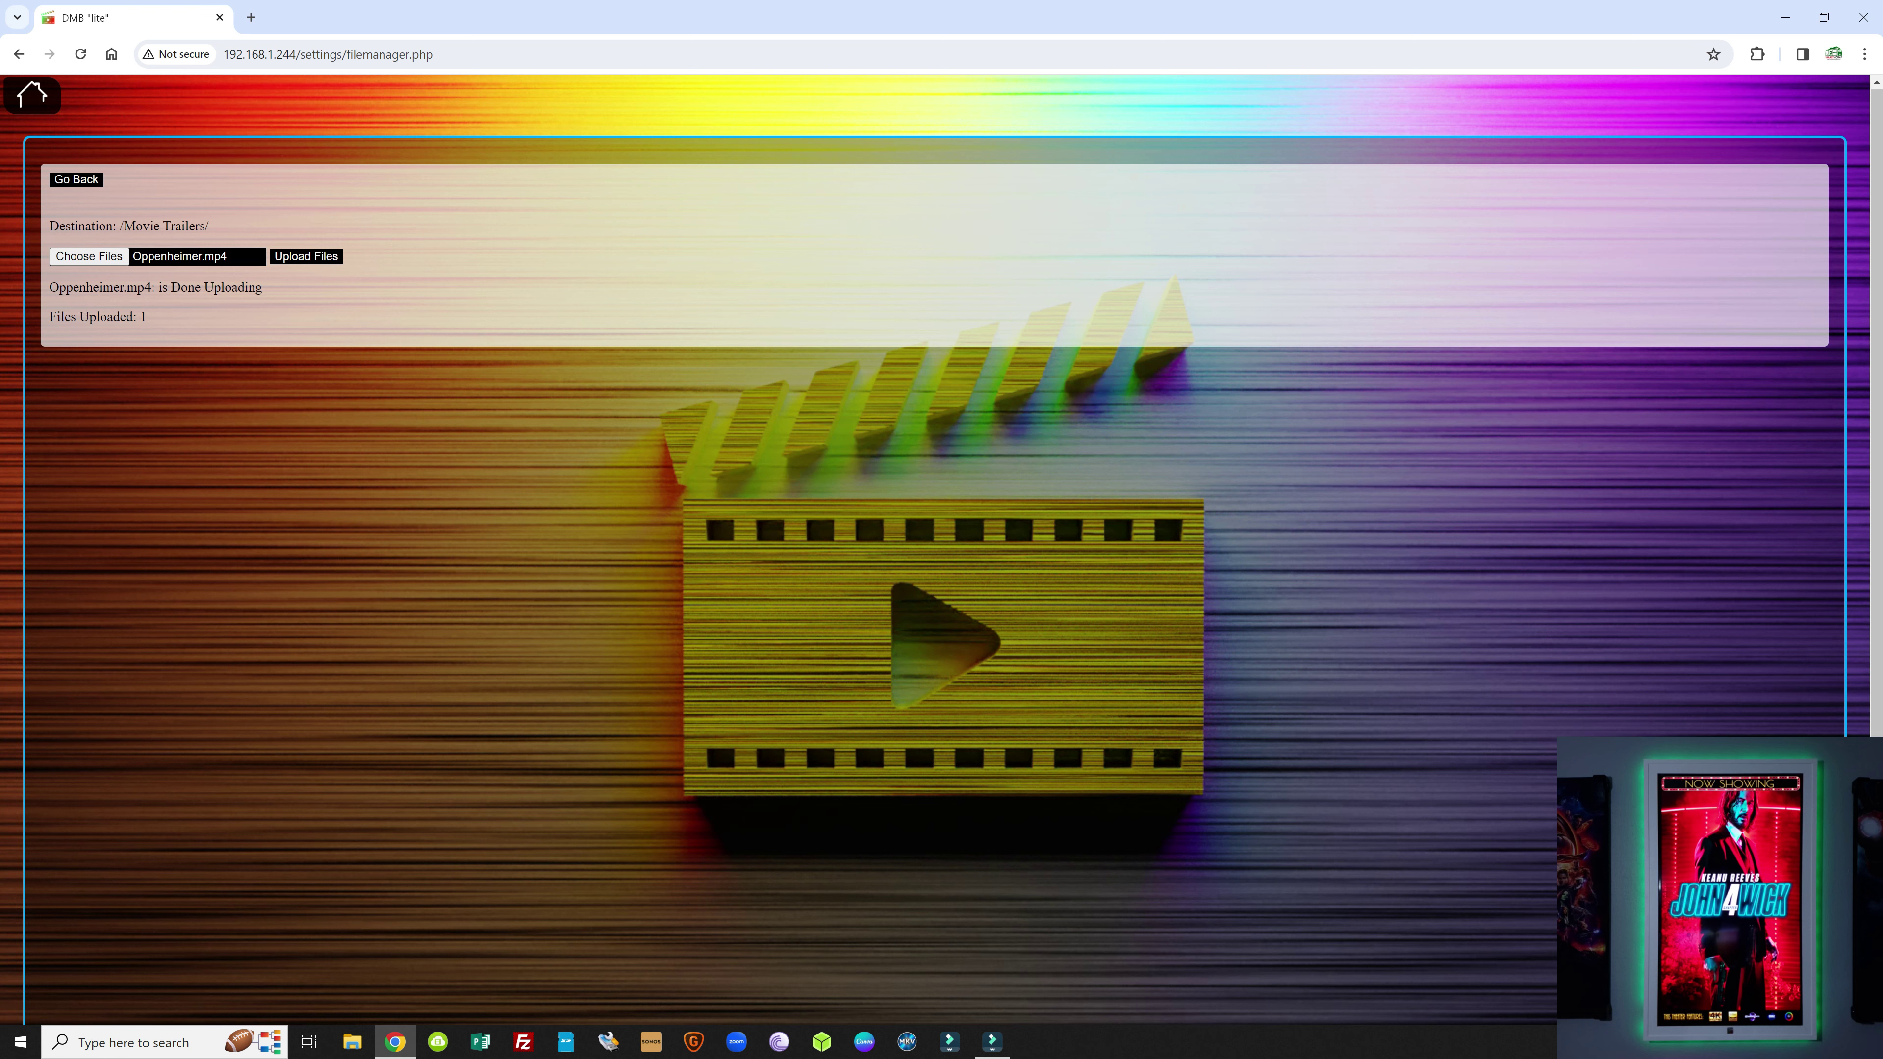
Step: Set the playback media folder to Movie Trailers and update the settings
{"action": "left_click", "coordinate": [32, 95]}
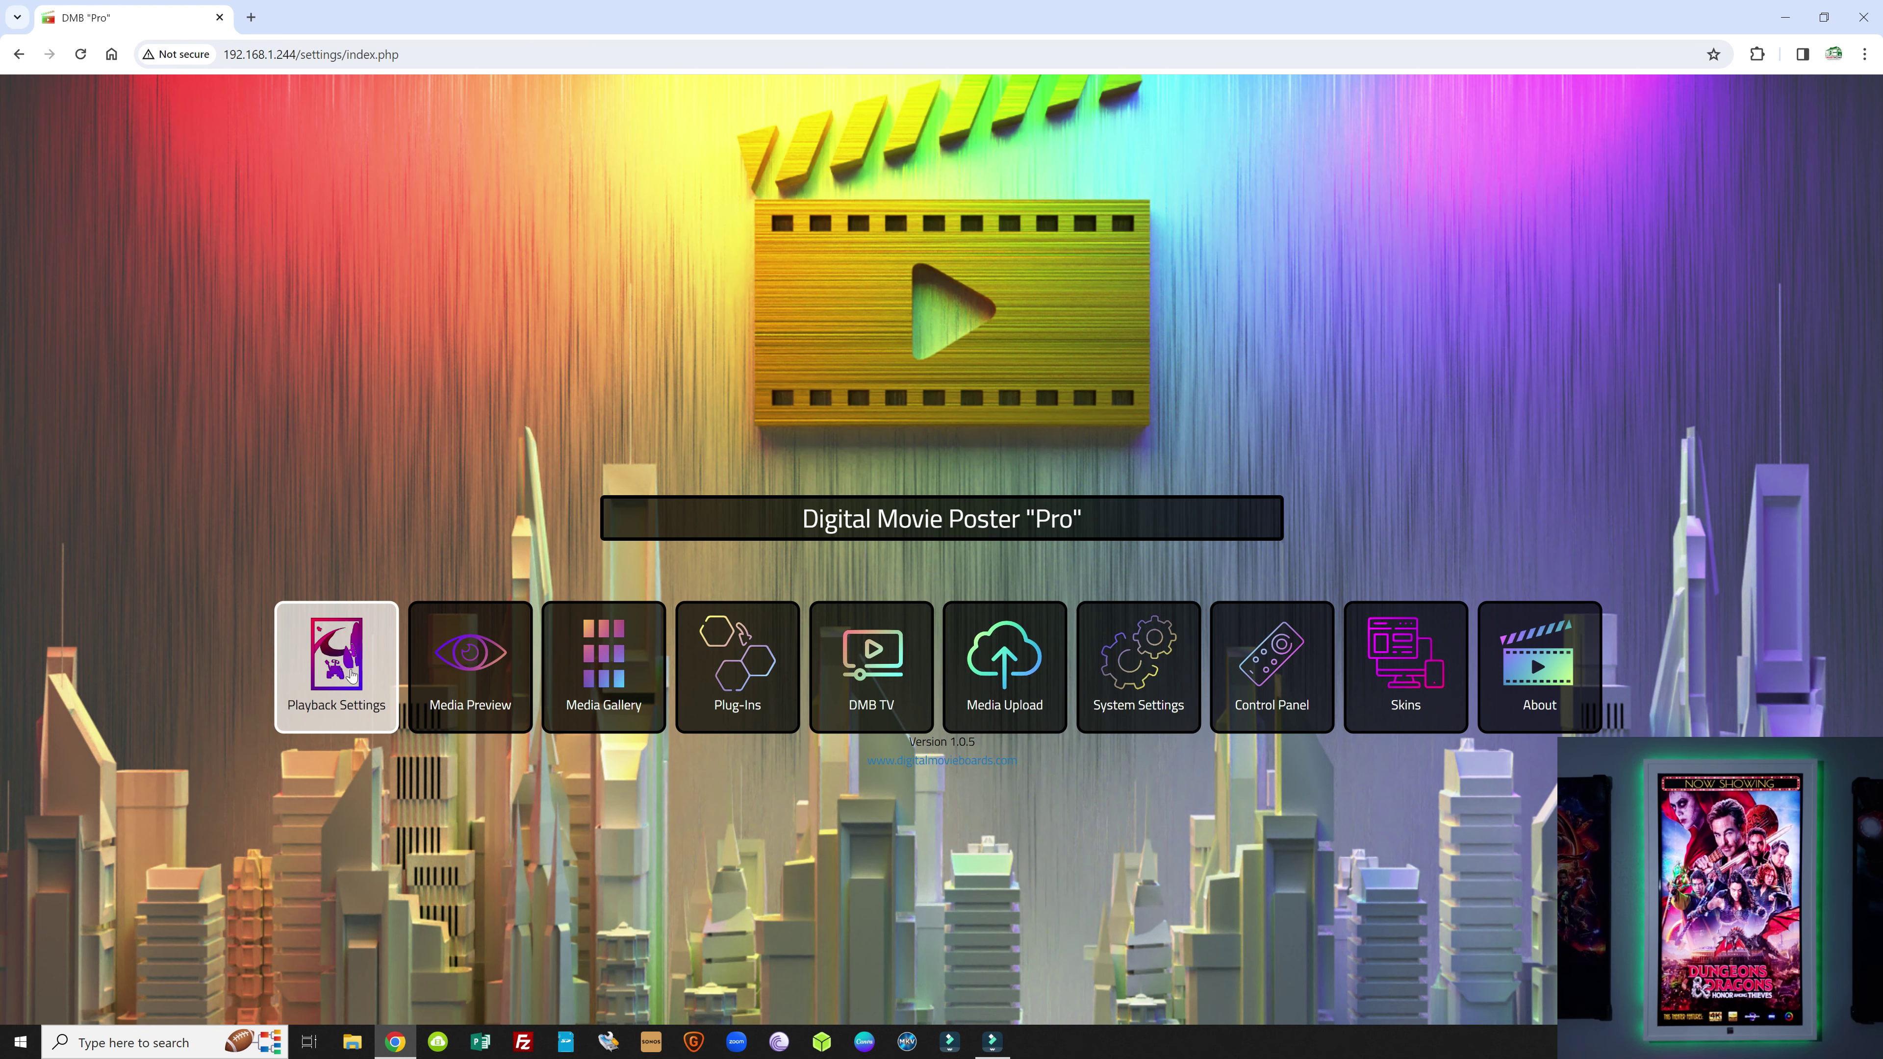
{"action": "left_click", "coordinate": [352, 673]}
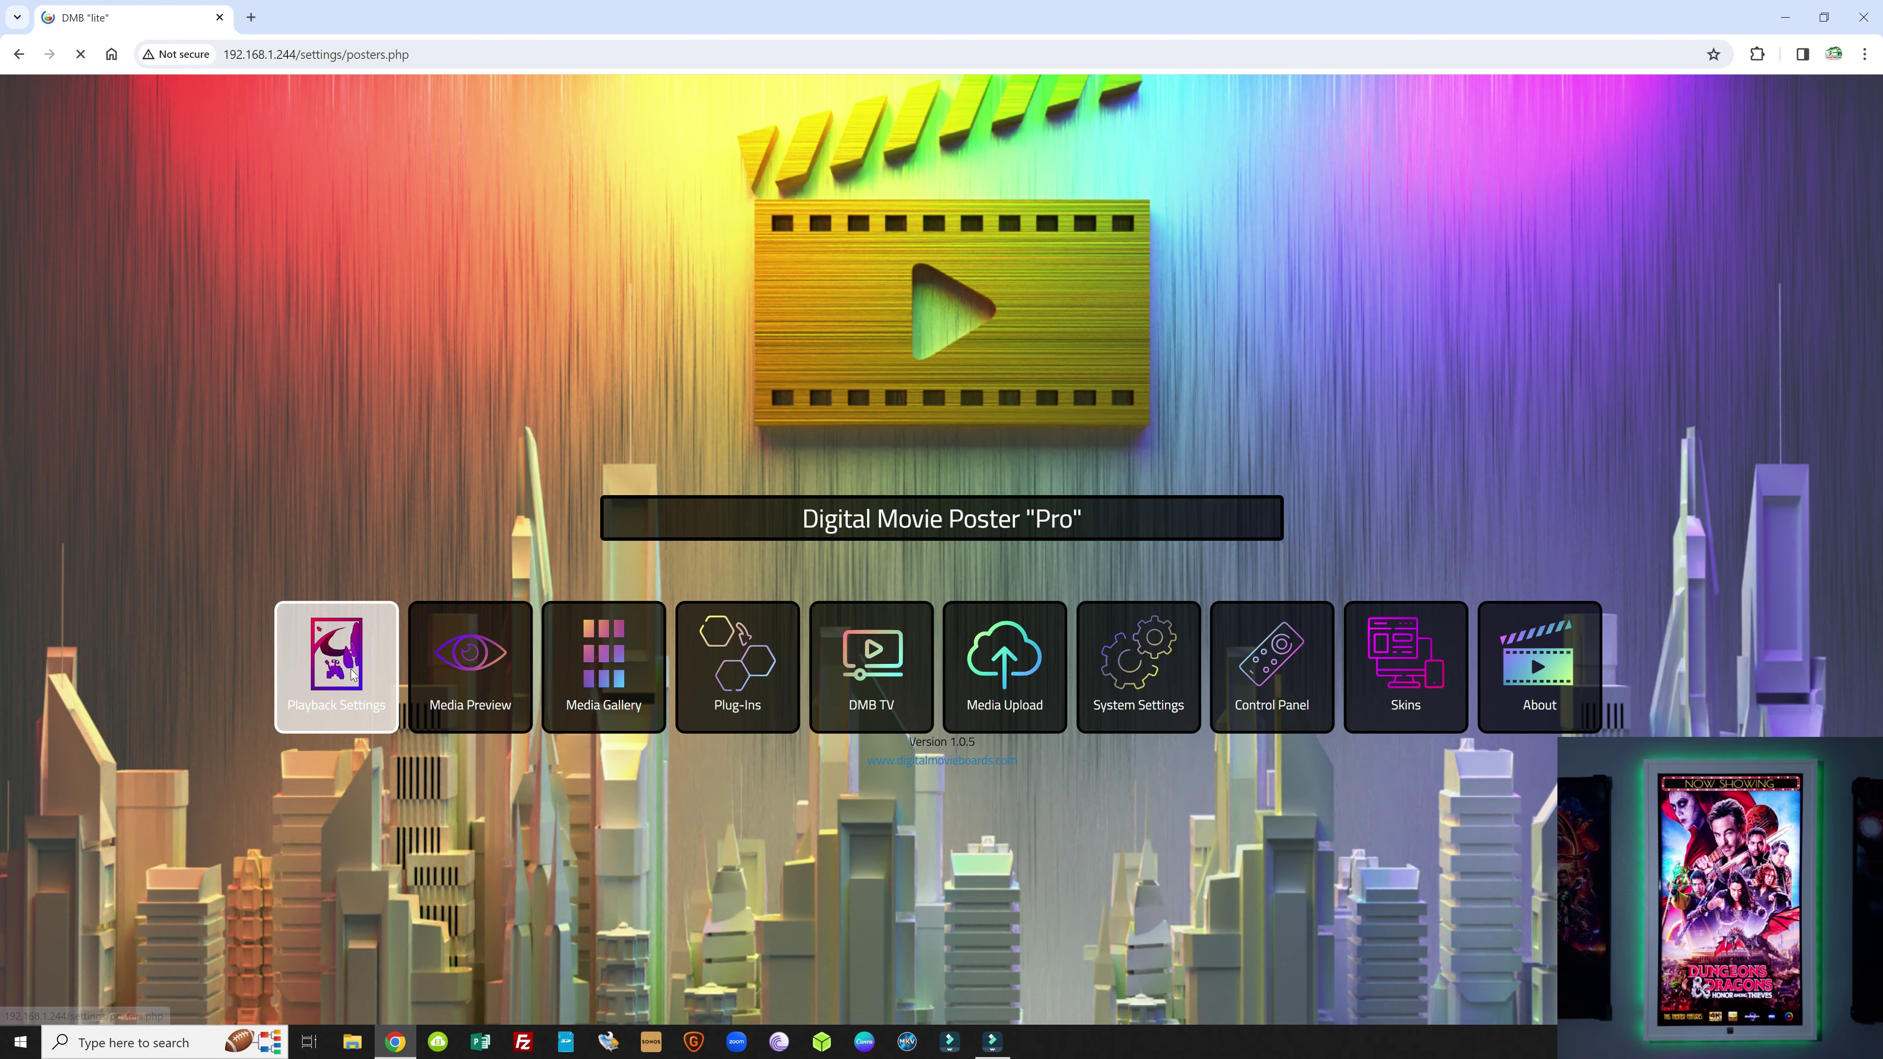
{"action": "left_click", "coordinate": [184, 541]}
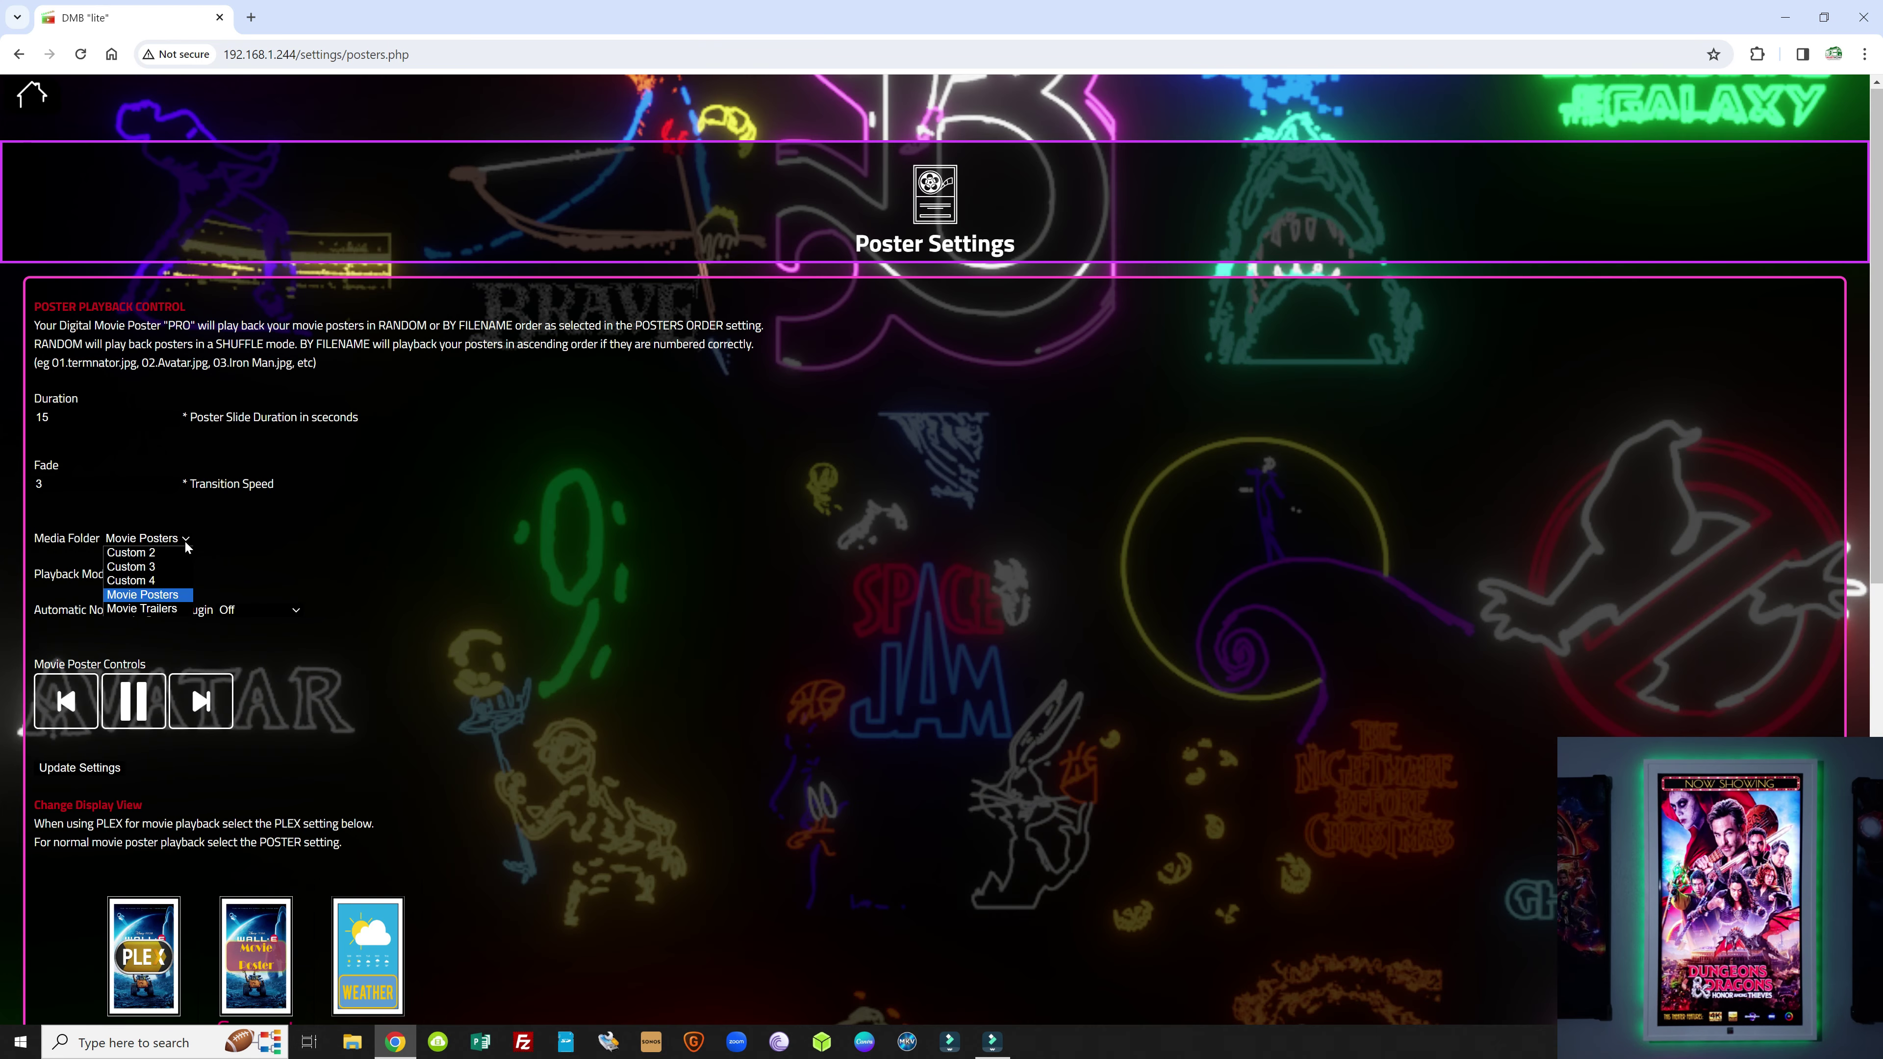
{"action": "left_click", "coordinate": [150, 609]}
{"action": "left_click", "coordinate": [77, 775]}
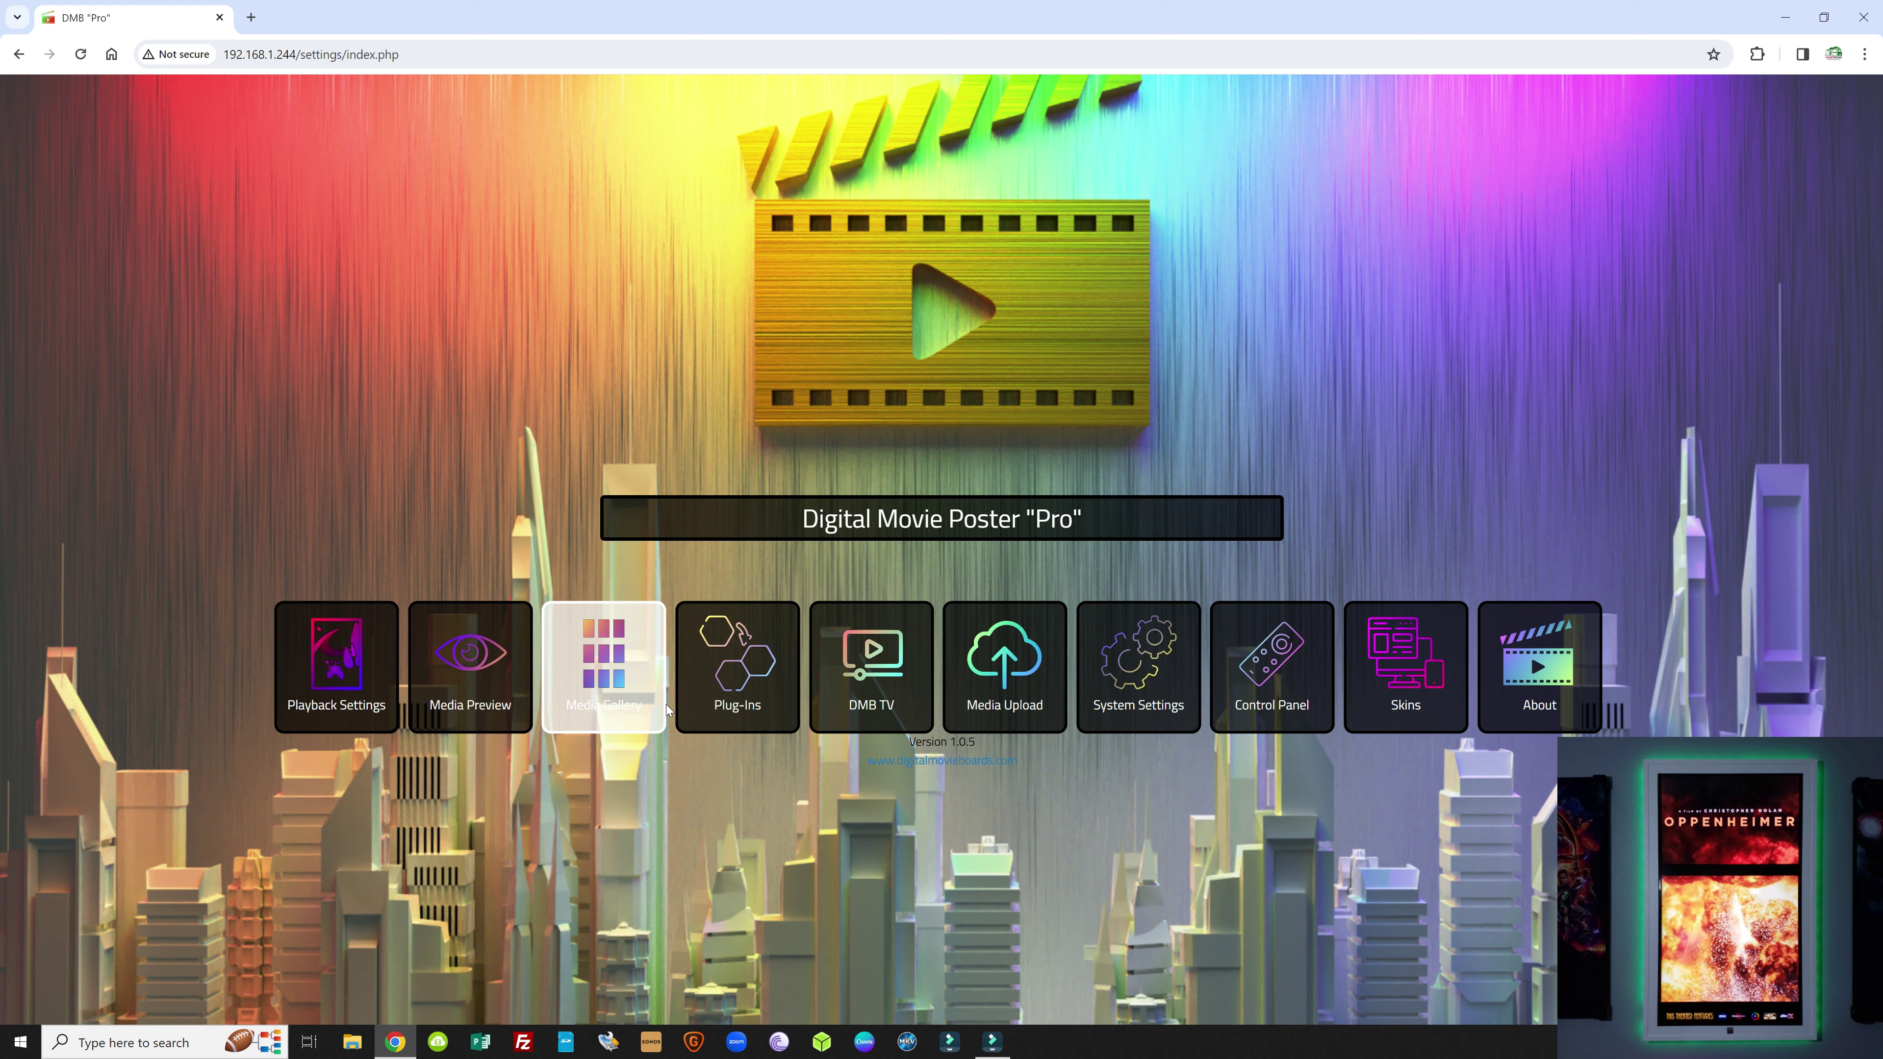
Step: Set the playback media folder back to Movie Posters and update the settings
{"action": "left_click", "coordinate": [330, 660]}
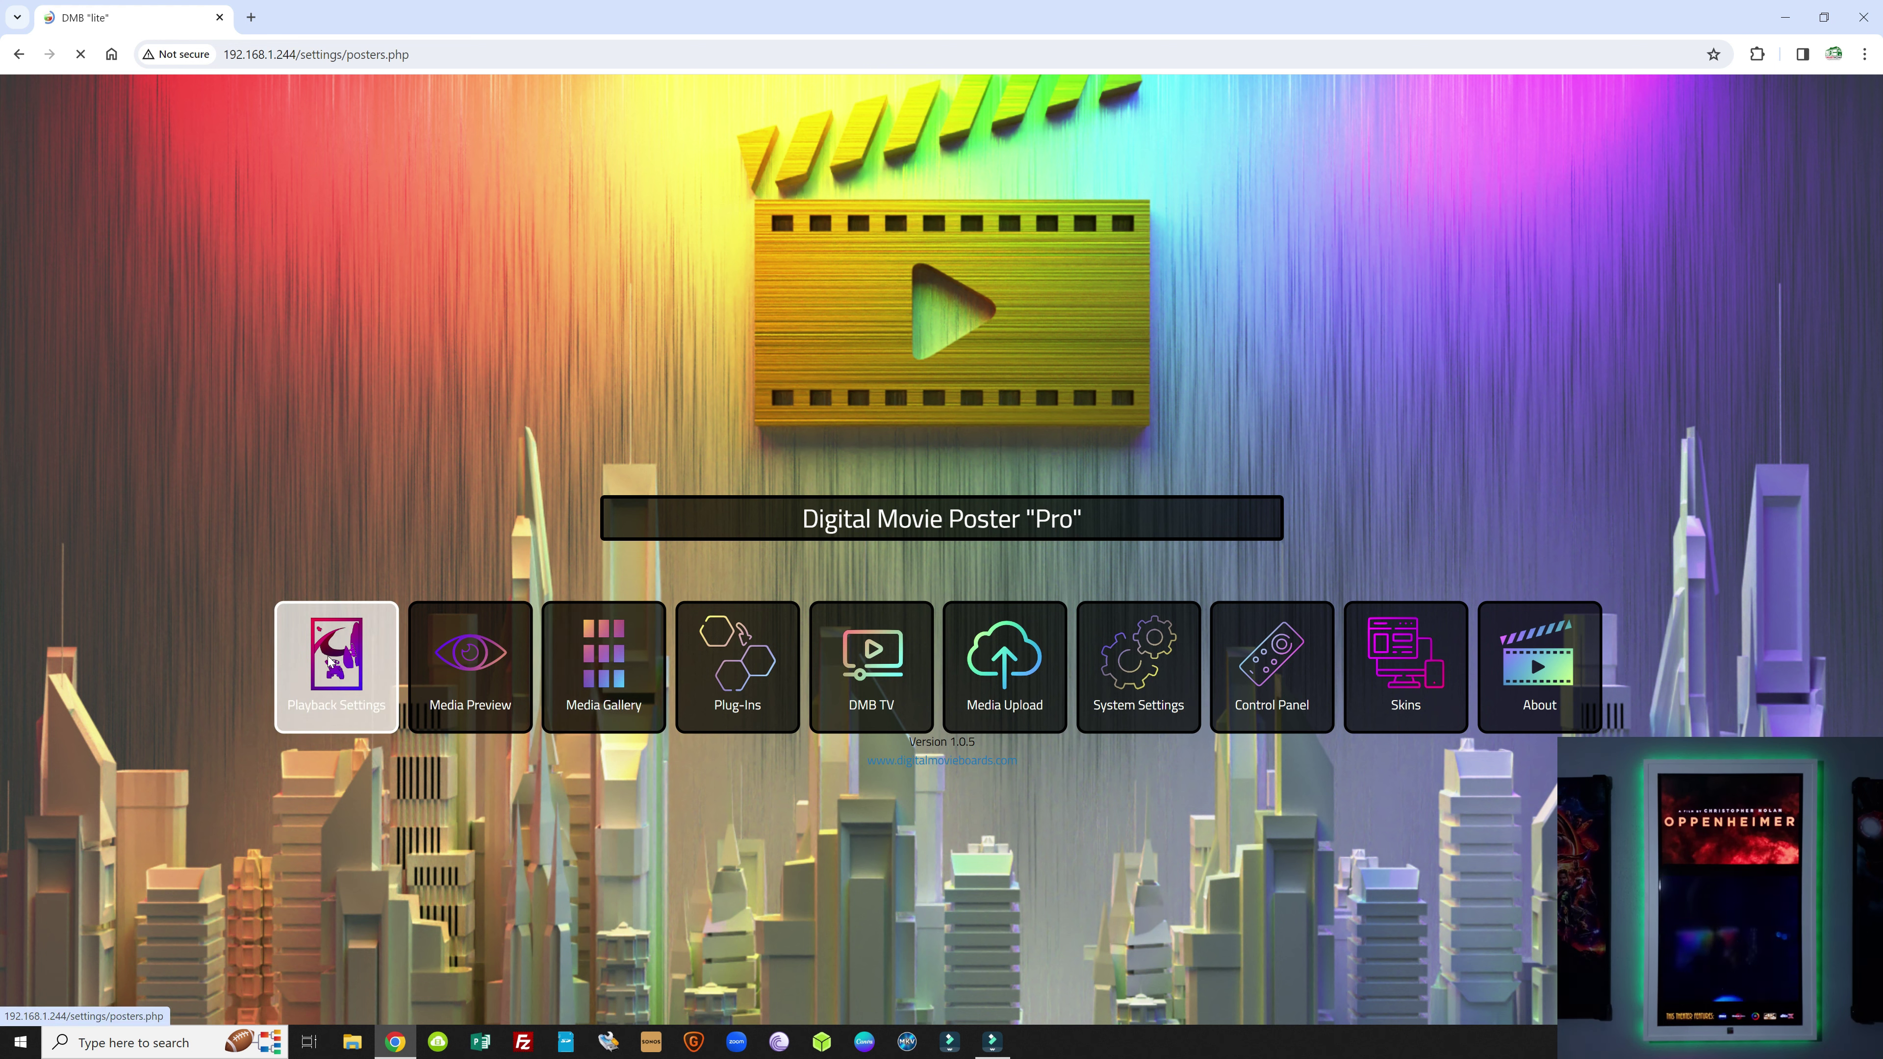
{"action": "left_click", "coordinate": [188, 541]}
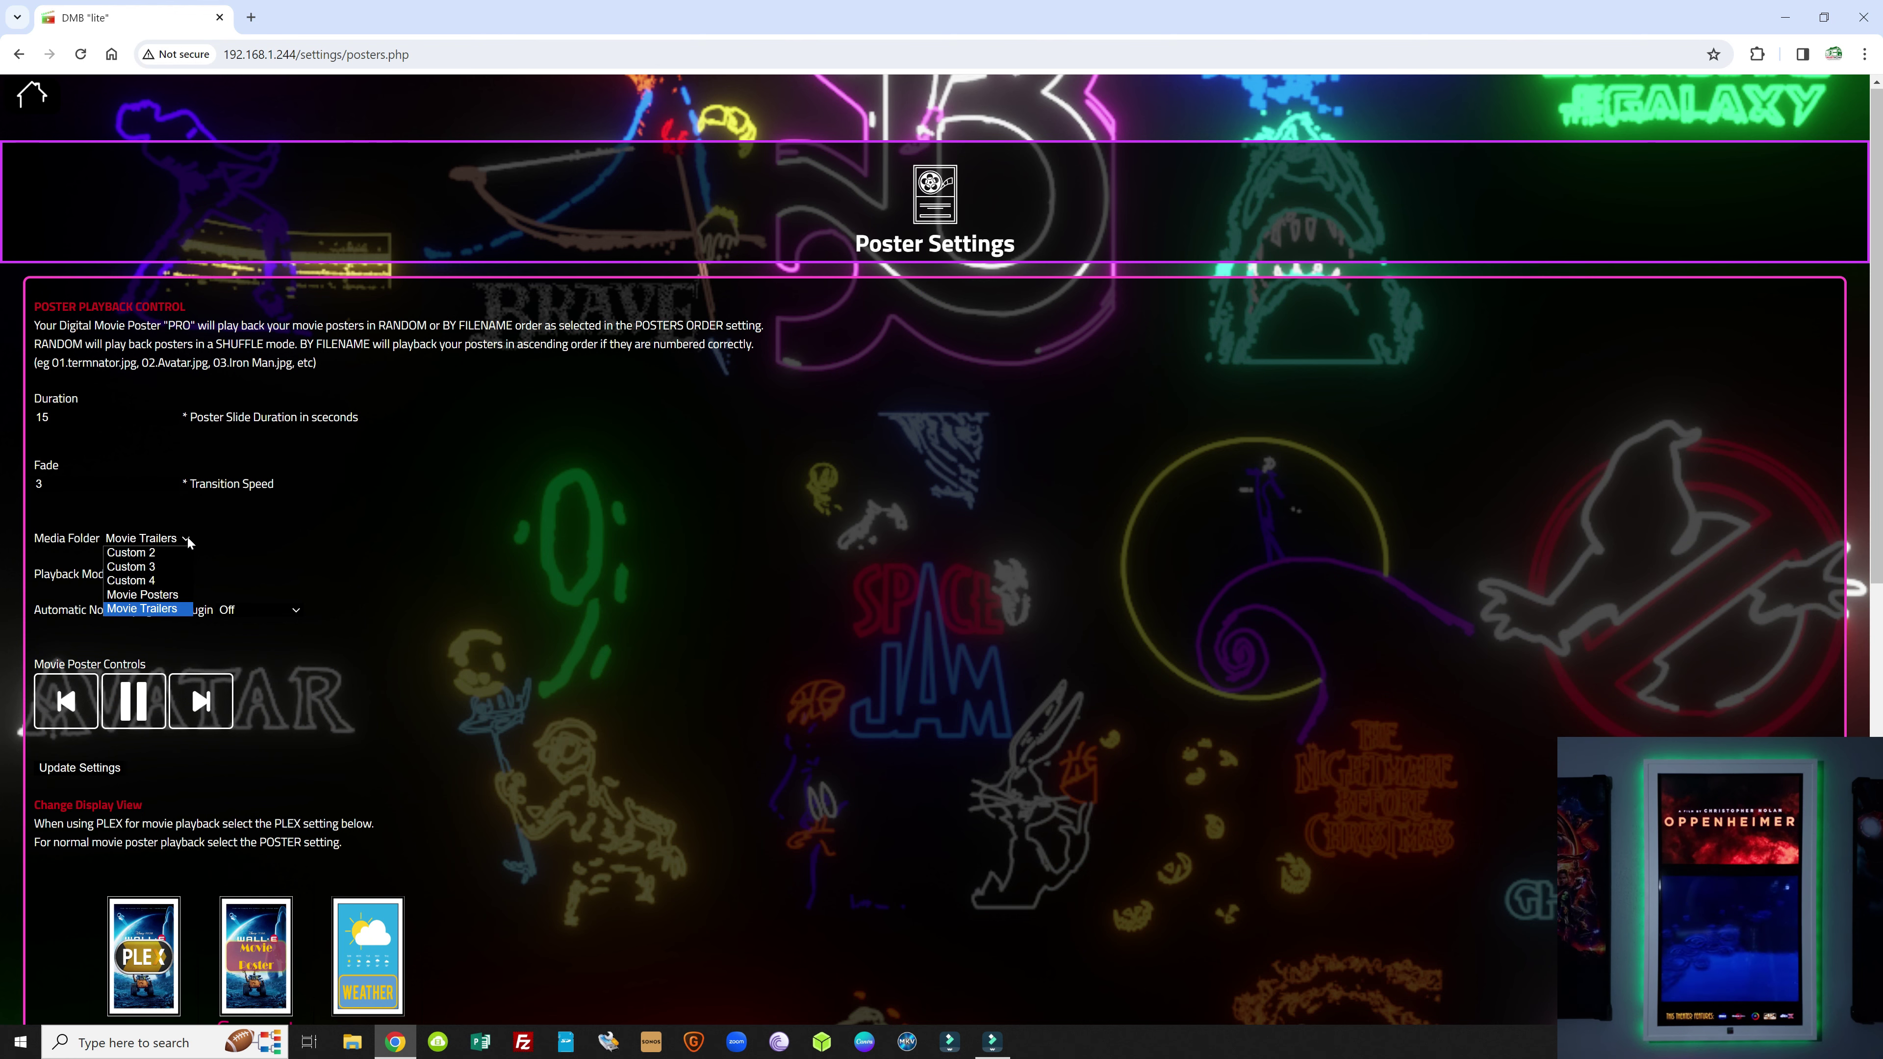
{"action": "left_click", "coordinate": [162, 594]}
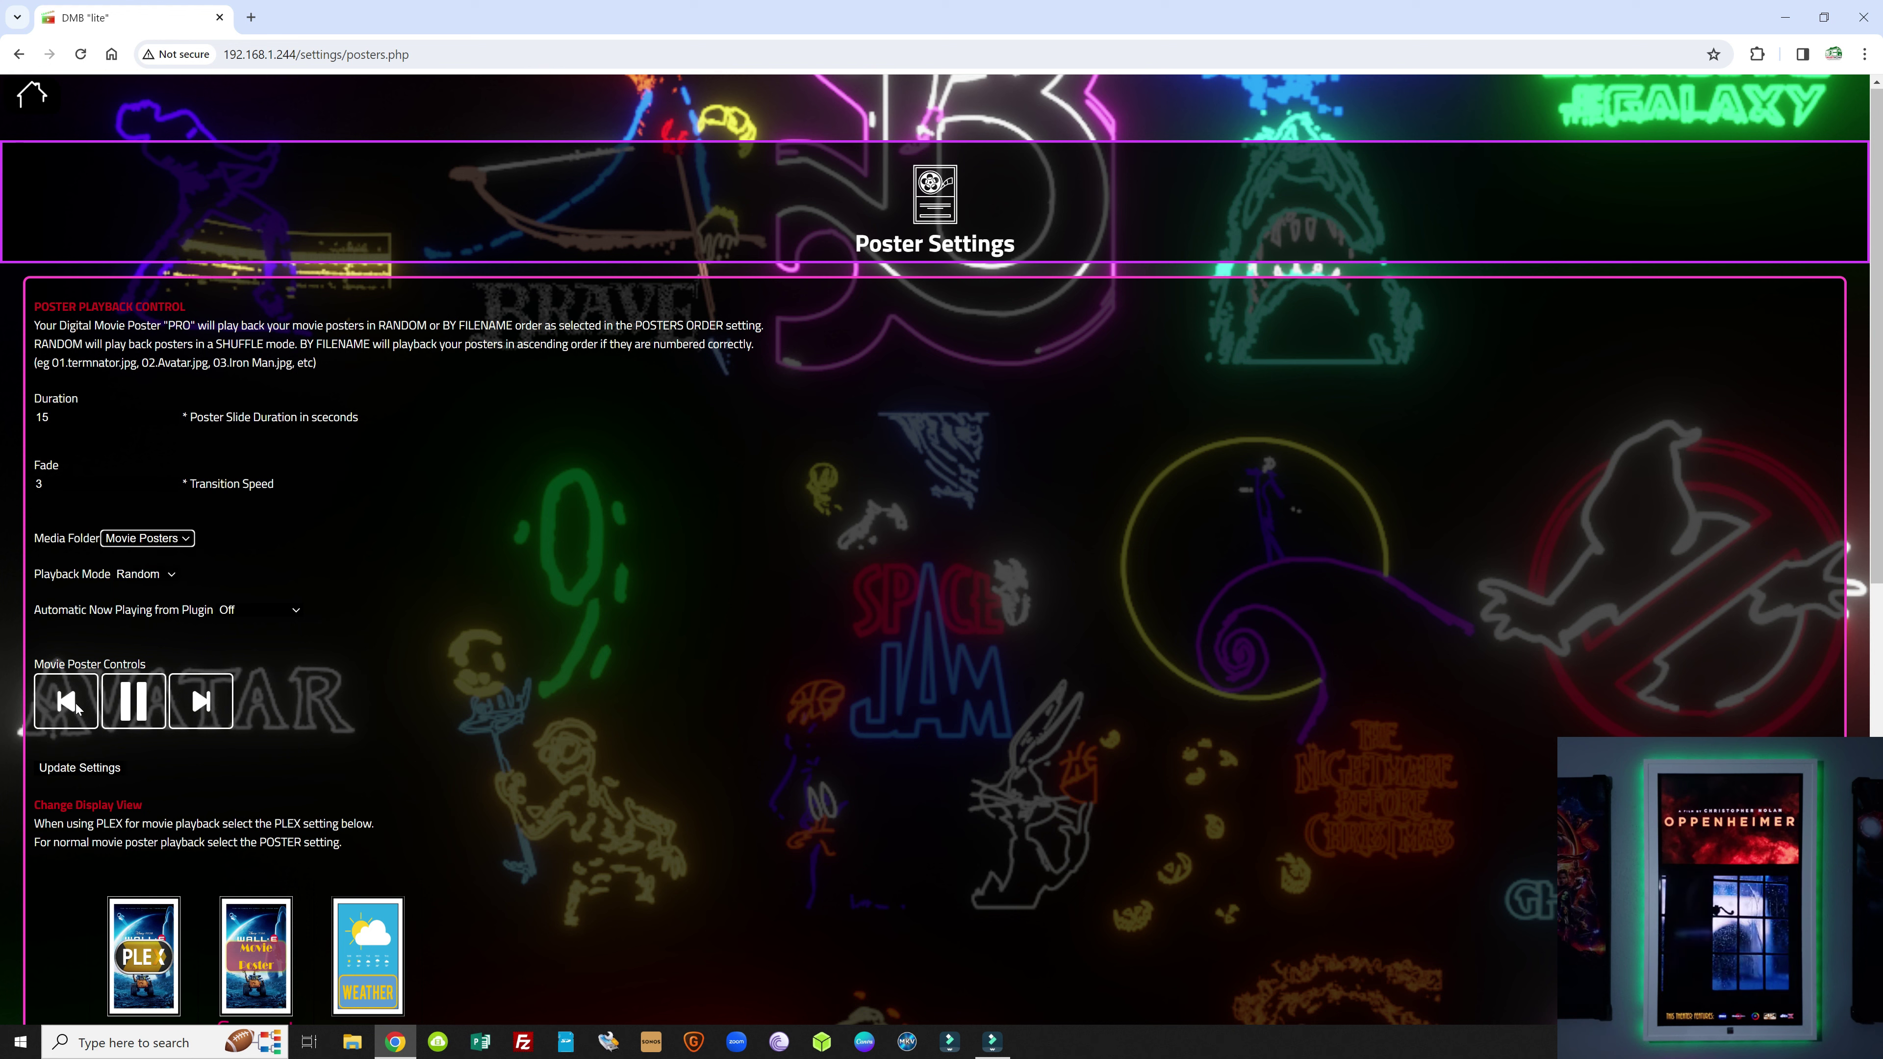
{"action": "left_click", "coordinate": [79, 768]}
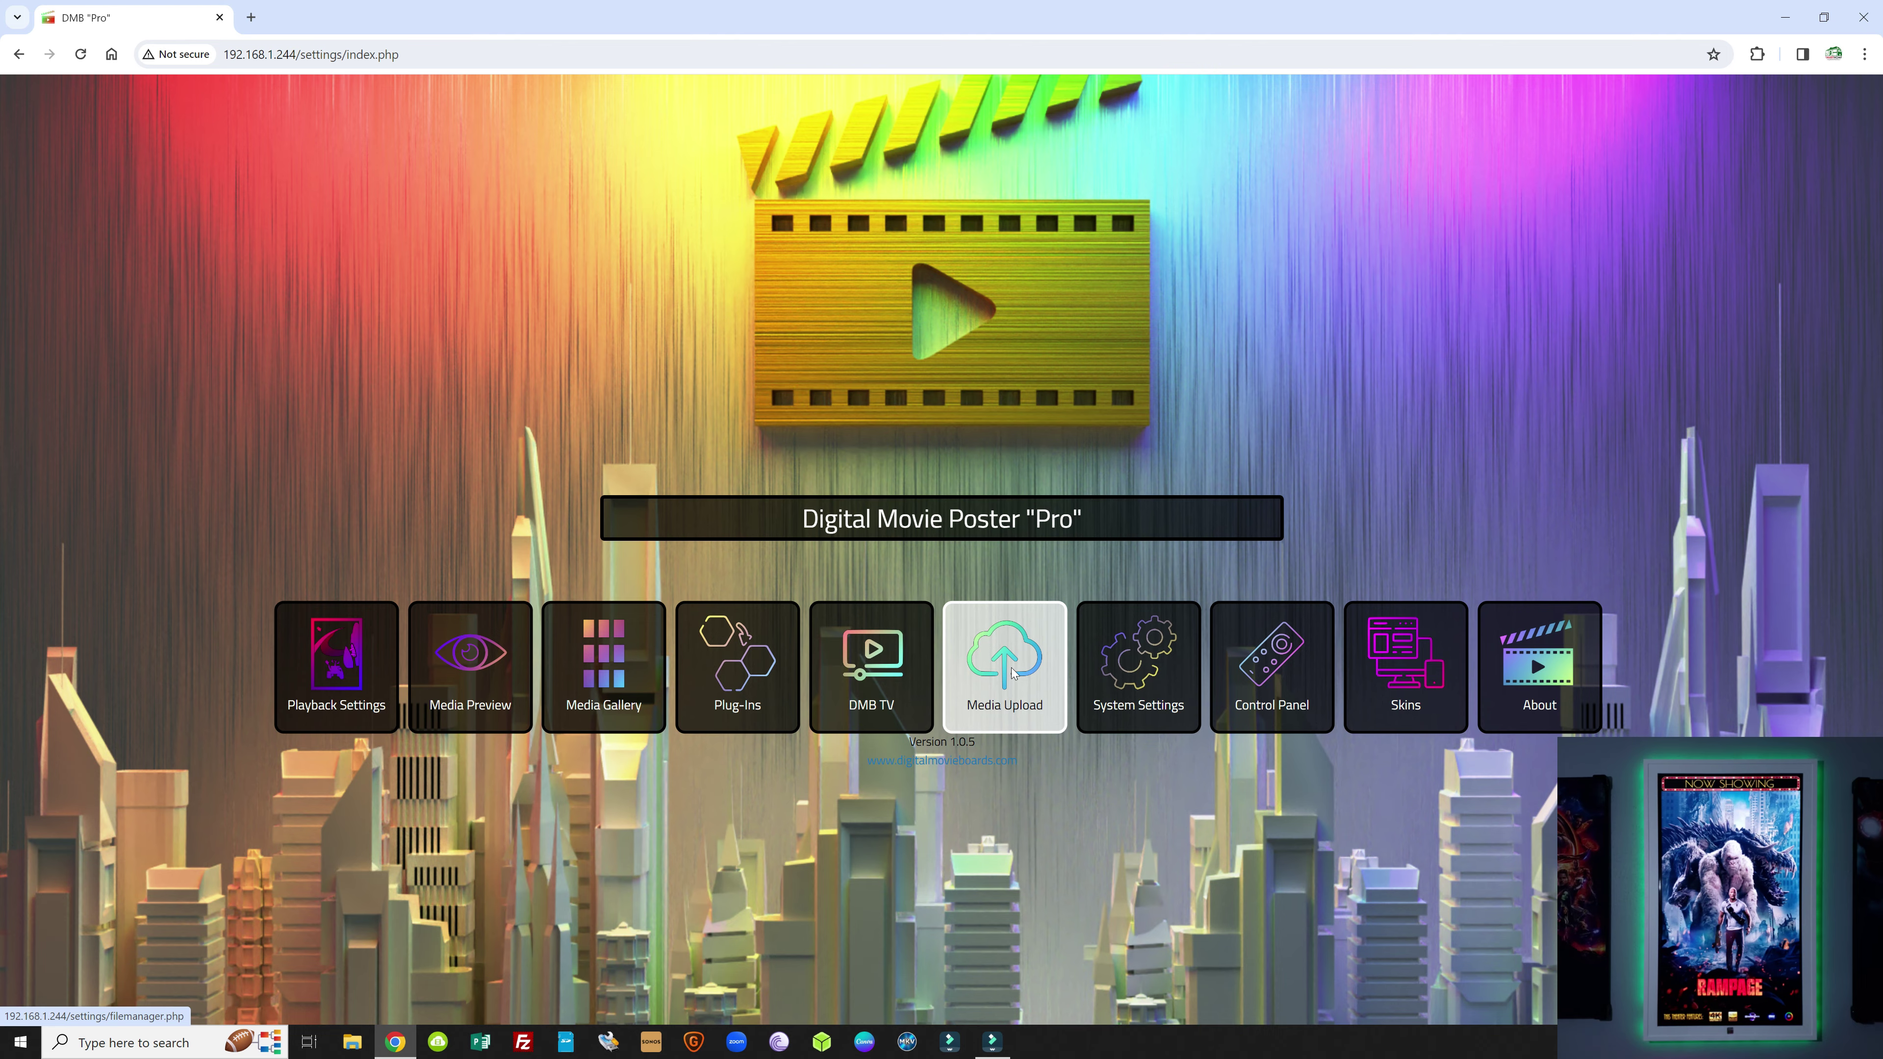
Step: Rename the media folder "Custom 2" as "Motion Posters" in the upload file manager
{"action": "left_click", "coordinate": [1010, 669]}
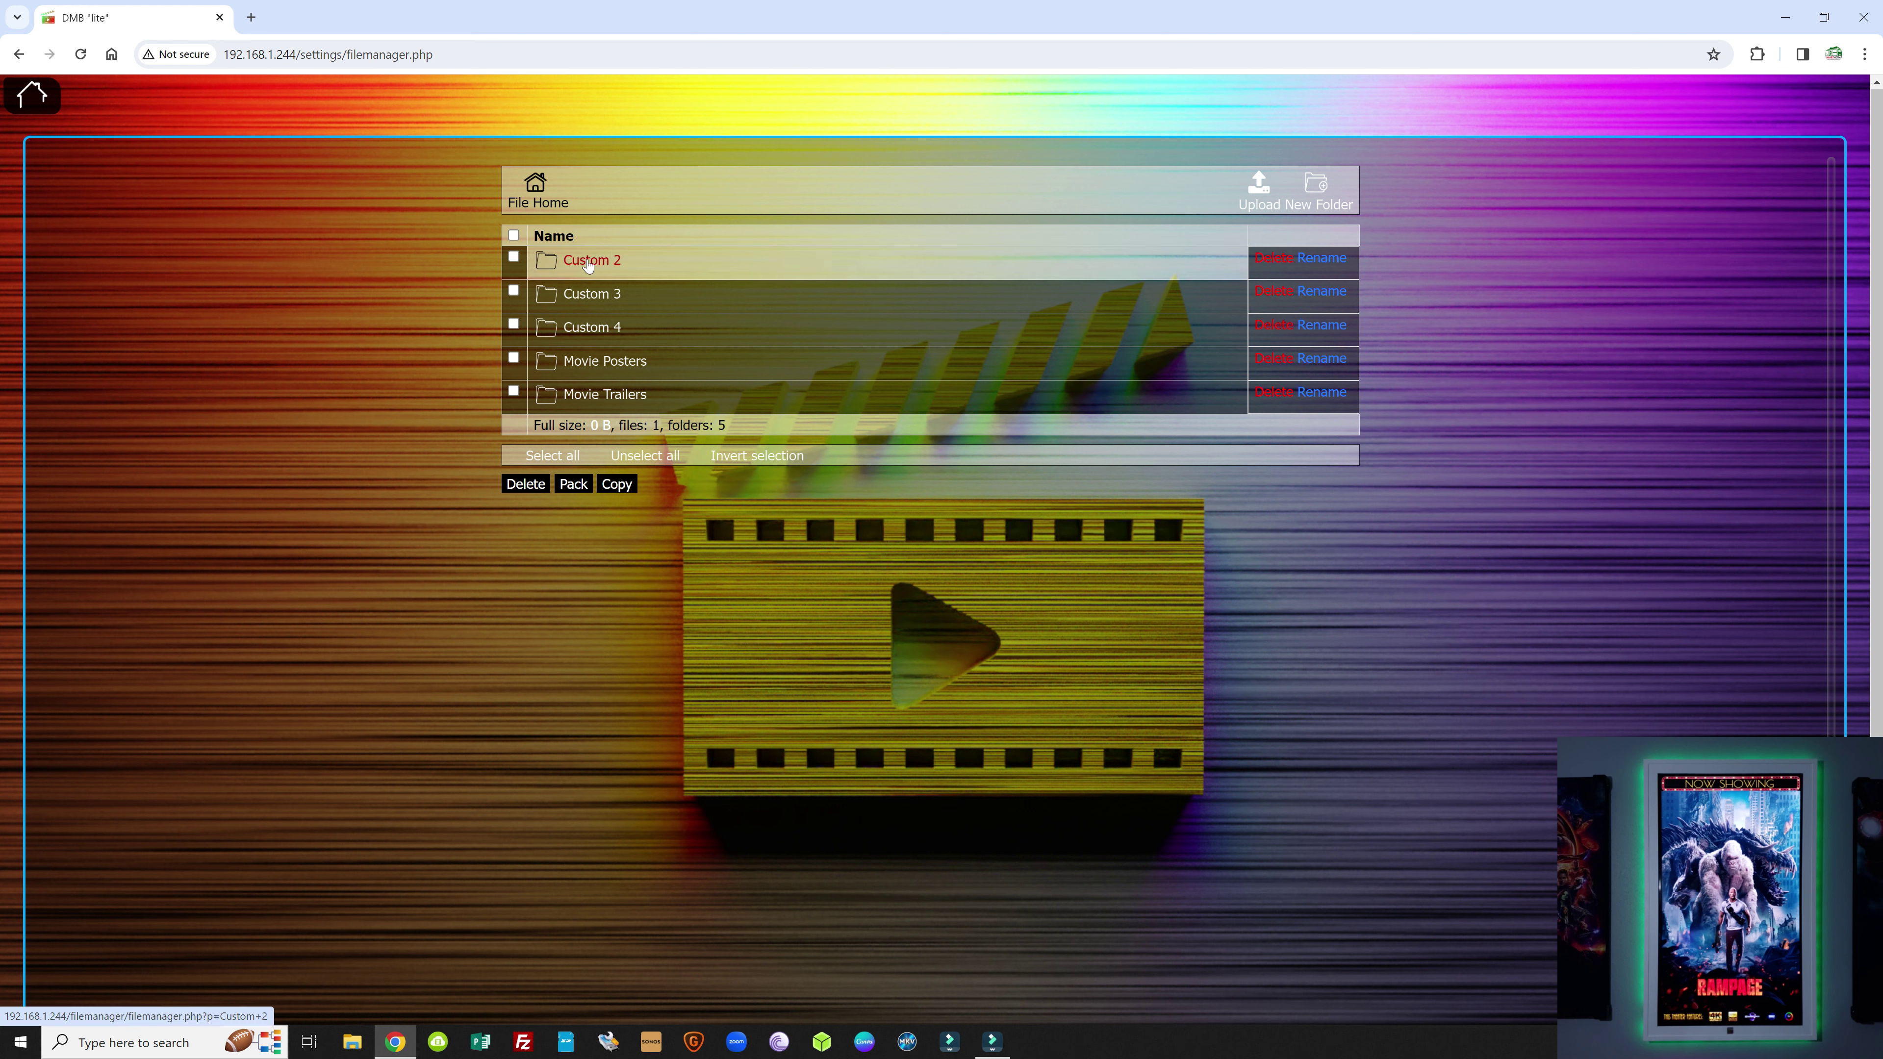
{"action": "left_click", "coordinate": [514, 258]}
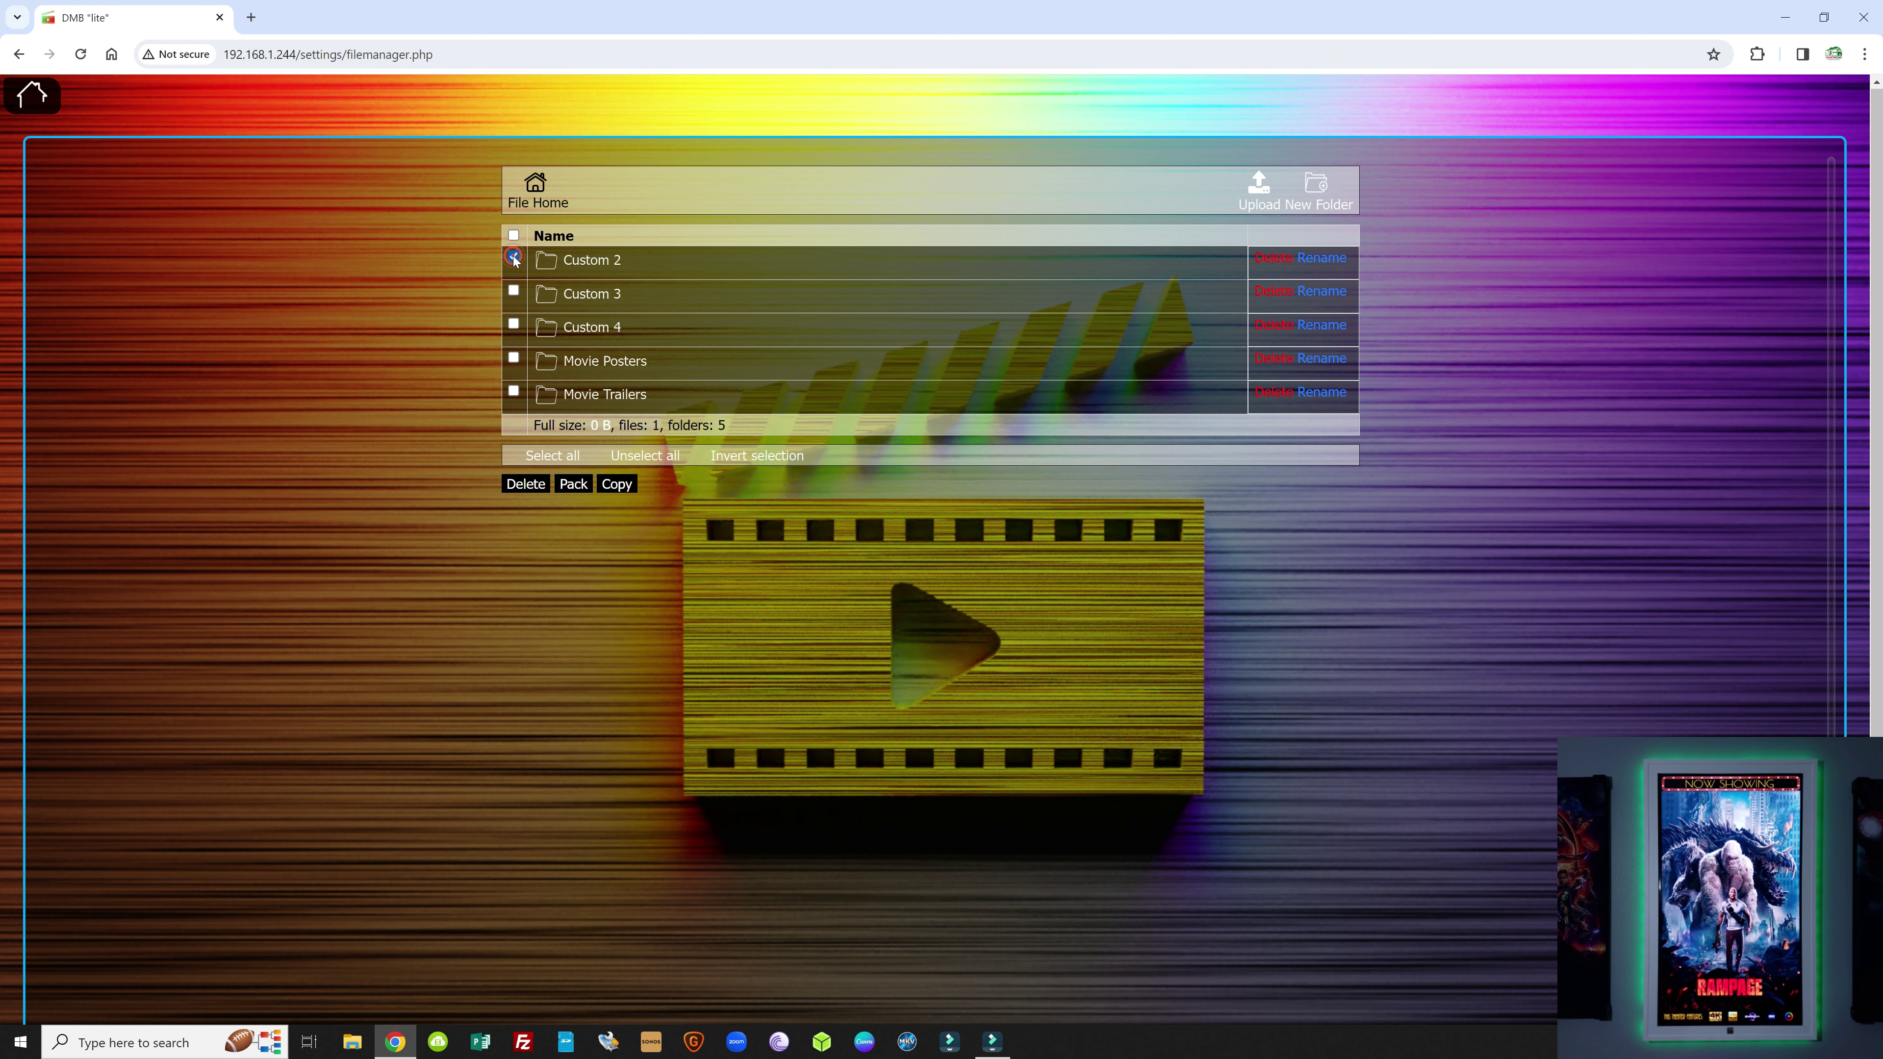
{"action": "left_click", "coordinate": [1322, 265]}
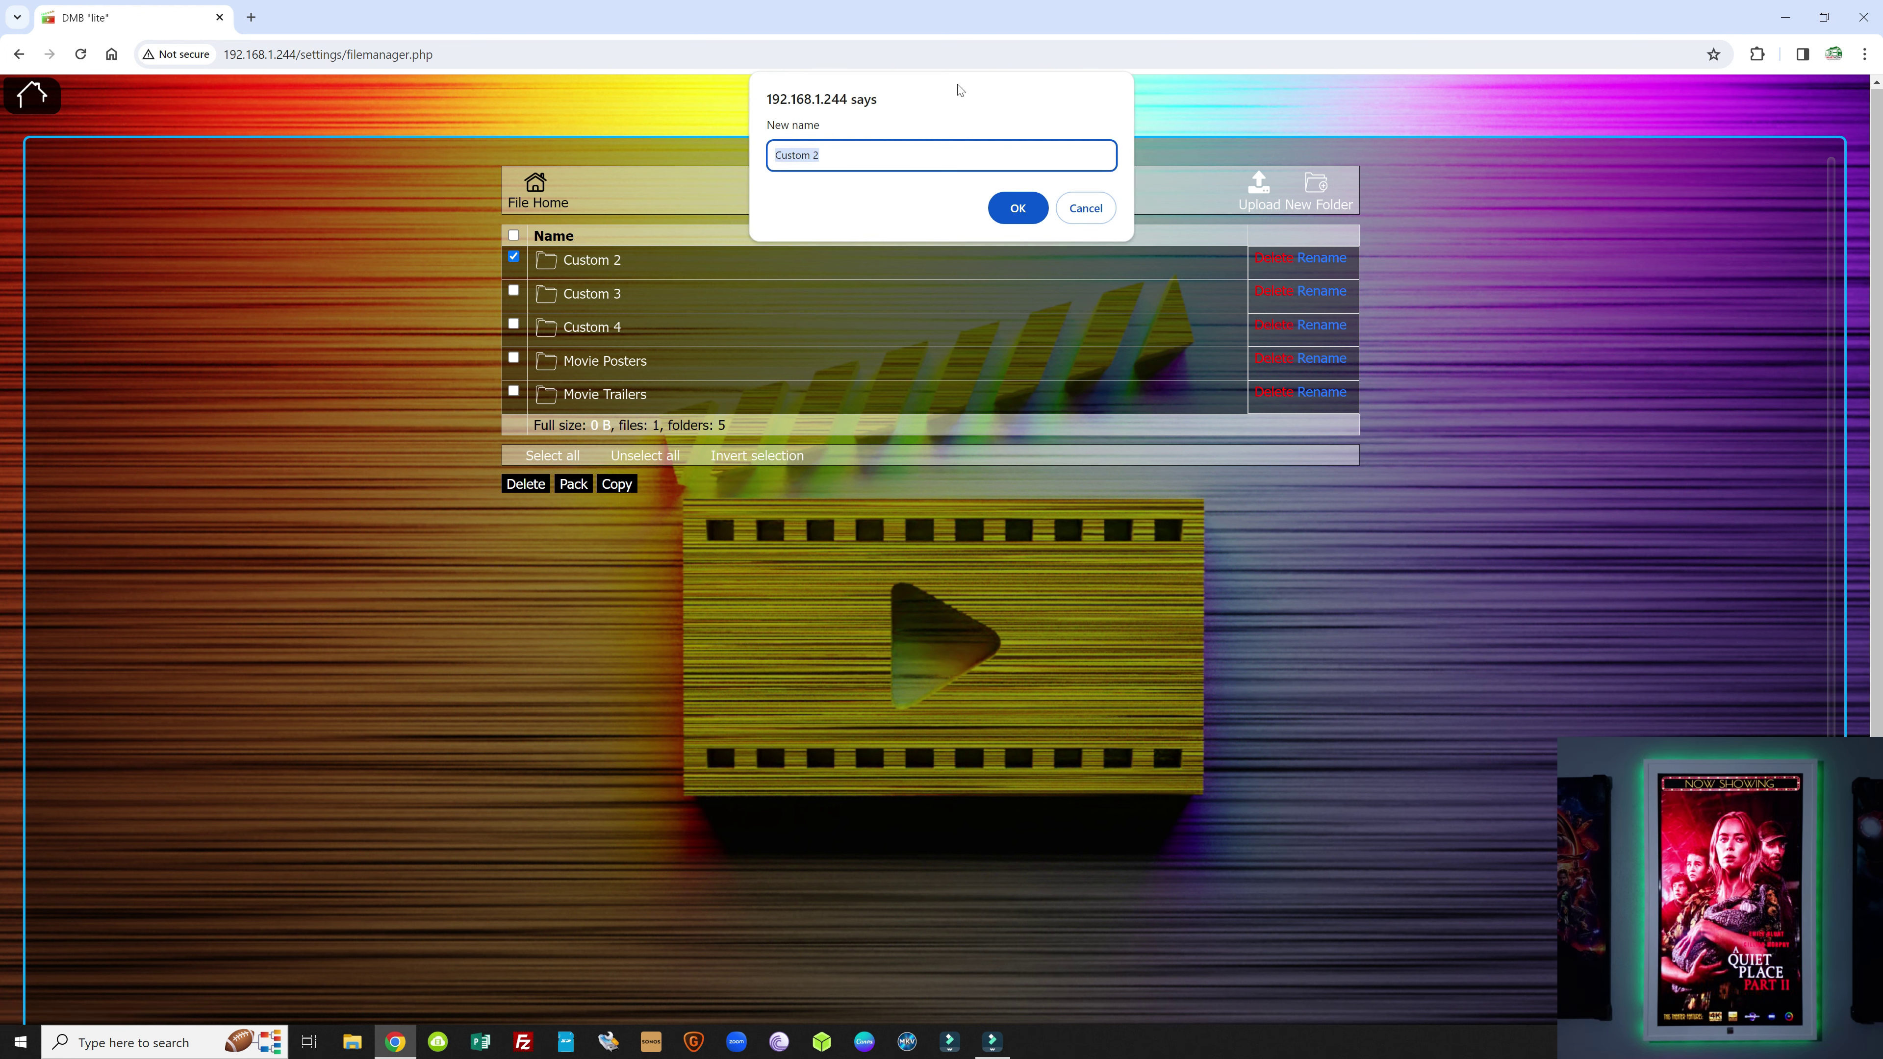
{"action": "type", "text": "Motion Posters"}
{"action": "key", "text": "Return"}
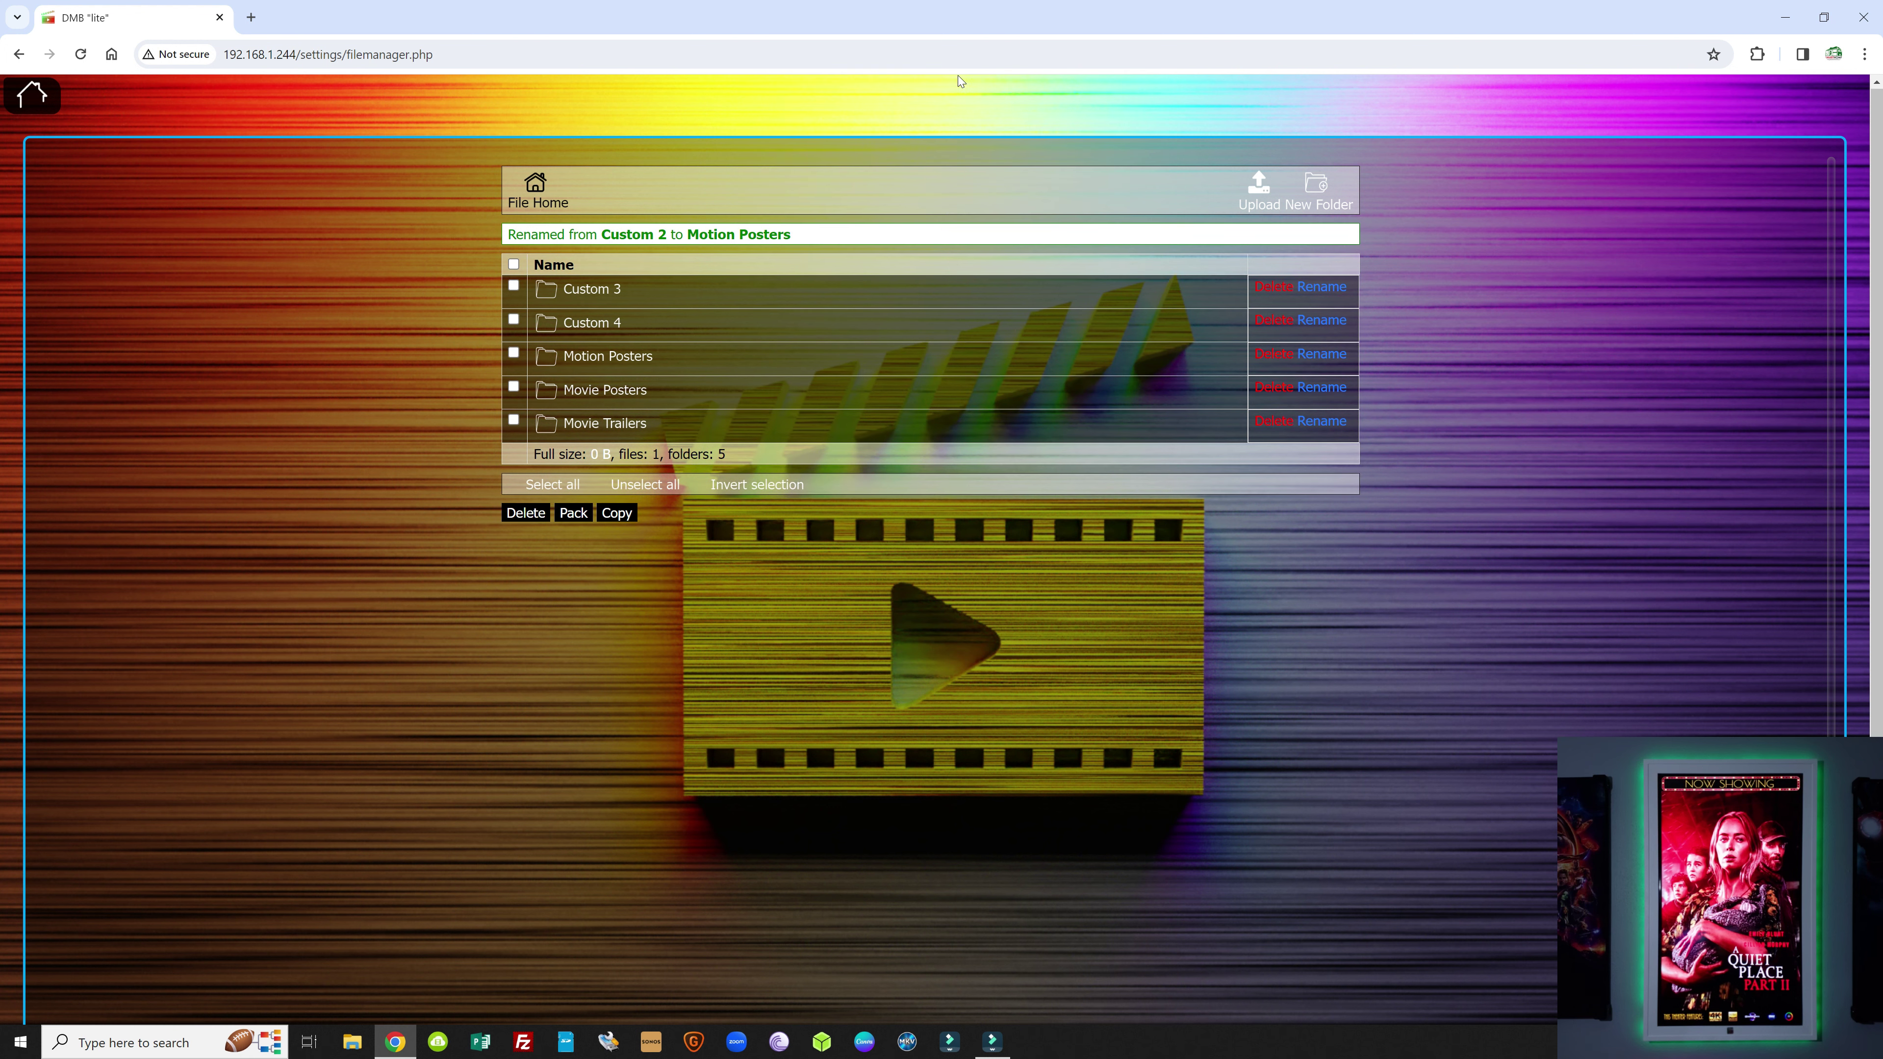
Step: Upload Terminator.mov from the desktop's Movie Board Content > Motion Posters folder into the Motion Posters media folder
{"action": "left_click", "coordinate": [628, 362]}
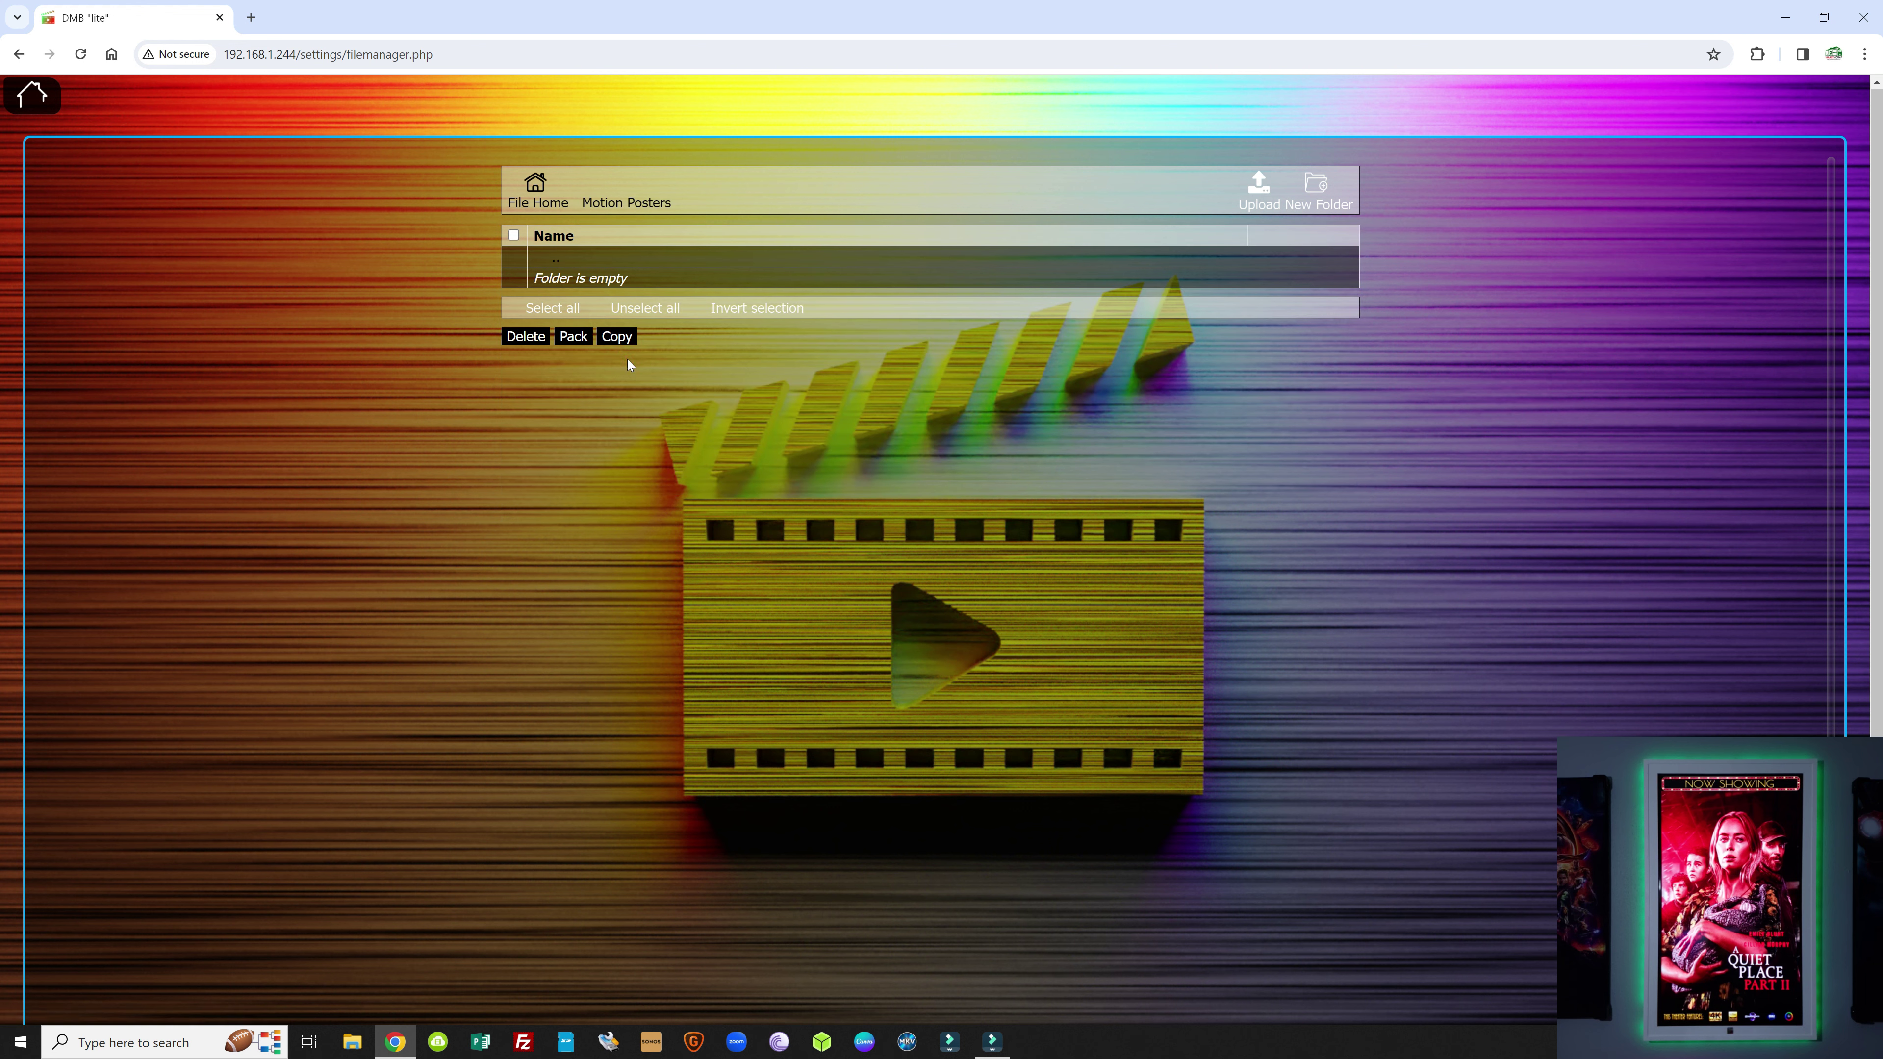
{"action": "left_click", "coordinate": [1259, 185]}
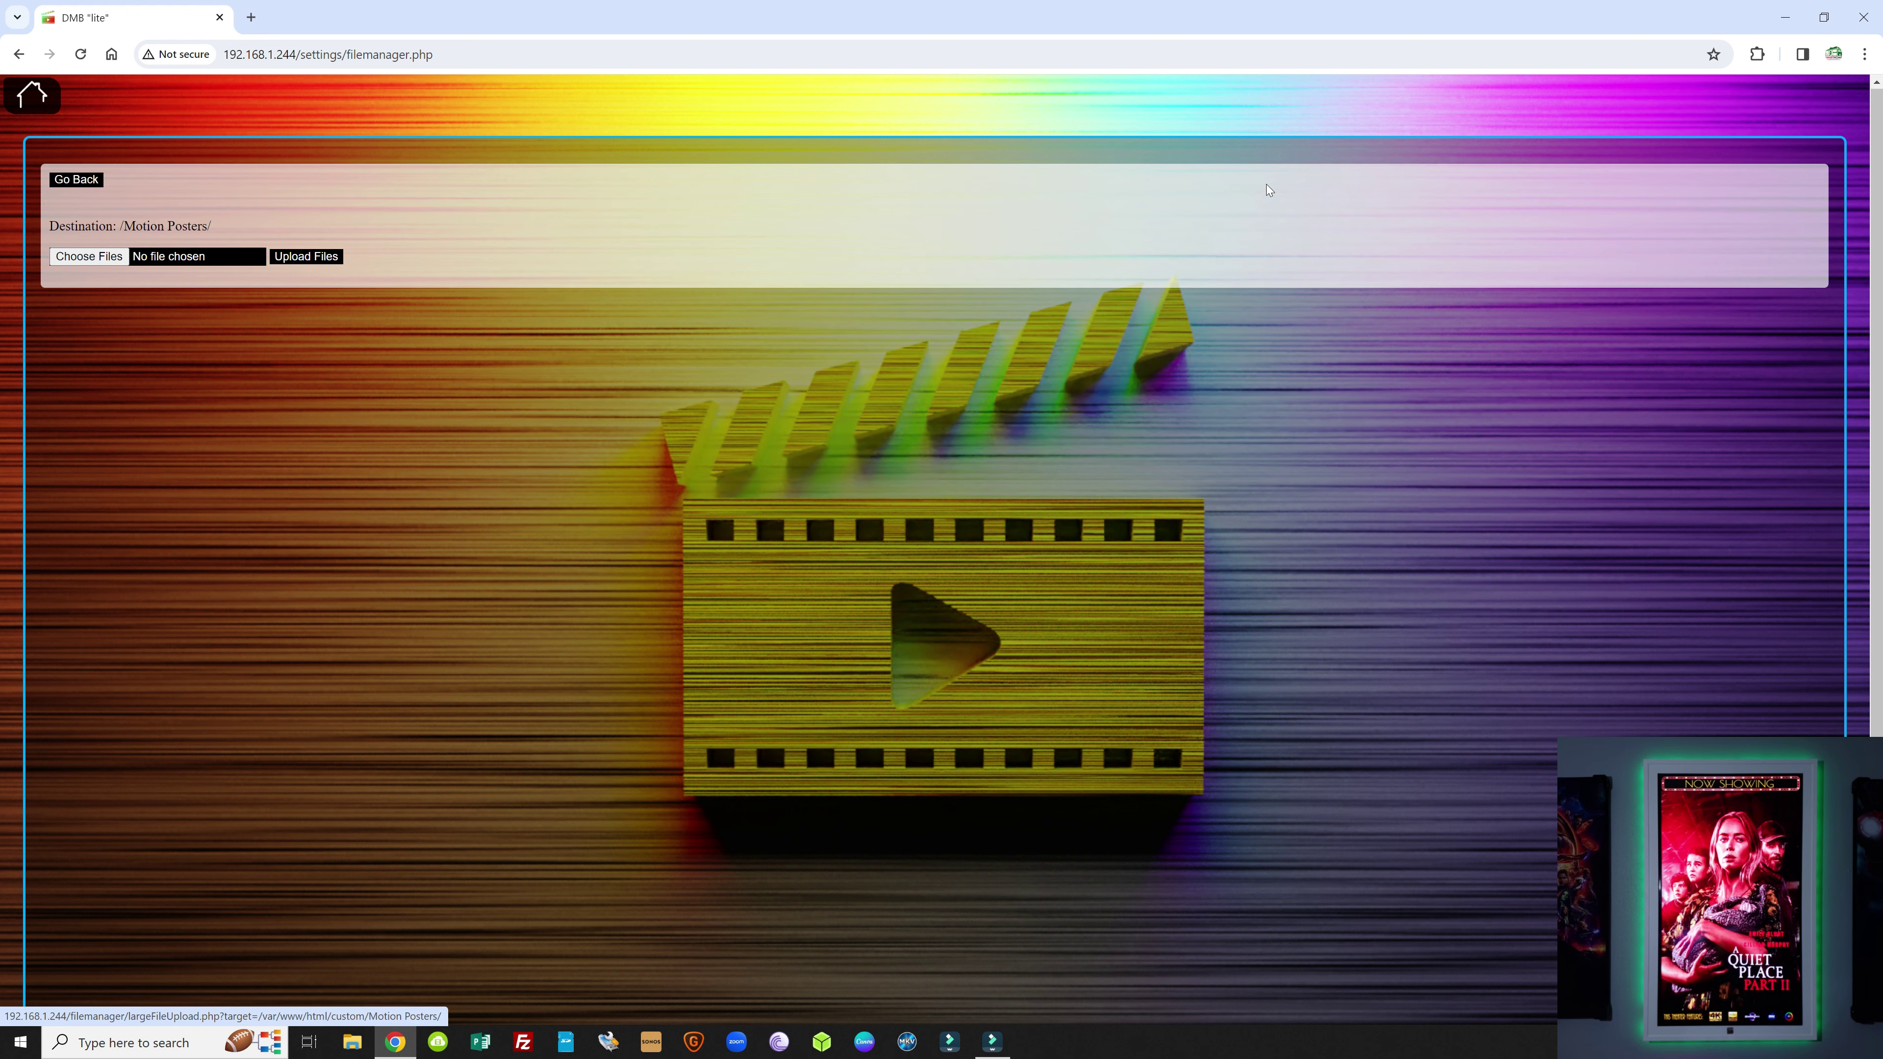
{"action": "left_click", "coordinate": [75, 256]}
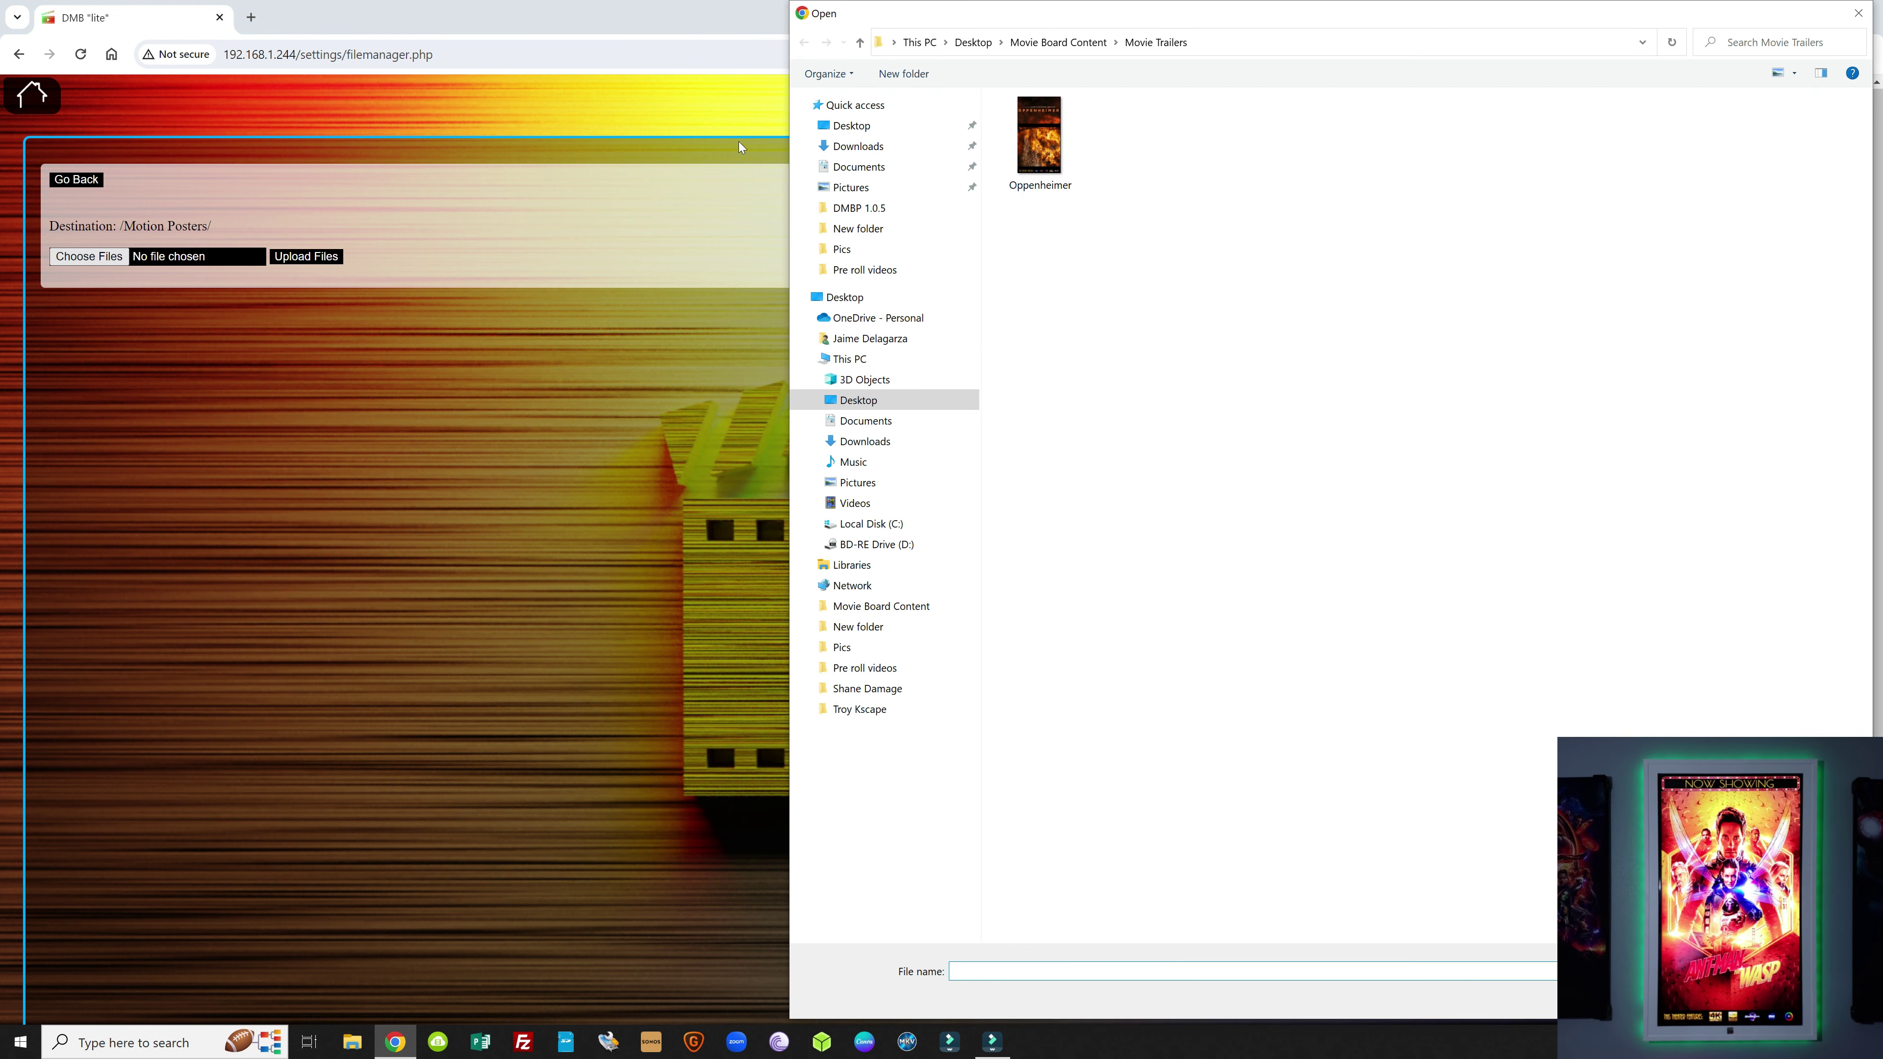
{"action": "left_click", "coordinate": [1058, 42]}
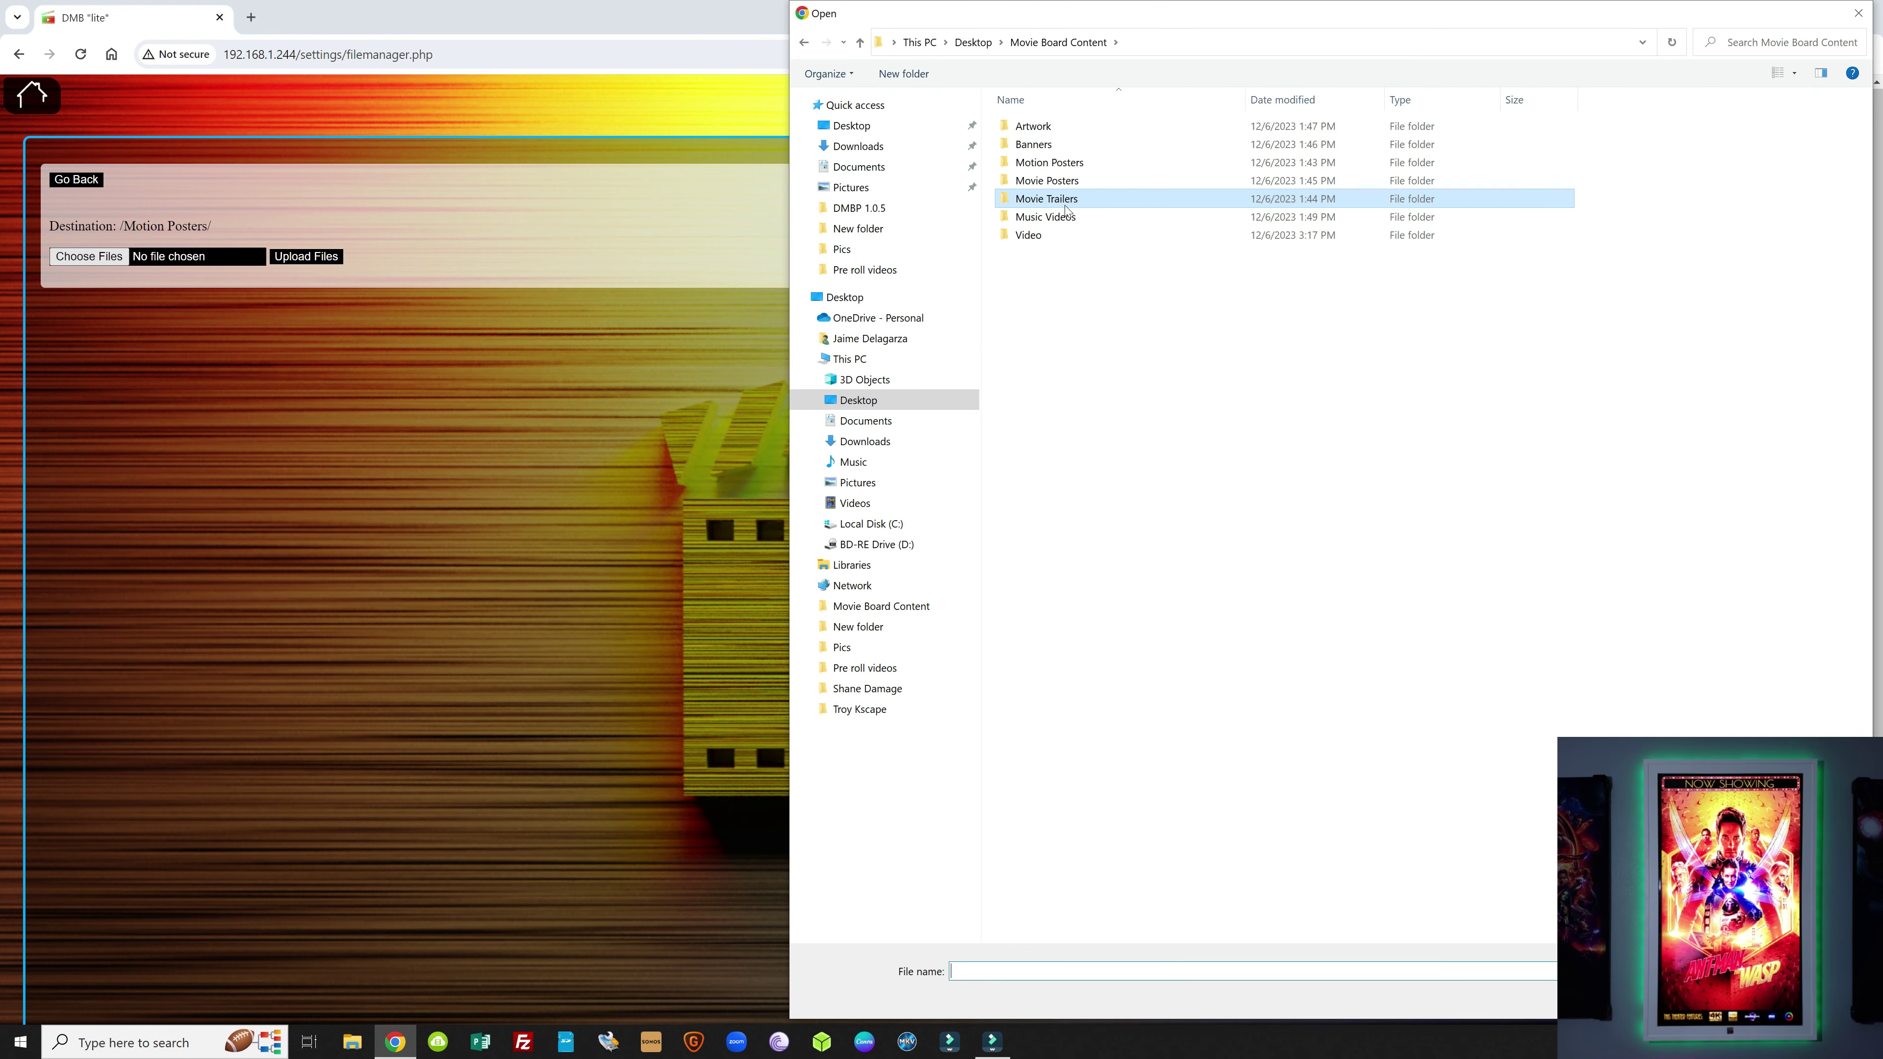
{"action": "double_click", "coordinate": [1065, 162]}
{"action": "left_click", "coordinate": [1053, 140]}
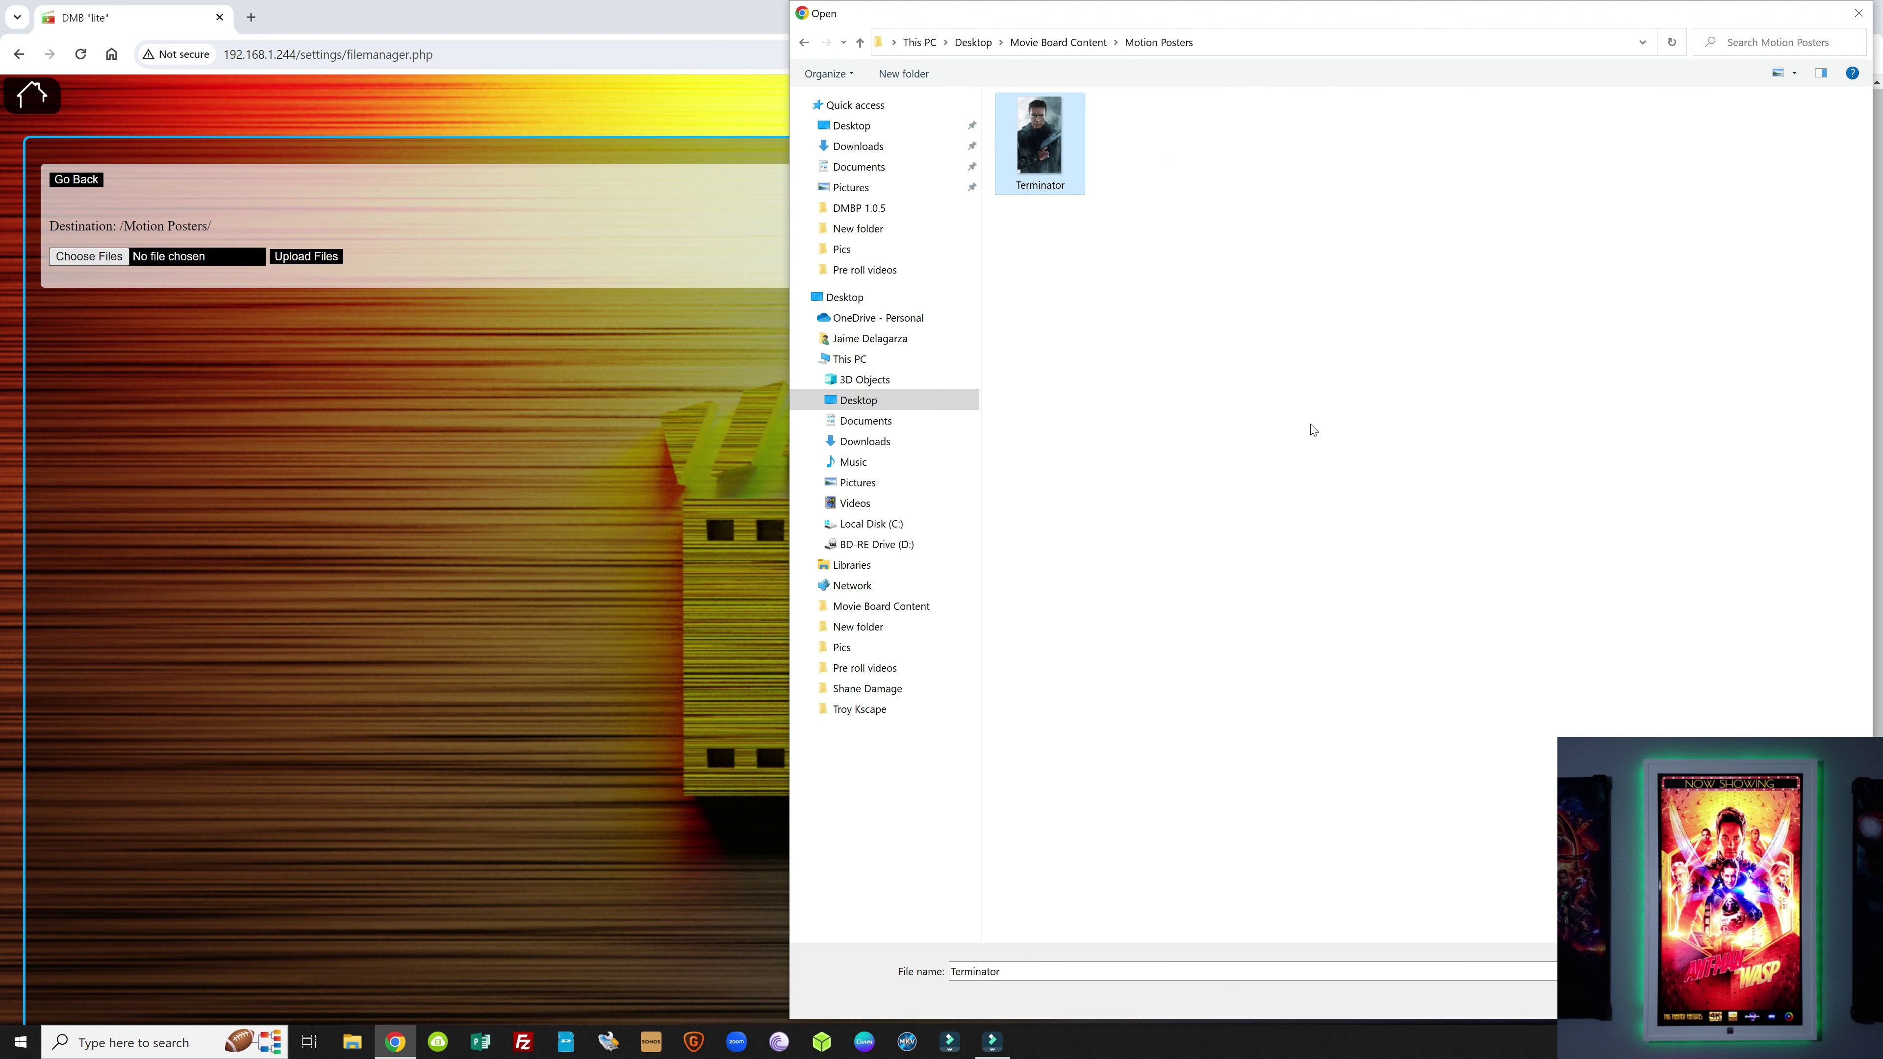
{"action": "double_click", "coordinate": [1040, 141]}
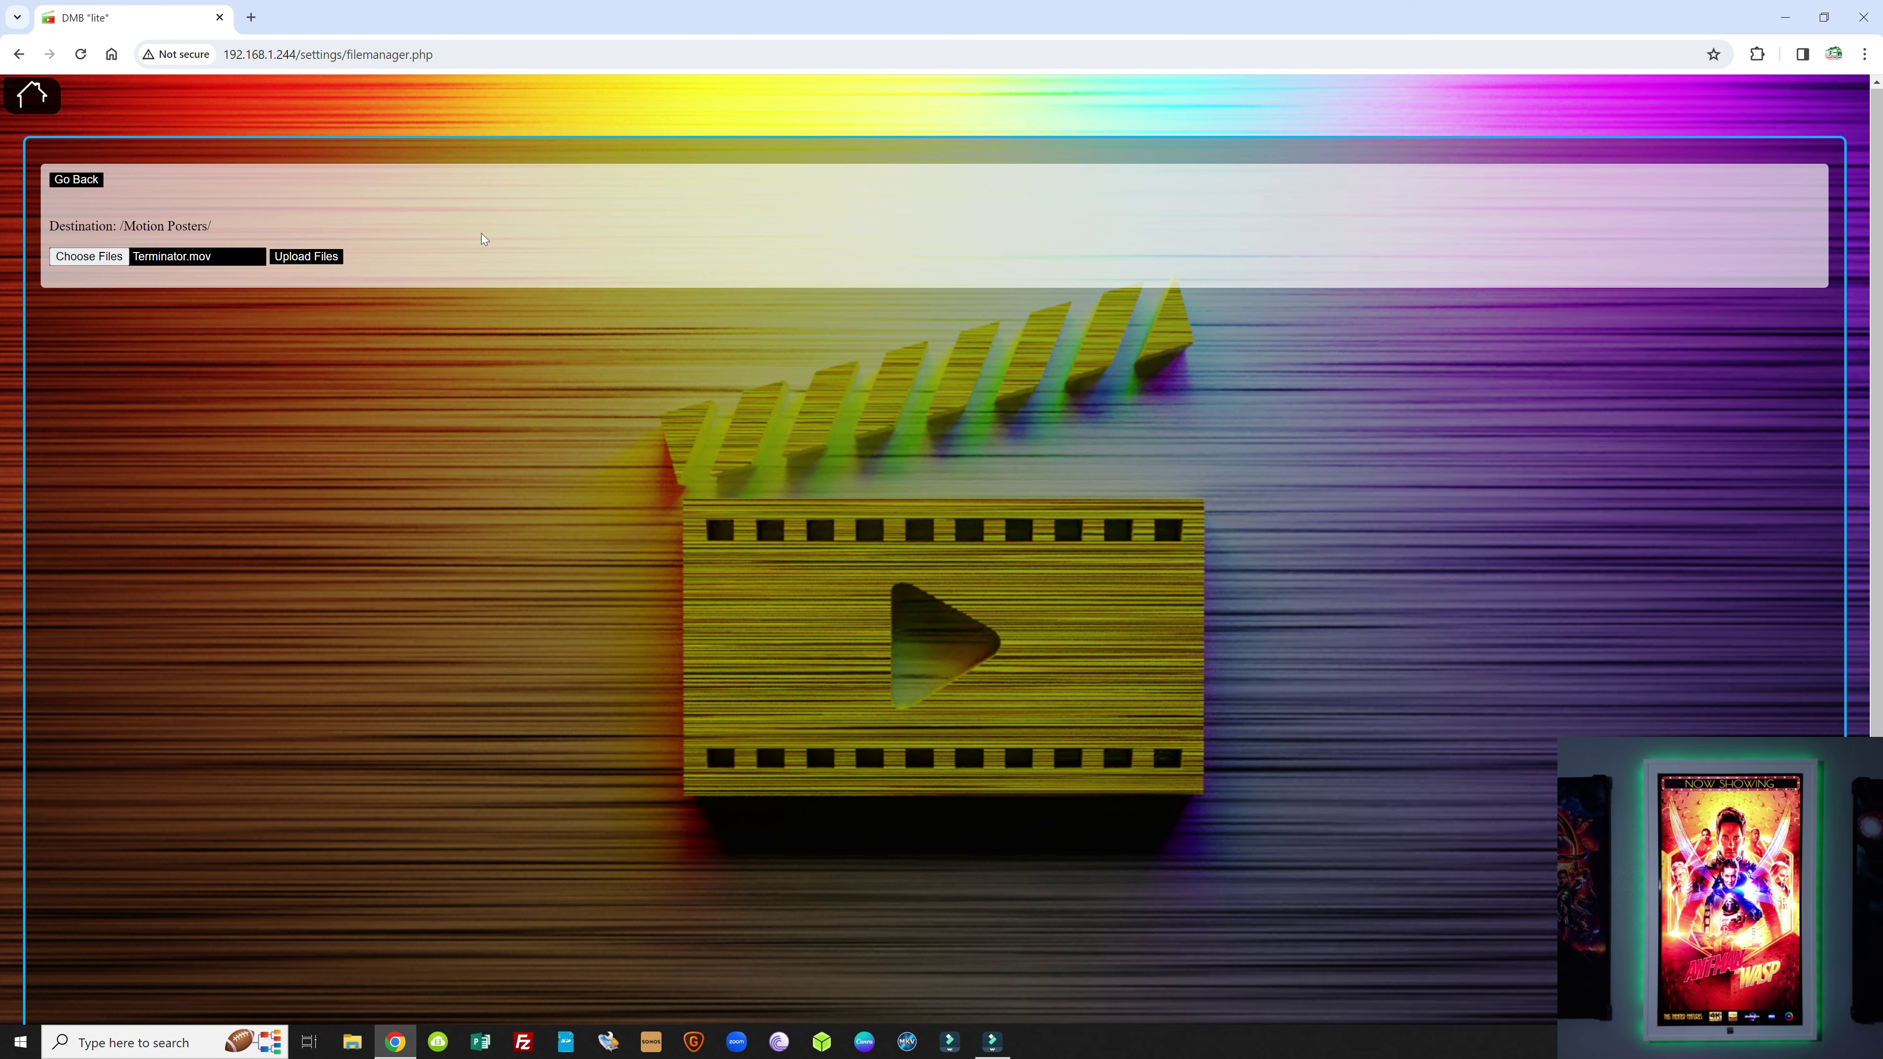
{"action": "left_click", "coordinate": [313, 259]}
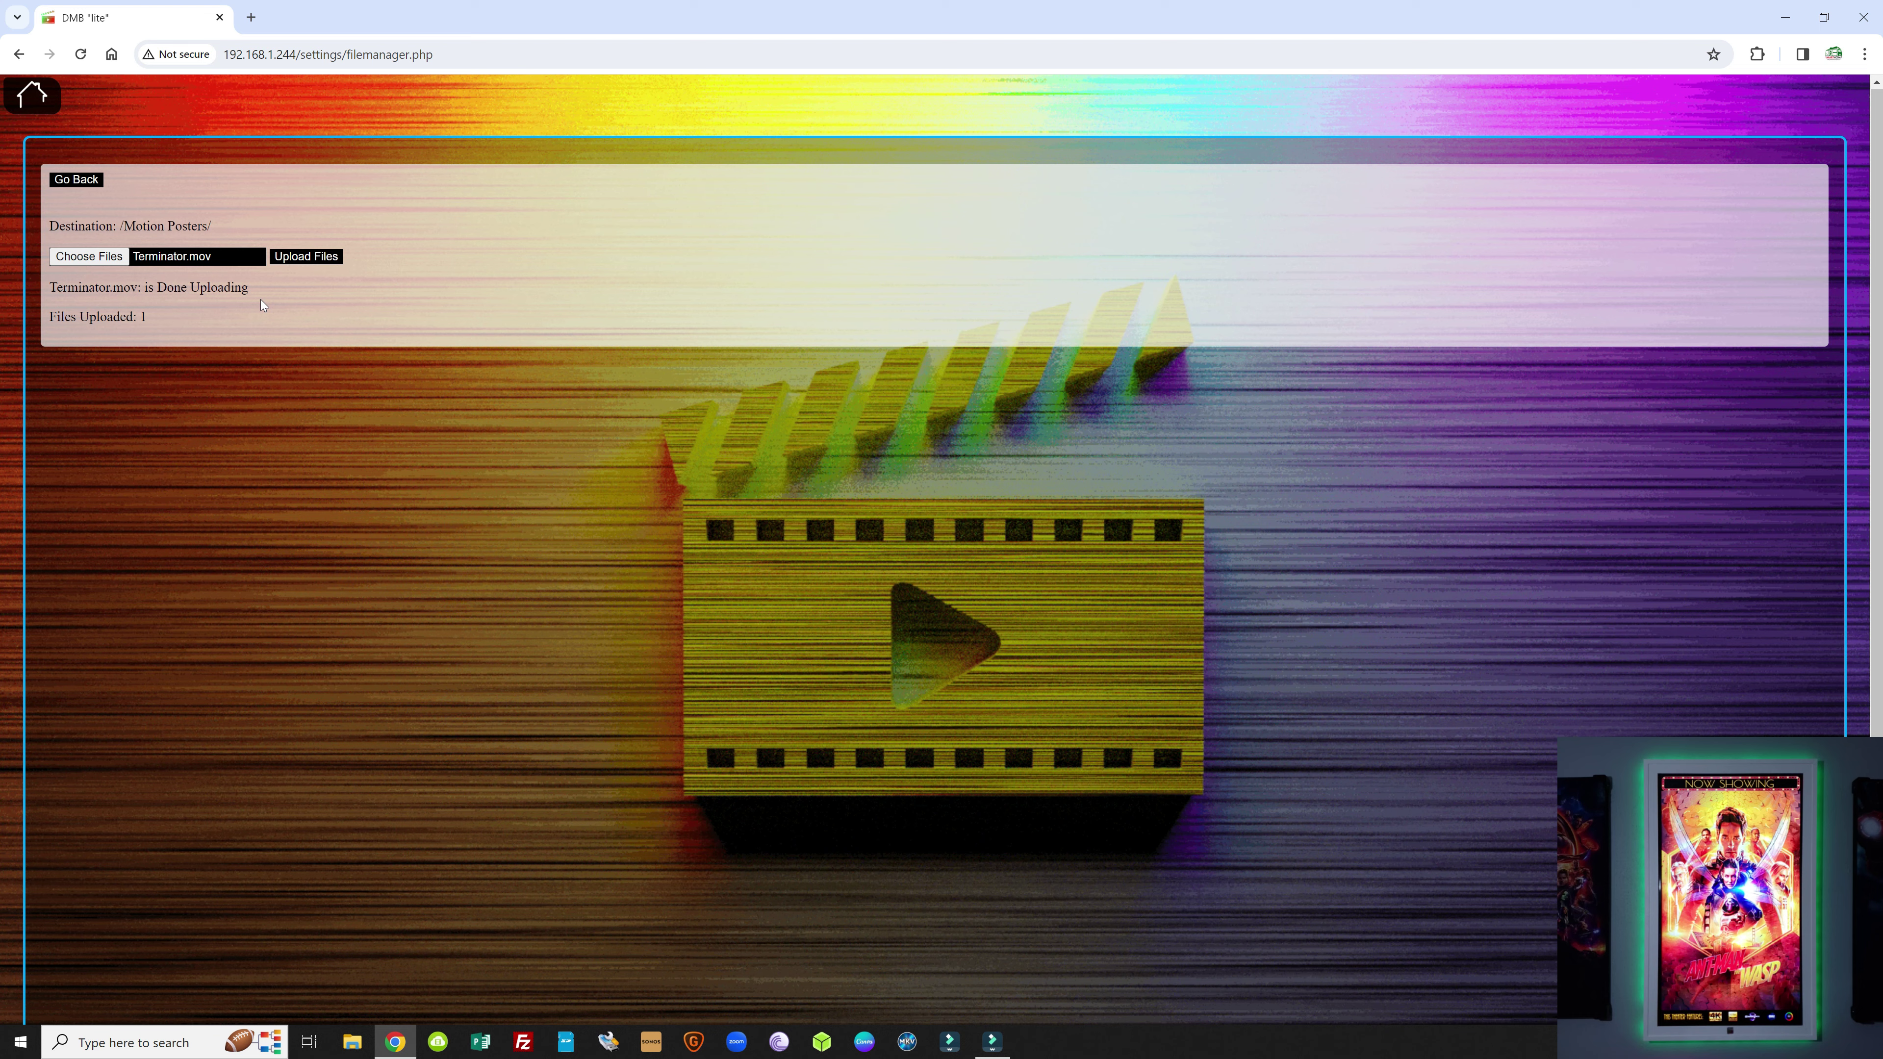
Step: Set the playback media folder to Motion Posters and update the settings
{"action": "left_click", "coordinate": [42, 99]}
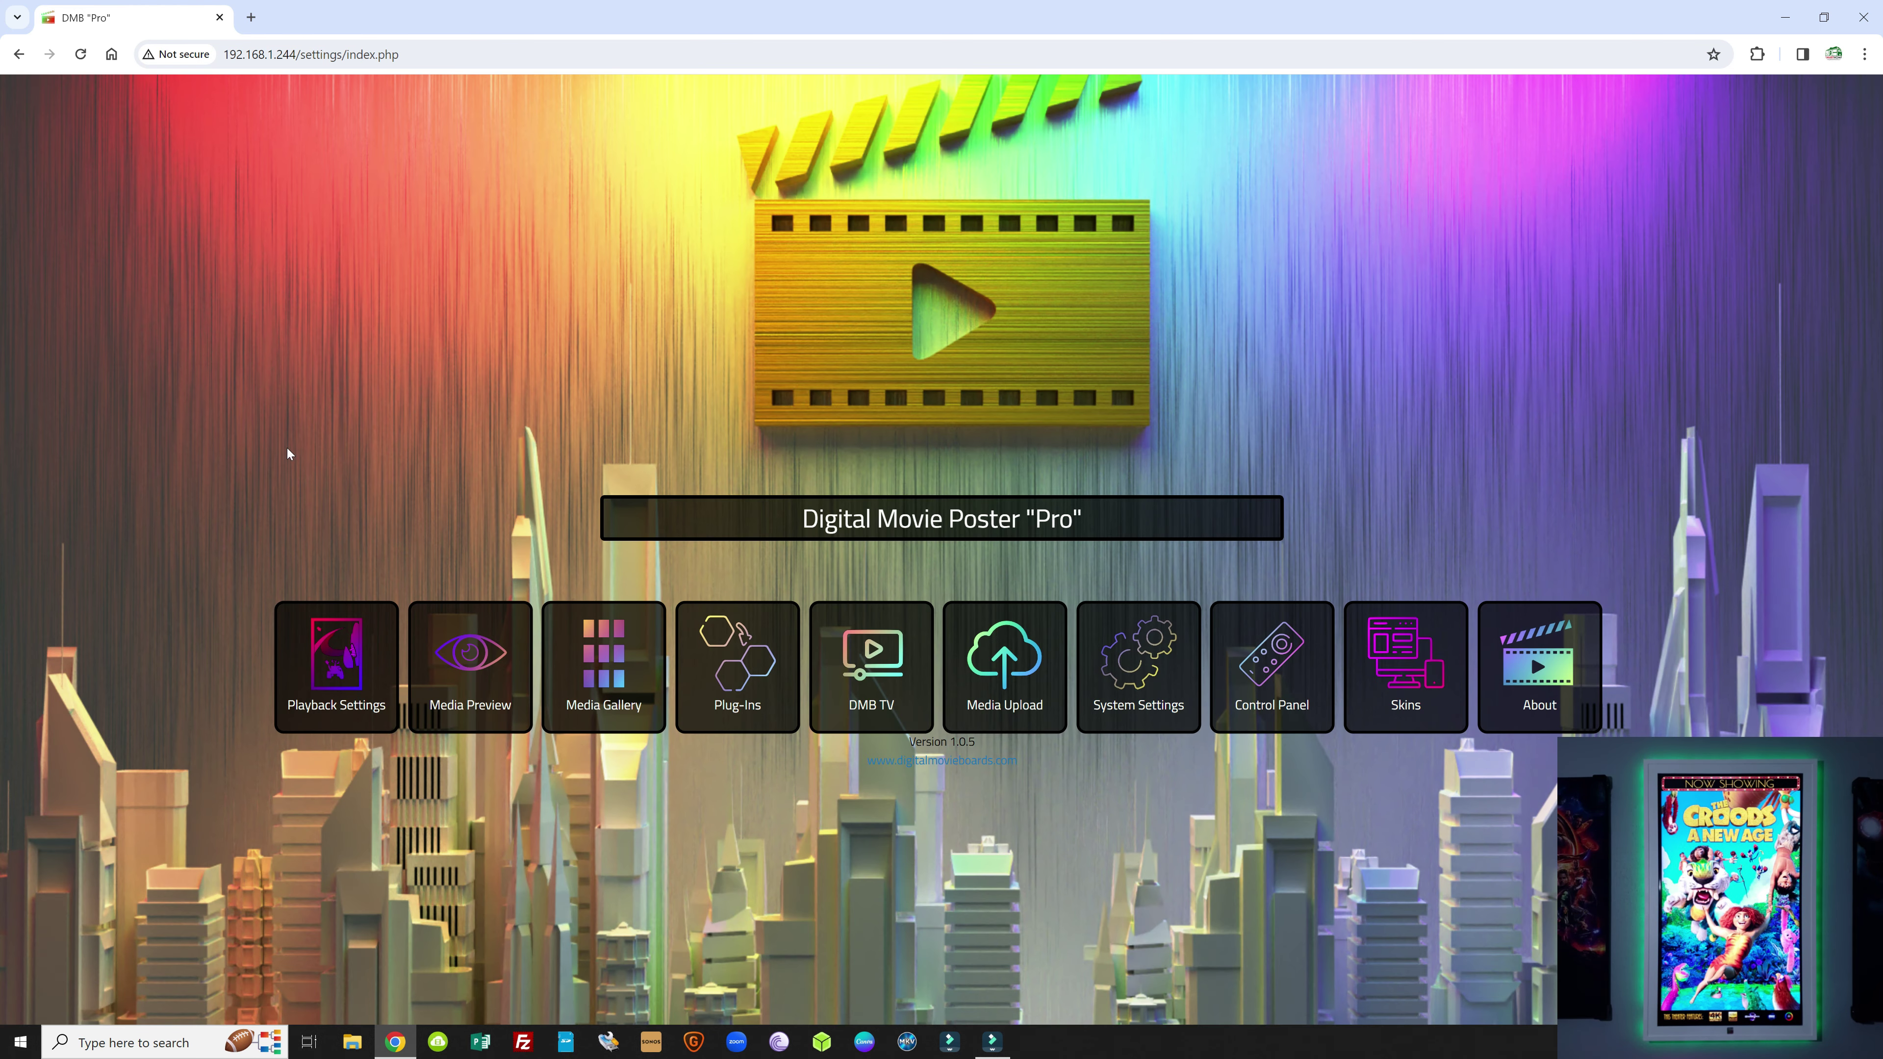
{"action": "left_click", "coordinate": [357, 614]}
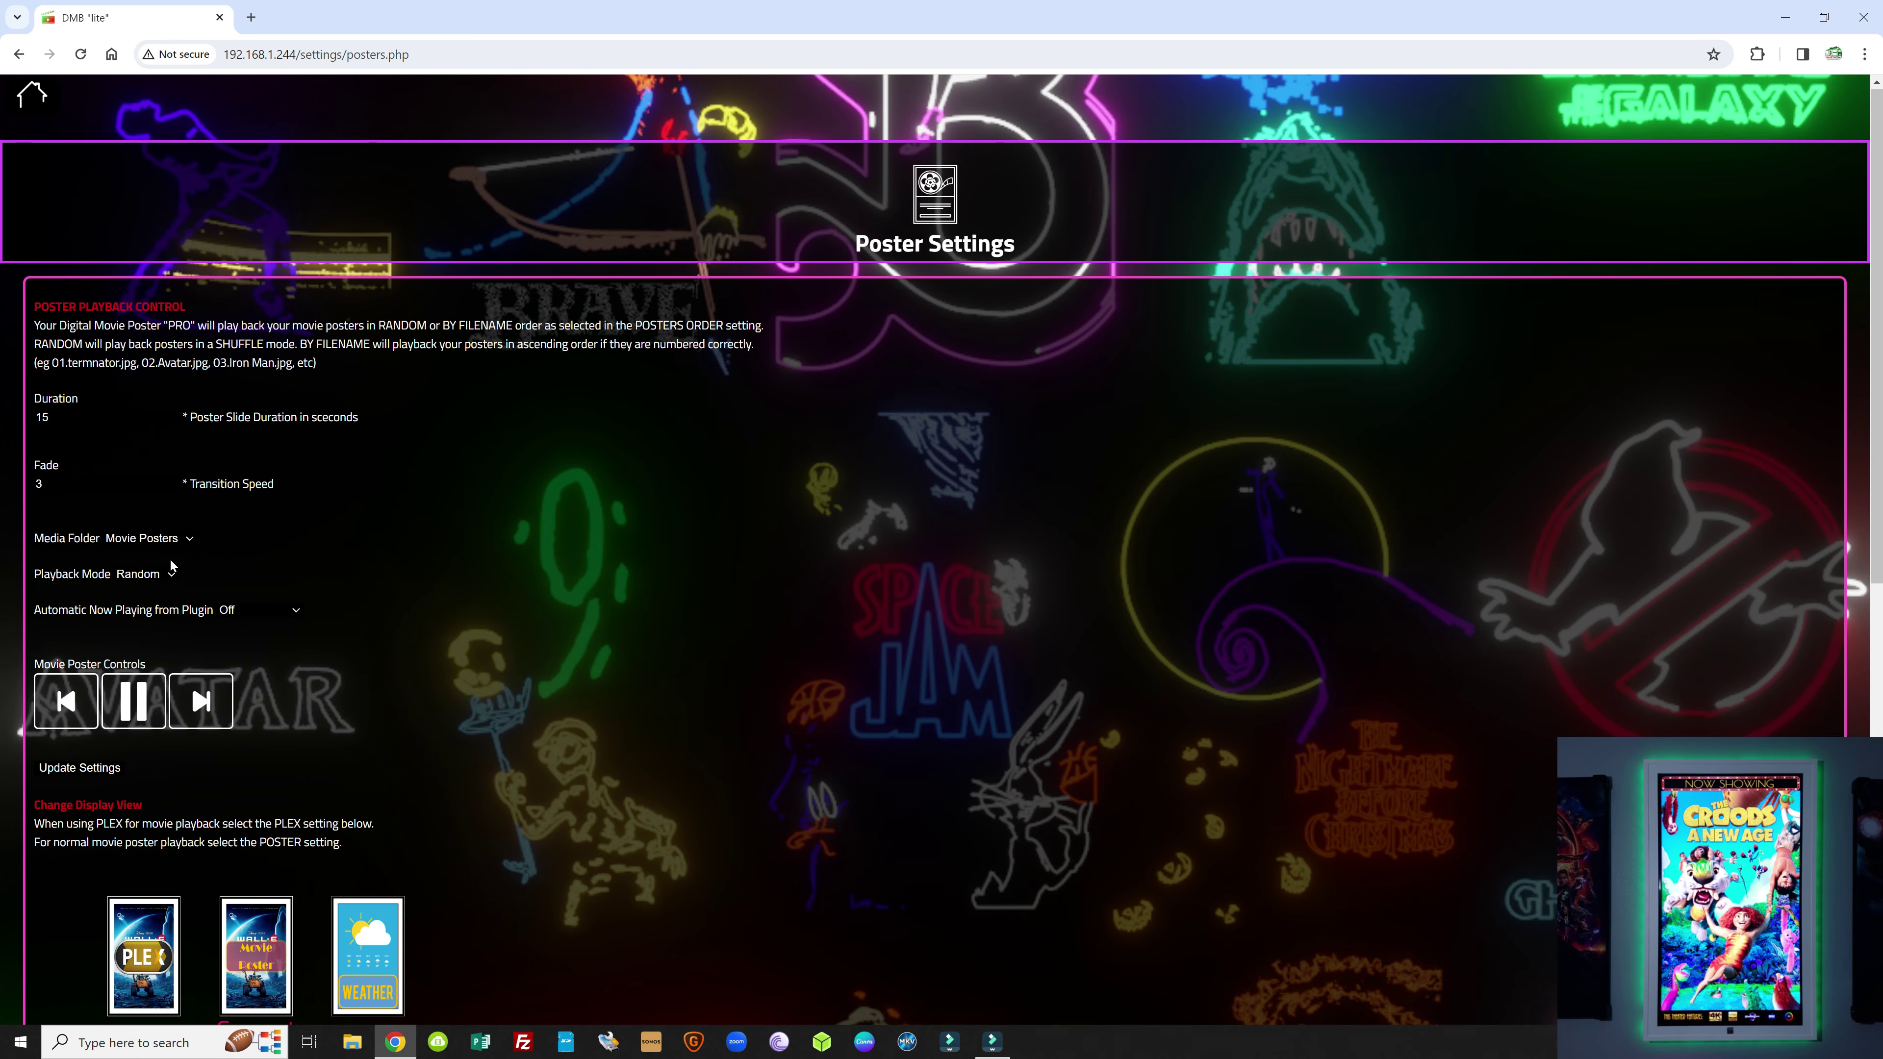
{"action": "left_click", "coordinate": [185, 540]}
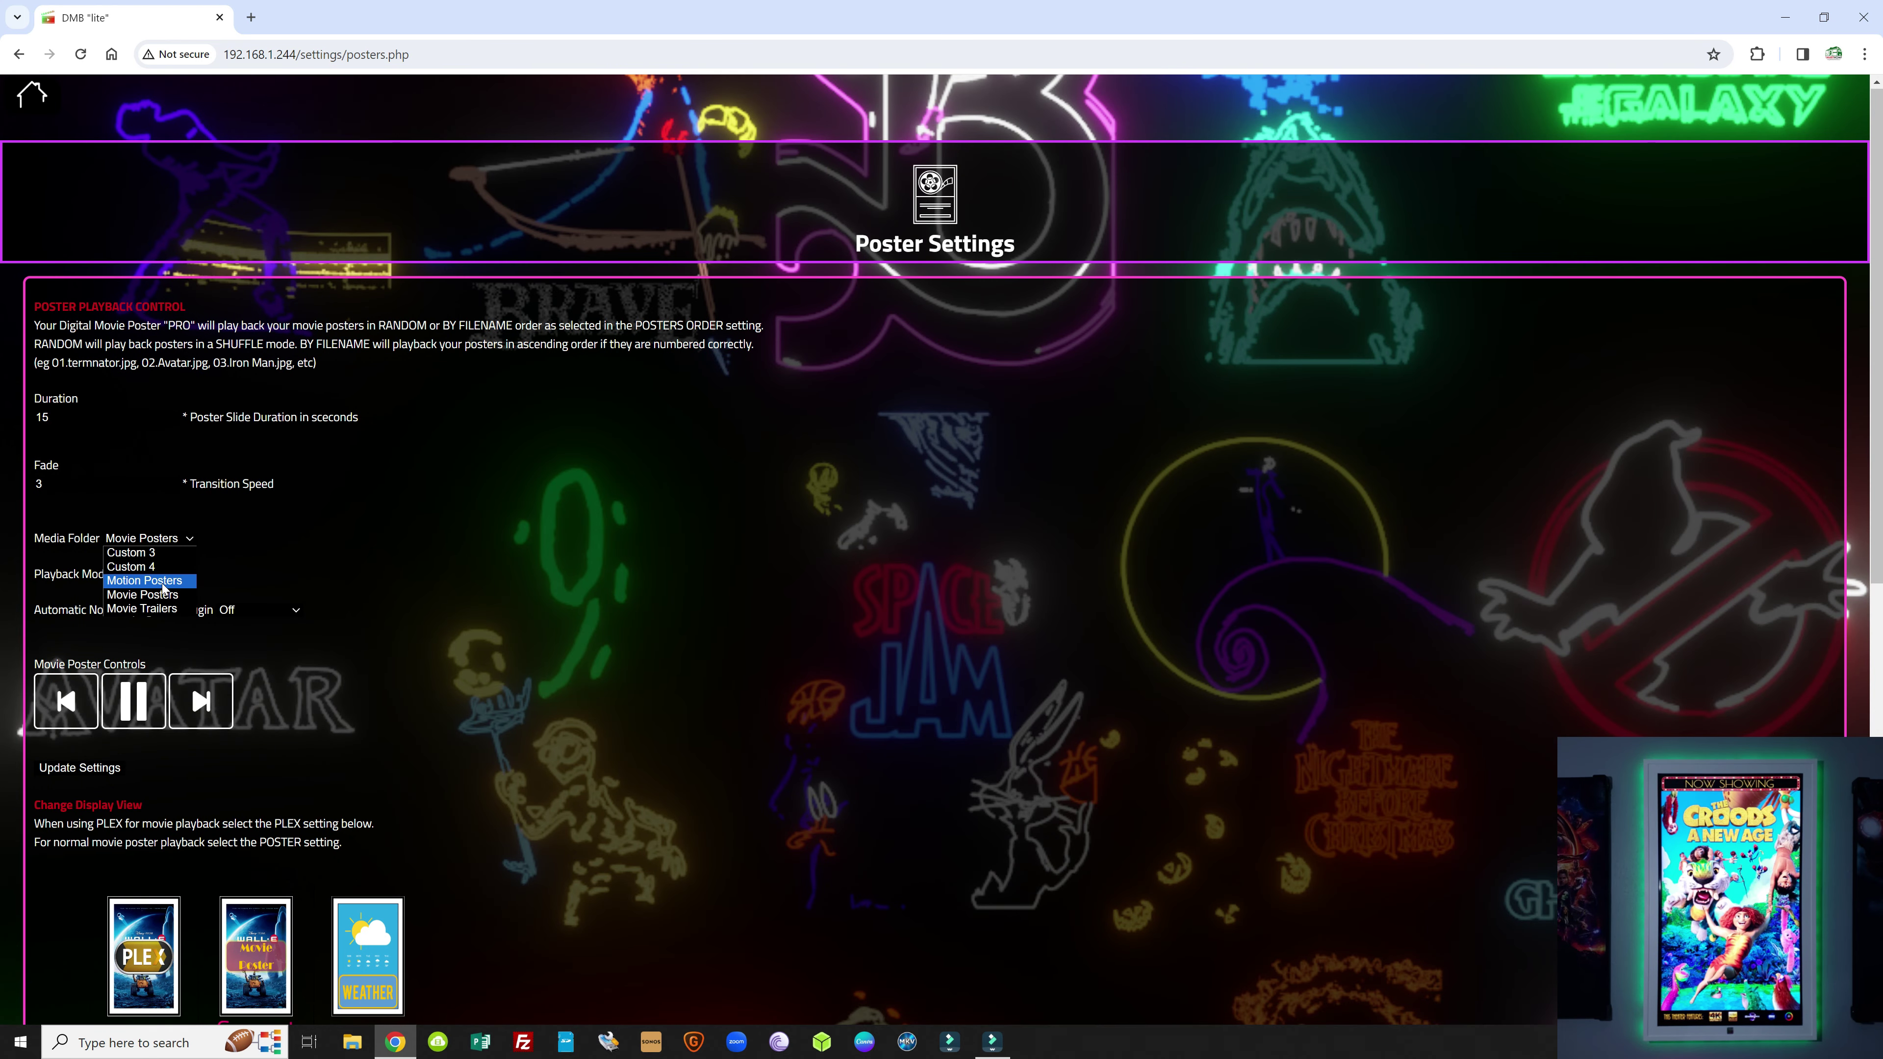
{"action": "left_click", "coordinate": [164, 582]}
{"action": "left_click", "coordinate": [102, 771]}
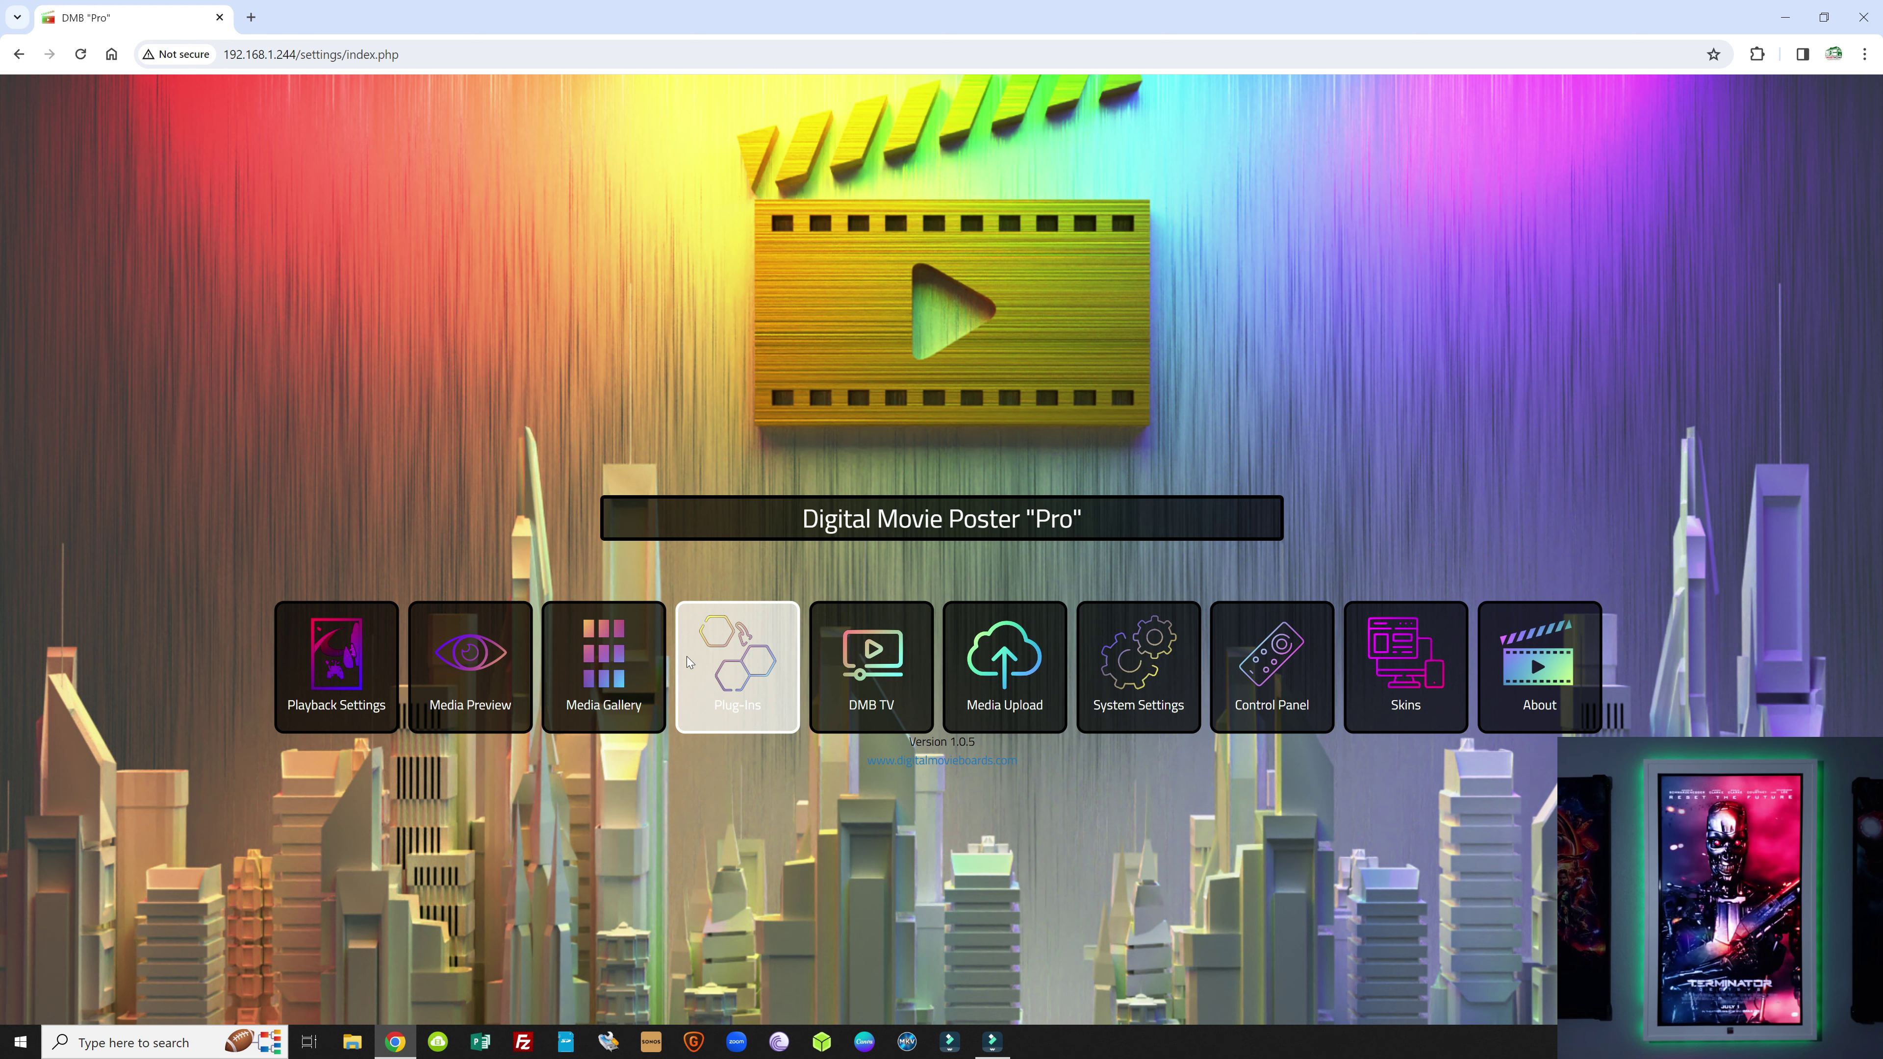
Step: Switch the playback media folder from Motion Posters back to Movie Posters and update the settings
{"action": "left_click", "coordinate": [330, 648]}
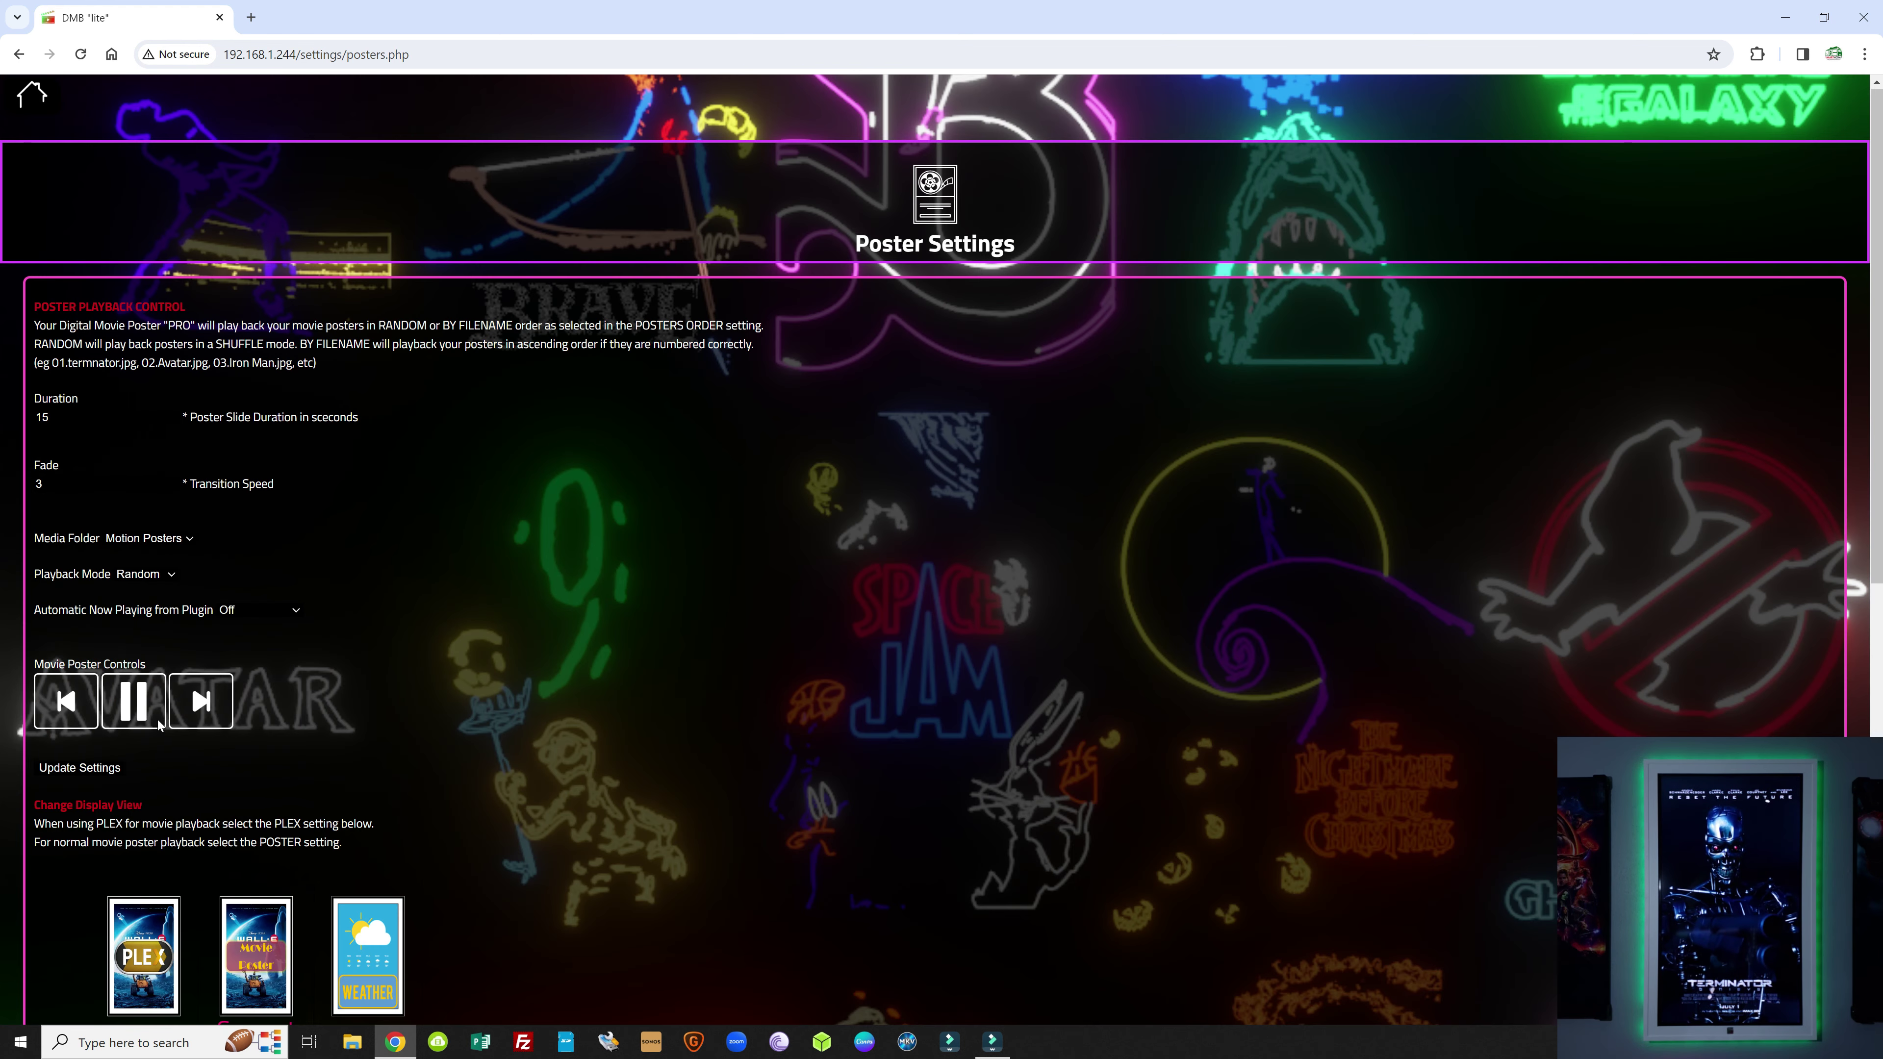
{"action": "left_click", "coordinate": [188, 540]}
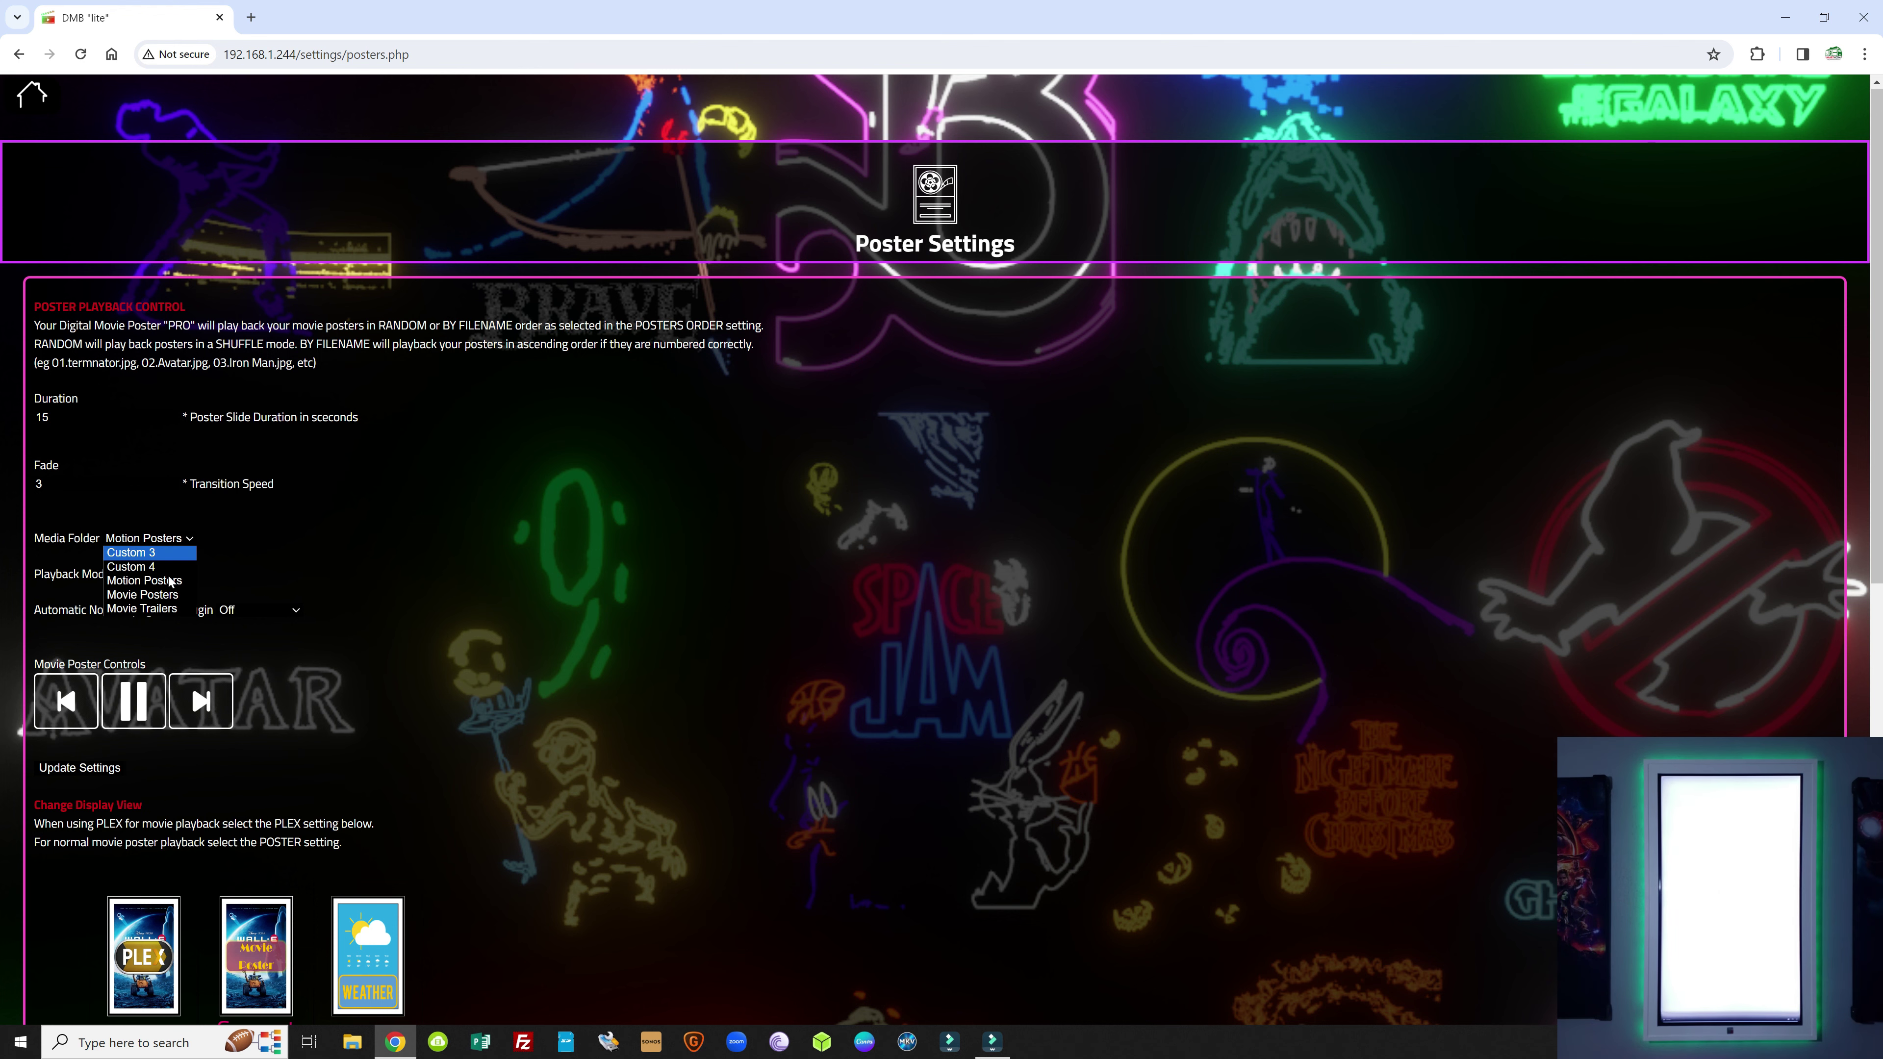
{"action": "left_click", "coordinate": [154, 600]}
{"action": "left_click", "coordinate": [79, 768]}
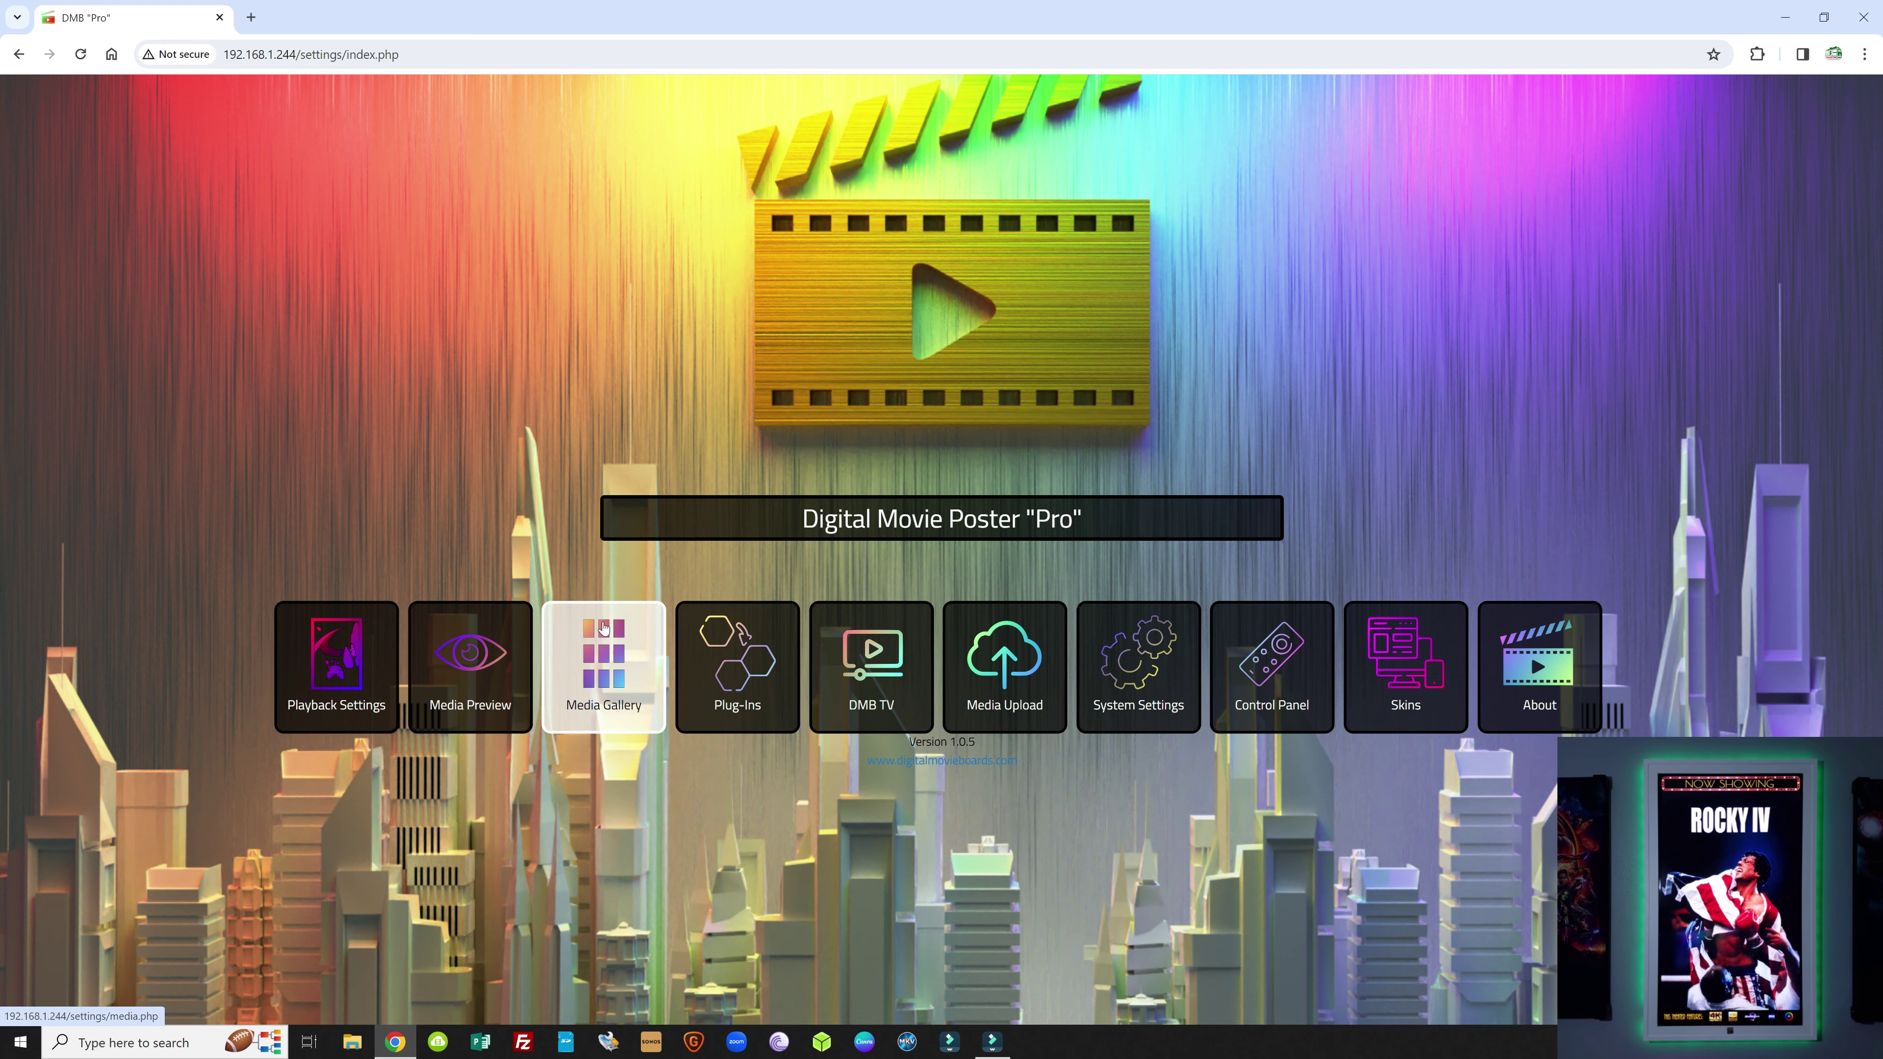
Step: Review the media folders in the file manager and the matching Media Folder choices in the playback settings
{"action": "left_click", "coordinate": [991, 651]}
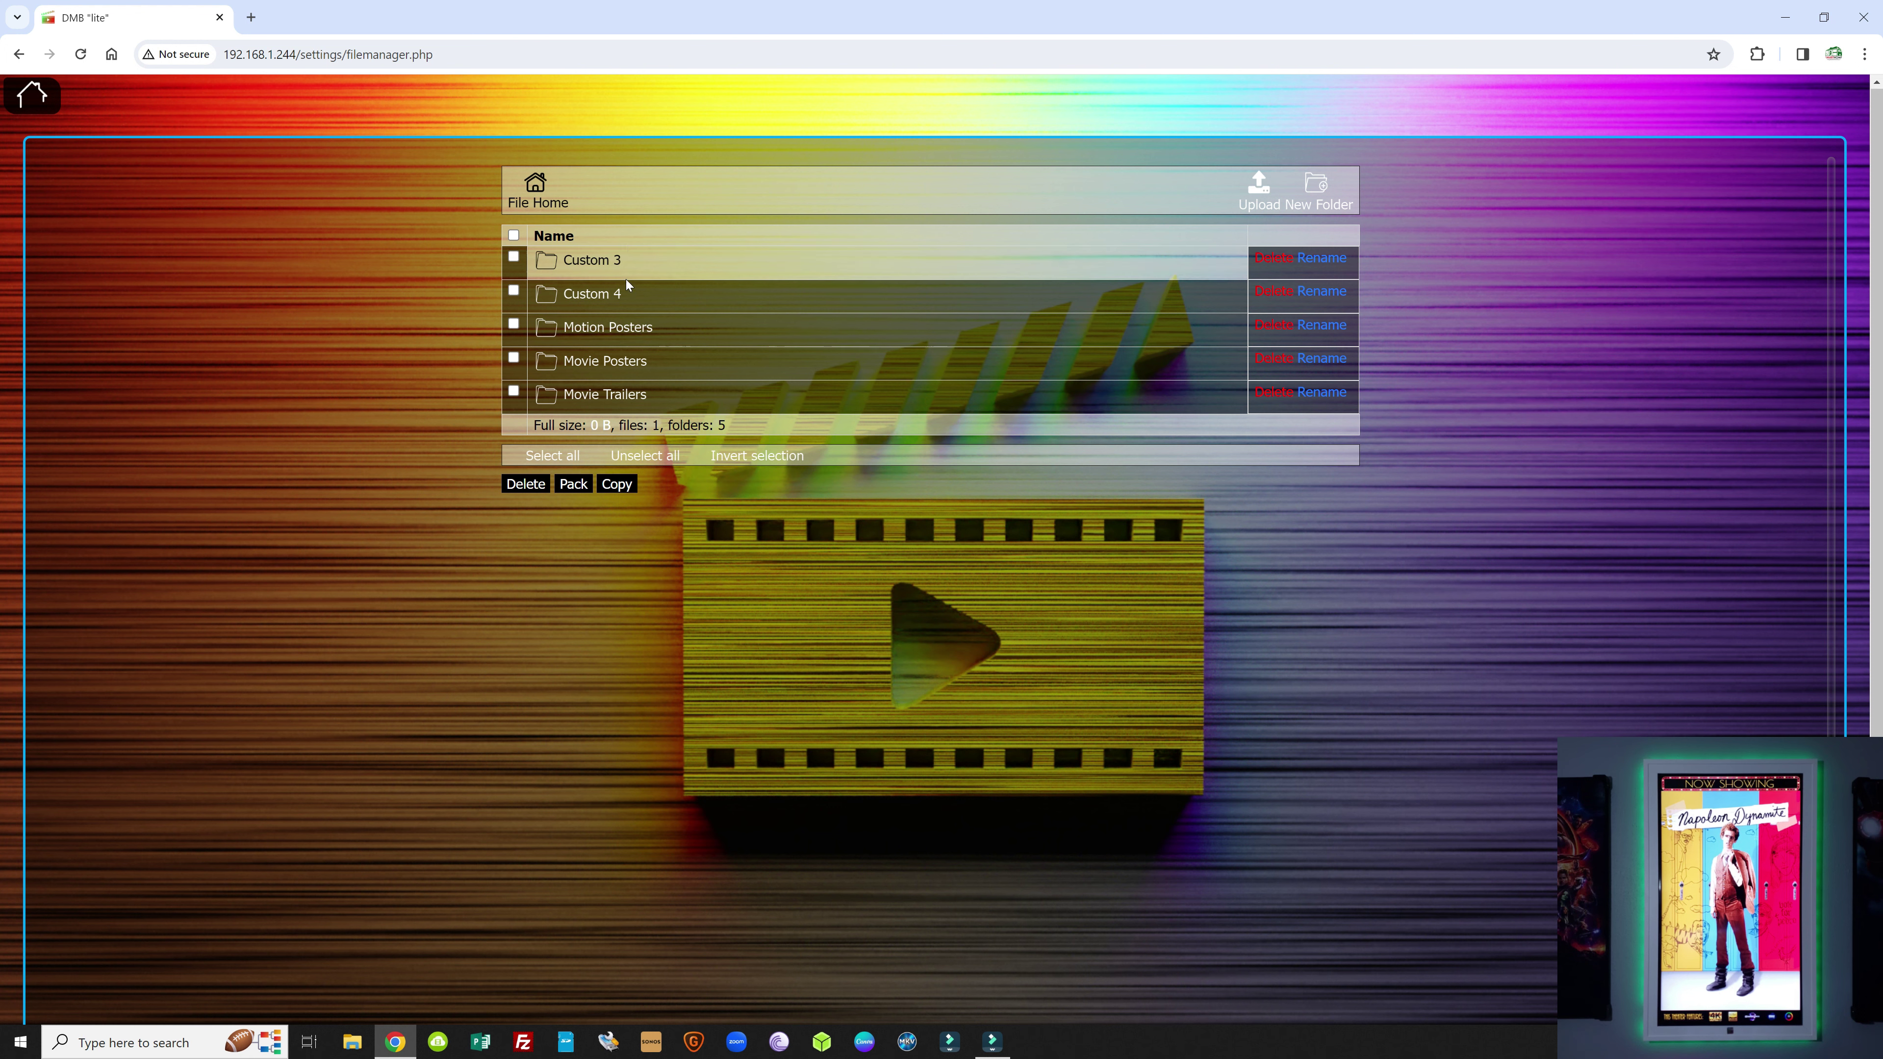
{"action": "left_click", "coordinate": [33, 96]}
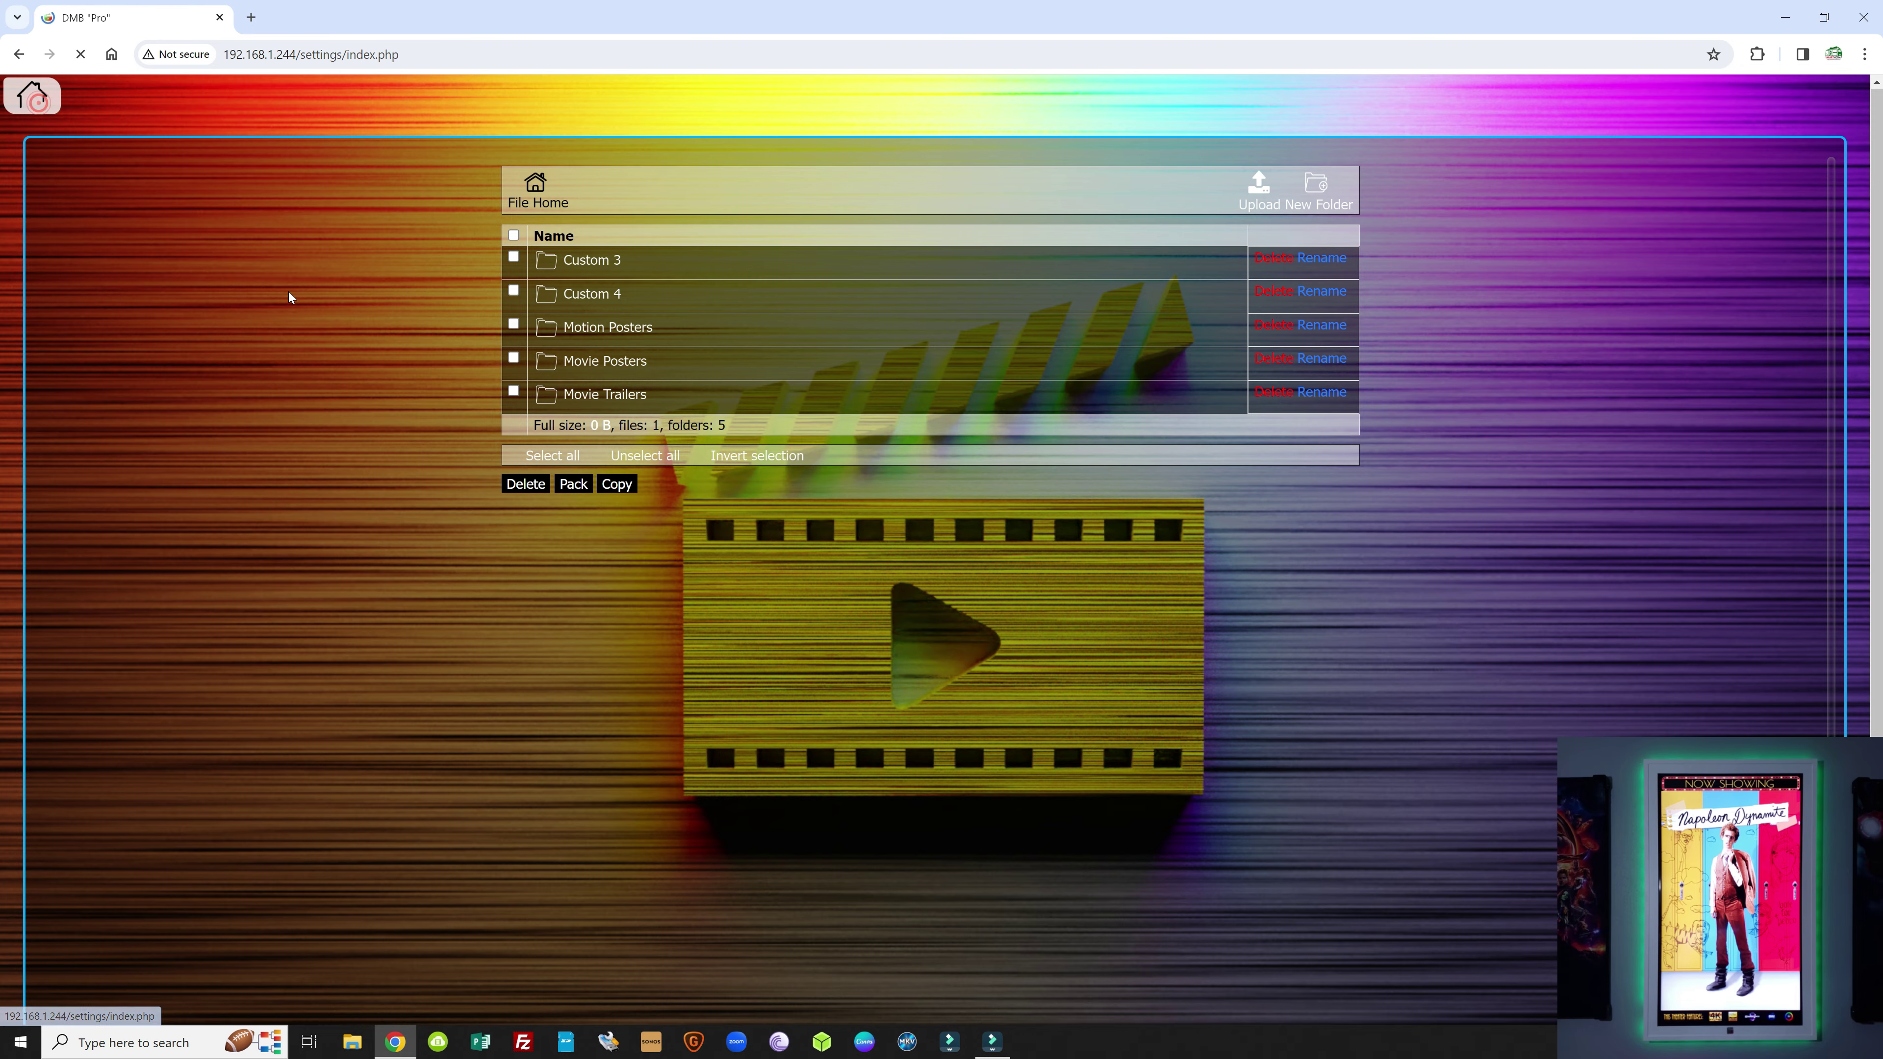
{"action": "left_click", "coordinate": [318, 702]}
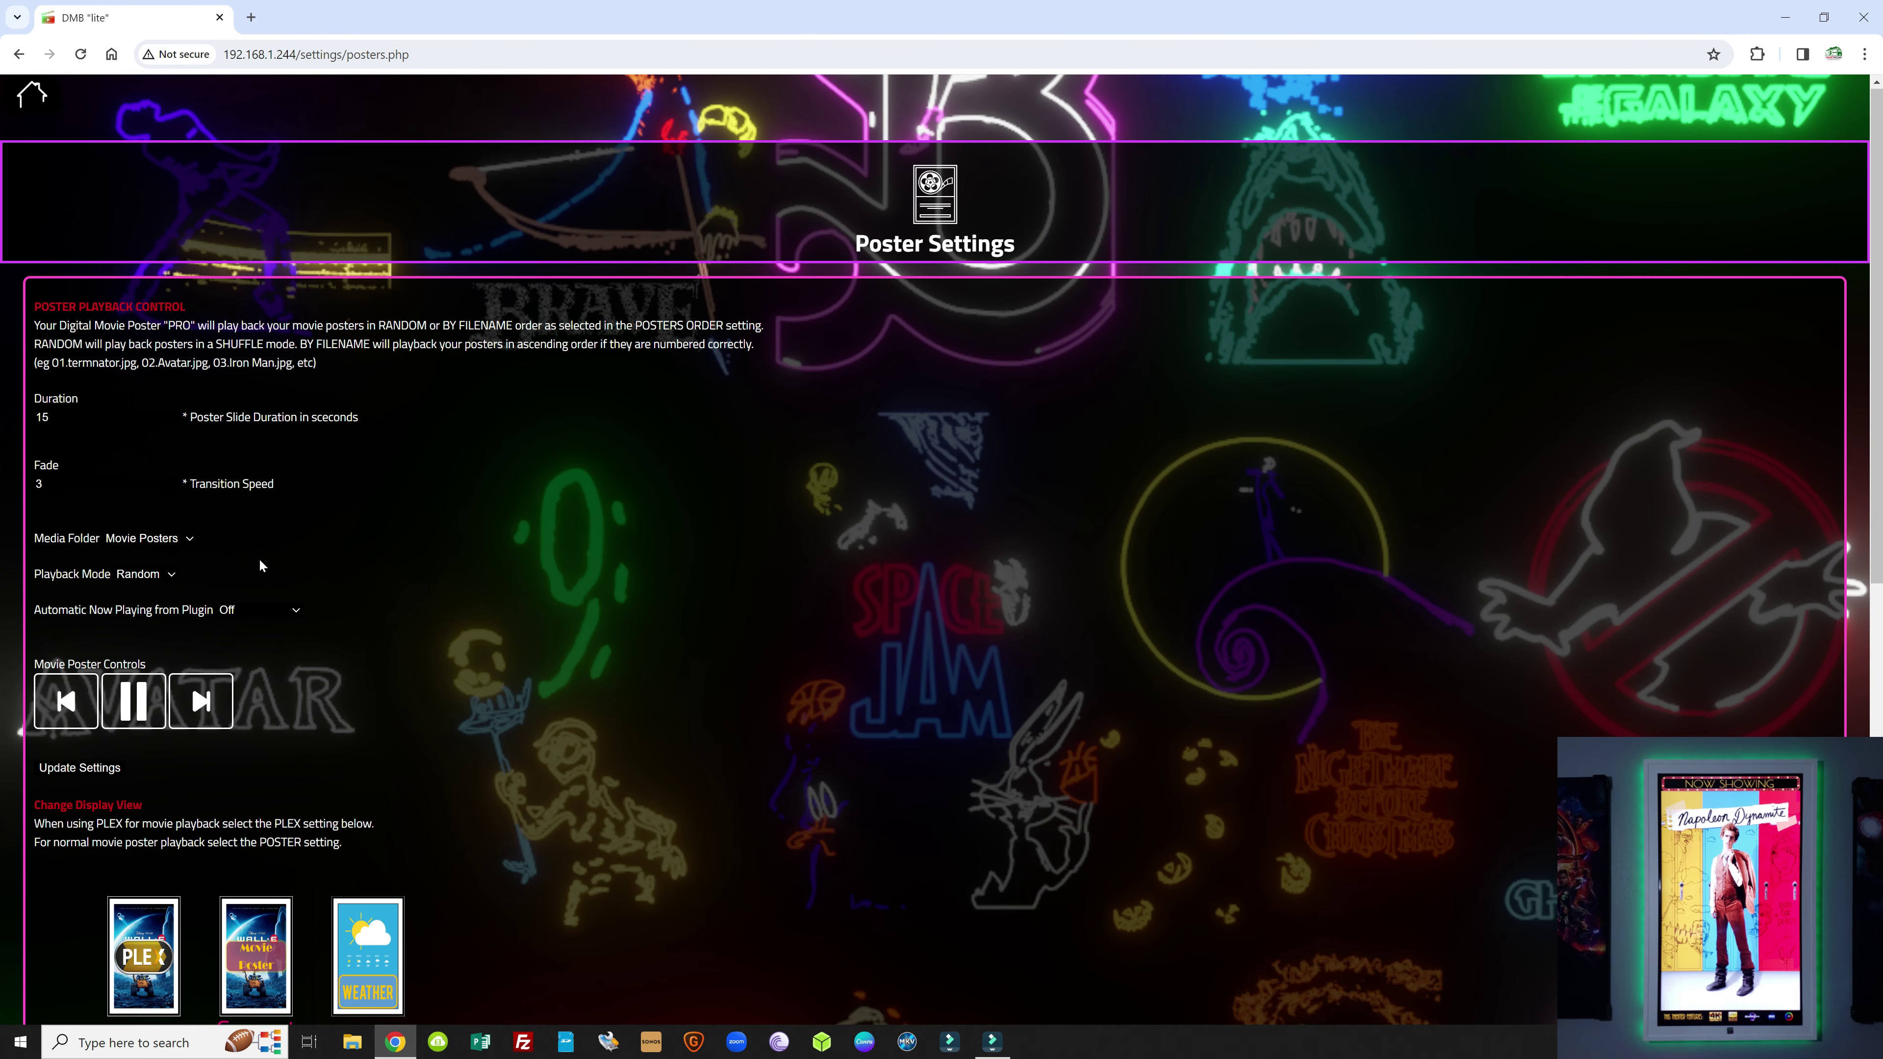
{"action": "left_click", "coordinate": [190, 540]}
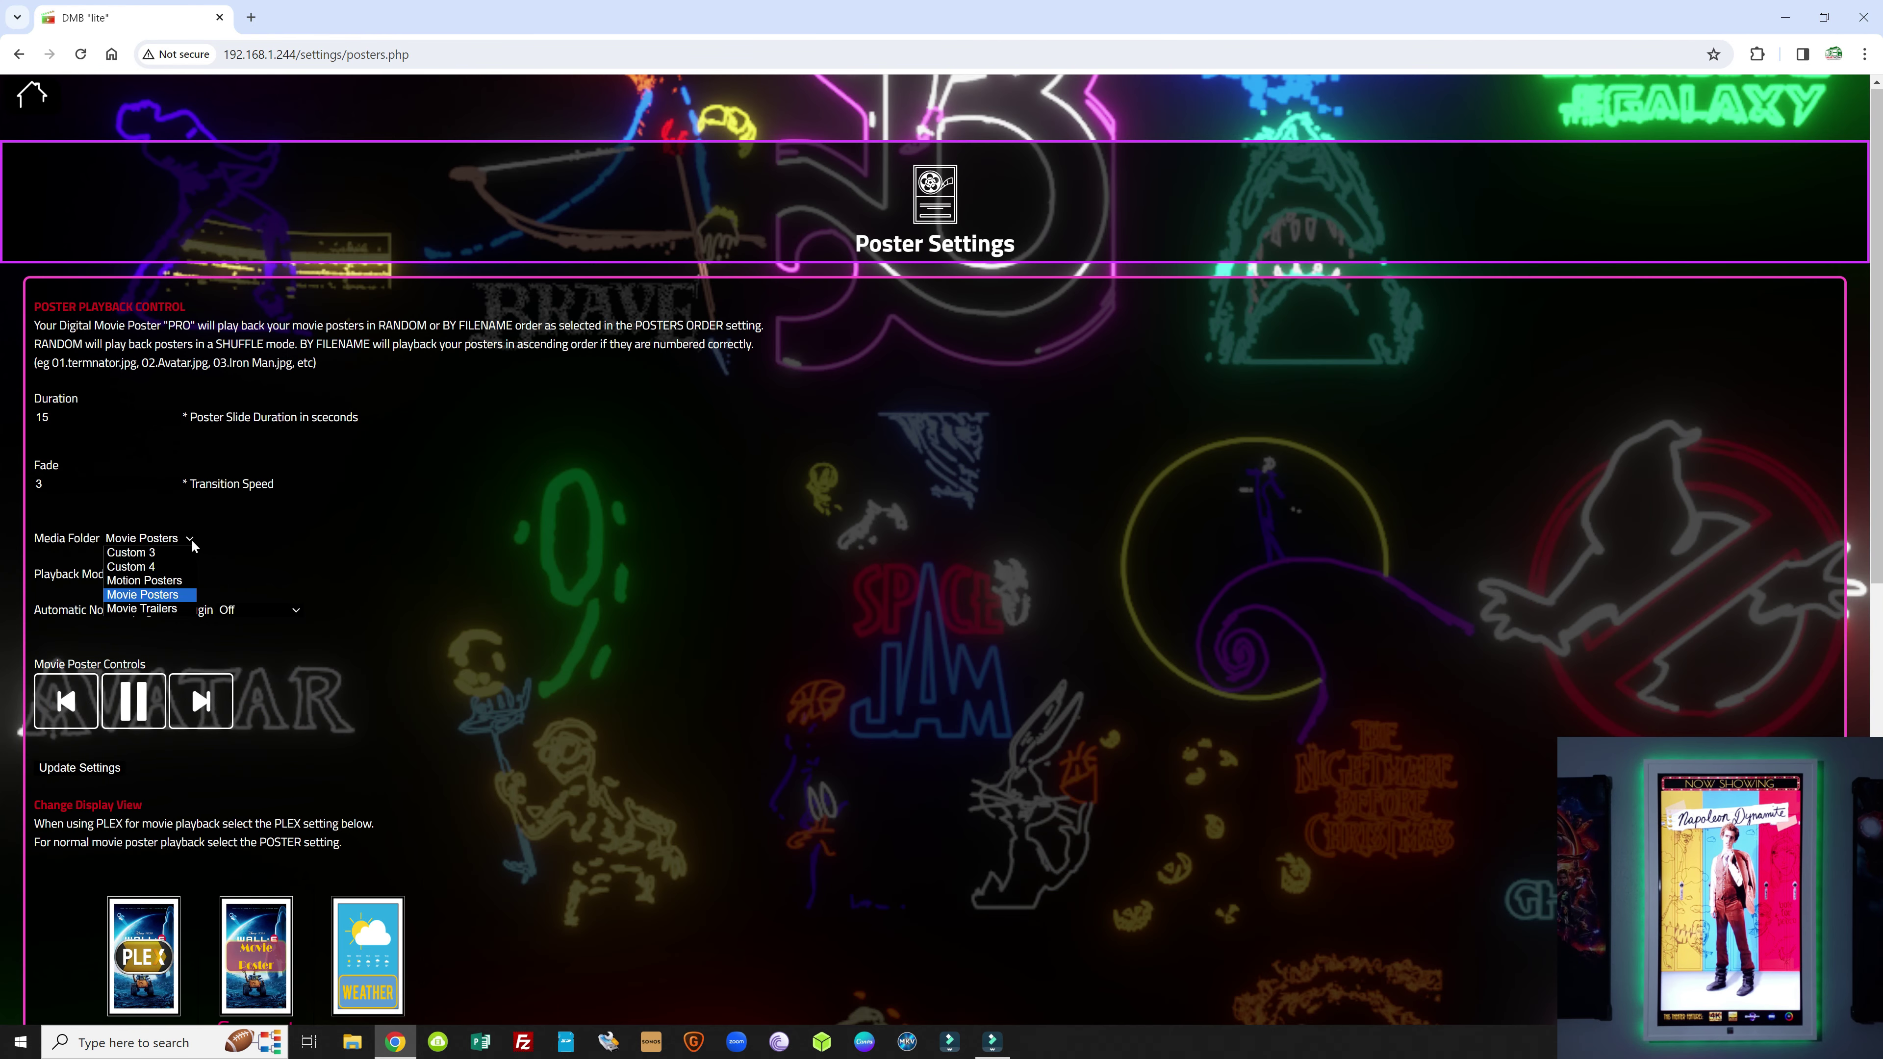
{"action": "left_click", "coordinate": [527, 524]}
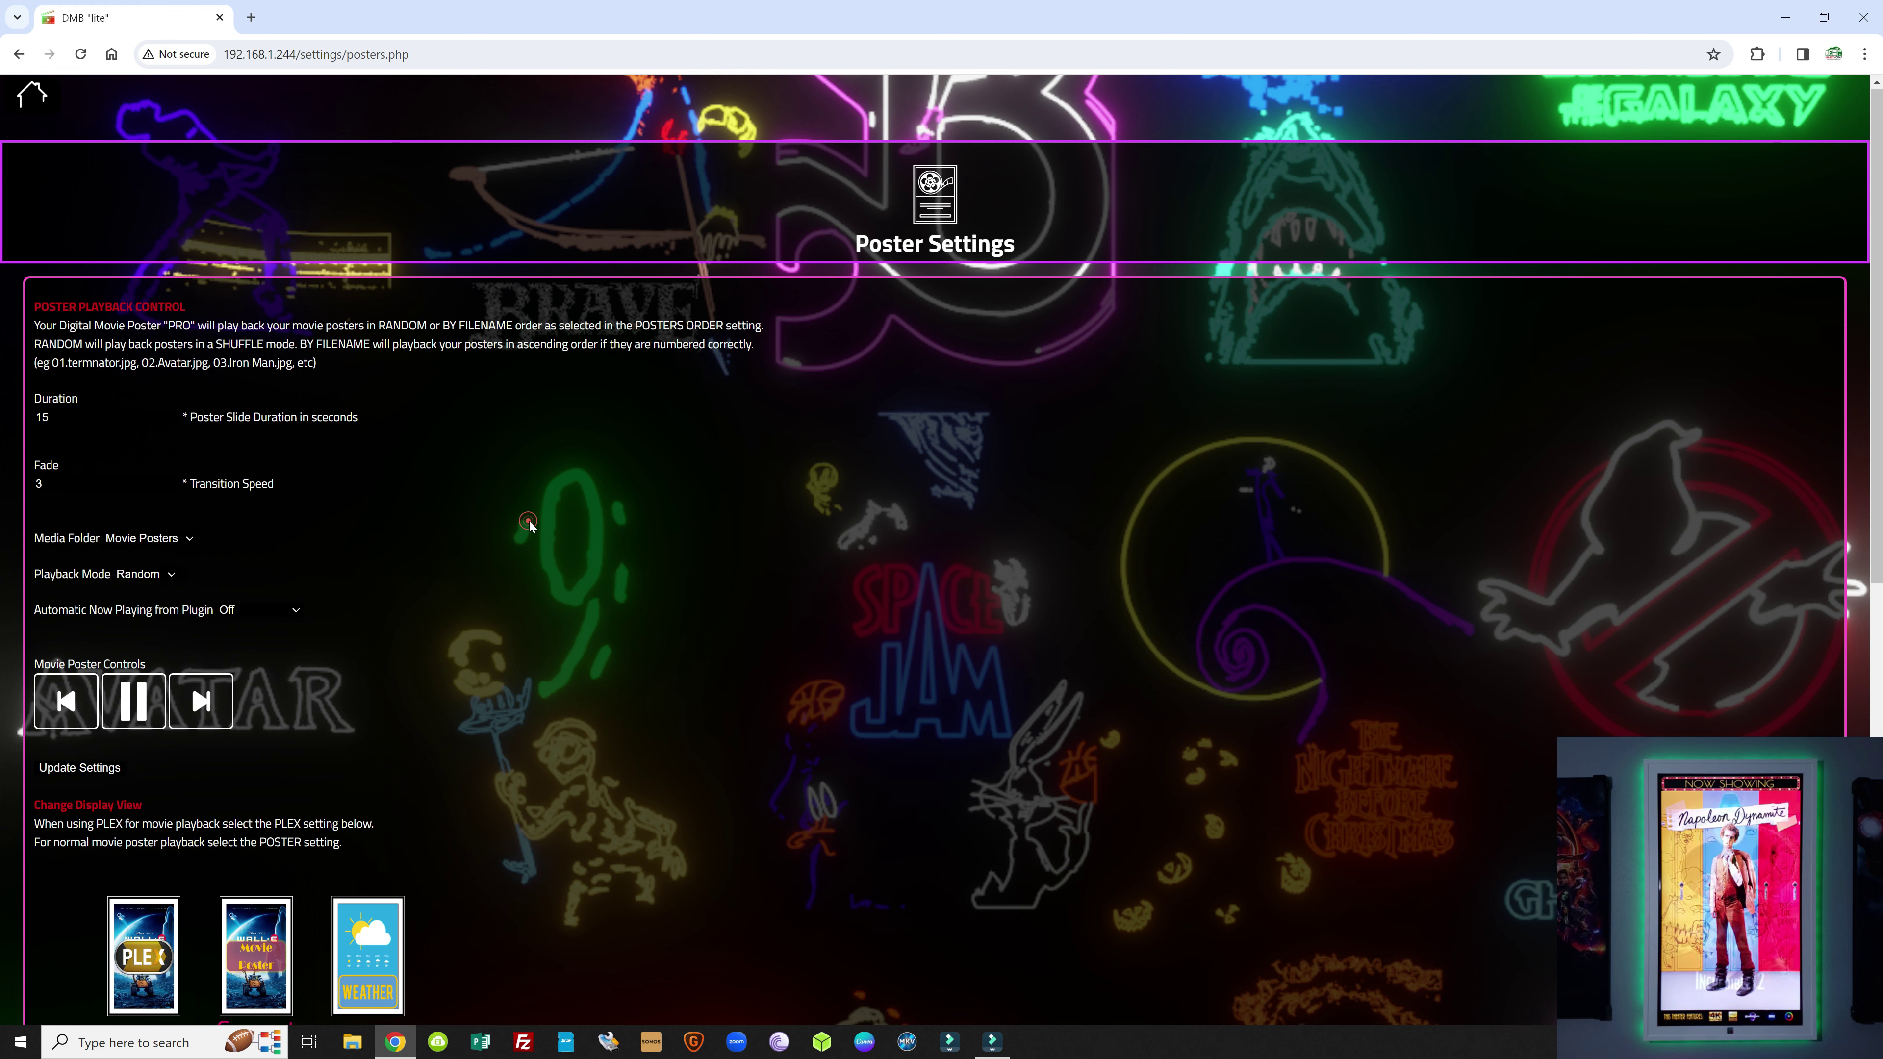
{"action": "left_click", "coordinate": [32, 94]}
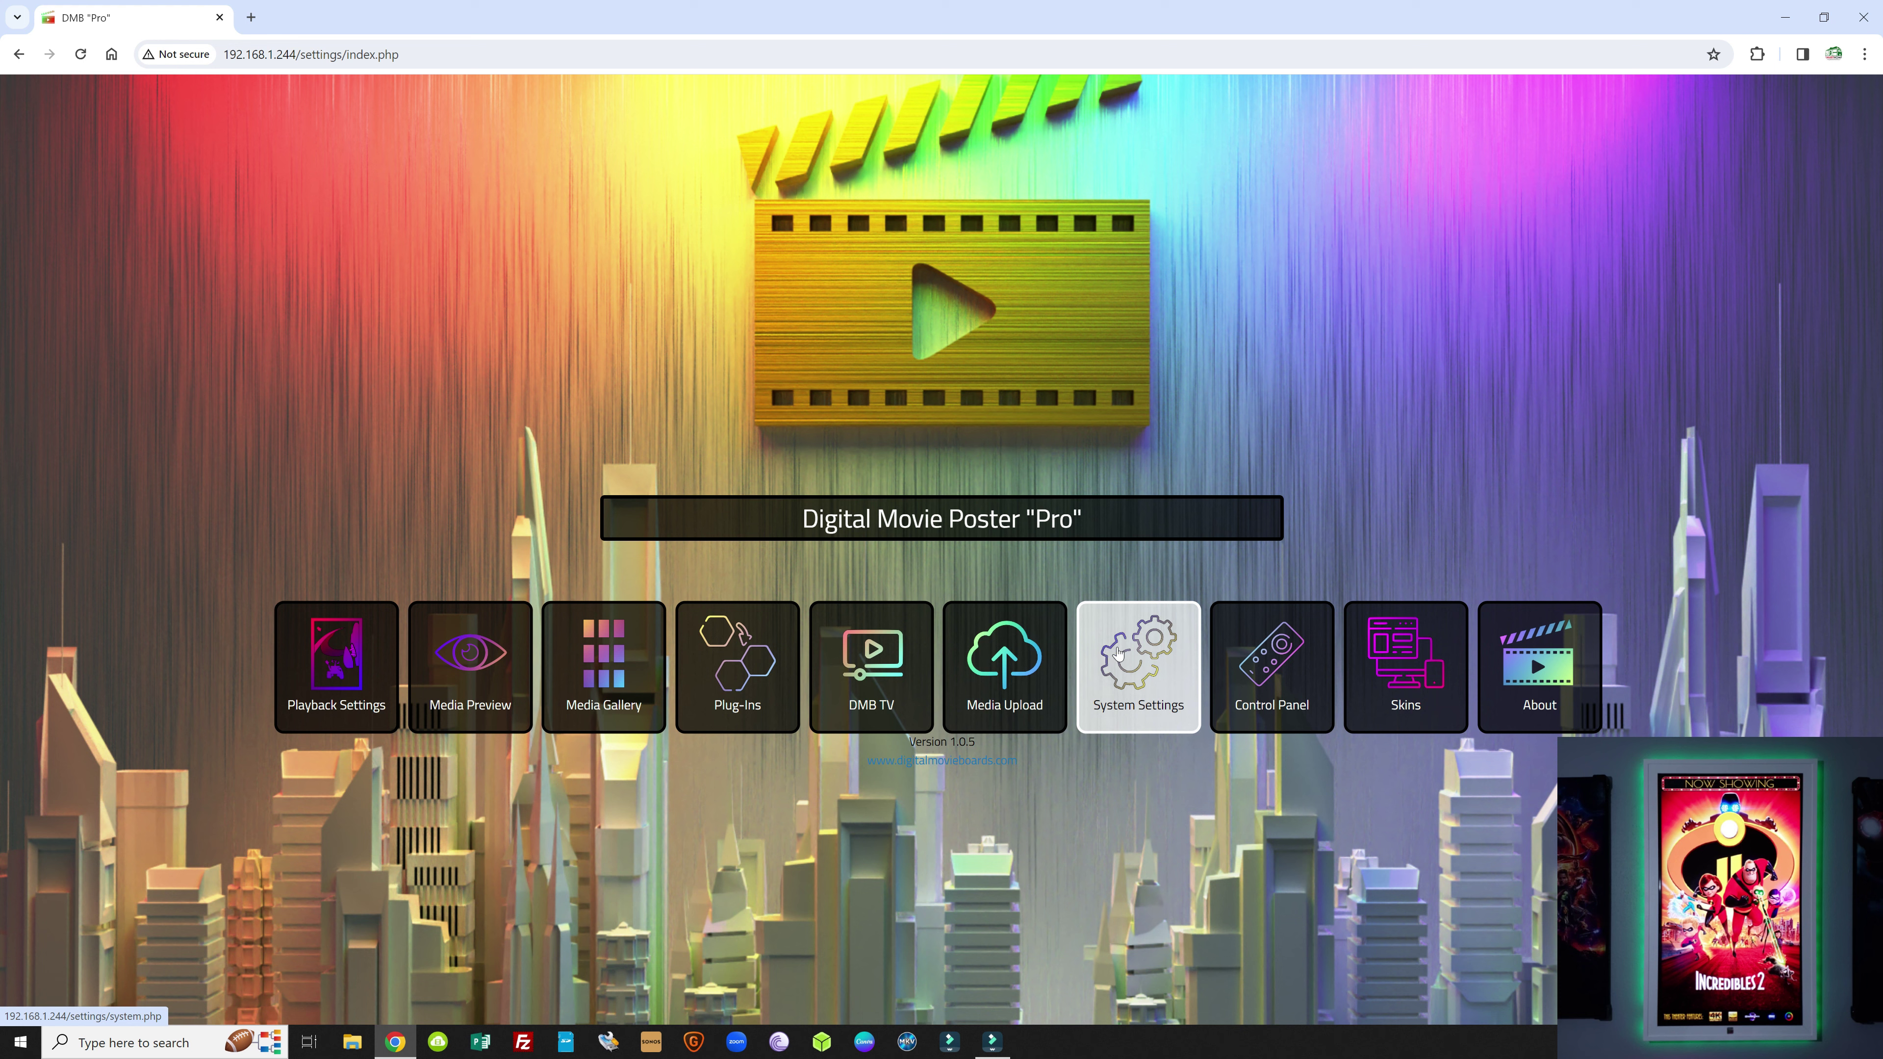
Step: Examine the system settings for power, WiFi credentials, board name, IP address display, orientation, lights and updates
{"action": "left_click", "coordinate": [1134, 658]}
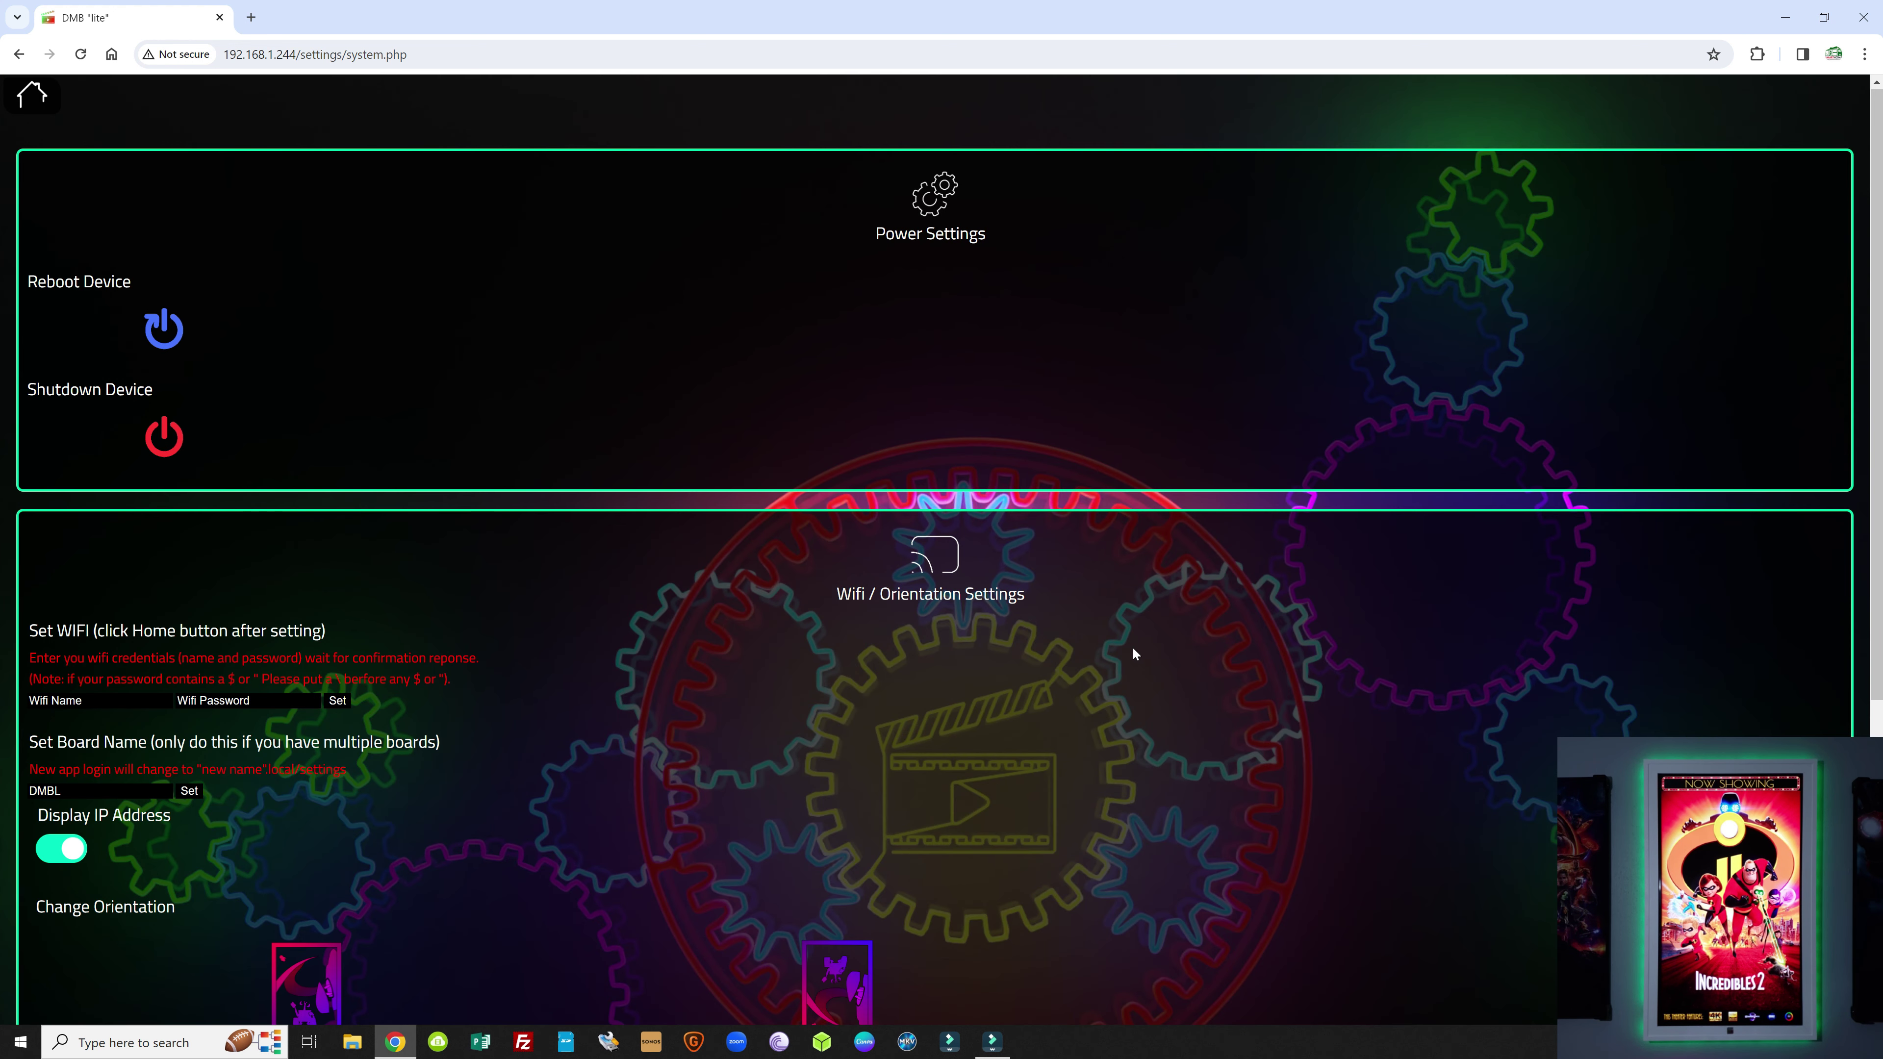
{"action": "scroll", "coordinate": [1021, 440], "scroll_direction": "down", "scroll_amount": 5}
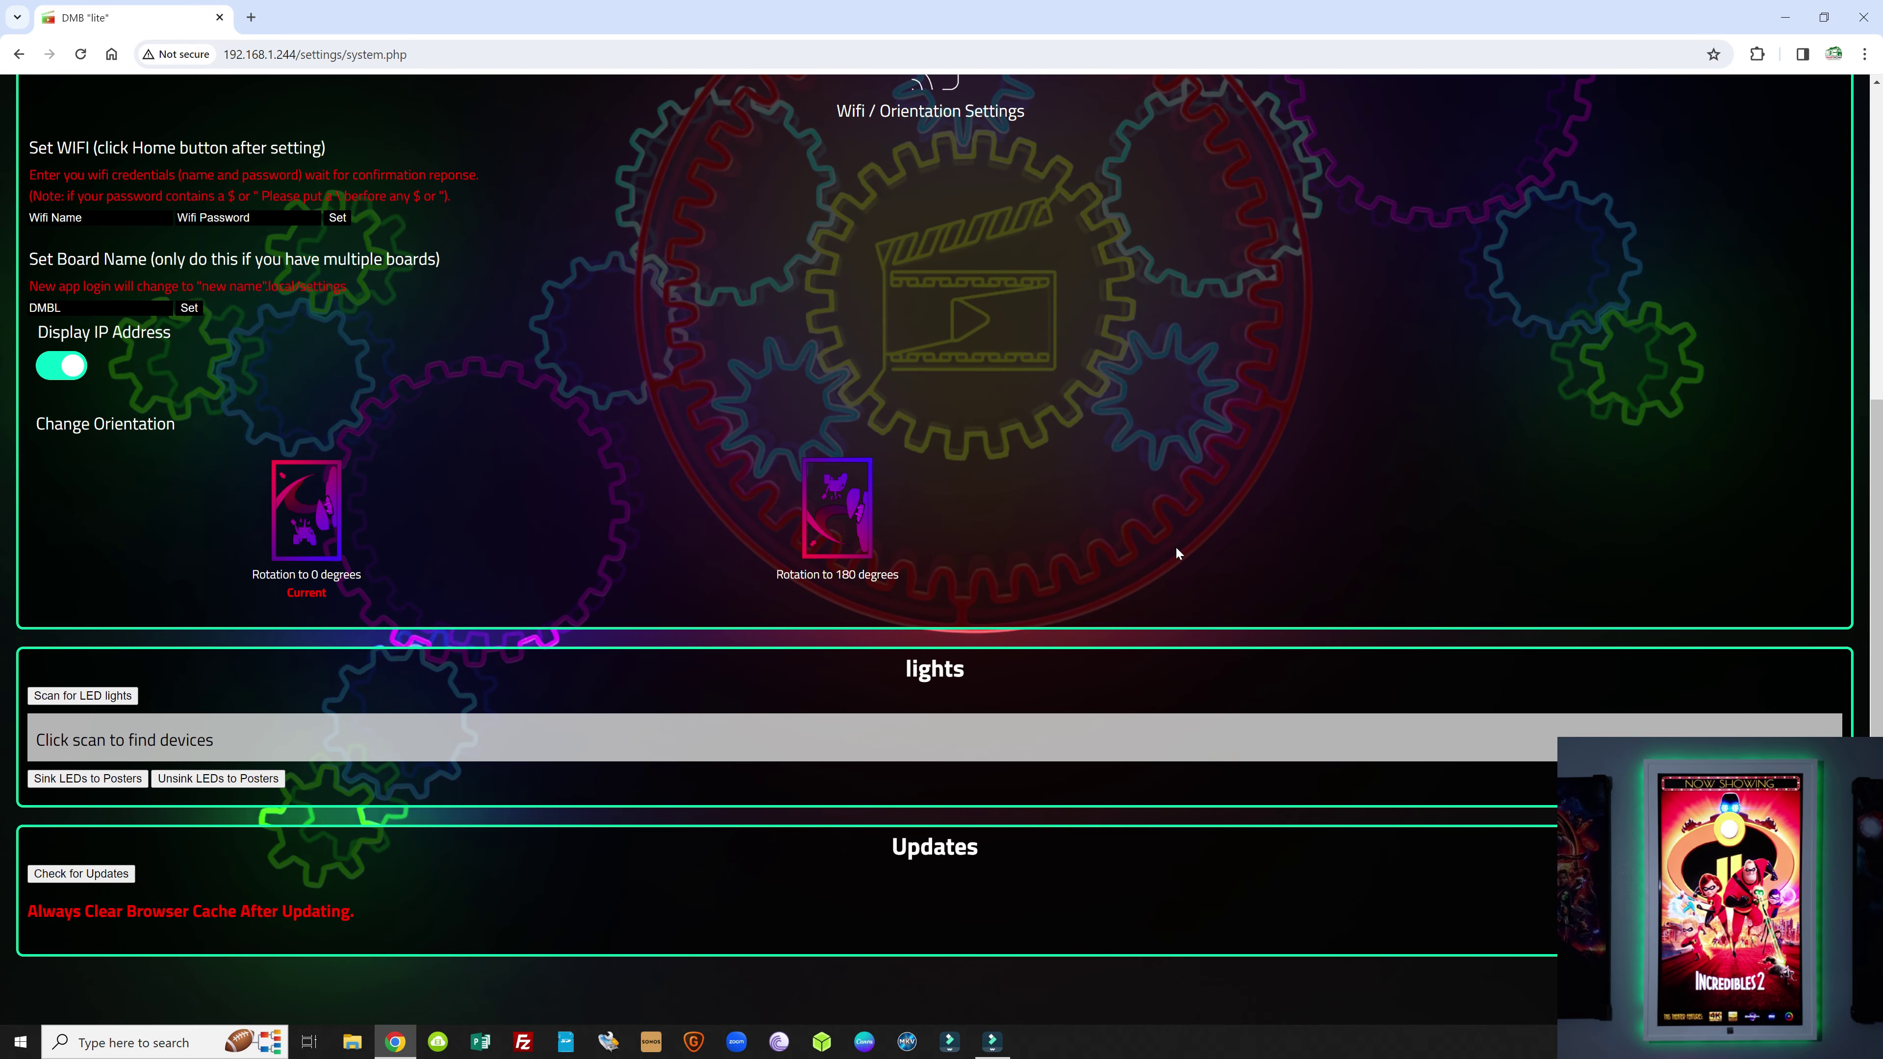
{"action": "scroll", "coordinate": [1177, 553], "scroll_direction": "up", "scroll_amount": 5}
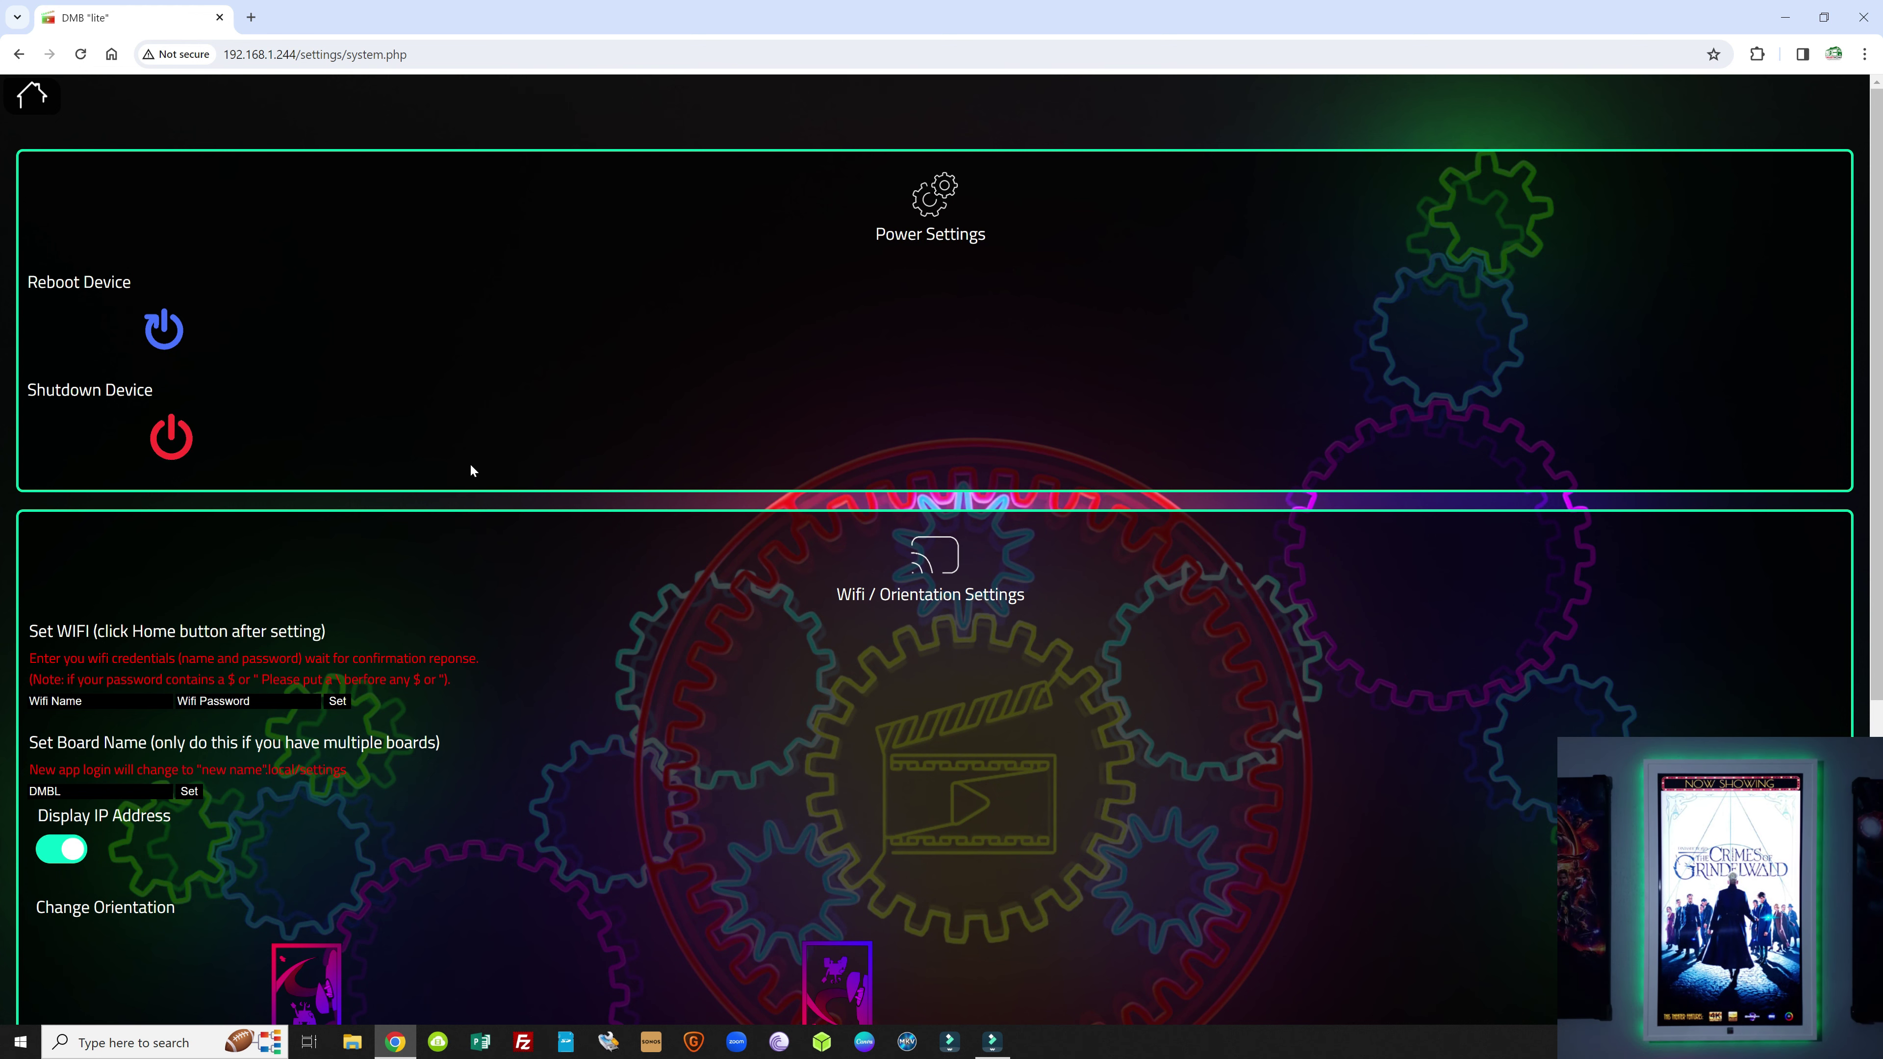
{"action": "scroll", "coordinate": [734, 489], "scroll_direction": "down", "scroll_amount": 4}
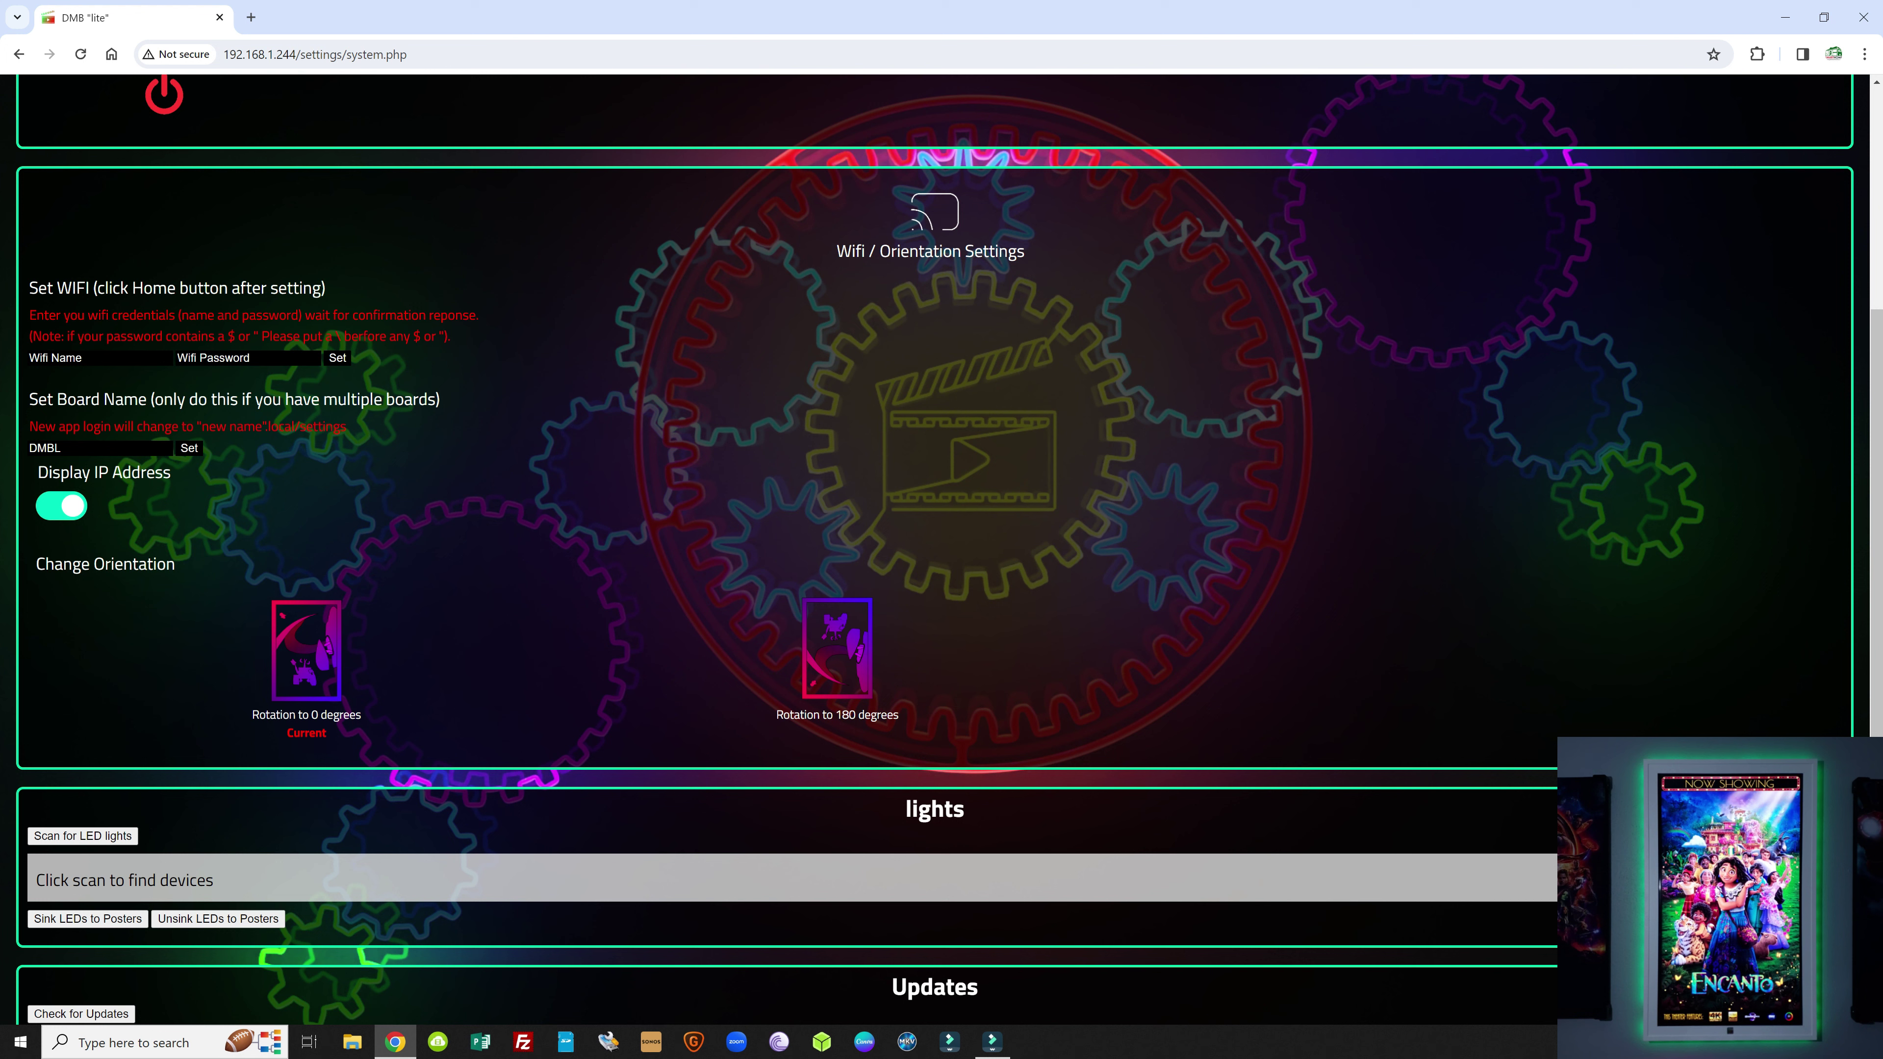
{"action": "left_click", "coordinate": [95, 357]}
{"action": "left_click", "coordinate": [280, 358]}
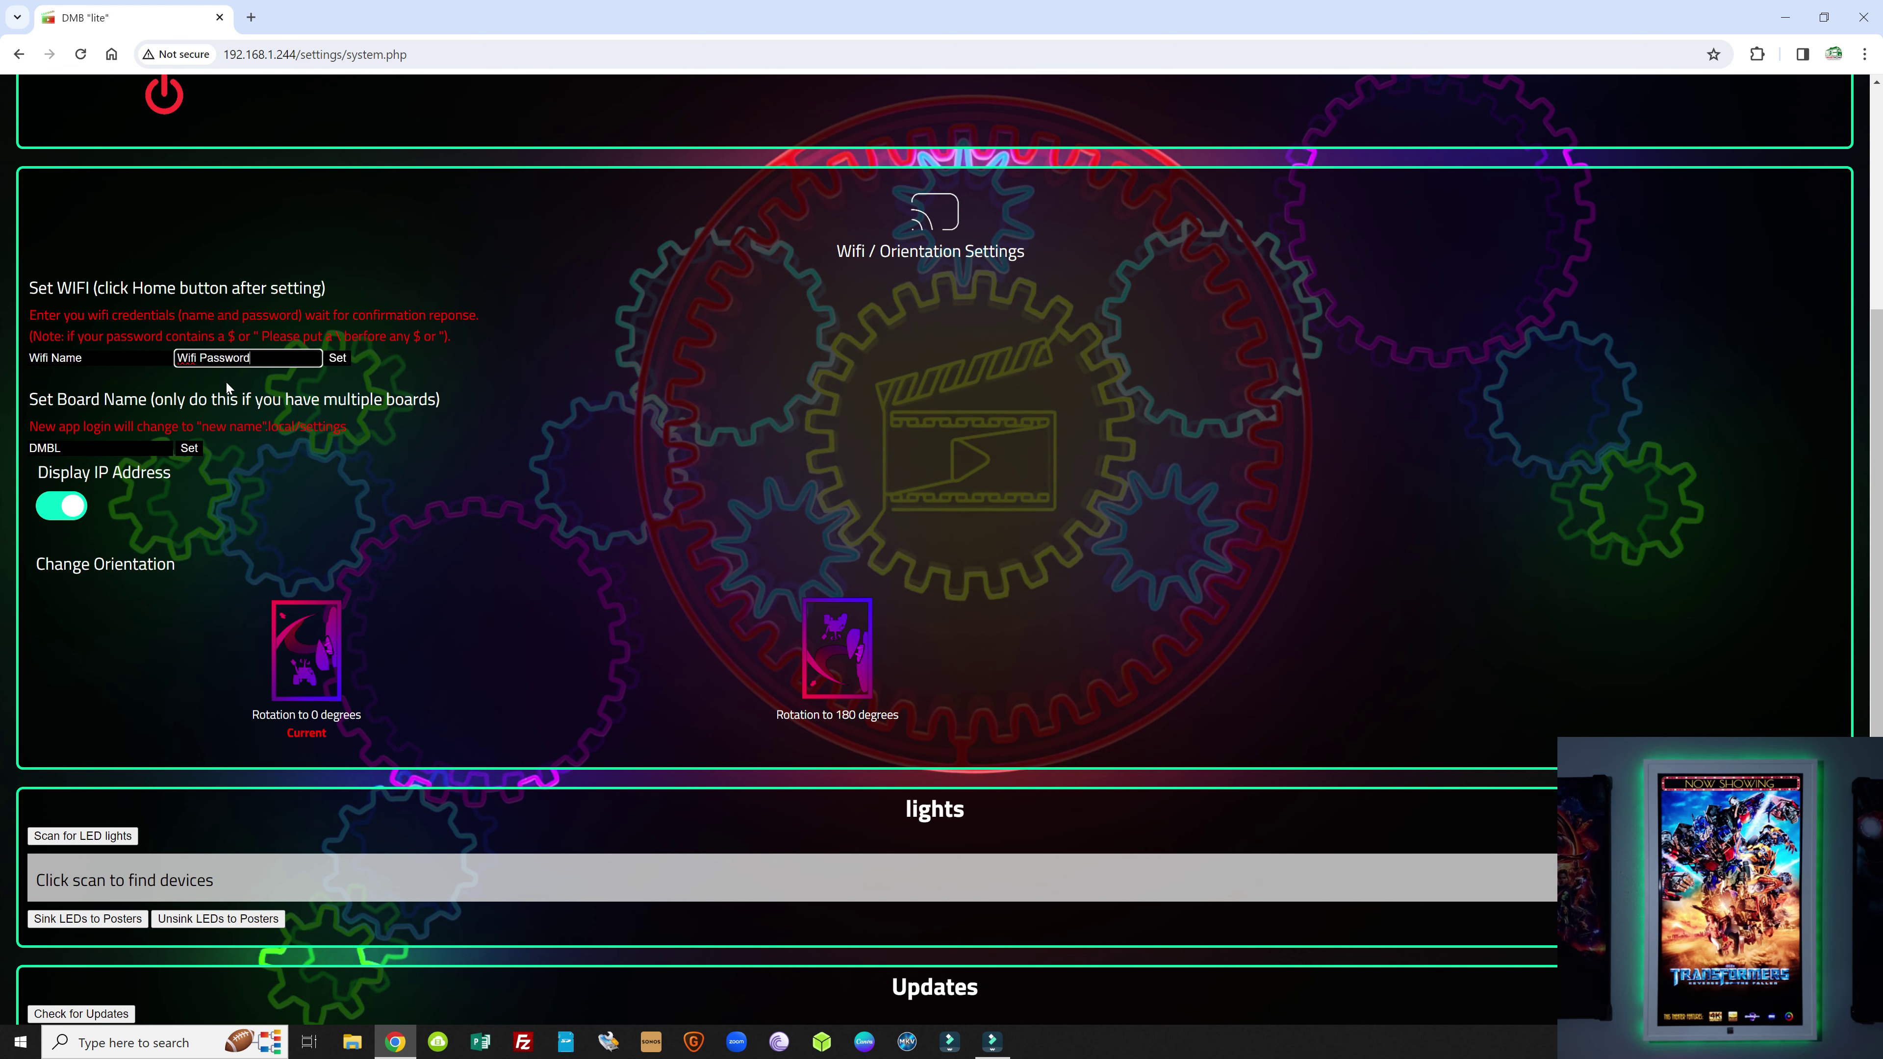
{"action": "scroll", "coordinate": [424, 227], "scroll_direction": "up", "scroll_amount": 5}
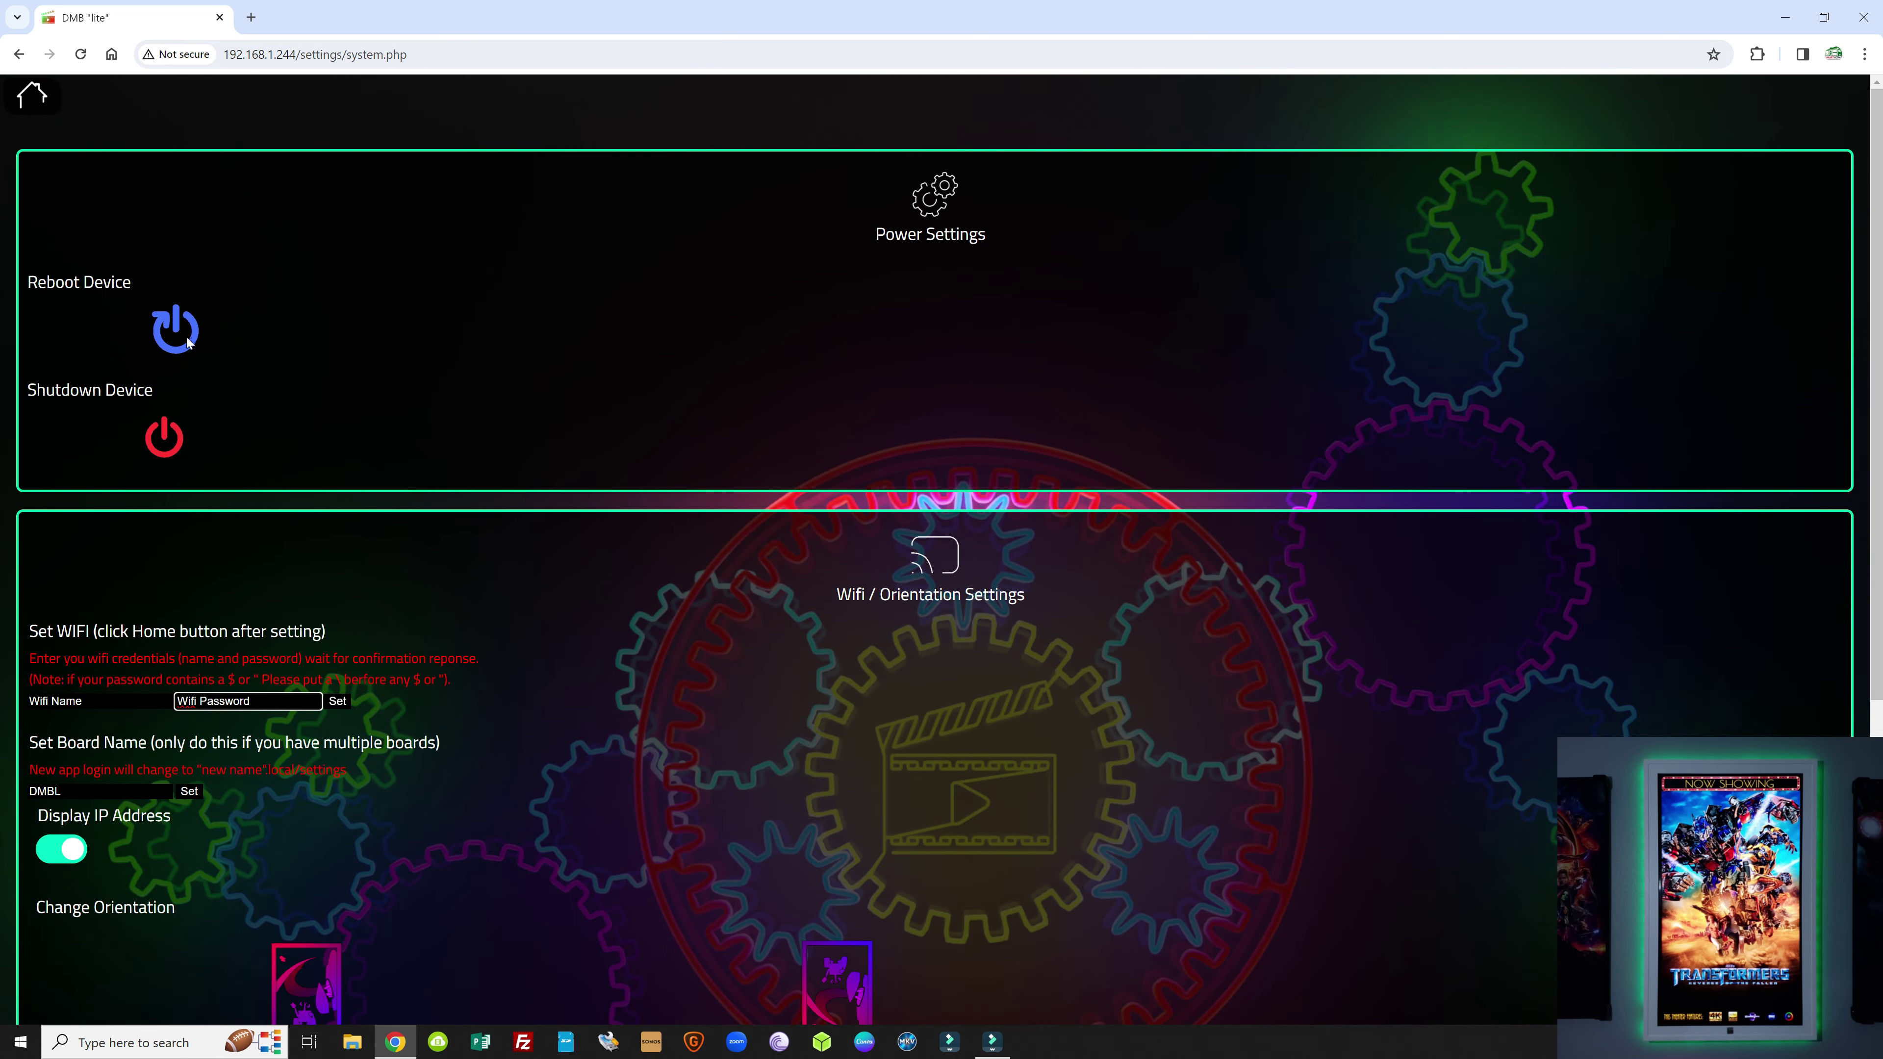
{"action": "scroll", "coordinate": [687, 601], "scroll_direction": "down", "scroll_amount": 3}
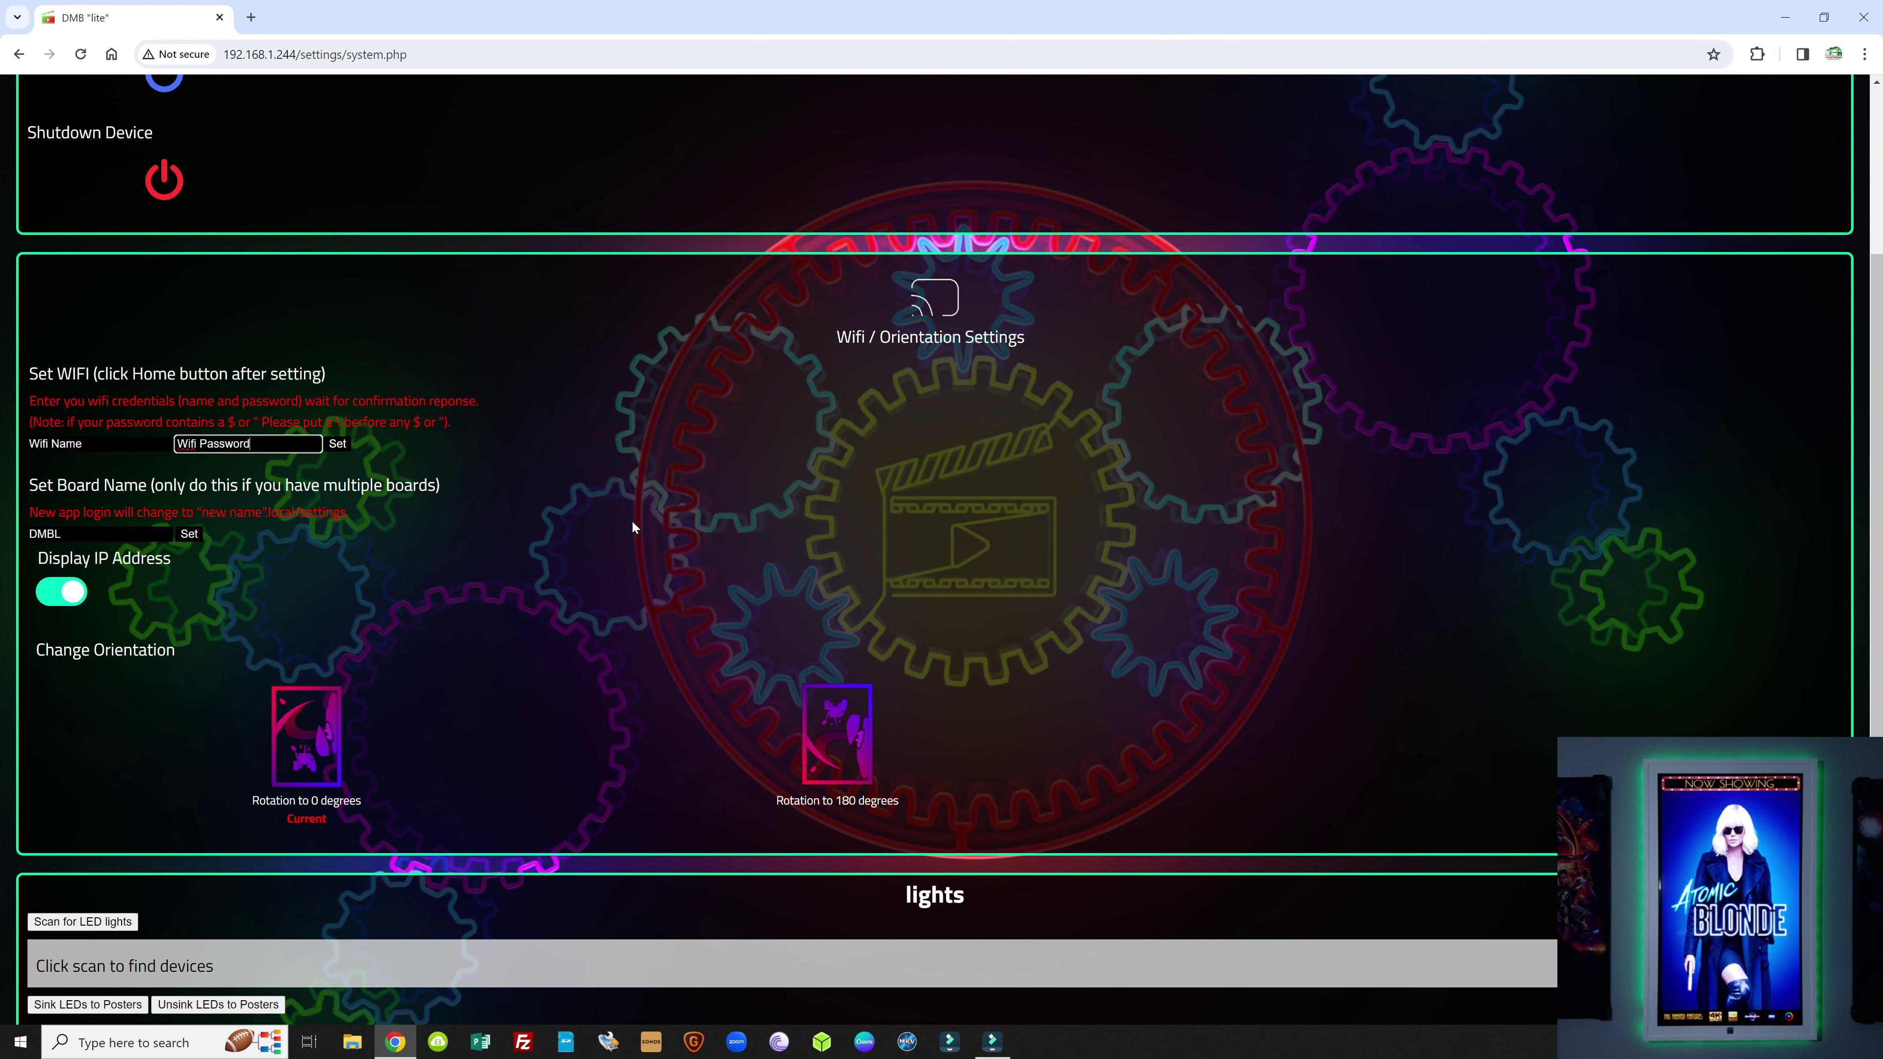
{"action": "scroll", "coordinate": [633, 526], "scroll_direction": "down", "scroll_amount": 1}
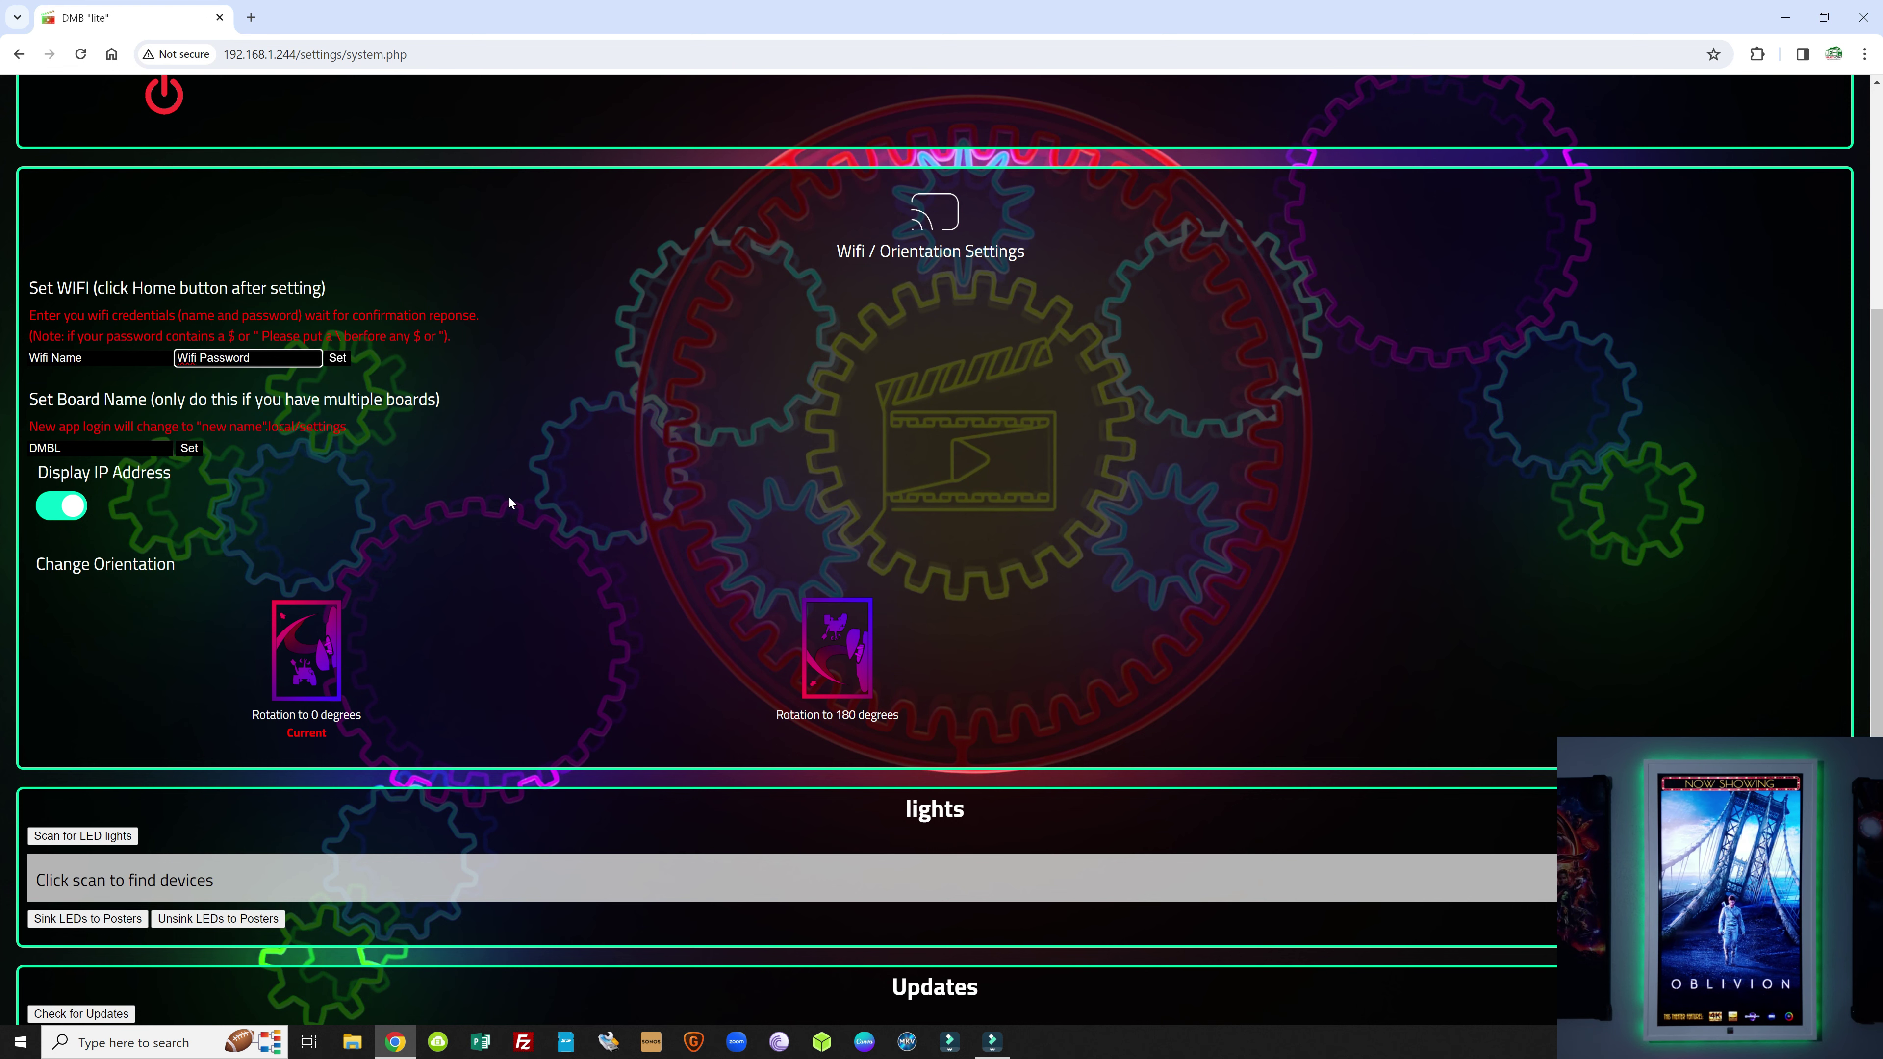
Step: Scan for LED lights, choose the first QHM-0424 device found and sync the LEDs to the posters
{"action": "scroll", "coordinate": [508, 502], "scroll_direction": "down", "scroll_amount": 2}
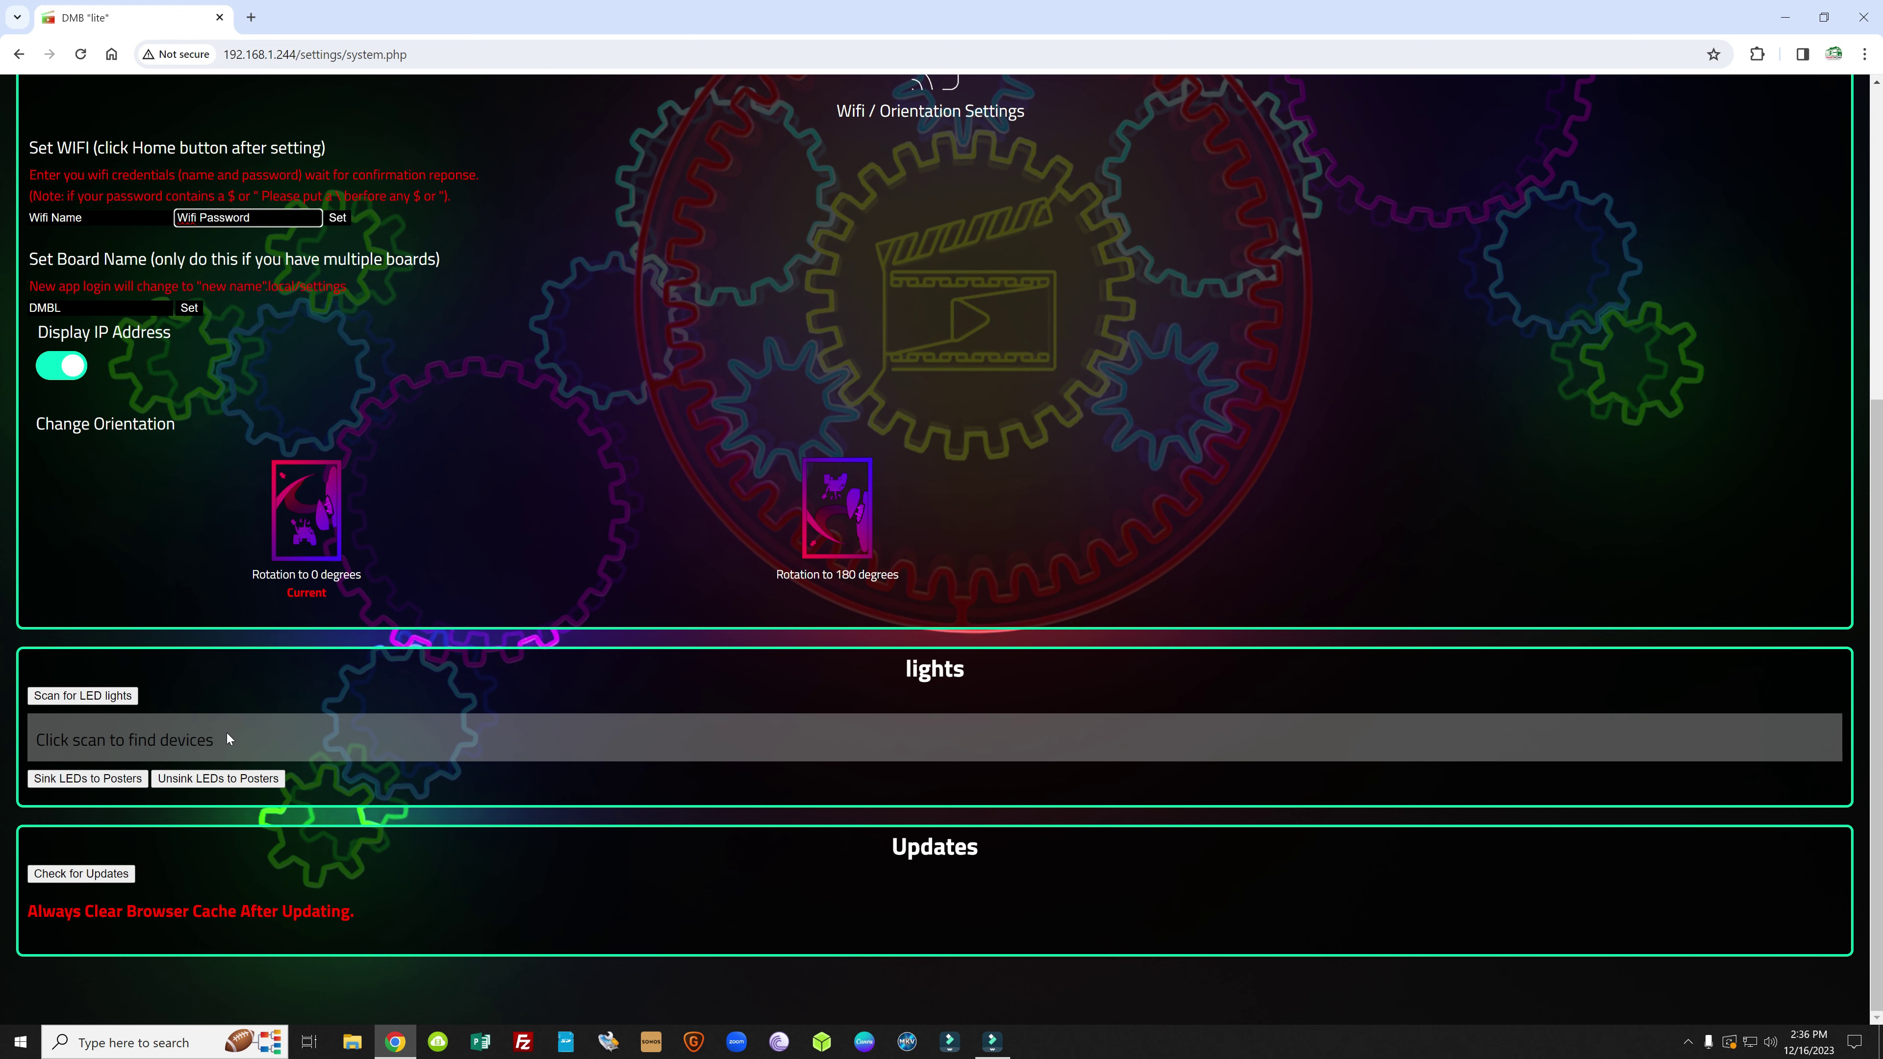
{"action": "left_click", "coordinate": [88, 697]}
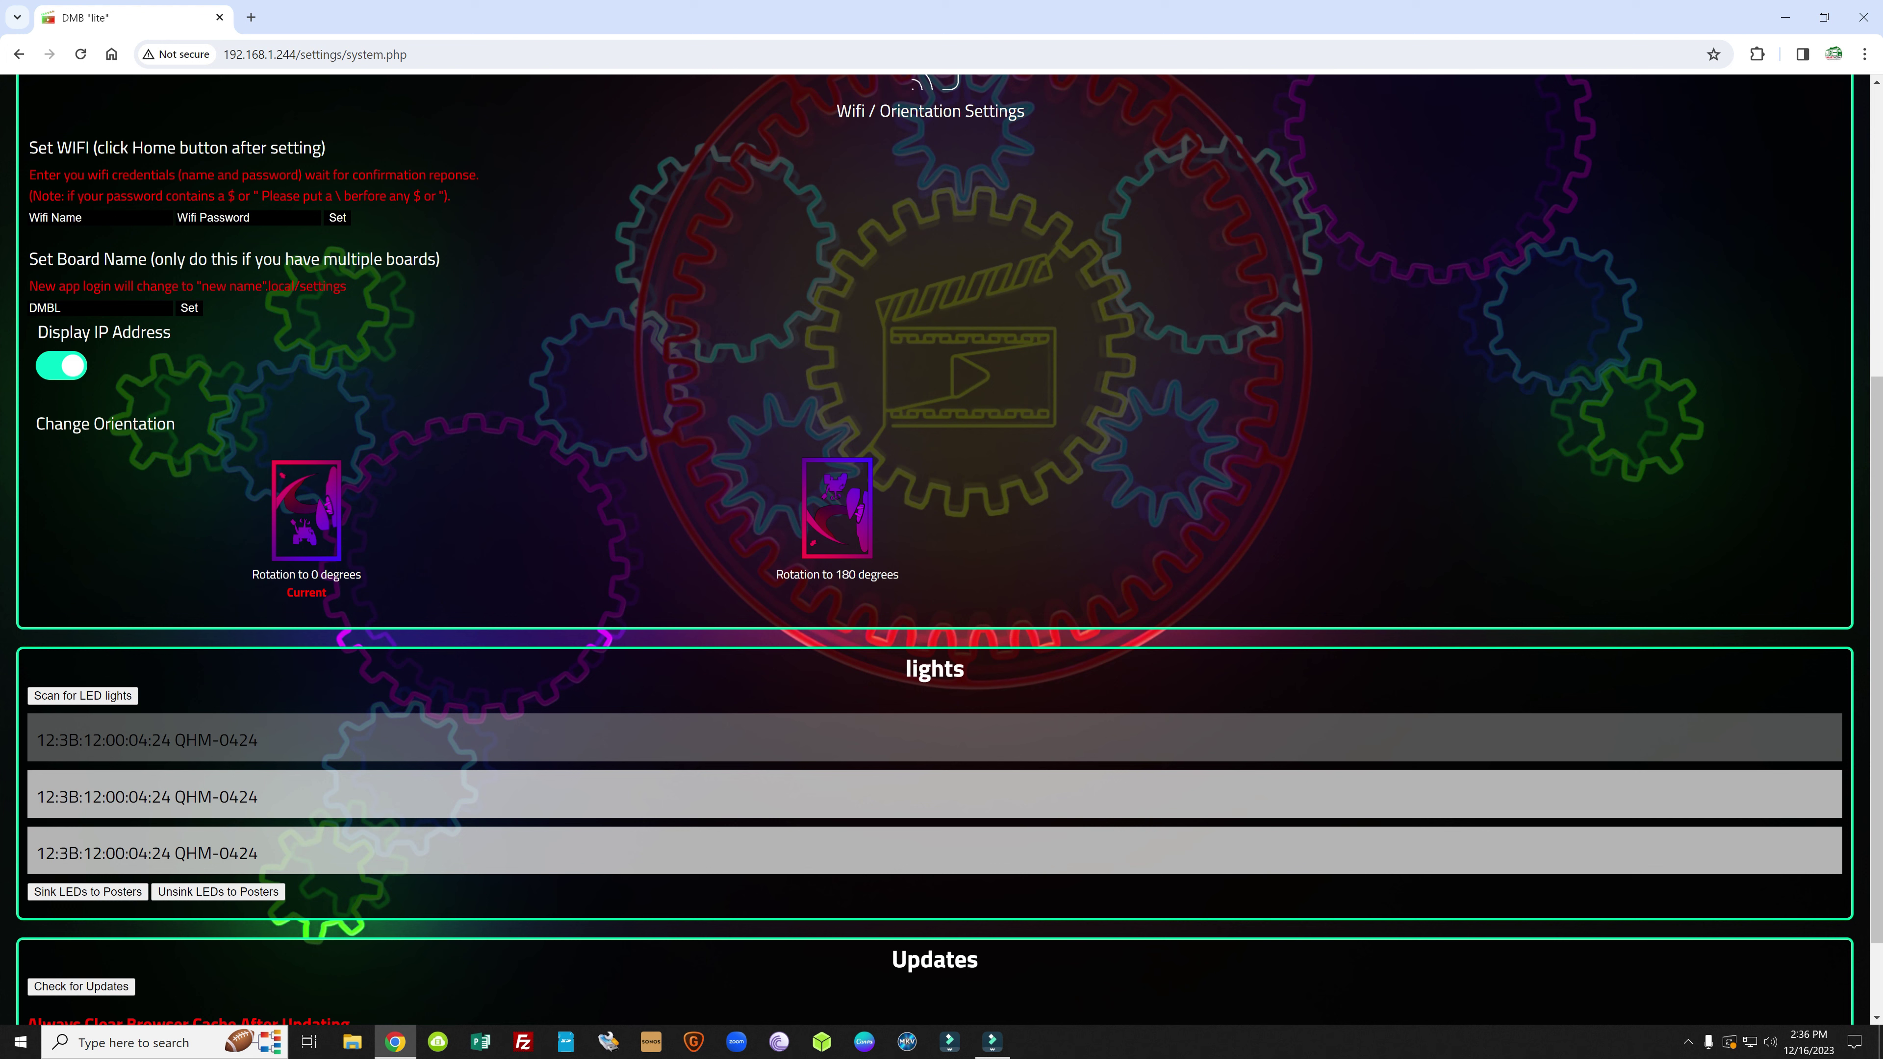
{"action": "left_click", "coordinate": [148, 739]}
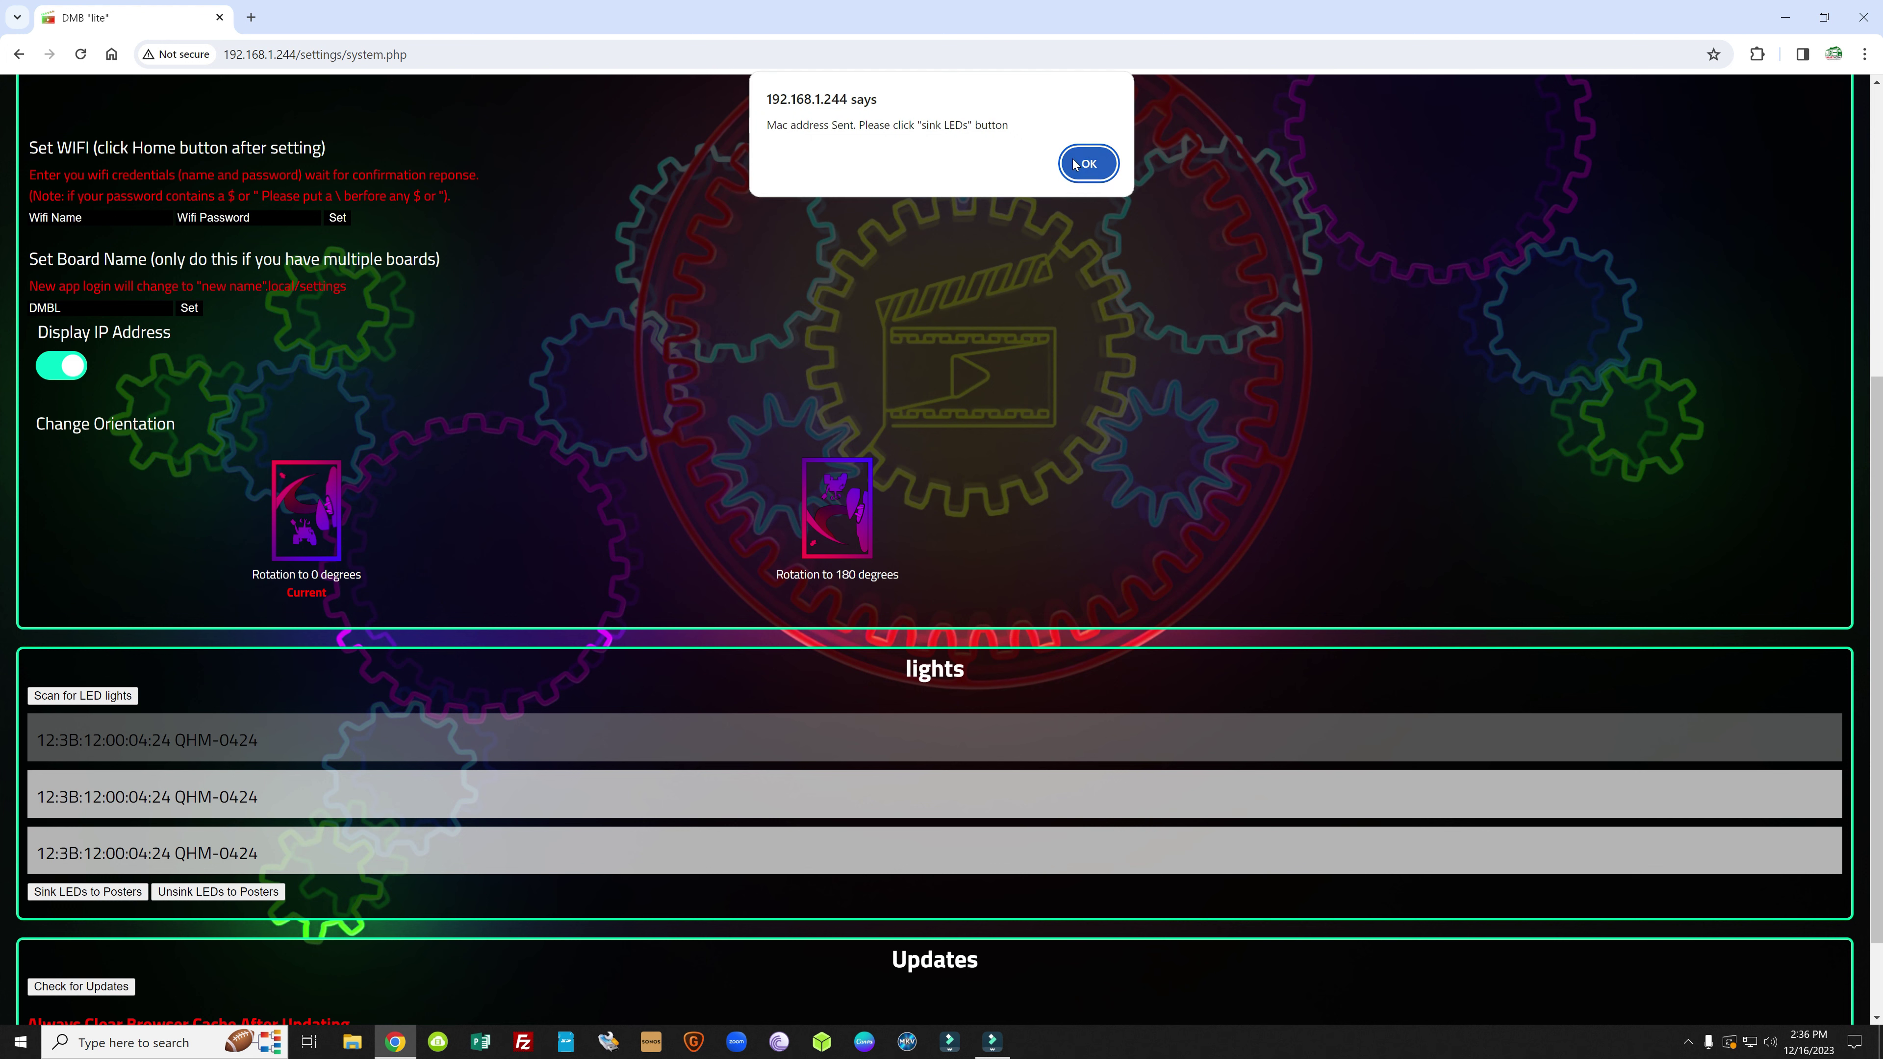
{"action": "left_click", "coordinate": [1088, 163]}
{"action": "left_click", "coordinate": [102, 893]}
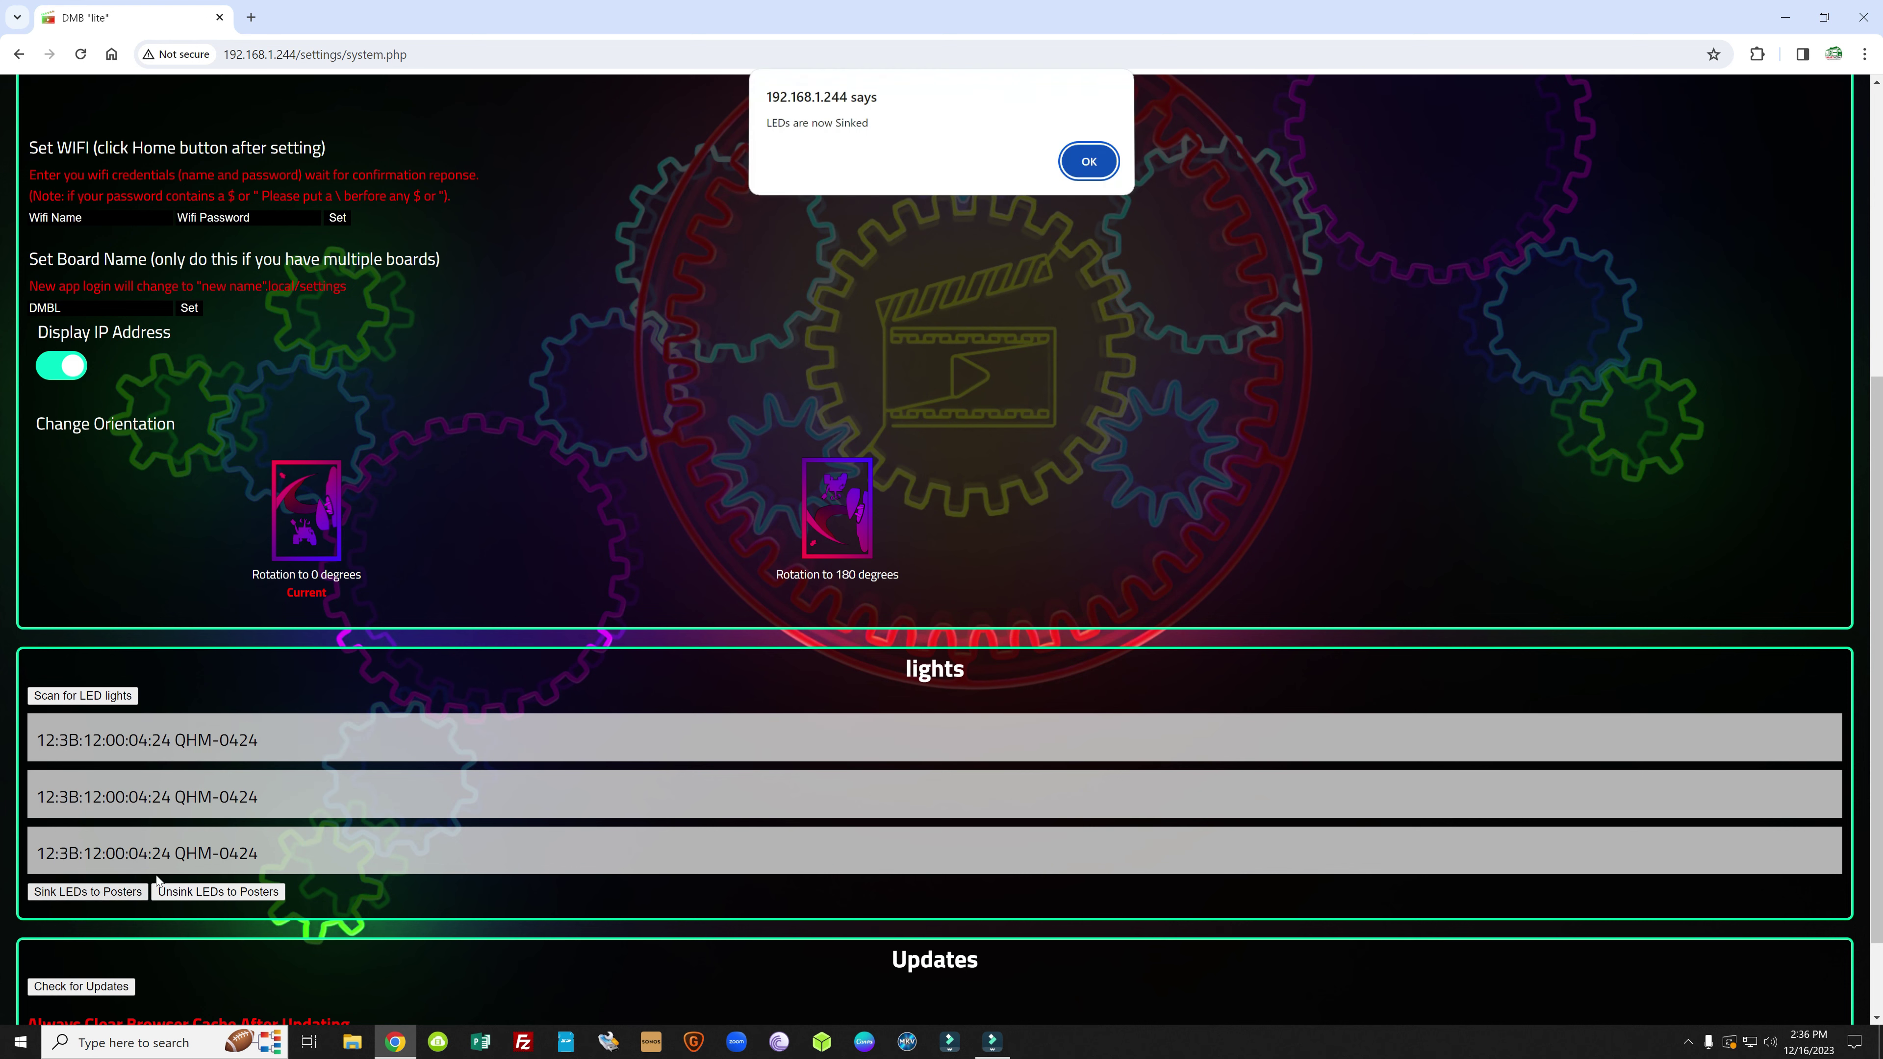
{"action": "left_click", "coordinate": [1105, 170]}
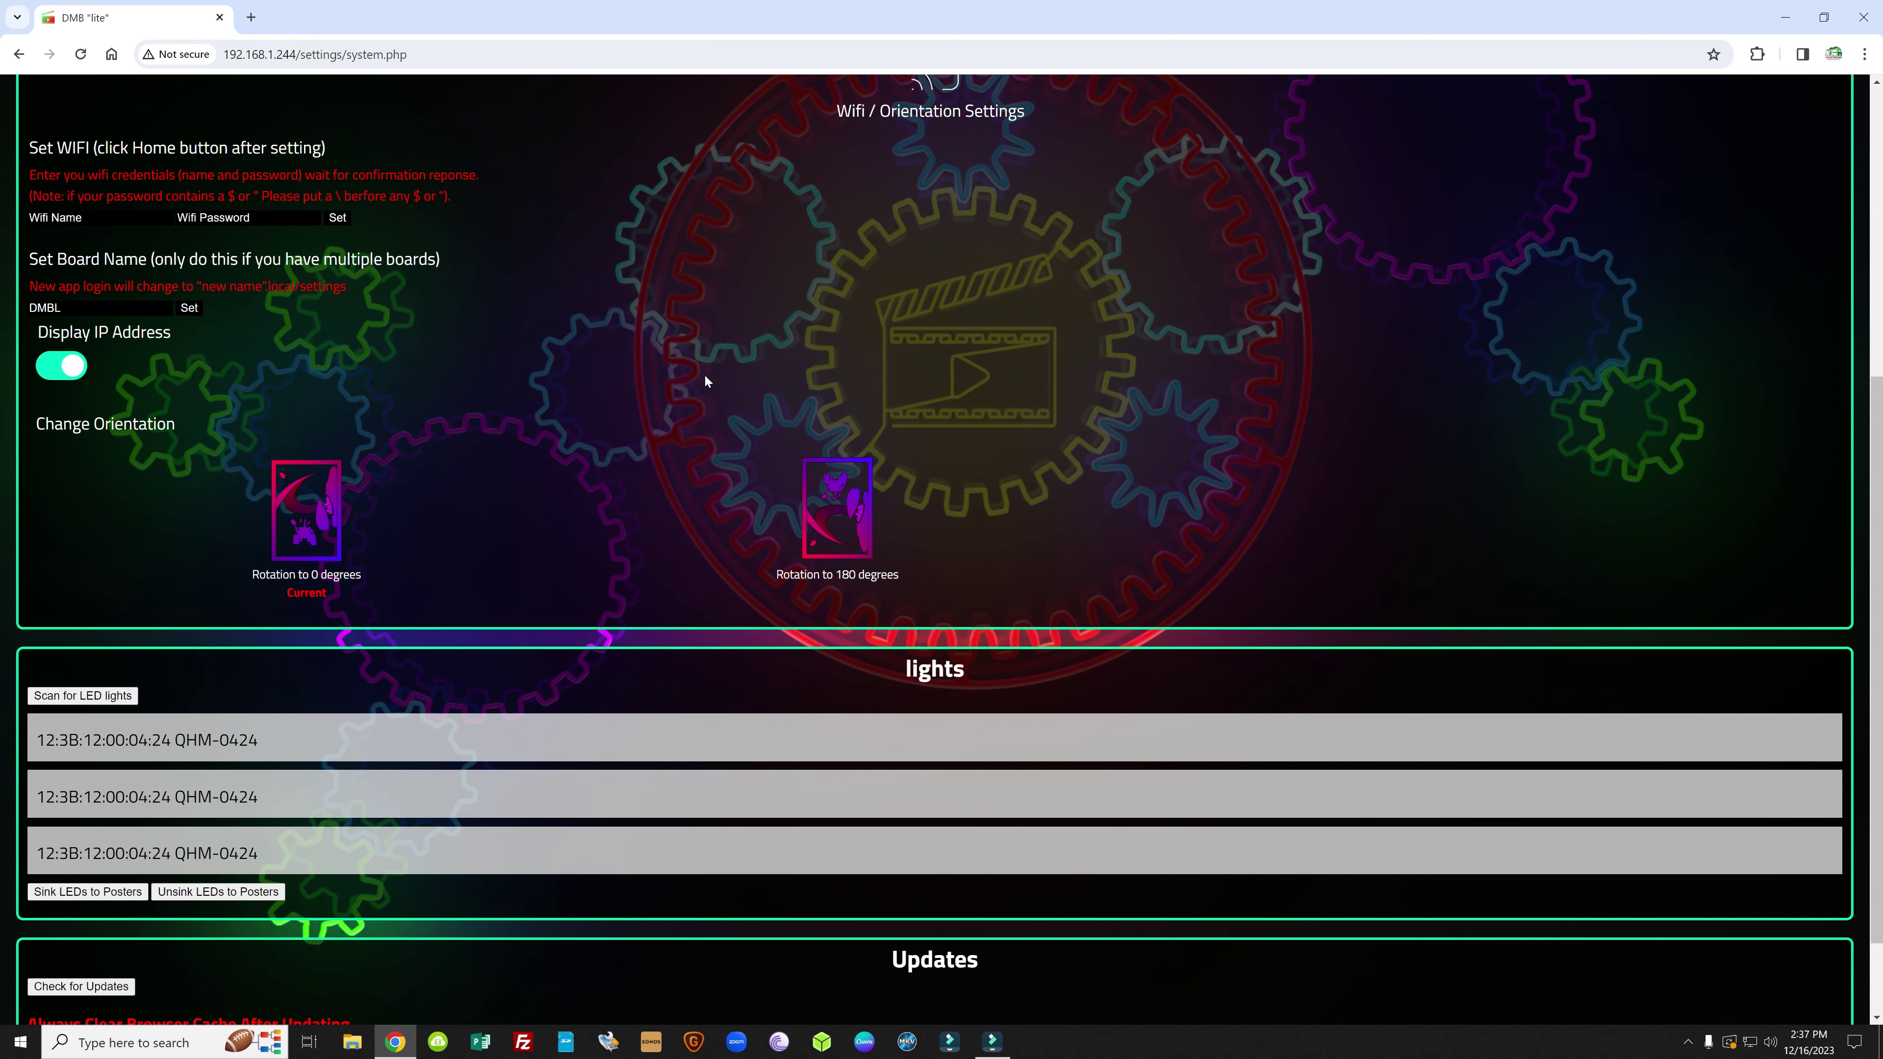
Step: Check the system settings for available software updates
{"action": "scroll", "coordinate": [571, 211], "scroll_direction": "up", "scroll_amount": 5}
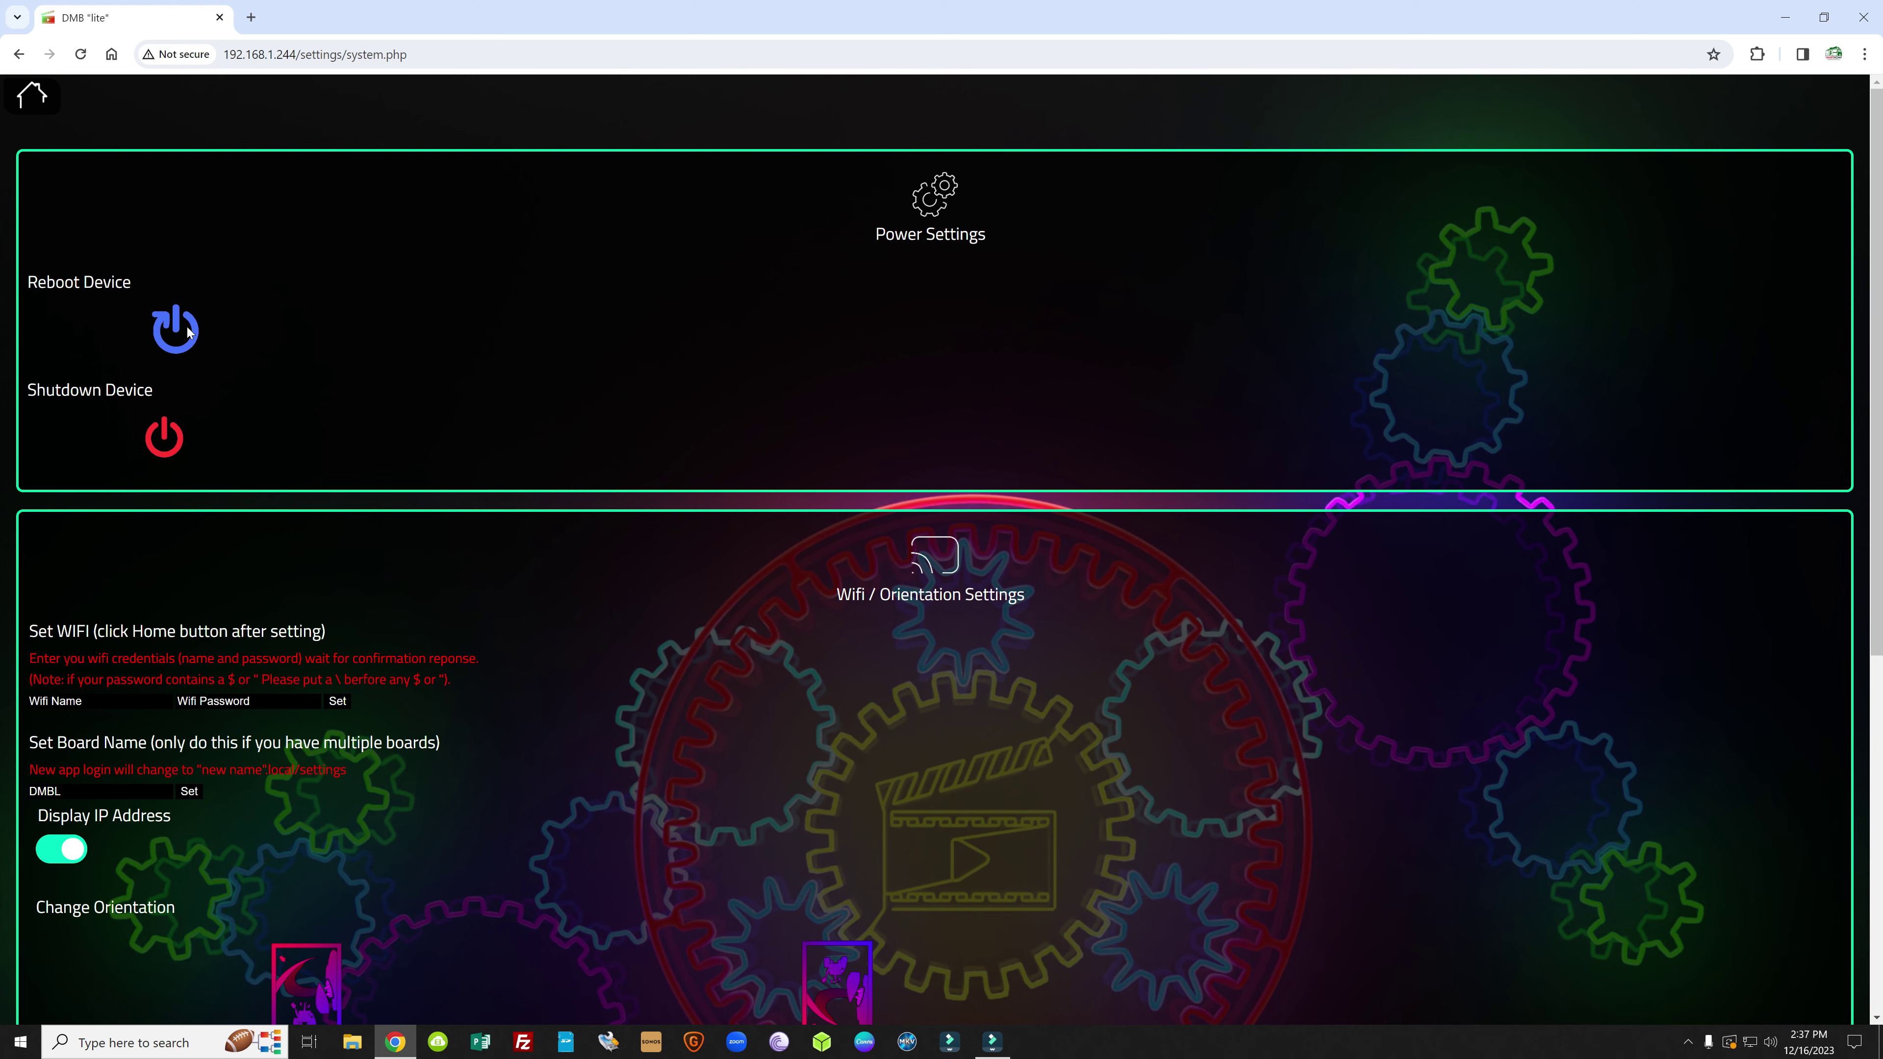
{"action": "scroll", "coordinate": [1128, 528], "scroll_direction": "down", "scroll_amount": 5}
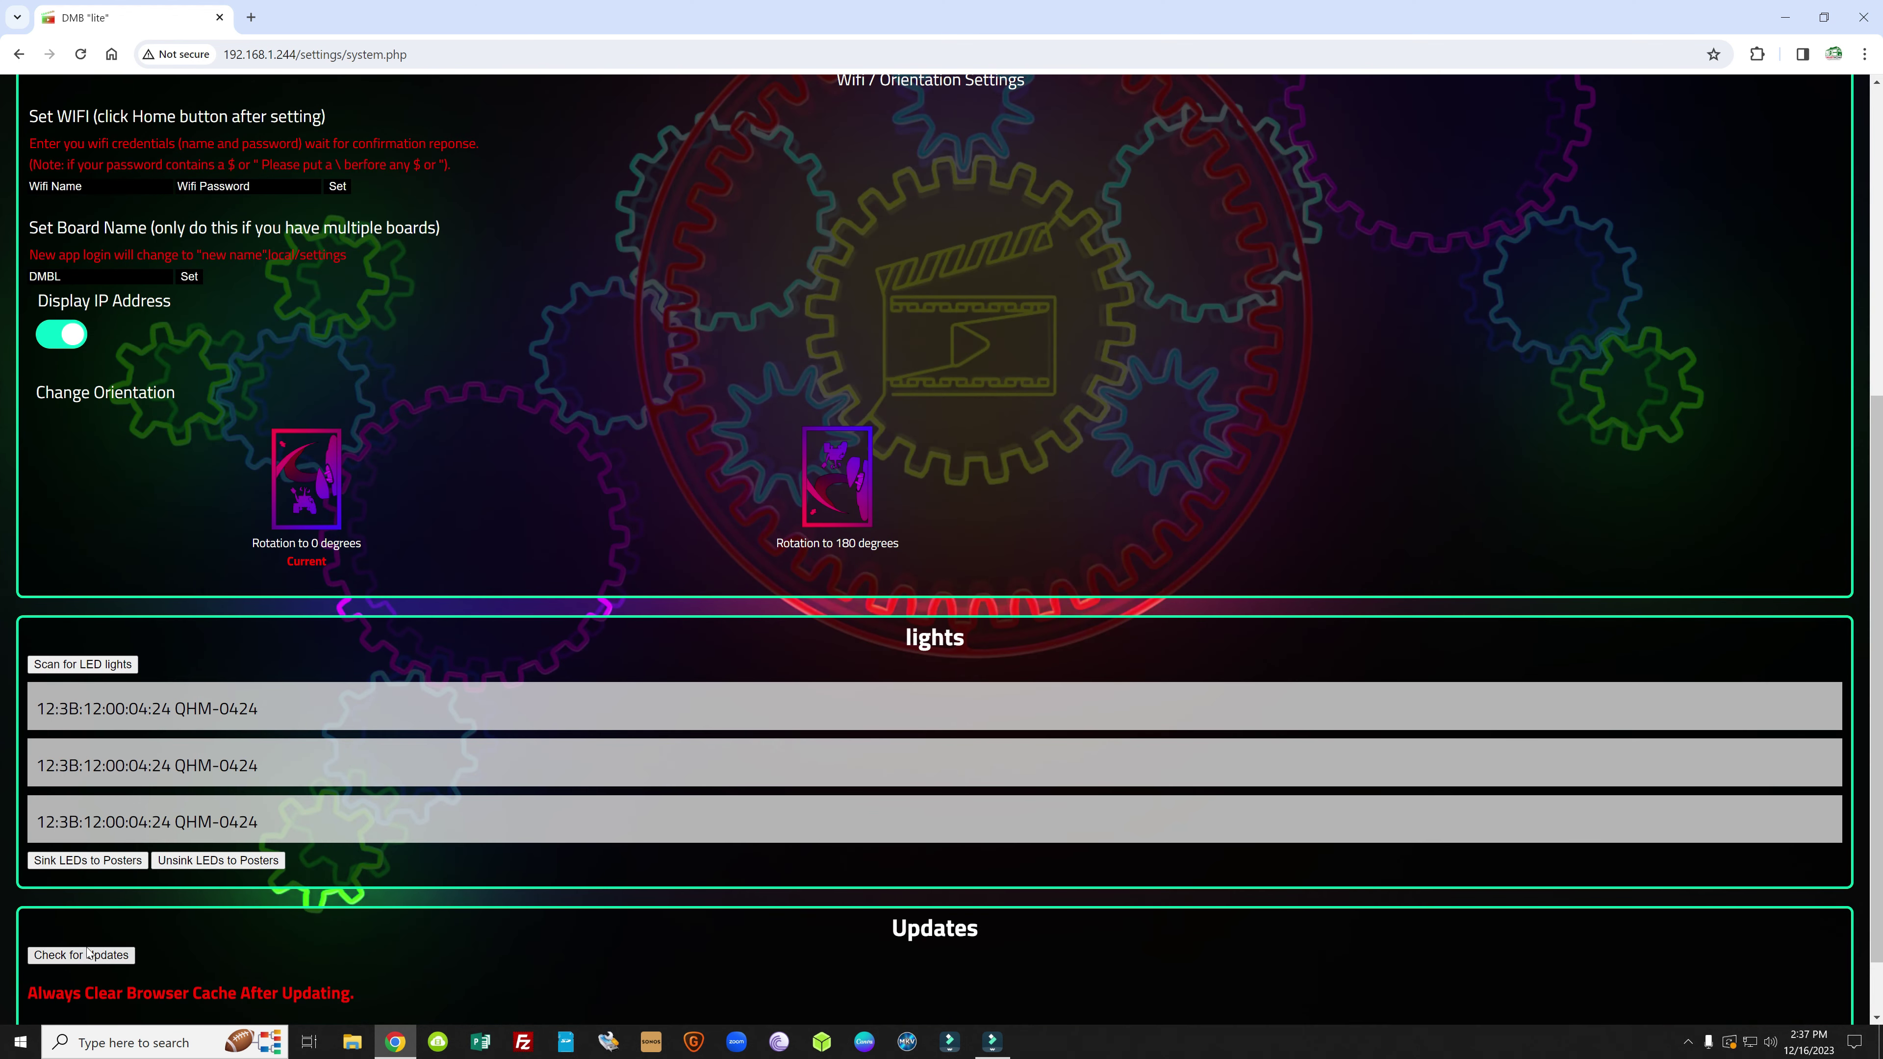
{"action": "scroll", "coordinate": [822, 904], "scroll_direction": "down", "scroll_amount": 1}
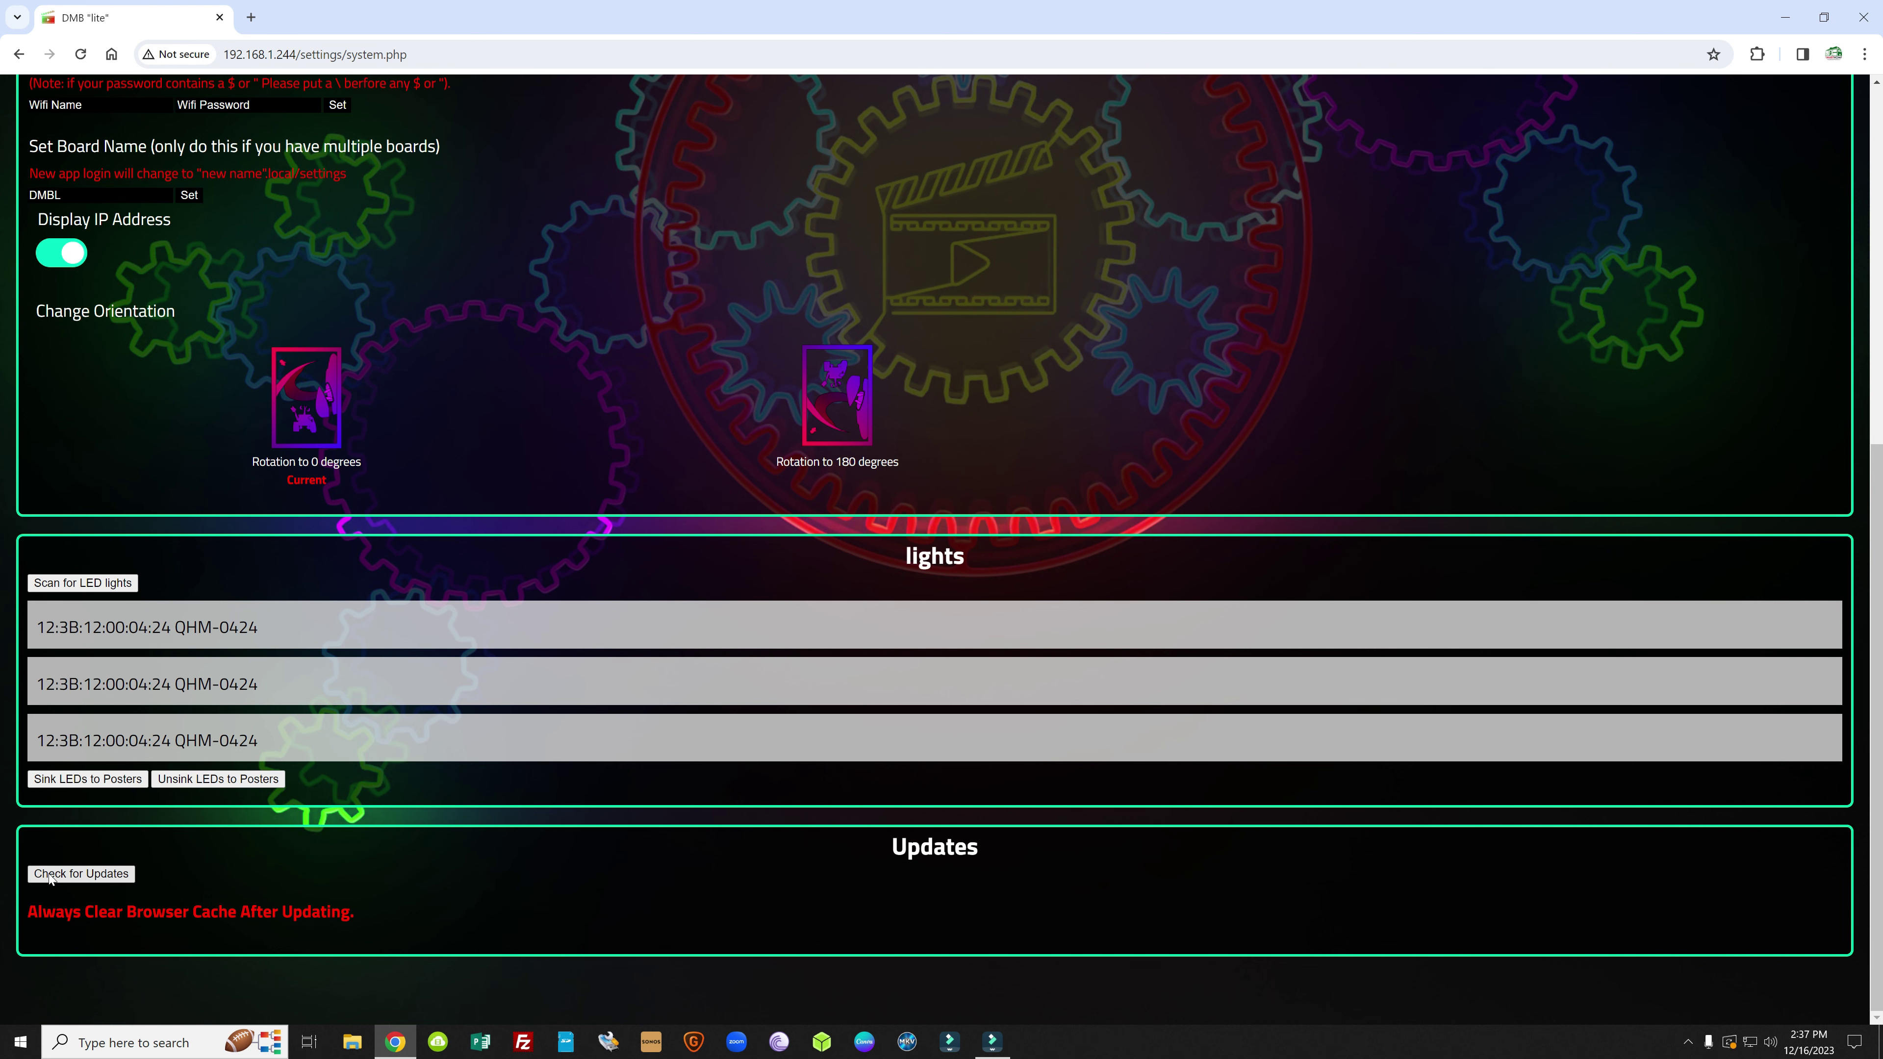
{"action": "left_click", "coordinate": [68, 876]}
{"action": "scroll", "coordinate": [991, 902], "scroll_direction": "down", "scroll_amount": 1}
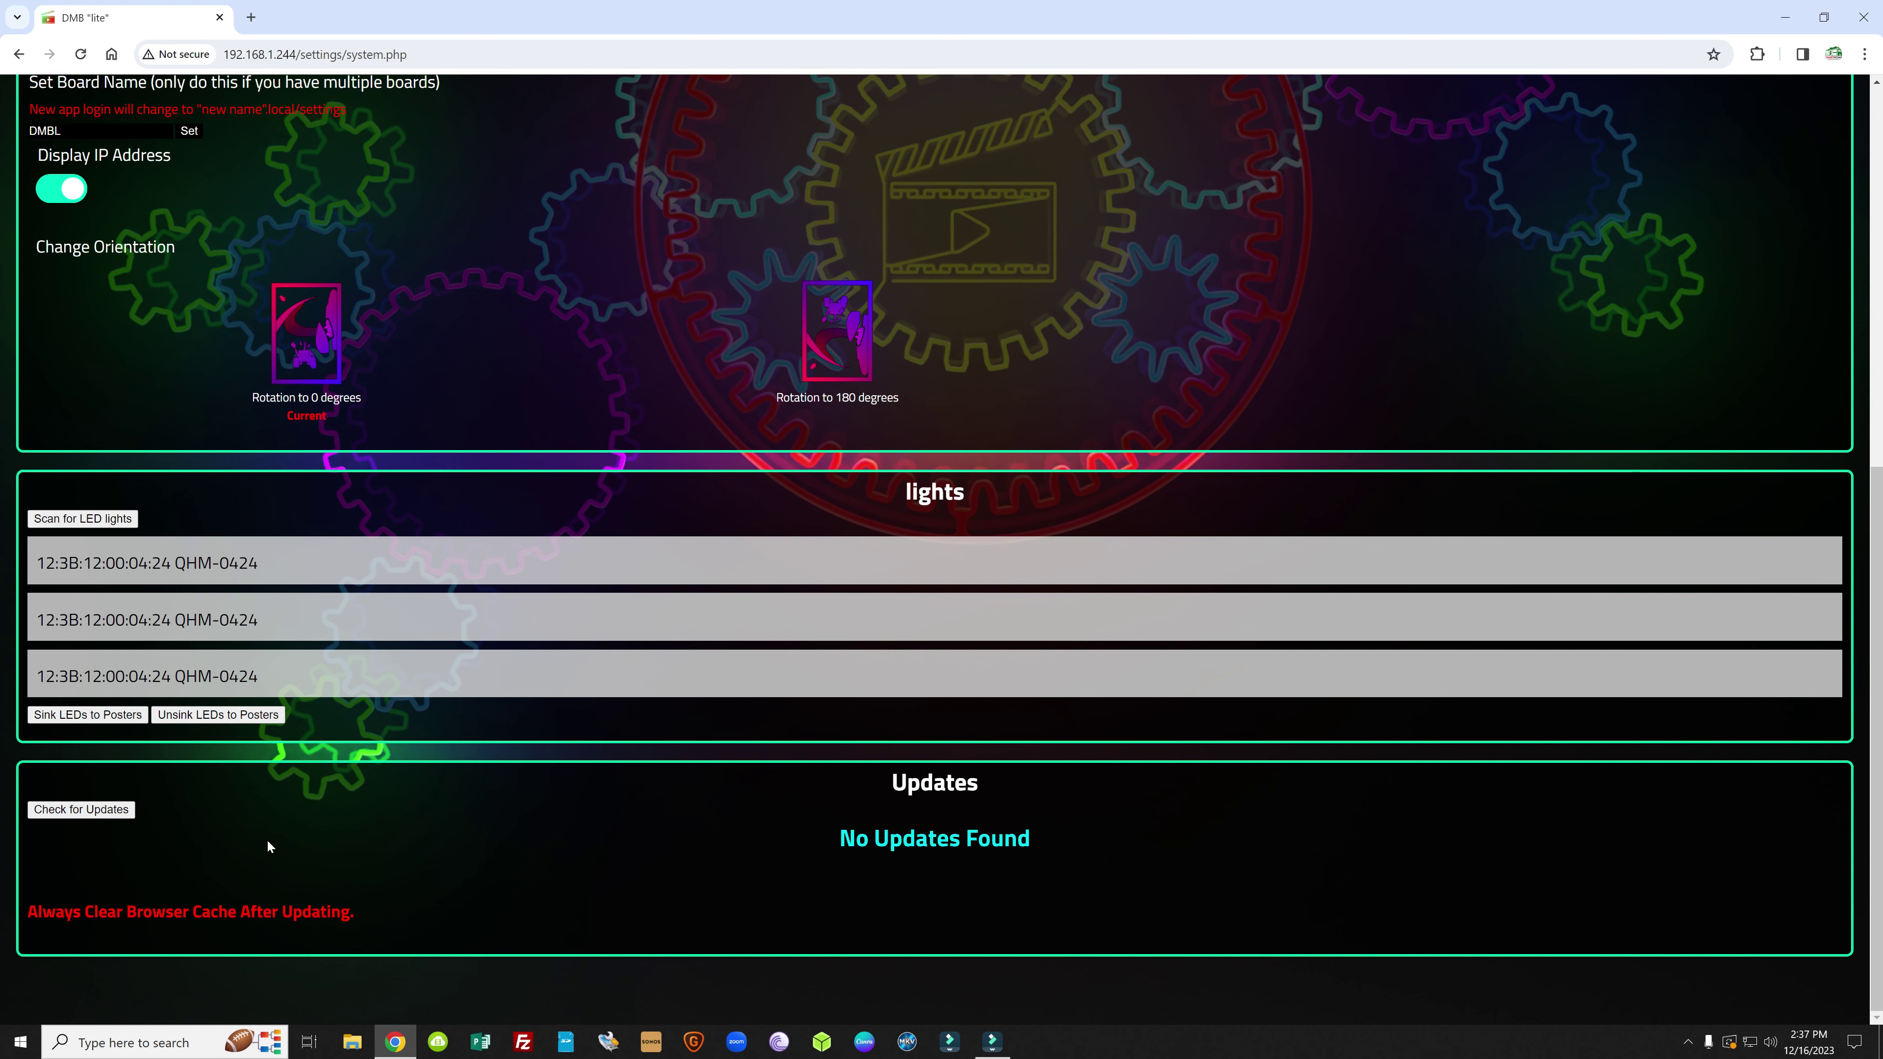
{"action": "scroll", "coordinate": [500, 832], "scroll_direction": "up", "scroll_amount": 9}
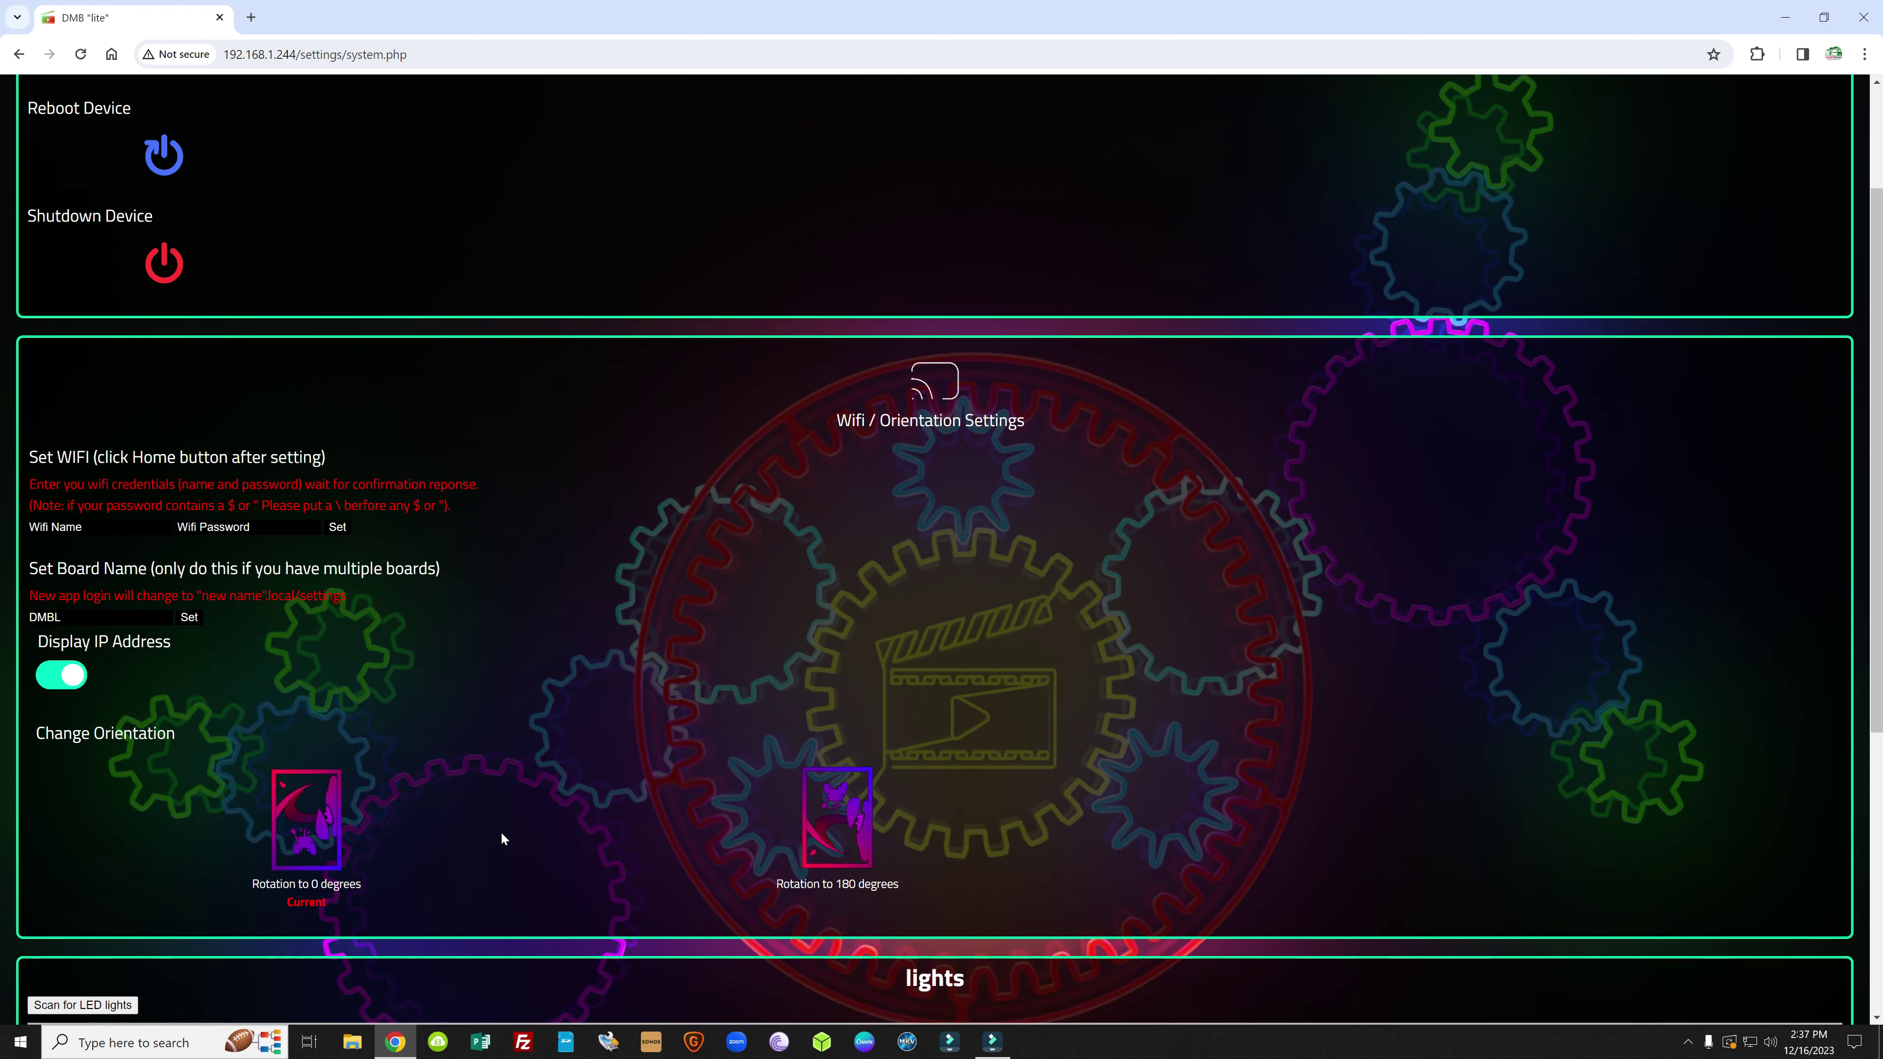
Step: View the Control Panel's poster duration, transition duration, folder playback and playback mode controls, and return to the home page
{"action": "left_click", "coordinate": [31, 95]}
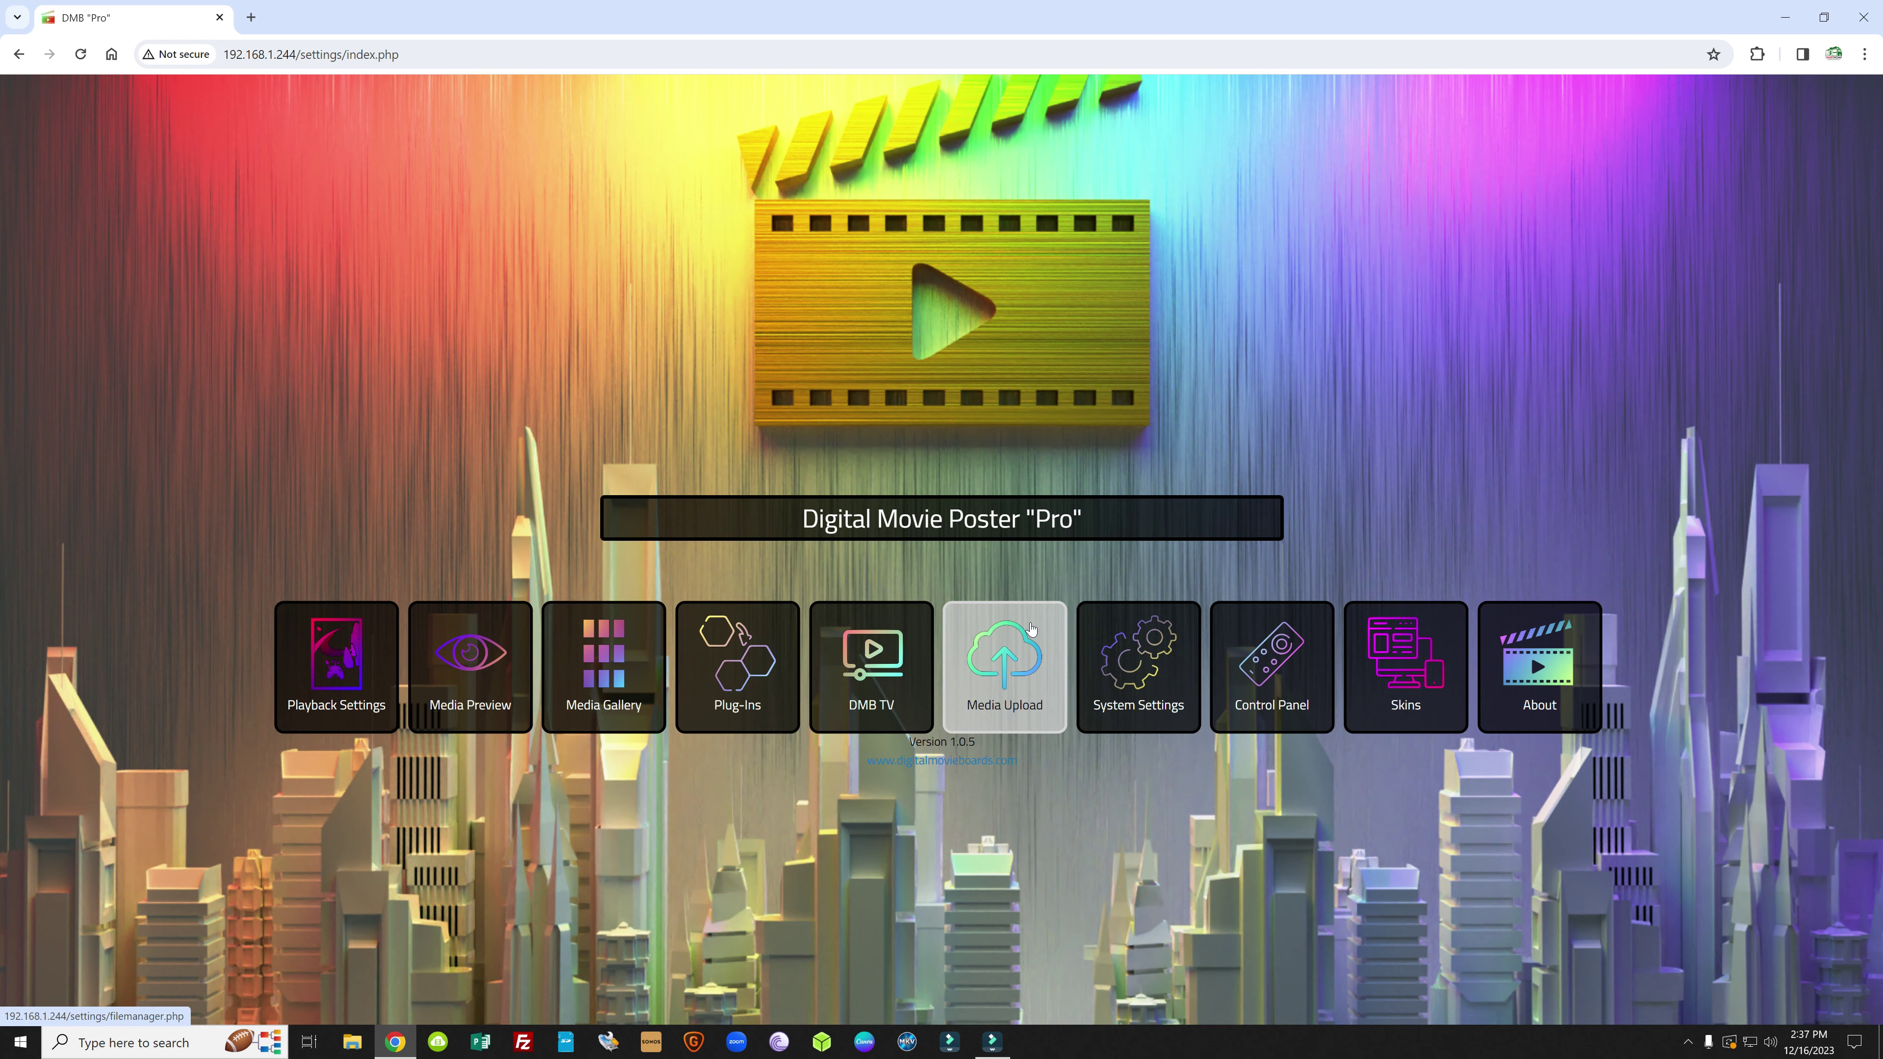
{"action": "left_click", "coordinate": [1272, 667]}
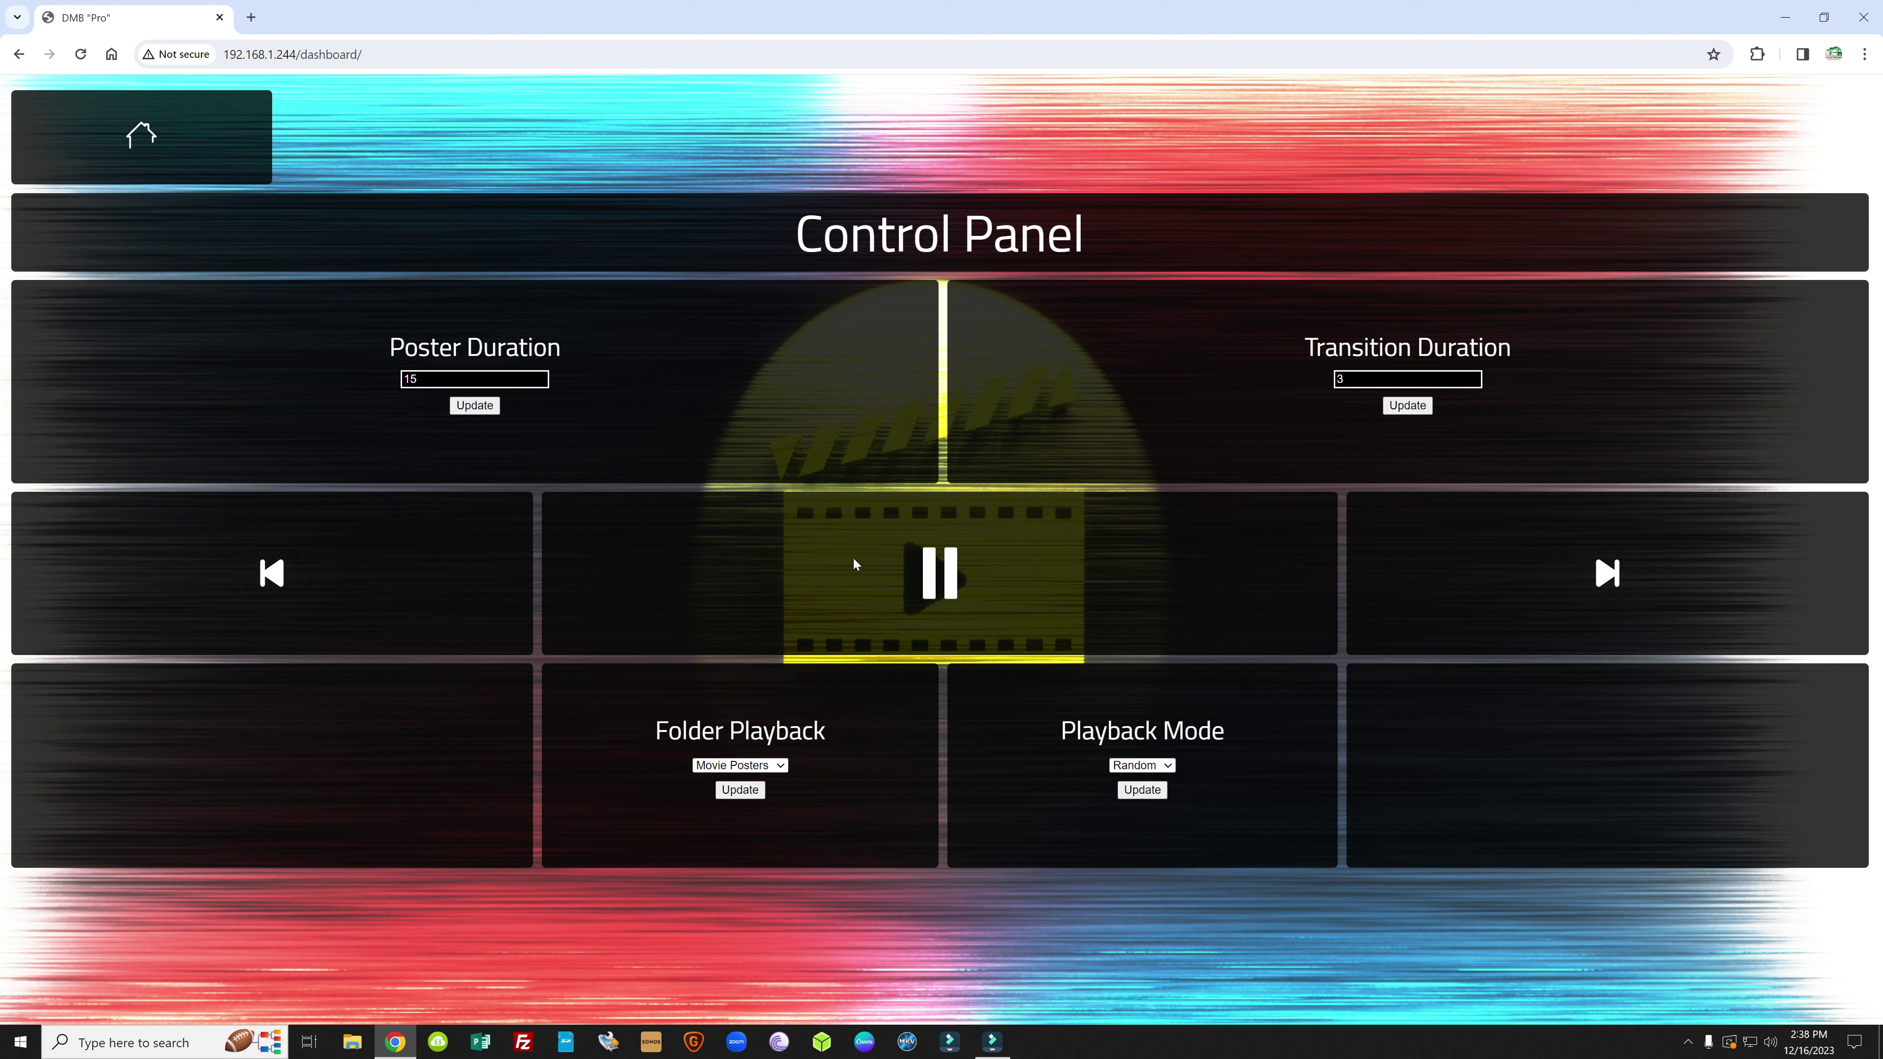
{"action": "left_click", "coordinate": [137, 140]}
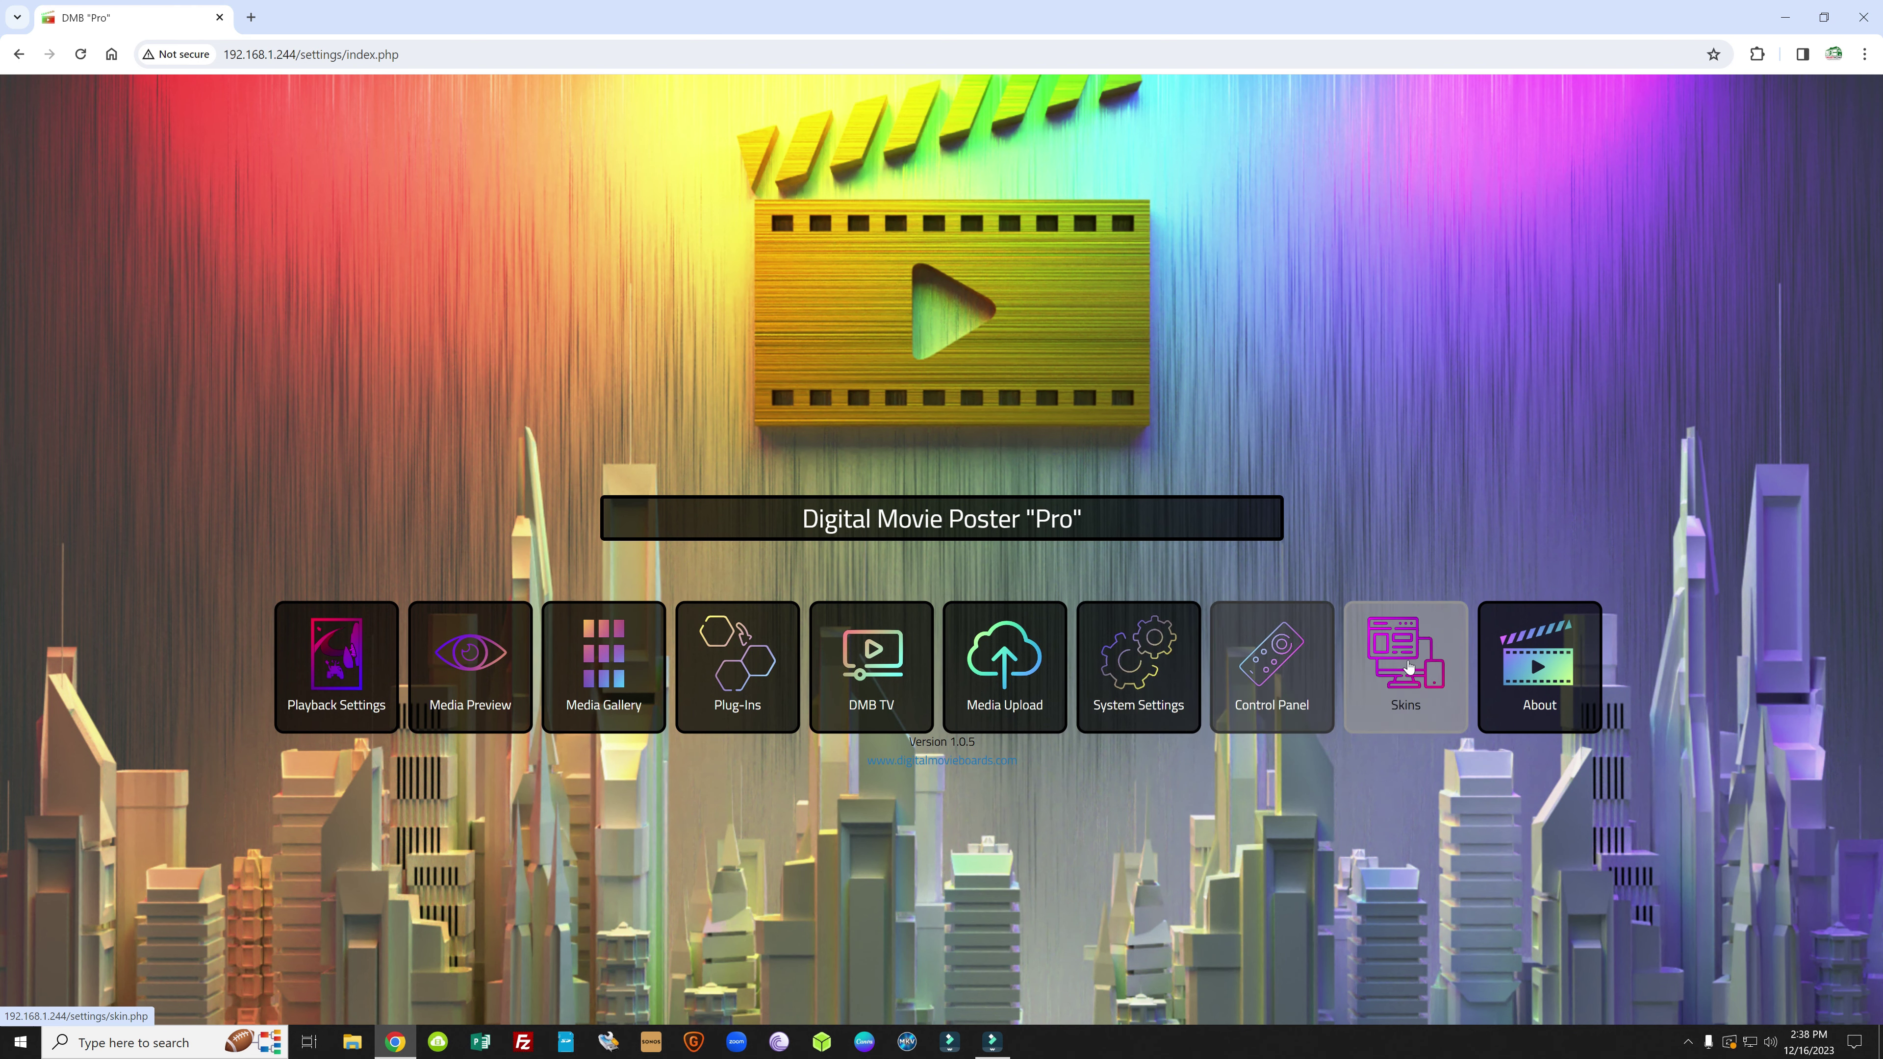
Step: Change the interface skin to Classic and view it on the home page
{"action": "left_click", "coordinate": [1411, 666]}
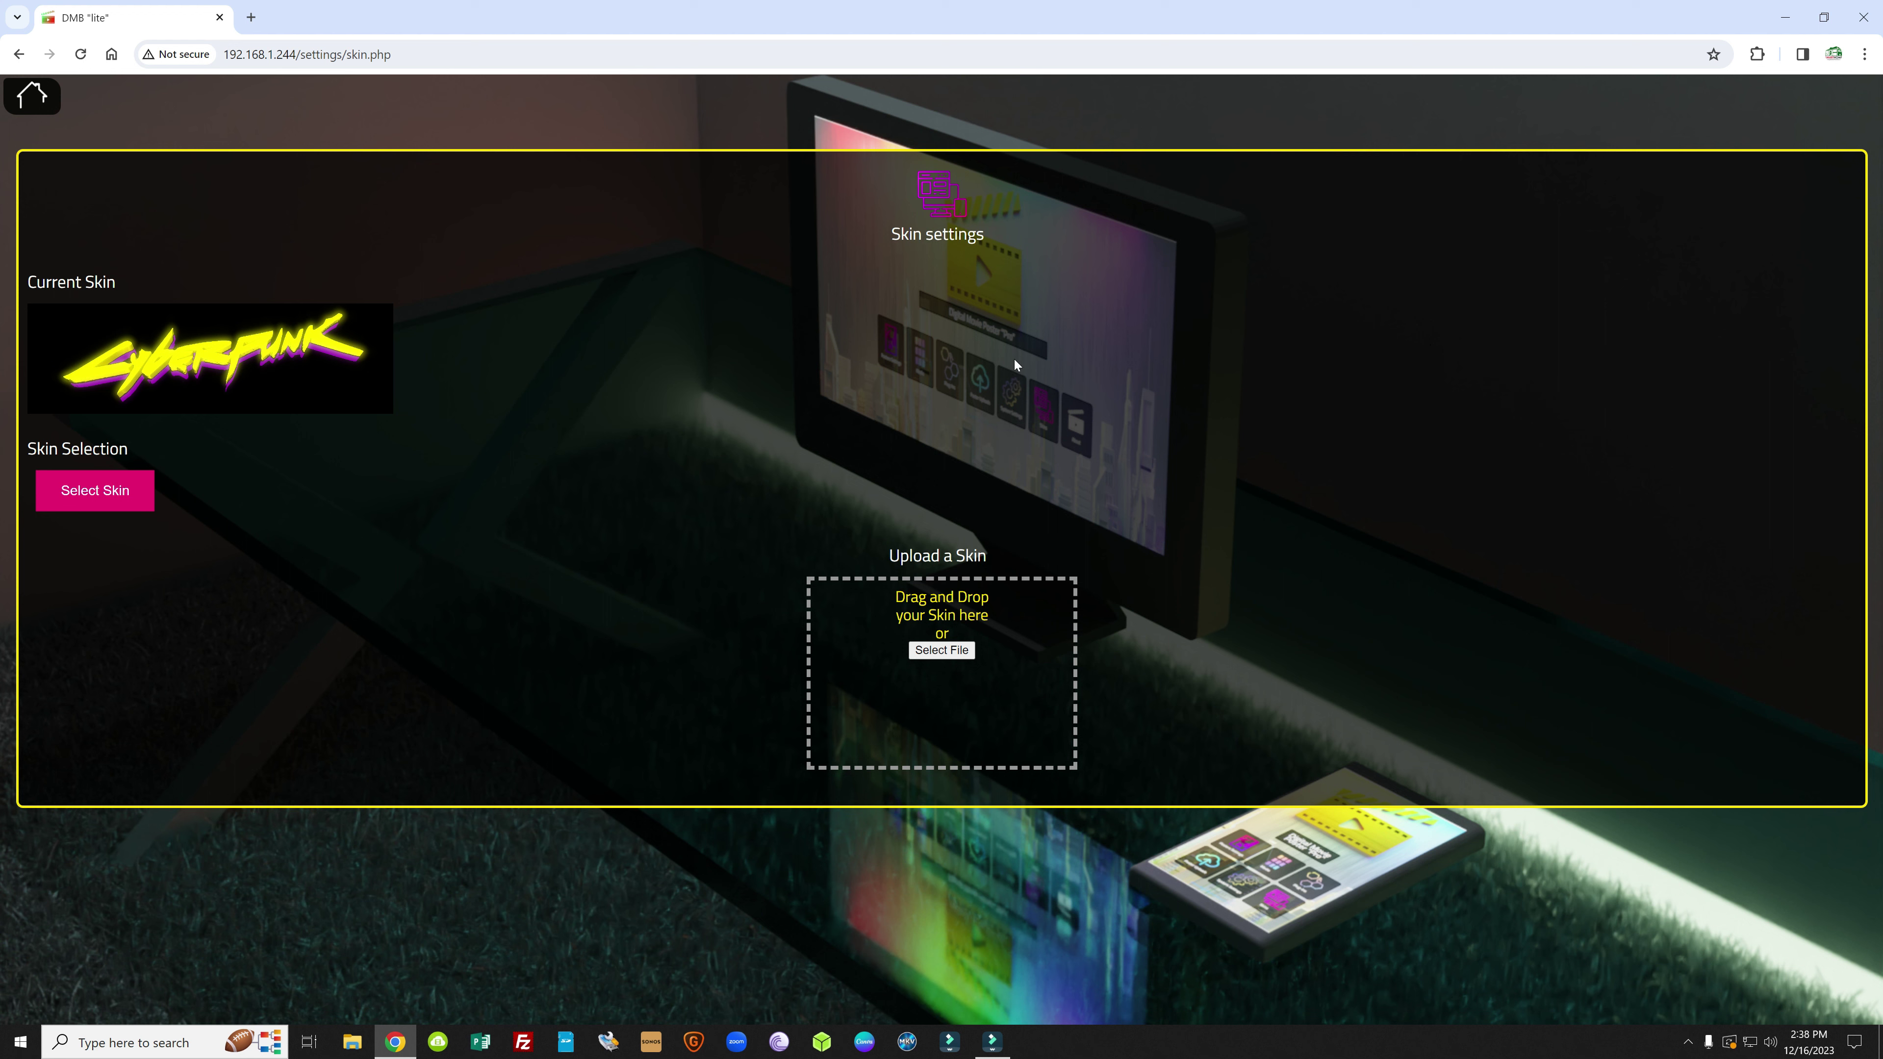
{"action": "left_click", "coordinate": [32, 96]}
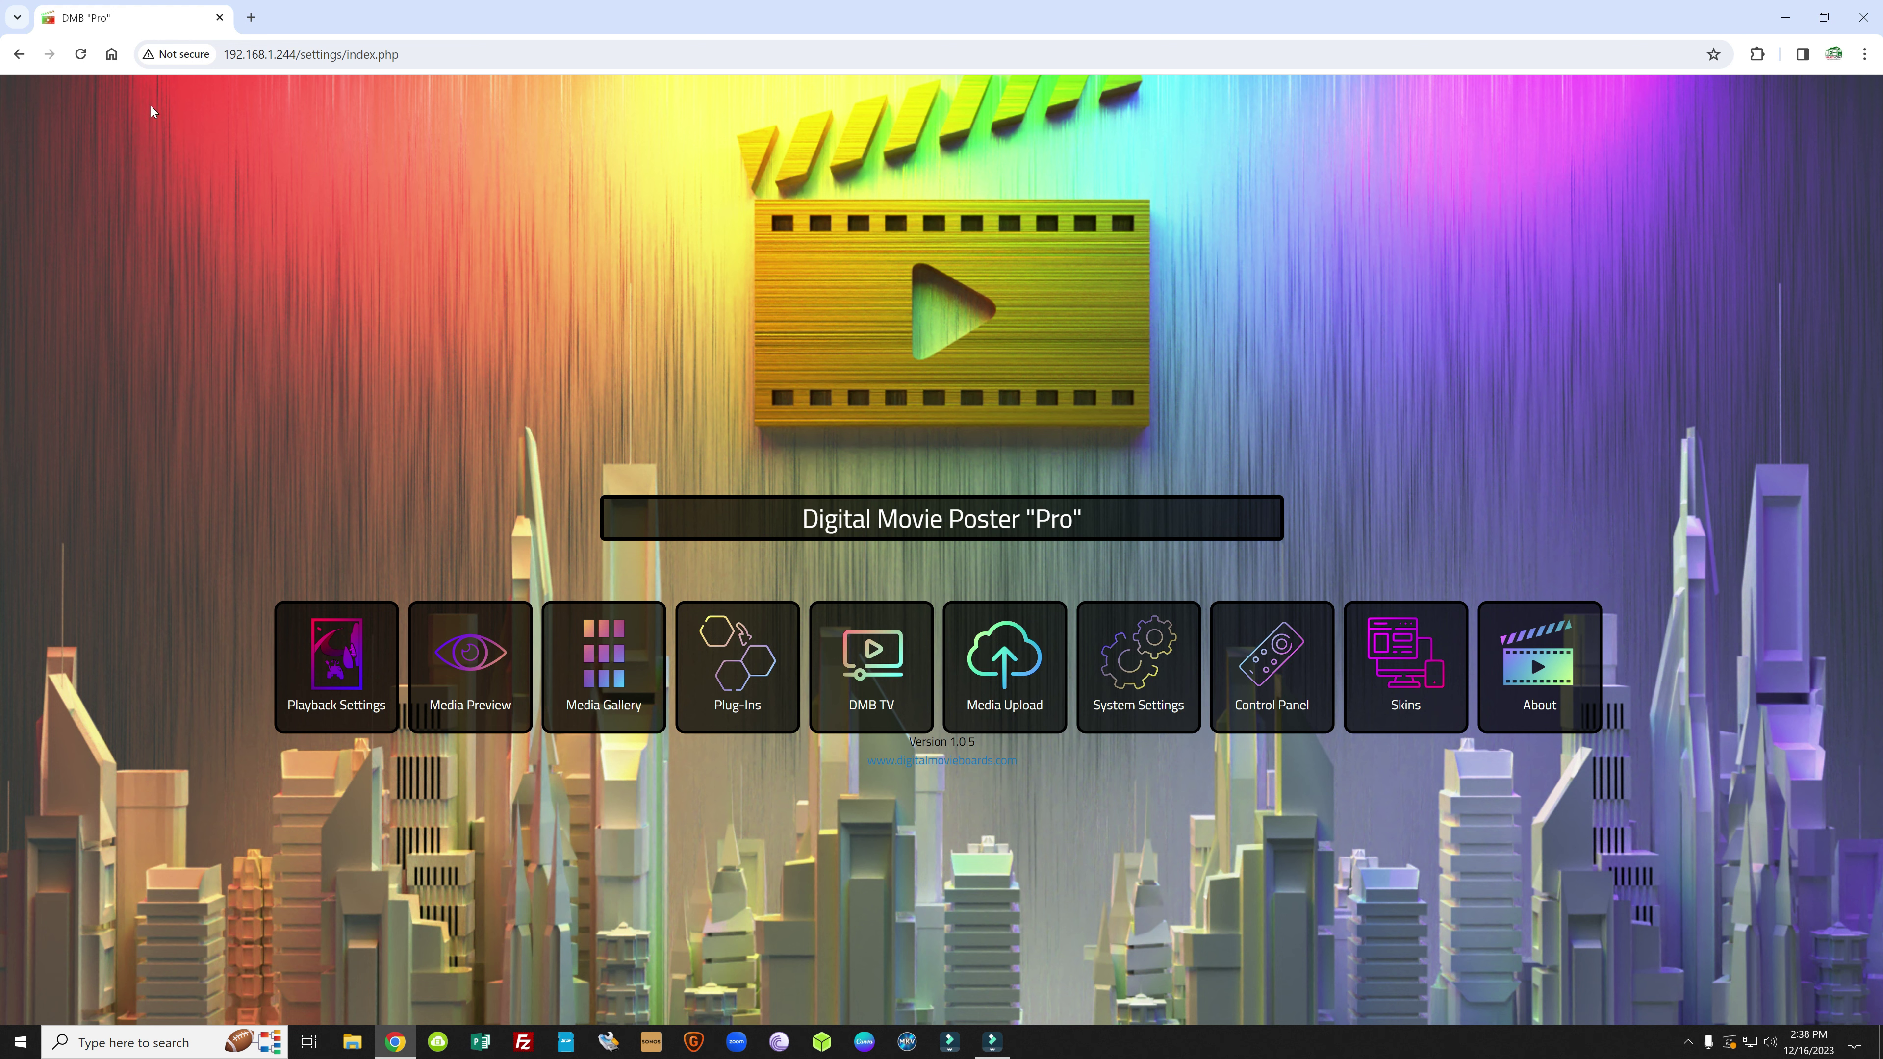
{"action": "left_click", "coordinate": [1406, 664]}
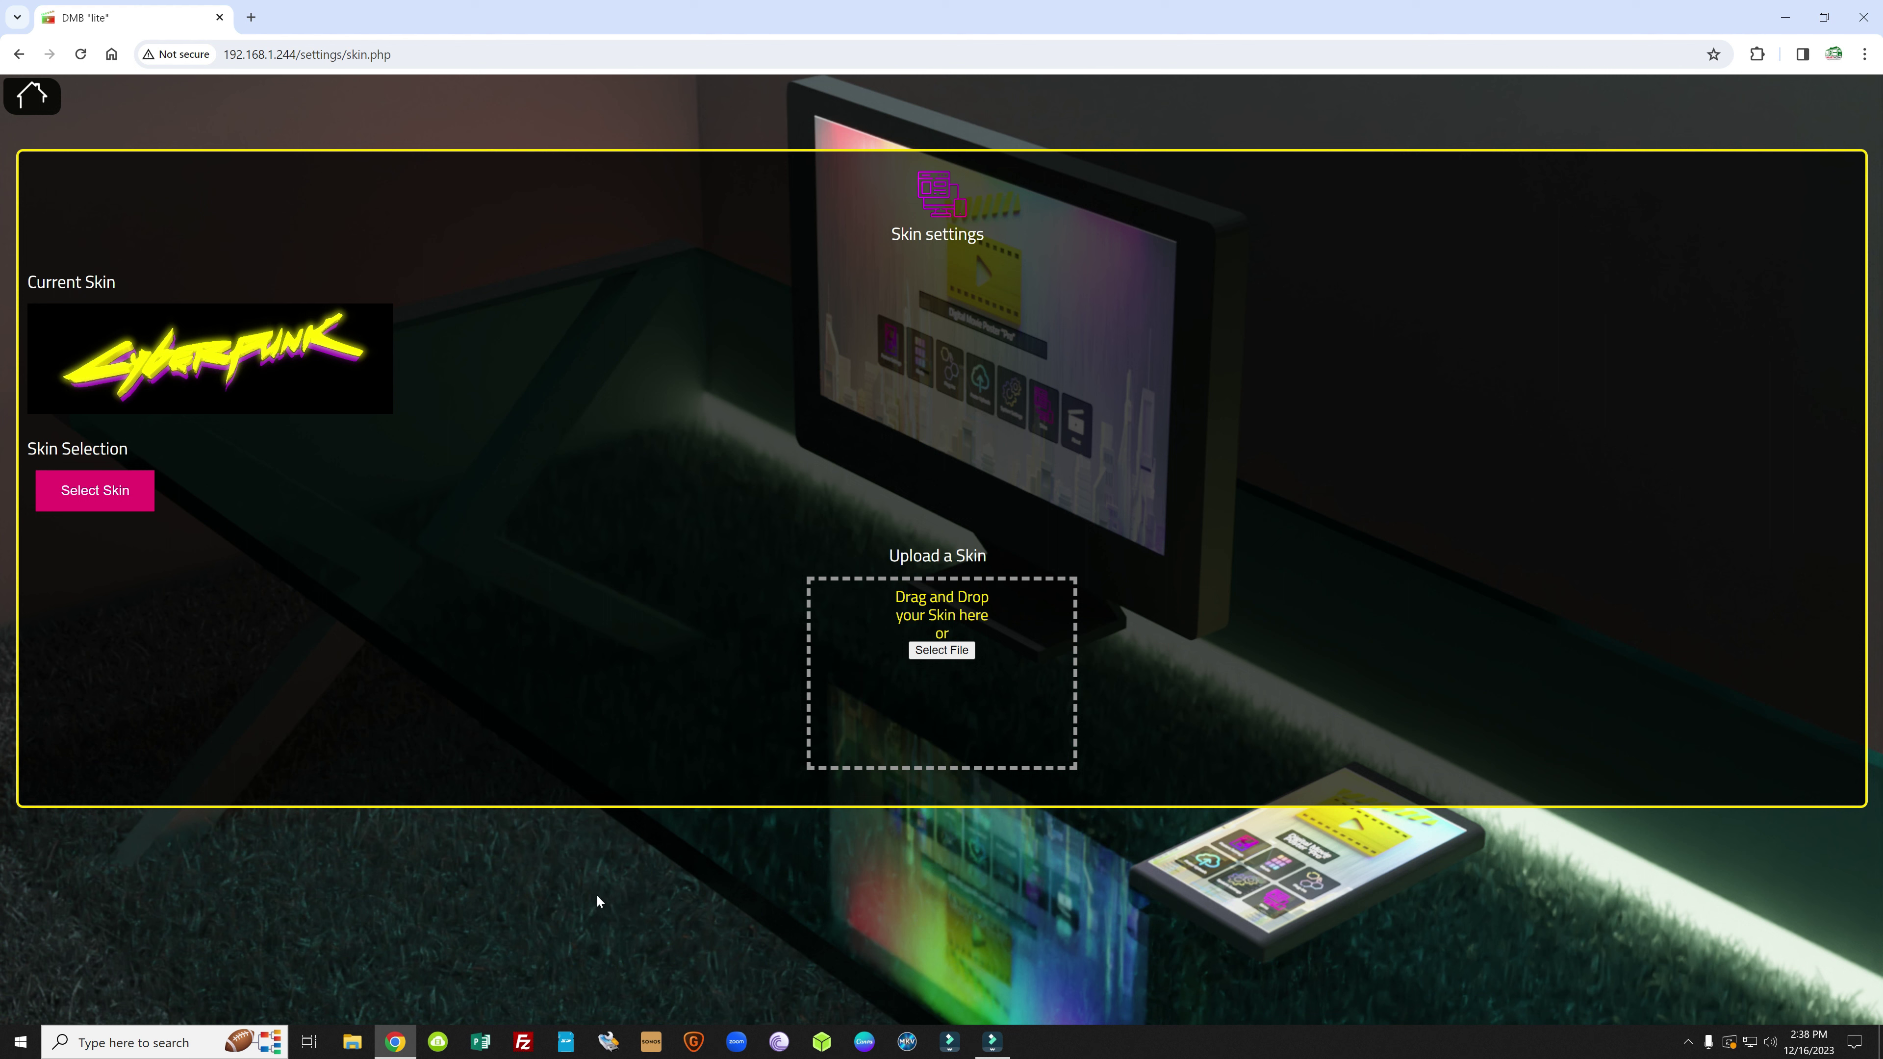
{"action": "mouse_move", "coordinate": [117, 484]}
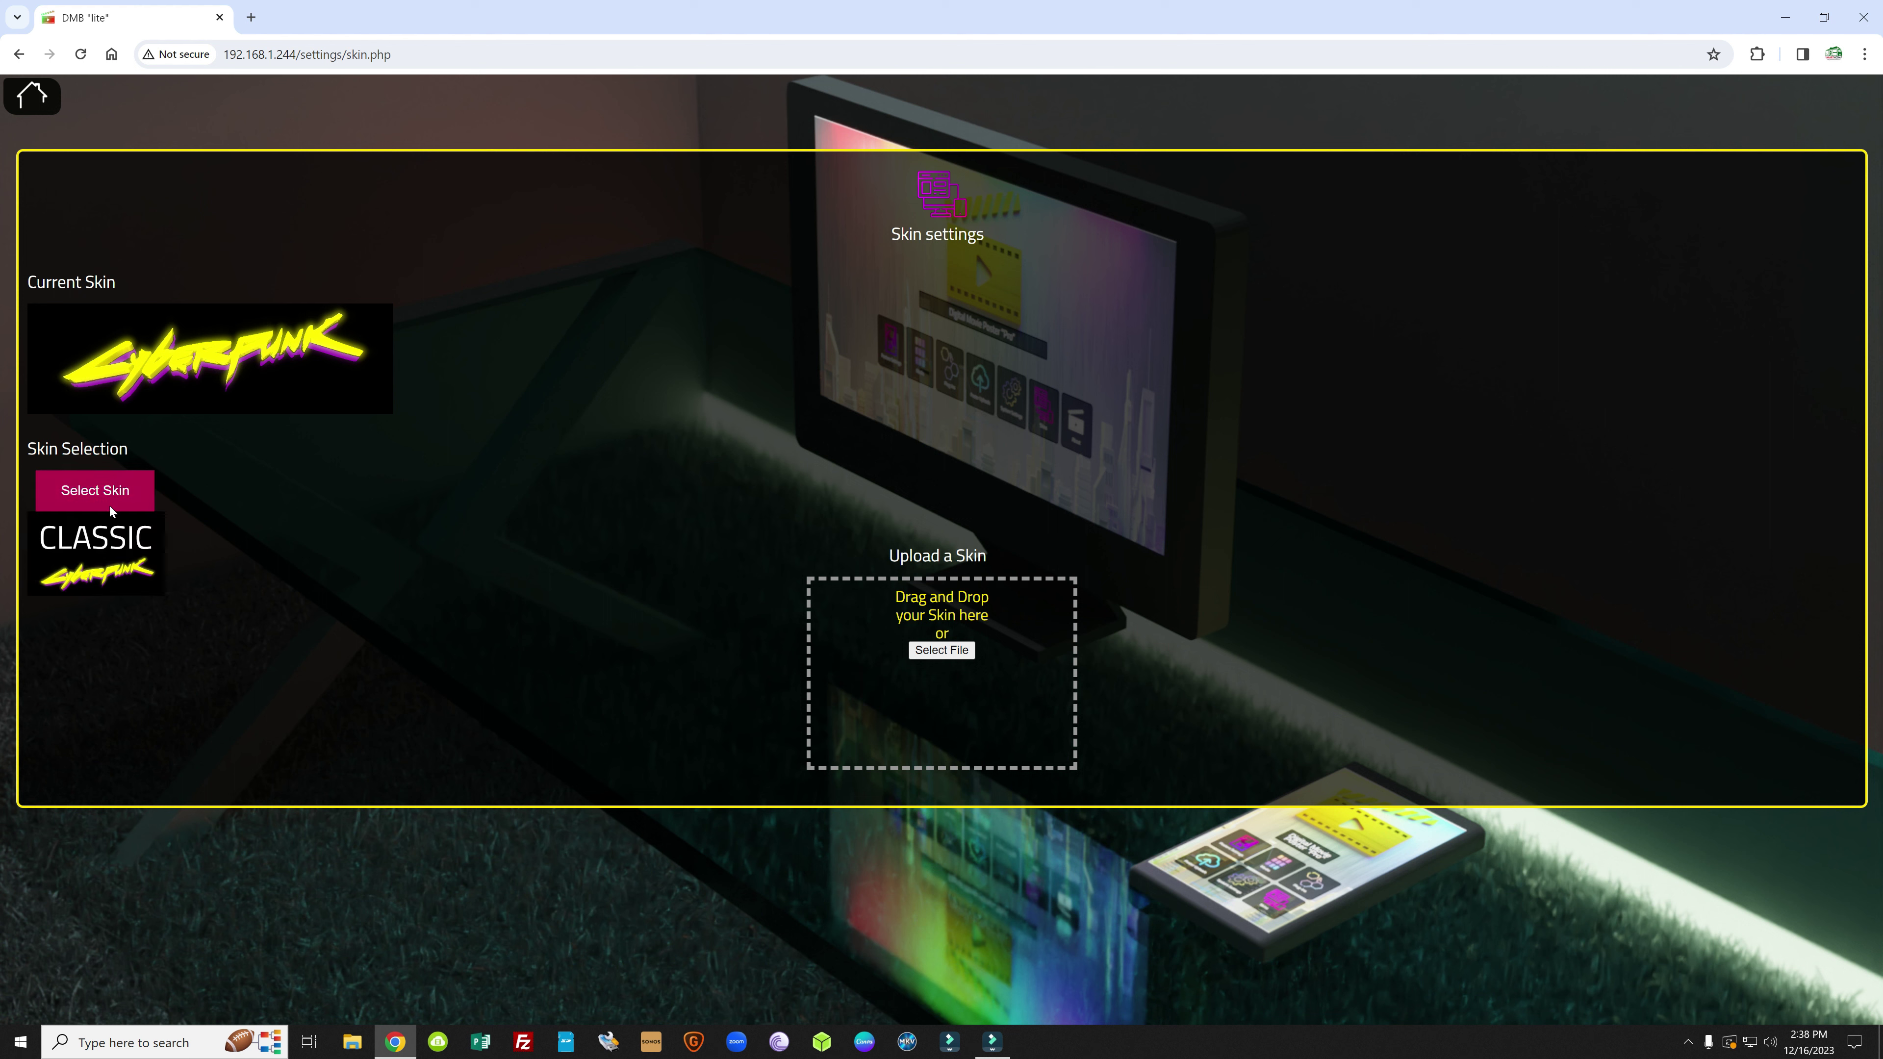
{"action": "left_click", "coordinate": [101, 539]}
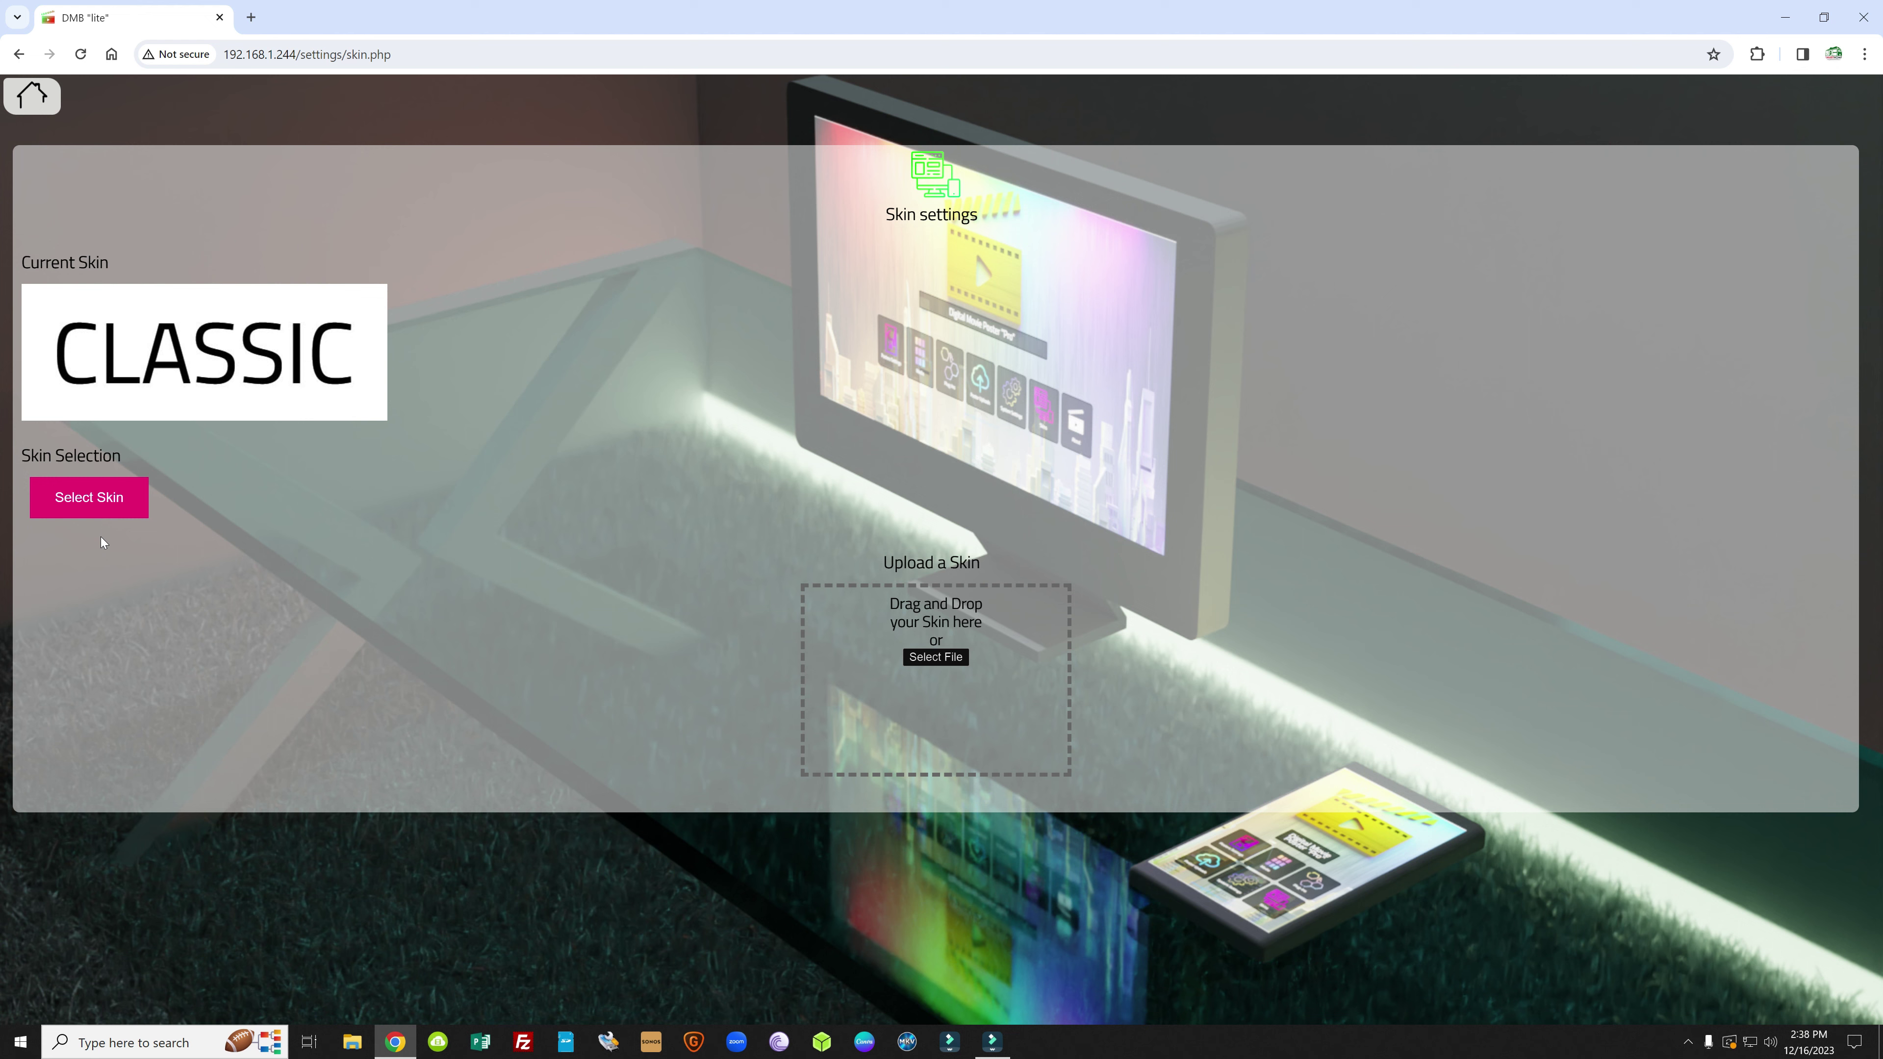
{"action": "left_click", "coordinate": [32, 104]}
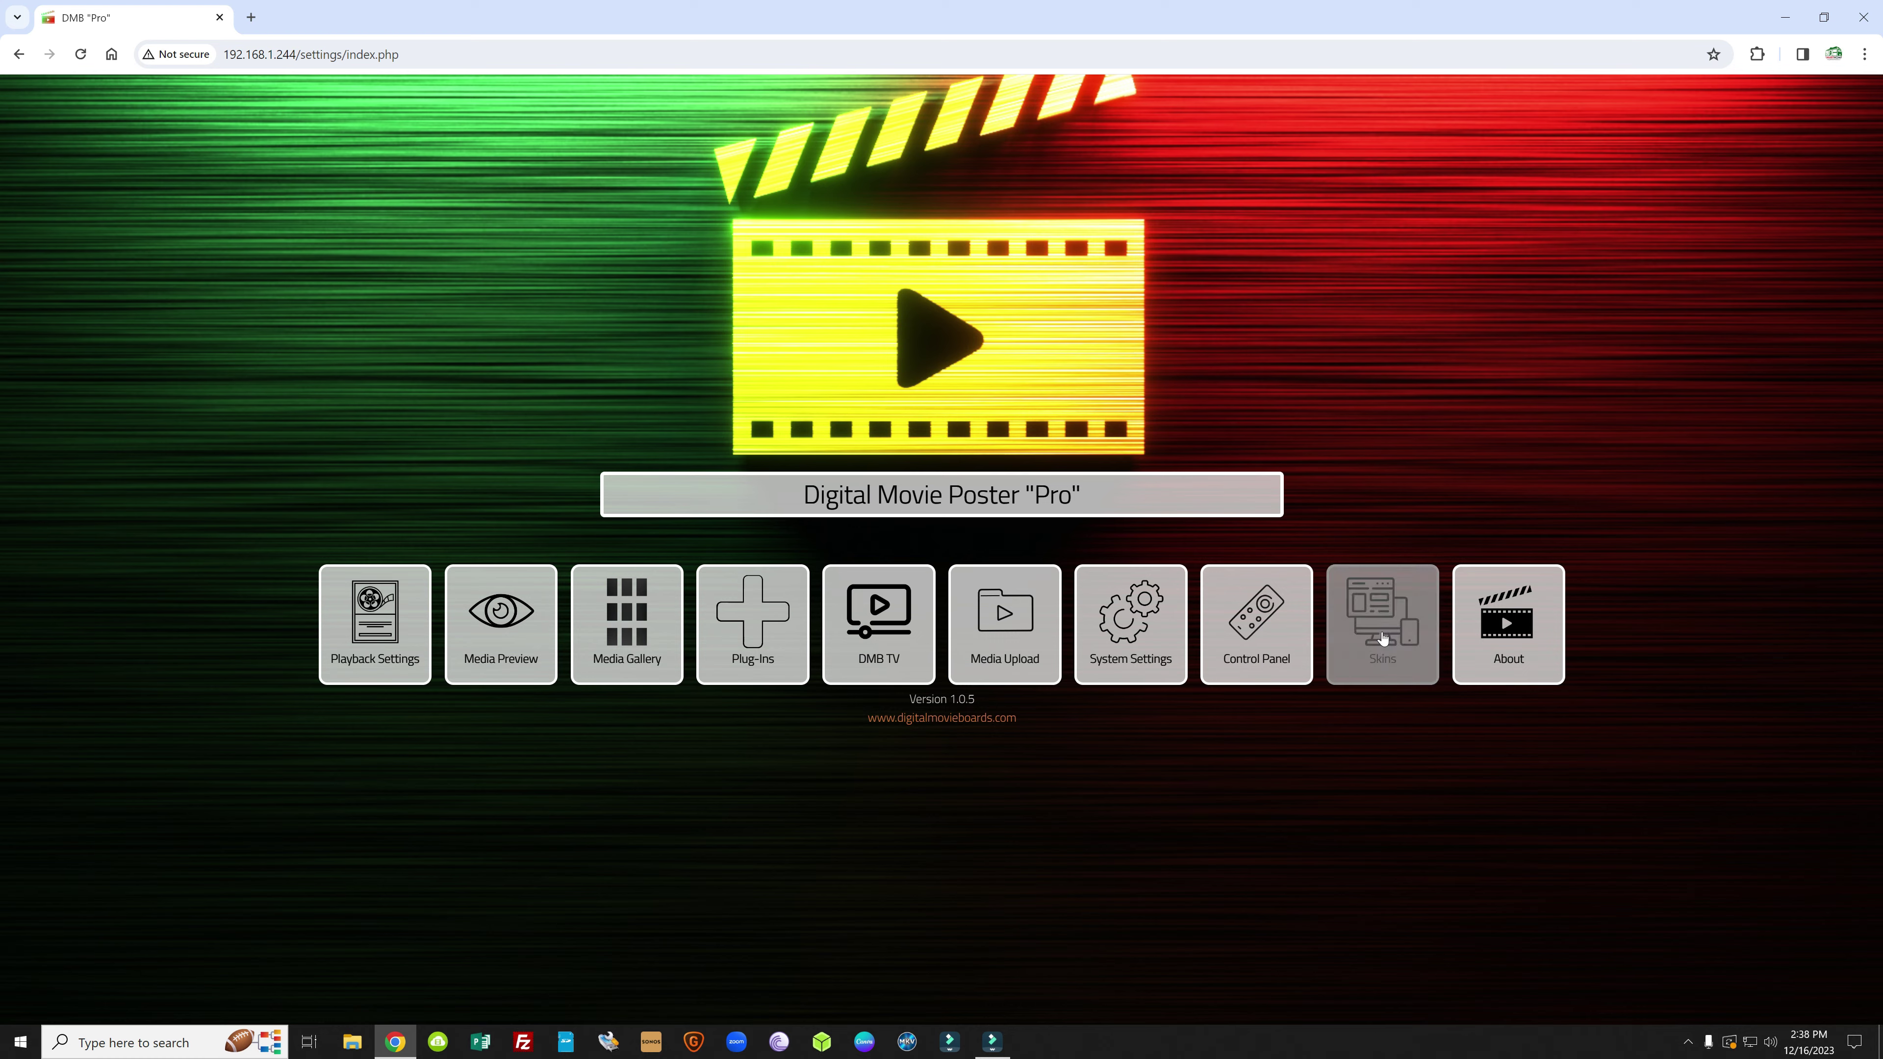
Step: Switch the interface skin back to Cyberpunk and return to the home page
{"action": "left_click", "coordinate": [1358, 625]}
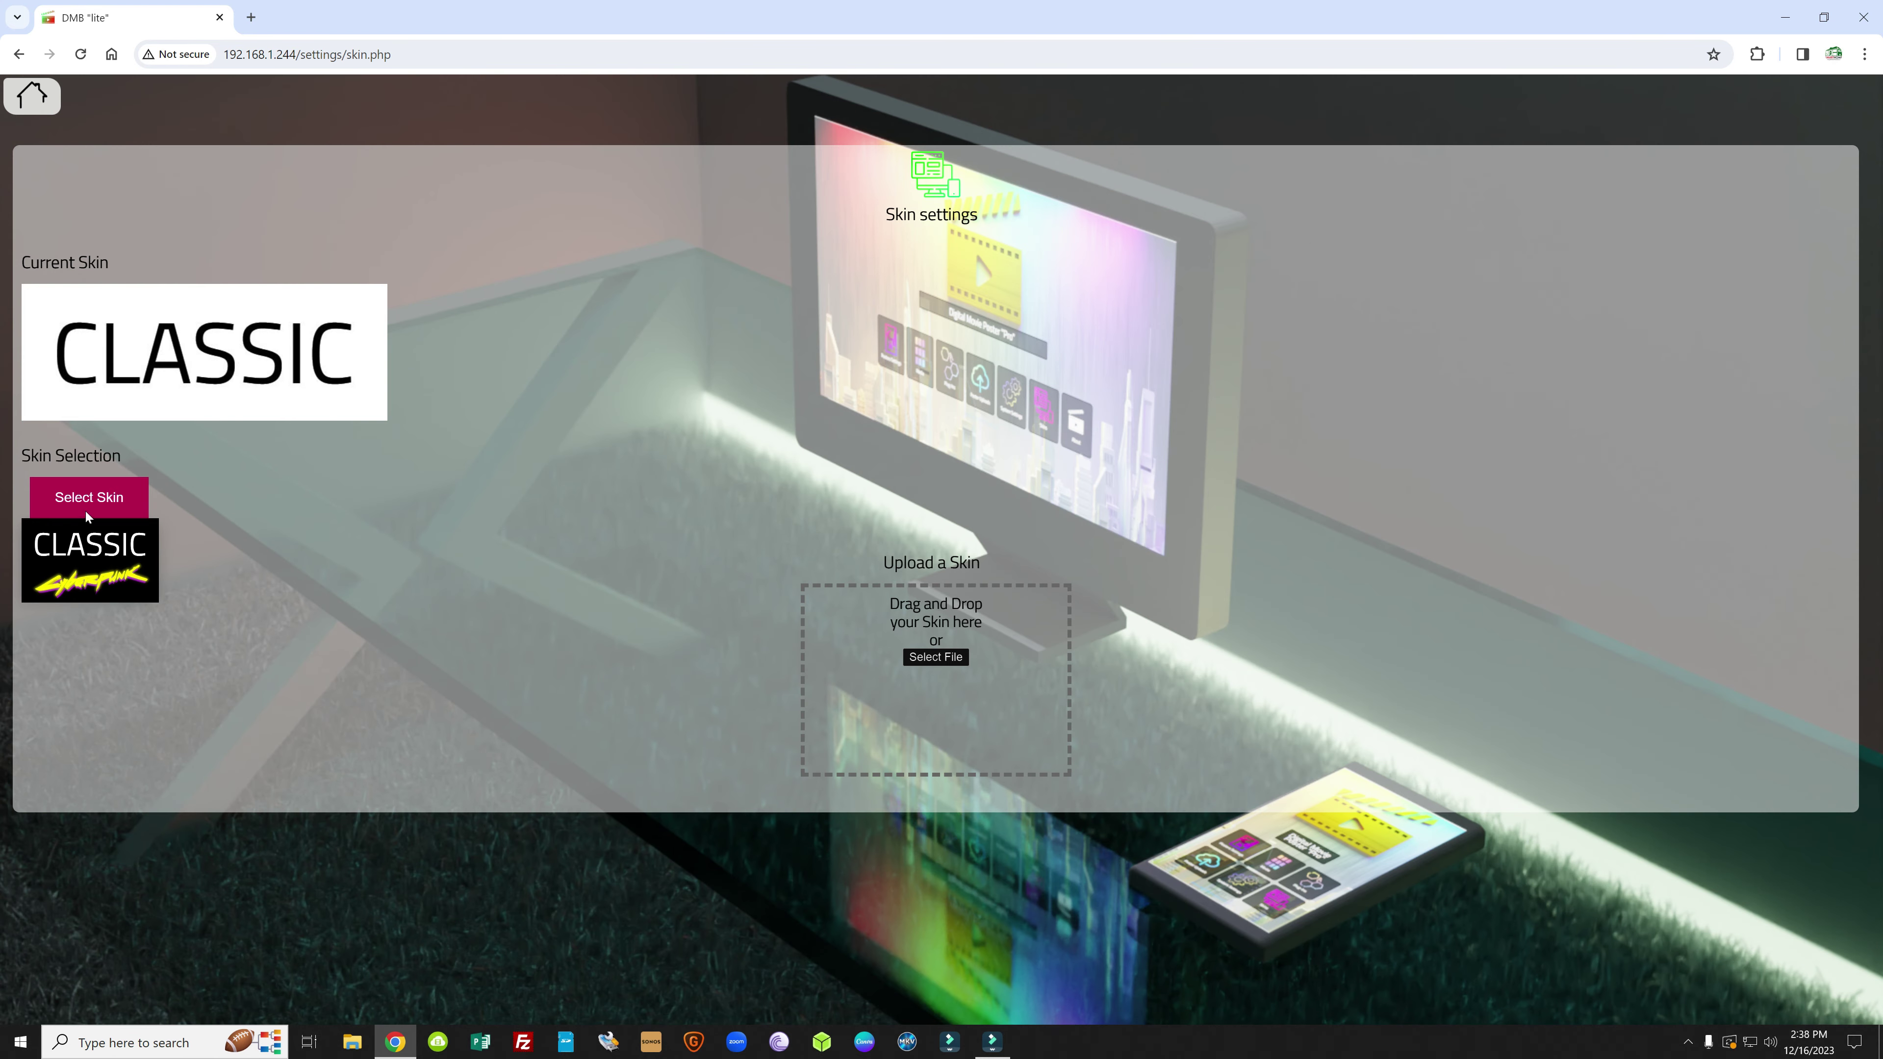
{"action": "left_click", "coordinate": [106, 586]}
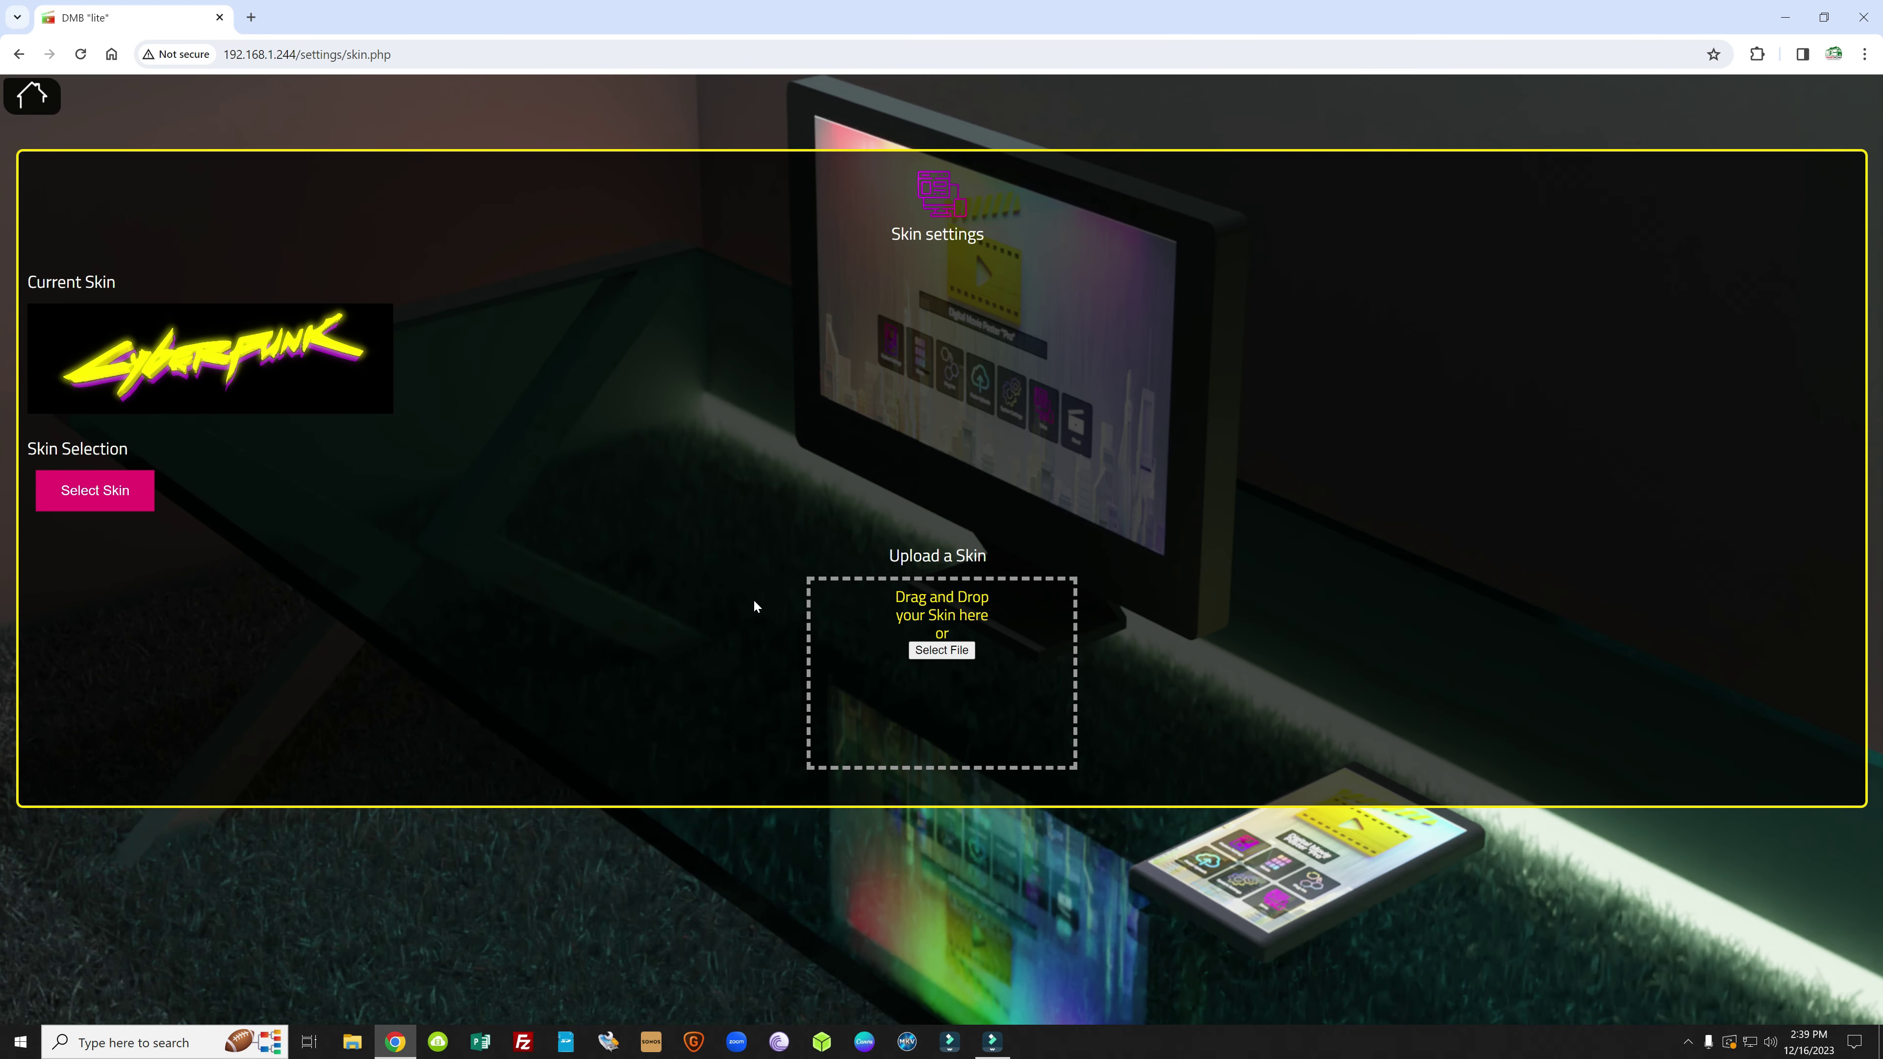
{"action": "left_click", "coordinate": [32, 95]}
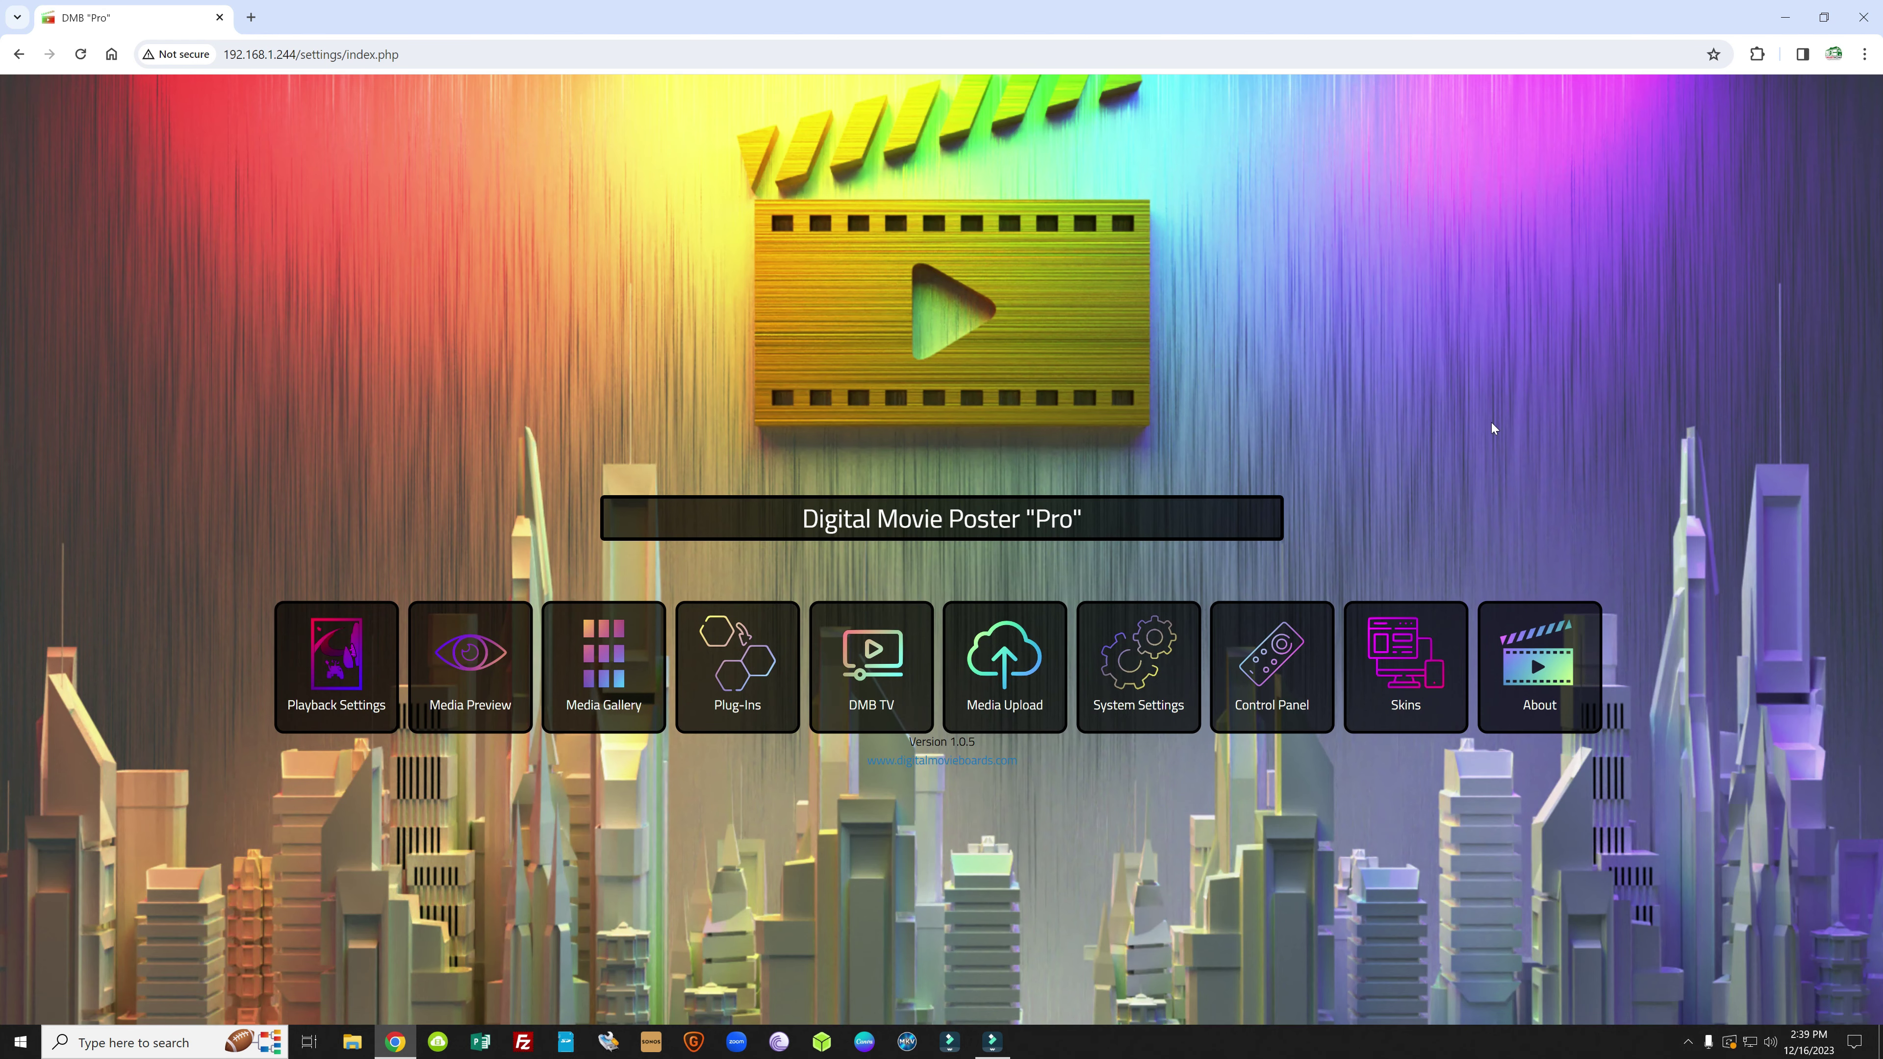
Step: Review the upload and selection options in the skin settings and return to the home page
{"action": "left_click", "coordinate": [1405, 660]}
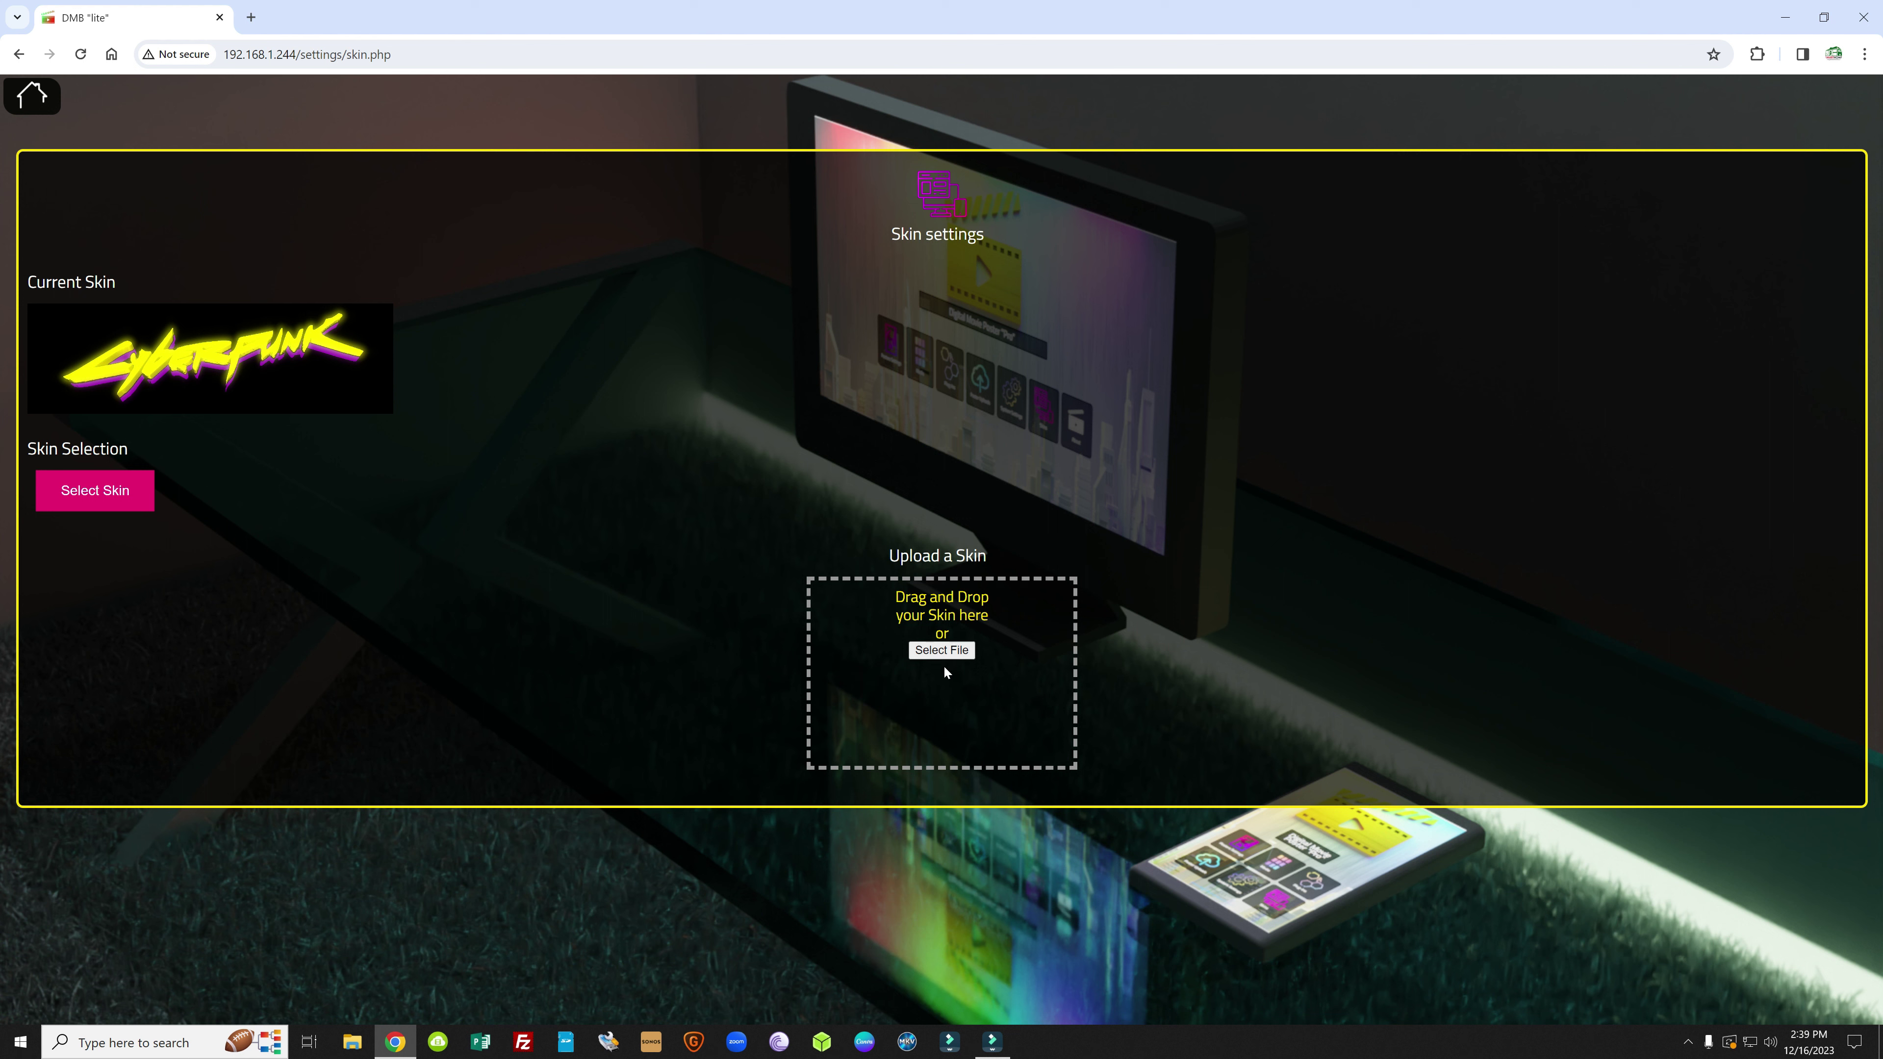
{"action": "left_click", "coordinate": [924, 647]}
{"action": "mouse_move", "coordinate": [93, 486]}
{"action": "left_click", "coordinate": [28, 94]}
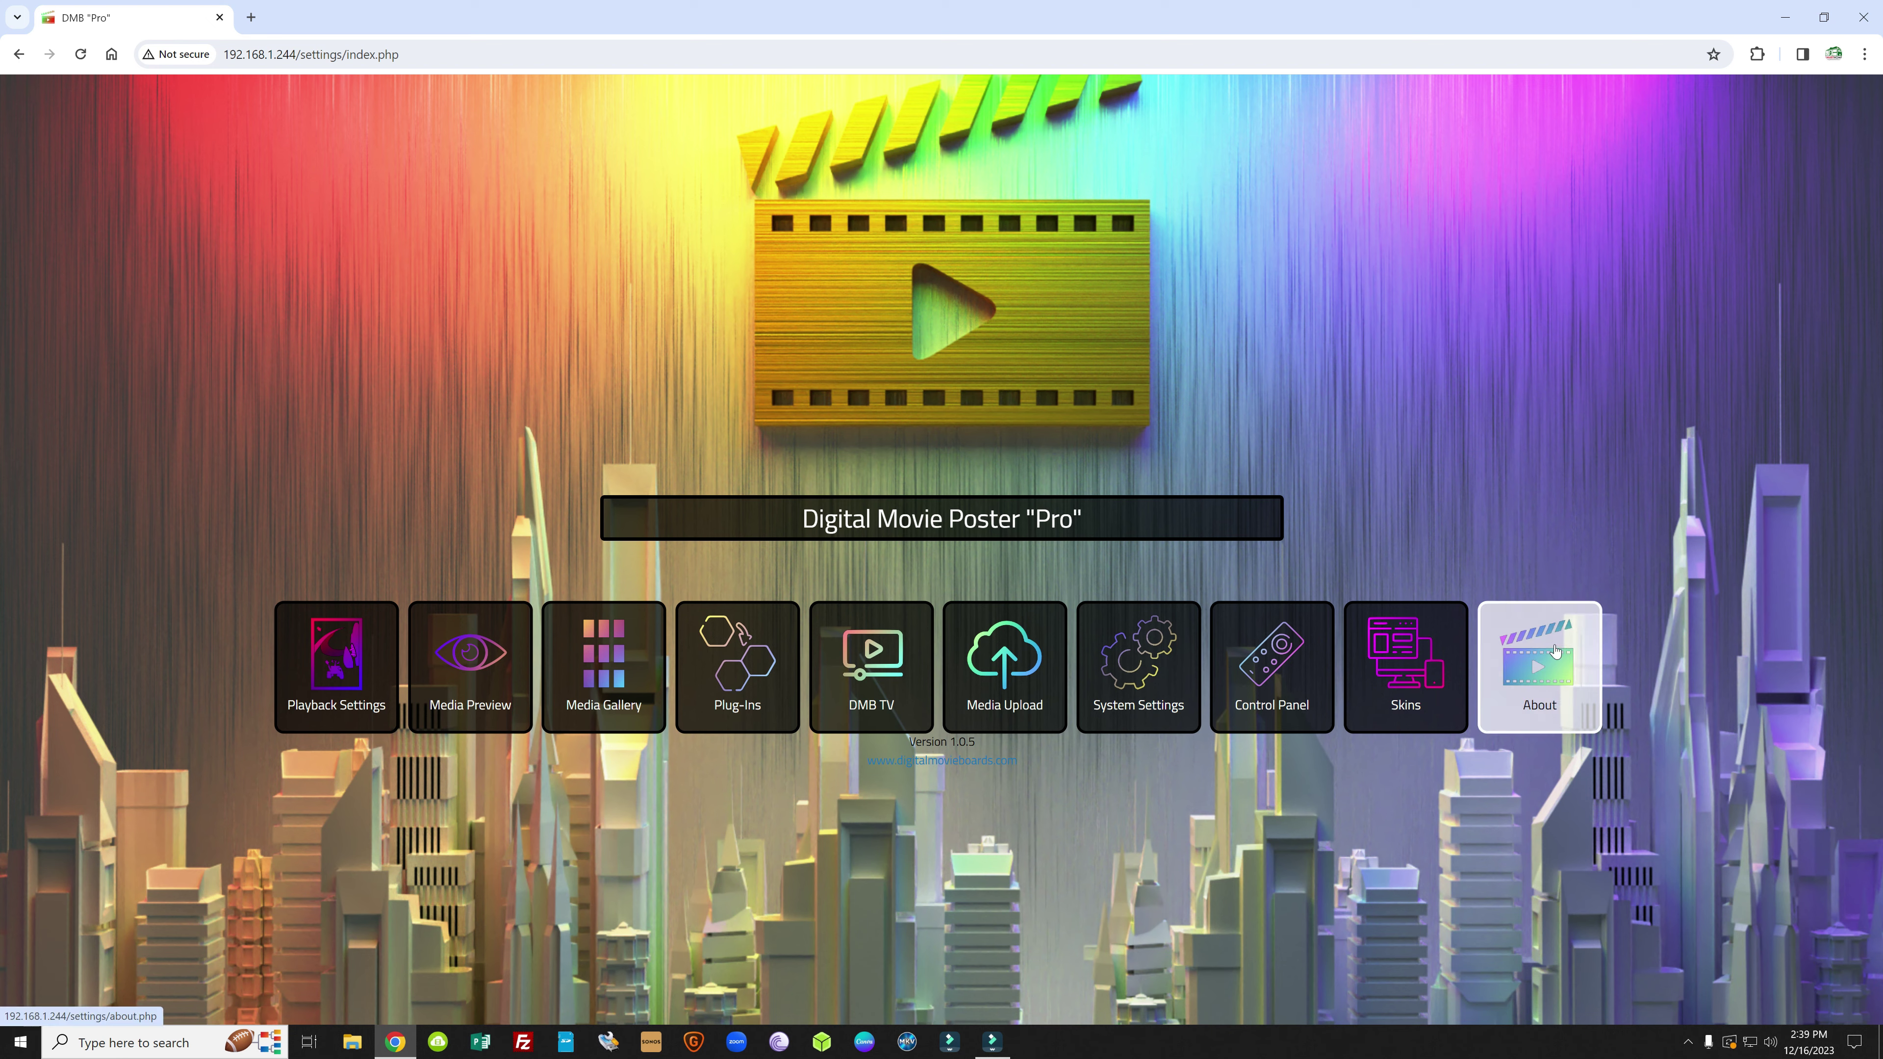
Step: View the About page's app version and user agreement, and return to the home page
{"action": "left_click", "coordinate": [1571, 669]}
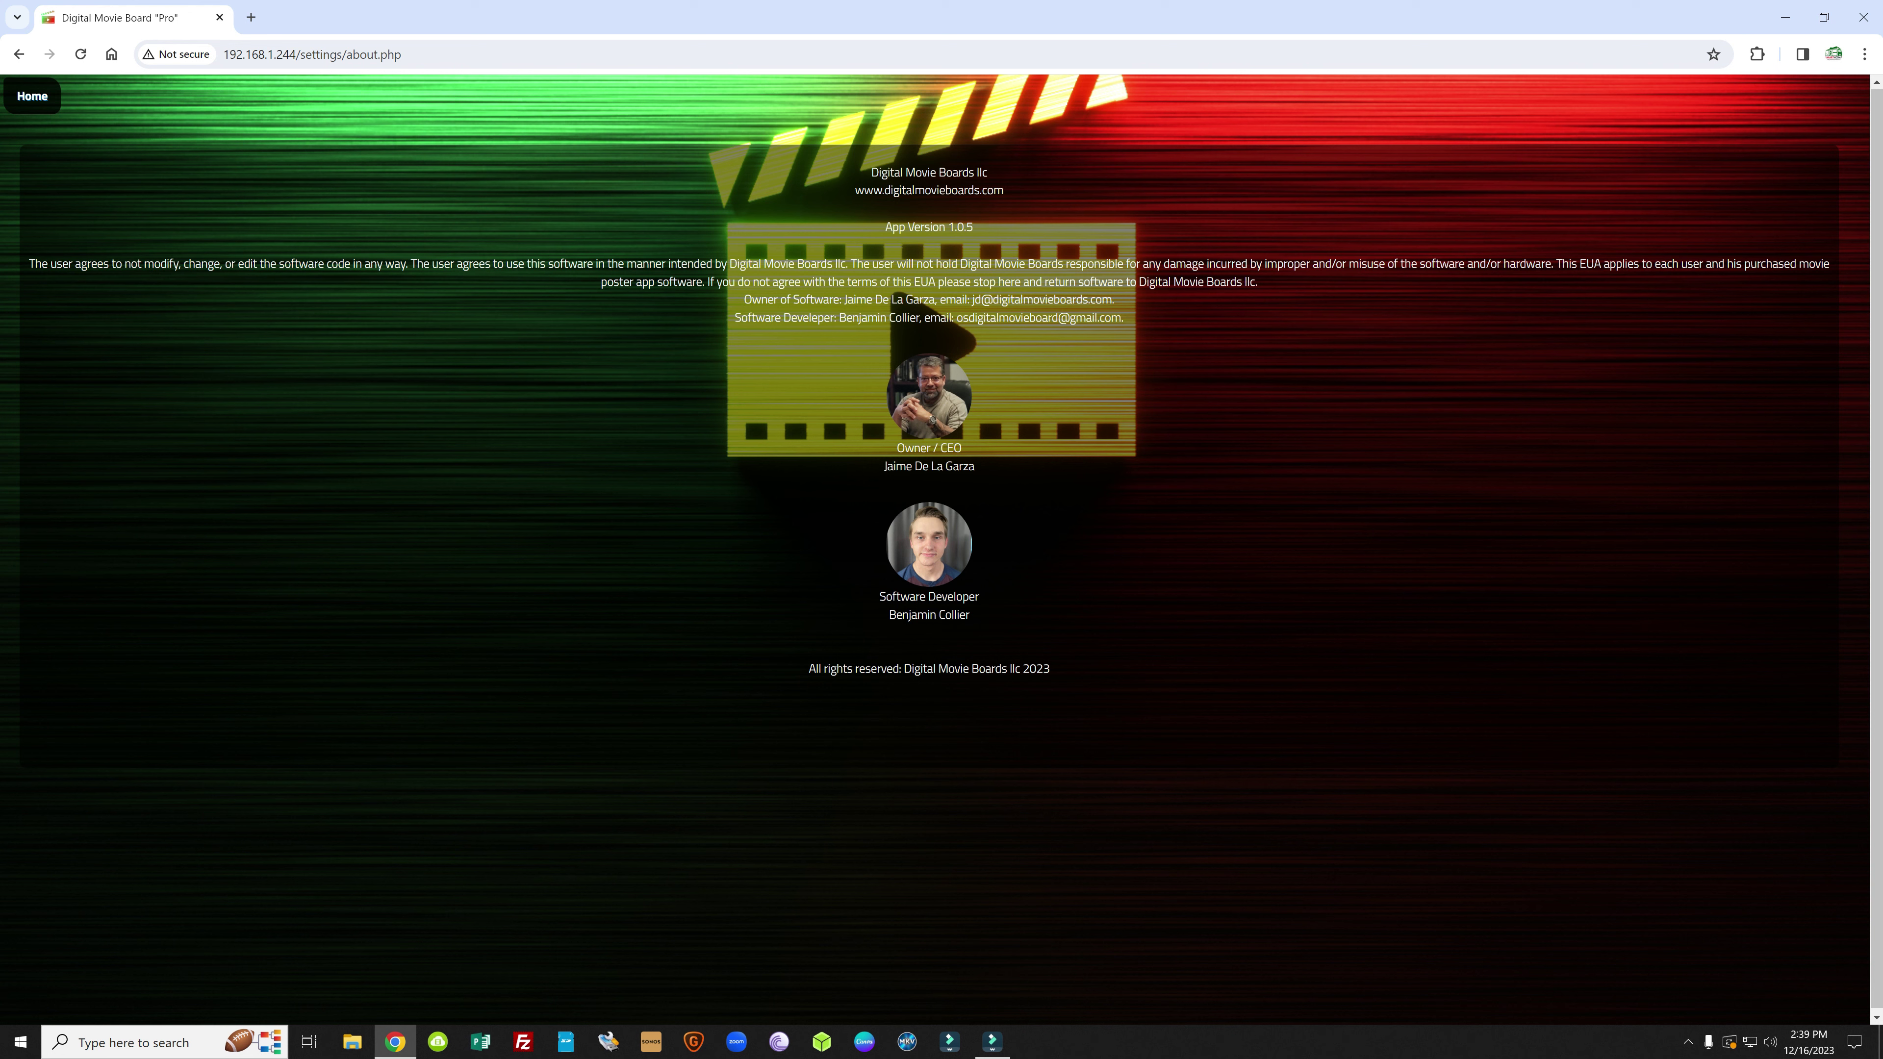
{"action": "left_click", "coordinate": [39, 101]}
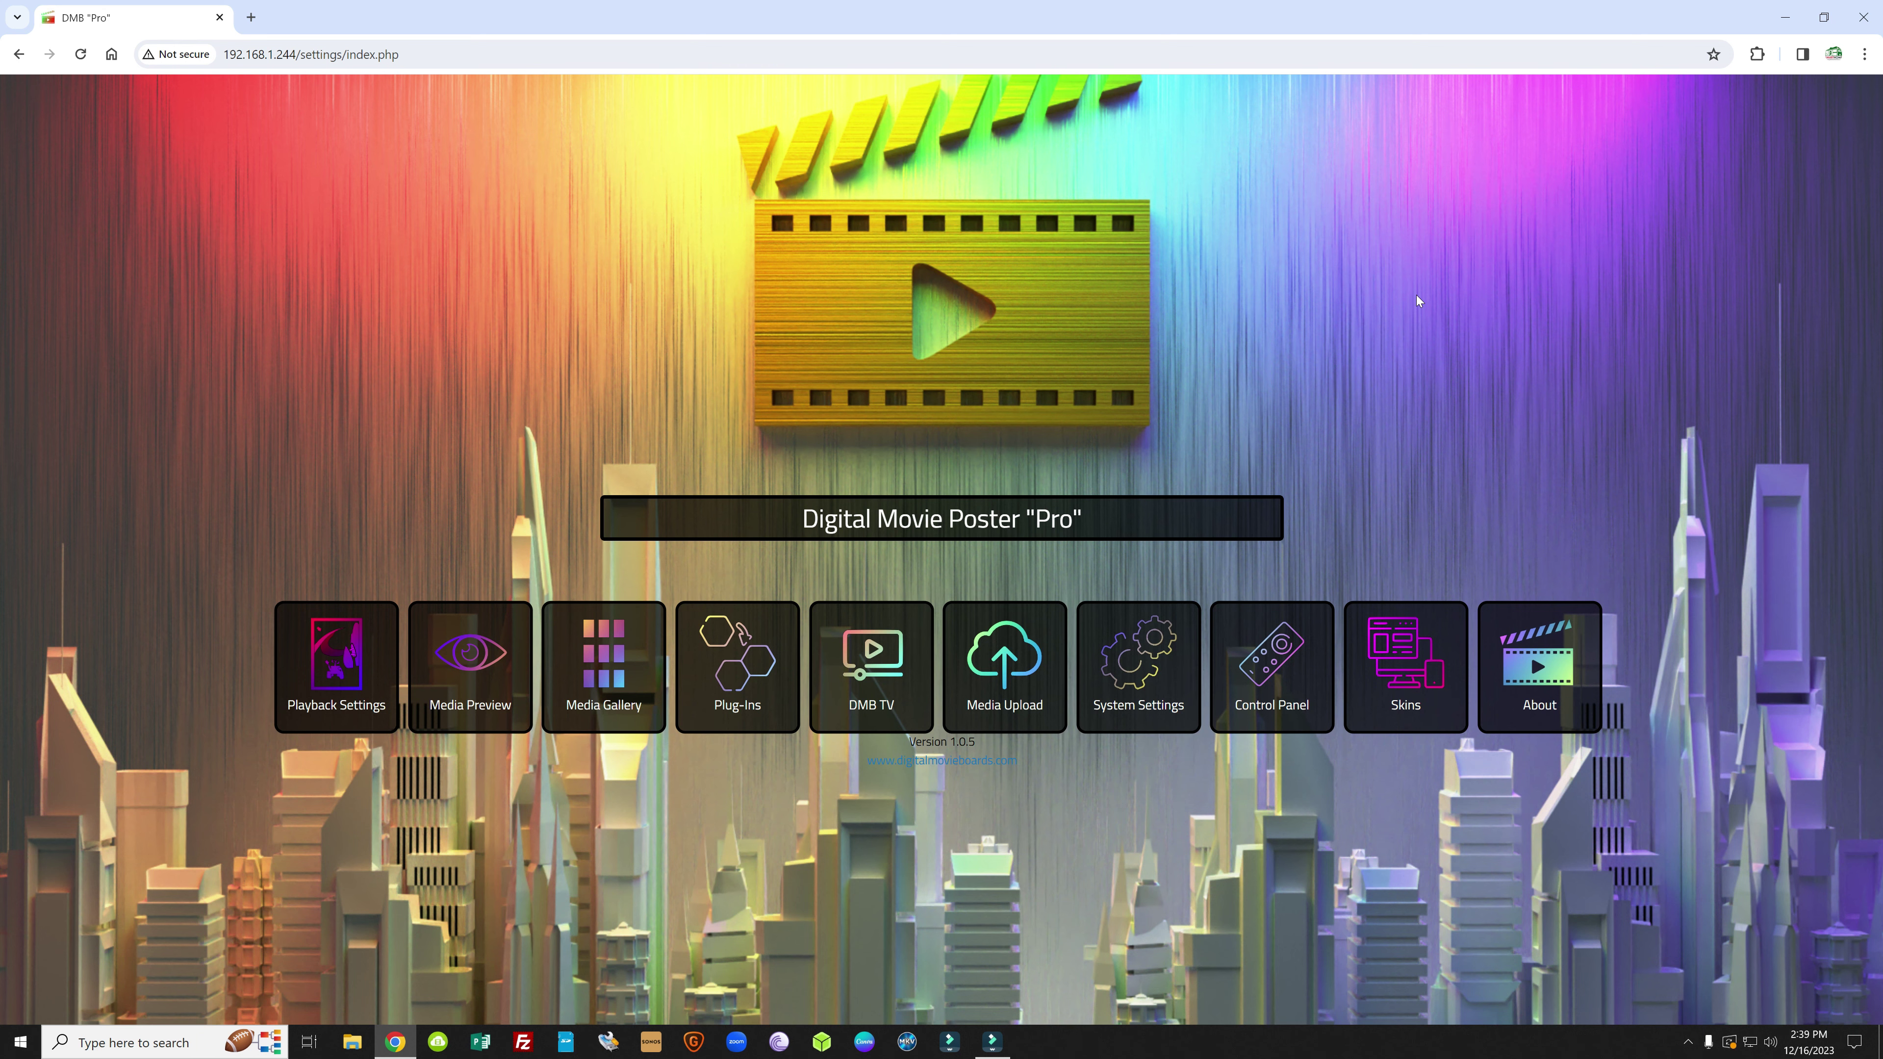